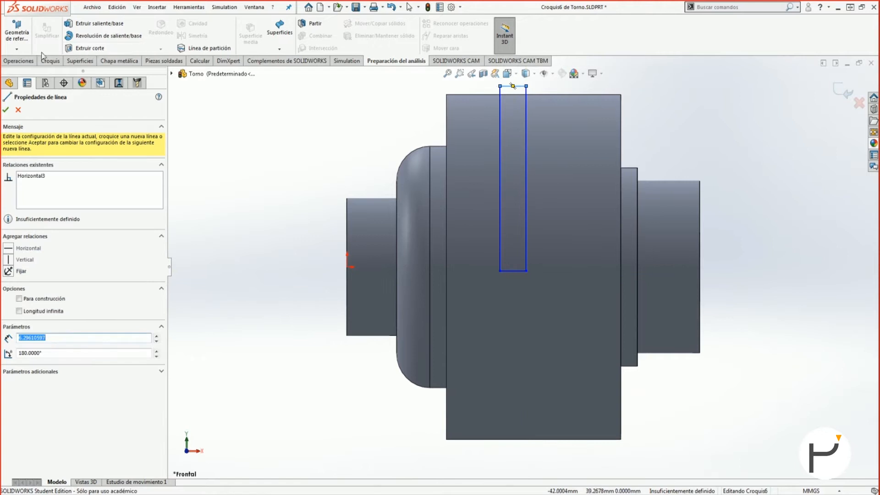
{"action": "left_click", "coordinate": [18, 61]}
{"action": "left_click", "coordinate": [211, 38]}
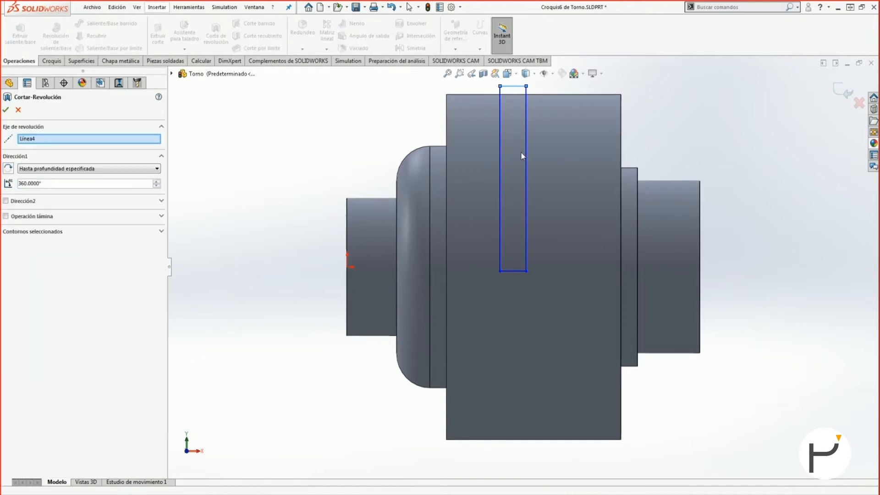
{"action": "middle_click_drag", "start_coordinate": [486, 293], "coordinate": [497, 279]}
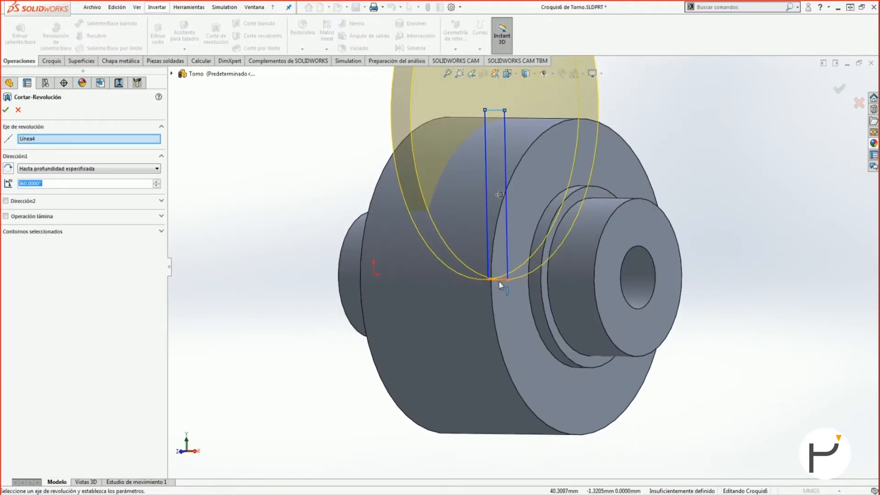
{"action": "left_click", "coordinate": [500, 281]}
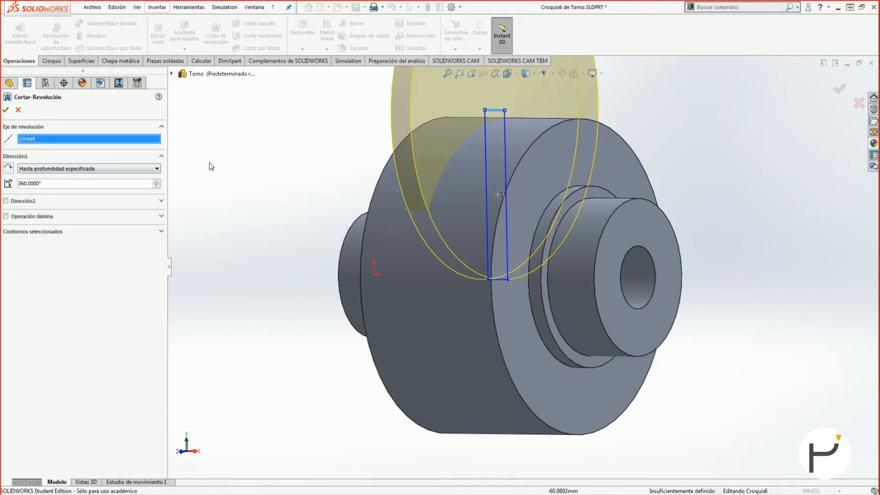
{"action": "left_click", "coordinate": [503, 279]}
{"action": "key", "text": "ctrl+1"}
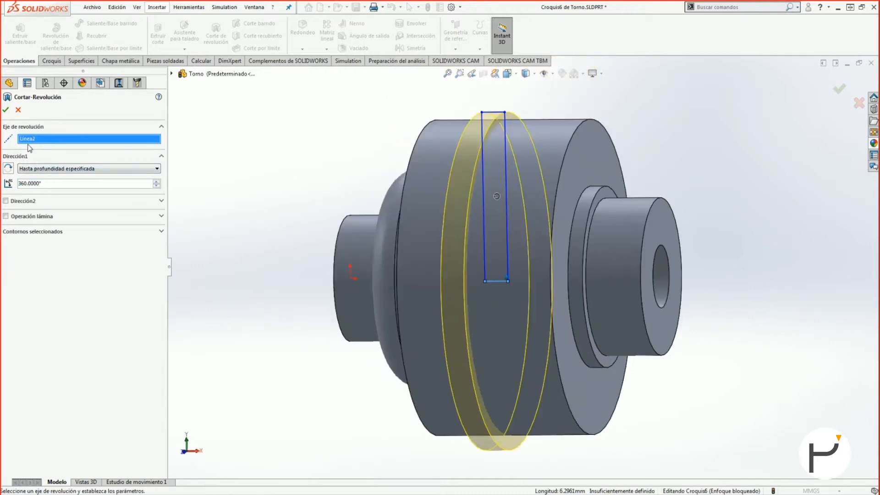
{"action": "left_click", "coordinate": [5, 109]}
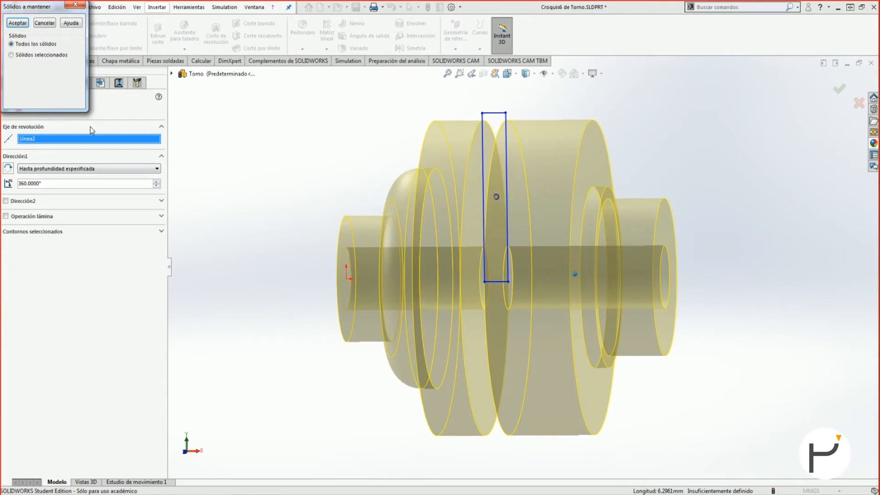
{"action": "left_click", "coordinate": [18, 23]}
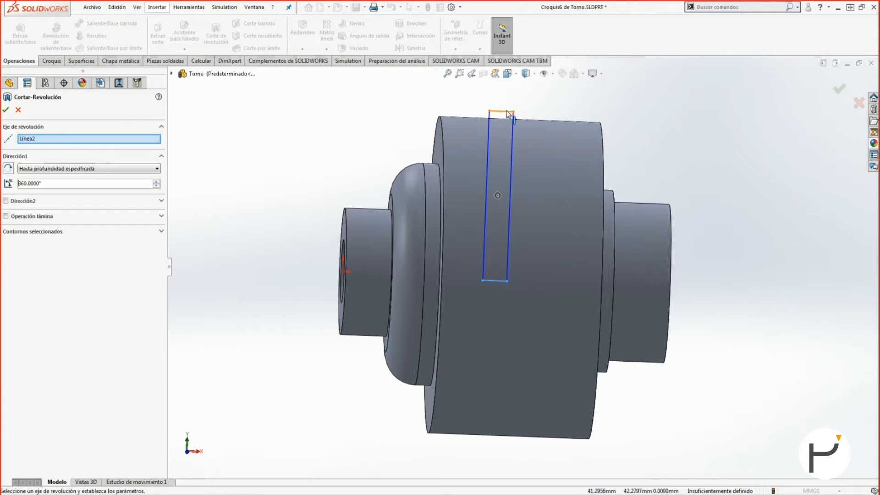
{"action": "left_click", "coordinate": [19, 110]}
Raise the lower edge of the slot rectangle and add an infinite horizontal construction line through the origin
{"action": "mouse_move", "coordinate": [494, 280]}
{"action": "left_mouse_down"}
{"action": "mouse_move", "coordinate": [498, 300]}
{"action": "mouse_move", "coordinate": [499, 248]}
{"action": "left_mouse_up"}
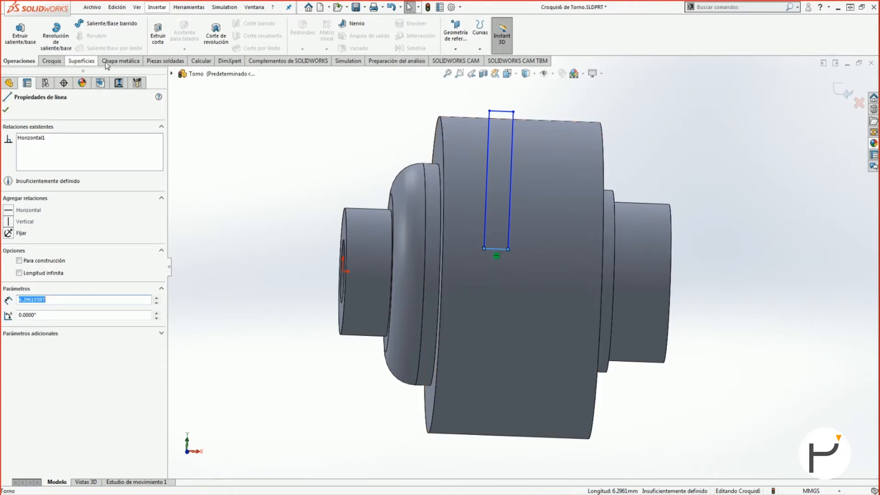
{"action": "key", "text": "s"}
{"action": "left_click", "coordinate": [289, 222]}
{"action": "left_click", "coordinate": [316, 233]}
{"action": "left_click", "coordinate": [41, 177]}
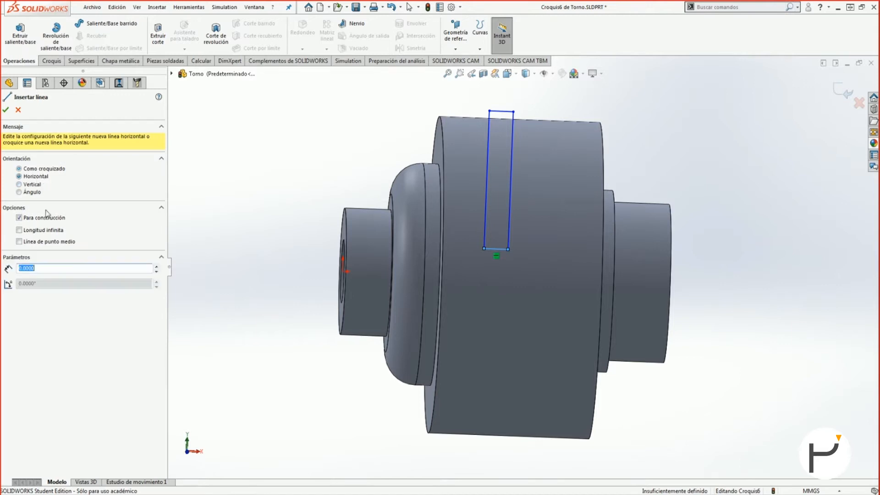
{"action": "left_click", "coordinate": [50, 230]}
{"action": "left_click", "coordinate": [347, 271]}
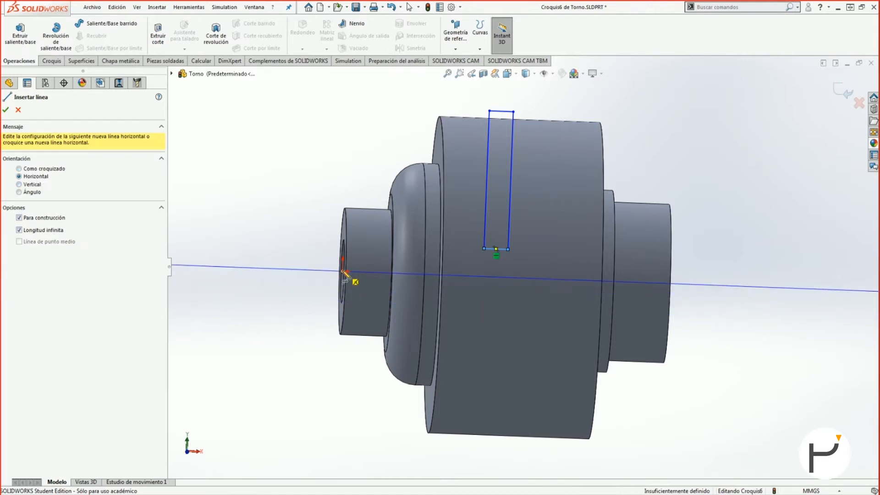
{"action": "key", "text": "Escape"}
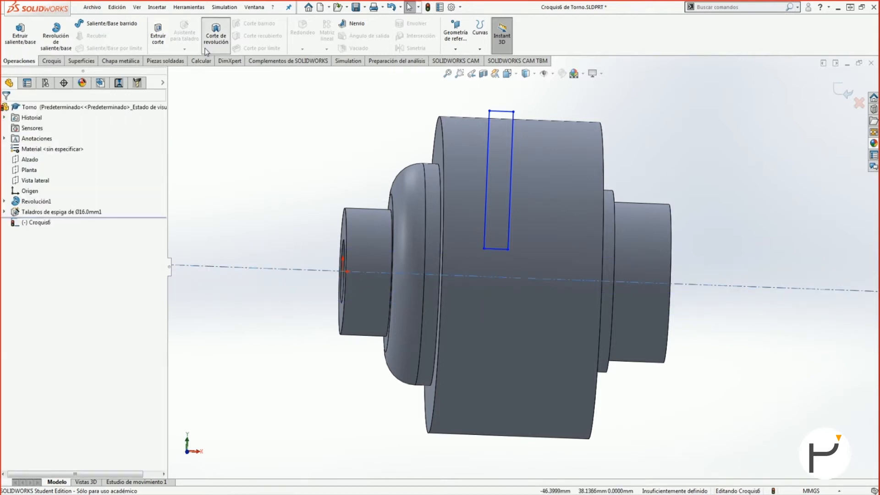
{"action": "left_click", "coordinate": [216, 35]}
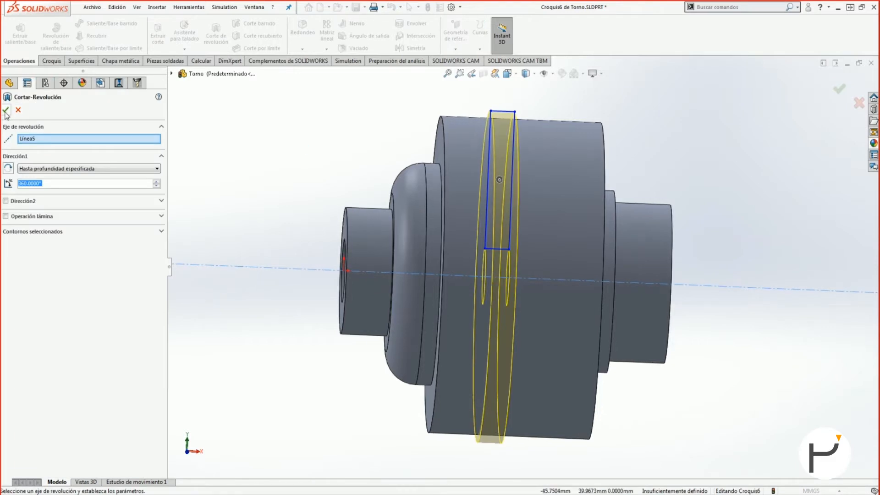
{"action": "left_click", "coordinate": [5, 110]}
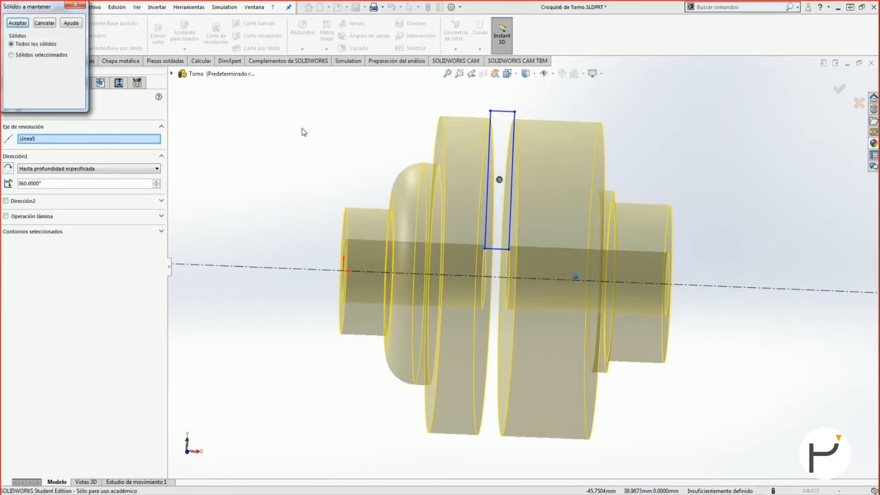
{"action": "left_click", "coordinate": [35, 55]}
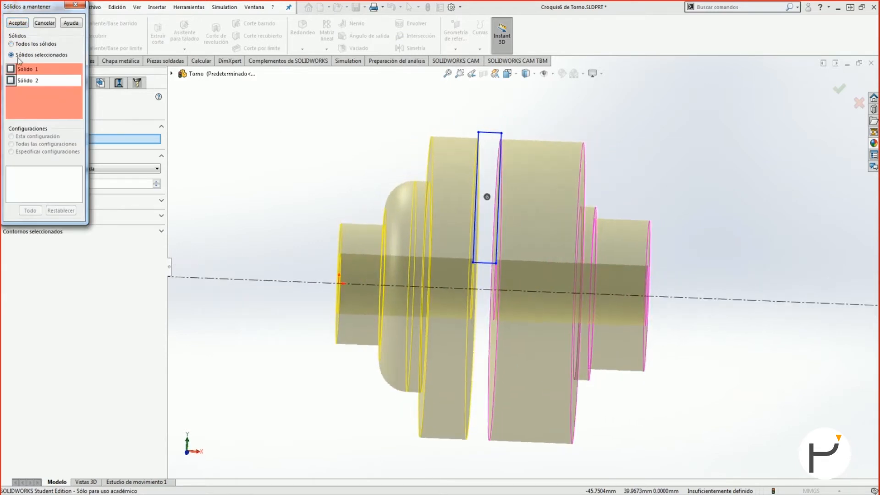
{"action": "left_click", "coordinate": [45, 23]}
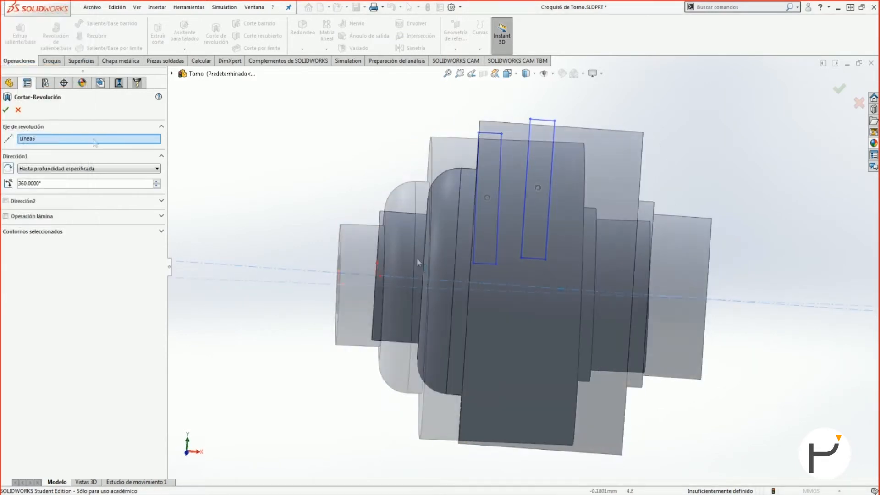
{"action": "left_click", "coordinate": [539, 259]}
{"action": "left_click", "coordinate": [532, 260]}
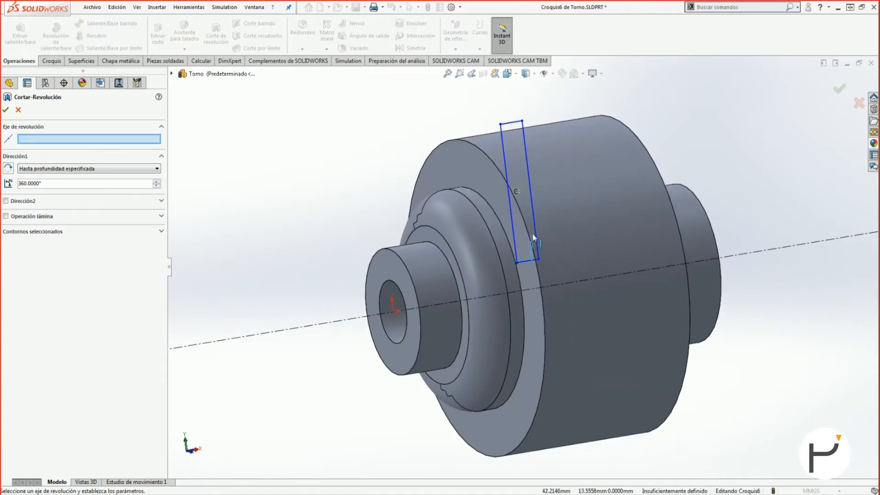
{"action": "key", "text": "Escape"}
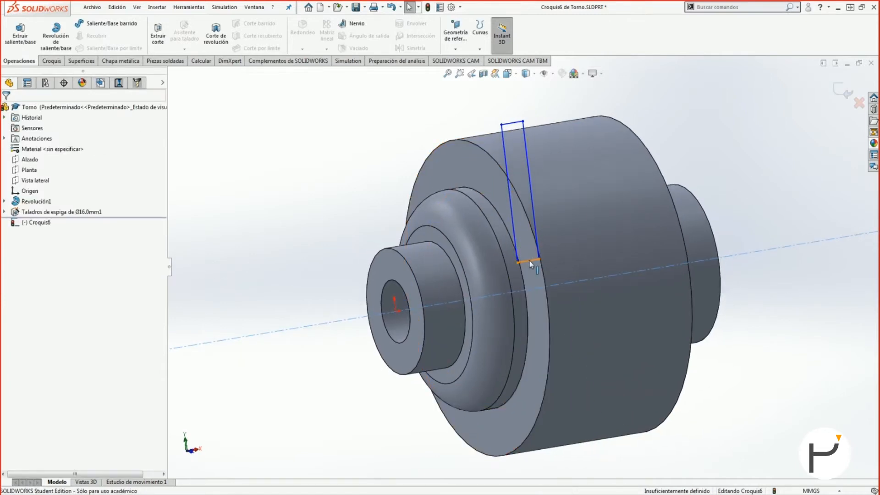
Shorten the slot rectangle by raising its lower edge further and make a 360° revolved cut about the horizontal centerline
{"action": "left_click", "coordinate": [529, 260]}
{"action": "middle_click_drag", "start_coordinate": [385, 257], "coordinate": [415, 236]}
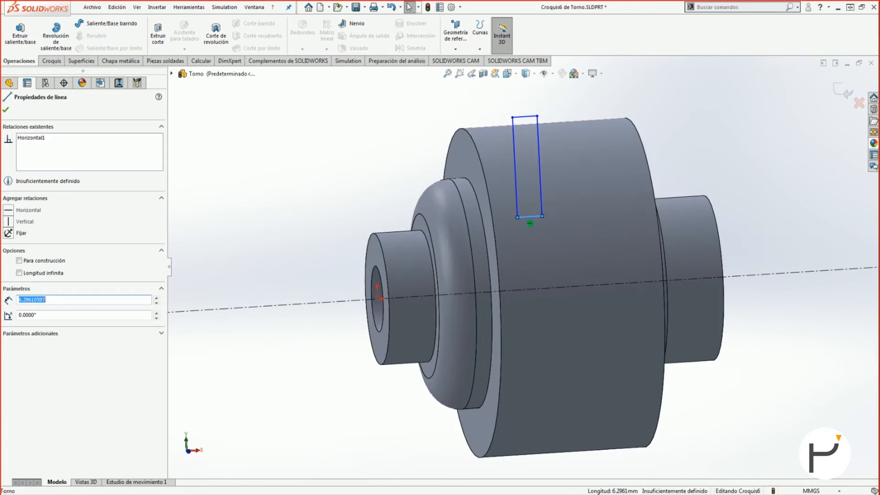
{"action": "left_click", "coordinate": [215, 36]}
{"action": "middle_click_drag", "start_coordinate": [387, 244], "coordinate": [398, 242]}
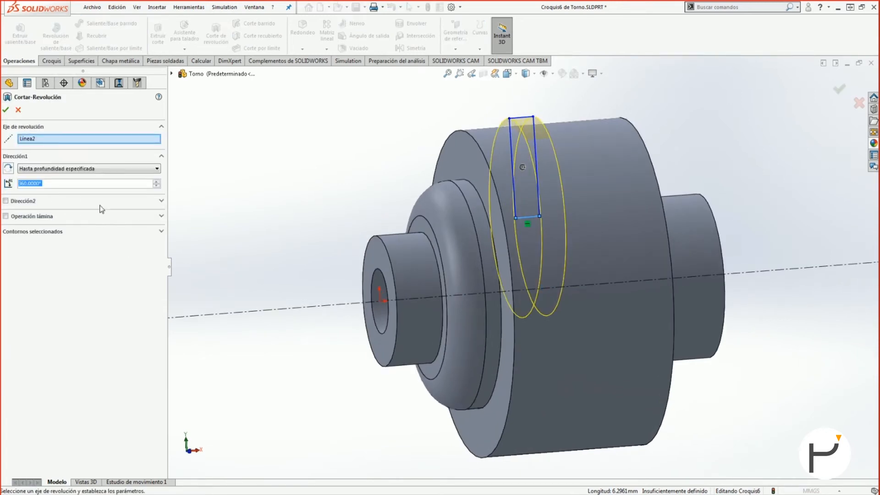
{"action": "left_click", "coordinate": [503, 296]}
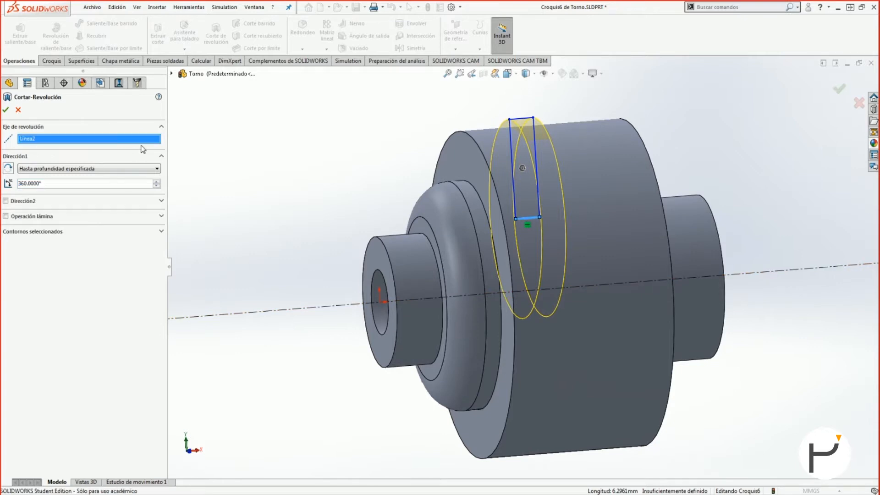
{"action": "left_click", "coordinate": [6, 109]}
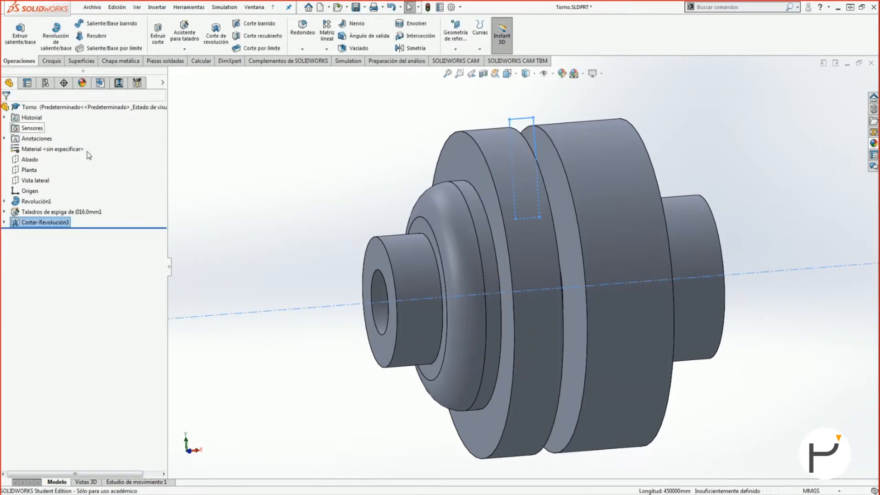
Update the CAM features for the grooved part, accept the feature association, and inspect the Rasgo DE1 and Rasgo Tronzado2 profiles
{"action": "middle_click_drag", "start_coordinate": [348, 181], "coordinate": [371, 165]}
{"action": "left_click", "coordinate": [101, 84]}
{"action": "left_click", "coordinate": [401, 278]}
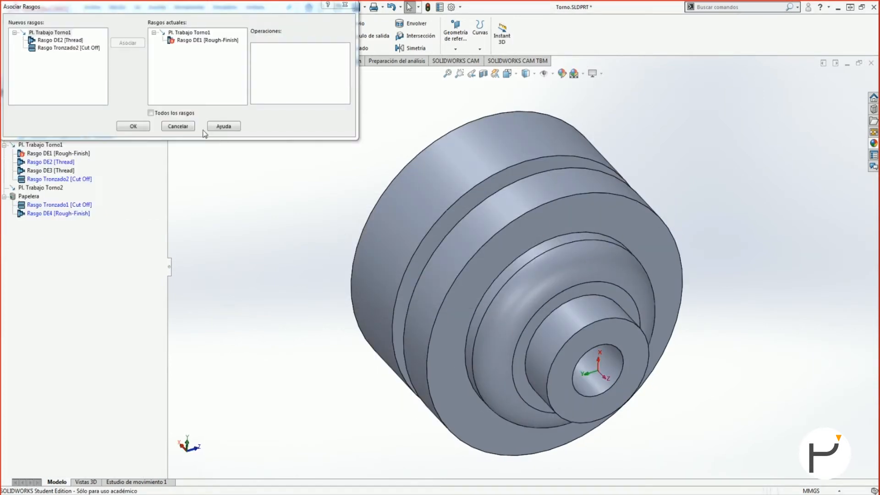
{"action": "left_click", "coordinate": [133, 127]}
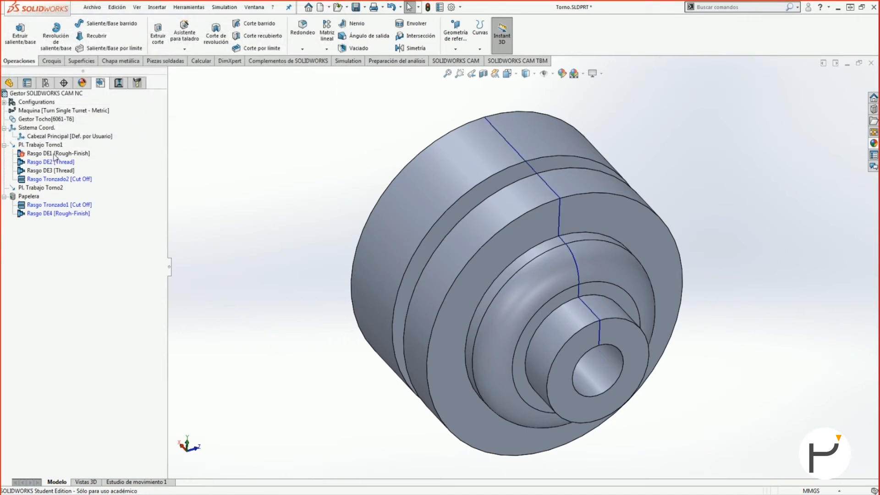
{"action": "left_click", "coordinate": [56, 153]}
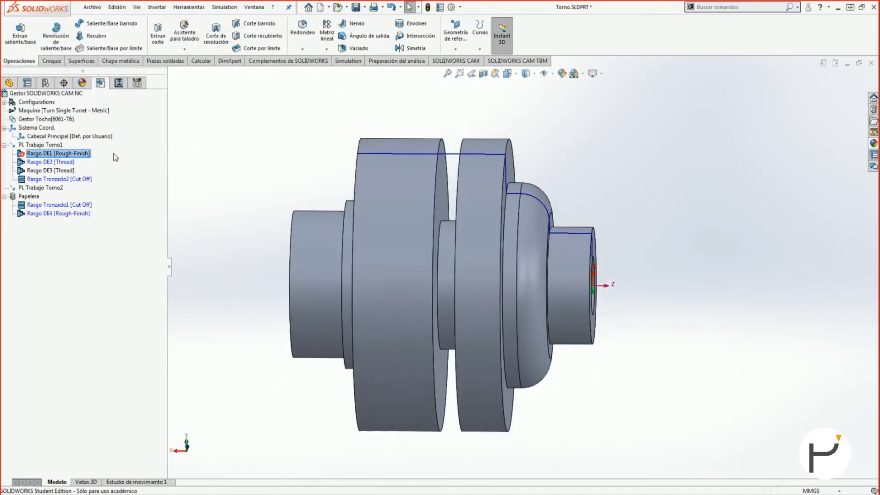
{"action": "left_click", "coordinate": [51, 179]}
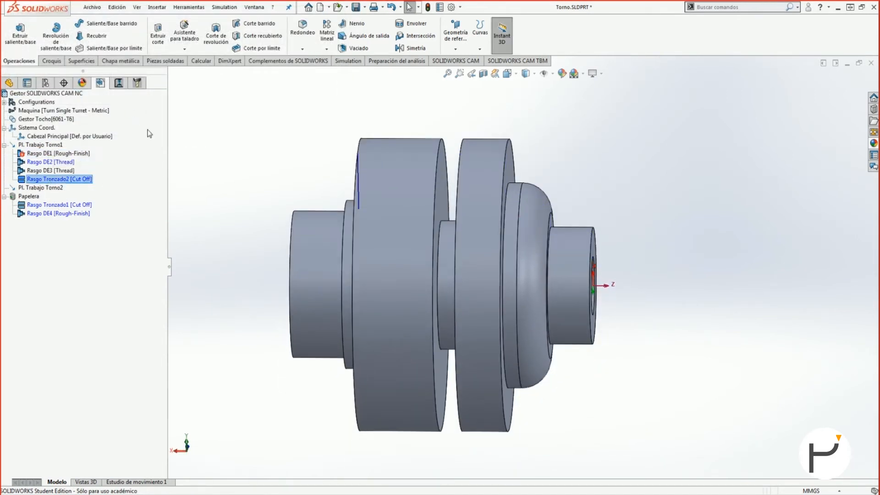
Add a Rasgo Tronzado turn feature with the Cut Off strategy to Pl. Trabajo Torno1, using the groove's side face on the narrower flange
{"action": "right_click", "coordinate": [33, 145]}
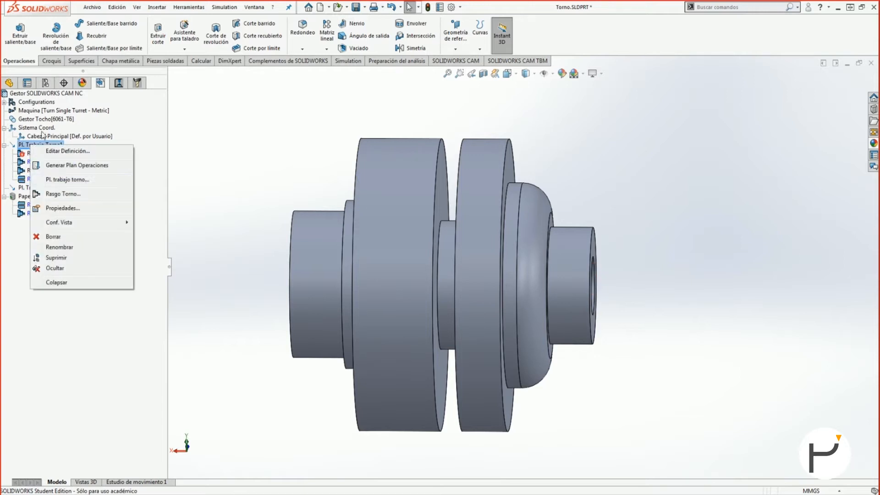
{"action": "left_click", "coordinate": [68, 194]}
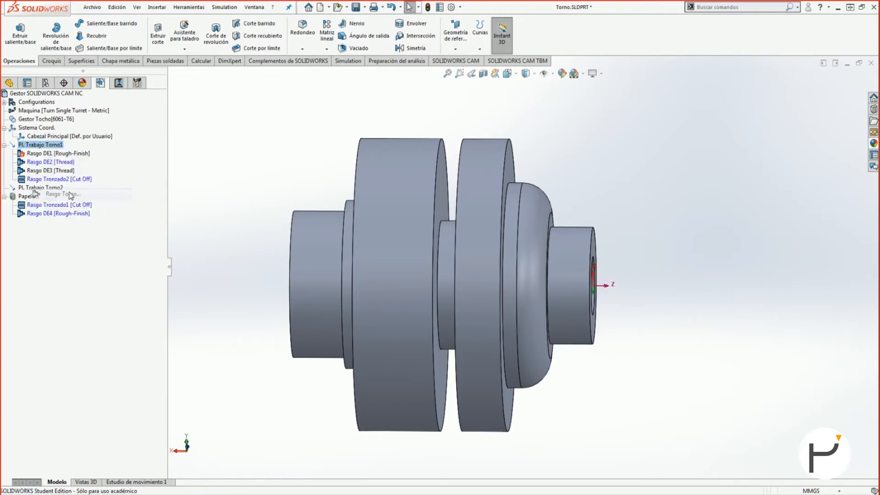
{"action": "left_click", "coordinate": [79, 156]}
{"action": "left_click", "coordinate": [78, 219]}
{"action": "middle_click_drag", "start_coordinate": [399, 227], "coordinate": [484, 177]}
{"action": "middle_click_drag", "start_coordinate": [472, 224], "coordinate": [471, 186]}
{"action": "left_click", "coordinate": [462, 284]}
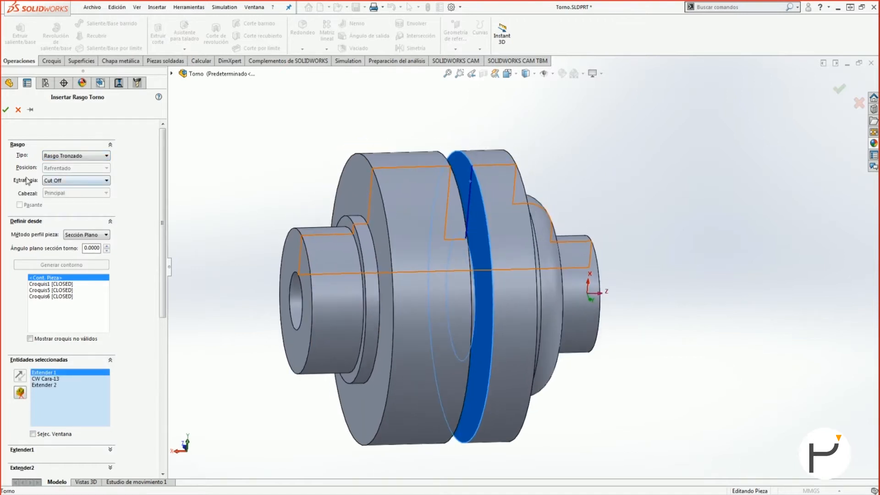
{"action": "left_click", "coordinate": [5, 110]}
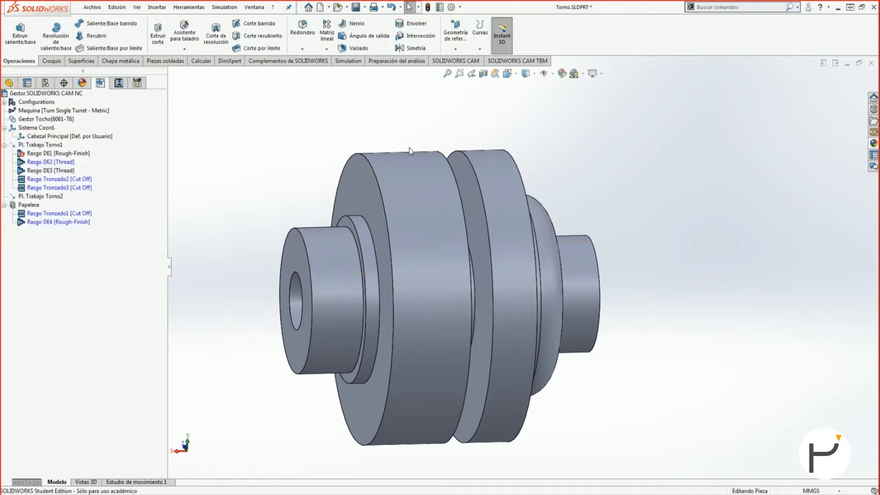
Insert a Tronzado turning operation on Rasgo Tronzado3 using the T09 - 3.0000 Ranurado tool from the Torreta trasera
{"action": "middle_click_drag", "start_coordinate": [611, 159], "coordinate": [573, 306]}
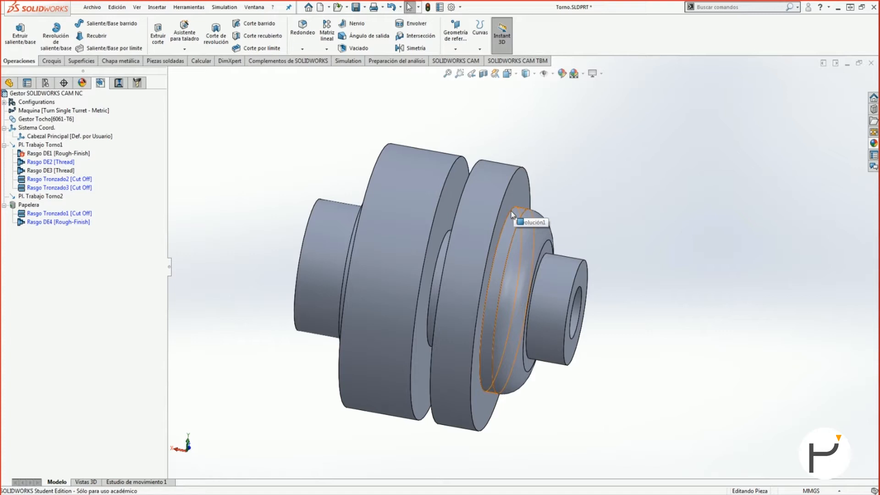
{"action": "mouse_move", "coordinate": [510, 208]}
{"action": "middle_mouse_down"}
{"action": "mouse_move", "coordinate": [519, 231]}
{"action": "mouse_move", "coordinate": [508, 213]}
{"action": "middle_mouse_up"}
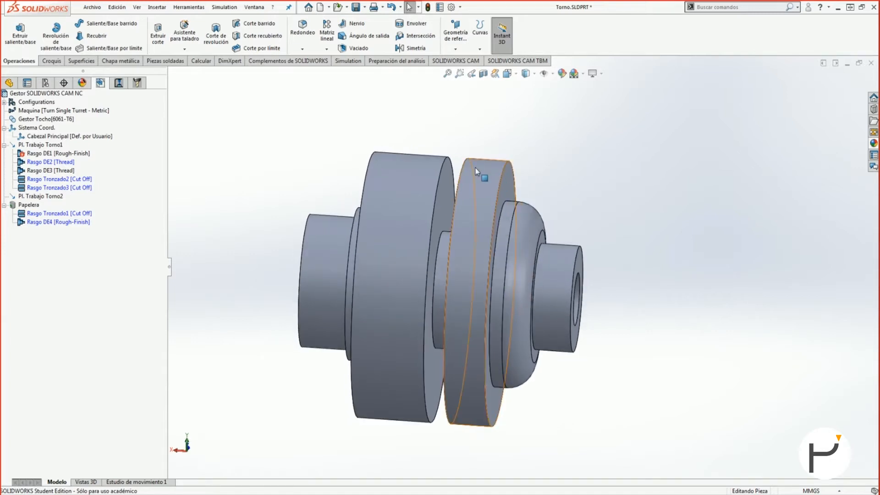
{"action": "middle_click_drag", "start_coordinate": [458, 189], "coordinate": [409, 197]}
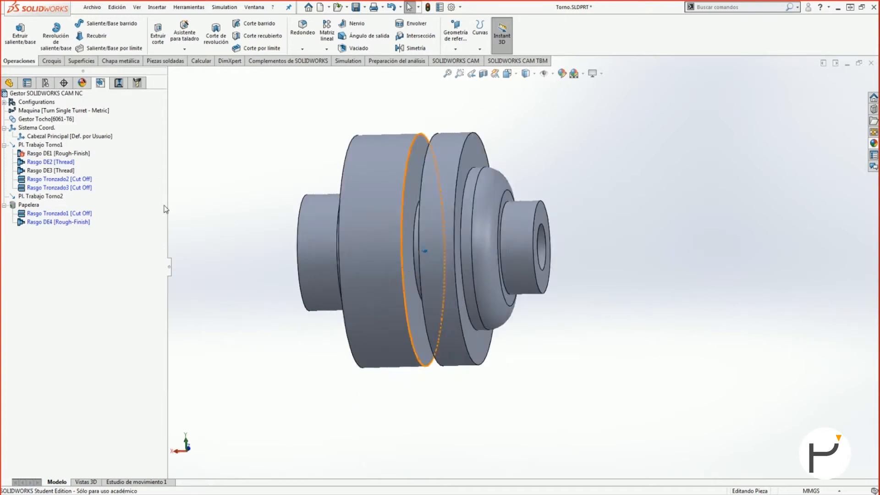
{"action": "right_click", "coordinate": [62, 189]}
{"action": "mouse_move", "coordinate": [151, 262]}
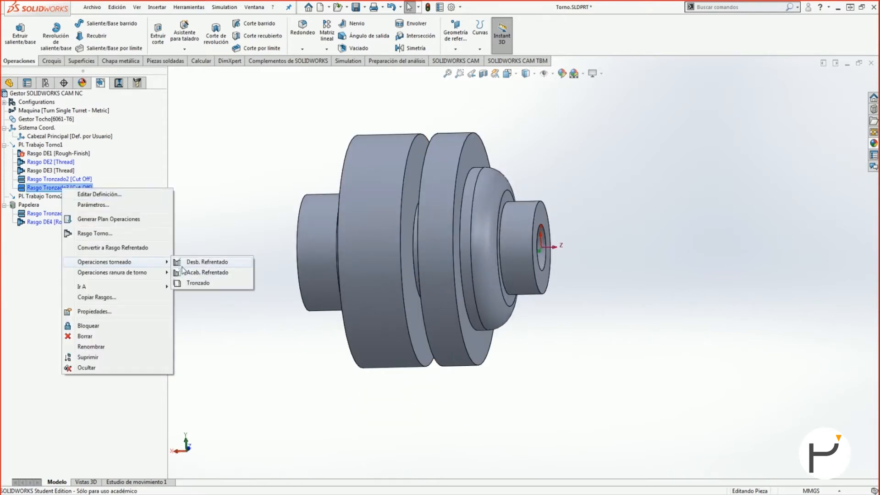
{"action": "left_click", "coordinate": [213, 284]}
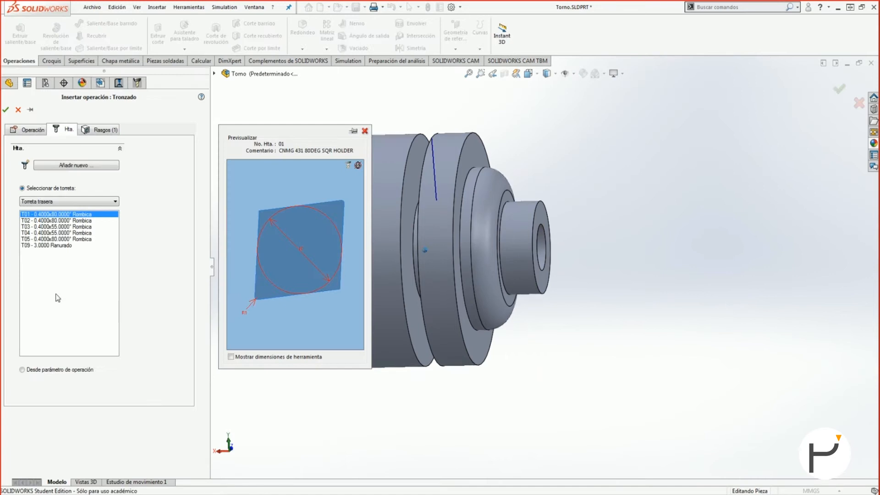
{"action": "left_click", "coordinate": [53, 246]}
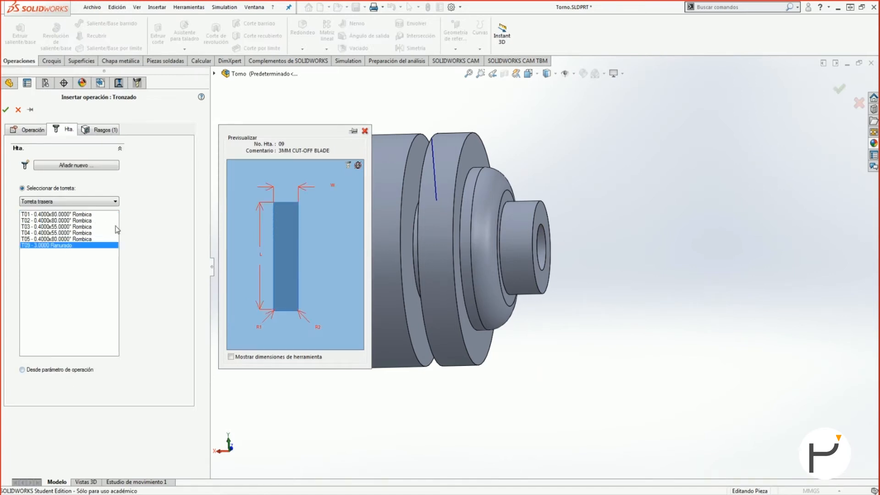
{"action": "left_click", "coordinate": [28, 129]}
{"action": "left_click", "coordinate": [73, 151]}
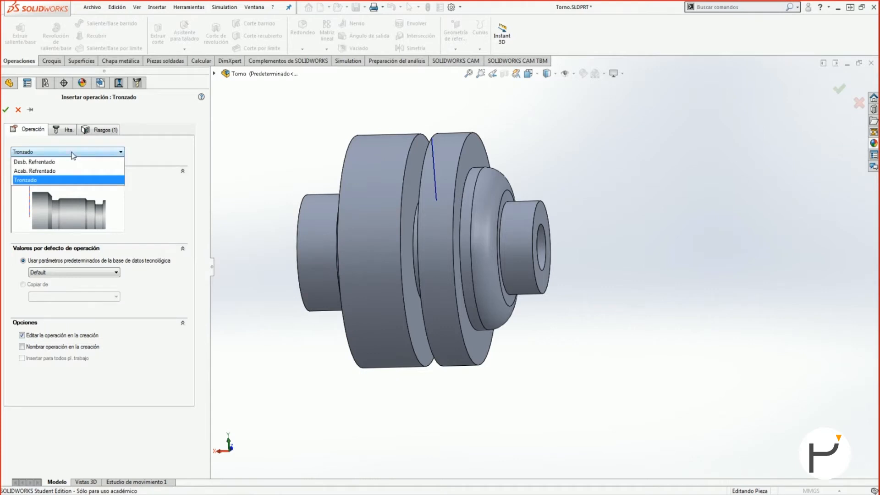
{"action": "left_click", "coordinate": [52, 180]}
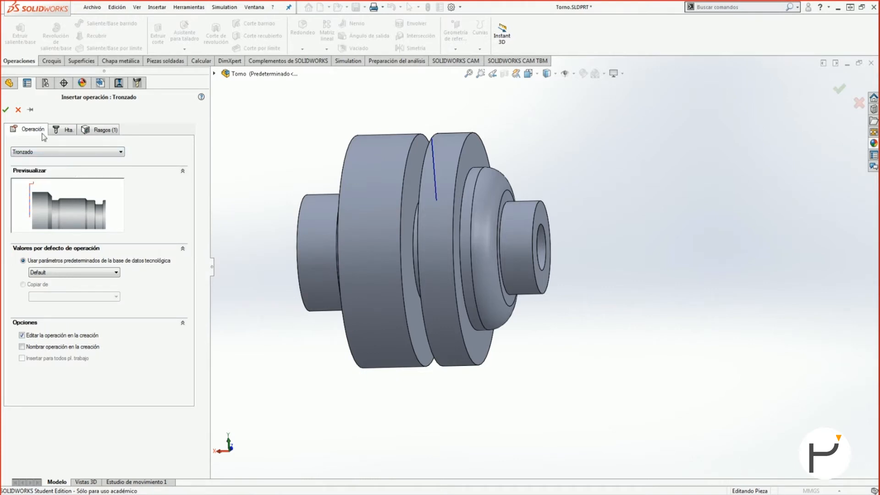
{"action": "left_click", "coordinate": [5, 110]}
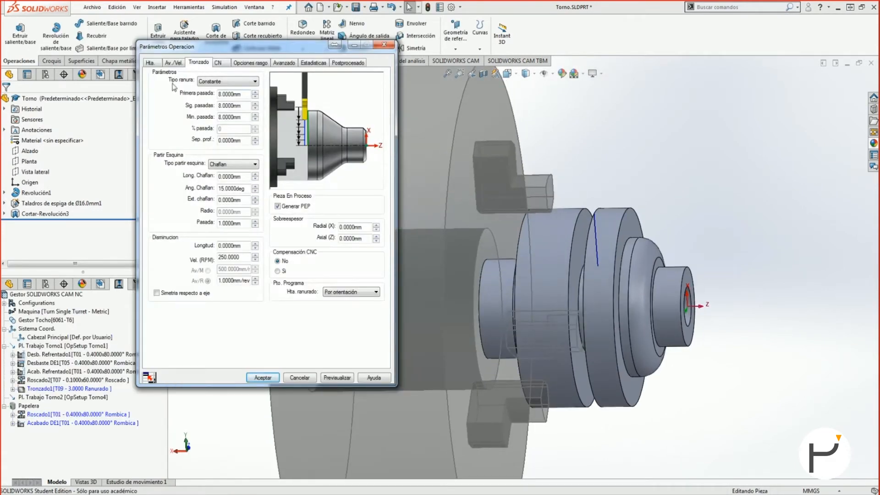
Examine the Tronzado operation's CN approach settings, turret tool list, grooving insert dimensions, and feed and speed parameters
{"action": "left_click", "coordinate": [218, 62]}
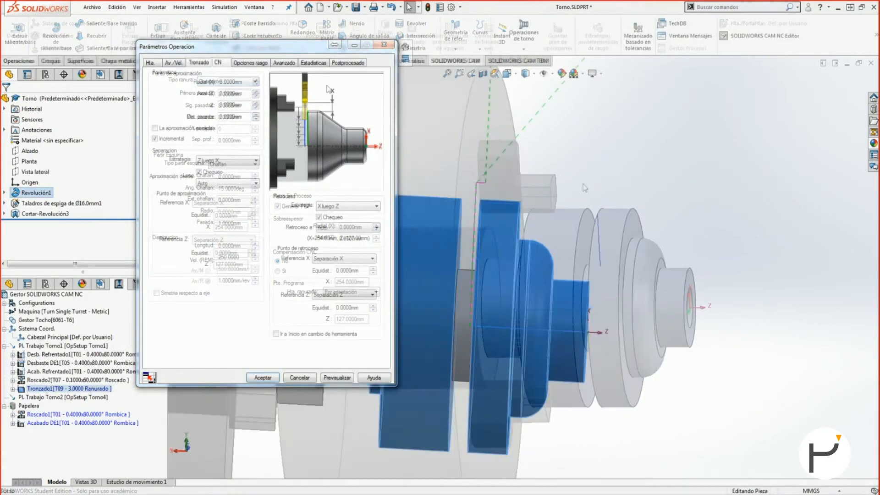
{"action": "left_click_drag", "start_coordinate": [259, 51], "coordinate": [210, 40]}
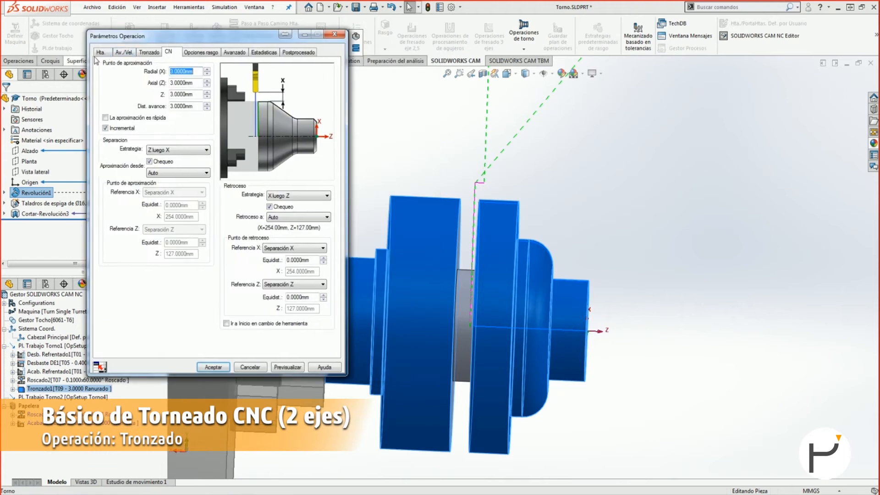
{"action": "left_click", "coordinate": [100, 52]}
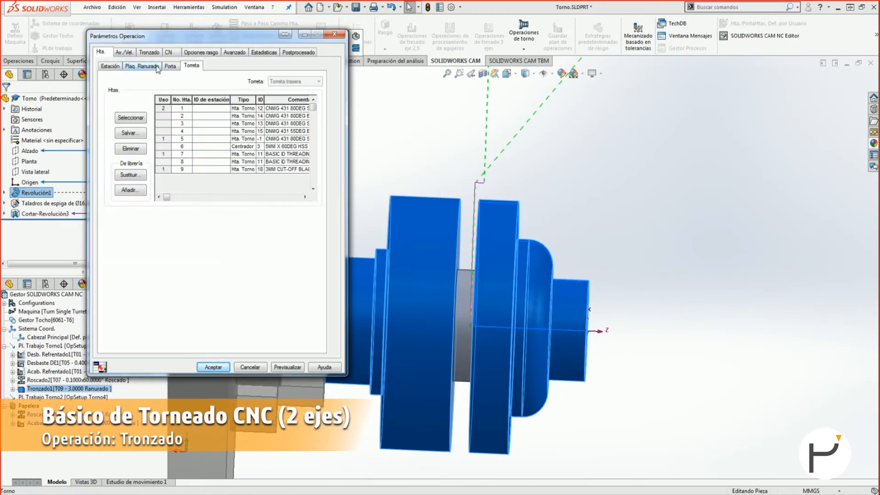
{"action": "left_click", "coordinate": [157, 67]}
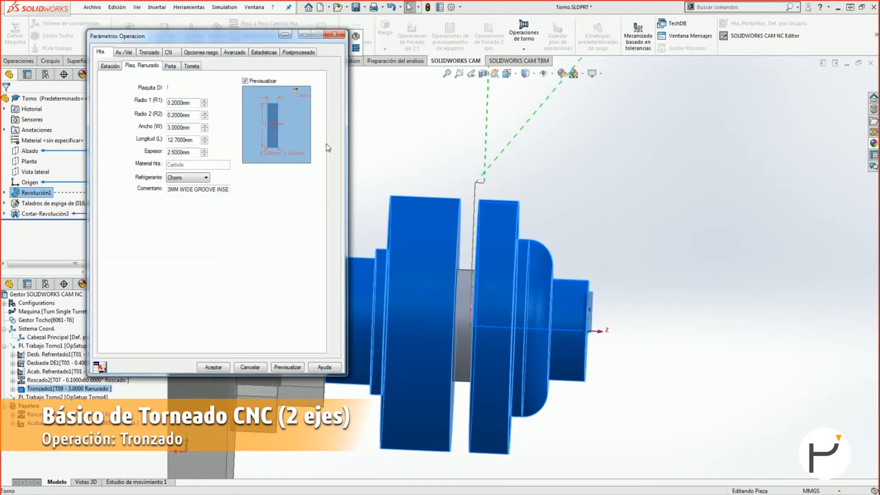
{"action": "left_click", "coordinate": [129, 55]}
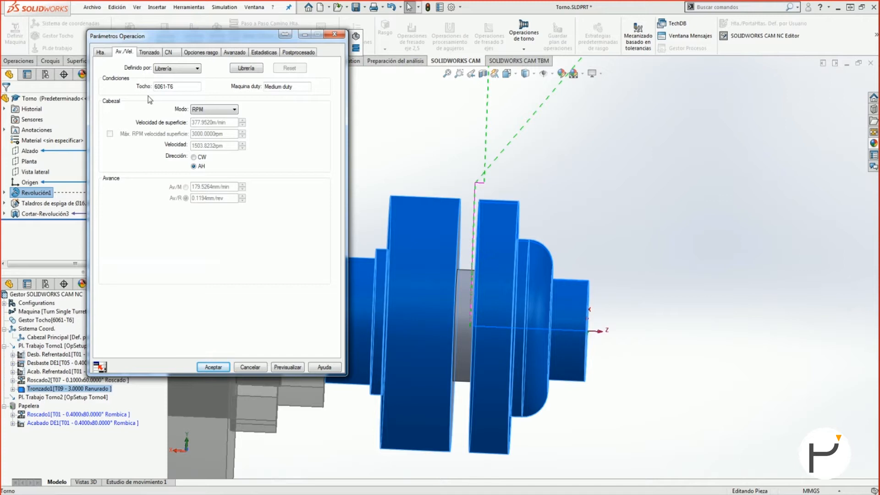
Try the Ninguno, Constante and Porcentaje groove types in the Tronzado parameters and return to Constante
{"action": "left_click", "coordinate": [144, 54]}
{"action": "left_click", "coordinate": [192, 70]}
{"action": "left_click", "coordinate": [192, 81]}
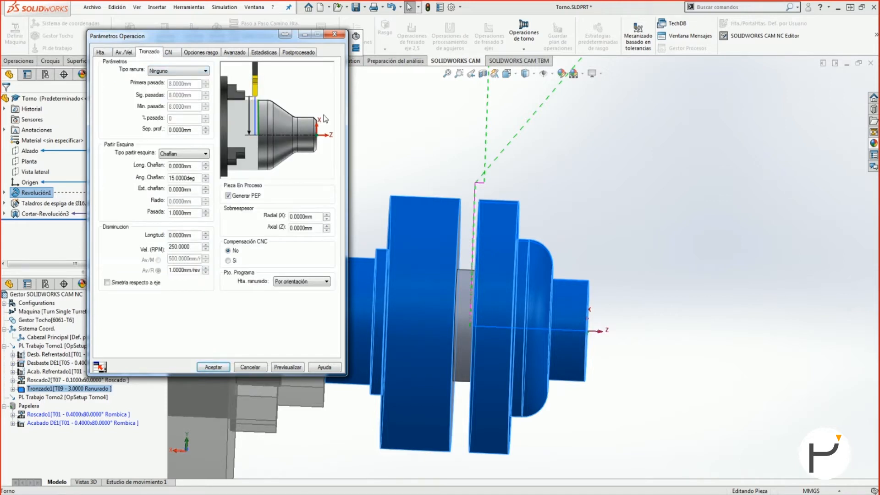
{"action": "mouse_move", "coordinate": [475, 219]}
{"action": "middle_mouse_down"}
{"action": "mouse_move", "coordinate": [496, 212]}
{"action": "mouse_move", "coordinate": [477, 215]}
{"action": "middle_mouse_up"}
{"action": "scroll", "coordinate": [496, 212], "scroll_direction": "down", "scroll_amount": 2}
{"action": "left_click", "coordinate": [183, 71]}
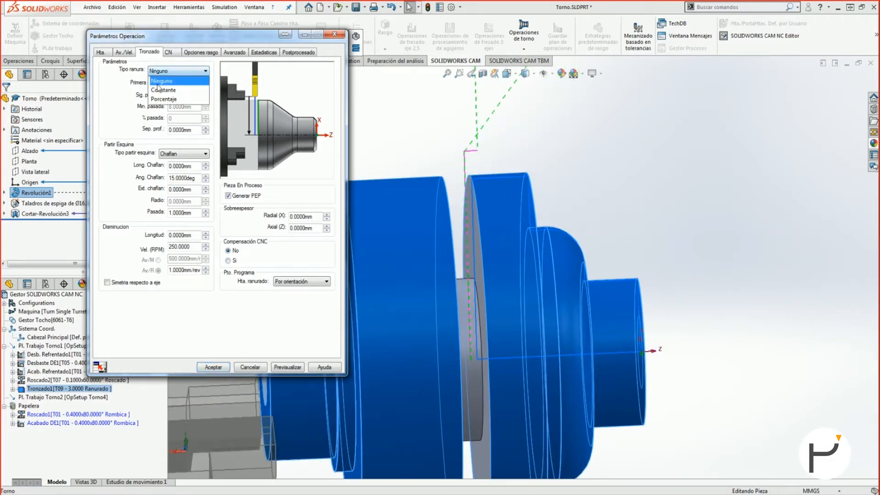
{"action": "left_click", "coordinate": [161, 90]}
{"action": "left_click", "coordinate": [183, 71]}
{"action": "left_click", "coordinate": [176, 100]}
{"action": "left_click", "coordinate": [190, 71]}
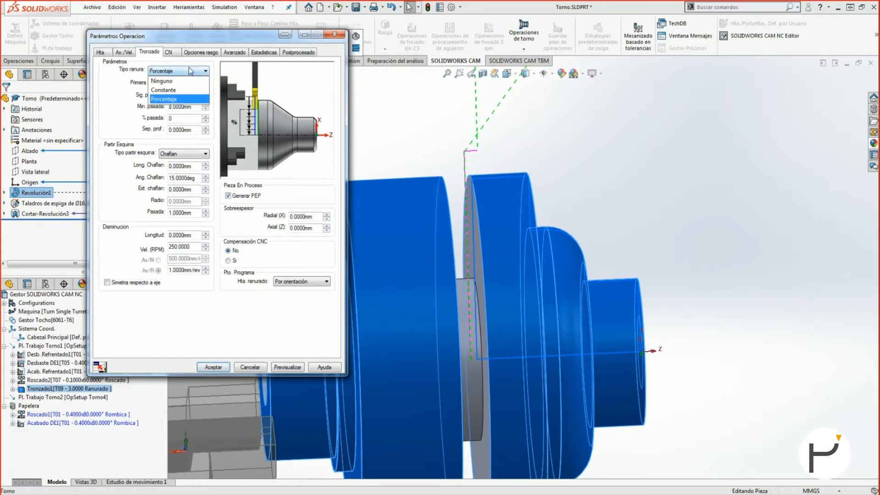
{"action": "left_click", "coordinate": [191, 92]}
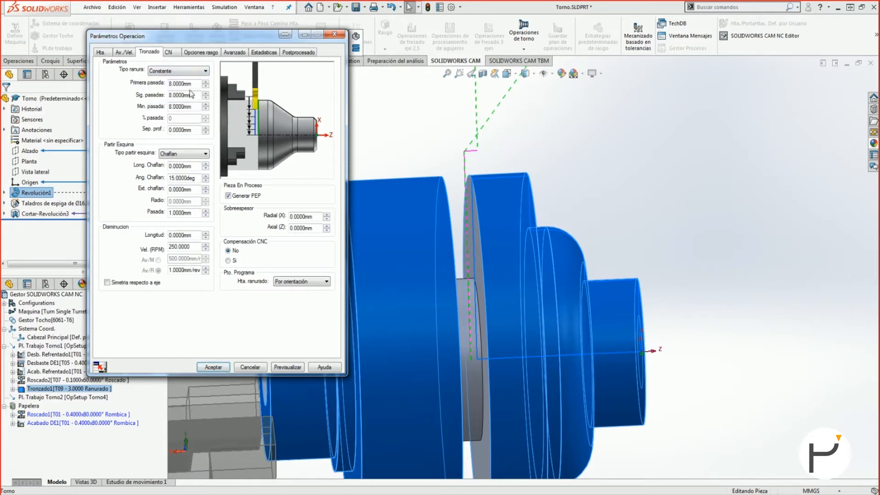
Switch the groove type to Ninguno and back to Constante, dismissing the message about the first pass value
{"action": "left_click", "coordinate": [188, 71]}
{"action": "left_click", "coordinate": [182, 83]}
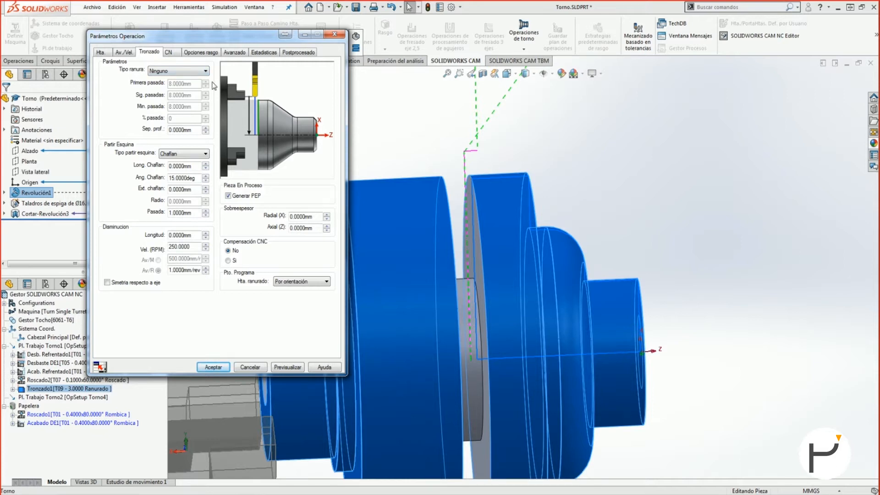
{"action": "left_click", "coordinate": [199, 72]}
{"action": "left_click", "coordinate": [202, 88]}
{"action": "left_click", "coordinate": [204, 86]}
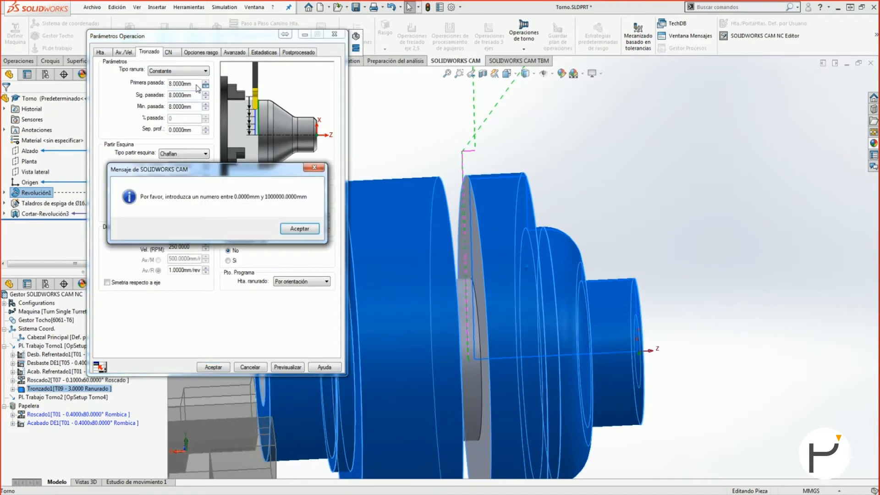
{"action": "left_click", "coordinate": [319, 162]}
{"action": "left_click", "coordinate": [314, 169]}
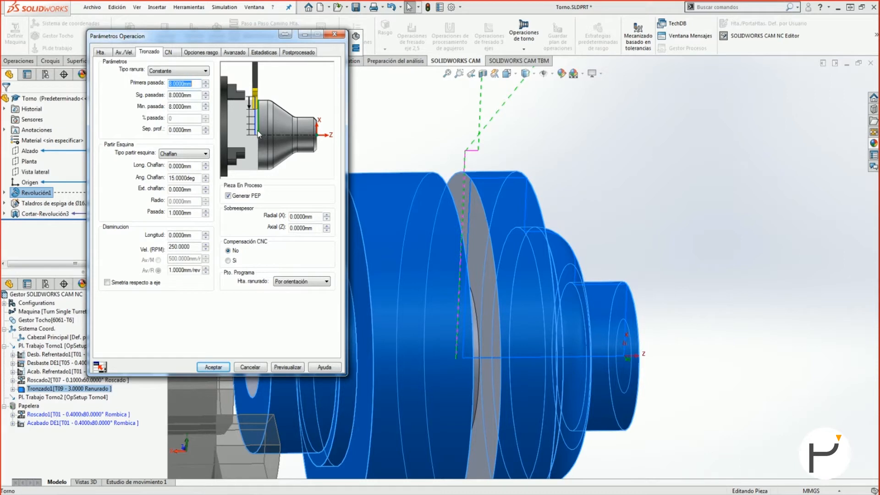
Compare the Ninguno and Porcentaje groove types once more and set Tipo ranura back to Constante
{"action": "left_click", "coordinate": [177, 72]}
{"action": "left_click", "coordinate": [169, 85]}
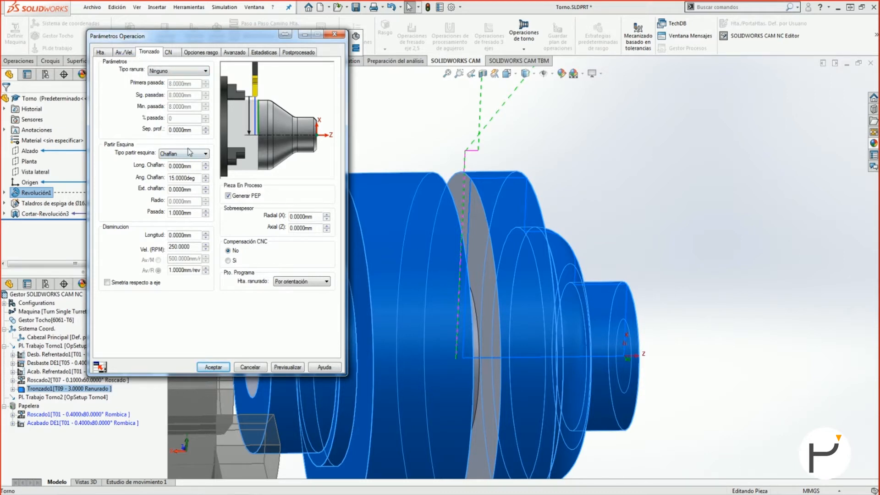
{"action": "left_click", "coordinate": [179, 72]}
{"action": "left_click", "coordinate": [179, 93]}
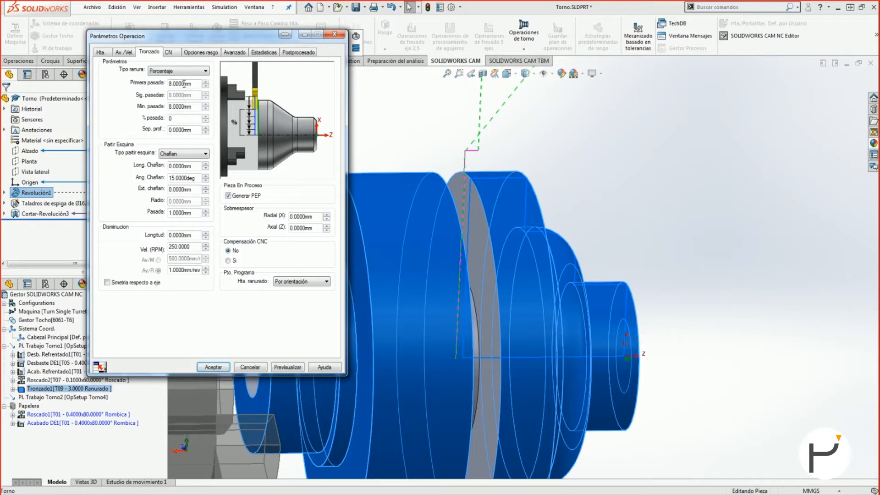
{"action": "left_click", "coordinate": [189, 72]}
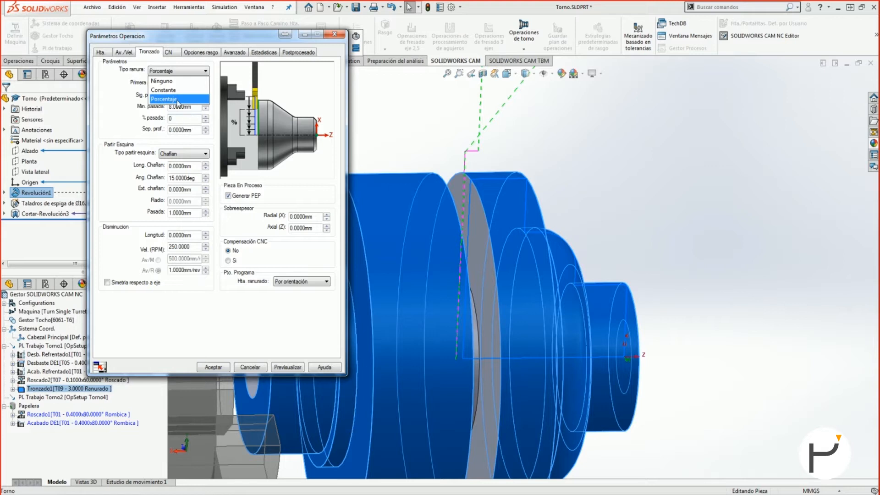
{"action": "left_click", "coordinate": [178, 90]}
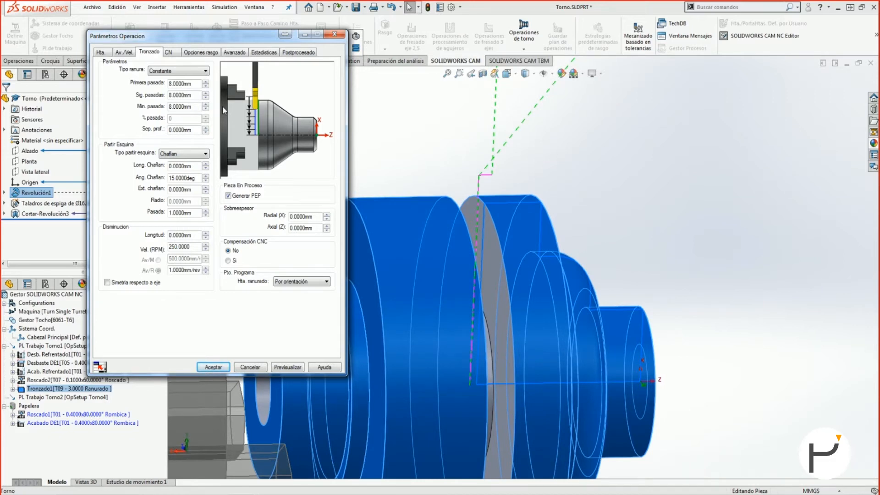
Try the Ninguno, Chaflan and Radio corner break types for the cut-off against the flange edge
{"action": "left_click", "coordinate": [170, 156]}
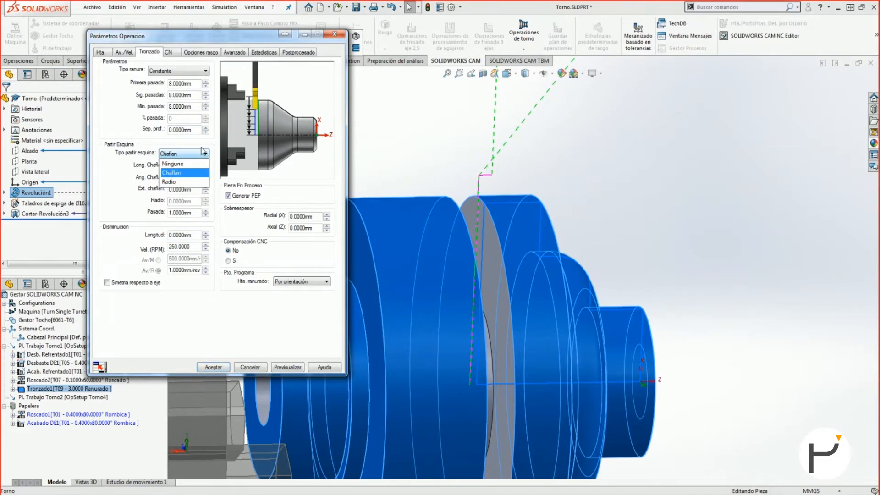
{"action": "left_click", "coordinate": [144, 153]}
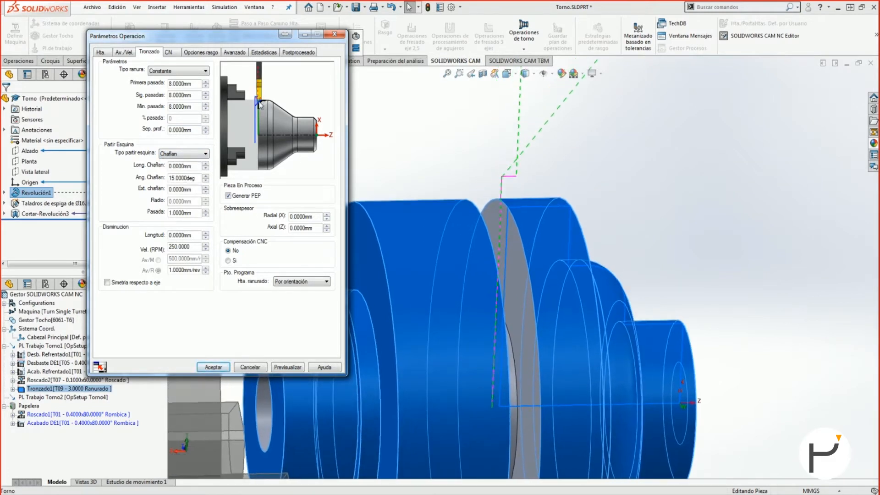
{"action": "left_click", "coordinate": [203, 154]}
{"action": "left_click", "coordinate": [183, 160]}
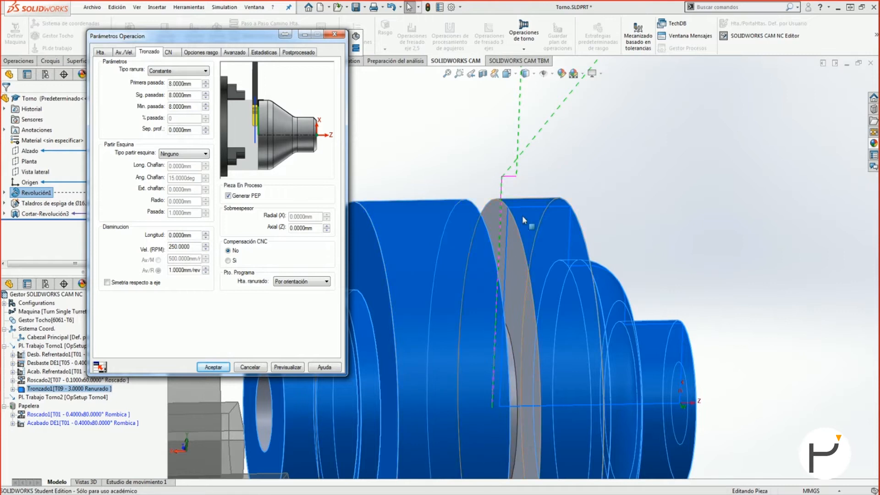
{"action": "left_click", "coordinate": [190, 154]}
{"action": "left_click", "coordinate": [186, 173]}
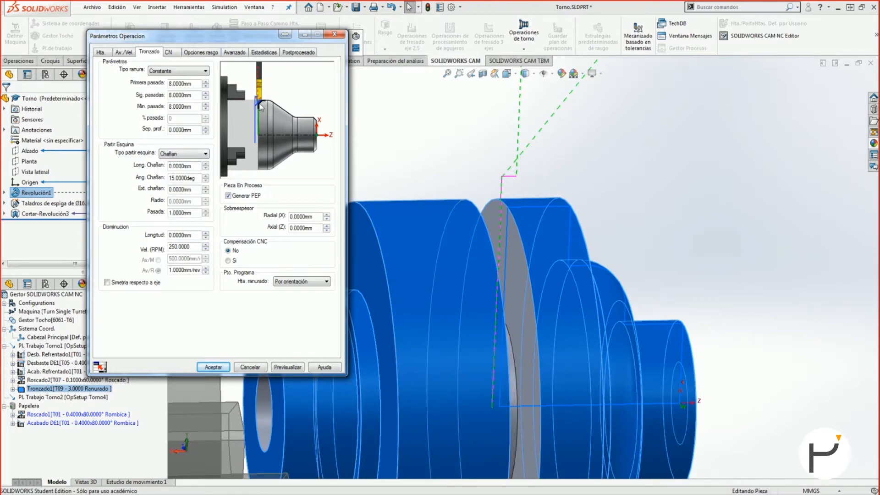
{"action": "left_click", "coordinate": [203, 156]}
{"action": "left_click", "coordinate": [185, 183]}
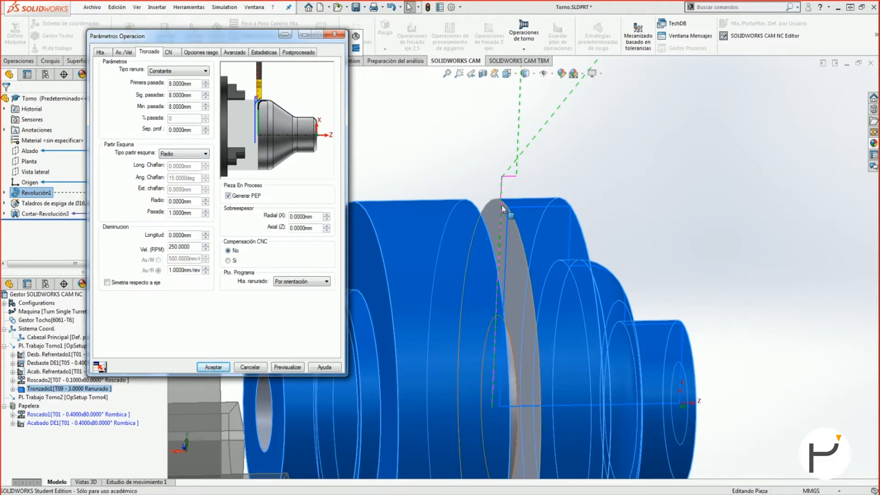
{"action": "left_click", "coordinate": [486, 164]}
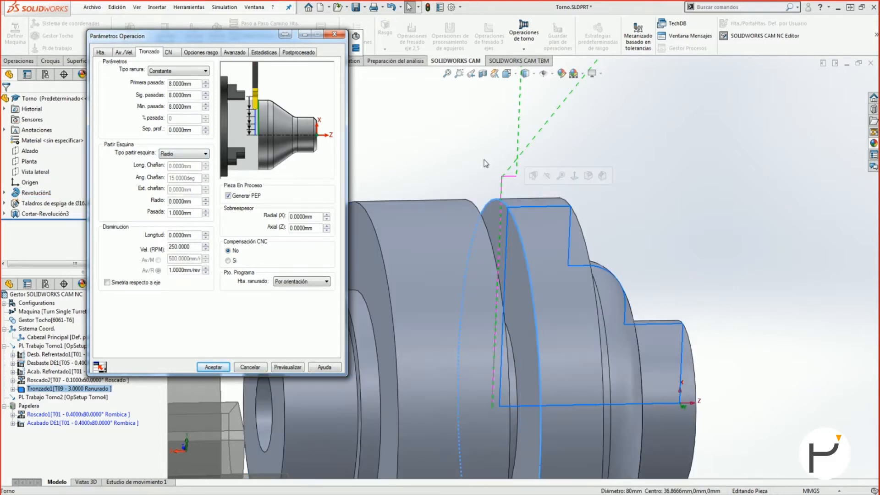
{"action": "left_click", "coordinate": [185, 201]}
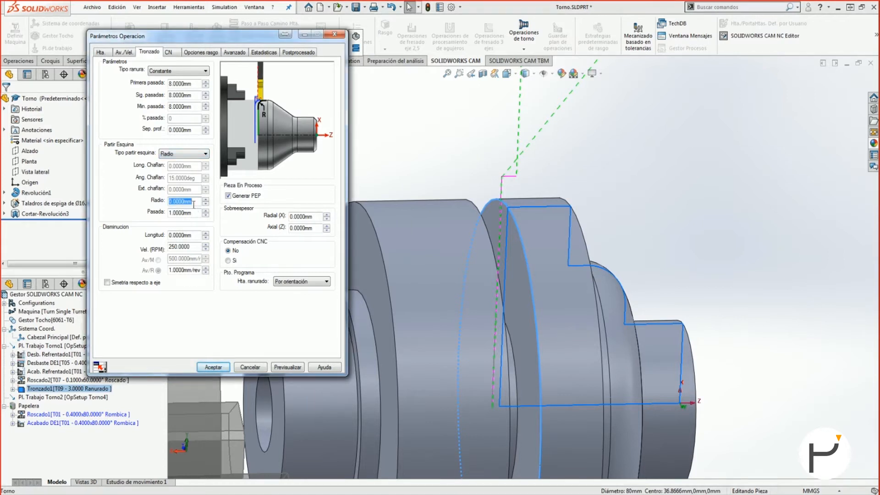
Set the corner break to Chaflan with a length of 0.2 mm, an angle of 45° and an extension of 1 mm
{"action": "left_click", "coordinate": [189, 154]}
{"action": "left_click", "coordinate": [192, 174]}
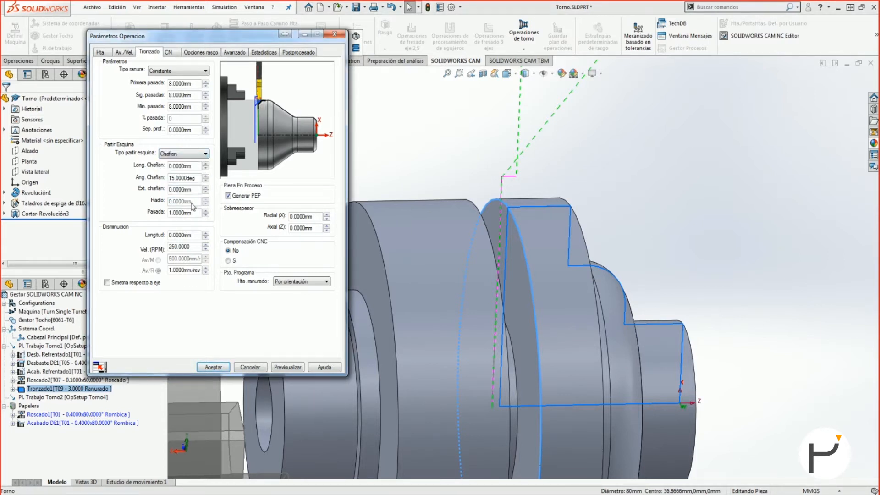
{"action": "left_click", "coordinate": [191, 167]}
{"action": "type", "text": "0.2"}
{"action": "key", "text": "Tab"}
{"action": "type", "text": "45"}
{"action": "key", "text": "Tab"}
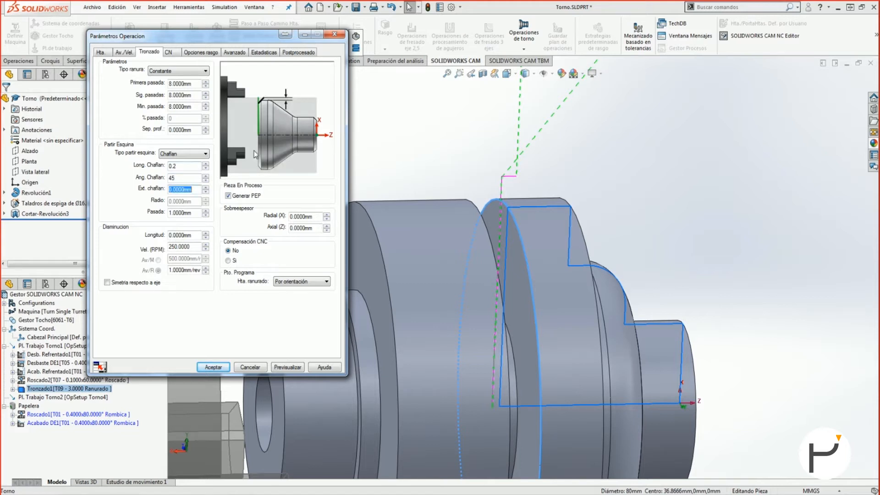
{"action": "type", "text": "1"}
Preview the Tronzado toolpath and inspect the chamfer passes at the edge of the narrower flange
{"action": "left_click", "coordinate": [288, 366]}
{"action": "scroll", "coordinate": [500, 204], "scroll_direction": "down", "scroll_amount": 3}
{"action": "scroll", "coordinate": [500, 204], "scroll_direction": "down", "scroll_amount": 2}
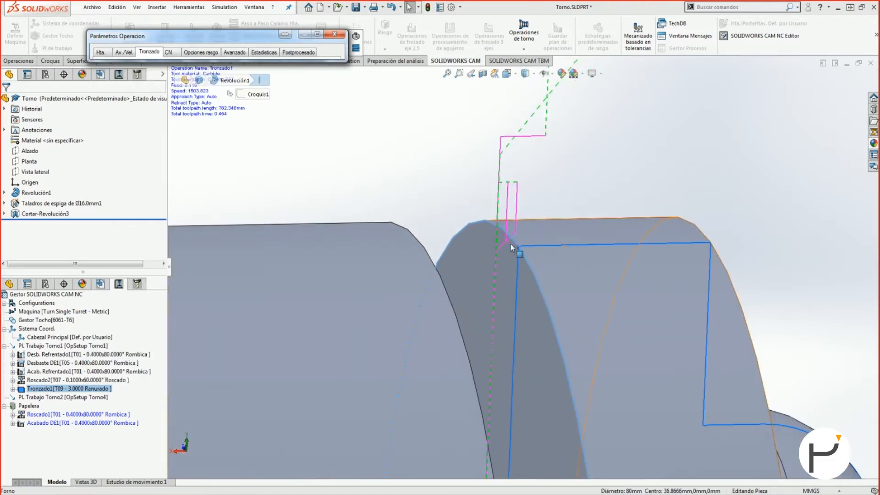
Simulate the chamfered cut-off and compare the stock deviation along the narrower flange's edge
{"action": "left_click", "coordinate": [357, 38]}
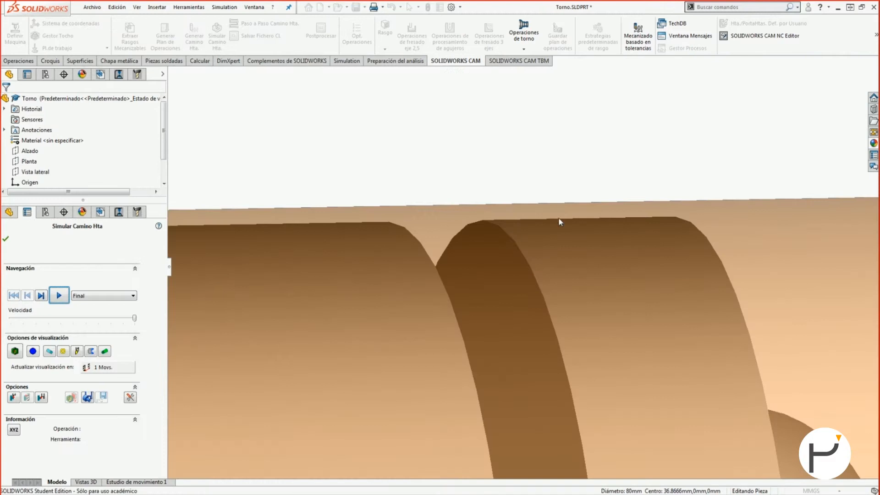
{"action": "left_click", "coordinate": [66, 289]}
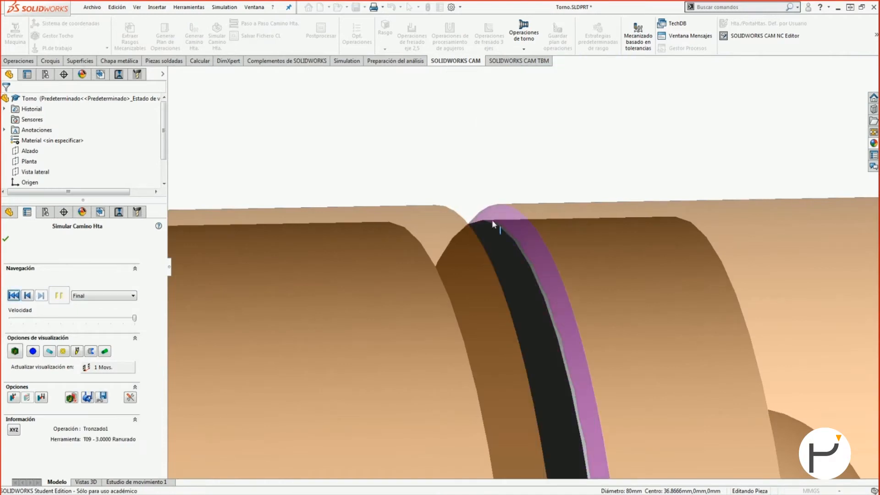
{"action": "middle_click_drag", "start_coordinate": [517, 237], "coordinate": [522, 229]}
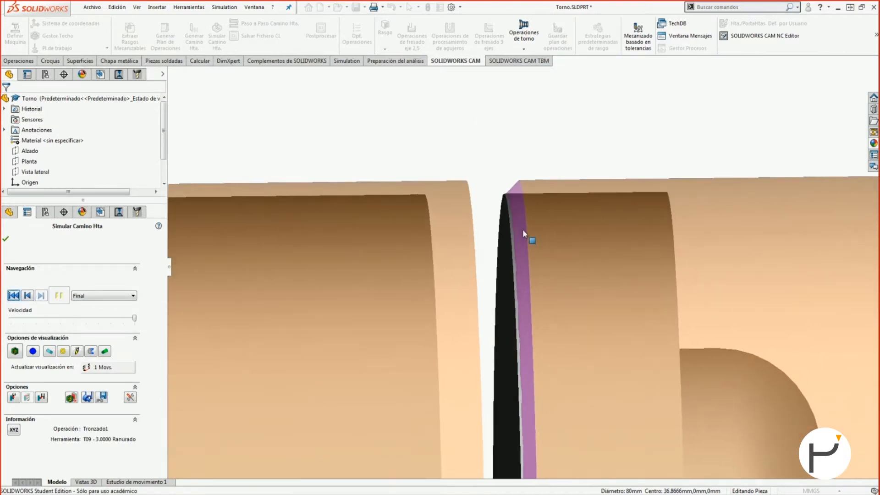
{"action": "left_click", "coordinate": [15, 352]}
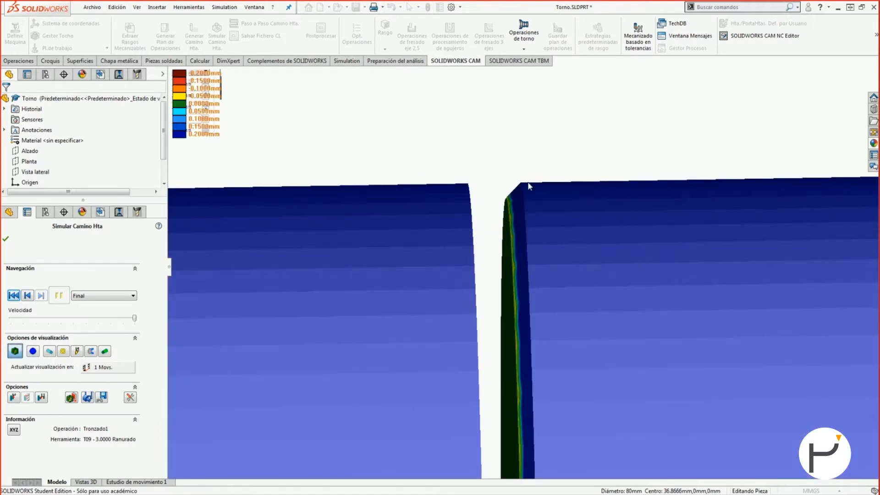
{"action": "left_click", "coordinate": [6, 238]}
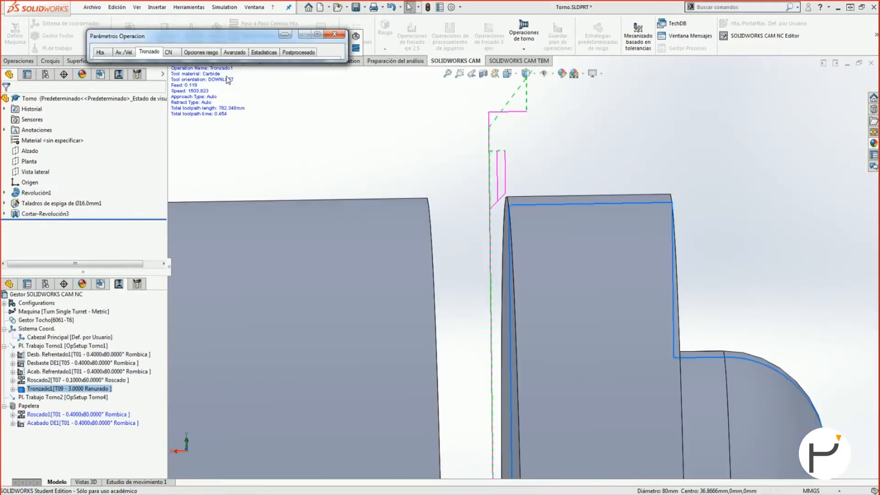
Try a Radio corner break with a 0.5 mm radius for the cut-off and preview its toolpath
{"action": "left_click", "coordinate": [186, 154]}
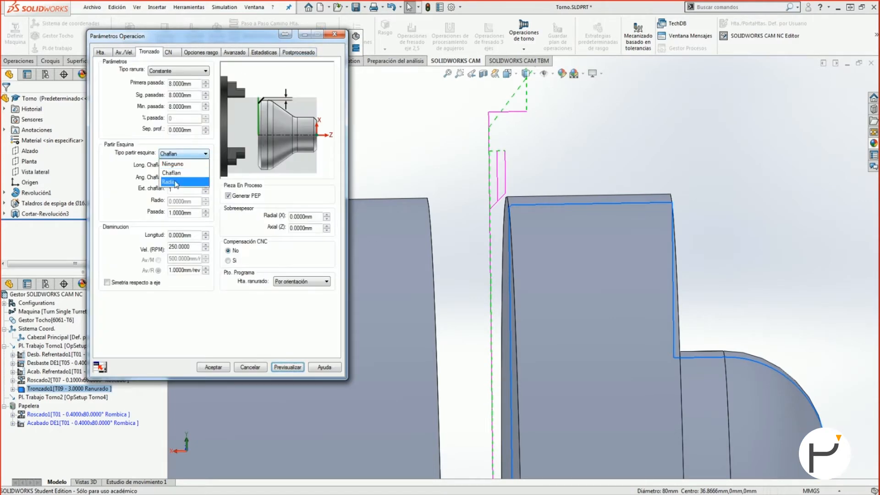
{"action": "left_click", "coordinate": [181, 182]}
{"action": "double_click", "coordinate": [183, 202]}
{"action": "type", "text": "0.5"}
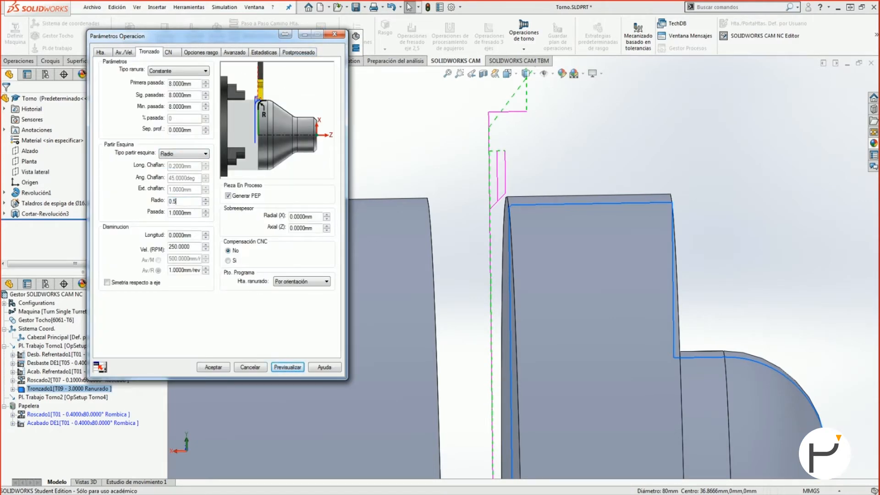
{"action": "left_click", "coordinate": [287, 367]}
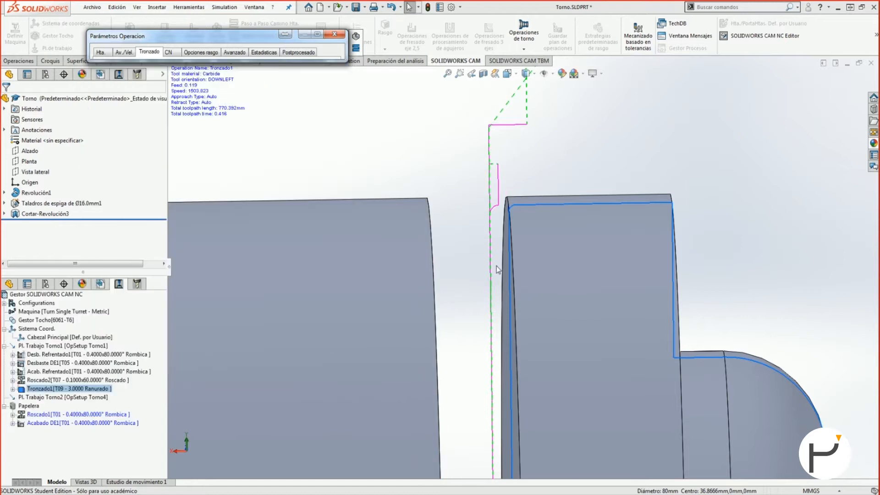
Simulate the rounded corner break and inspect the deviation at the flange edge
{"action": "left_click", "coordinate": [355, 36]}
{"action": "left_click", "coordinate": [63, 296]}
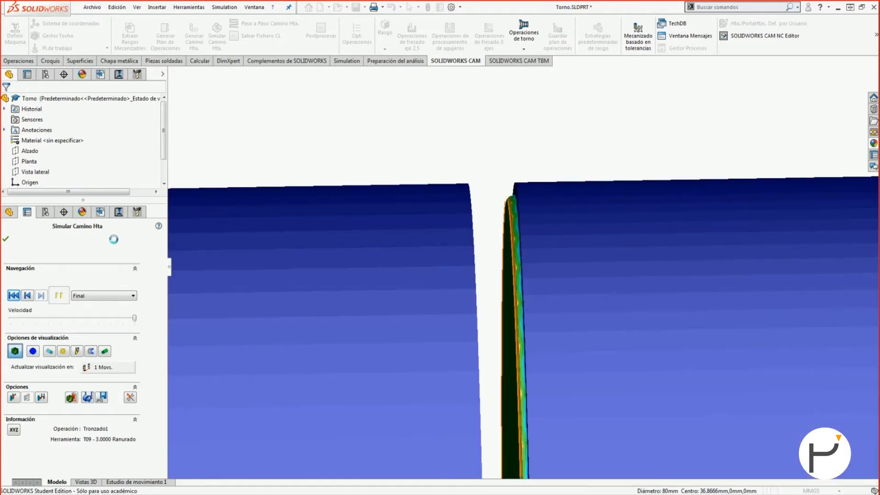
{"action": "left_click", "coordinate": [5, 239]}
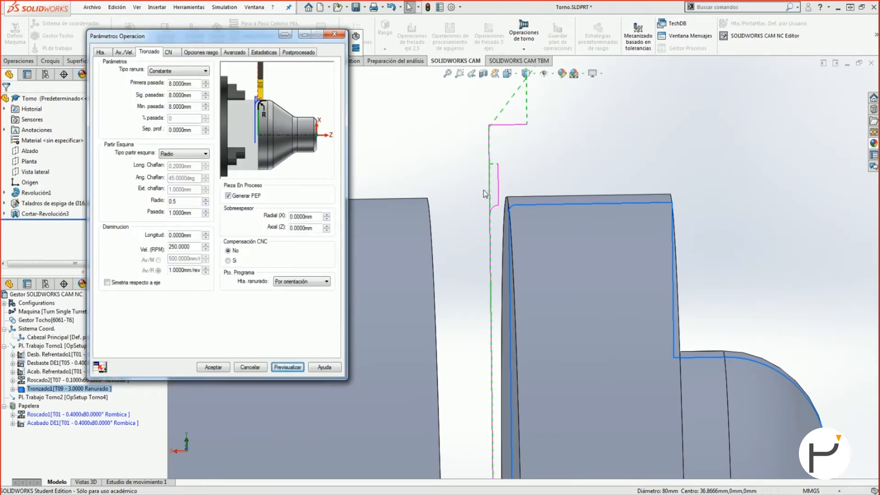
Set the corner break type back to Chaflan and review the chamfer, first pass and Disminucion parameters
{"action": "left_click", "coordinate": [191, 153]}
{"action": "left_click", "coordinate": [187, 174]}
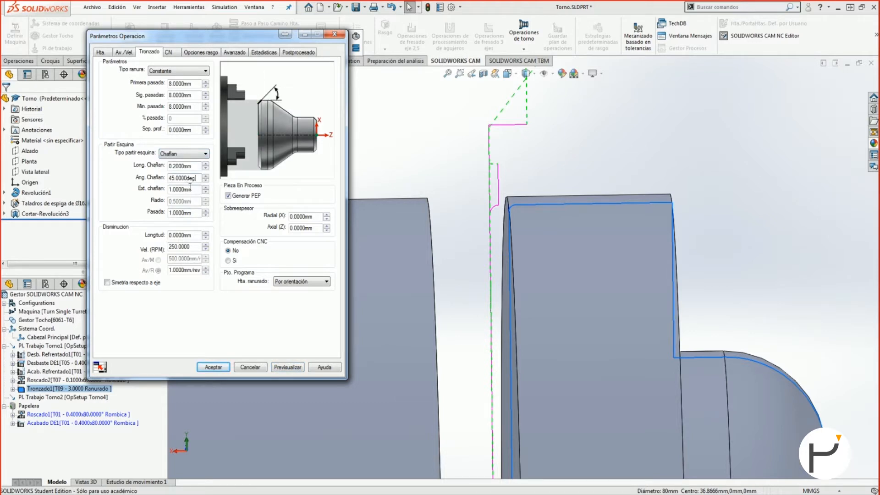
{"action": "key", "text": "Tab"}
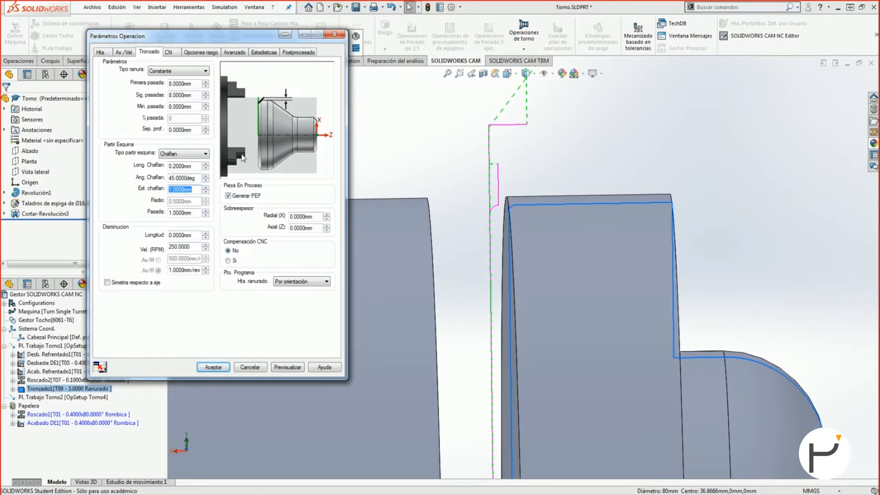
{"action": "left_click", "coordinate": [193, 83]}
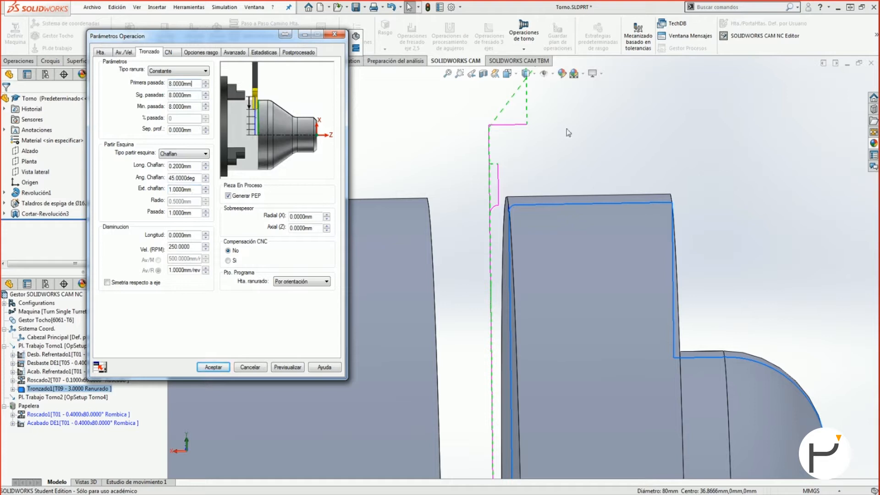
{"action": "left_click", "coordinate": [185, 234]}
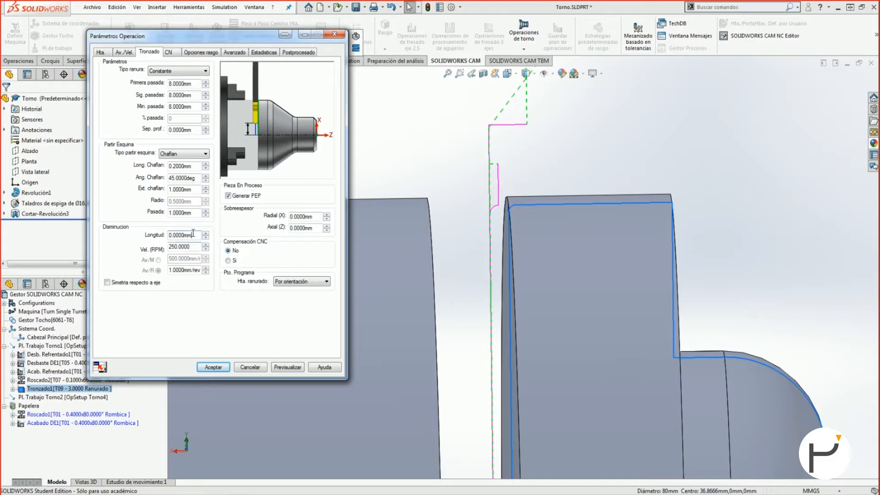
{"action": "left_click", "coordinate": [191, 247]}
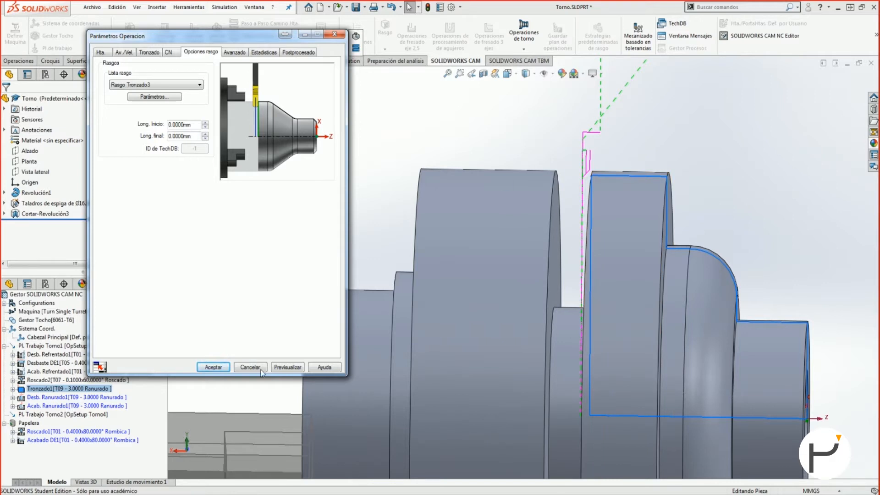
Review the Tronzado operation's Z limits and approach settings and enable Permitir for Evitación amarre
{"action": "left_click", "coordinate": [551, 235]}
{"action": "left_click", "coordinate": [559, 119]}
{"action": "left_click", "coordinate": [232, 53]}
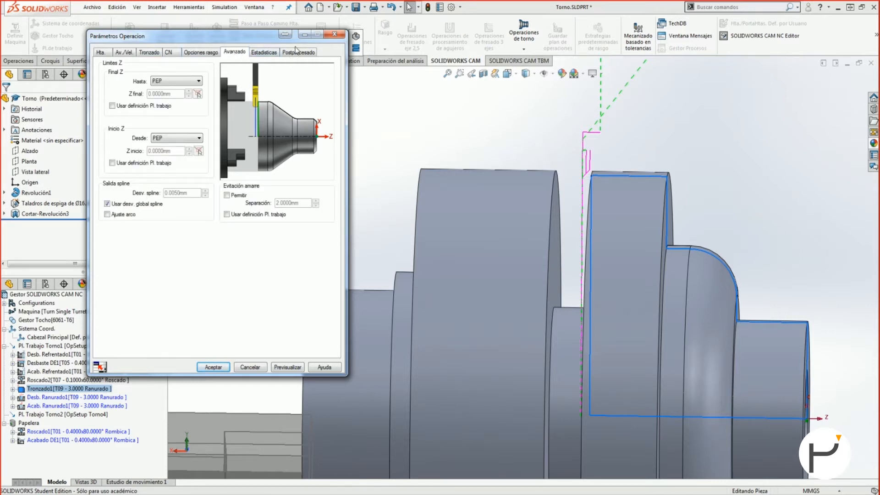
{"action": "left_click", "coordinate": [169, 52]}
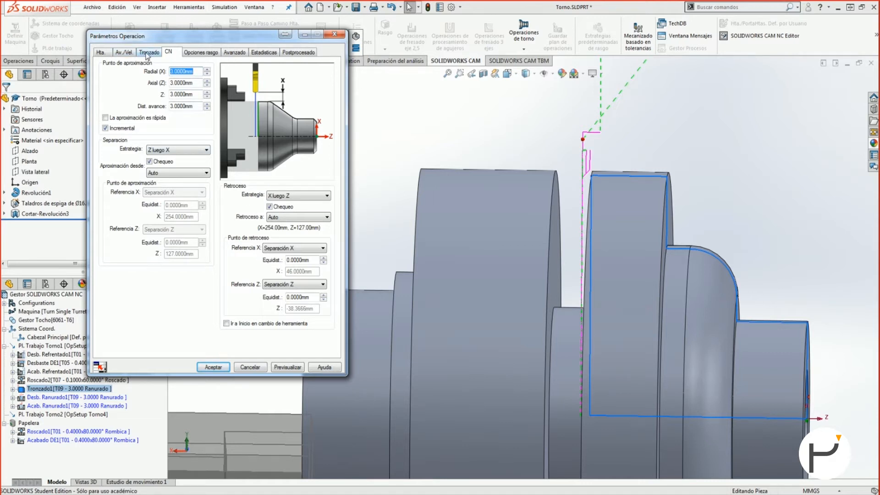
{"action": "left_click", "coordinate": [229, 53]}
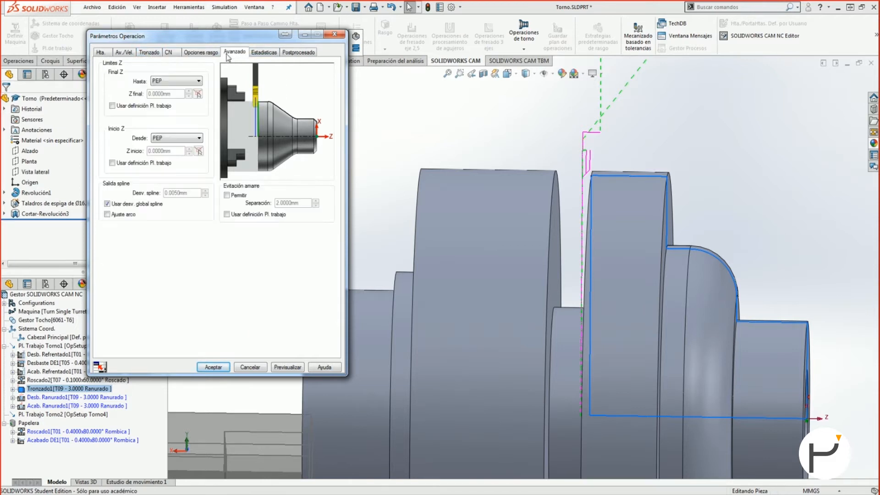
{"action": "left_click", "coordinate": [238, 195]}
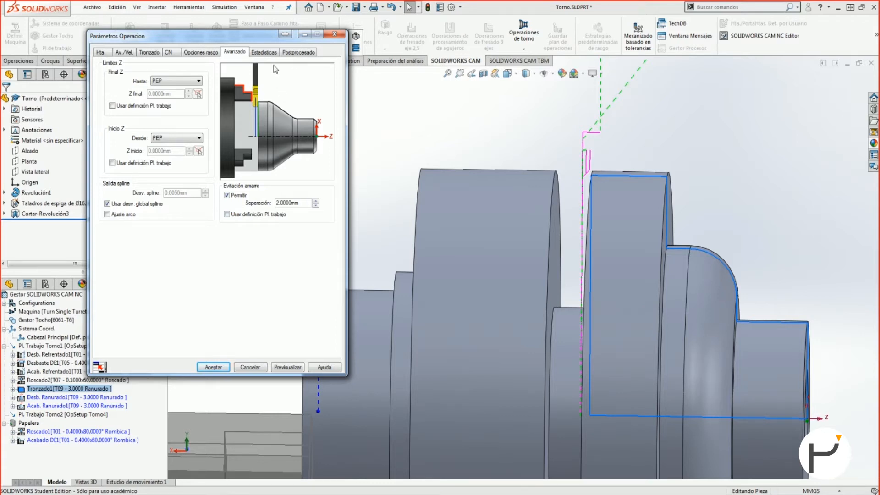
Keep Tipo ranura on Constante, set the axial (Z) allowance to 0.5 mm and preview the Tronzado toolpath
{"action": "left_click", "coordinate": [148, 52]}
{"action": "left_click", "coordinate": [183, 71]}
{"action": "left_click", "coordinate": [176, 91]}
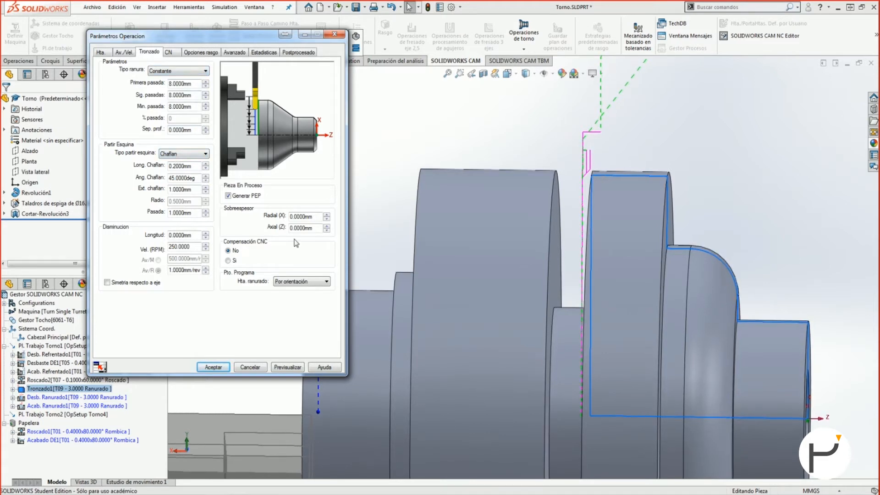
{"action": "double_click", "coordinate": [316, 216]}
{"action": "double_click", "coordinate": [314, 229]}
{"action": "type", "text": "0.5"}
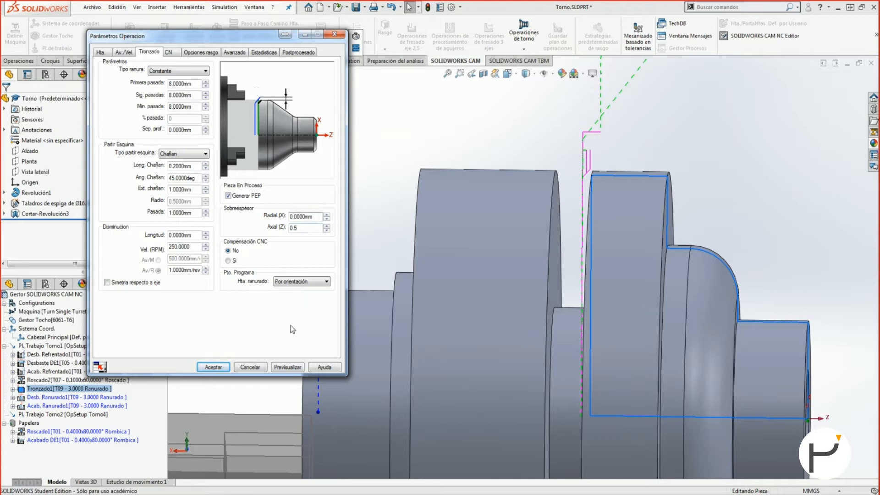
{"action": "left_click", "coordinate": [296, 367]}
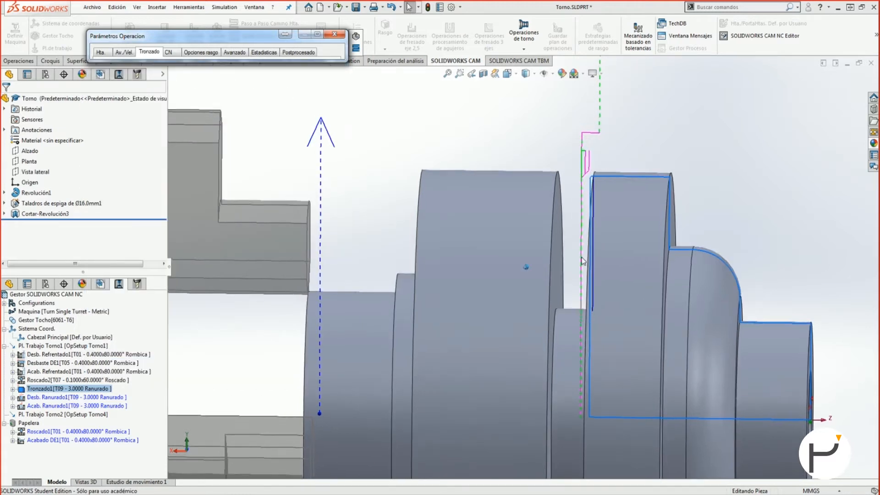
Simulate the cut-off with the axial allowance and inspect the remaining material on the narrower flange's face
{"action": "left_click", "coordinate": [355, 37]}
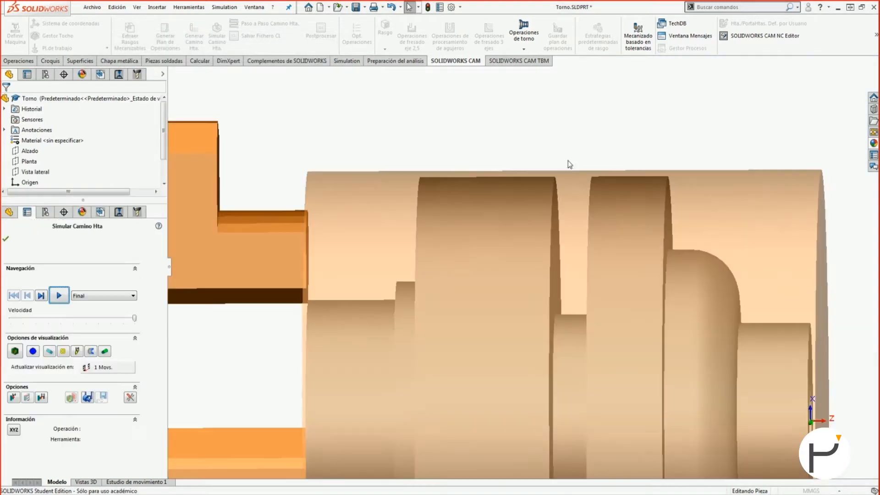
{"action": "left_click", "coordinate": [59, 295]}
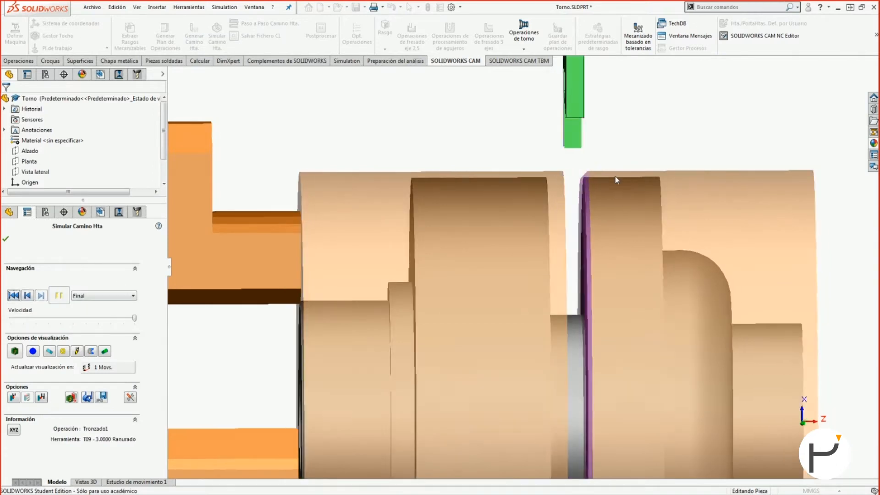
{"action": "middle_click_drag", "start_coordinate": [582, 175], "coordinate": [583, 276]}
{"action": "scroll", "coordinate": [585, 275], "scroll_direction": "down", "scroll_amount": 5}
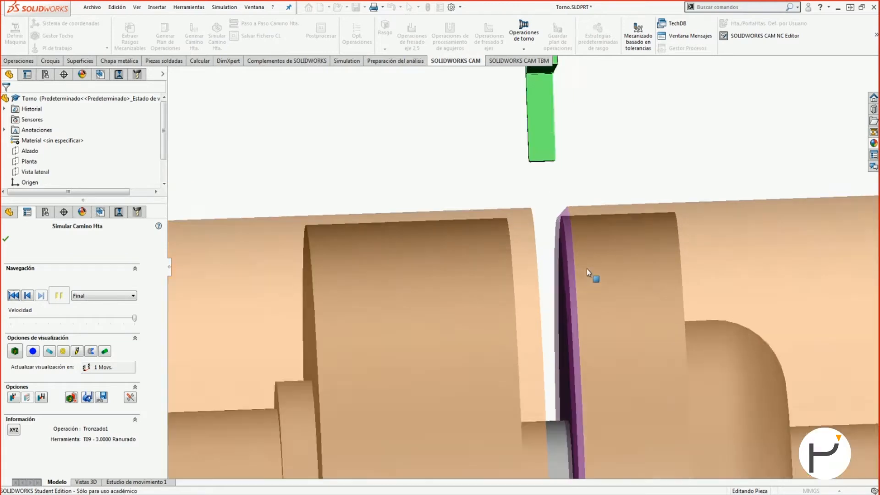
{"action": "middle_click_drag", "start_coordinate": [522, 265], "coordinate": [422, 257]}
{"action": "scroll", "coordinate": [409, 299], "scroll_direction": "up", "scroll_amount": 4}
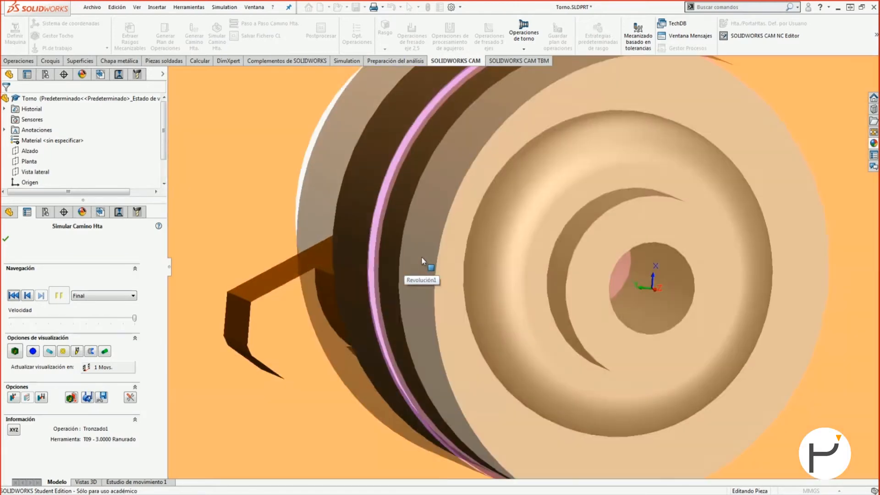
{"action": "middle_click_drag", "start_coordinate": [495, 264], "coordinate": [355, 185]}
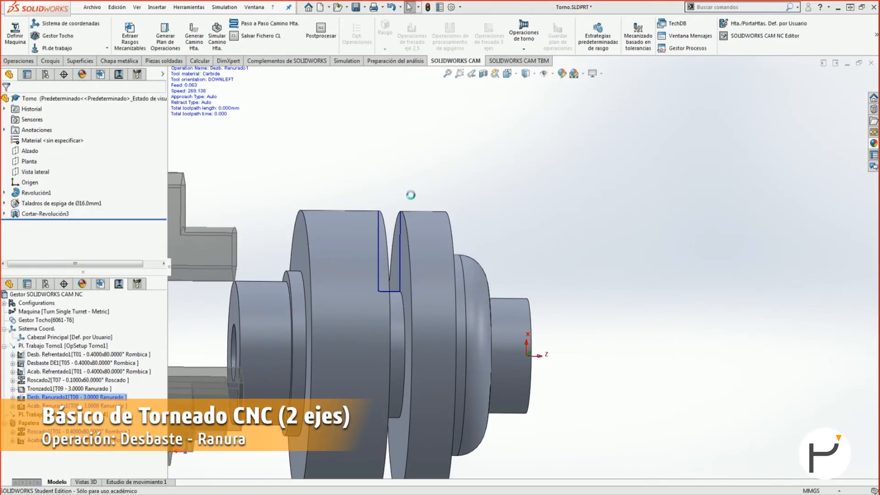
Open the Desb. Ranurado1 parameters and set Tipo prof. ranura to Constante
{"action": "middle_click_drag", "start_coordinate": [400, 211], "coordinate": [521, 209], "text": "ctrl"}
{"action": "middle_click_drag", "start_coordinate": [520, 210], "coordinate": [514, 186]}
{"action": "scroll", "coordinate": [515, 186], "scroll_direction": "up", "scroll_amount": 2}
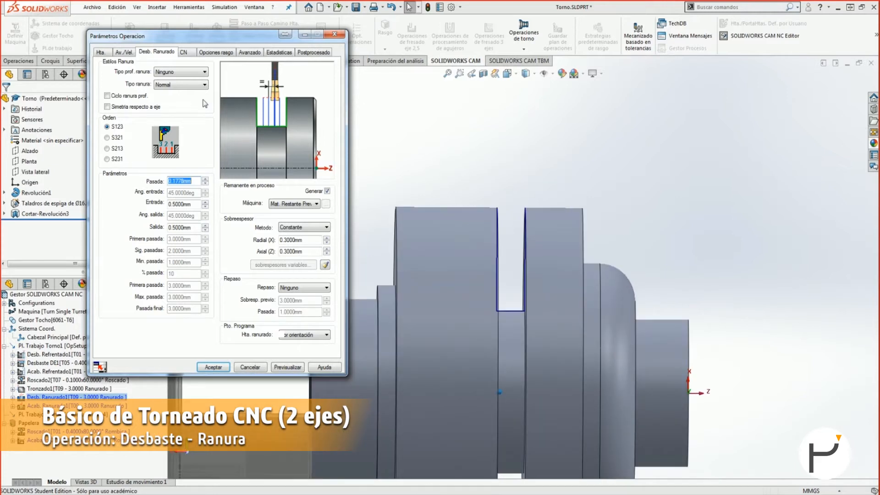
{"action": "left_click", "coordinate": [174, 72]}
{"action": "left_click", "coordinate": [179, 91]}
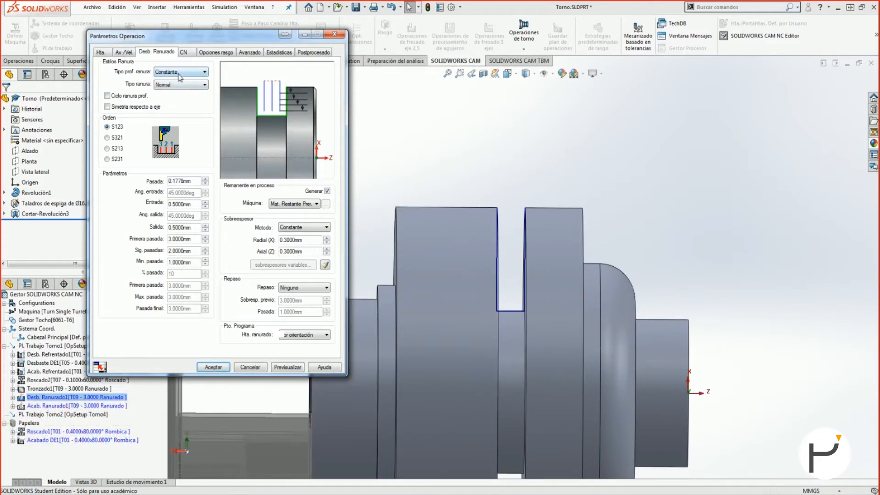
Try the Zig and Zigzag groove types for the groove roughing operation
{"action": "left_click", "coordinate": [185, 88]}
{"action": "left_click", "coordinate": [183, 106]}
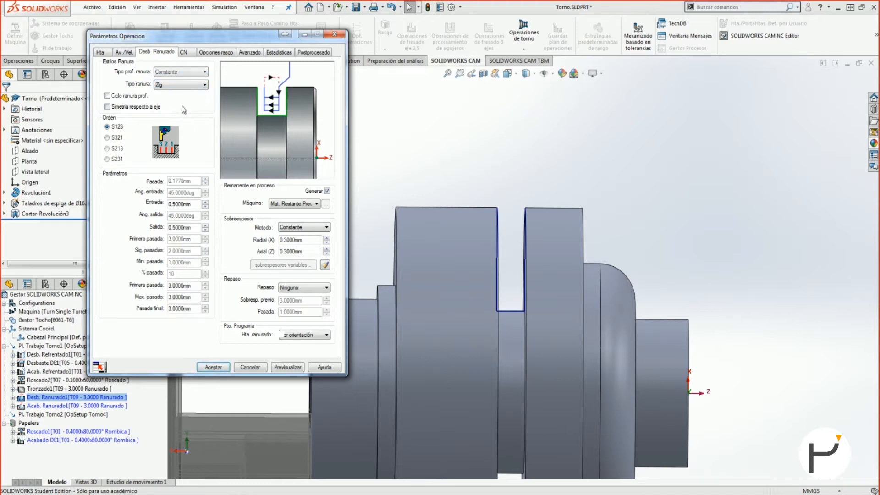
{"action": "left_click", "coordinate": [181, 87]}
{"action": "left_click", "coordinate": [180, 113]}
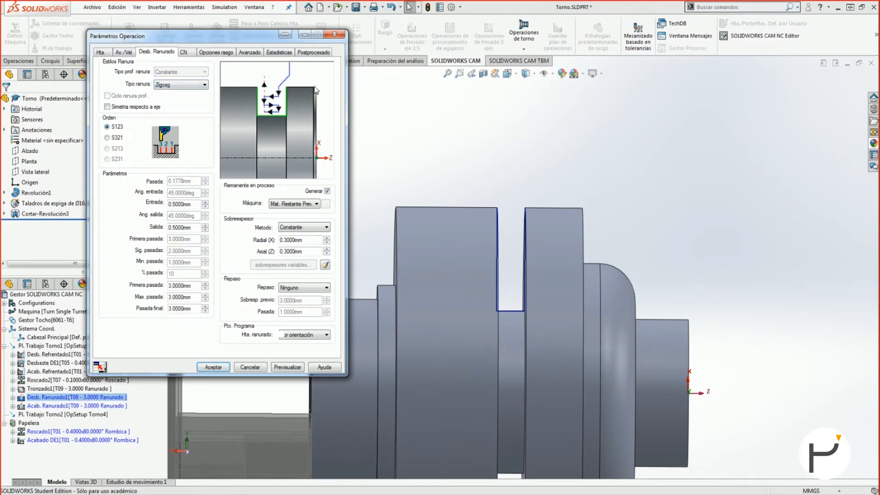
Compare the S321, S213 and S231 cutting orders for the groove and set the order back to S123
{"action": "left_click", "coordinate": [113, 138]}
{"action": "left_click", "coordinate": [118, 148]}
{"action": "left_click", "coordinate": [117, 159]}
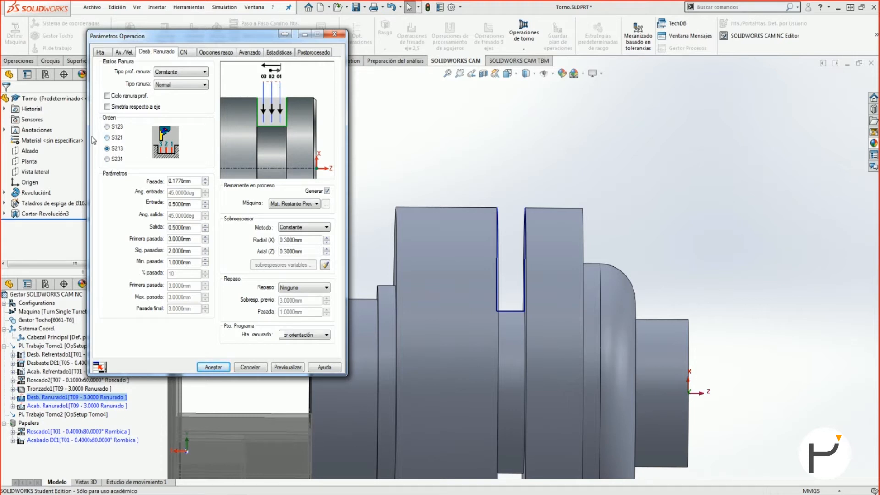
{"action": "left_click", "coordinate": [107, 127]}
Review the Pasada, Entrada, Salida and Primera pasada parameters of the groove roughing operation
{"action": "double_click", "coordinate": [180, 181]}
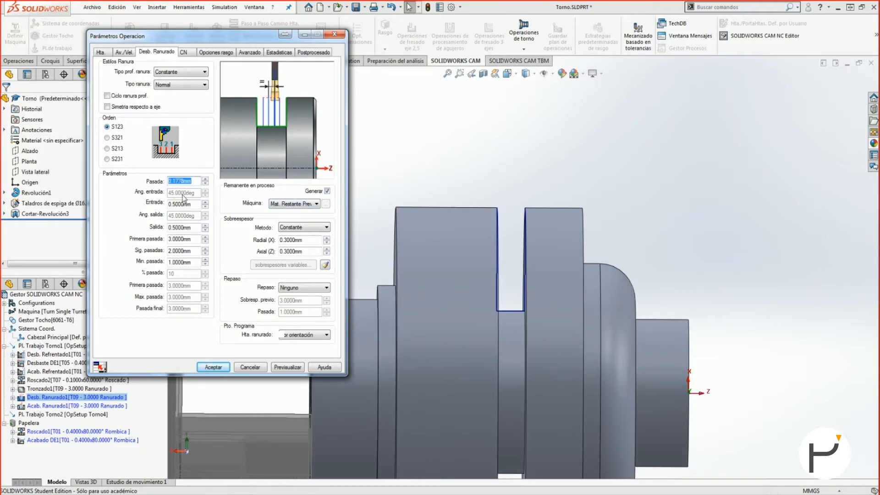
{"action": "left_click", "coordinate": [189, 203]}
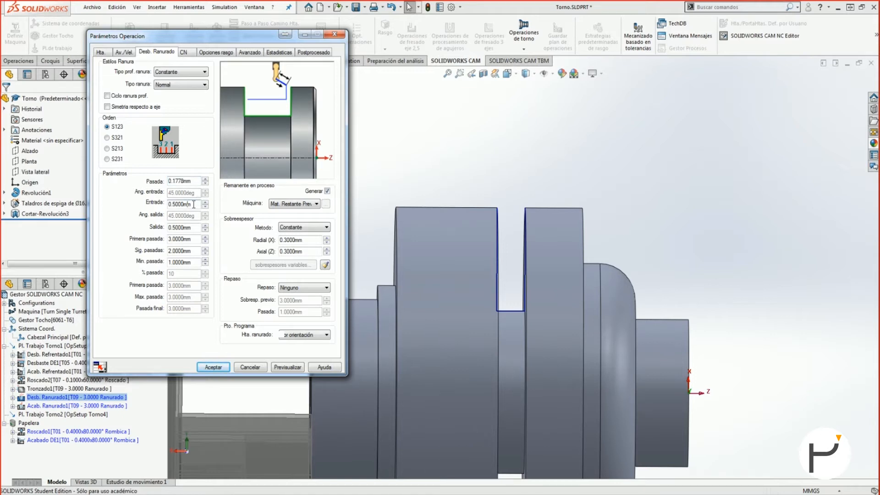
{"action": "left_click", "coordinate": [196, 227]}
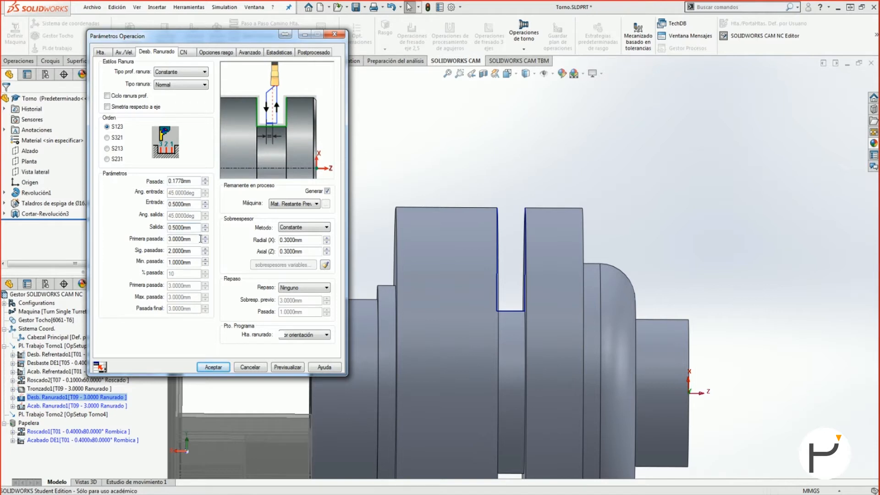
{"action": "left_click", "coordinate": [194, 239]}
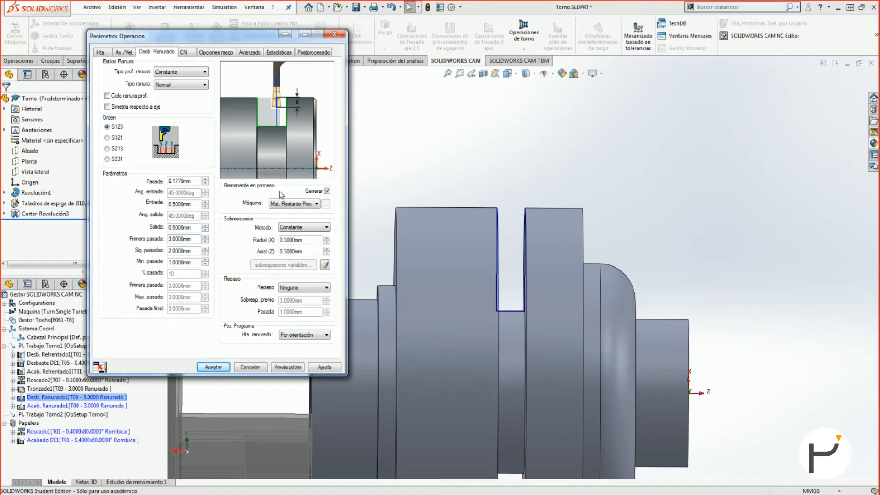
Set the Sobreespesor method to Variable and open the variable allowances for the groove segments
{"action": "left_click", "coordinate": [300, 227]}
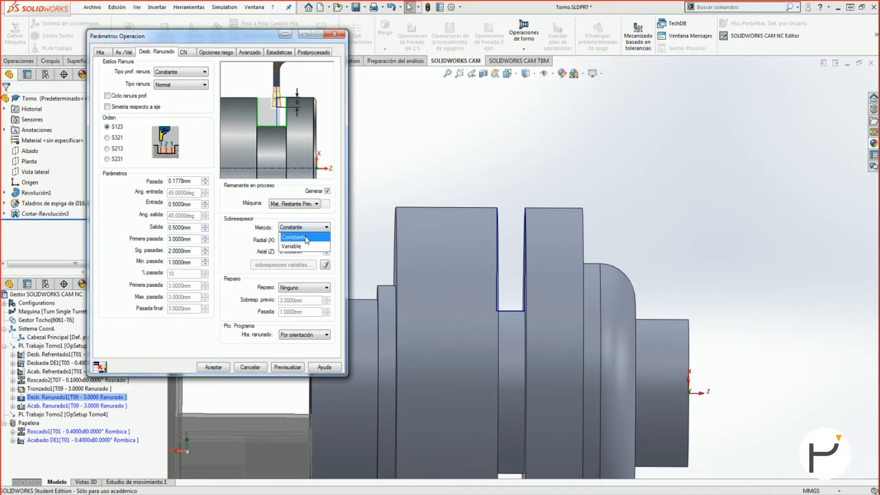
{"action": "left_click", "coordinate": [303, 237]}
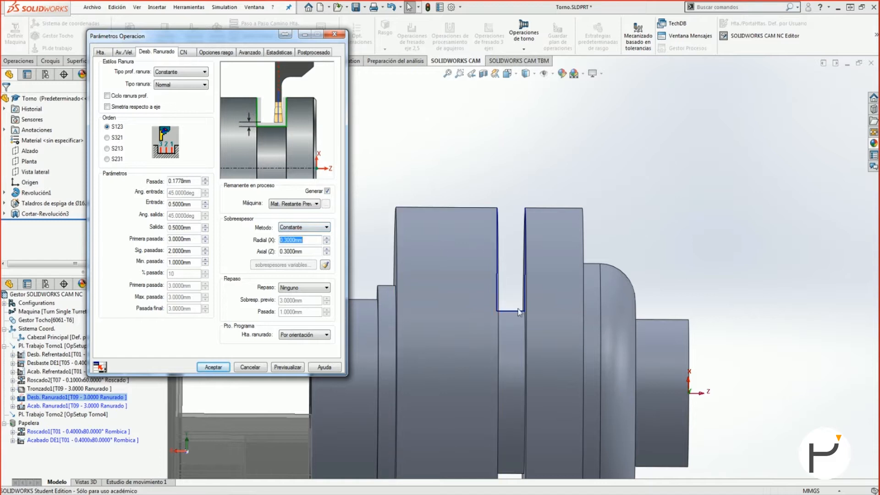
{"action": "left_click", "coordinate": [304, 226]}
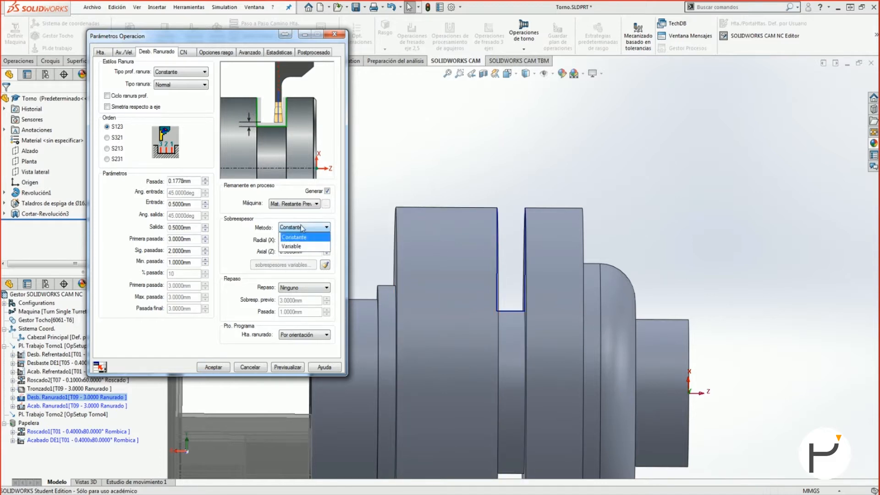
{"action": "left_click", "coordinate": [298, 248]}
{"action": "left_click", "coordinate": [290, 266]}
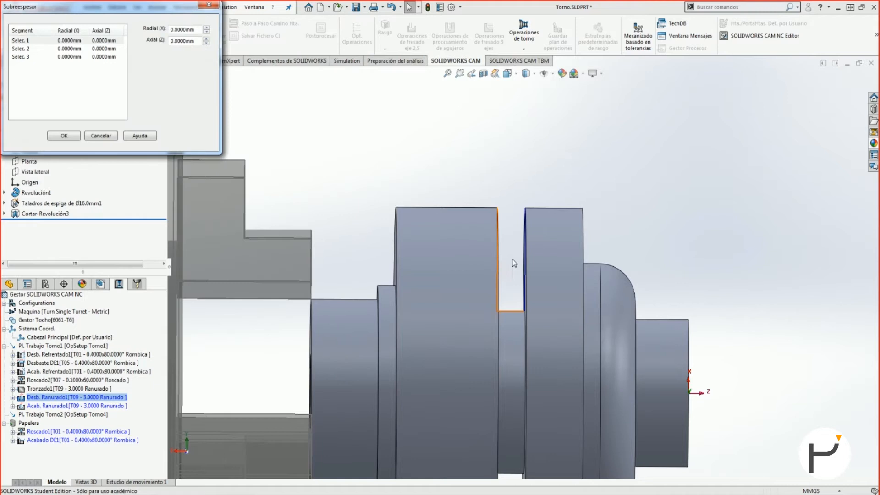
Set the axial (Z) allowance to 0.2 mm for Selec. 1 and to 02 for Selec. 3, and accept the variable allowances
{"action": "left_click", "coordinate": [45, 49]}
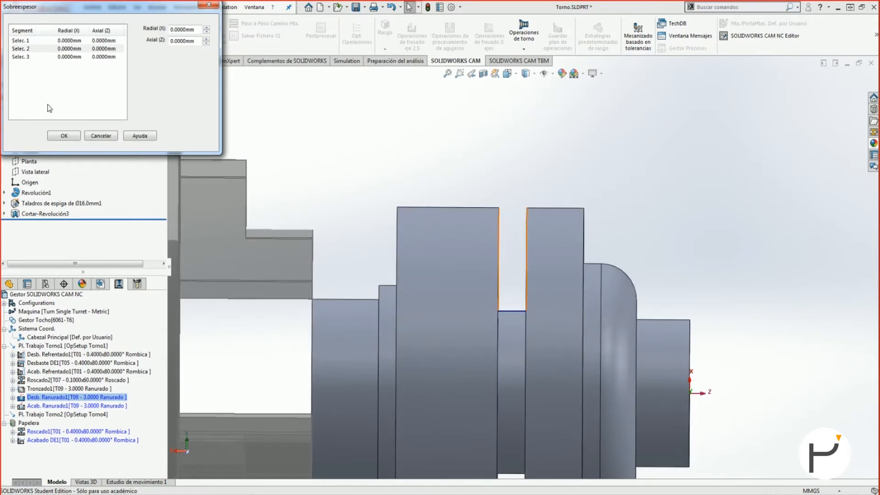
{"action": "left_click", "coordinate": [37, 41]}
{"action": "double_click", "coordinate": [193, 41]}
{"action": "type", "text": "0."}
{"action": "left_click", "coordinate": [30, 57]}
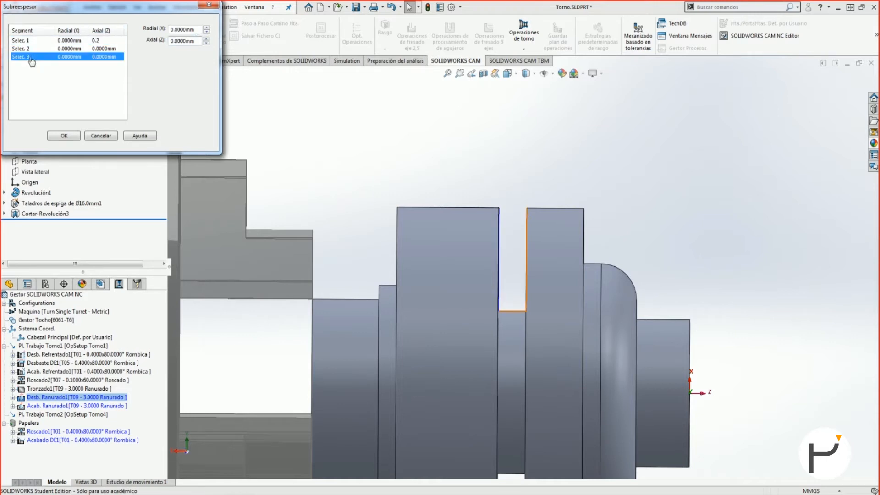
{"action": "double_click", "coordinate": [192, 41]}
{"action": "type", "text": "02"}
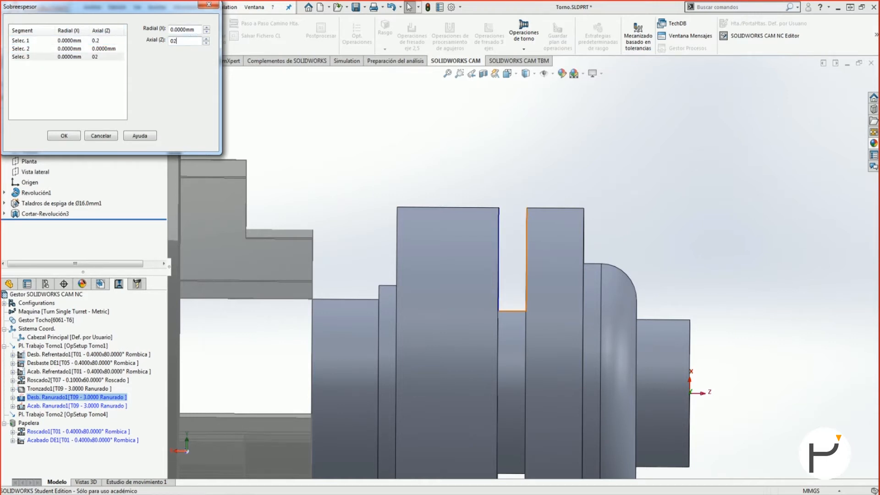
{"action": "left_click", "coordinate": [66, 134]}
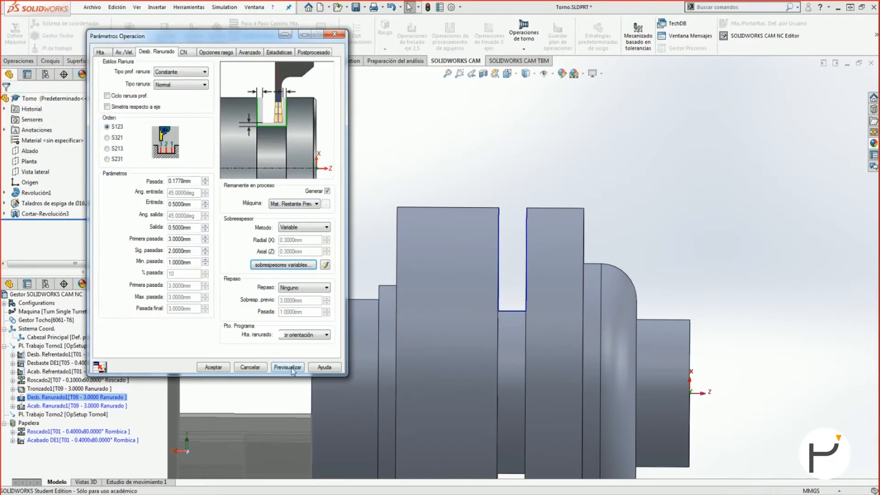
Preview and simulate the groove roughing with the variable allowances, and inspect the material left on the groove walls
{"action": "left_click", "coordinate": [292, 368]}
{"action": "left_click", "coordinate": [356, 36]}
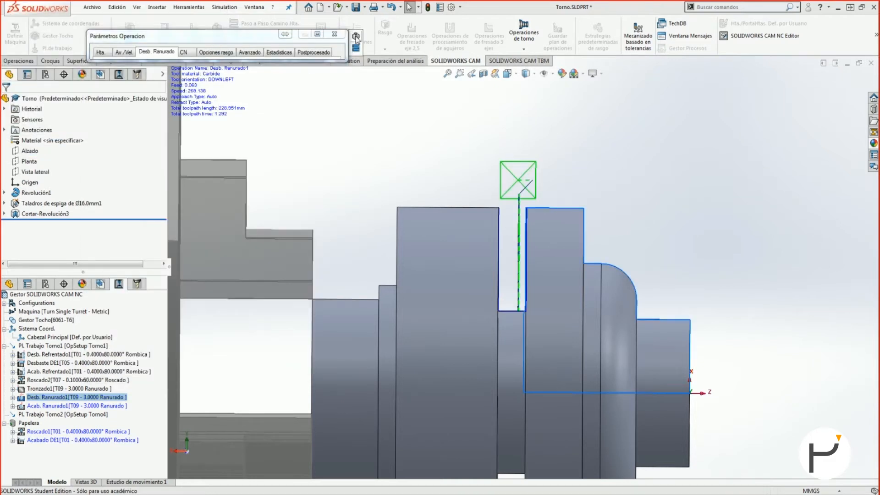
{"action": "left_click", "coordinate": [58, 296]}
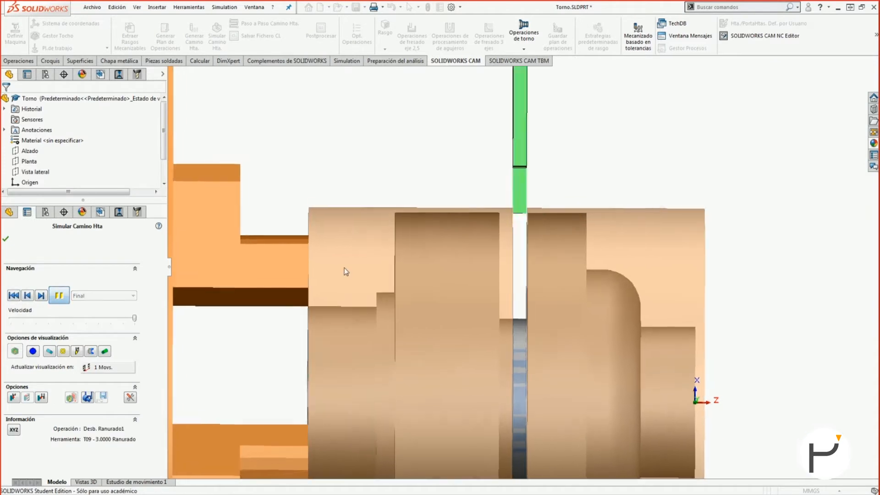
{"action": "scroll", "coordinate": [554, 263], "scroll_direction": "down", "scroll_amount": 2}
{"action": "middle_click_drag", "start_coordinate": [557, 241], "coordinate": [533, 232]}
{"action": "scroll", "coordinate": [531, 234], "scroll_direction": "down", "scroll_amount": 4}
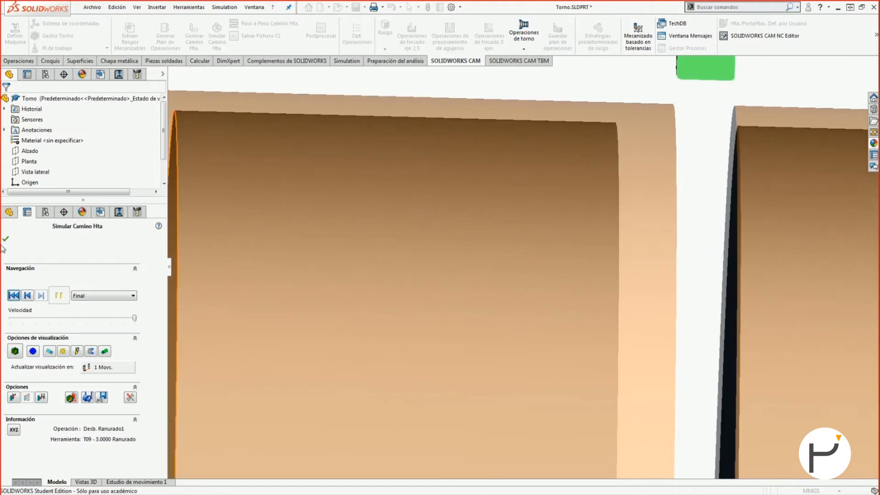
{"action": "left_click", "coordinate": [6, 239]}
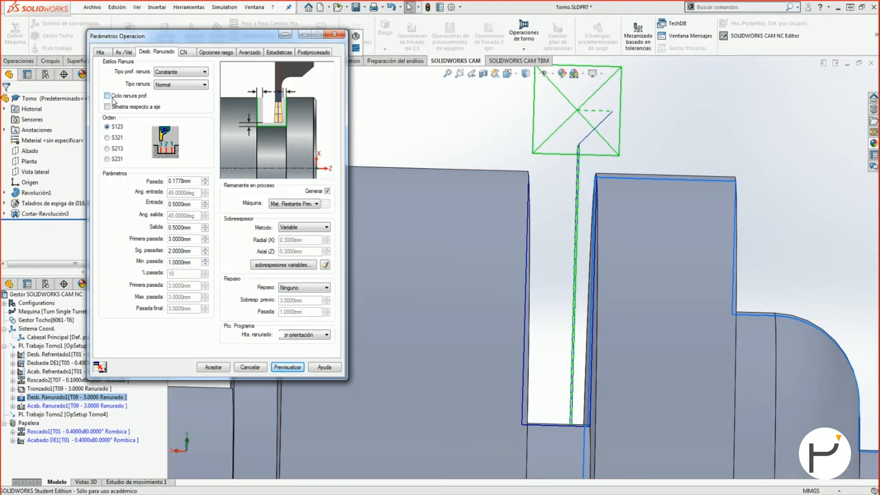
Review the Pasada value and the operation's CN, Opciones rasgo and Avanzado settings, returning to the Desb. Ranurado parameters
{"action": "left_click", "coordinate": [188, 181]}
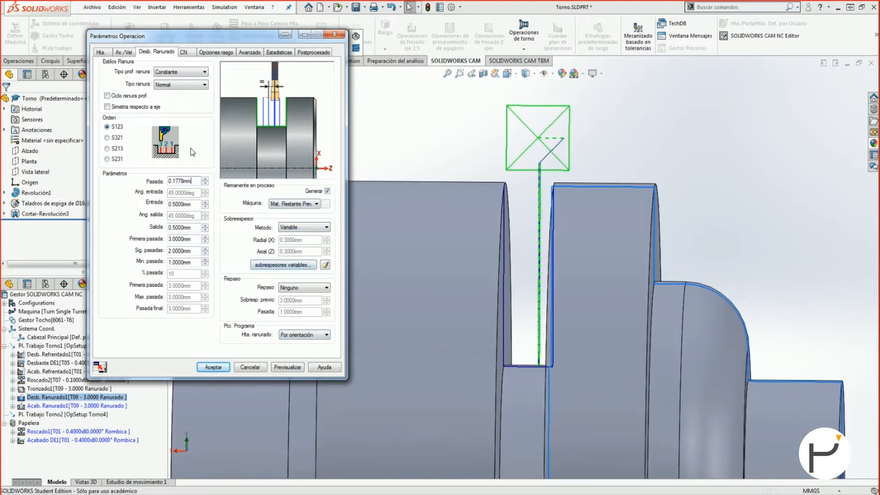
{"action": "left_click", "coordinate": [185, 53]}
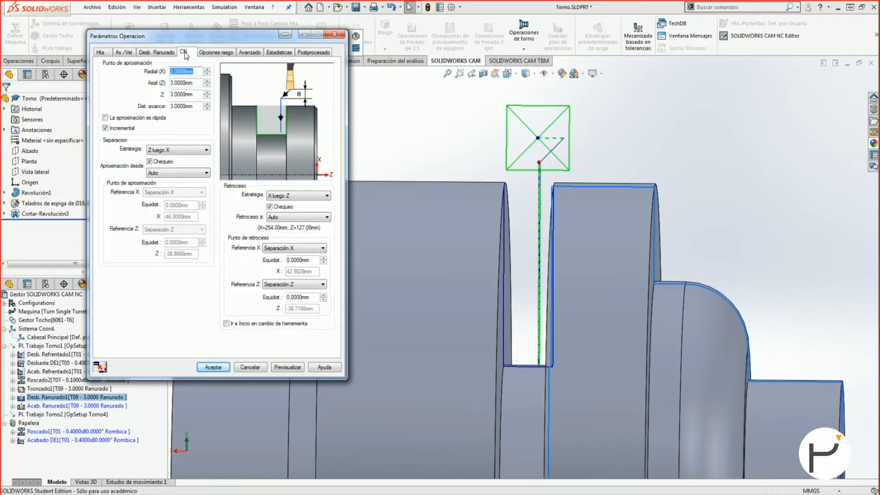
{"action": "left_click", "coordinate": [210, 53]}
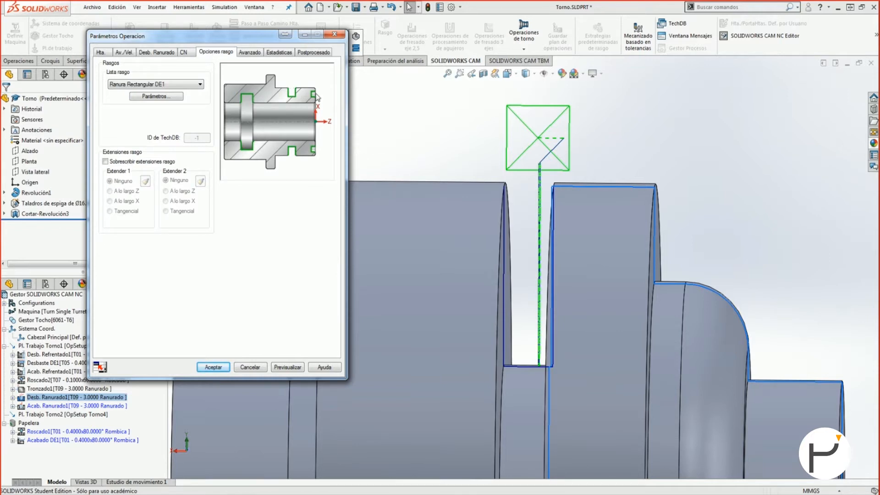
{"action": "left_click", "coordinate": [249, 52]}
{"action": "left_click", "coordinate": [224, 53]}
{"action": "left_click", "coordinate": [251, 53]}
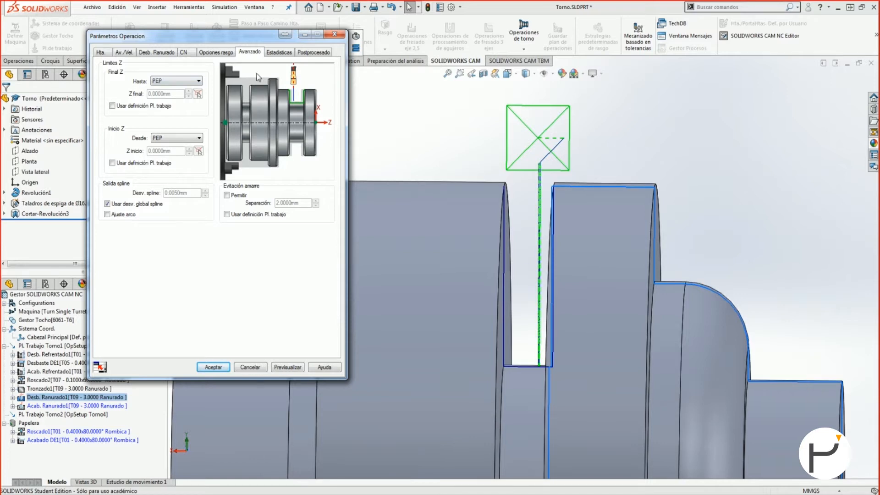
{"action": "left_click", "coordinate": [157, 53]}
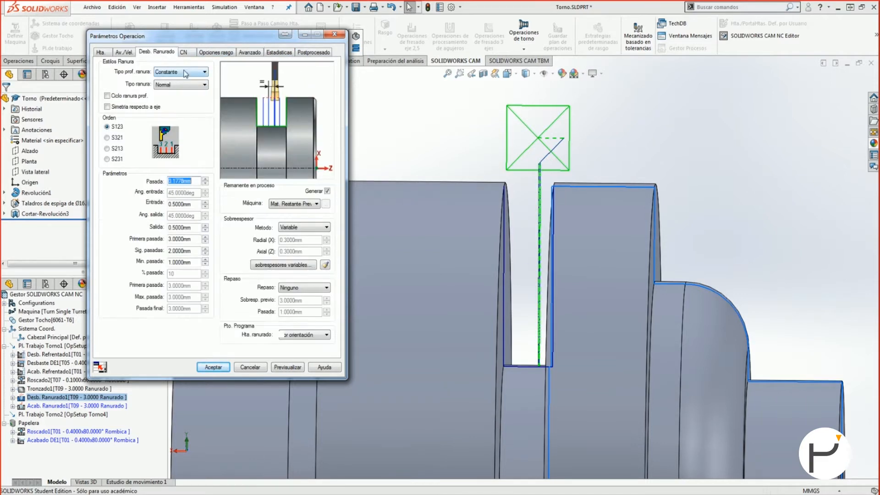
Try the Zig groove type and set Tipo ranura back to Normal
{"action": "left_click", "coordinate": [171, 85]}
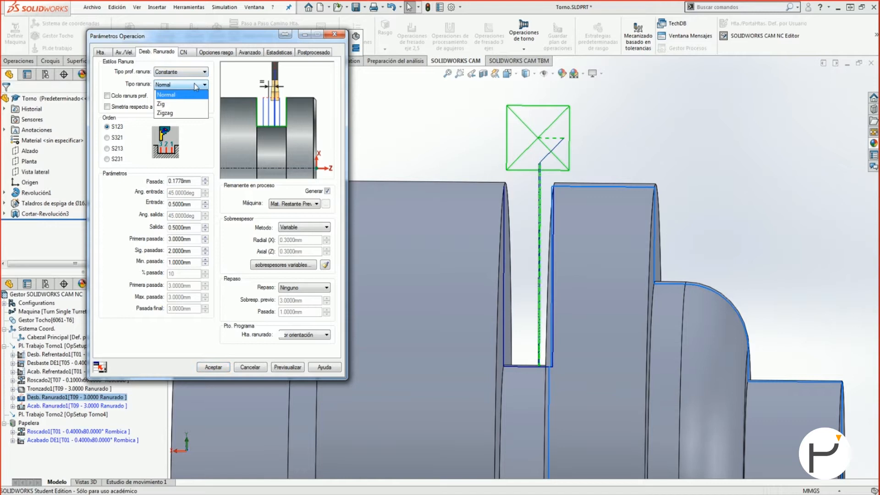
{"action": "left_click", "coordinate": [184, 104]}
{"action": "left_click", "coordinate": [181, 85]}
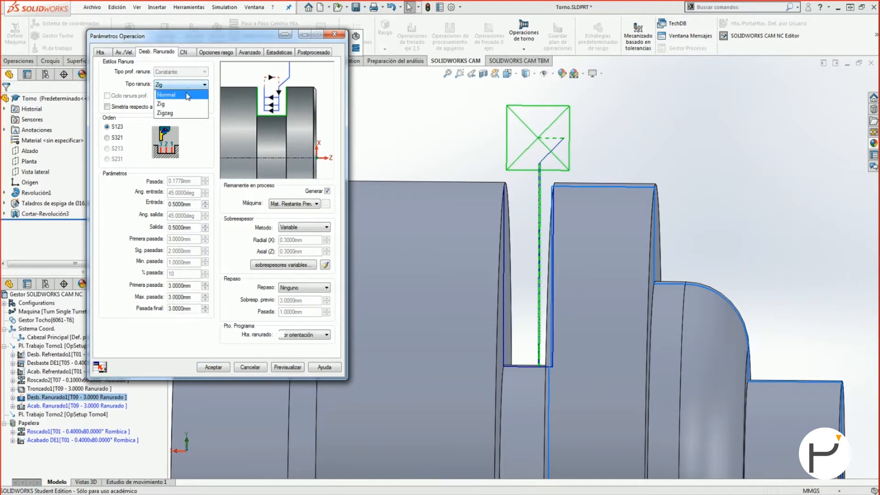
{"action": "left_click", "coordinate": [166, 94]}
Enable Ciclo ranura prof. and preview the resulting groove roughing toolpath up close
{"action": "left_click", "coordinate": [127, 97]}
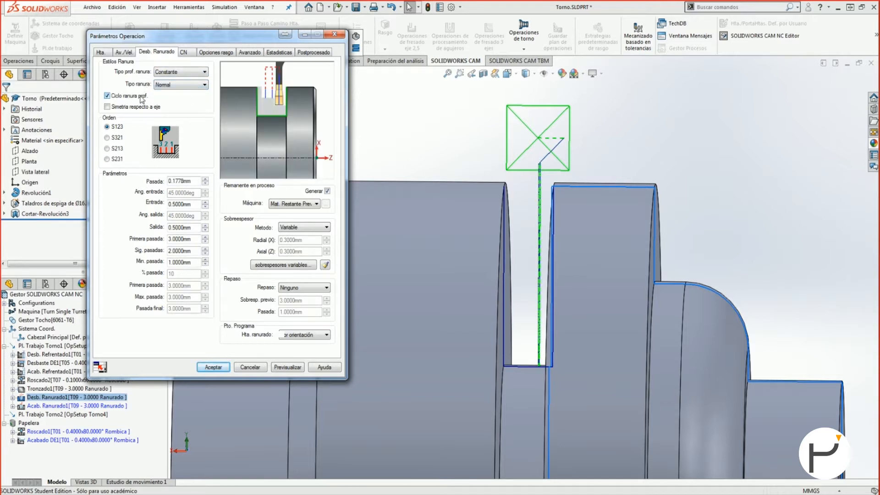
{"action": "left_click", "coordinate": [144, 100]}
{"action": "left_click", "coordinate": [287, 367]}
{"action": "middle_click_drag", "start_coordinate": [458, 98], "coordinate": [529, 172]}
{"action": "scroll", "coordinate": [529, 172], "scroll_direction": "down", "scroll_amount": 5}
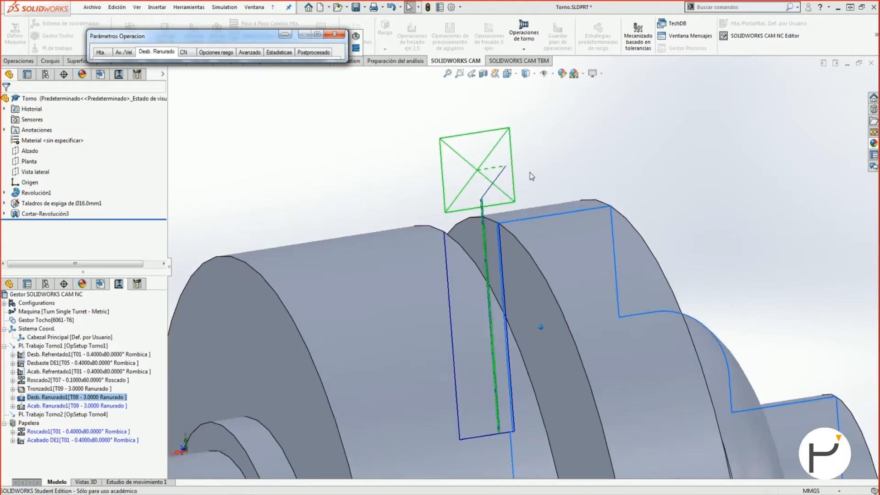
{"action": "left_click", "coordinate": [317, 34]}
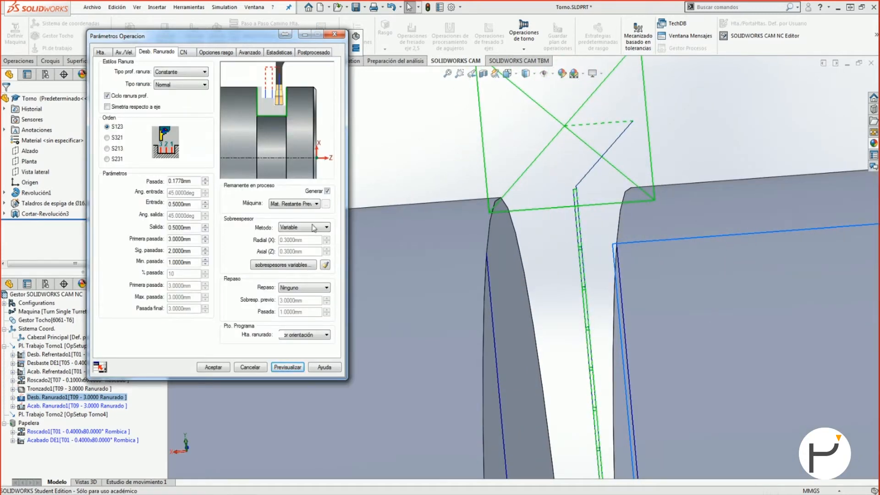
Set the in-process stock Máquina to Tocho Inicial with Ciclo ranura prof. disabled, and preview the groove roughing toolpath
{"action": "left_click", "coordinate": [306, 205]}
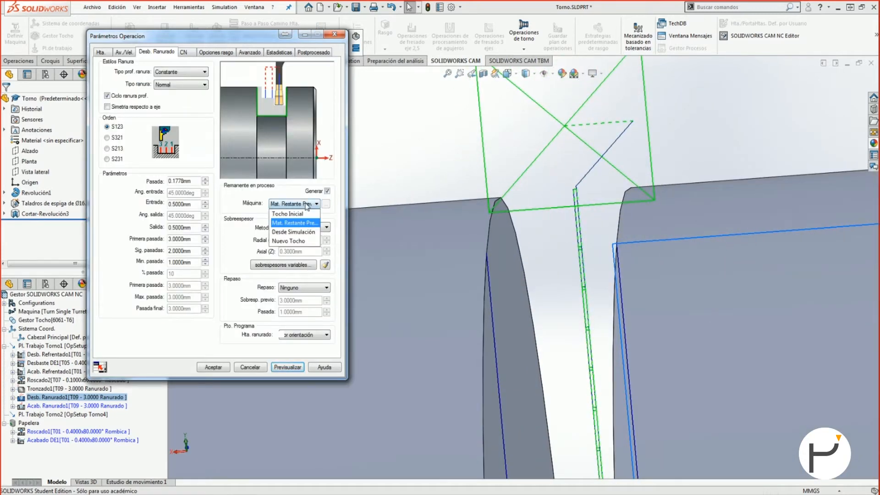
{"action": "left_click", "coordinate": [308, 214]}
{"action": "left_click", "coordinate": [140, 98]}
{"action": "left_click", "coordinate": [289, 366]}
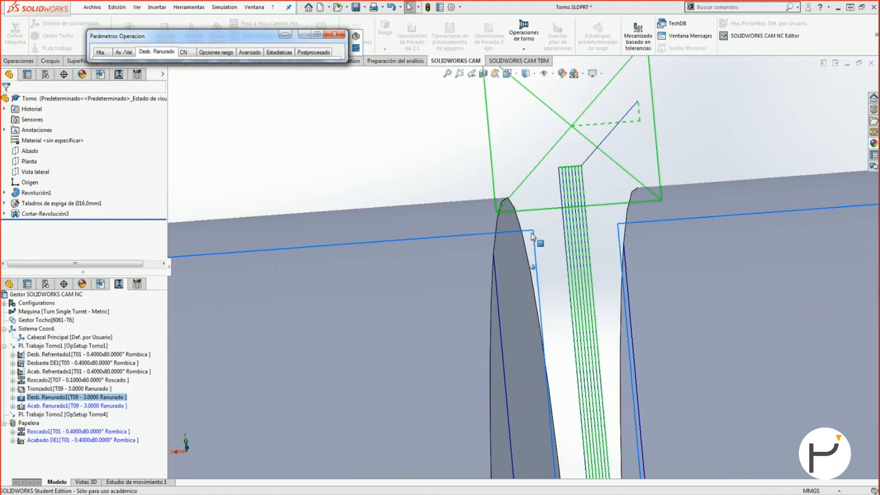
{"action": "scroll", "coordinate": [551, 220], "scroll_direction": "up", "scroll_amount": 1}
{"action": "middle_click_drag", "start_coordinate": [458, 213], "coordinate": [430, 226]}
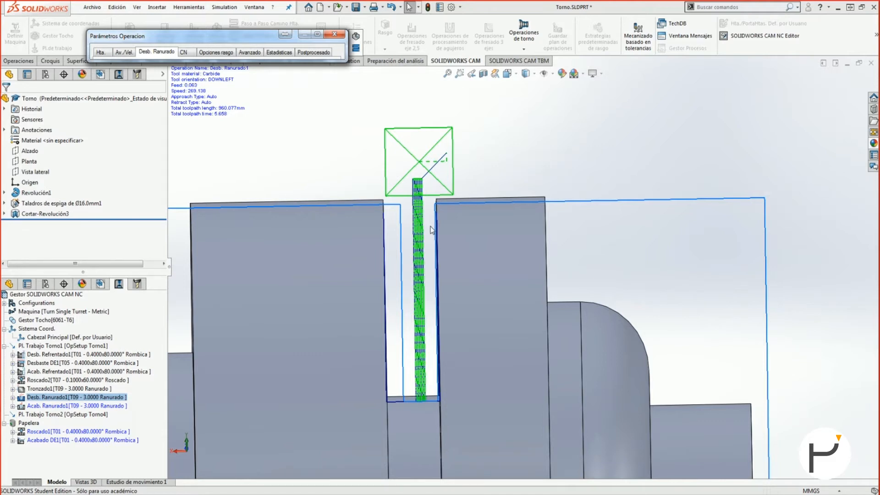
{"action": "left_click", "coordinate": [313, 36]}
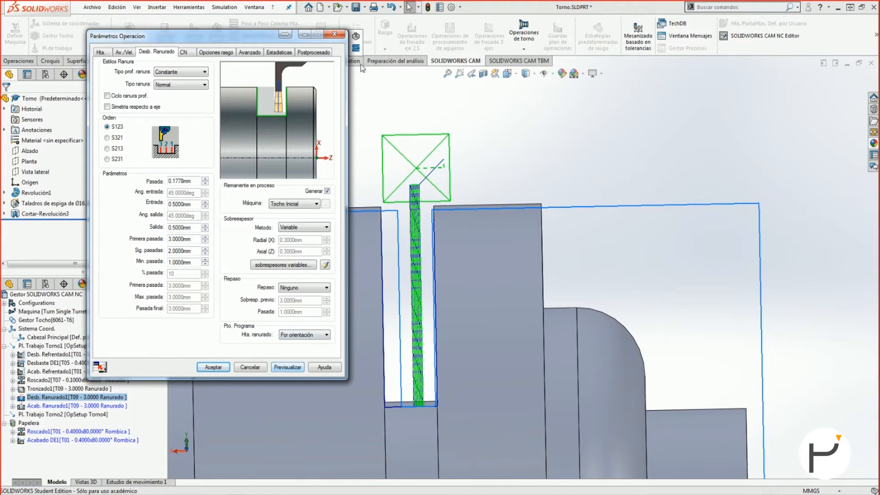
Simulate the groove roughing from the initial stock and inspect the material left on both walls
{"action": "left_click", "coordinate": [357, 37]}
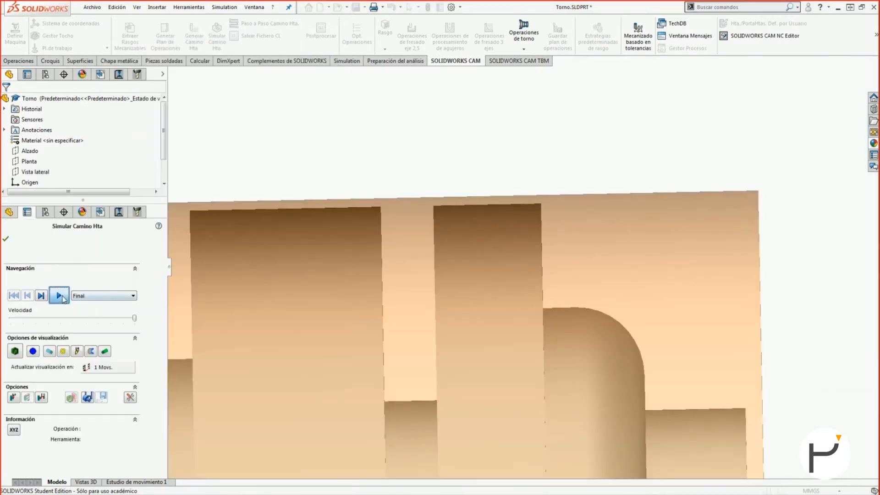
{"action": "left_click", "coordinate": [60, 296]}
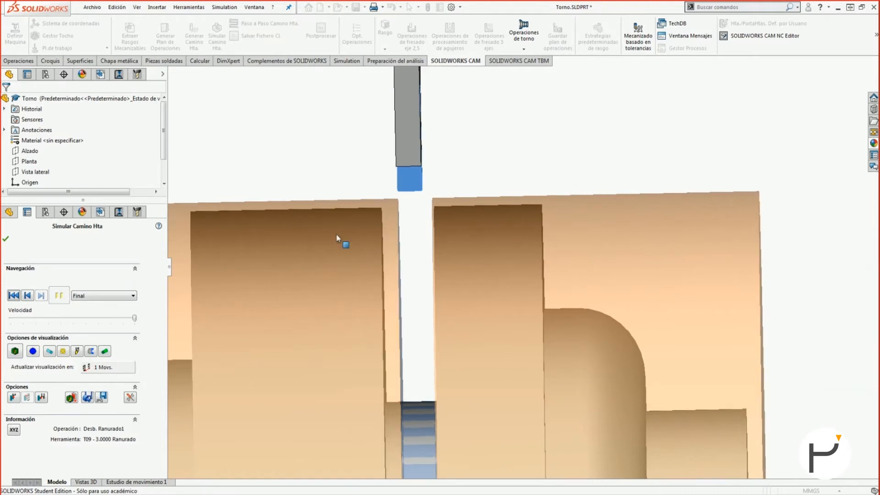
{"action": "left_click", "coordinate": [6, 238]}
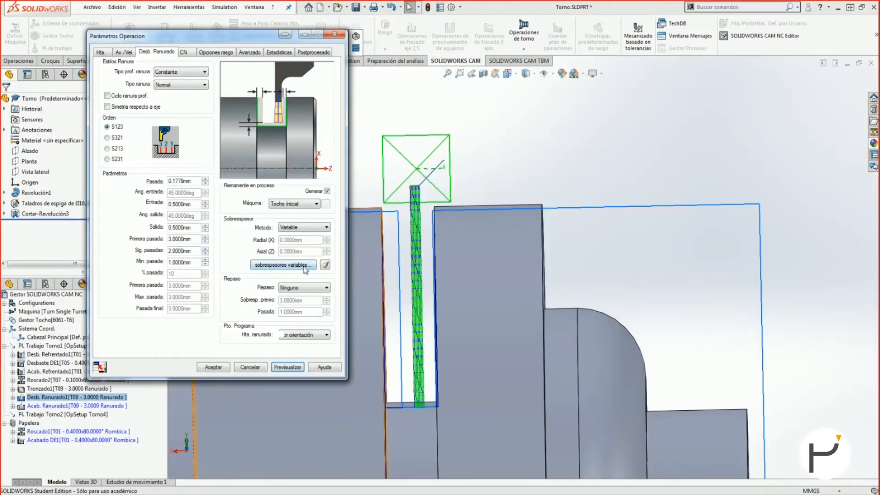
Set the variable axial (Z) allowance of segment Selec. 3 to 0.2 mm and preview the groove roughing toolpath
{"action": "left_click", "coordinate": [305, 265]}
{"action": "left_click", "coordinate": [69, 57]}
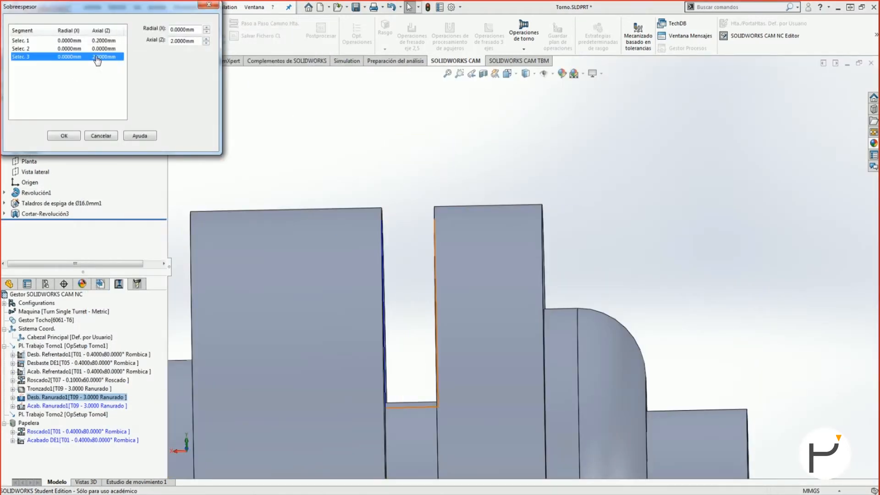
{"action": "double_click", "coordinate": [187, 41]}
{"action": "type", "text": "0.2"}
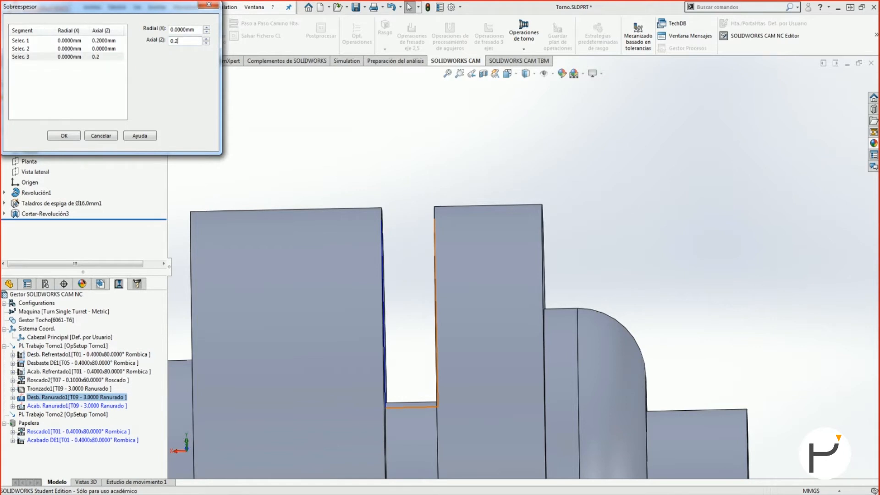
{"action": "left_click", "coordinate": [79, 135]}
{"action": "left_click", "coordinate": [287, 367]}
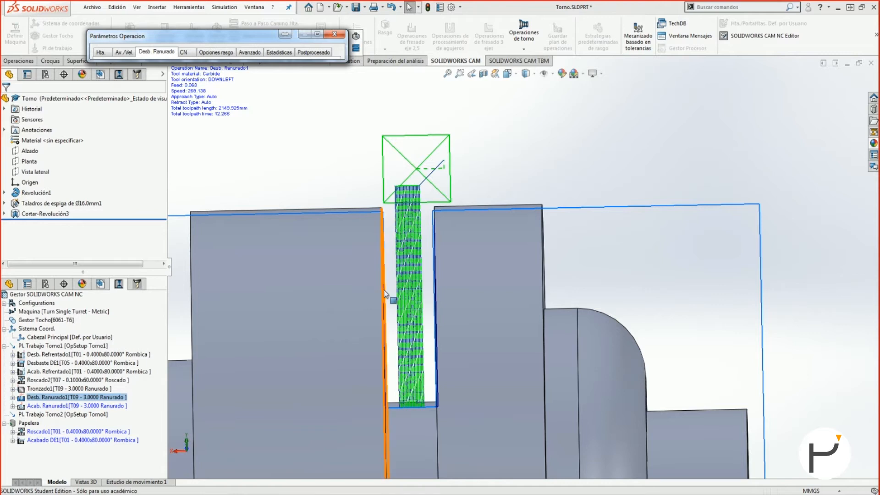
Set Pasada to 0.5 mm for the groove roughing and preview the toolpath
{"action": "left_click", "coordinate": [317, 34]}
{"action": "double_click", "coordinate": [190, 182]}
{"action": "type", "text": "0."}
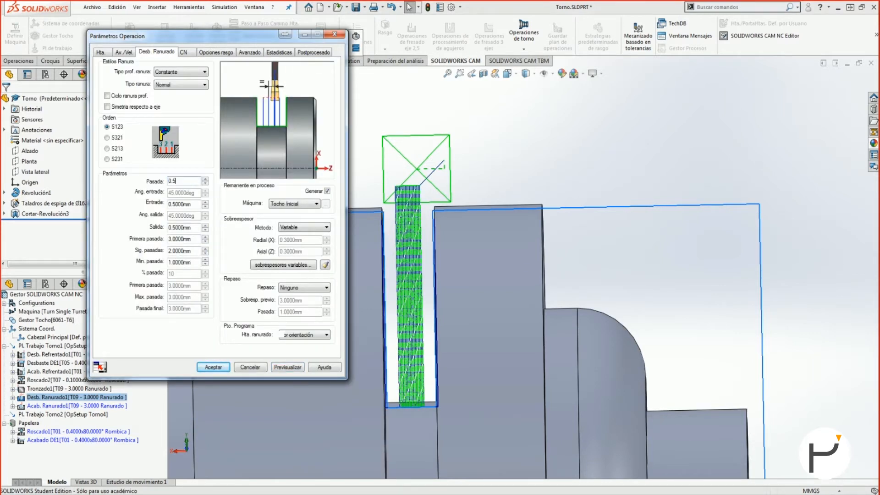
{"action": "type", "text": "5"}
{"action": "left_click", "coordinate": [297, 368]}
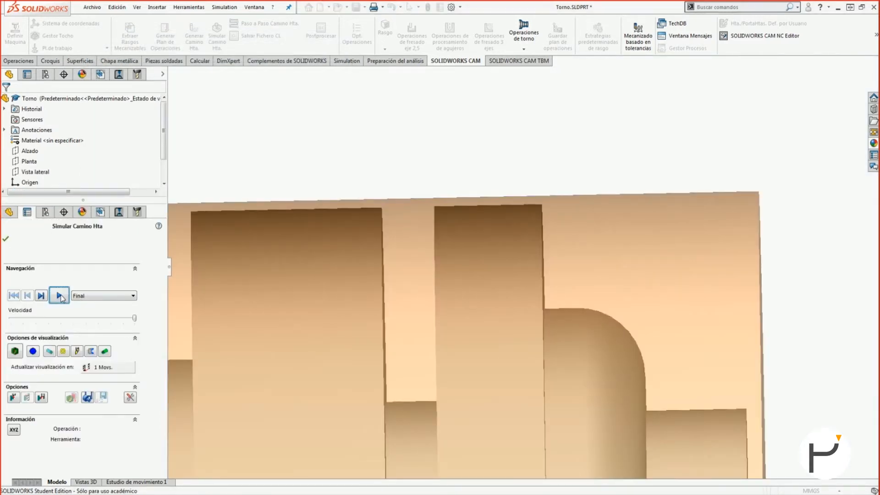
Simulate the groove roughing and inspect the remaining material in the groove with the deviation colour comparison
{"action": "left_click", "coordinate": [60, 296]}
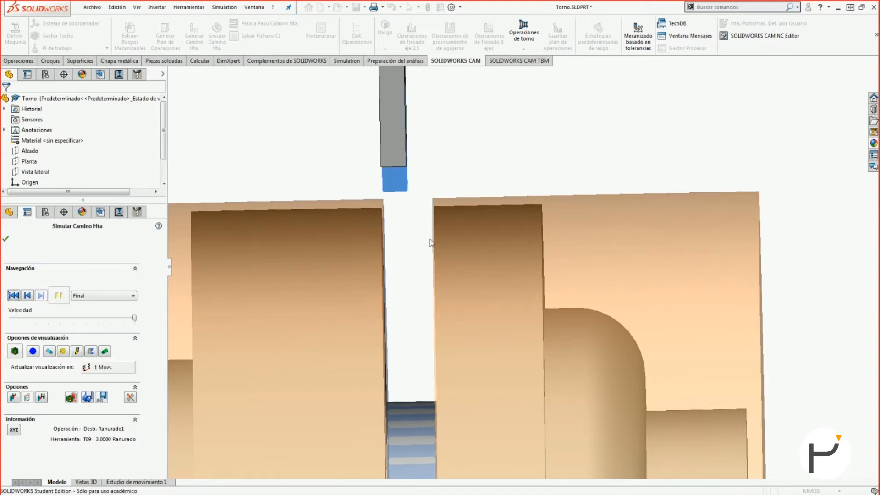
{"action": "scroll", "coordinate": [410, 445], "scroll_direction": "down", "scroll_amount": 3}
{"action": "middle_click_drag", "start_coordinate": [367, 284], "coordinate": [373, 255]}
{"action": "left_click", "coordinate": [13, 354]}
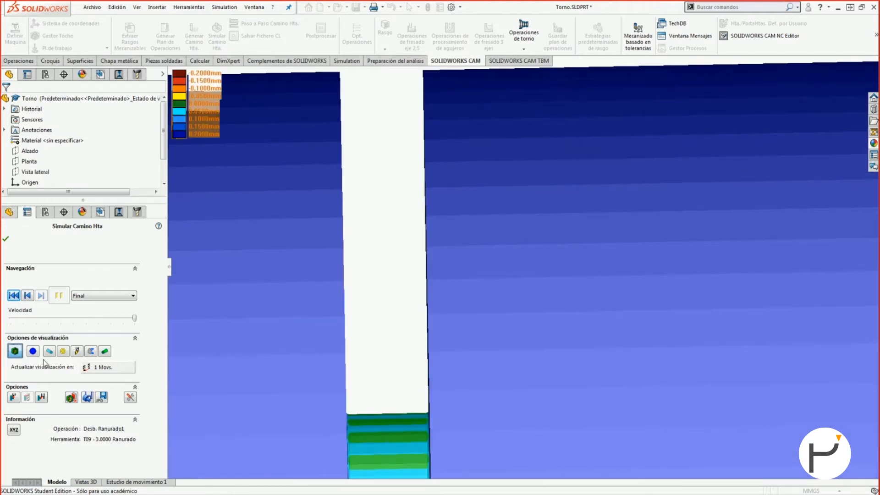
{"action": "left_click", "coordinate": [18, 349]}
{"action": "left_click", "coordinate": [6, 240]}
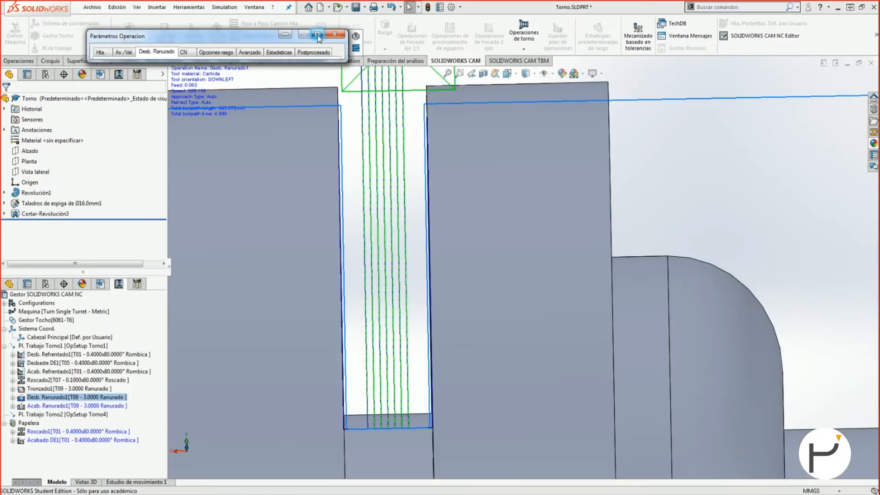
Set Tipo ranura to Zigzag and preview the groove roughing toolpath
{"action": "left_click", "coordinate": [317, 34]}
{"action": "left_click", "coordinate": [183, 52]}
{"action": "left_click", "coordinate": [157, 52]}
{"action": "left_click", "coordinate": [191, 85]}
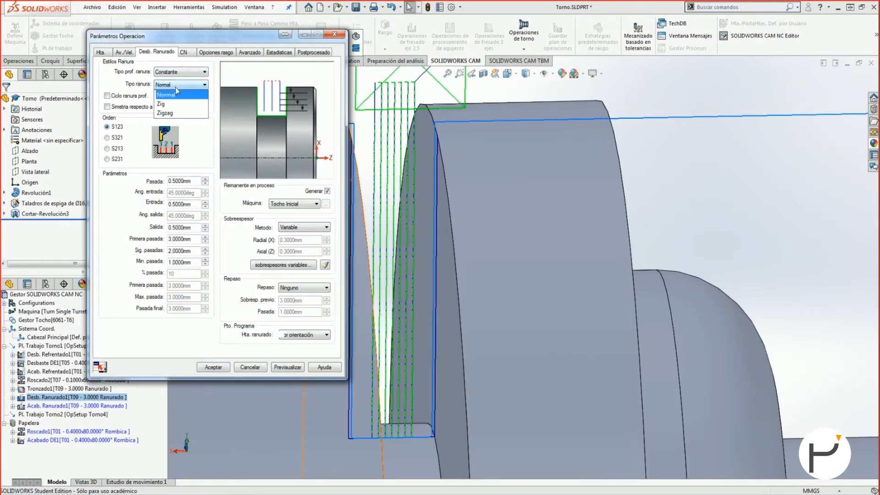
{"action": "left_click", "coordinate": [174, 113]}
{"action": "left_click", "coordinate": [290, 367]}
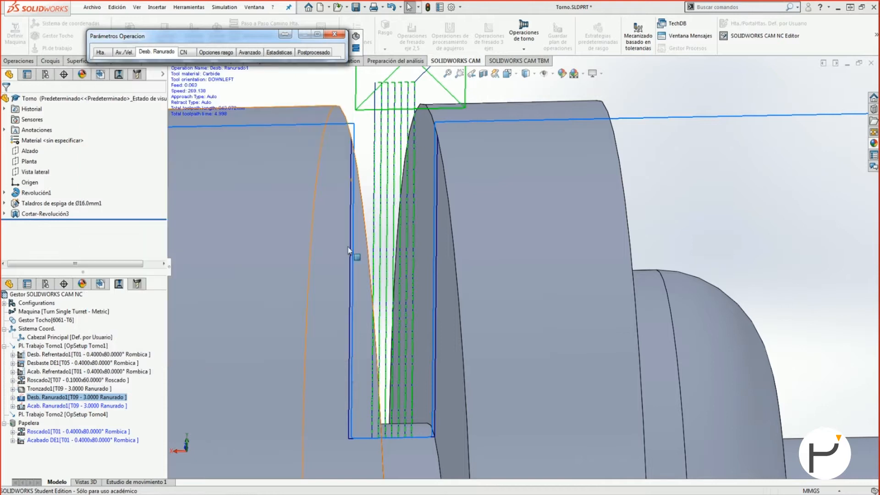
Simulate the Zigzag groove roughing at a reduced playback speed and inspect the tool's movement in the groove
{"action": "left_click", "coordinate": [355, 38]}
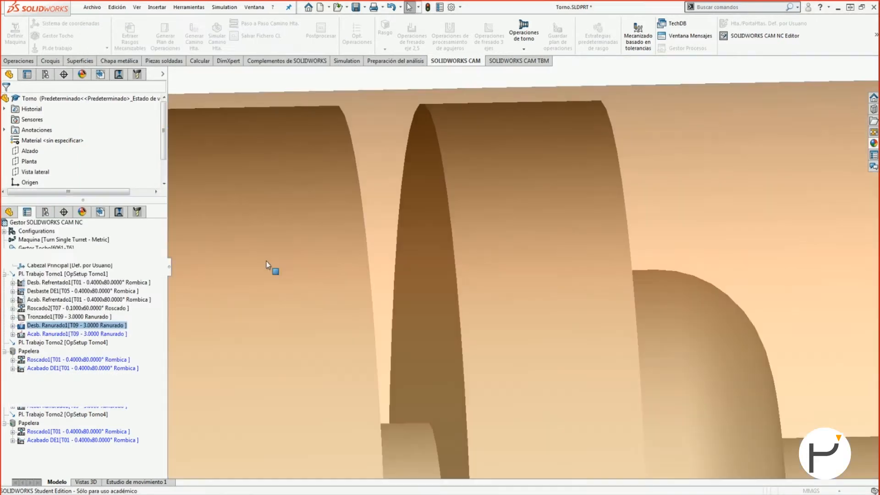
{"action": "left_click_drag", "start_coordinate": [134, 317], "coordinate": [78, 318]}
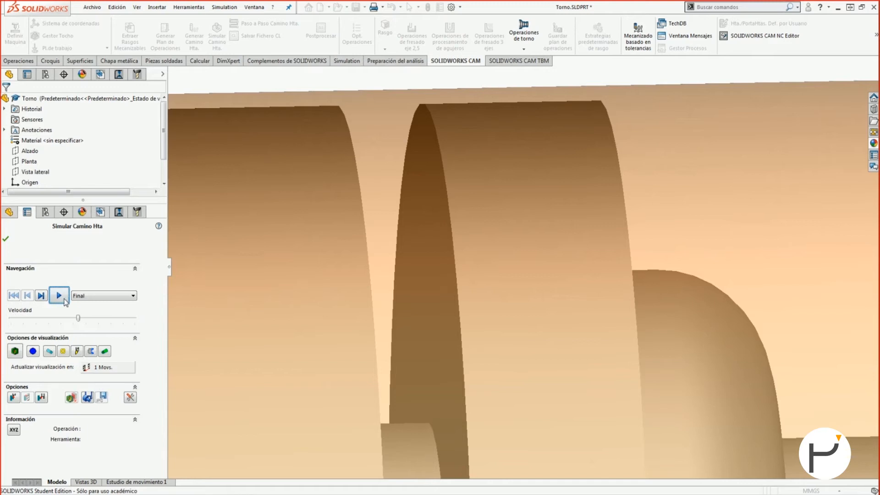
{"action": "left_click", "coordinate": [59, 296]}
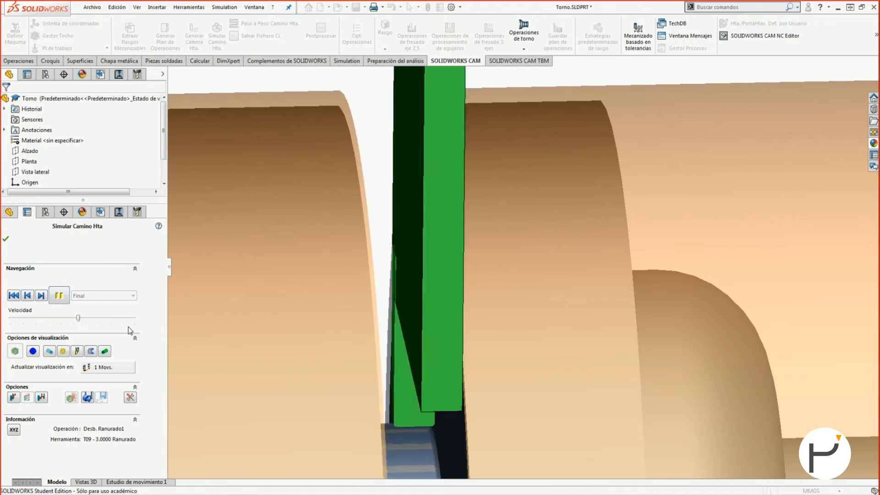
{"action": "middle_click_drag", "start_coordinate": [430, 158], "coordinate": [287, 271]}
{"action": "scroll", "coordinate": [431, 139], "scroll_direction": "up", "scroll_amount": 3}
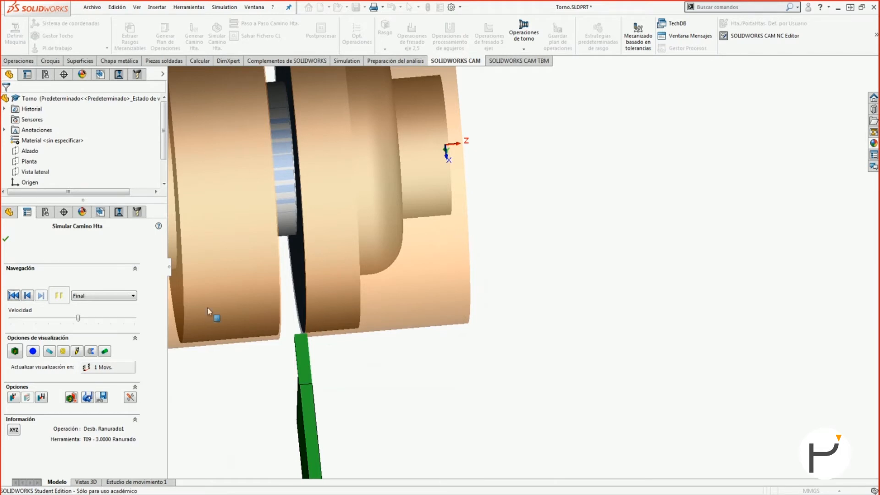
{"action": "left_click", "coordinate": [6, 240]}
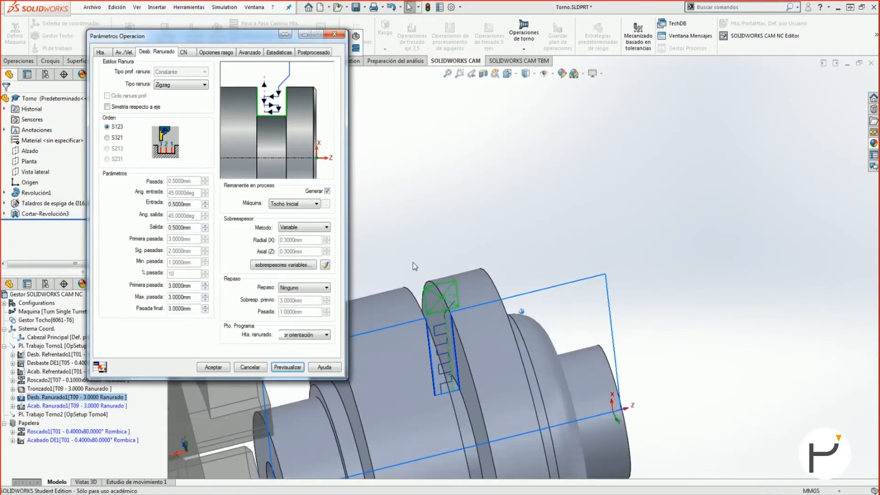
Set Tipo ranura back to Normal, choose cutting order S213 and preview the groove roughing toolpath
{"action": "left_click", "coordinate": [178, 85]}
{"action": "left_click", "coordinate": [165, 97]}
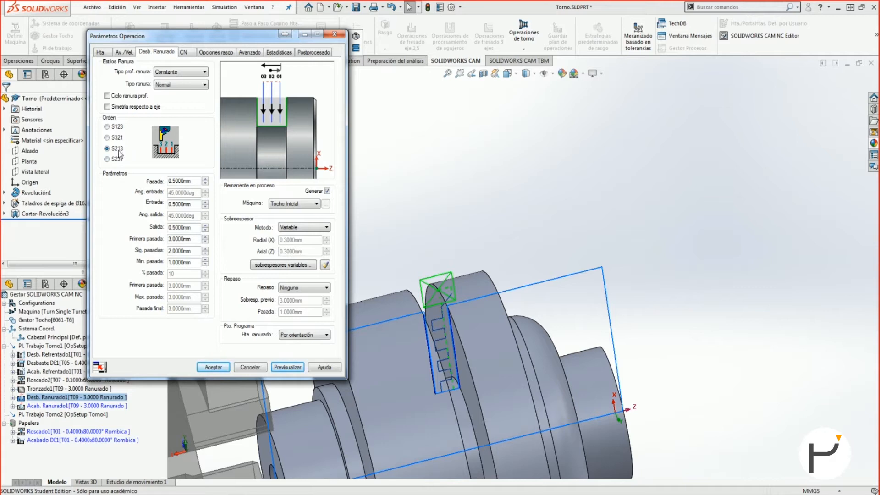
{"action": "left_click", "coordinate": [277, 367]}
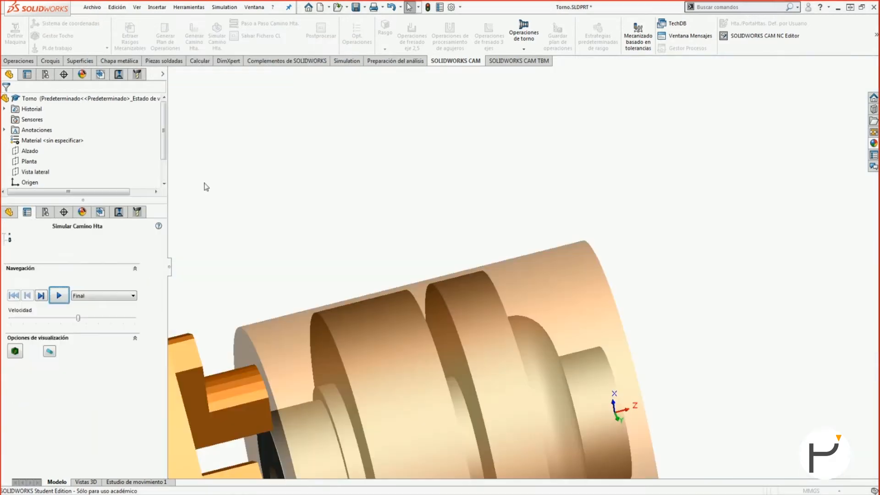
Simulate the S213 groove roughing at a faster playback speed and accept the Desb. Ranurado1 operation parameters
{"action": "left_click_drag", "start_coordinate": [82, 320], "coordinate": [103, 320]}
{"action": "left_click", "coordinate": [59, 296]}
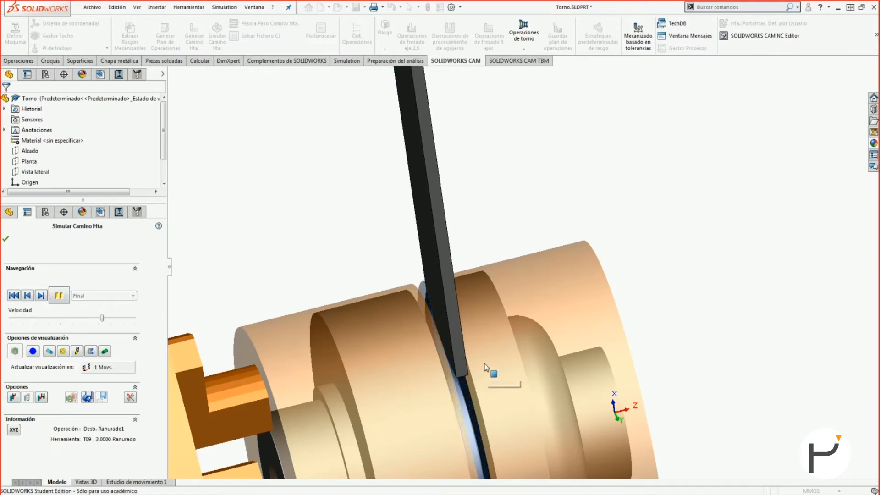
{"action": "left_click", "coordinate": [118, 323]}
{"action": "left_click_drag", "start_coordinate": [117, 322], "coordinate": [118, 323]}
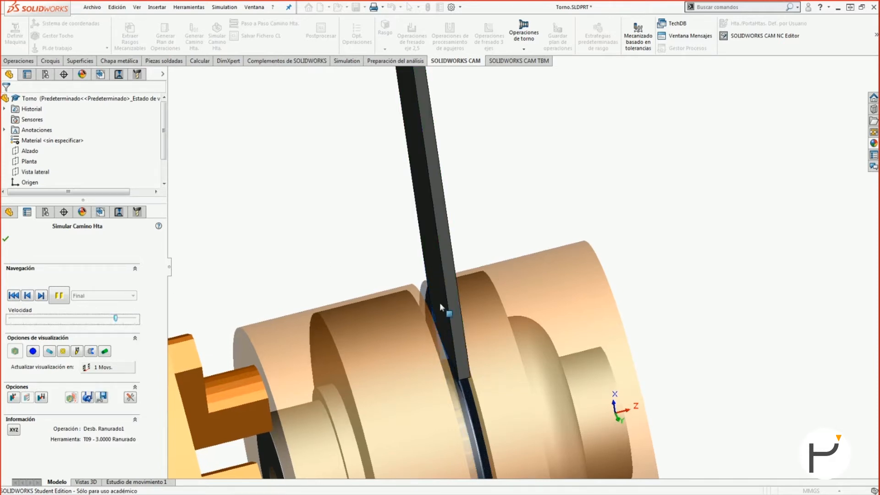
{"action": "middle_click_drag", "start_coordinate": [439, 303], "coordinate": [431, 304]}
{"action": "left_click", "coordinate": [6, 238]}
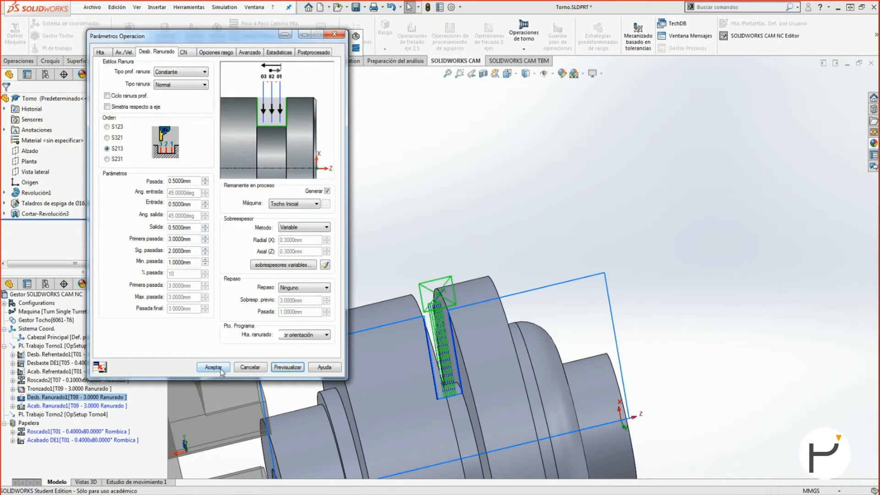
{"action": "left_click", "coordinate": [213, 367]}
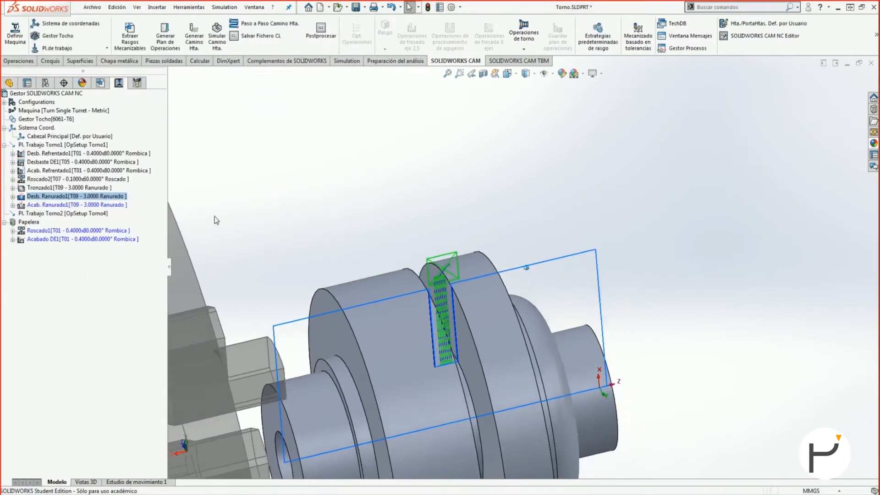
Open the Acab. Ranurado1 groove finishing parameters and set the in-process stock Máquina to Tocho Inicial
{"action": "left_click", "coordinate": [59, 204]}
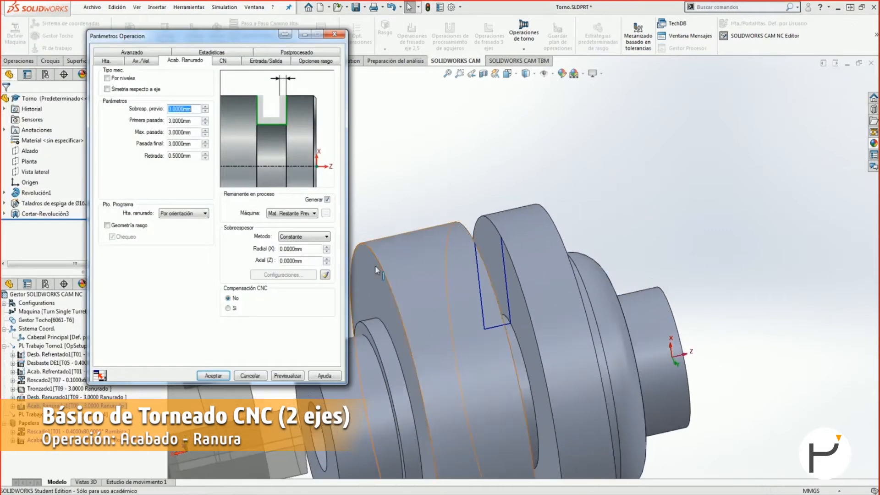
{"action": "left_click", "coordinate": [292, 213]}
{"action": "left_click", "coordinate": [282, 223]}
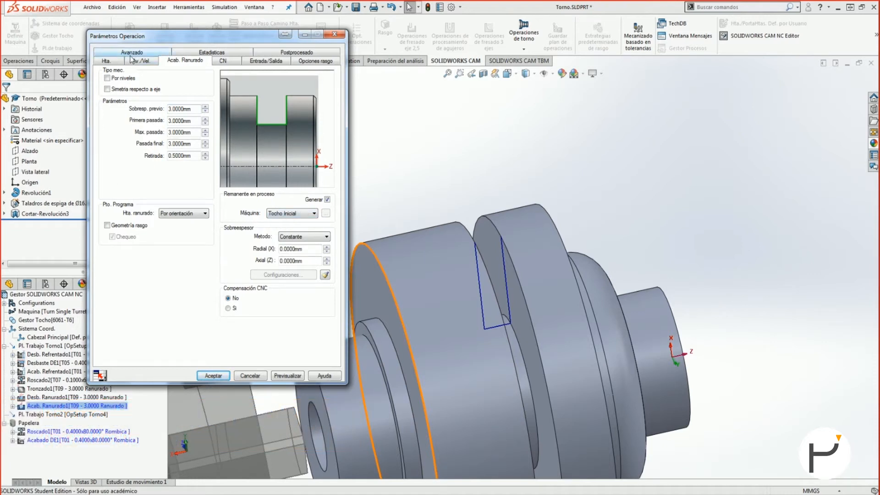
Set the groove finishing's Sobresp. previo to 0.2 mm and Primera pasada to 3 mm
{"action": "double_click", "coordinate": [193, 110]}
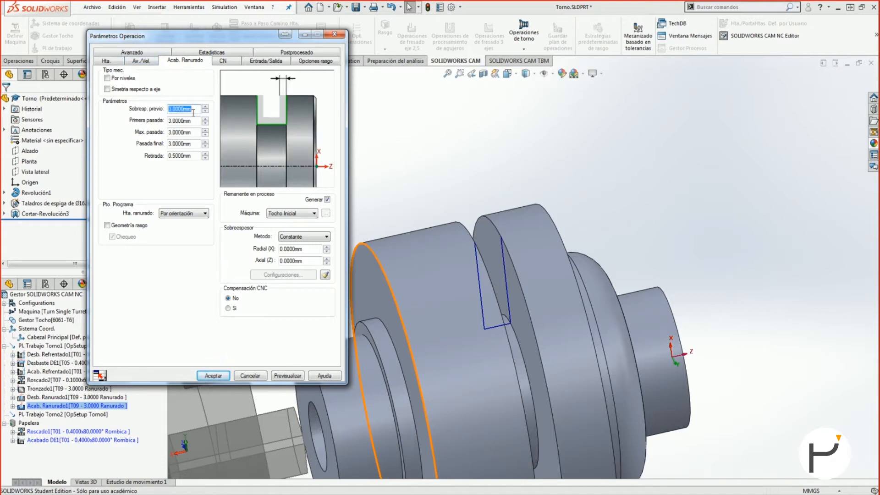
{"action": "type", "text": "0.2"}
{"action": "key", "text": "Tab"}
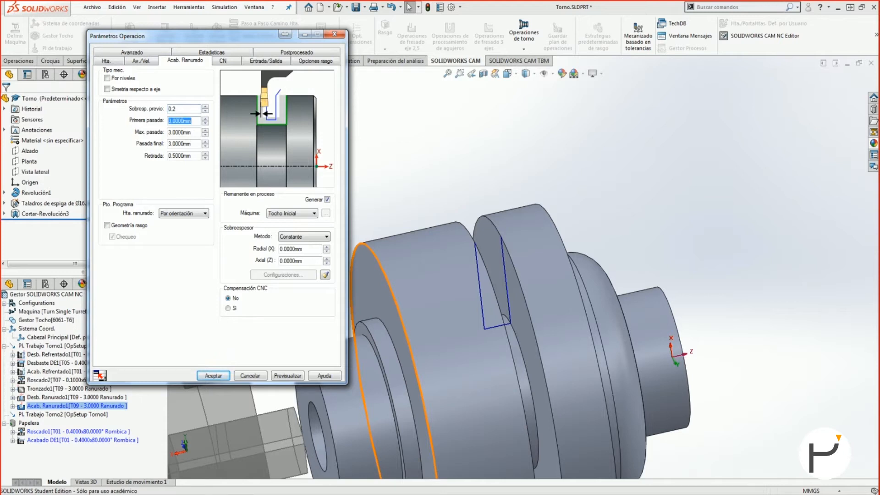
{"action": "type", "text": "0.2"}
{"action": "key", "text": "Tab"}
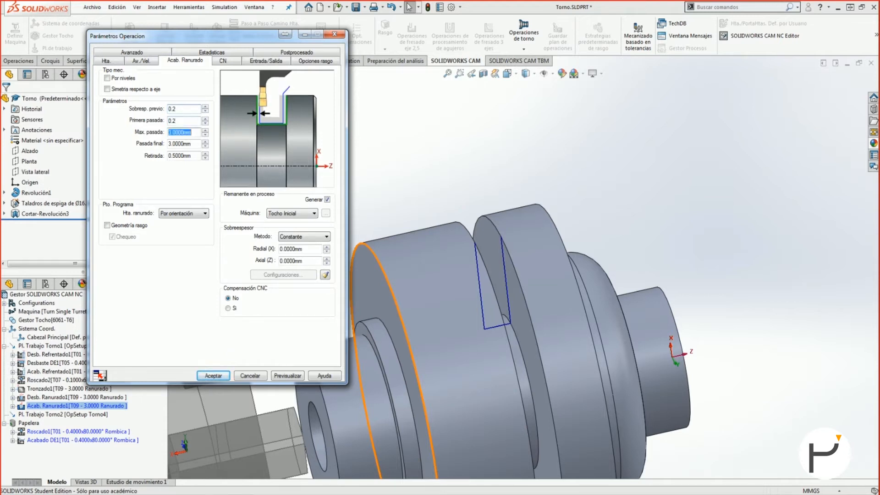
{"action": "double_click", "coordinate": [183, 120]}
{"action": "type", "text": "3"}
{"action": "left_click", "coordinate": [193, 132]}
{"action": "left_click", "coordinate": [181, 110]}
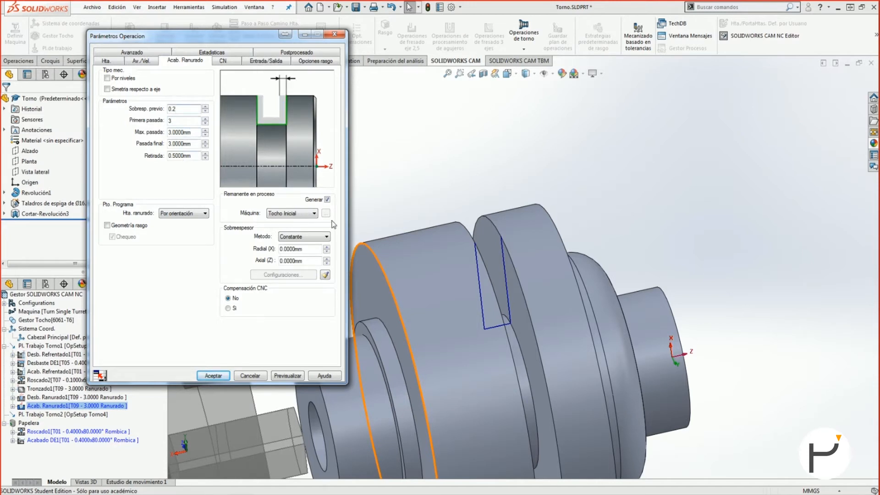
Preview and simulate the Acab. Ranurado1 finishing pass and inspect the finished groove walls and floor up close
{"action": "left_click", "coordinate": [285, 375]}
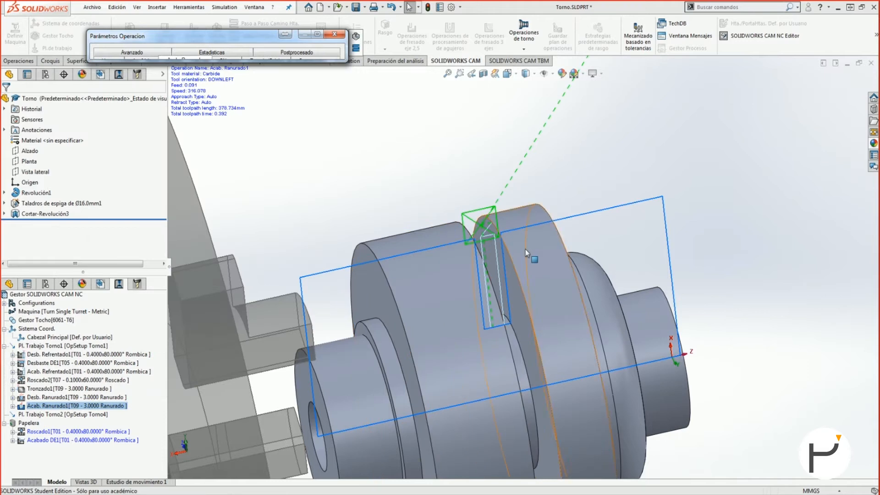
{"action": "left_click", "coordinate": [356, 36]}
{"action": "left_click", "coordinate": [59, 295]}
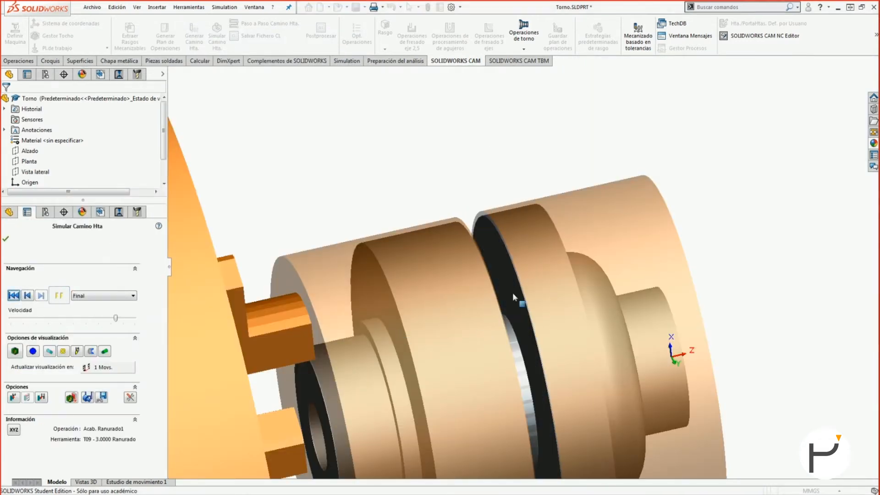
{"action": "scroll", "coordinate": [524, 255], "scroll_direction": "down", "scroll_amount": 5}
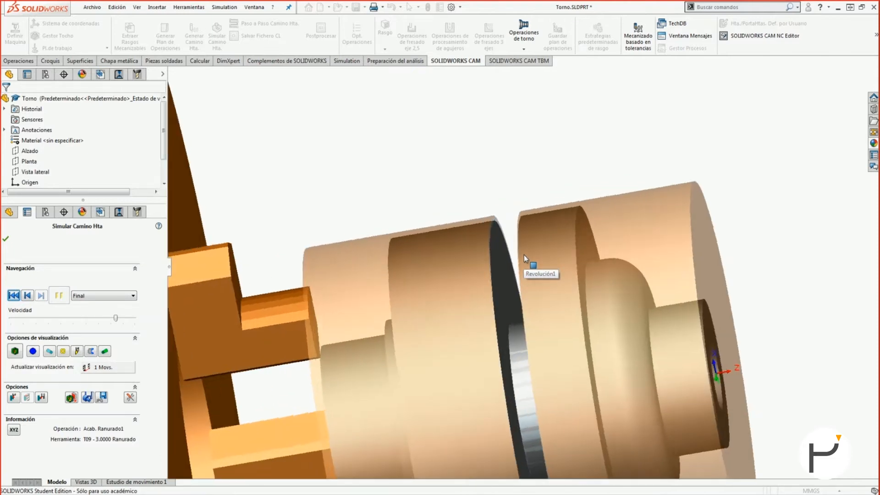
{"action": "scroll", "coordinate": [524, 255], "scroll_direction": "down", "scroll_amount": 3}
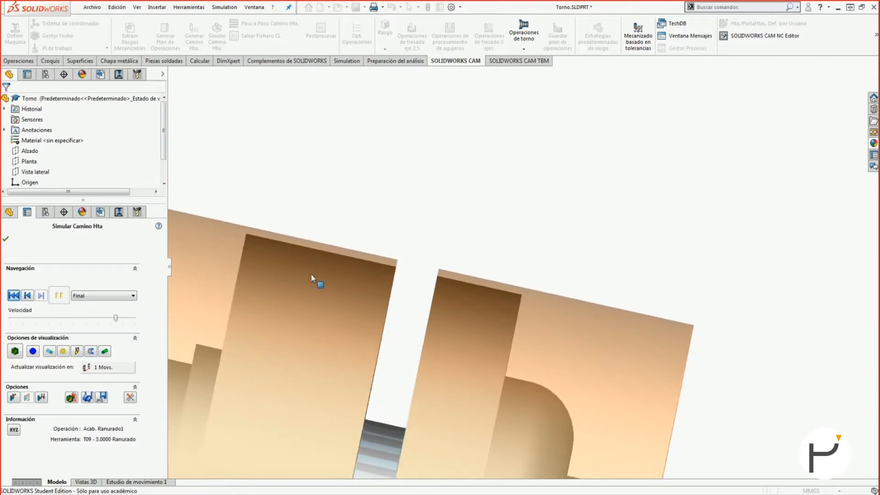
{"action": "left_click", "coordinate": [6, 238]}
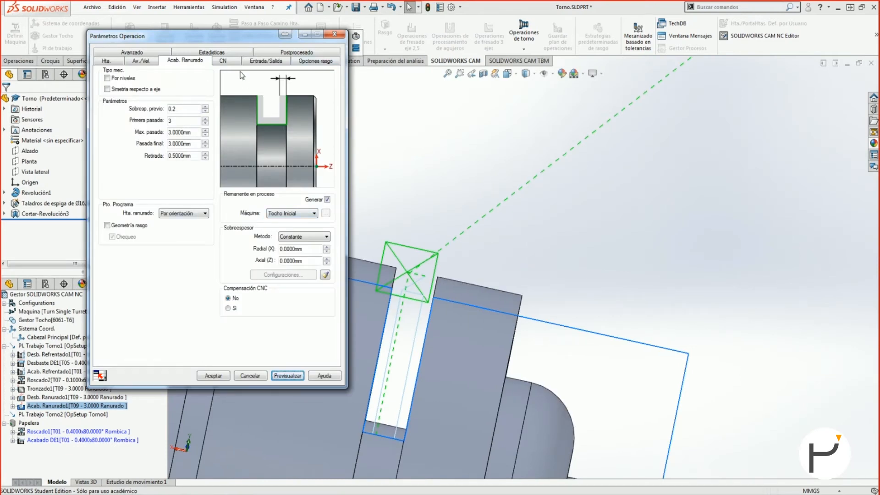
Enable Por niveles for the Acab. Ranurado1 groove finishing and preview the toolpath
{"action": "left_click", "coordinate": [127, 226]}
{"action": "left_click", "coordinate": [128, 227]}
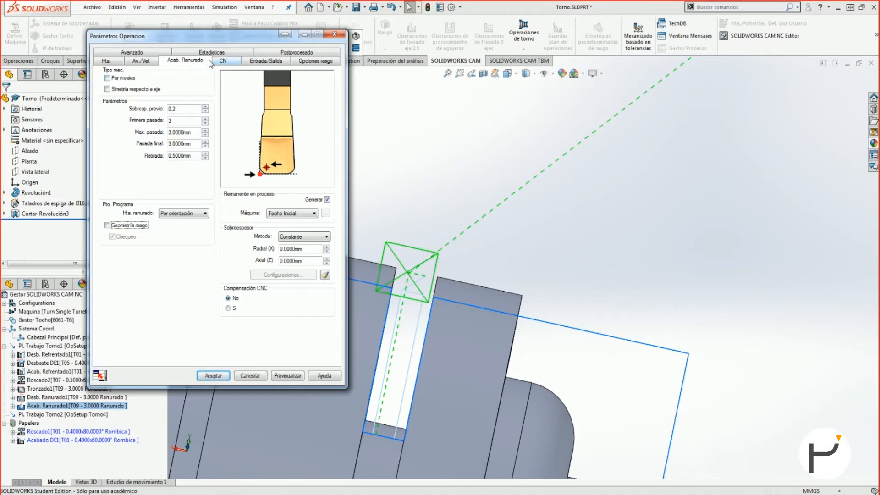
{"action": "left_click", "coordinate": [124, 79]}
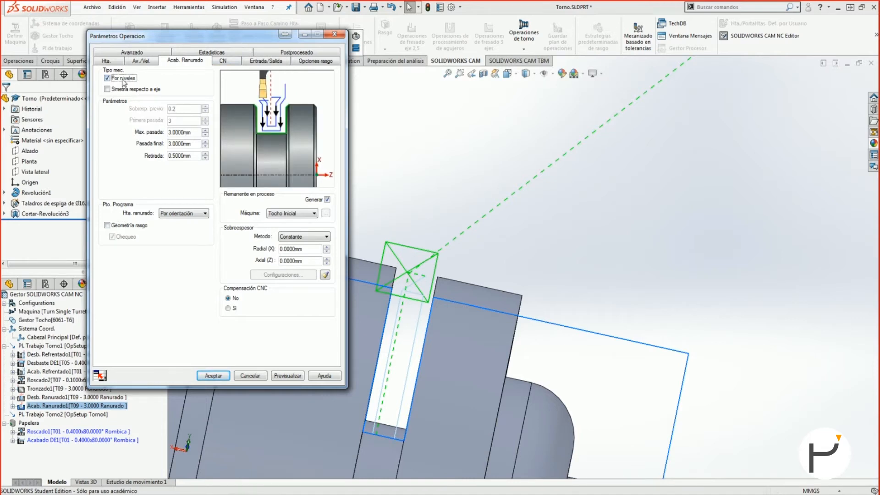
{"action": "left_click", "coordinate": [289, 376]}
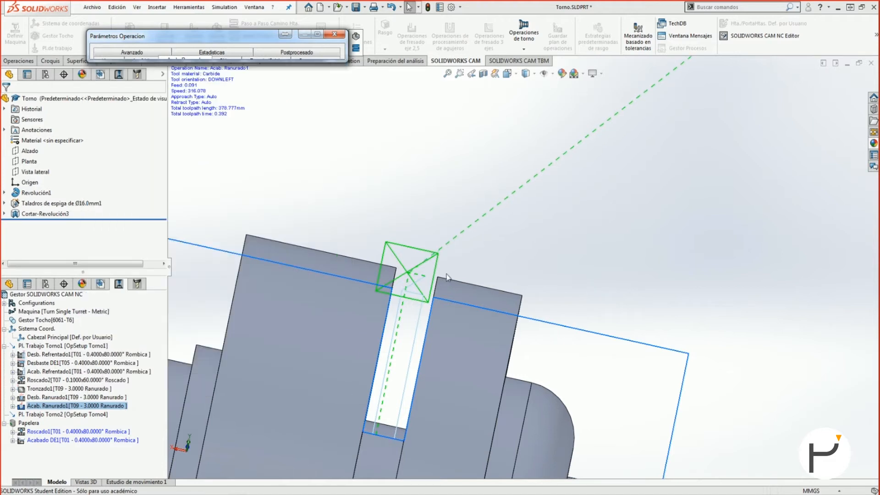
Review the Acab. Ranurado1 settings for initial stock, maximum pass and Por niveles, comparing them with the groove floor on the model
{"action": "middle_click_drag", "start_coordinate": [414, 230], "coordinate": [320, 90]}
{"action": "left_click", "coordinate": [317, 34]}
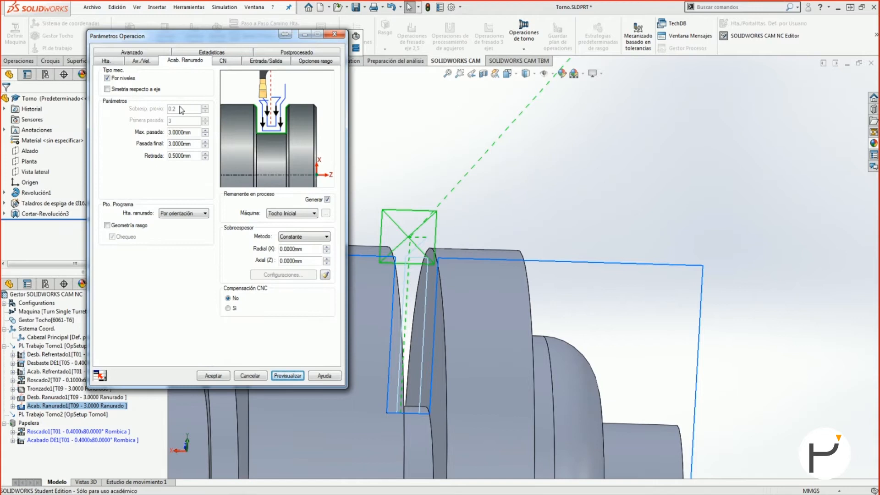
{"action": "left_click", "coordinate": [314, 214]}
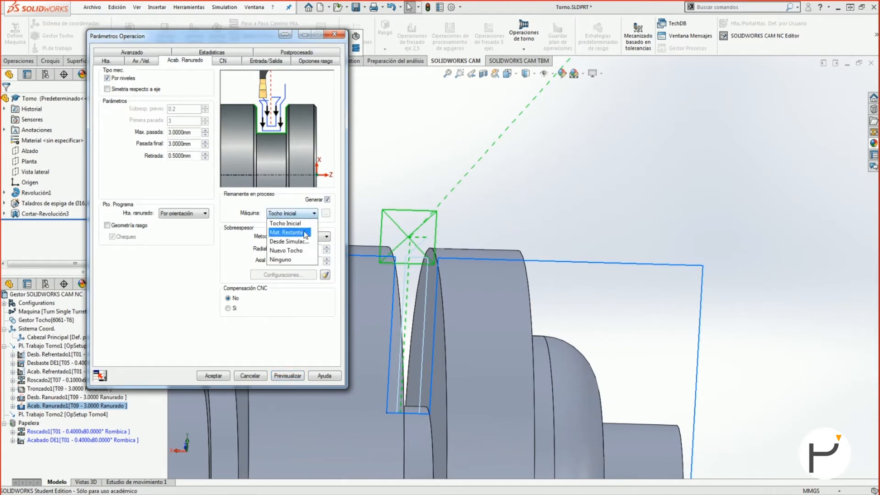
{"action": "left_click", "coordinate": [301, 224]}
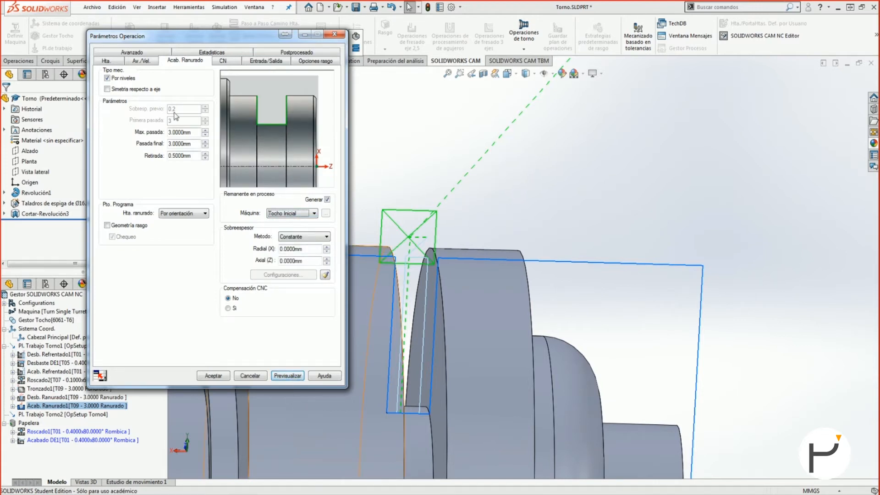
{"action": "left_click", "coordinate": [191, 133]}
{"action": "double_click", "coordinate": [191, 133]}
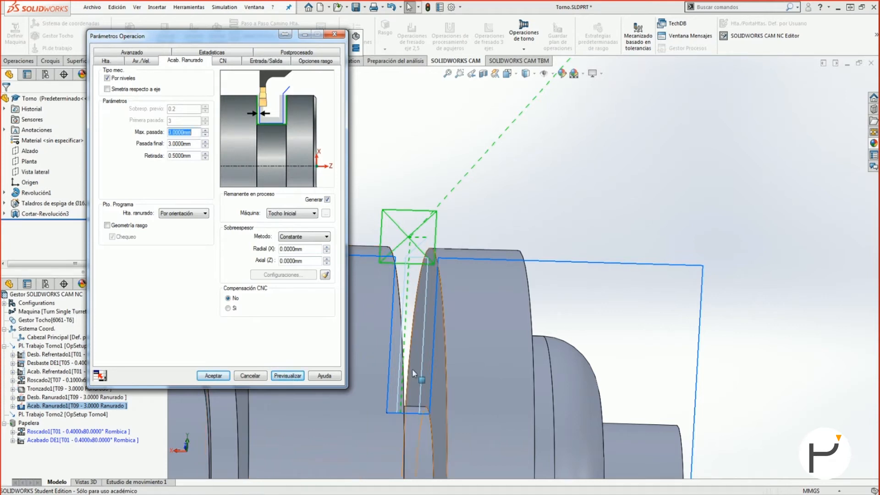
{"action": "left_click", "coordinate": [415, 413]}
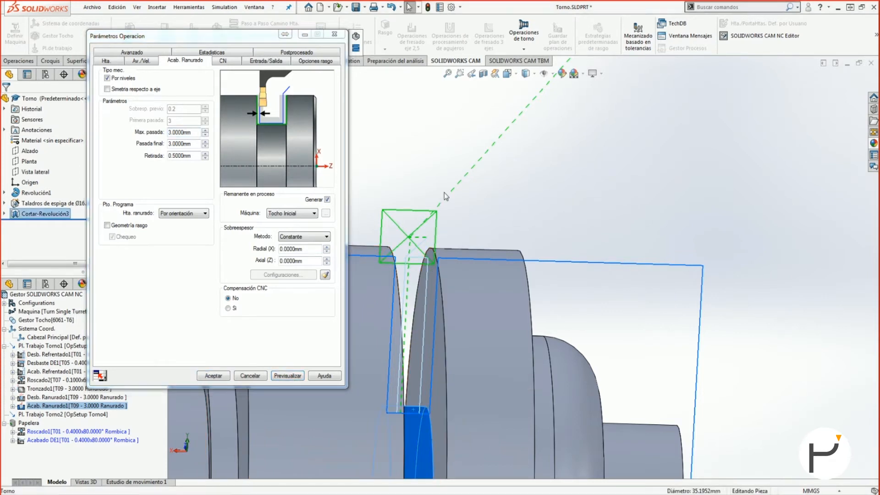
{"action": "middle_click_drag", "start_coordinate": [431, 165], "coordinate": [412, 221]}
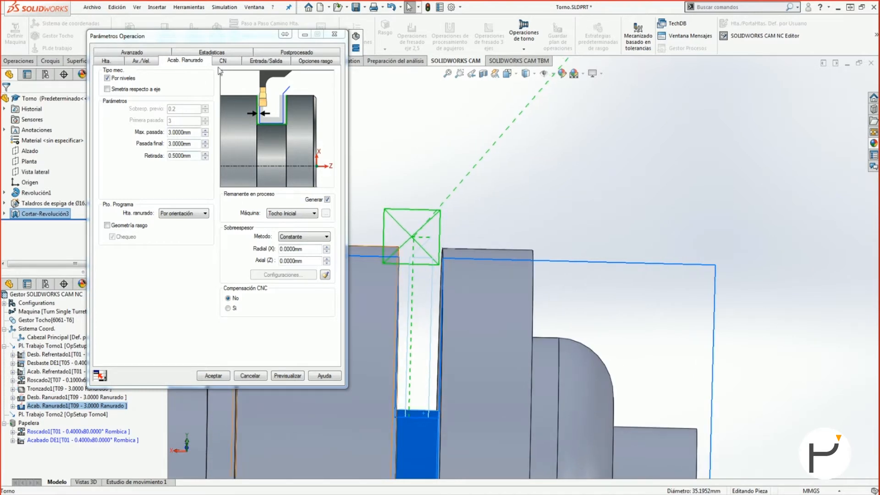
{"action": "left_click", "coordinate": [122, 78]}
{"action": "left_click", "coordinate": [121, 79]}
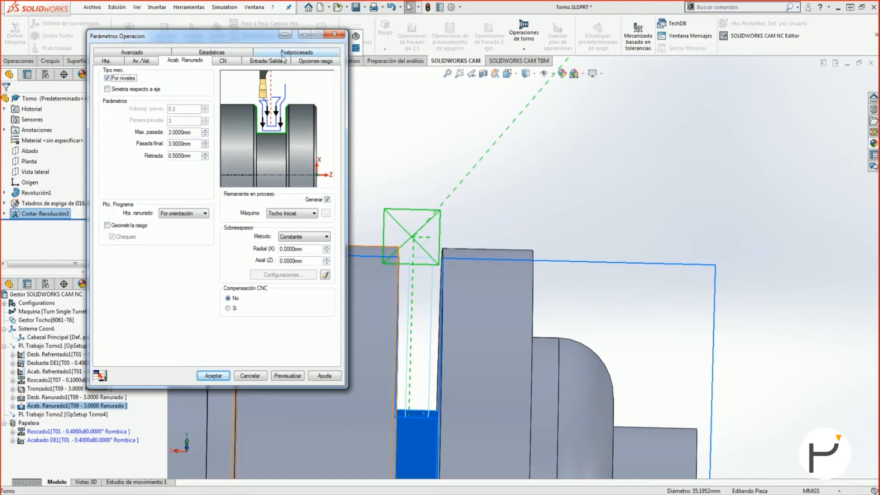
{"action": "left_click", "coordinate": [126, 78]}
Set the groove finishing's entry type to Paralelo and apply it to all passes after reviewing the CN approach and feature options
{"action": "left_click", "coordinate": [224, 61]}
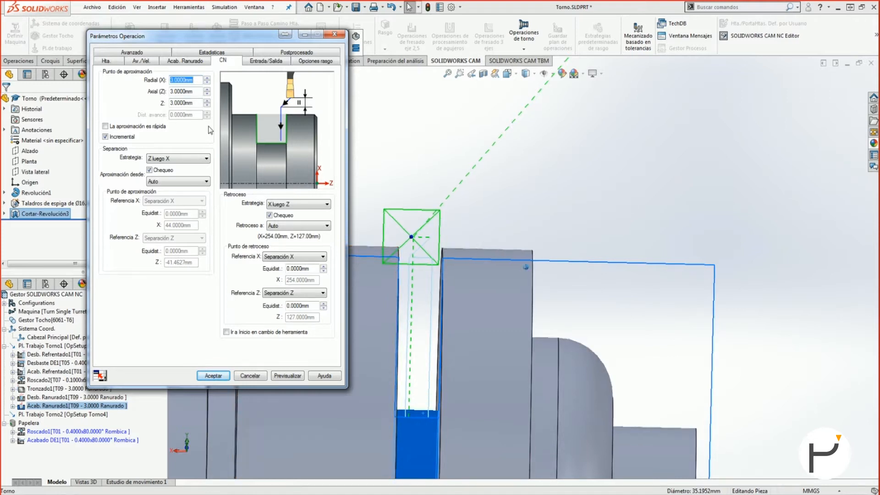
{"action": "left_click", "coordinate": [269, 61]}
{"action": "left_click", "coordinate": [310, 62]}
{"action": "left_click", "coordinate": [266, 60]}
{"action": "left_click", "coordinate": [182, 80]}
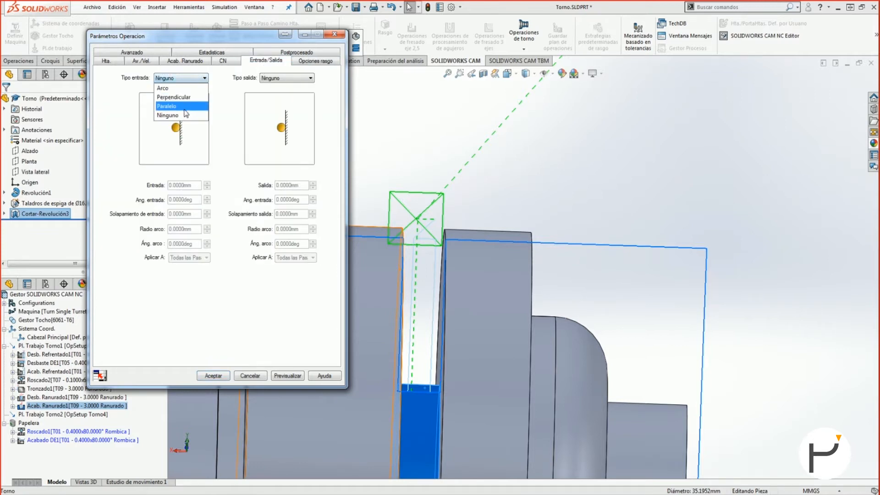
{"action": "left_click", "coordinate": [174, 106]}
{"action": "left_click", "coordinate": [193, 257]}
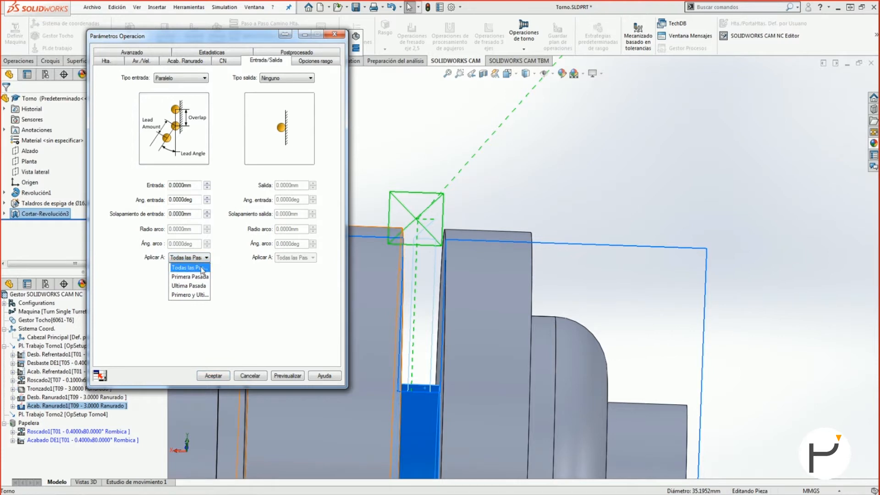
{"action": "left_click", "coordinate": [204, 296]}
{"action": "left_click", "coordinate": [201, 258]}
{"action": "left_click", "coordinate": [198, 270]}
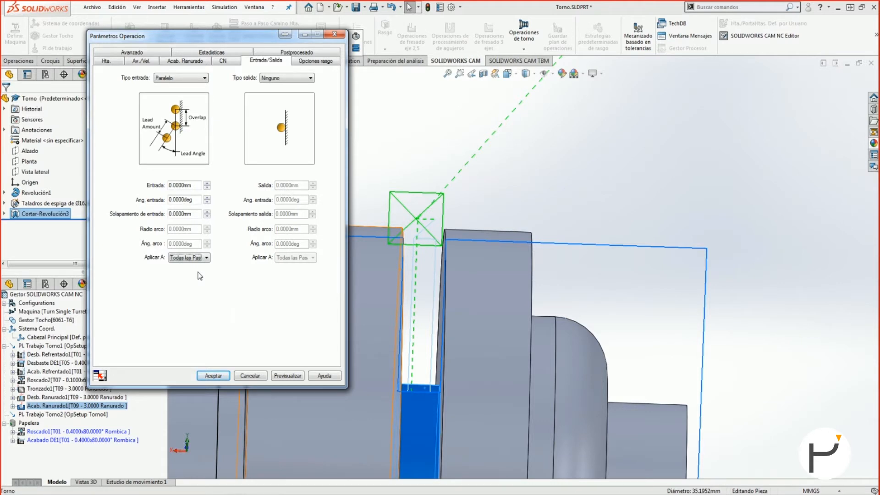
Try the Arco entry type for the groove finishing, and return it to Paralelo
{"action": "left_click", "coordinate": [191, 78]}
{"action": "left_click", "coordinate": [165, 88]}
{"action": "left_click", "coordinate": [186, 78]}
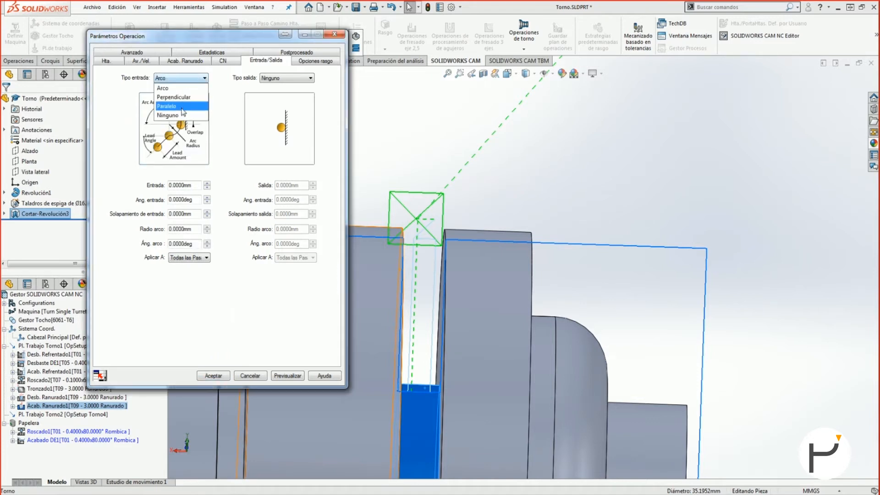
{"action": "left_click", "coordinate": [182, 106]}
Review the groove finishing's feature and advanced options, and inspect its toolpath on the part
{"action": "left_click", "coordinate": [306, 60]}
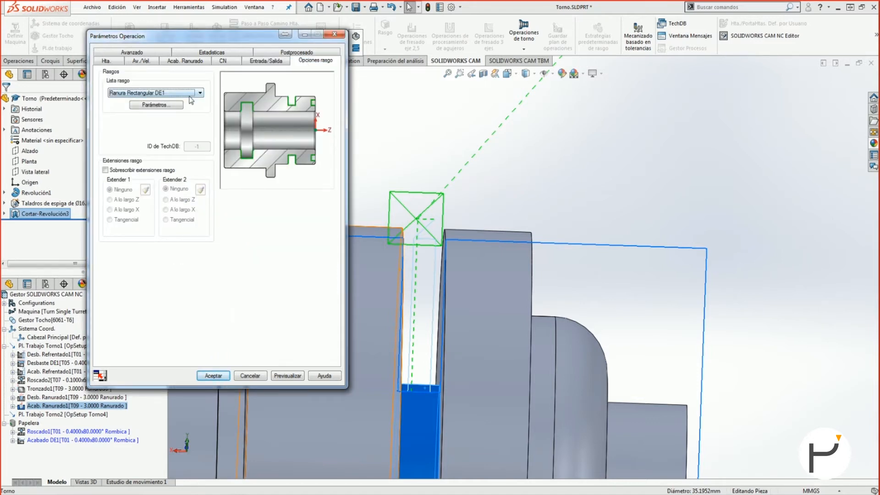
{"action": "left_click", "coordinate": [120, 53]}
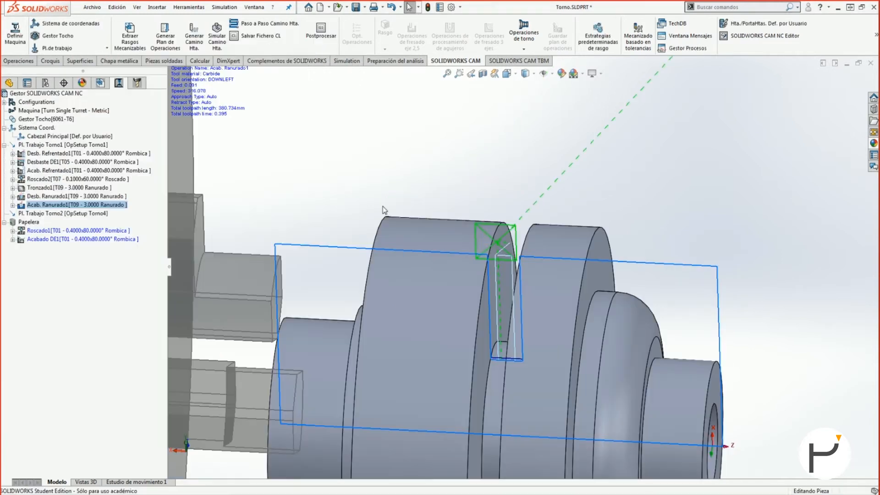
{"action": "scroll", "coordinate": [431, 170], "scroll_direction": "up", "scroll_amount": 2}
{"action": "middle_click_drag", "start_coordinate": [438, 173], "coordinate": [536, 201]}
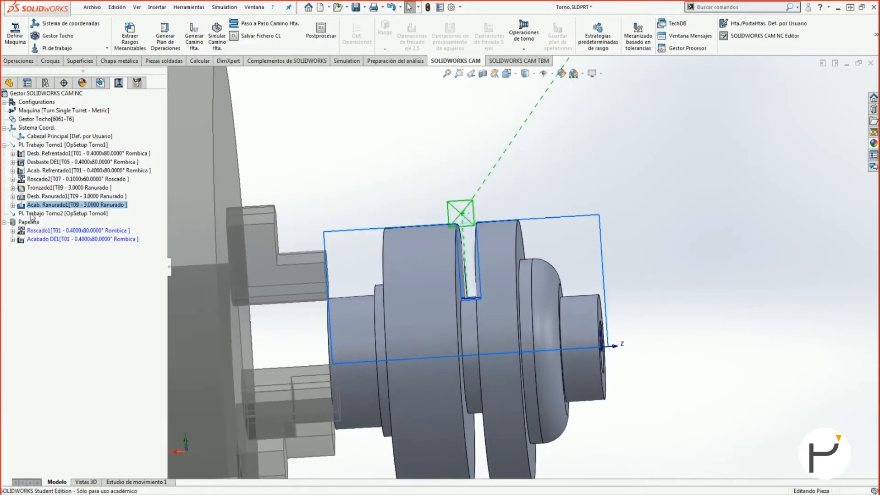
Review the turning features, the groove operations offered for Ranura Rectangular DE1, and the Tronzado1 toolpath
{"action": "left_click", "coordinate": [100, 82]}
{"action": "left_click", "coordinate": [59, 181]}
{"action": "left_click", "coordinate": [59, 188]}
{"action": "left_click", "coordinate": [59, 196]}
{"action": "middle_click_drag", "start_coordinate": [405, 221], "coordinate": [455, 219]}
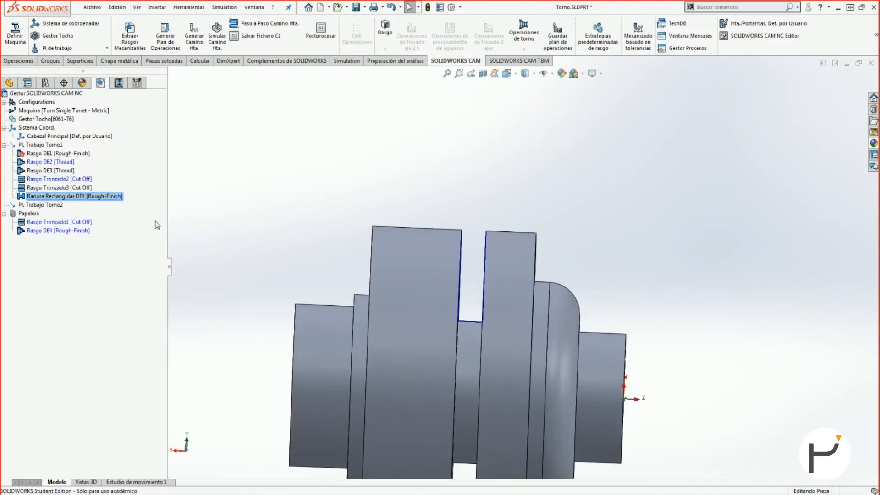
{"action": "right_click", "coordinate": [105, 198]}
{"action": "mouse_move", "coordinate": [183, 270]}
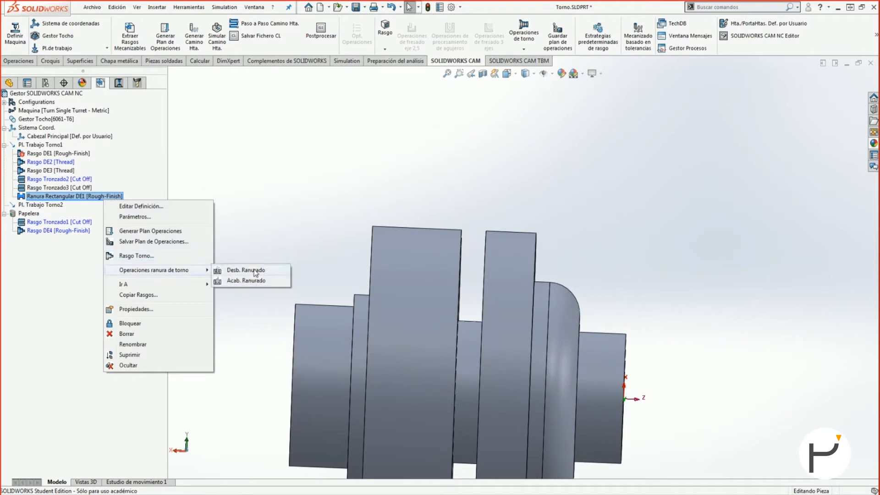
{"action": "left_click", "coordinate": [250, 281]}
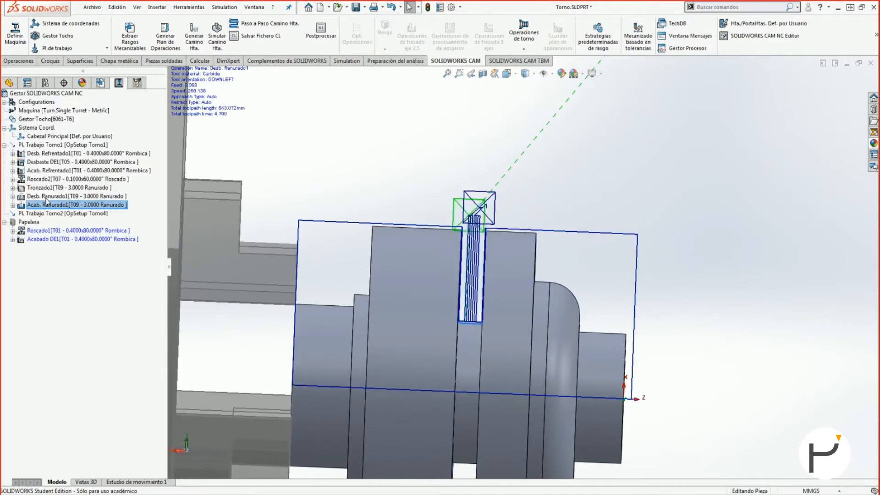
{"action": "left_click", "coordinate": [46, 188]}
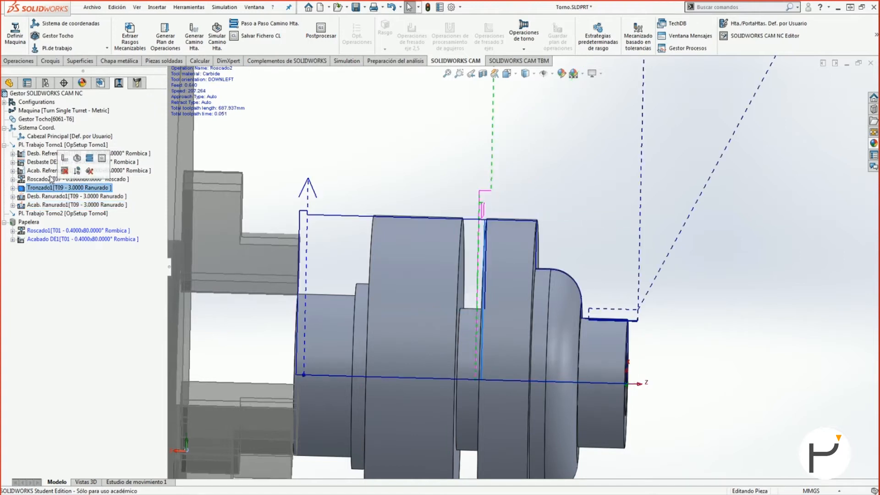
Start a new turn feature in Pl. Trabajo Torno1 with type Rasgo DI and strategy Drill
{"action": "left_click", "coordinate": [100, 83]}
{"action": "middle_click_drag", "start_coordinate": [390, 179], "coordinate": [628, 189]}
{"action": "left_click", "coordinate": [36, 144]}
{"action": "right_click", "coordinate": [36, 145]}
{"action": "left_click", "coordinate": [85, 193]}
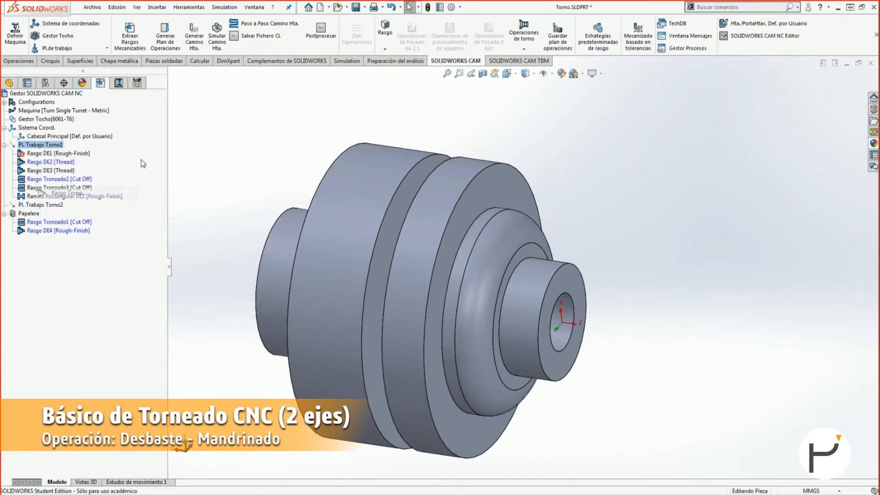
{"action": "left_click", "coordinate": [83, 155]}
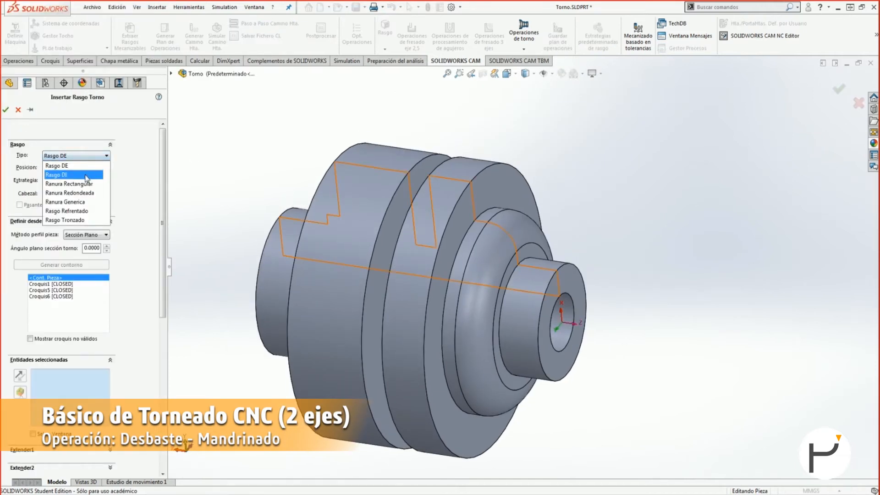
{"action": "left_click", "coordinate": [86, 174]}
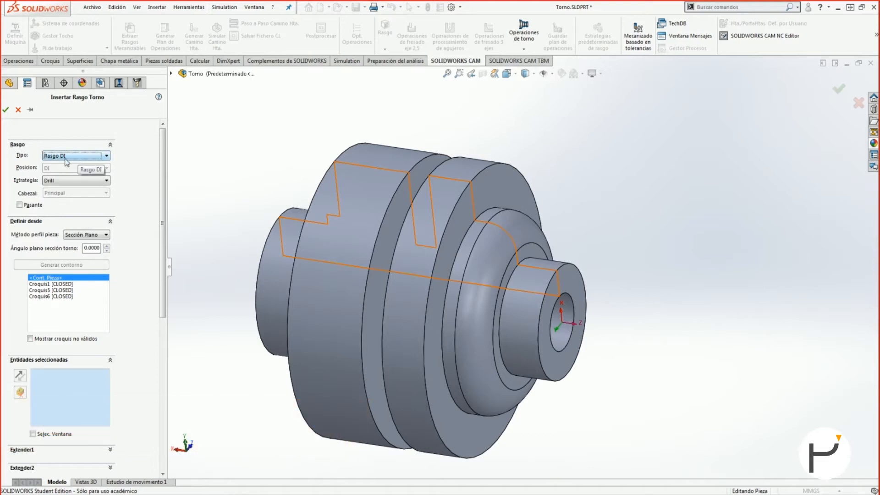
{"action": "left_click", "coordinate": [101, 181]}
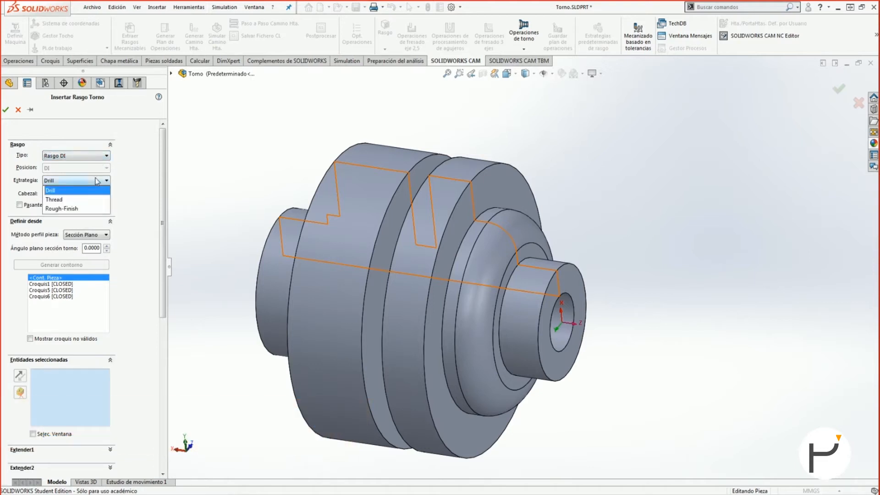
{"action": "left_click", "coordinate": [57, 191]}
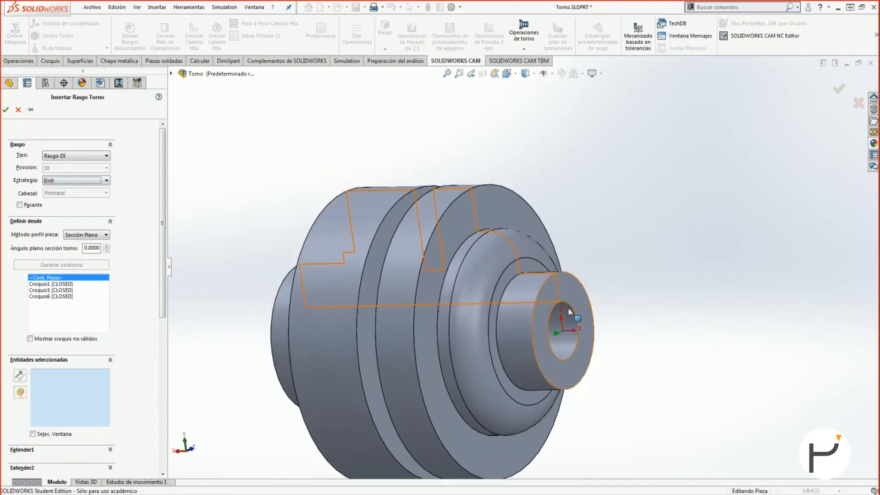
Pick the bore contour at the part's front face as the Rasgo DI geometry and create the feature
{"action": "left_click", "coordinate": [575, 307]}
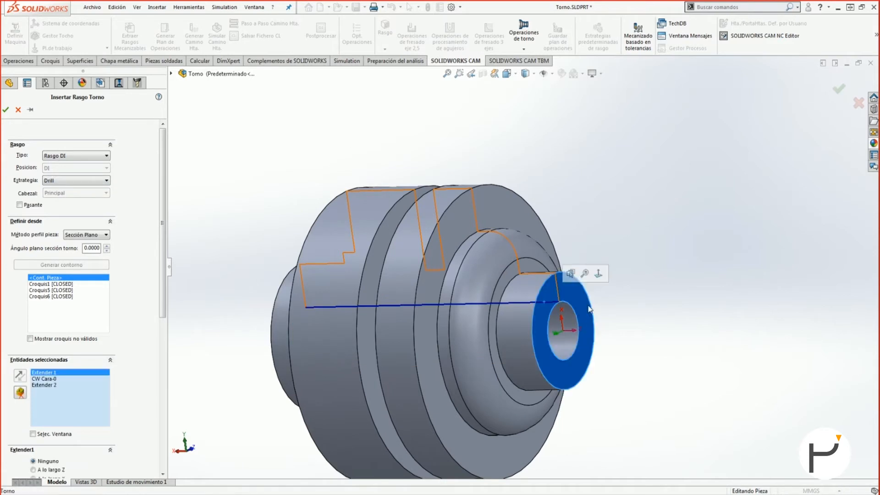
{"action": "middle_click_drag", "start_coordinate": [588, 306], "coordinate": [568, 312]}
{"action": "scroll", "coordinate": [521, 331], "scroll_direction": "down", "scroll_amount": 1}
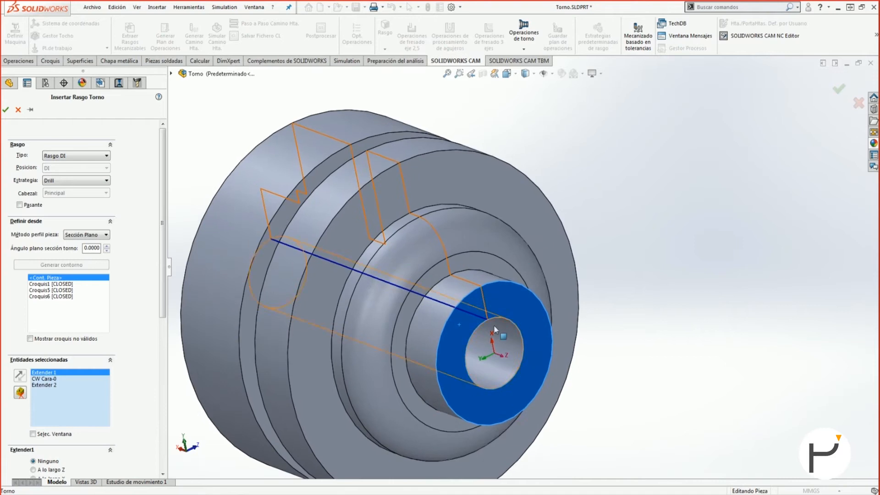
{"action": "left_click", "coordinate": [69, 155]}
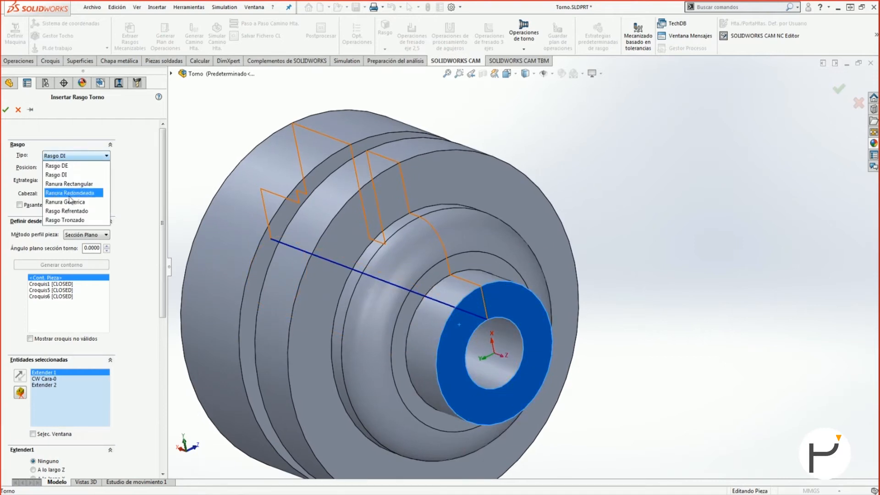
{"action": "left_click", "coordinate": [65, 137]}
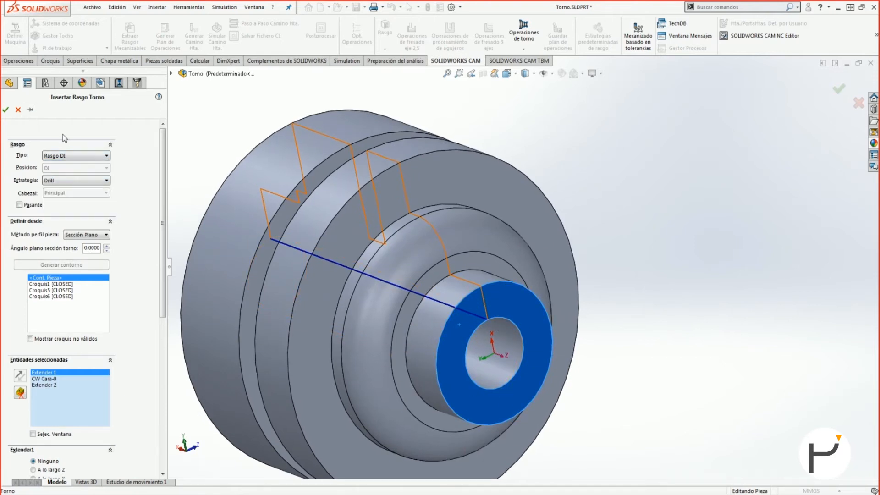
{"action": "left_click", "coordinate": [6, 109]}
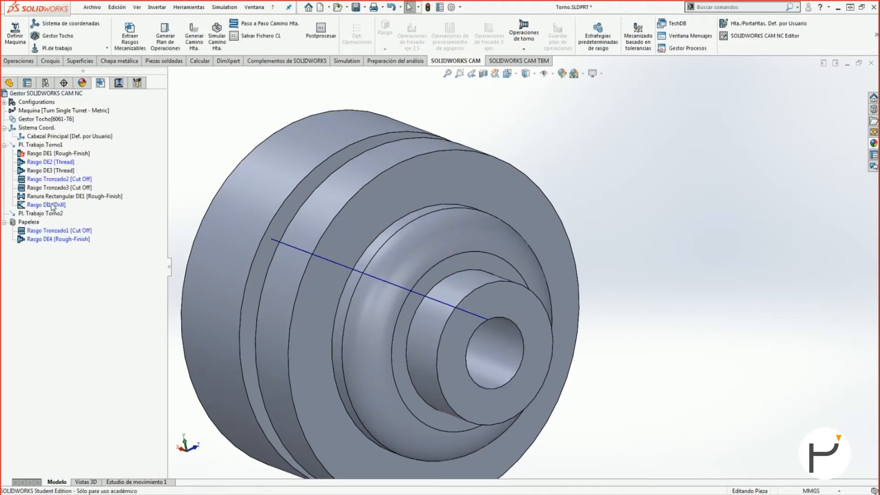
Start inserting a Desbaste DI boring operation for the new Rasgo DI drill feature
{"action": "right_click", "coordinate": [28, 206]}
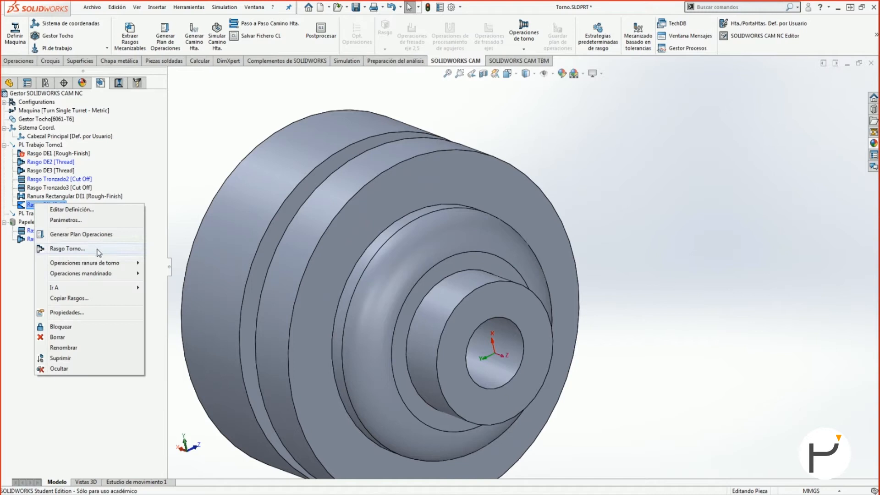
{"action": "mouse_move", "coordinate": [111, 264]}
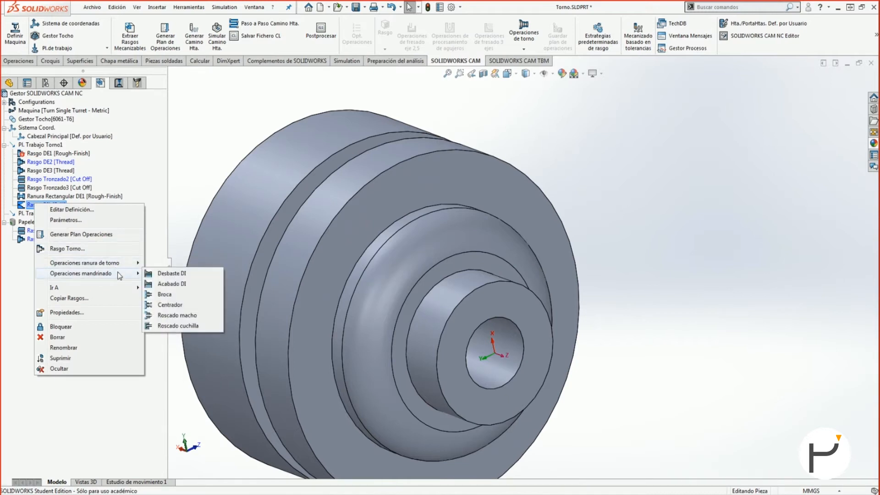
{"action": "left_click", "coordinate": [171, 274]}
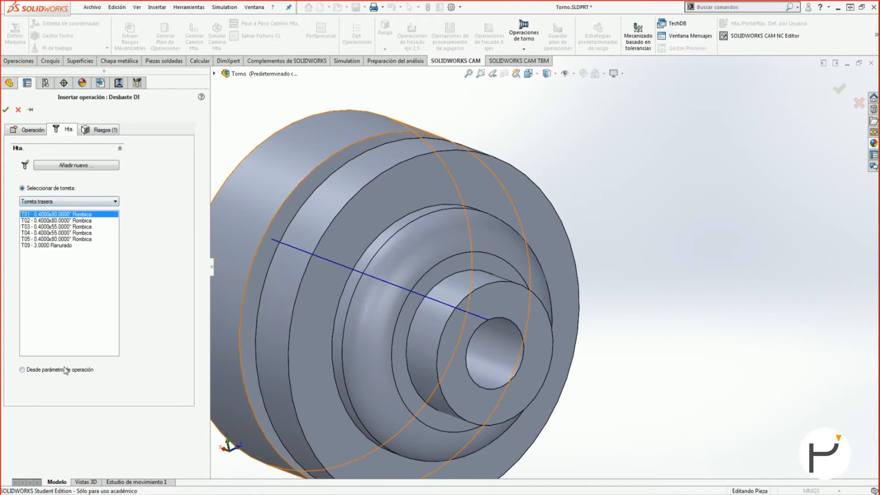
Review the operation types available for the bore feature, including Roscado Macho and Roscado
{"action": "left_click", "coordinate": [31, 130]}
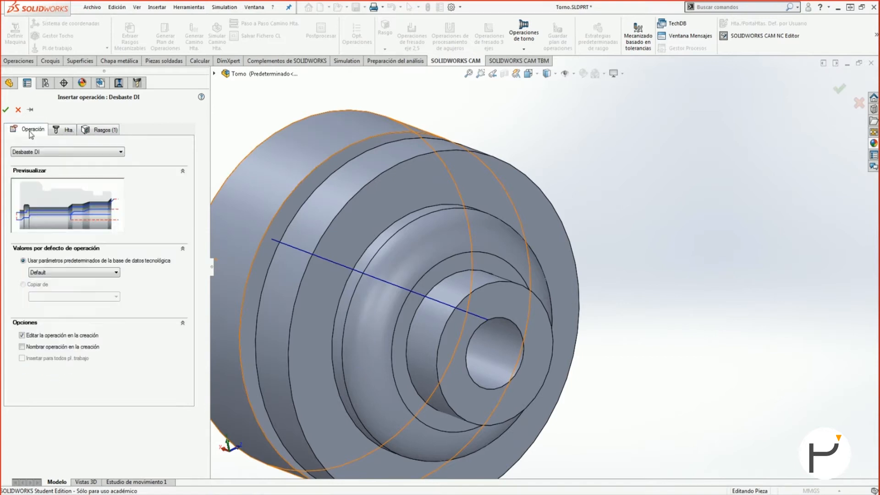
{"action": "left_click", "coordinate": [48, 151]}
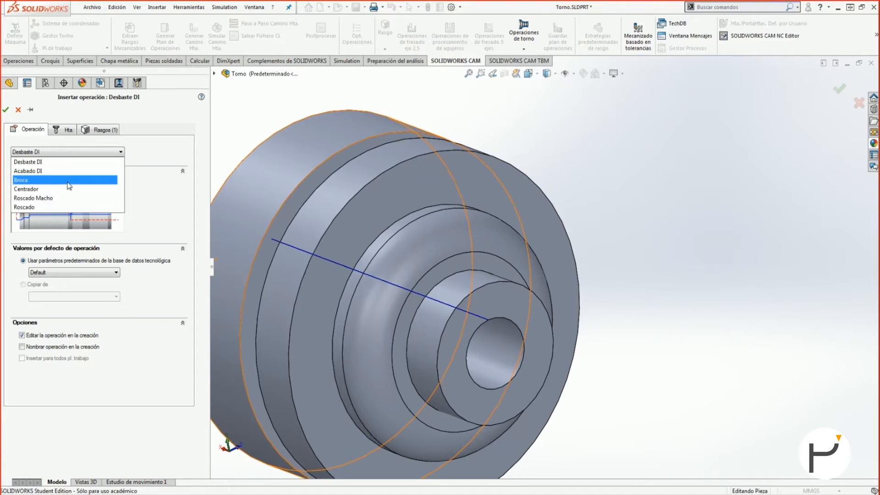
{"action": "left_click", "coordinate": [77, 198]}
{"action": "left_click", "coordinate": [79, 153]}
{"action": "left_click", "coordinate": [34, 206]}
{"action": "left_click", "coordinate": [55, 151]}
{"action": "left_click", "coordinate": [35, 207]}
{"action": "left_click", "coordinate": [69, 153]}
{"action": "left_click", "coordinate": [160, 163]}
{"action": "left_click", "coordinate": [182, 172]}
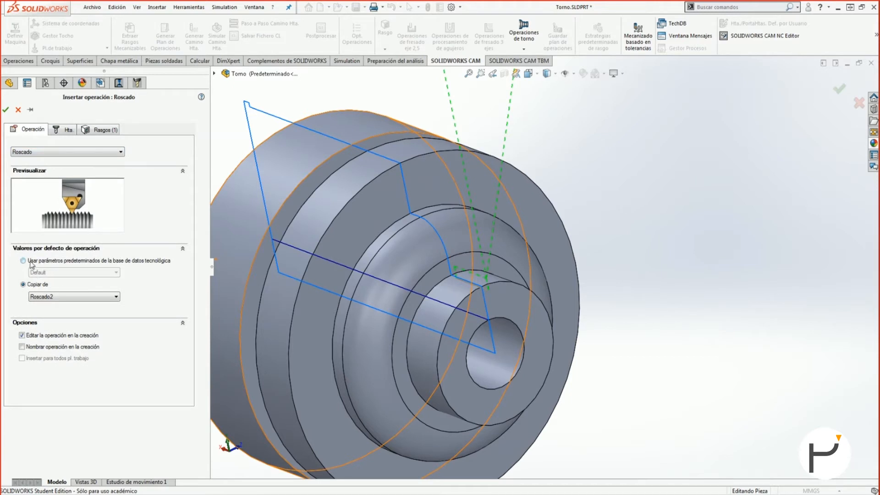
Set the operation type back to Desbaste DI with the technology database defaults, insert it and accept the insert orientation notice
{"action": "left_click", "coordinate": [32, 265]}
{"action": "left_click", "coordinate": [39, 153]}
{"action": "left_click", "coordinate": [39, 160]}
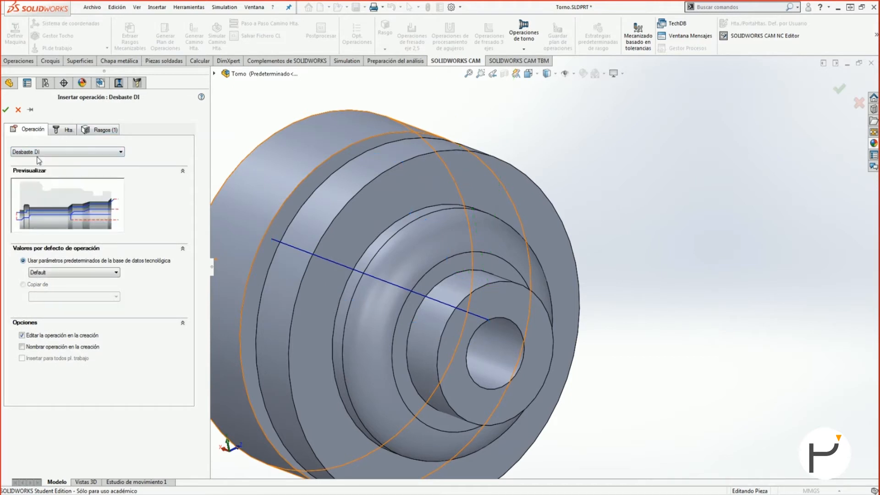
{"action": "left_click", "coordinate": [6, 110]}
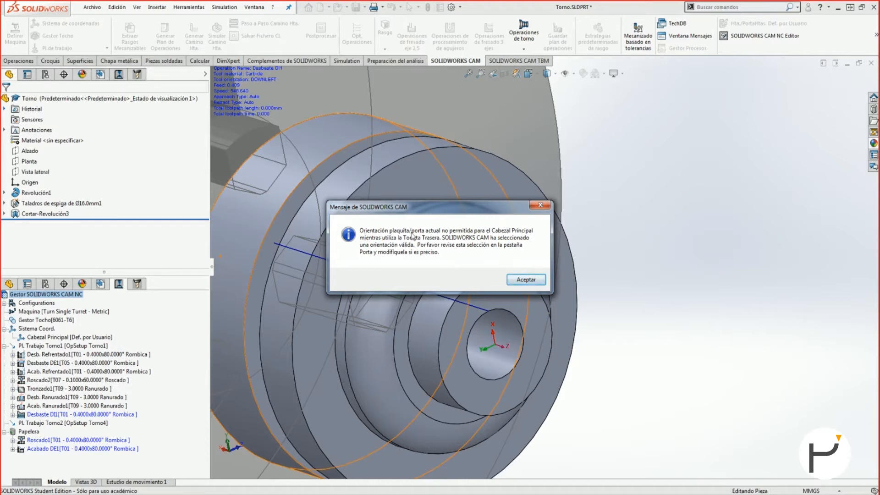
{"action": "left_click", "coordinate": [526, 279]}
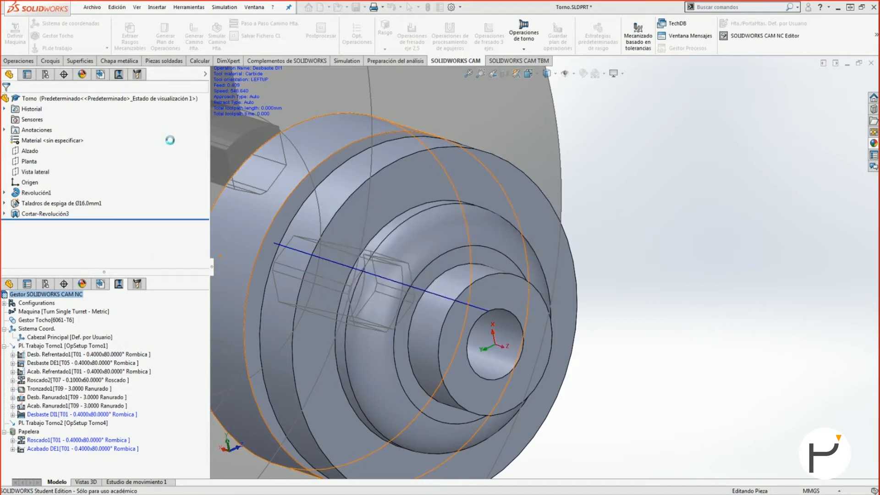
Set the Desbaste DI1 tool holder's shank thickness and width to 8 mm
{"action": "left_click", "coordinate": [130, 64]}
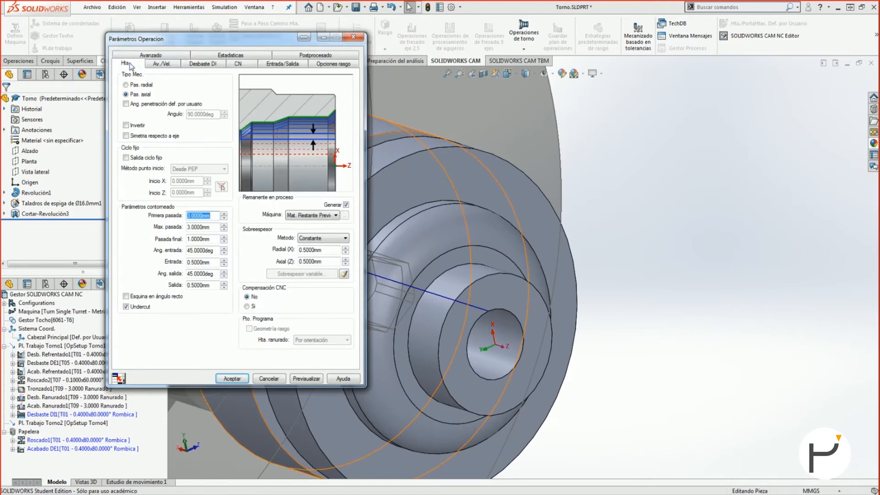
{"action": "left_click", "coordinate": [185, 78]}
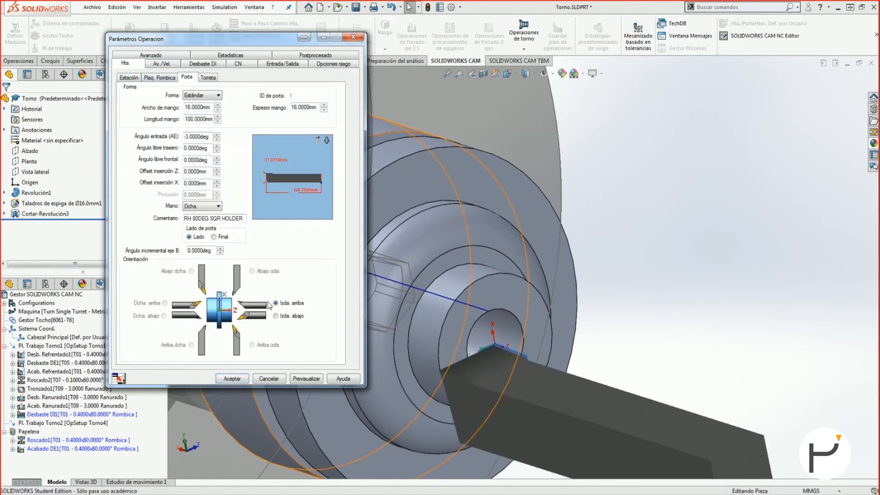
{"action": "middle_click_drag", "start_coordinate": [510, 346], "coordinate": [505, 345]}
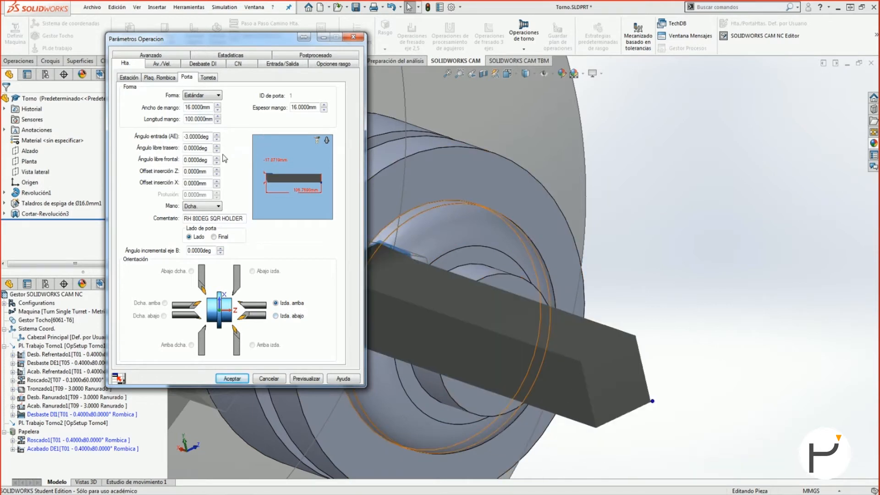
{"action": "double_click", "coordinate": [204, 107]}
{"action": "left_click", "coordinate": [299, 107]}
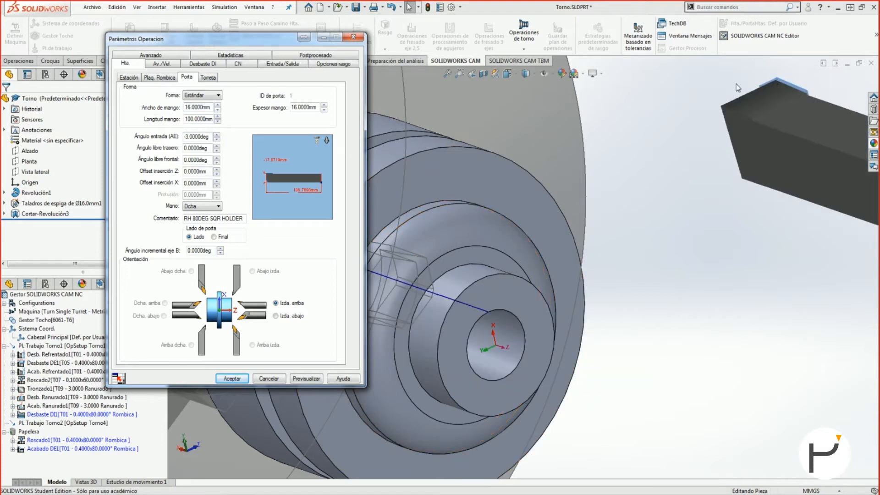
{"action": "double_click", "coordinate": [299, 106]}
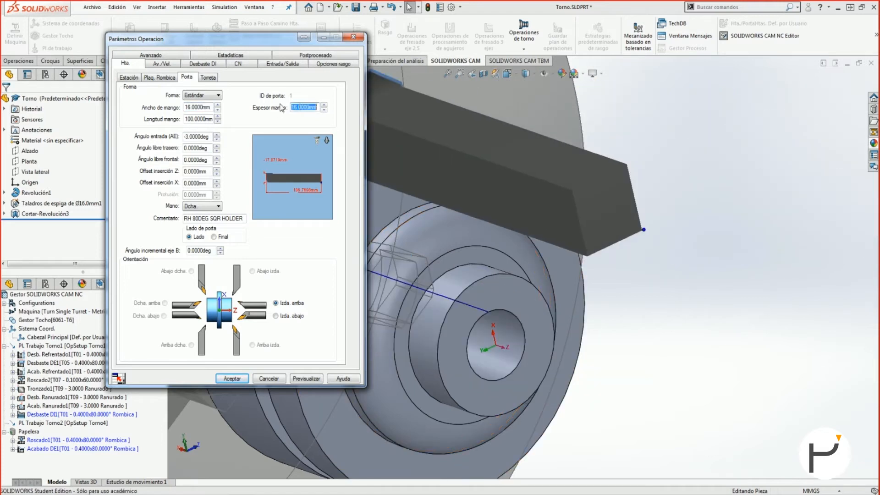
{"action": "type", "text": "8"}
{"action": "key", "text": "Tab"}
{"action": "double_click", "coordinate": [202, 107]}
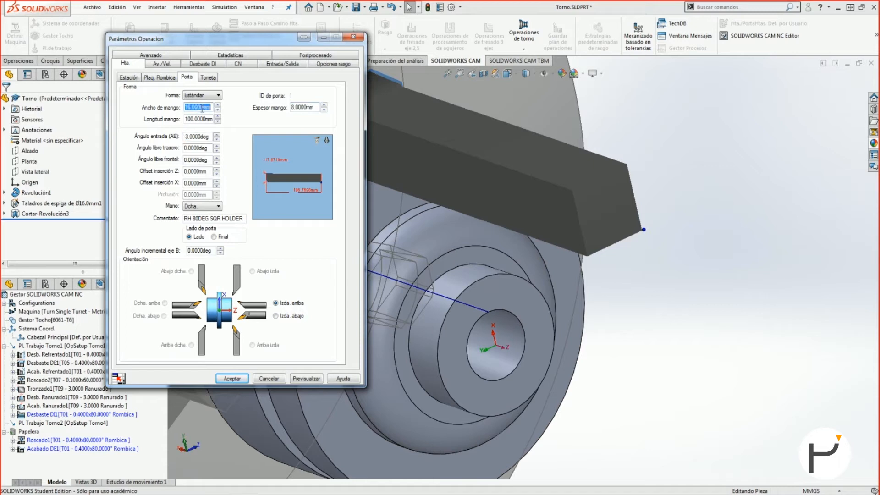
{"action": "type", "text": "8"}
{"action": "double_click", "coordinate": [204, 118]}
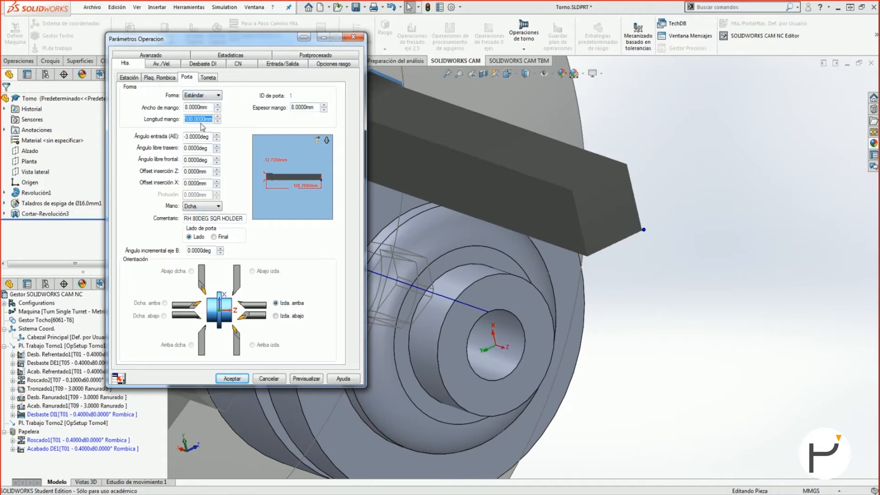
Preview the Desbaste DI1 toolpath, simulate it and inspect the machined bore at the front face
{"action": "left_click", "coordinate": [296, 378]}
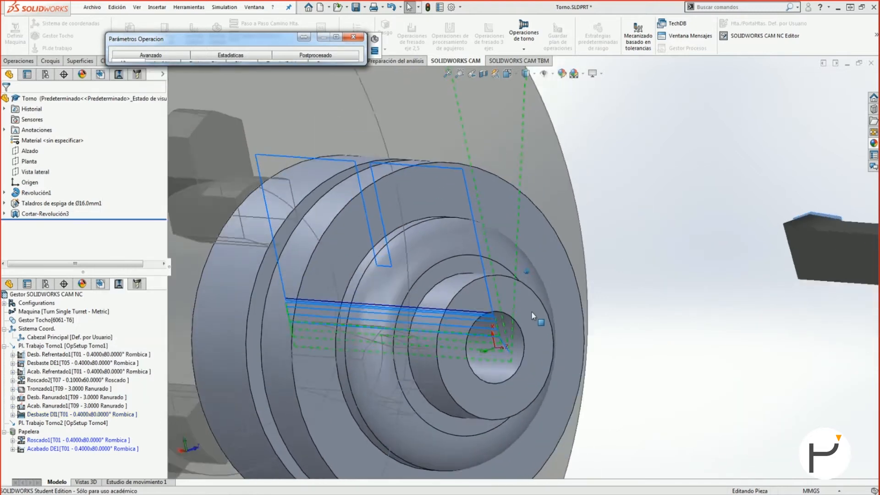
{"action": "middle_click_drag", "start_coordinate": [532, 311], "coordinate": [489, 325]}
{"action": "left_click", "coordinate": [375, 40]}
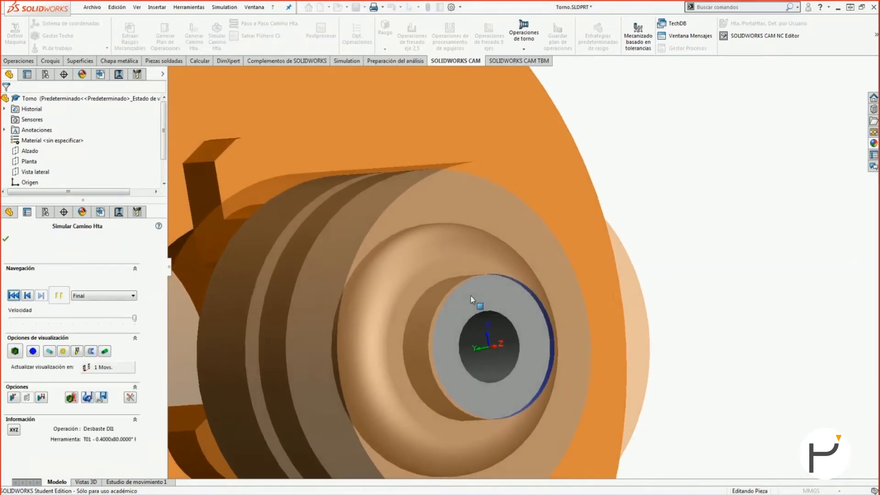
{"action": "scroll", "coordinate": [471, 301], "scroll_direction": "down", "scroll_amount": 2}
{"action": "middle_click_drag", "start_coordinate": [472, 301], "coordinate": [477, 325]}
{"action": "left_click", "coordinate": [33, 351]}
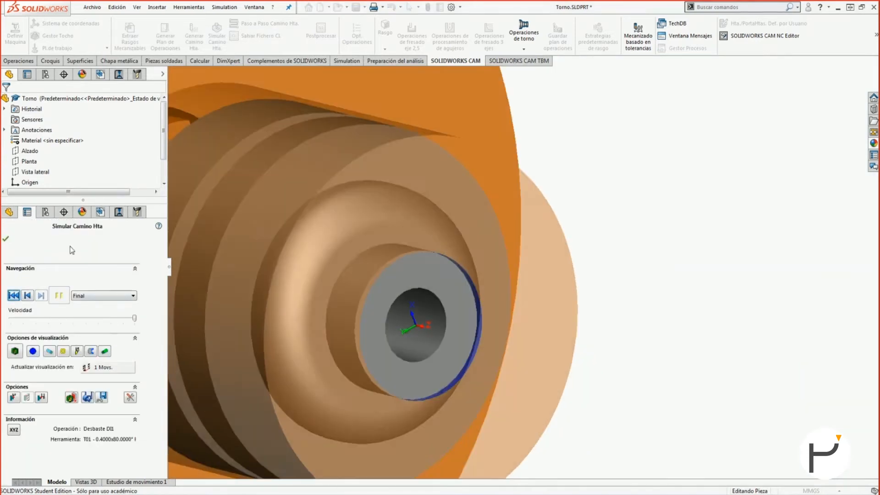
Rerun the Desbaste DI1 simulation, compare the machined stock with the target part around the bore, and close the simulation
{"action": "left_click", "coordinate": [5, 238]}
{"action": "middle_click_drag", "start_coordinate": [530, 299], "coordinate": [578, 200]}
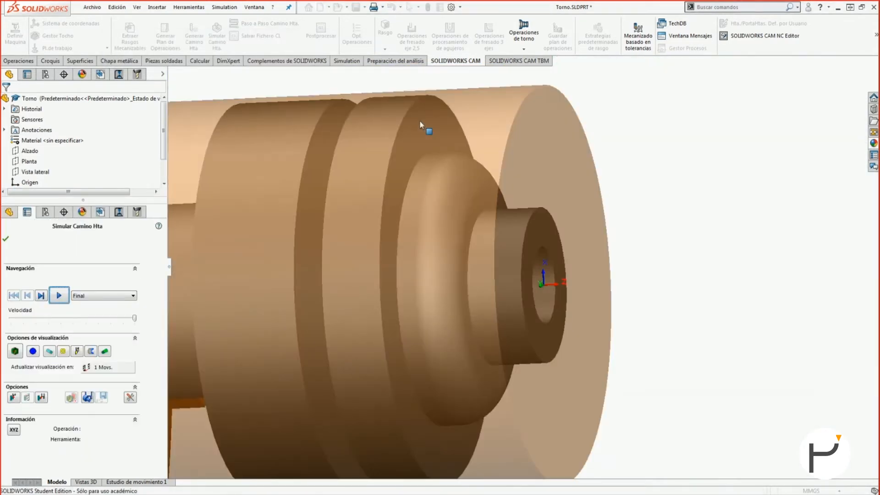
{"action": "left_click", "coordinate": [58, 296]}
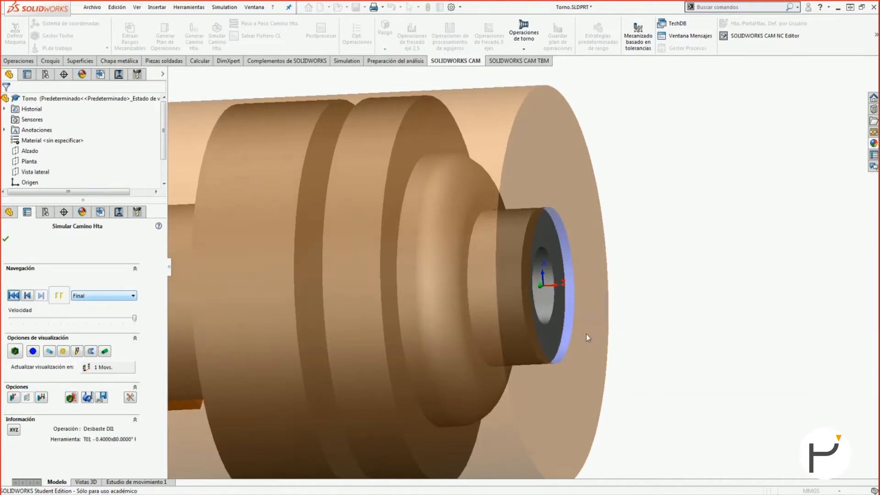
{"action": "left_click", "coordinate": [18, 354]}
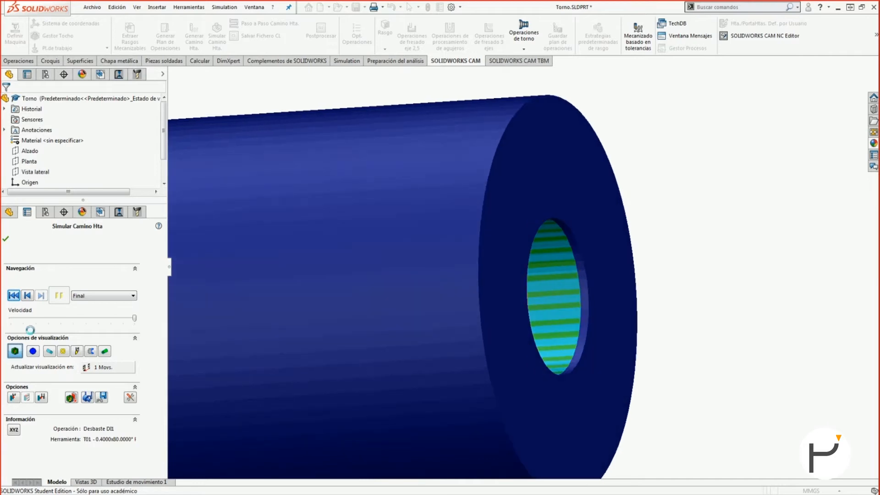
{"action": "left_click", "coordinate": [14, 351]}
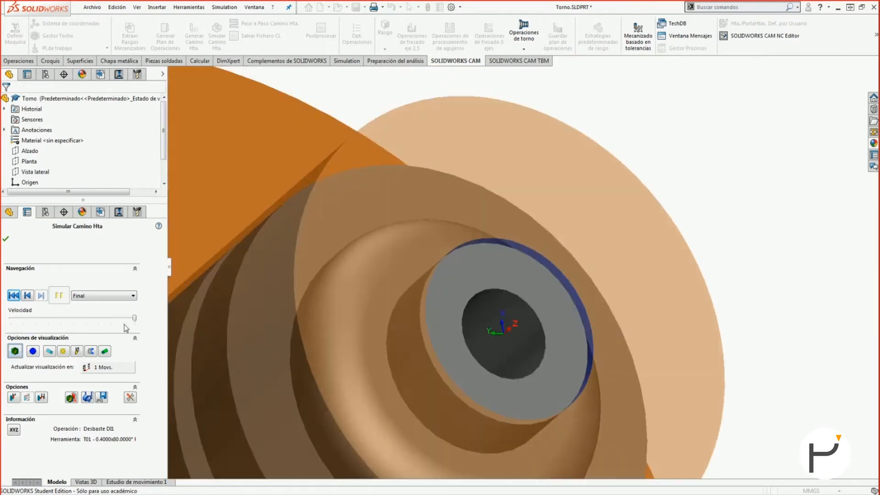
{"action": "left_click", "coordinate": [15, 351]}
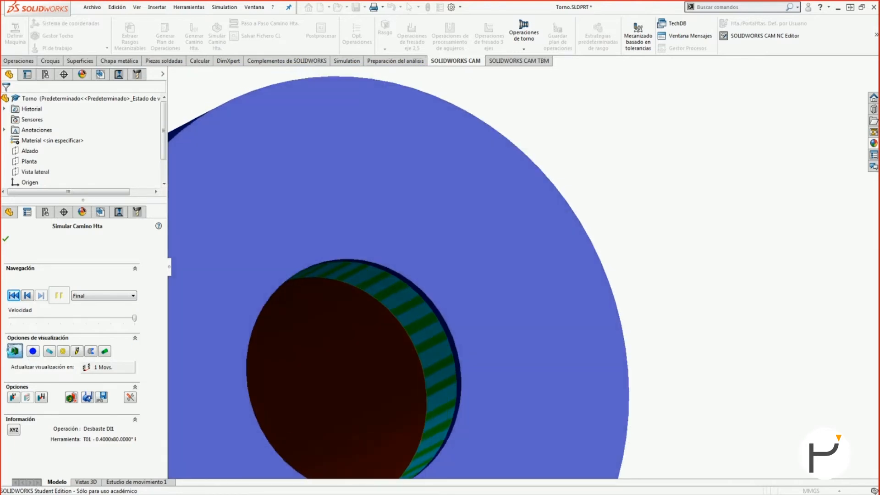
{"action": "left_click", "coordinate": [7, 243]}
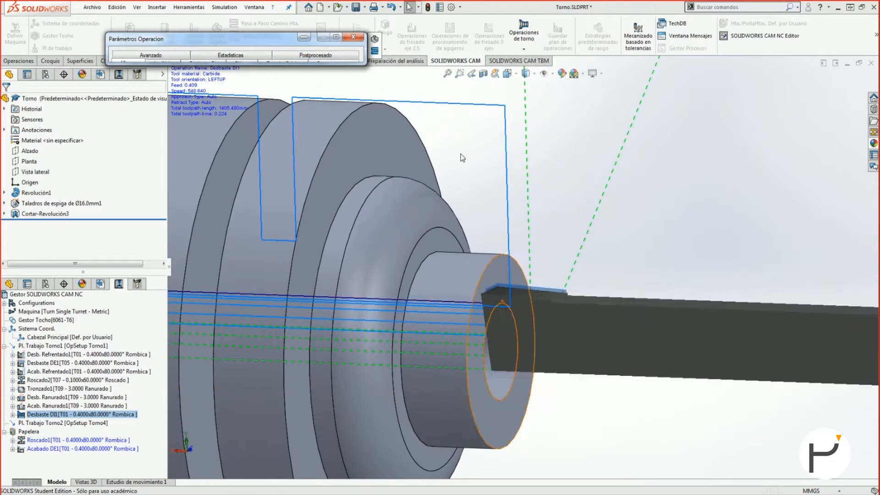
Reduce the Desbaste DI1 tool holder's shank thickness and width to 2 mm and check it against the bore
{"action": "left_click", "coordinate": [337, 40]}
{"action": "double_click", "coordinate": [317, 107]}
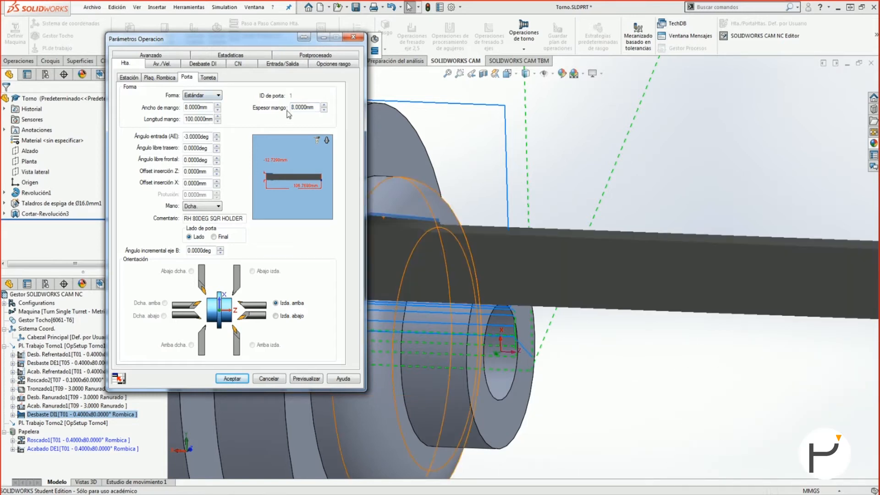
{"action": "type", "text": "2"}
{"action": "key", "text": "Tab"}
{"action": "double_click", "coordinate": [208, 107]}
{"action": "type", "text": "2"}
{"action": "key", "text": "Tab"}
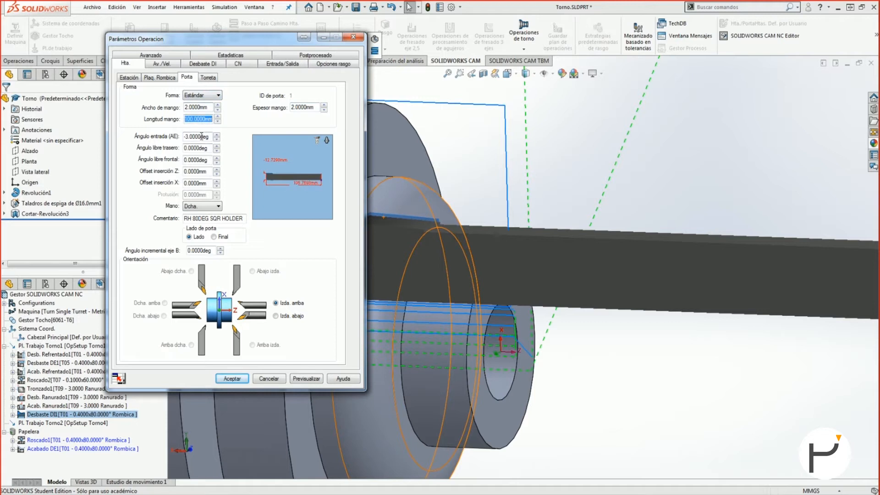
{"action": "left_click", "coordinate": [282, 184]}
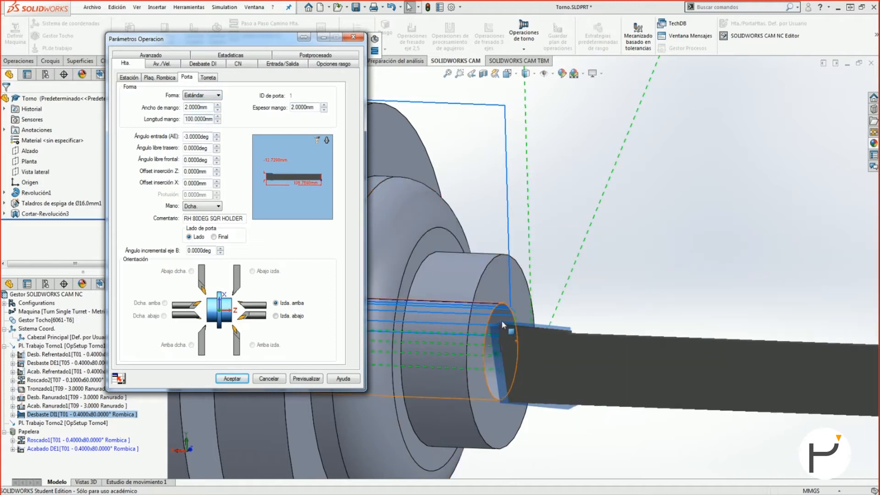
Review the tool's rhombic insert geometry, holder parameters and feed and speed settings for Desbaste DI1
{"action": "left_click", "coordinate": [159, 77]}
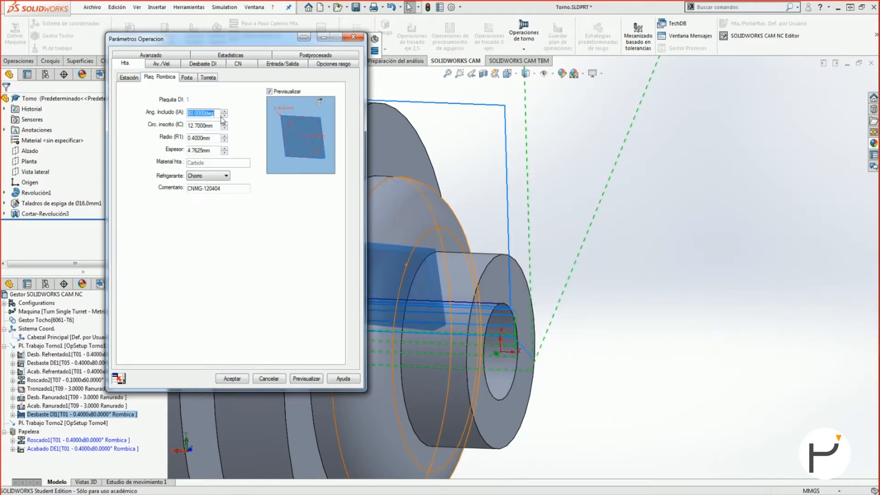
{"action": "left_click", "coordinate": [186, 77]}
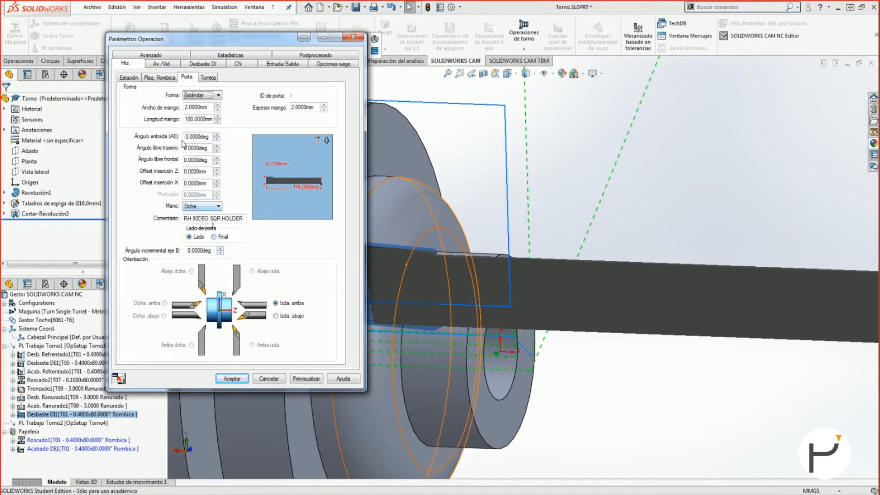
{"action": "left_click", "coordinate": [165, 64]}
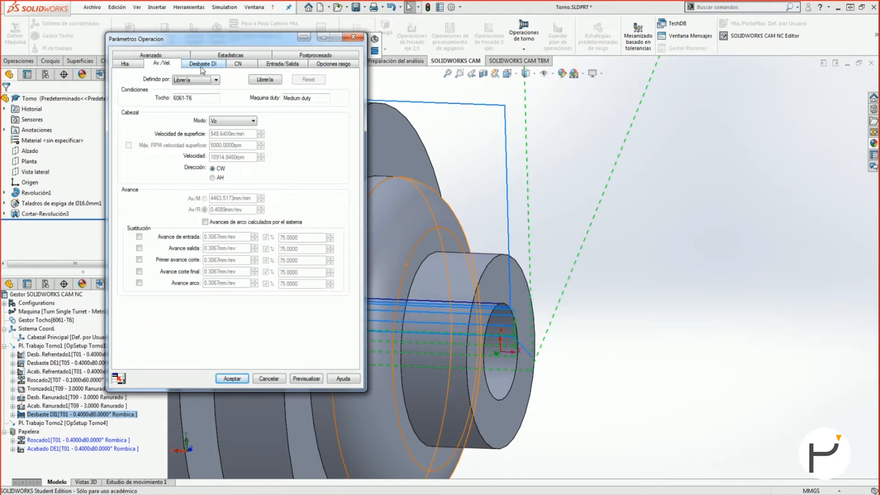
{"action": "left_click", "coordinate": [133, 63]}
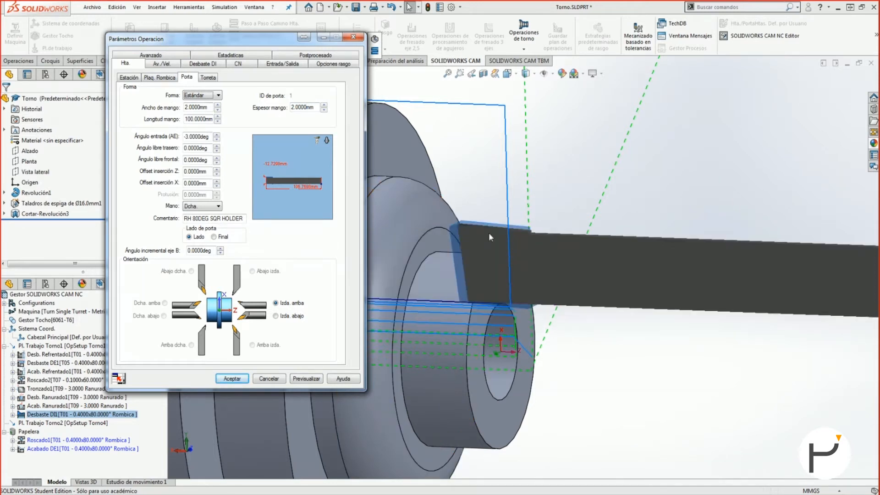
{"action": "left_click", "coordinate": [172, 78]}
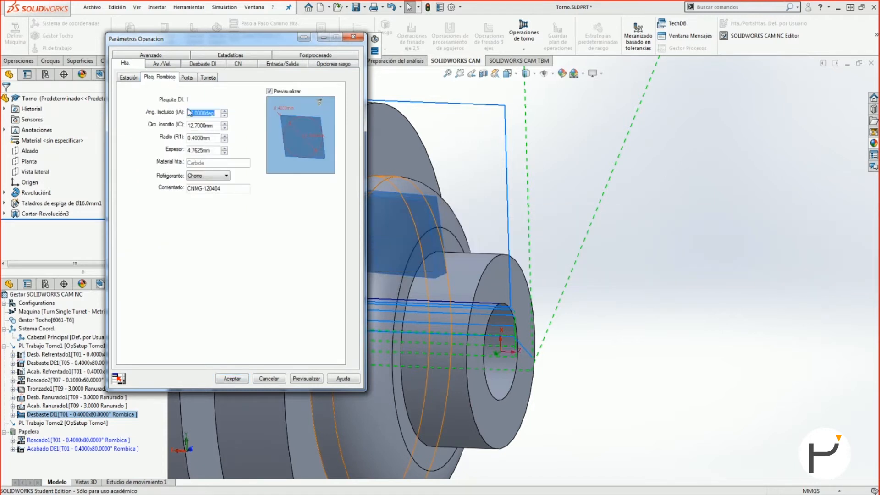
{"action": "left_click", "coordinate": [185, 78]}
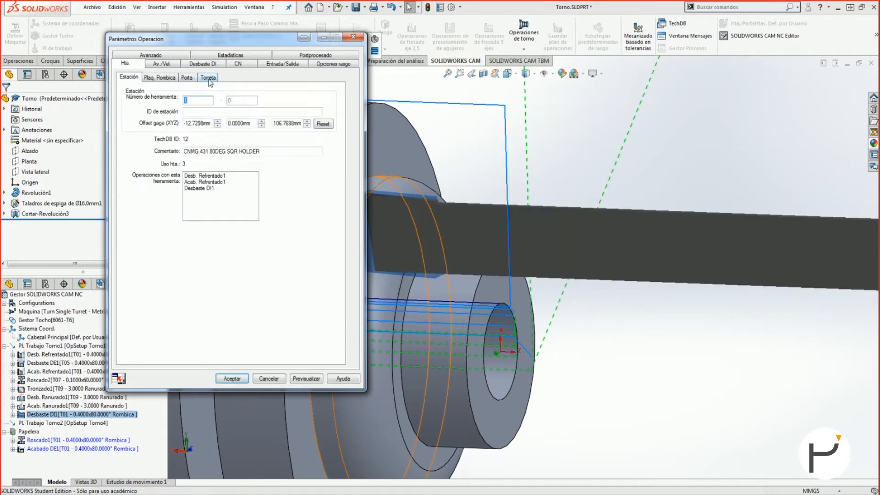
Add the round-insert turning tool RNMA 090300 from the tool library to the rear turret, filtering by the Redondo insert type
{"action": "left_click", "coordinate": [196, 78]}
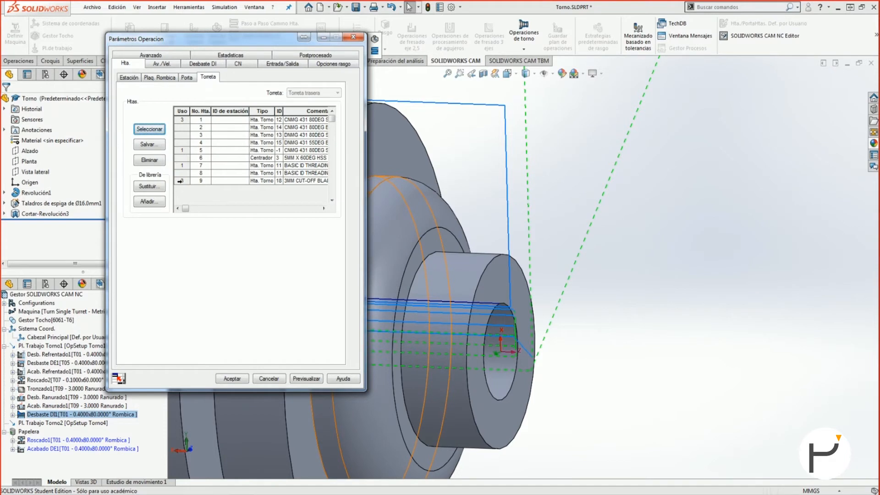
{"action": "left_click", "coordinate": [149, 202]}
{"action": "left_click", "coordinate": [136, 77]}
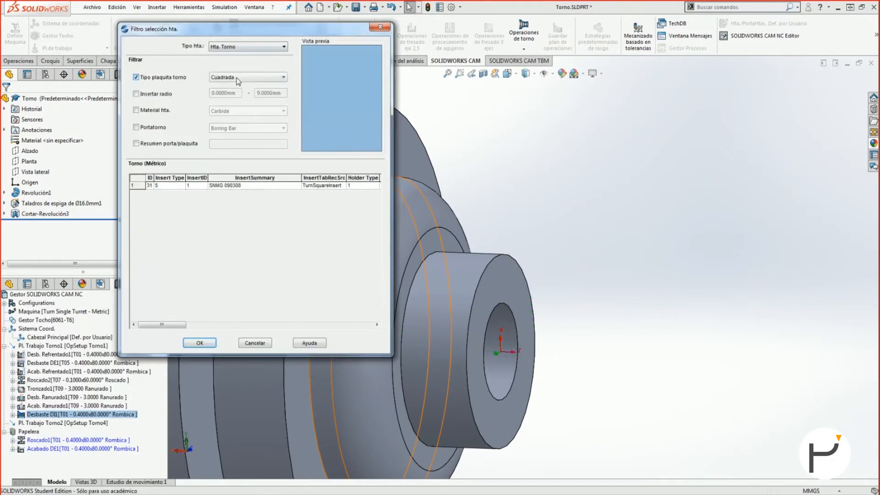
{"action": "left_click", "coordinate": [244, 77]}
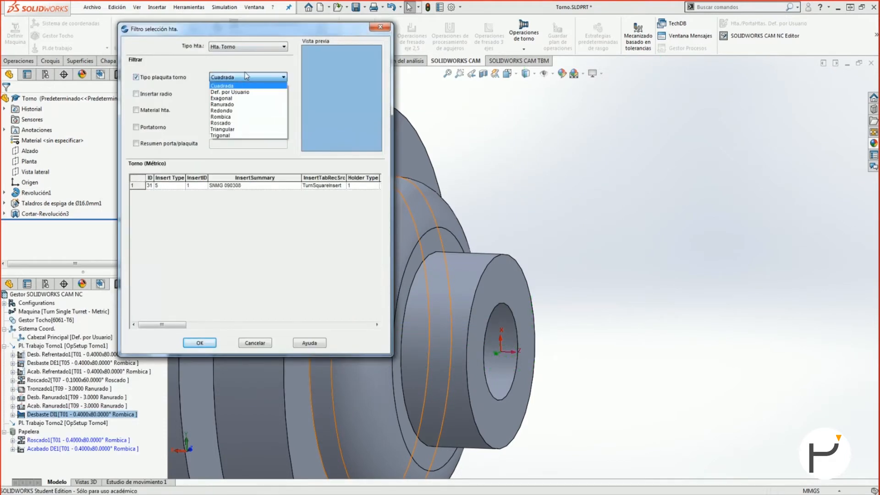
{"action": "left_click", "coordinate": [245, 117]}
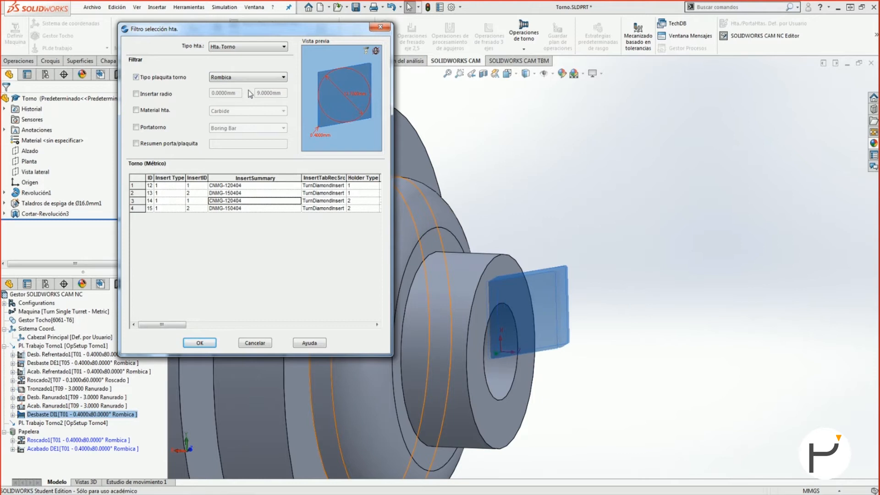
{"action": "left_click", "coordinate": [241, 77]}
{"action": "left_click", "coordinate": [246, 110]}
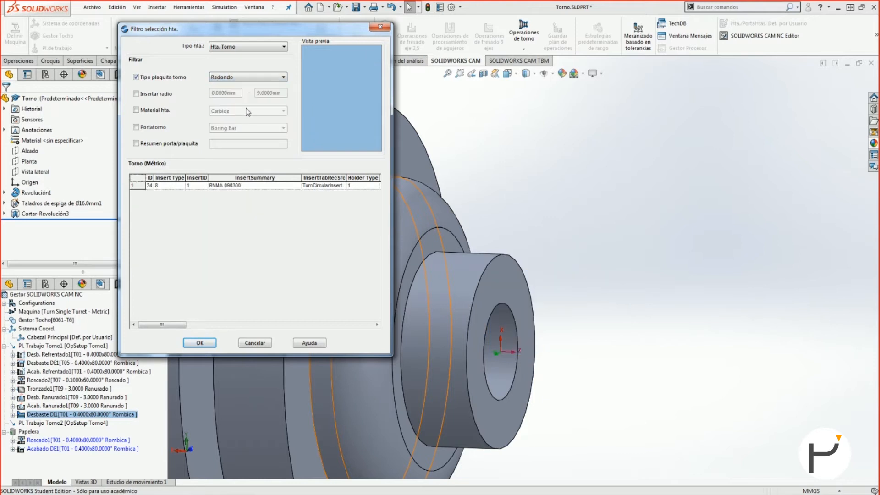
{"action": "left_click", "coordinate": [213, 186]}
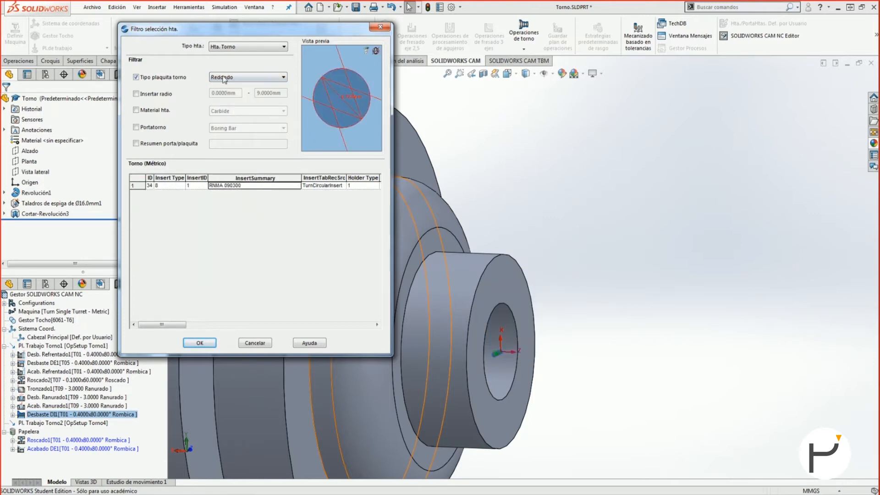
{"action": "left_click", "coordinate": [208, 344]}
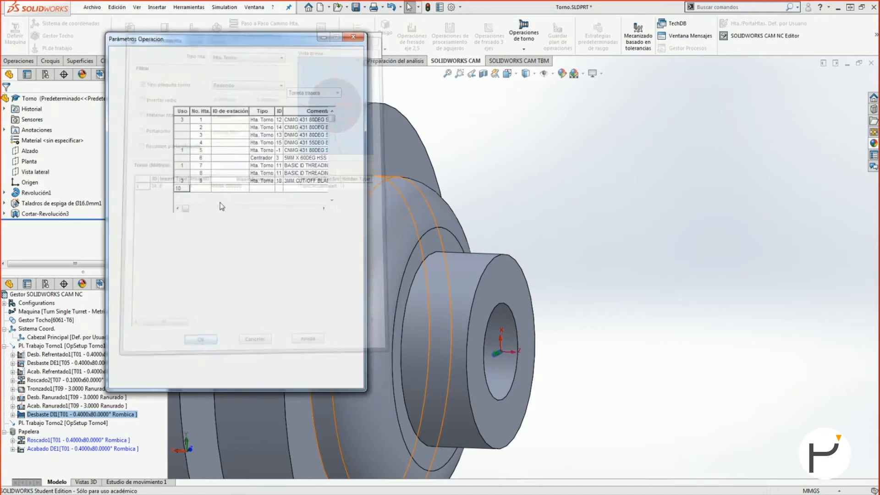
Assign turret tool 10, the RNMA 090300 round-insert tool, to Desbaste DI1 and accept the suggested holder orientation
{"action": "left_click", "coordinate": [155, 186]}
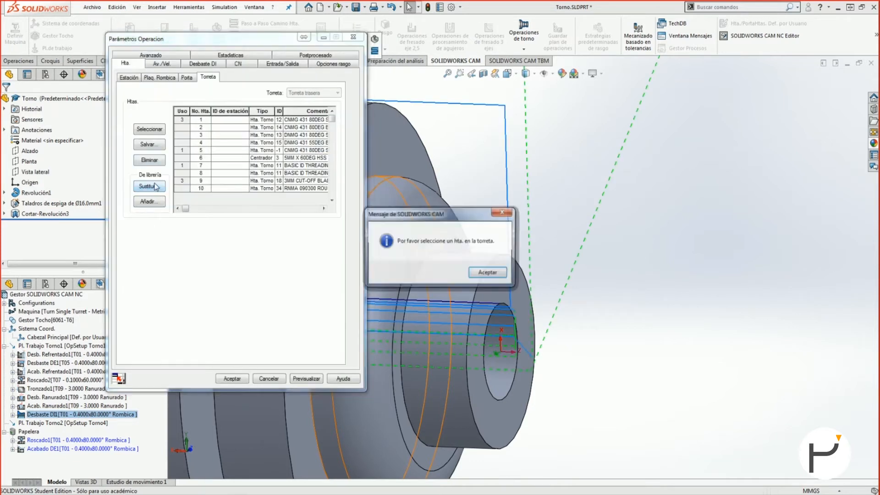
{"action": "left_click", "coordinate": [502, 212]}
{"action": "left_click", "coordinate": [150, 130]}
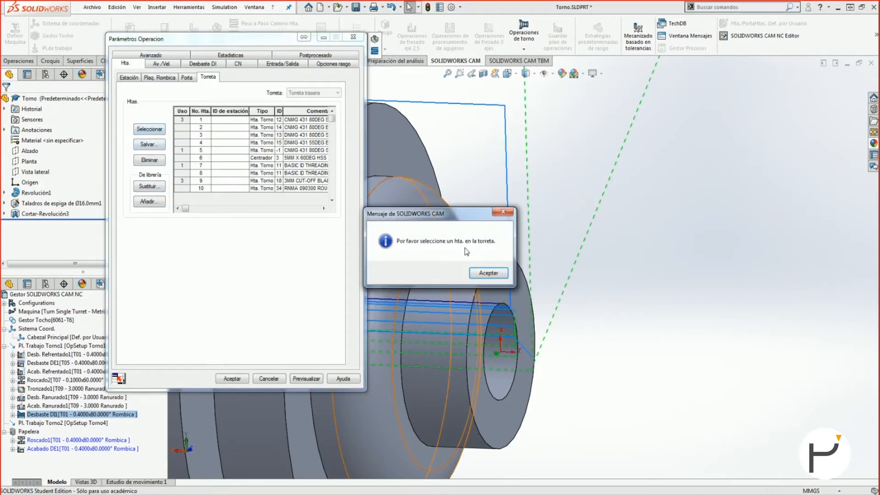
{"action": "left_click", "coordinate": [489, 272]}
{"action": "left_click", "coordinate": [223, 188]}
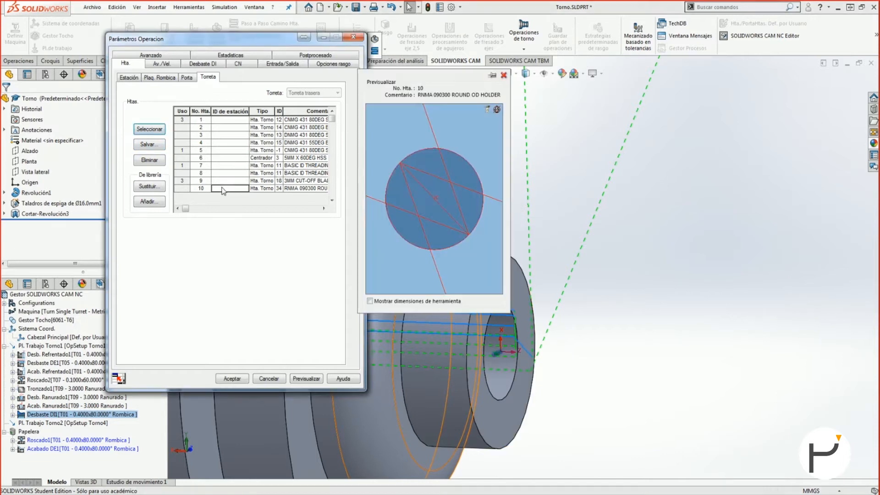
{"action": "left_click", "coordinate": [150, 129]}
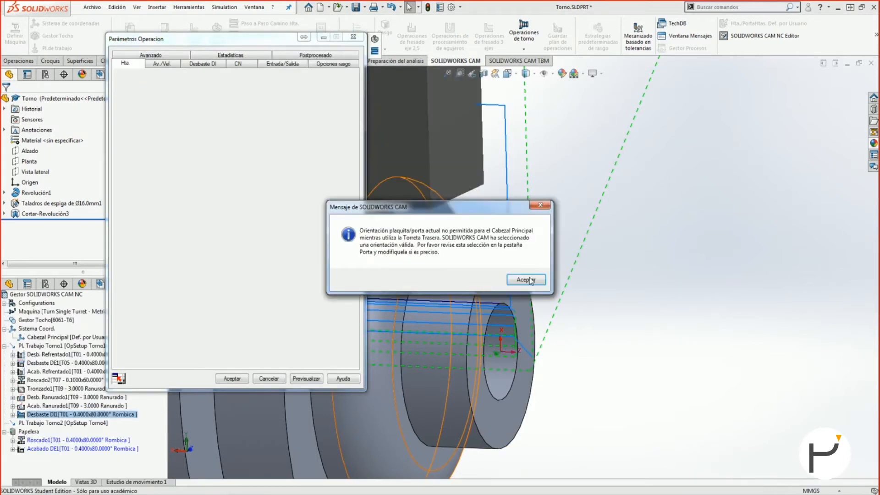
{"action": "left_click", "coordinate": [528, 277]}
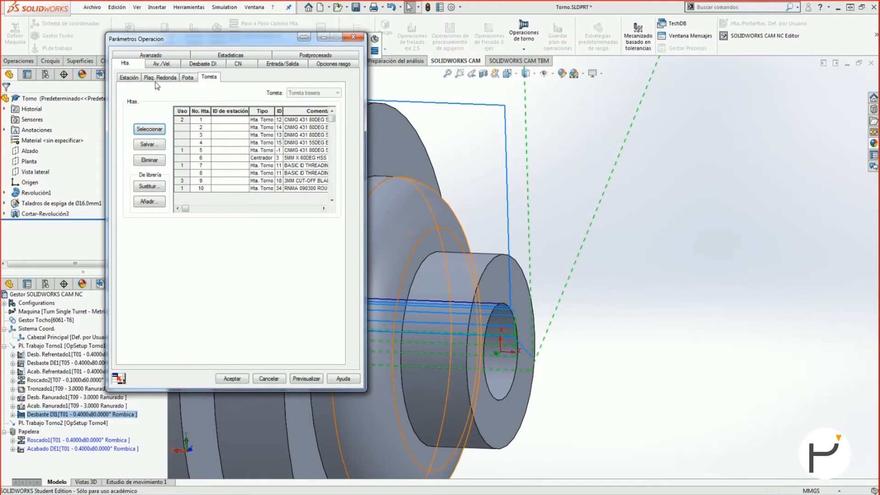
Set the round insert's inscribed circle to 4 mm, preview the toolpath, and simulate Desbaste DI1
{"action": "left_click", "coordinate": [158, 77]}
{"action": "type", "text": "4.0000mm"}
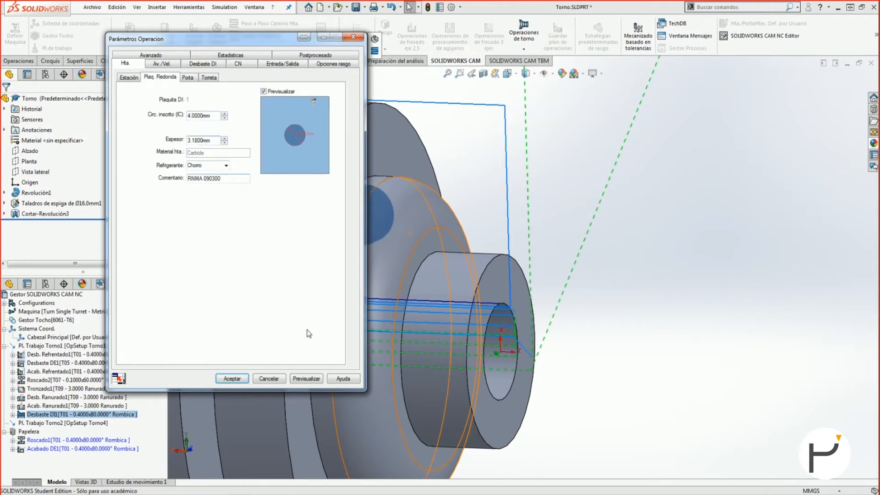
{"action": "left_click", "coordinate": [309, 379]}
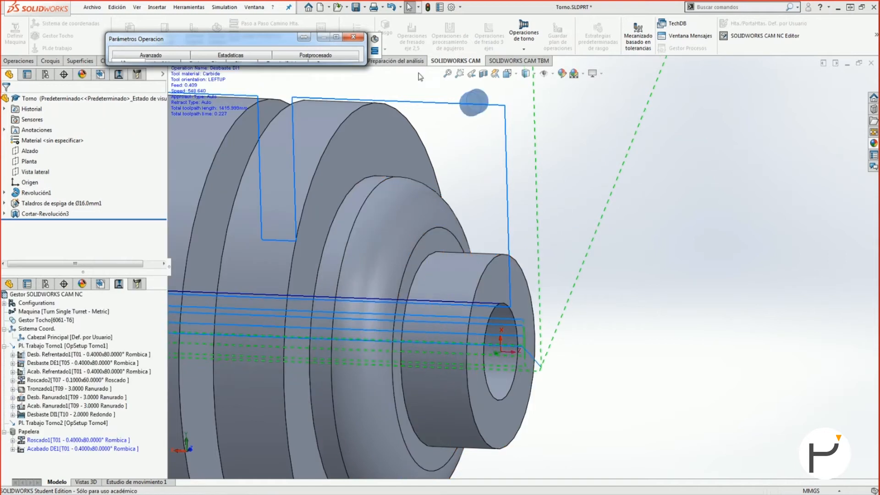
{"action": "left_click", "coordinate": [353, 37]}
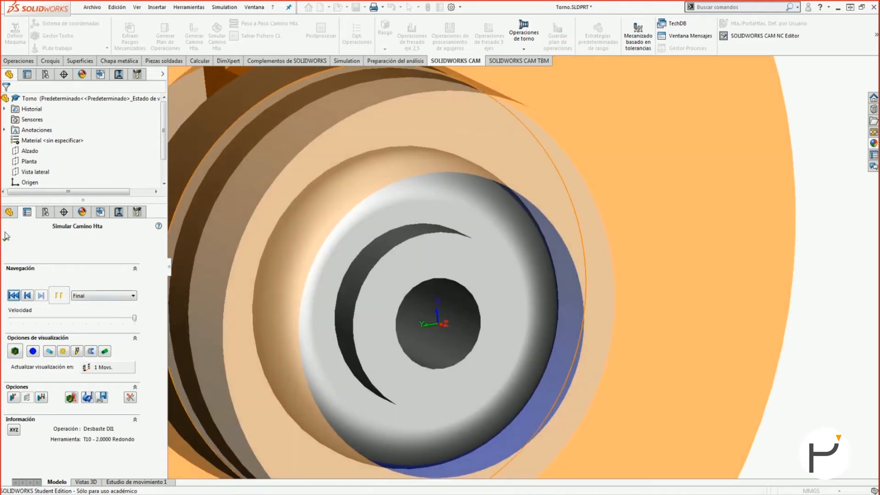
{"action": "left_click", "coordinate": [6, 236]}
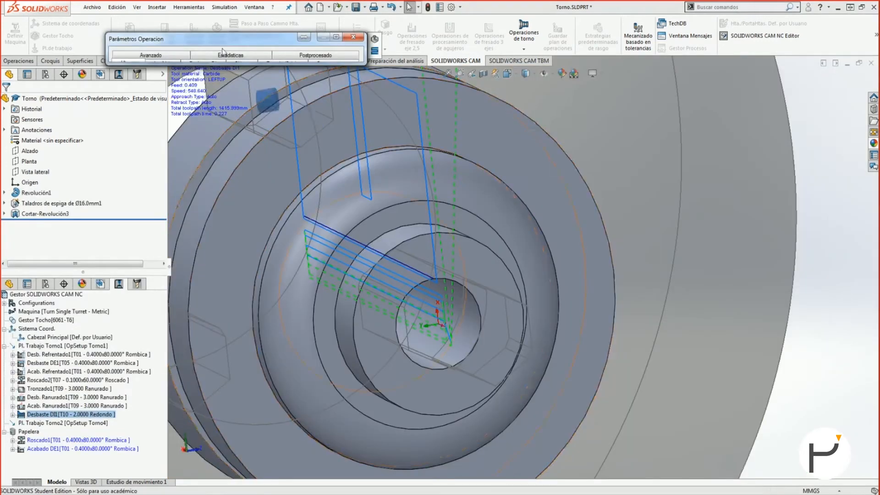
Switch the Desbaste DI1 machining type to axial passes (Pas. axial) and set its exit length (Salida) to 0.1 mm
{"action": "left_click", "coordinate": [176, 56]}
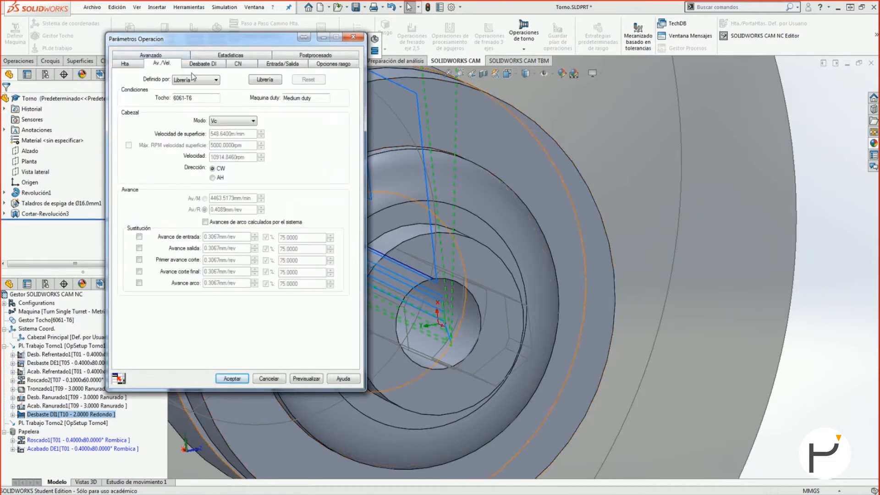
{"action": "left_click", "coordinate": [197, 63]}
{"action": "left_click", "coordinate": [136, 85]}
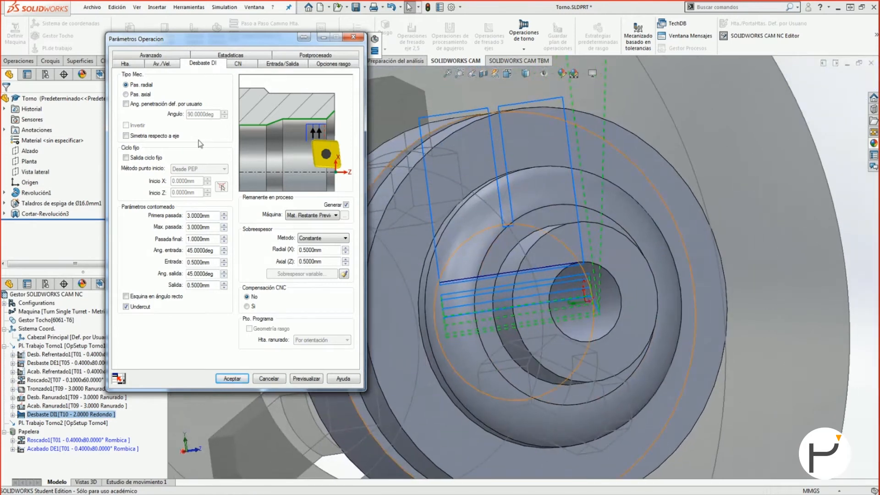
{"action": "left_click", "coordinate": [142, 95]}
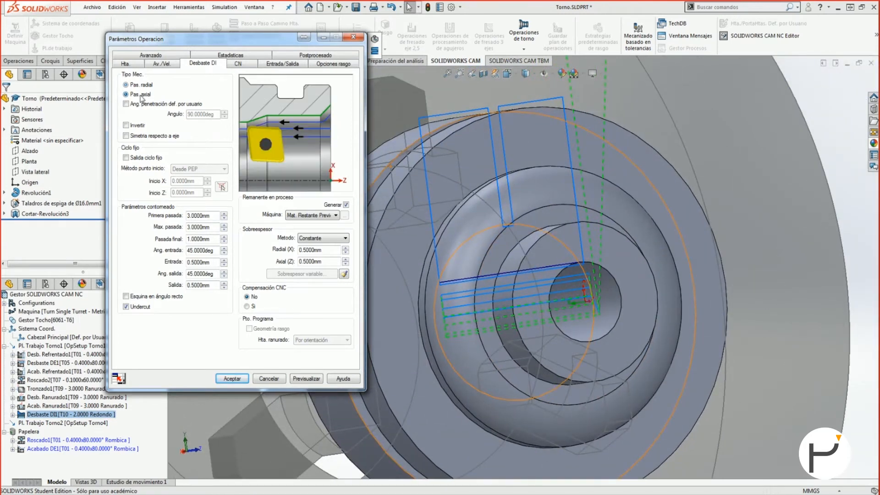
{"action": "left_click", "coordinate": [140, 86]}
{"action": "left_click", "coordinate": [145, 95]}
{"action": "mouse_move", "coordinate": [207, 215]}
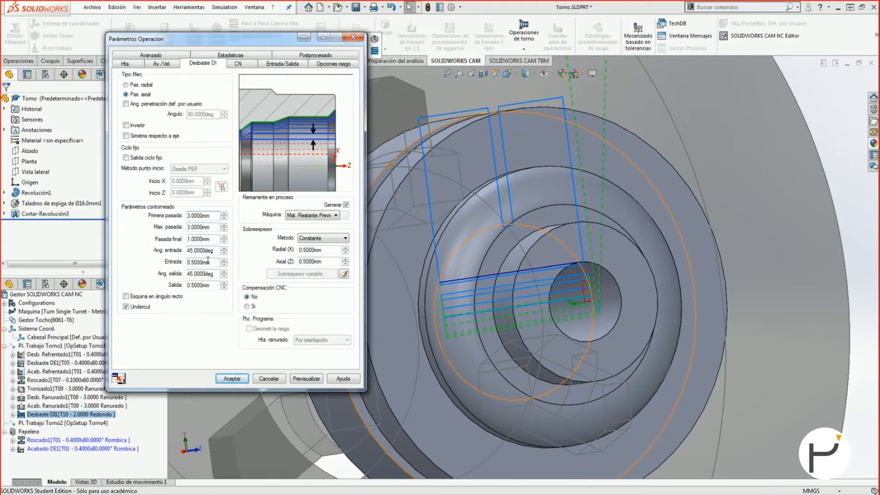
{"action": "double_click", "coordinate": [217, 289]}
{"action": "type", "text": "0.1"}
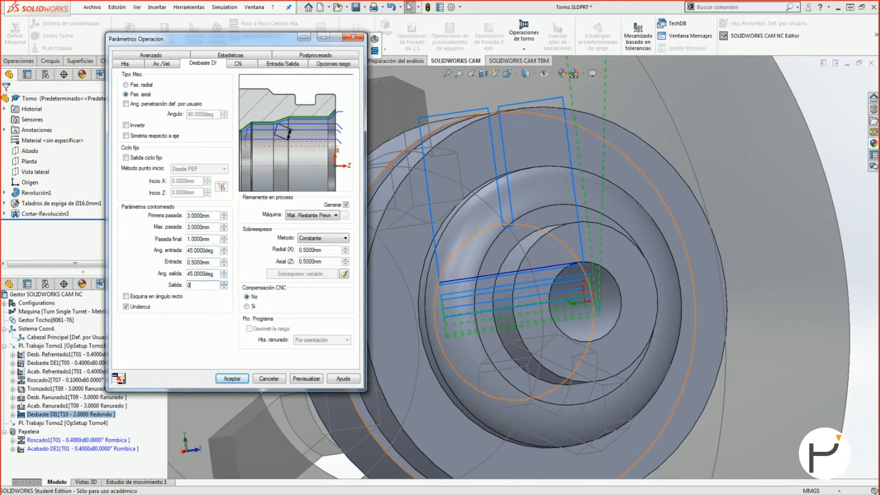
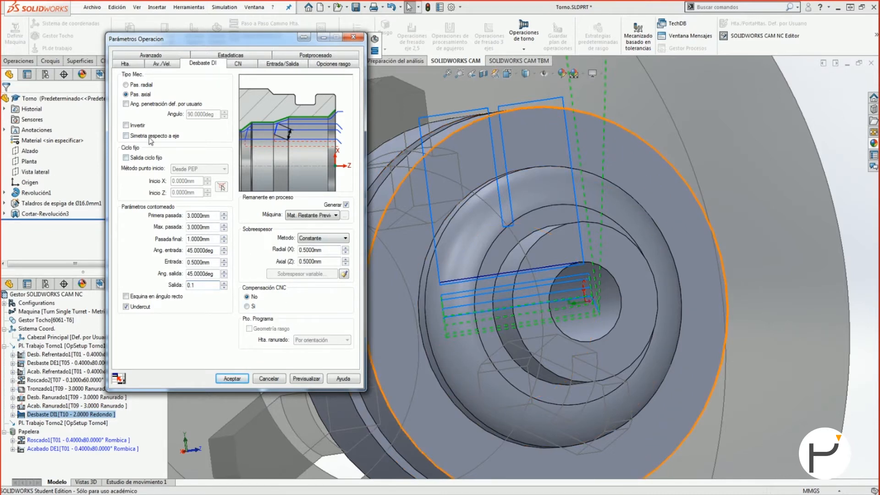
Review the NC, entry/exit and feature option settings, and allow clamp avoidance (Evitación amarre) for Desbaste DI1
{"action": "left_click", "coordinate": [247, 66]}
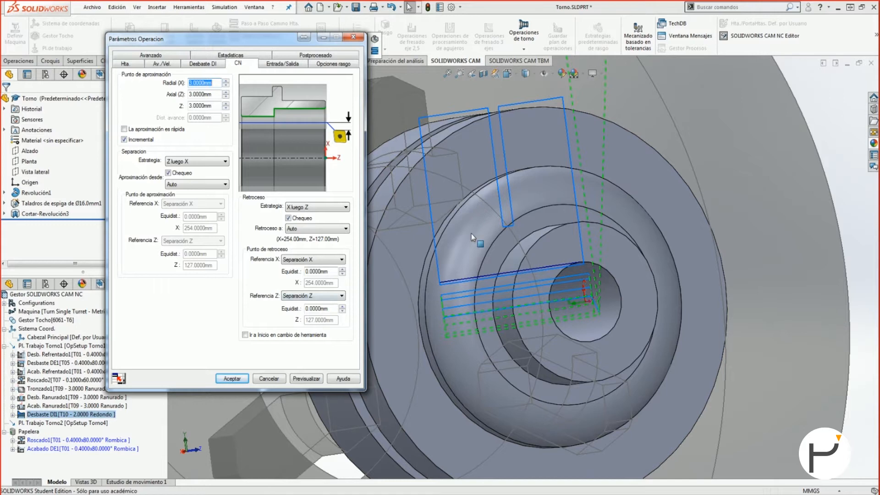
{"action": "left_click", "coordinate": [288, 65]}
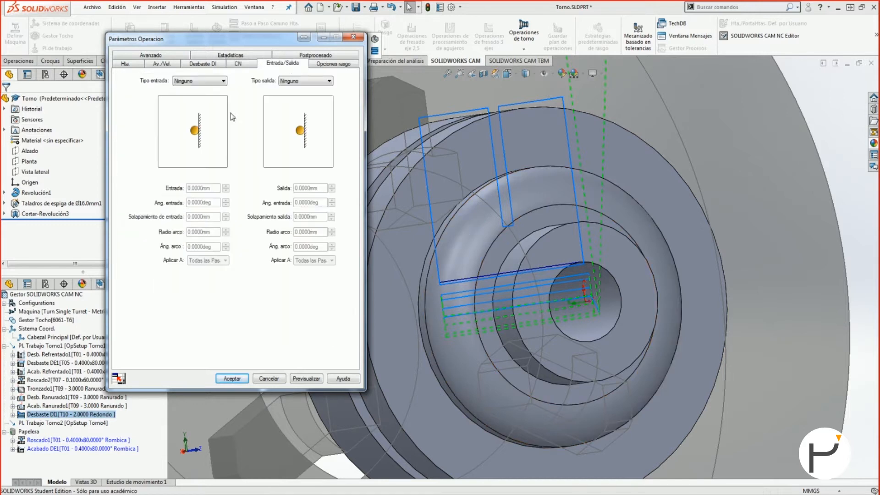
{"action": "left_click", "coordinate": [321, 65]}
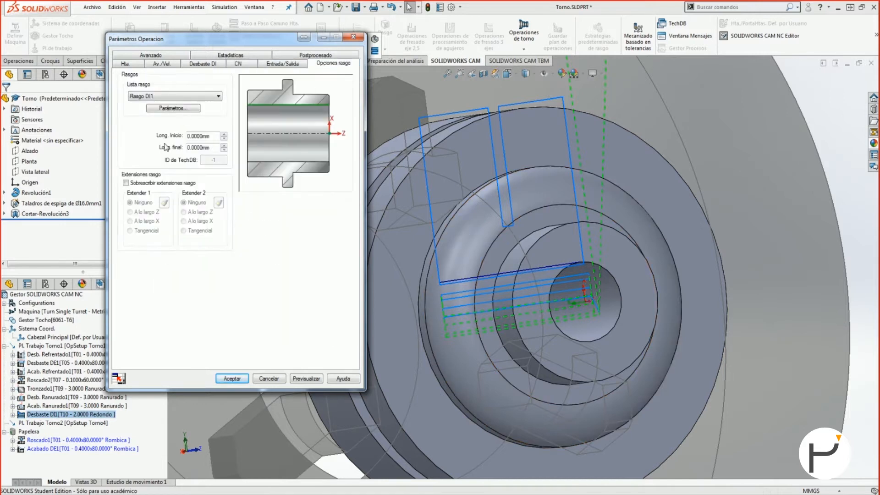
{"action": "left_click", "coordinate": [146, 57]}
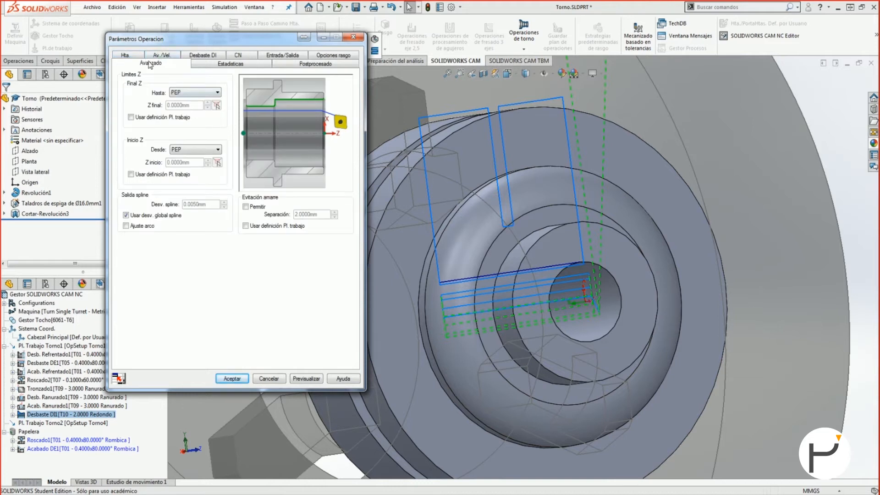
{"action": "left_click", "coordinate": [264, 208]}
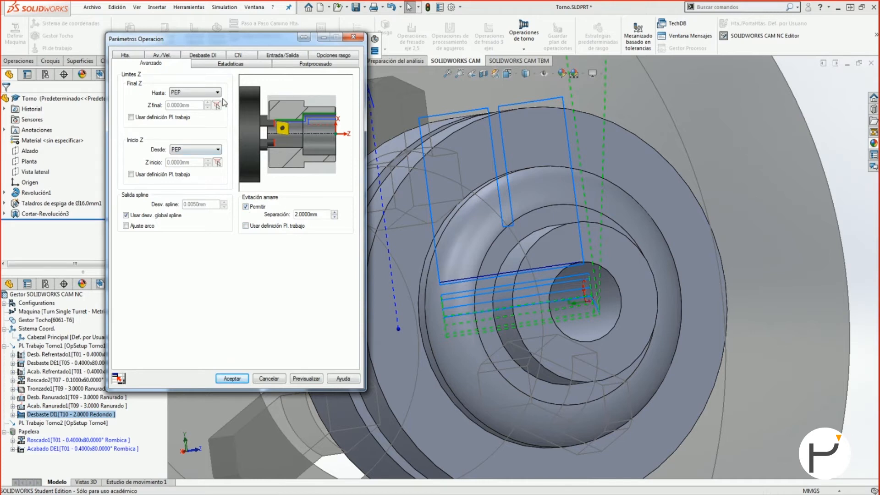
Check the roughing pass and NC approach settings, and preview the updated Desbaste DI1 toolpath in the bore
{"action": "left_click", "coordinate": [201, 55]}
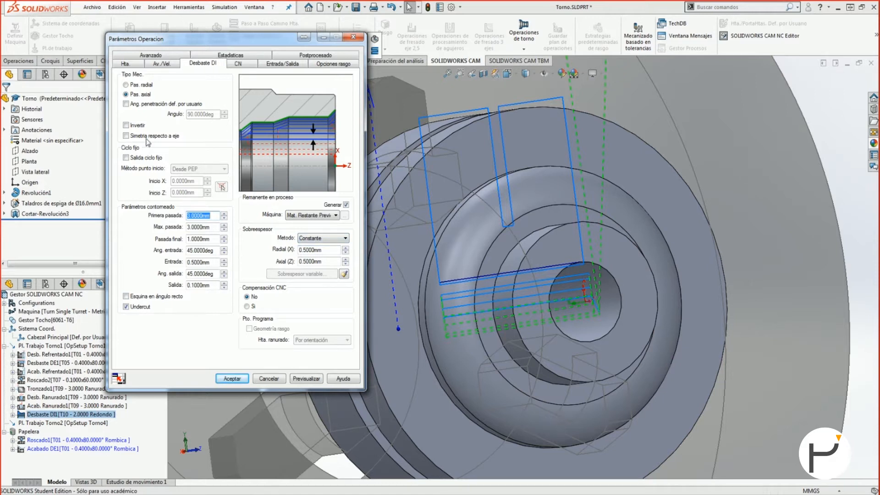
{"action": "left_click", "coordinate": [242, 65]}
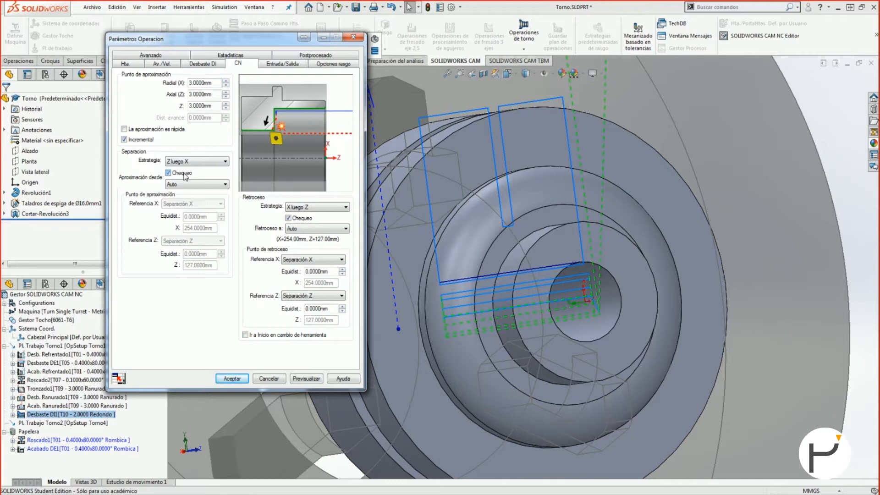
{"action": "left_click", "coordinate": [301, 379]}
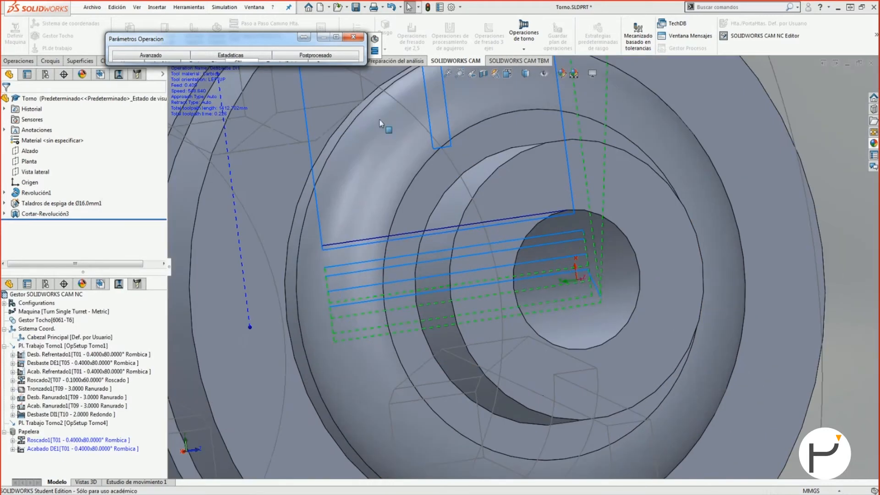
{"action": "left_click", "coordinate": [339, 37]}
Set the round-insert tool holder's shank width and shank thickness to 2 mm
{"action": "left_click", "coordinate": [161, 64]}
{"action": "left_click", "coordinate": [124, 63]}
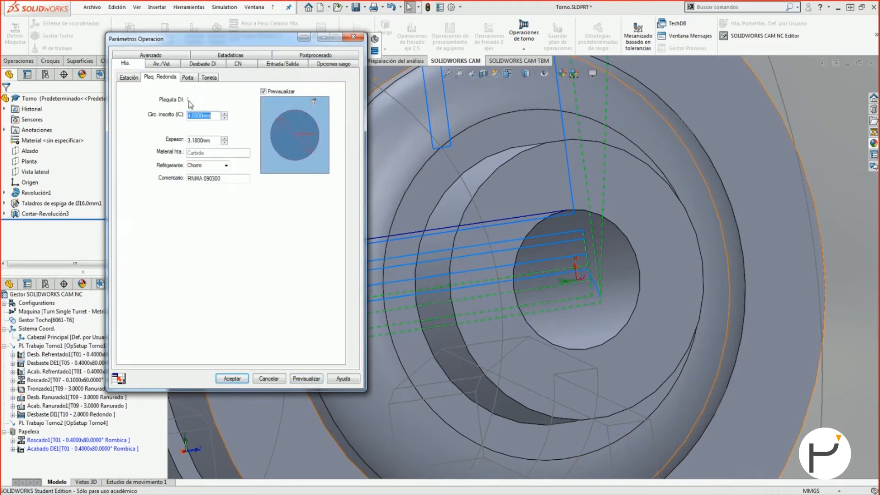
{"action": "left_click", "coordinate": [188, 78]}
{"action": "double_click", "coordinate": [207, 106]}
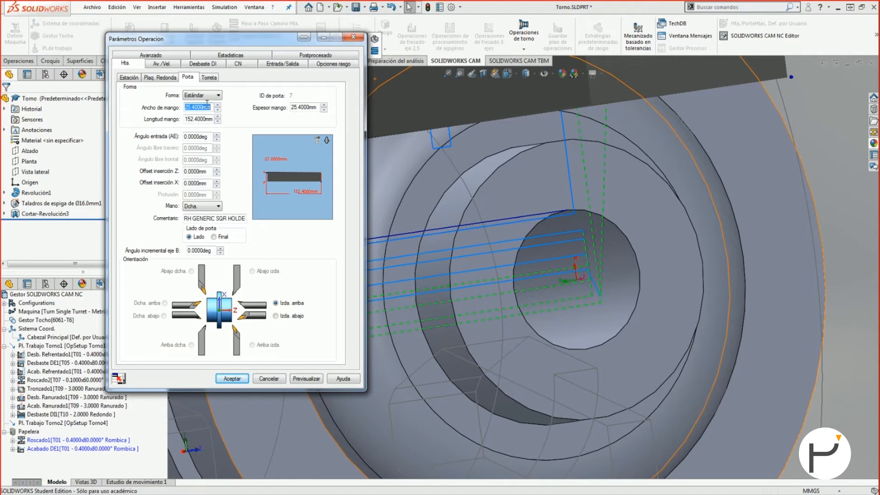
{"action": "type", "text": "2"}
{"action": "key", "text": "Tab"}
{"action": "double_click", "coordinate": [303, 107]}
{"action": "type", "text": "2"}
{"action": "key", "text": "Tab"}
Preview Desbaste DI1 with the slimmer holder, simulate it, and inspect the tool against the bore
{"action": "left_click", "coordinate": [306, 378]}
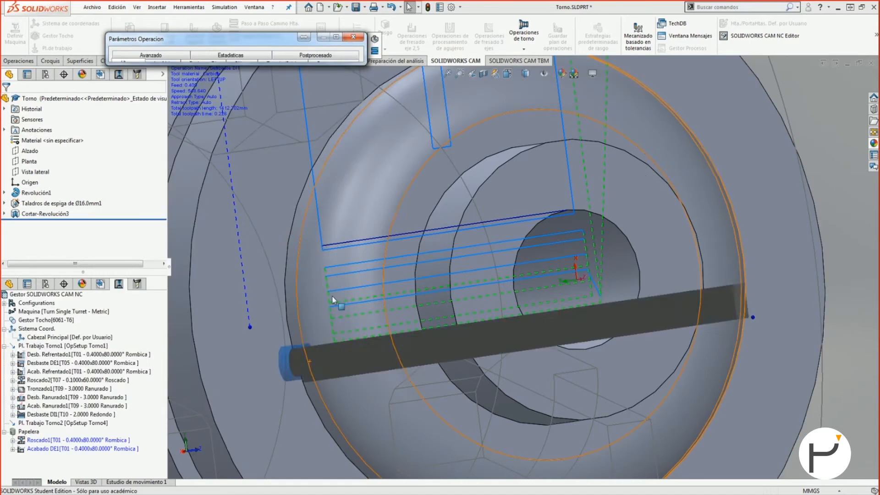
{"action": "left_click", "coordinate": [375, 40]}
{"action": "left_click", "coordinate": [59, 295]}
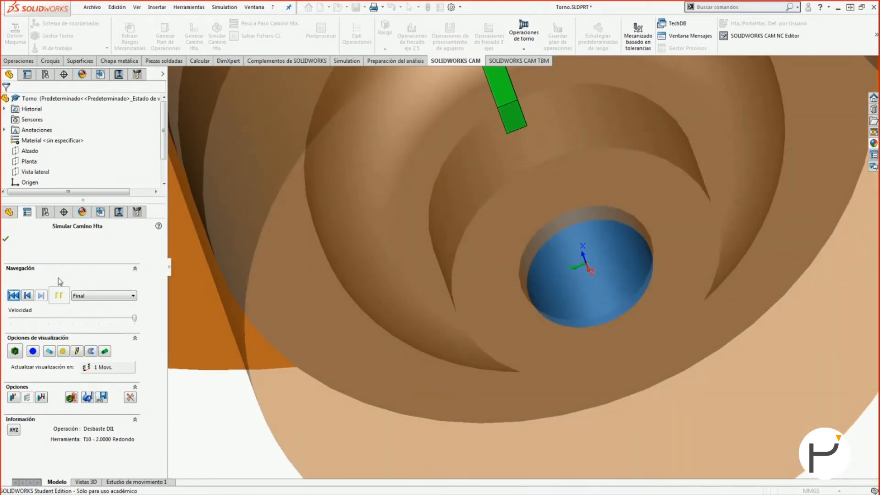
{"action": "left_click", "coordinate": [6, 239]}
{"action": "middle_click_drag", "start_coordinate": [638, 251], "coordinate": [585, 265]}
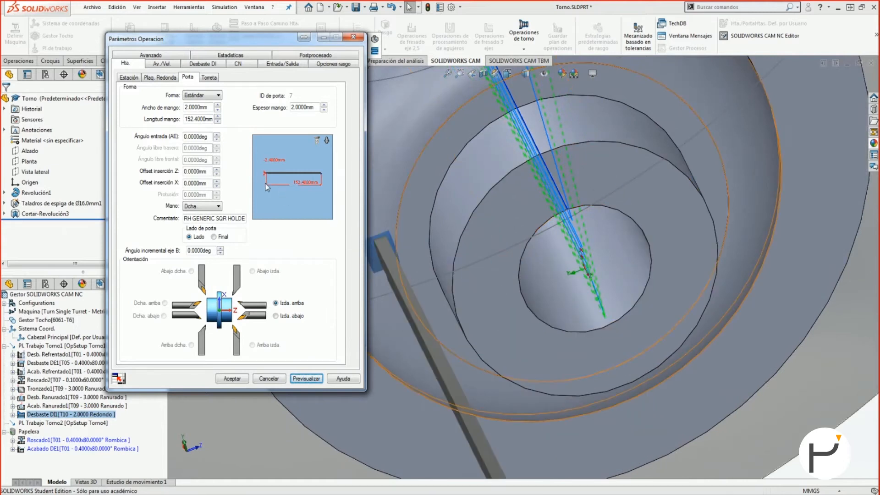
Switch the Desbaste DI1 machining type to radial passes (Pas. radial) and preview the new toolpath in the bore
{"action": "middle_click_drag", "start_coordinate": [530, 216], "coordinate": [559, 236]}
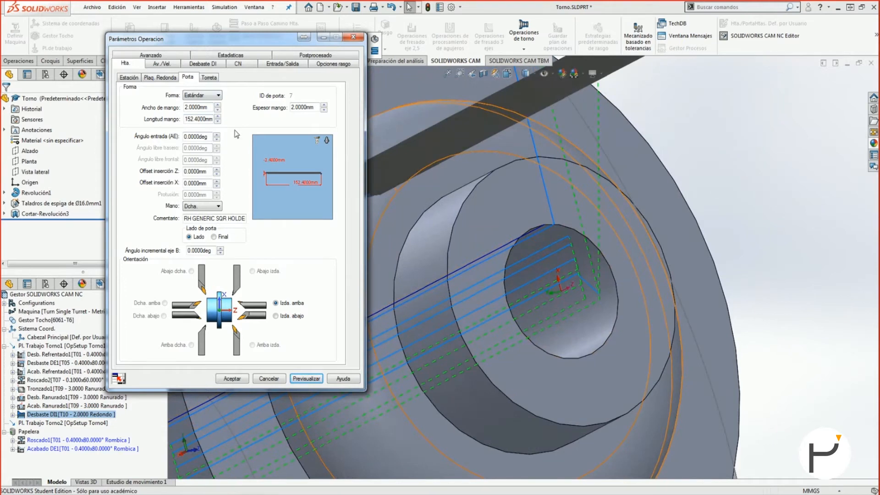
{"action": "left_click", "coordinate": [200, 64]}
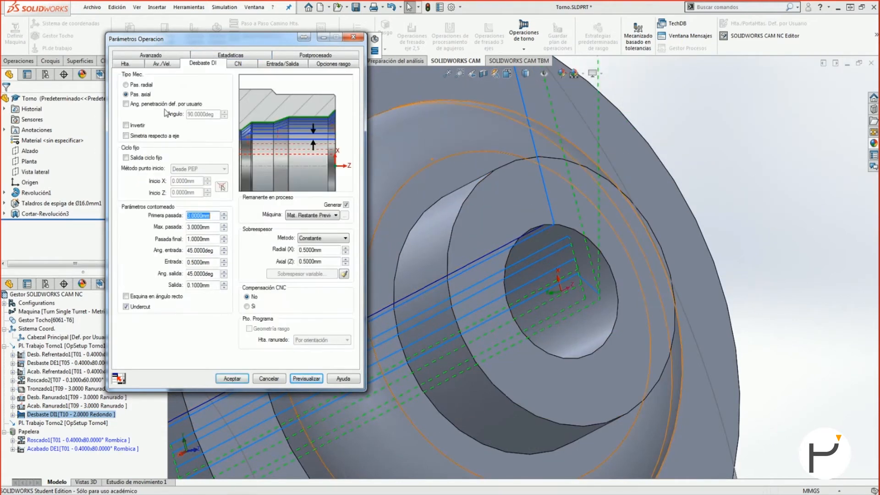
{"action": "left_click", "coordinate": [150, 85]}
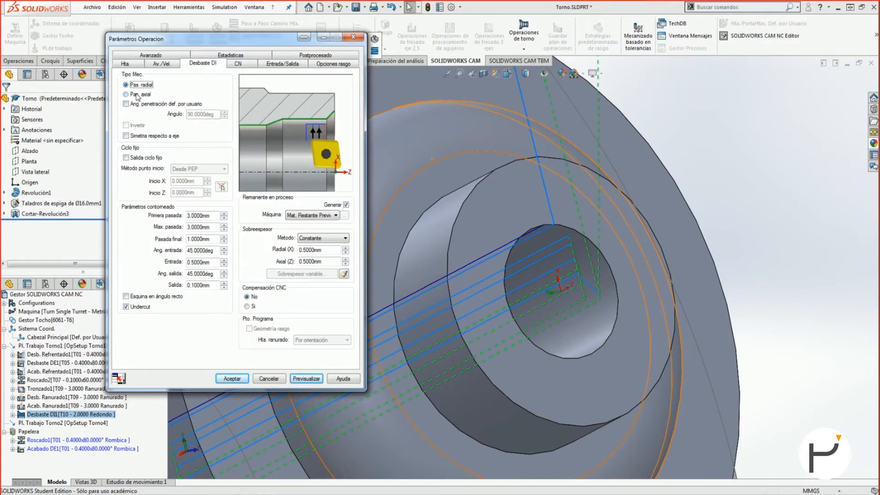
{"action": "left_click", "coordinate": [306, 379]}
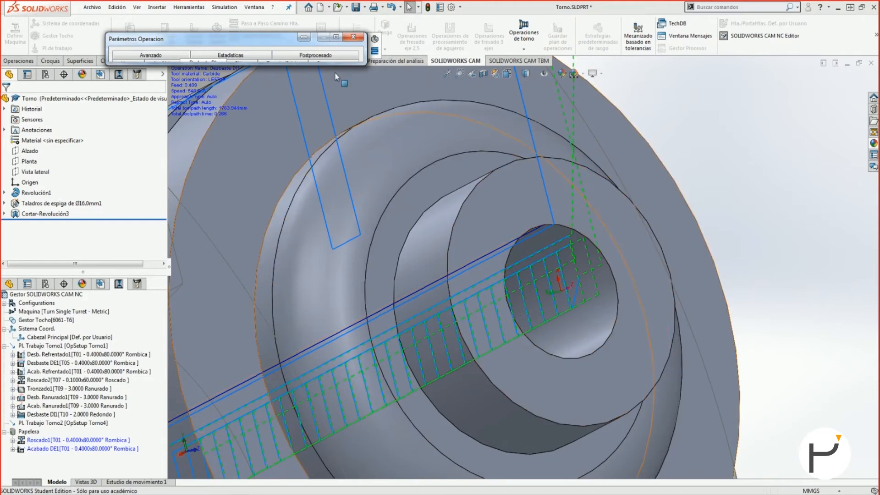
Simulate Desbaste DI1 with the radial passes at reduced speed, watching the tool inside the bore
{"action": "left_click", "coordinate": [353, 38]}
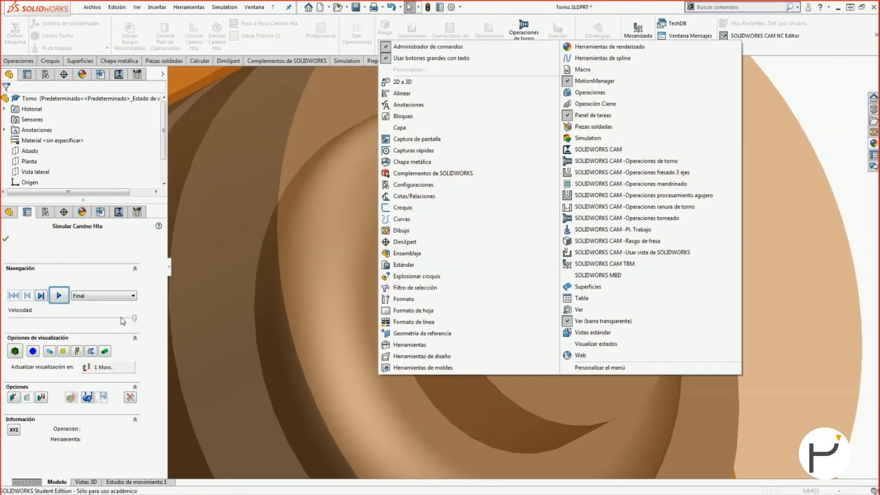
{"action": "left_click", "coordinate": [123, 321]}
{"action": "left_click_drag", "start_coordinate": [134, 318], "coordinate": [90, 318]}
{"action": "left_click", "coordinate": [58, 296]}
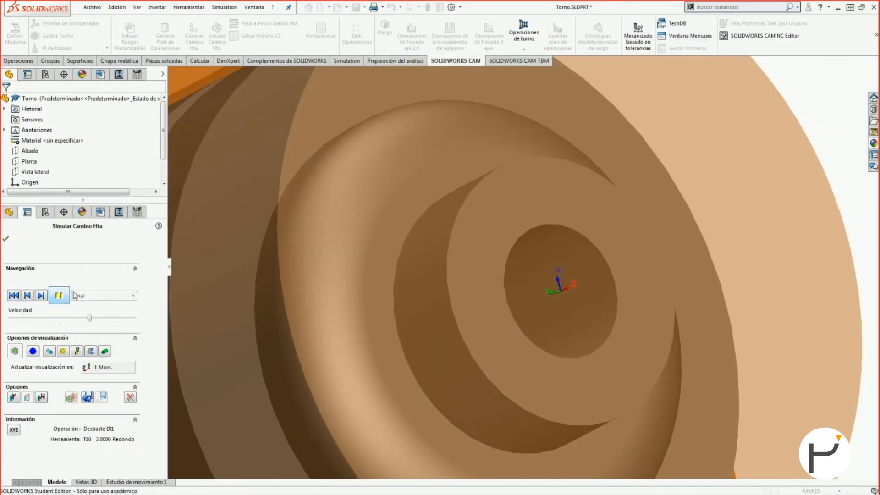
{"action": "left_click_drag", "start_coordinate": [90, 320], "coordinate": [100, 321]}
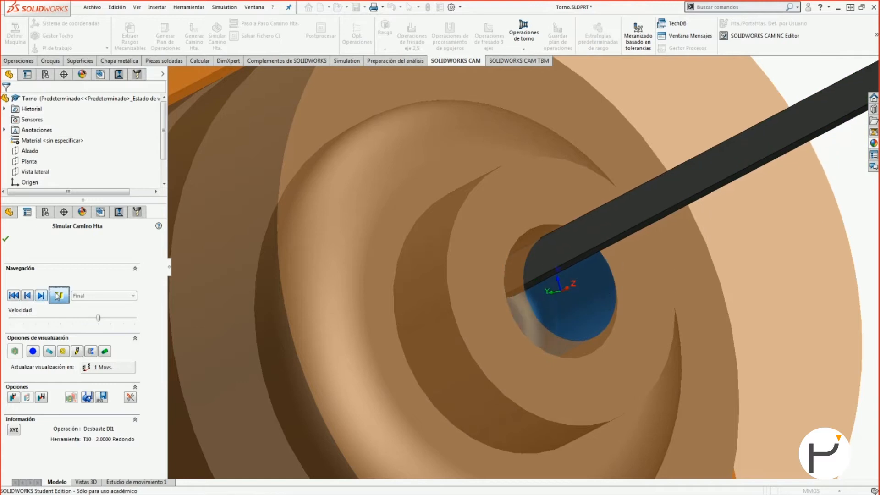
{"action": "left_click", "coordinate": [5, 239]}
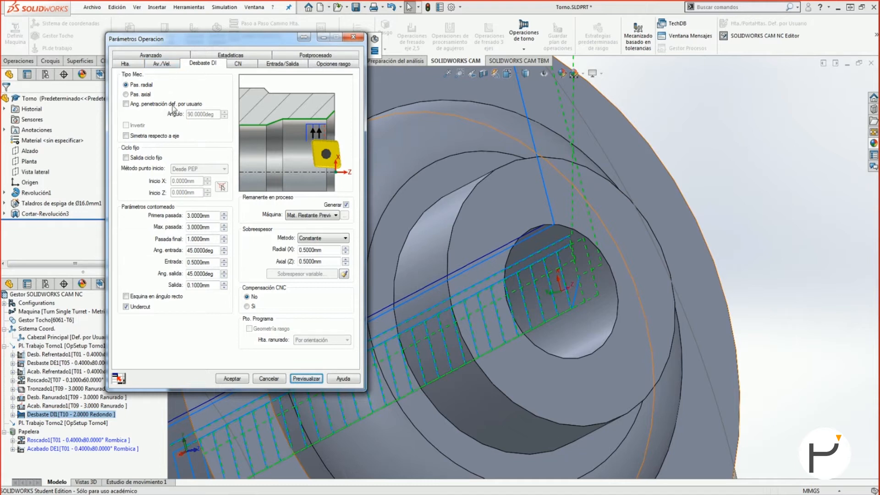
Try a user-defined penetration angle of 45° for the Desbaste DI1 passes and preview the toolpath
{"action": "left_click", "coordinate": [161, 94]}
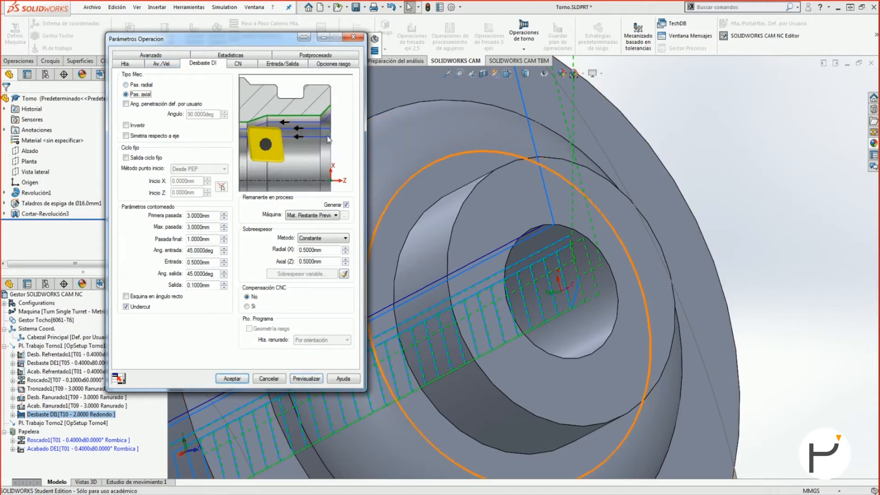
{"action": "left_click", "coordinate": [164, 103]}
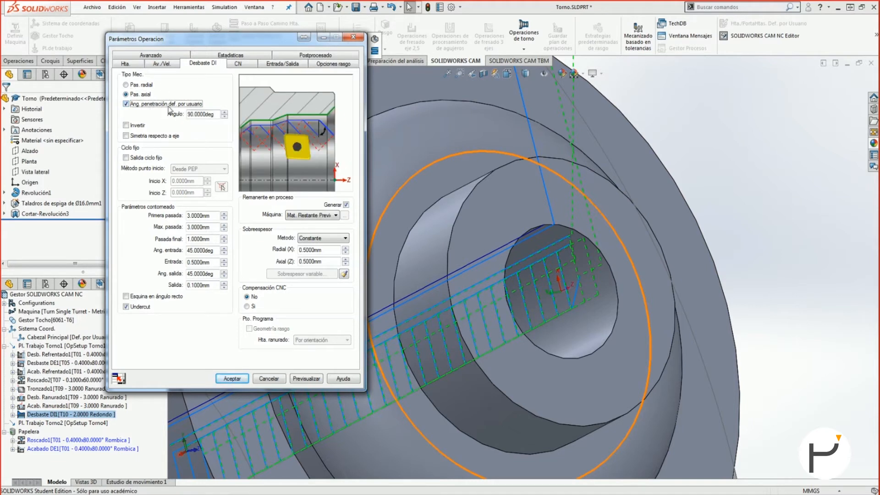
{"action": "key", "text": "Tab"}
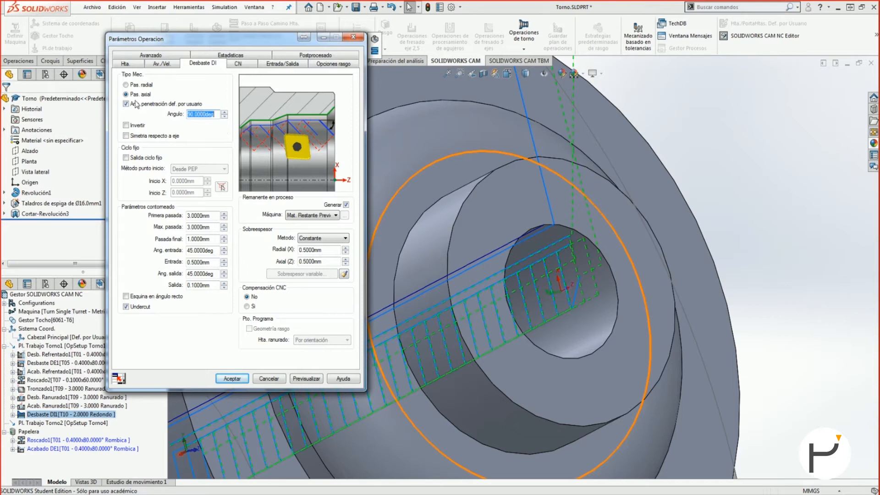
{"action": "type", "text": "4"}
{"action": "left_click", "coordinate": [314, 379]}
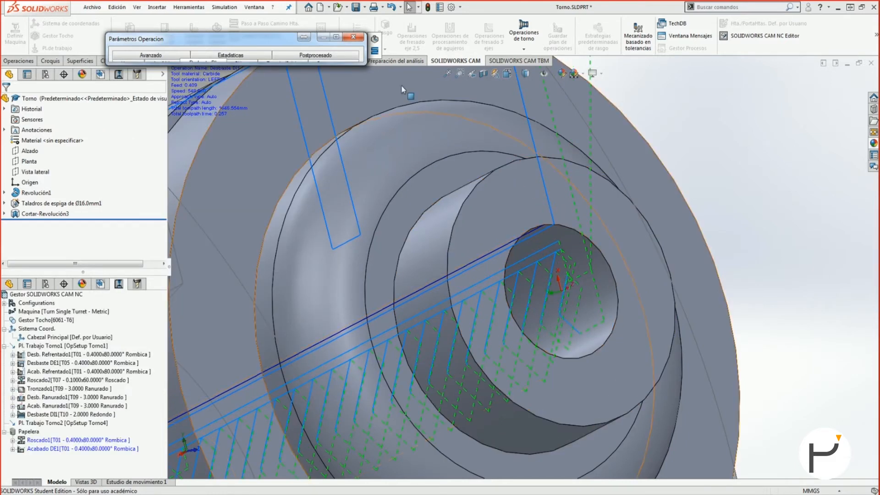
Simulate Desbaste DI1 with the angled passes, and turn off the user-defined penetration angle
{"action": "left_click", "coordinate": [375, 40]}
{"action": "left_click", "coordinate": [64, 296]}
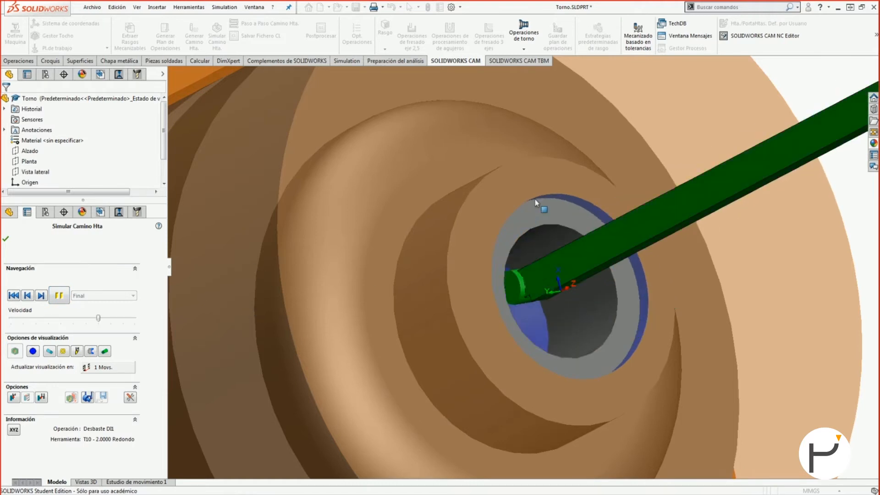
{"action": "left_click", "coordinate": [6, 238]}
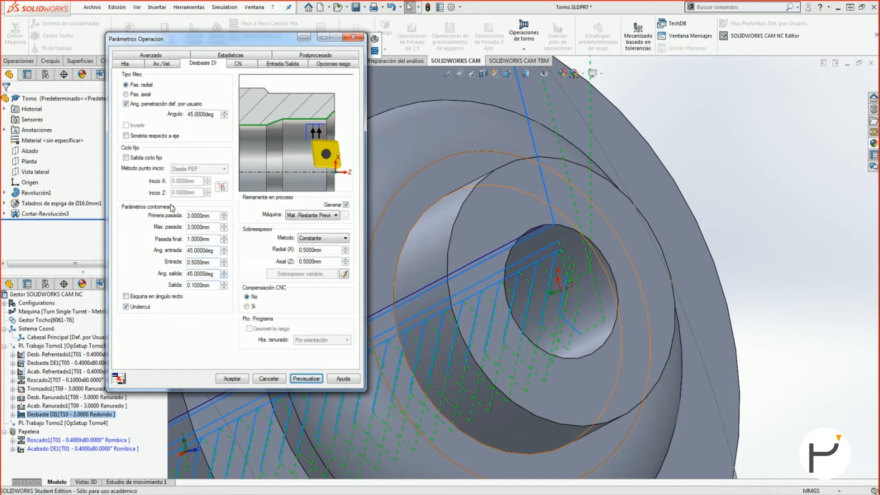
{"action": "left_click", "coordinate": [141, 105]}
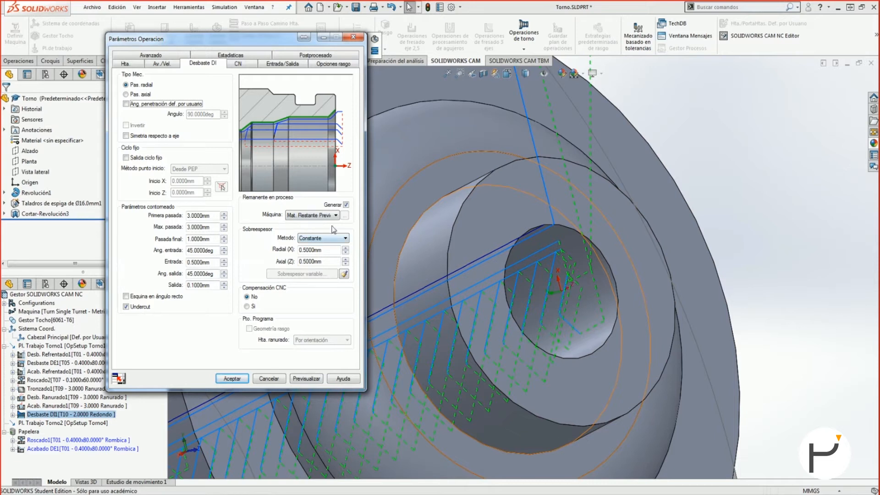
Look through the rest-material sources and try the Variable allowance method, returning the Sobreespesor method to Constante
{"action": "left_click", "coordinate": [307, 215]}
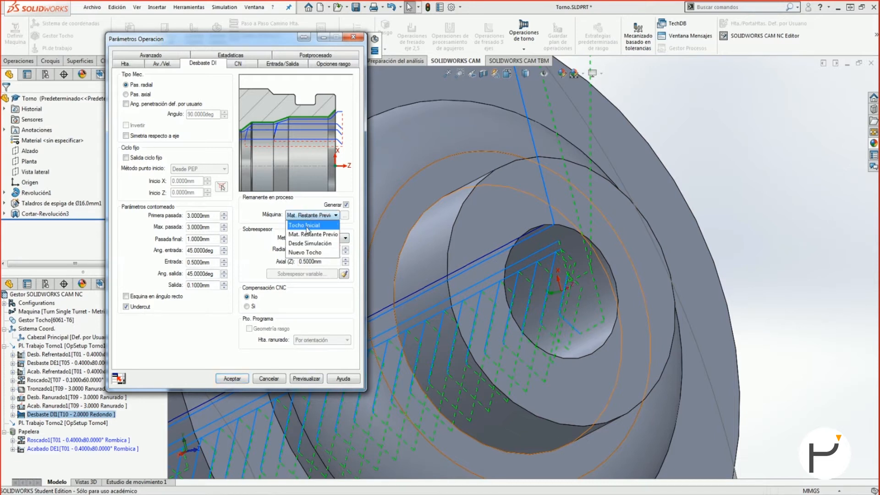
{"action": "left_click", "coordinate": [273, 220]}
{"action": "left_click", "coordinate": [328, 239]}
{"action": "left_click", "coordinate": [322, 257]}
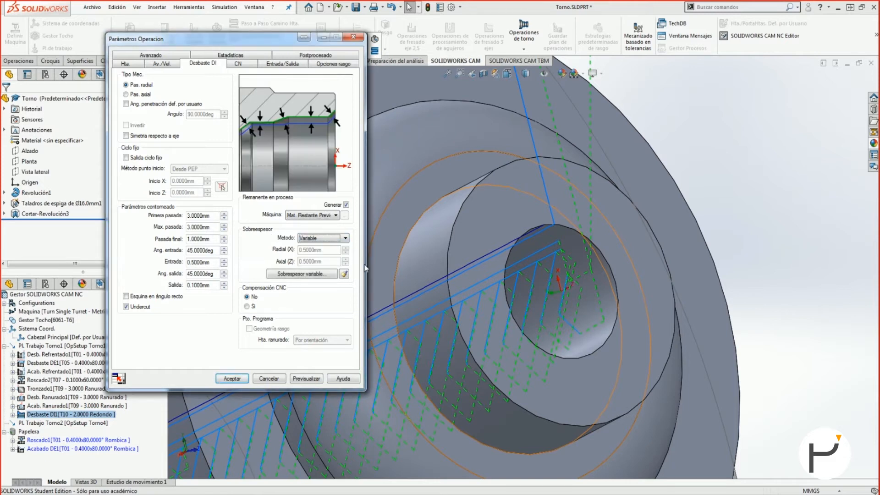
{"action": "left_click", "coordinate": [323, 238]}
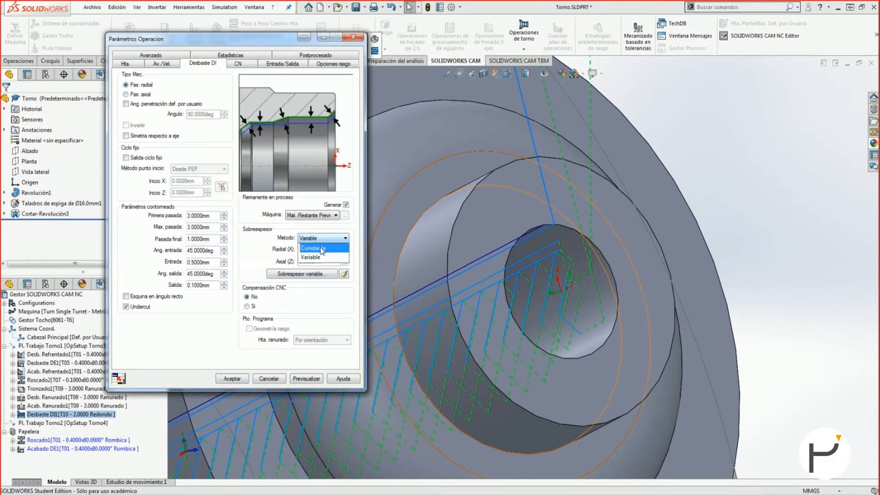
{"action": "left_click", "coordinate": [320, 246]}
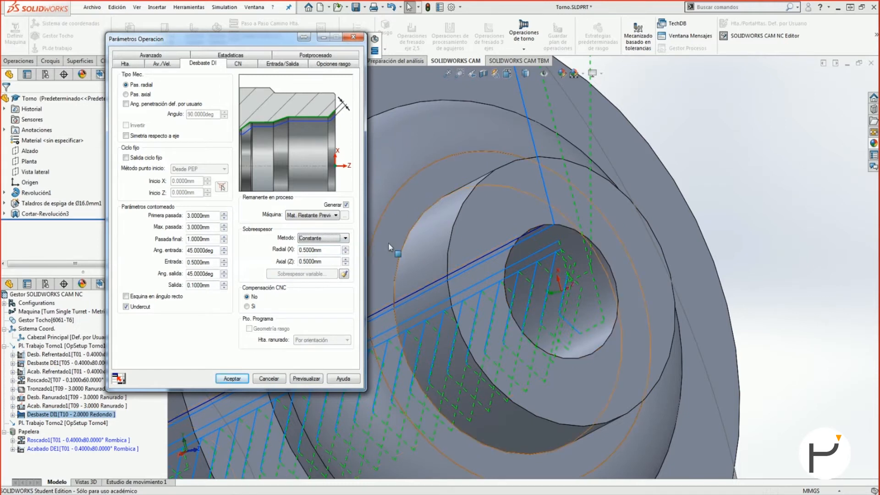
Review the approach-point distances in the NC settings, and the entry/exit, feature option and advanced settings for Desbaste DI1
{"action": "left_click", "coordinate": [237, 64]}
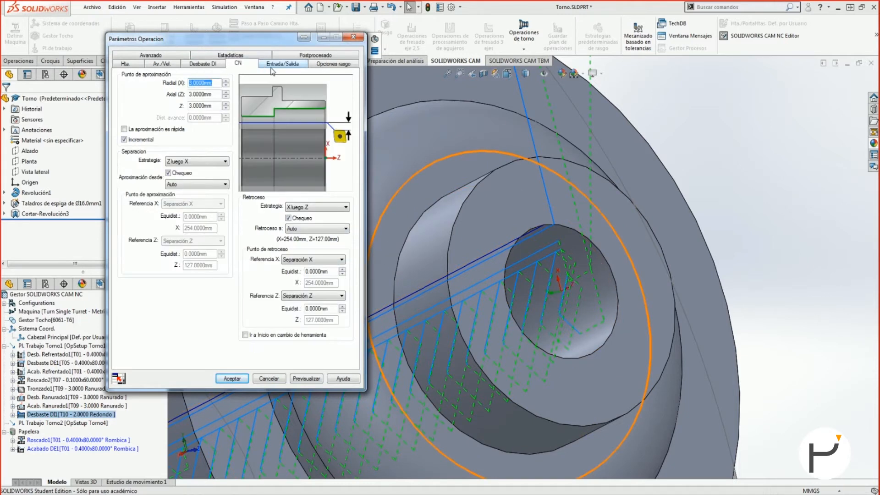
{"action": "left_click", "coordinate": [208, 83]}
{"action": "left_click", "coordinate": [209, 107]}
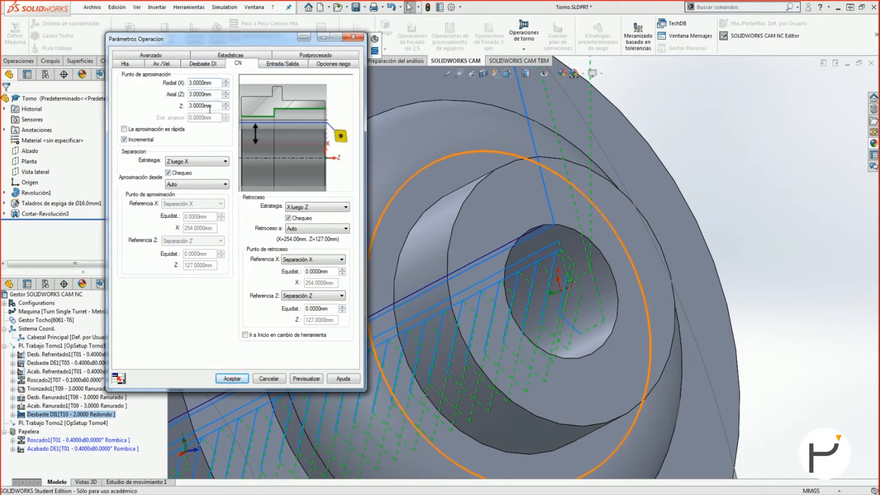
{"action": "left_click", "coordinate": [212, 83]}
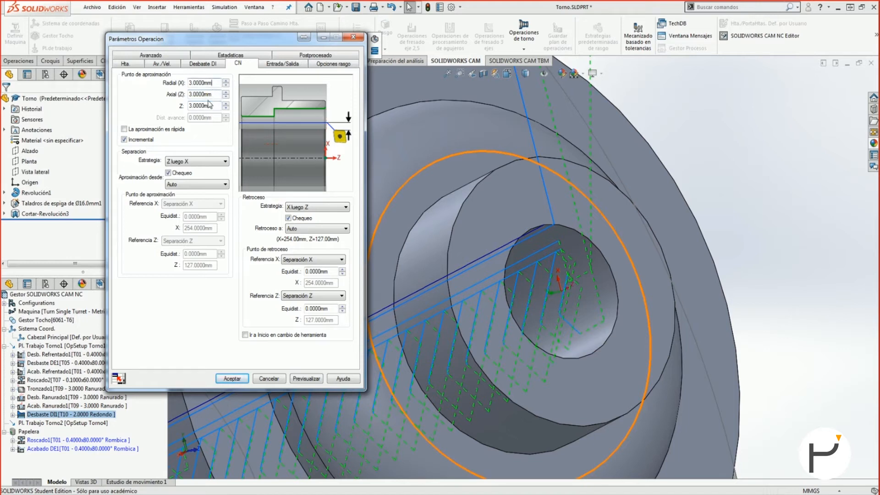
{"action": "left_click", "coordinate": [208, 95]}
{"action": "left_click", "coordinate": [295, 68]}
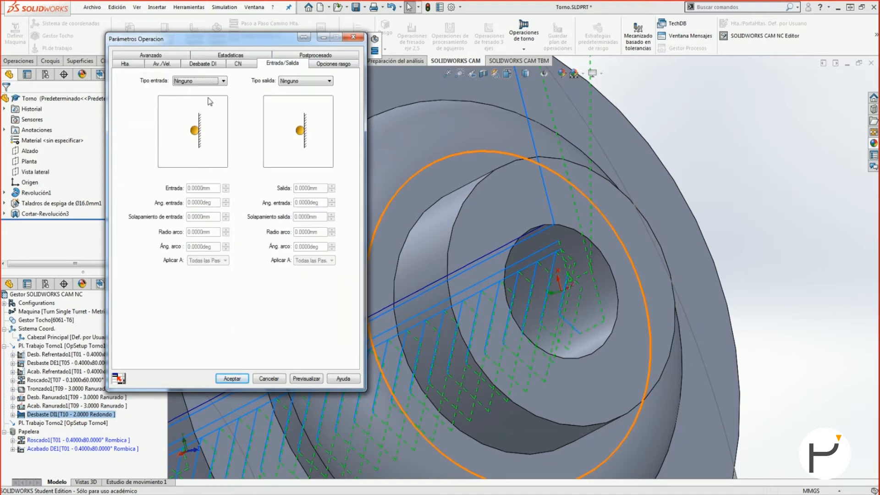
{"action": "left_click", "coordinate": [332, 65]}
{"action": "left_click", "coordinate": [167, 55]}
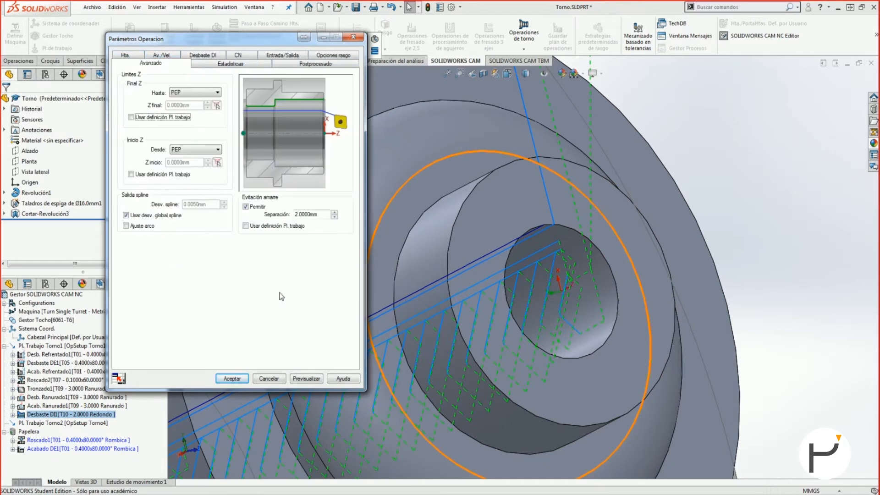
Accept the Desbaste DI1 parameters and display the operation's toolpath on the part
{"action": "left_click", "coordinate": [239, 378]}
{"action": "left_click", "coordinate": [430, 275]}
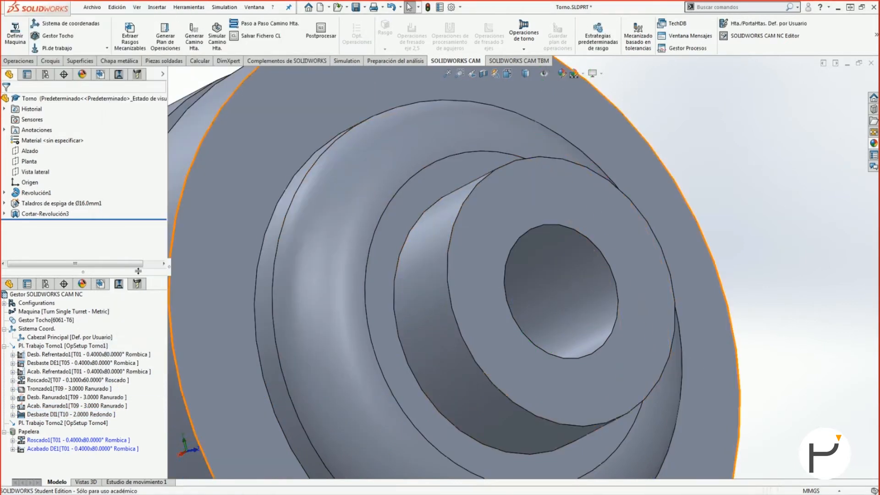
{"action": "left_click", "coordinate": [68, 415]}
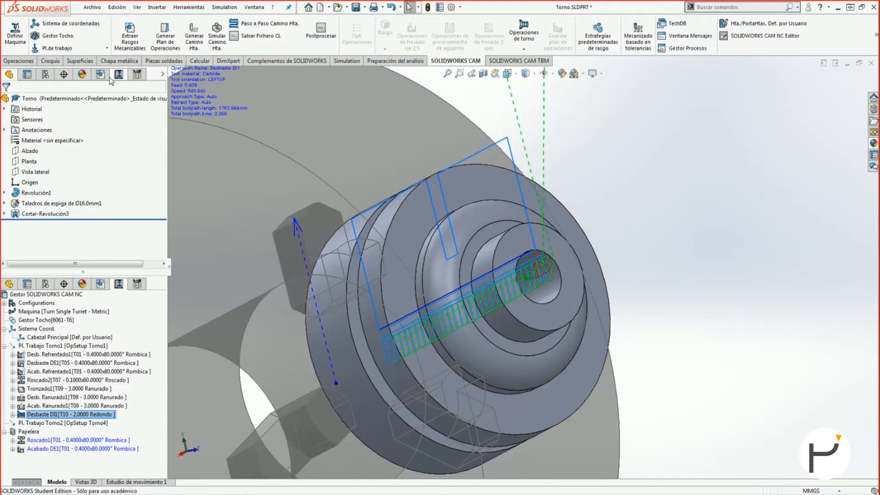
Insert an internal boring finish operation (Acabado DI) for the feature Rasgo DI1 in Pl. Trabajo Torno1
{"action": "left_click_drag", "start_coordinate": [83, 272], "coordinate": [83, 70]}
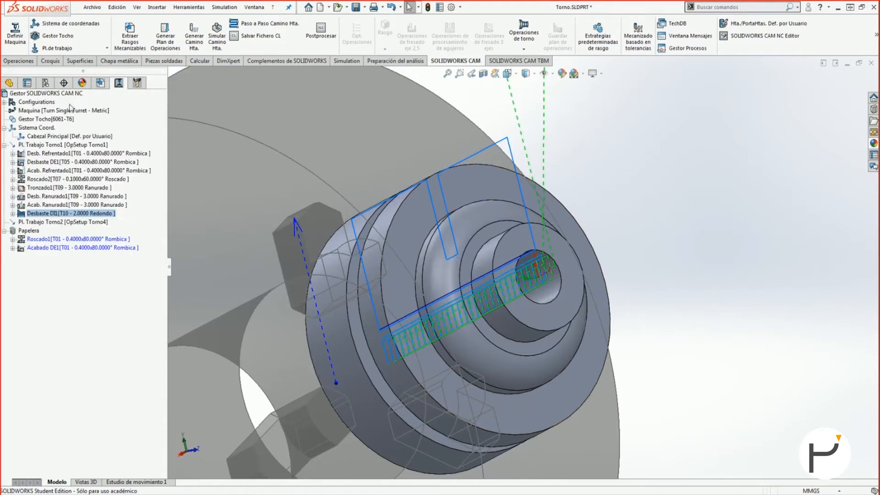
{"action": "left_click", "coordinate": [99, 84]}
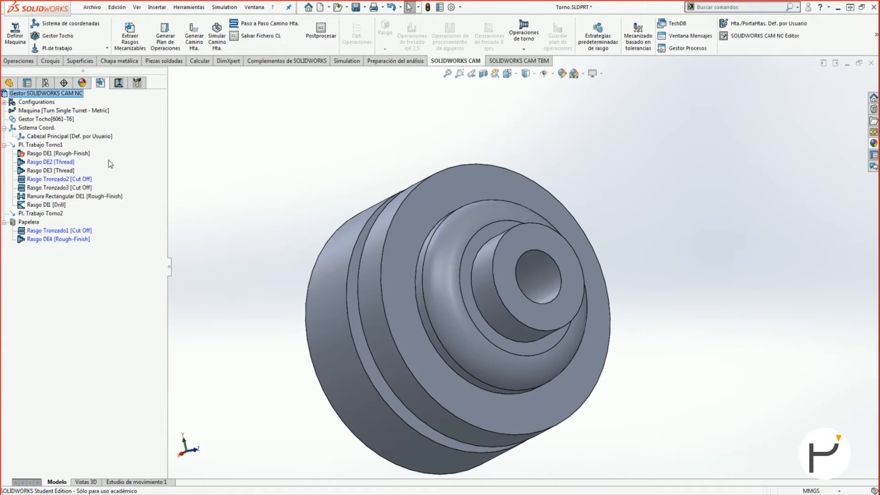
{"action": "right_click", "coordinate": [42, 204]}
{"action": "mouse_move", "coordinate": [123, 282]}
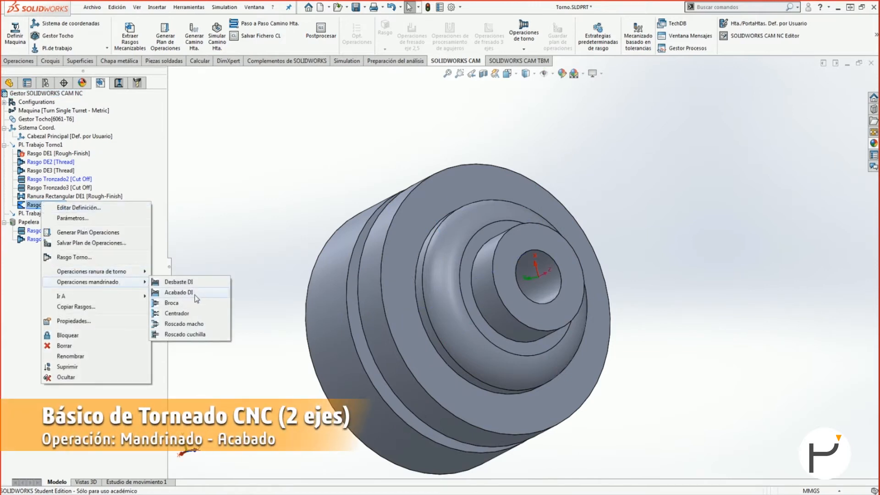
{"action": "left_click", "coordinate": [195, 295]}
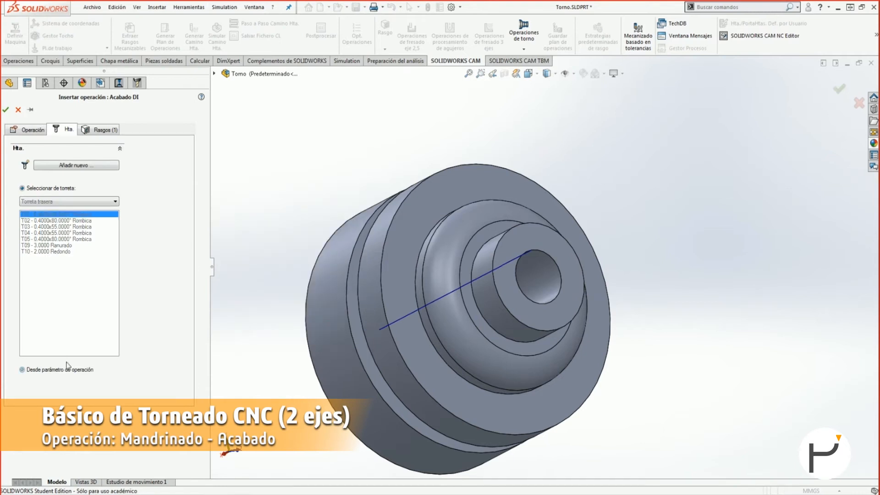
{"action": "left_click", "coordinate": [24, 130]}
{"action": "left_click", "coordinate": [6, 107]}
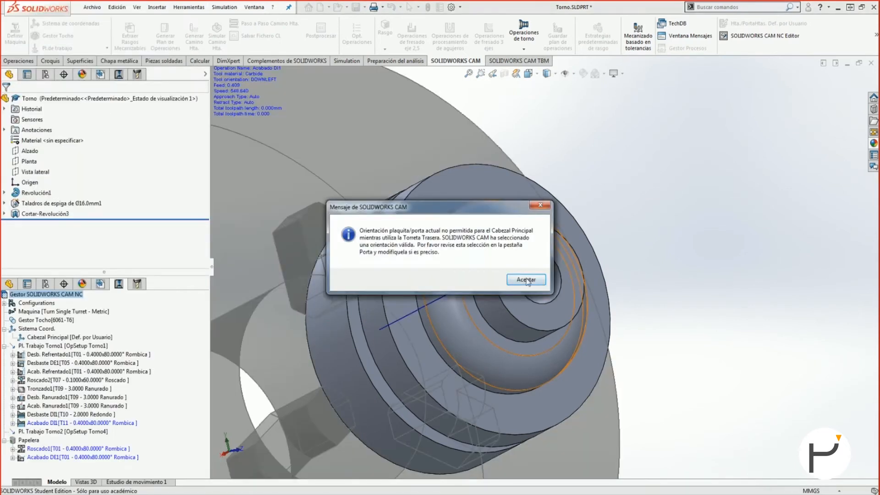
Try the Primero cara arriba, Primero cilindrar and Diámetro y longitud patterns for the Acabado DI1 finishing operation
{"action": "left_click", "coordinate": [526, 279]}
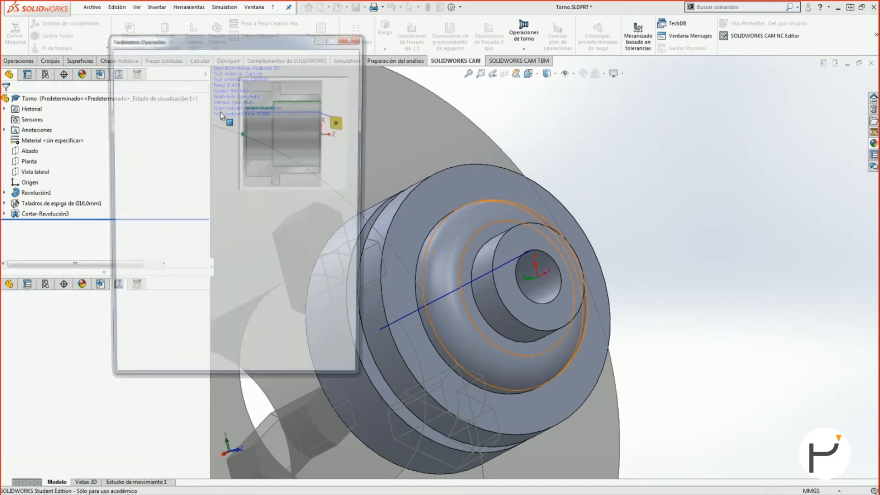
{"action": "left_click", "coordinate": [202, 55]}
{"action": "left_click", "coordinate": [209, 85]}
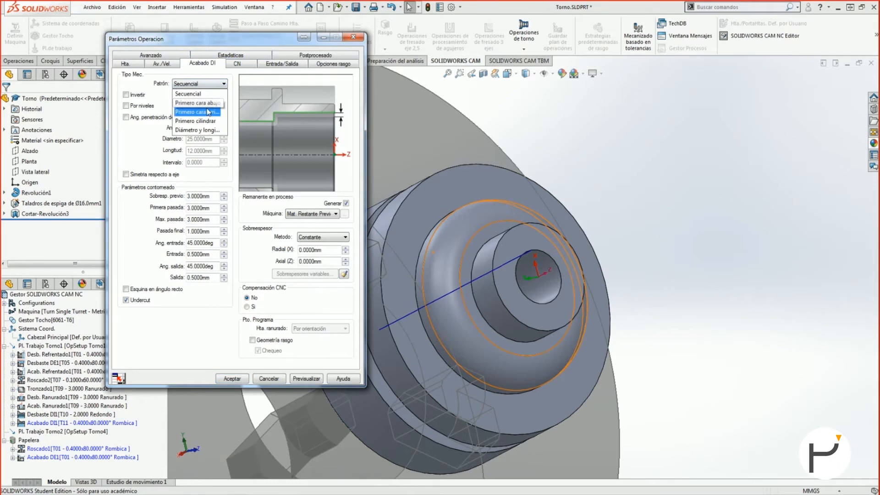
{"action": "left_click", "coordinate": [208, 112]}
{"action": "left_click", "coordinate": [206, 84]}
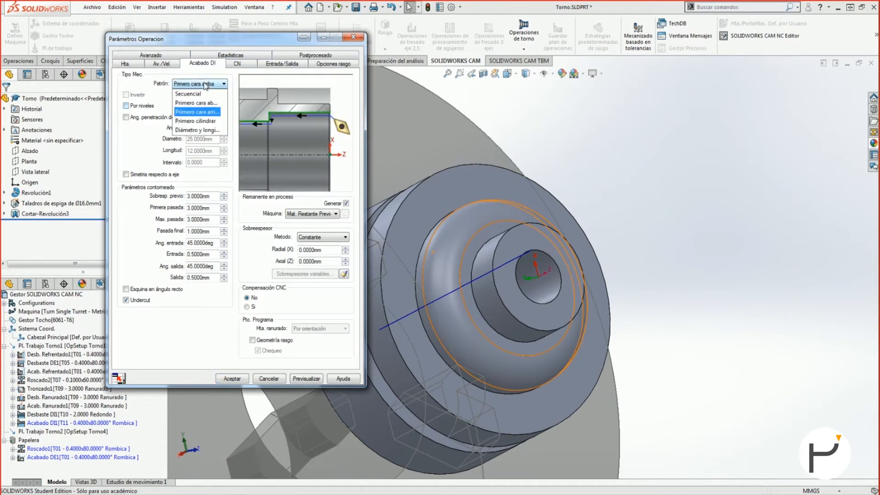
{"action": "left_click", "coordinate": [204, 121]}
{"action": "left_click", "coordinate": [208, 84]}
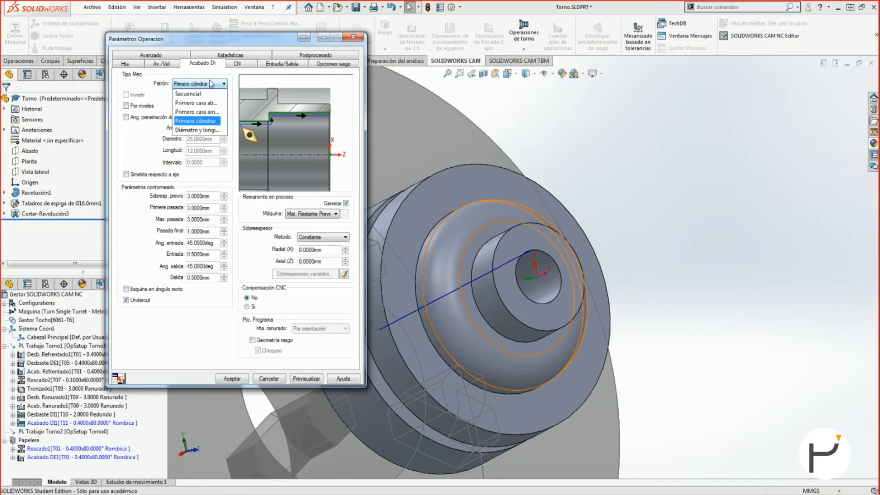
{"action": "left_click", "coordinate": [198, 130]}
Set the Acabado DI1 machining pattern to Primero cilindrar and enable machining by levels (Por niveles)
{"action": "left_click", "coordinate": [202, 83]}
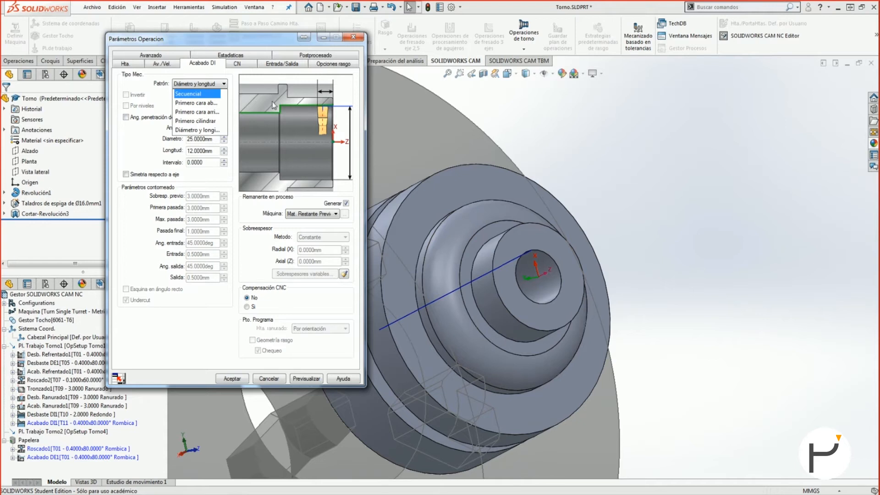
{"action": "left_click", "coordinate": [196, 120]}
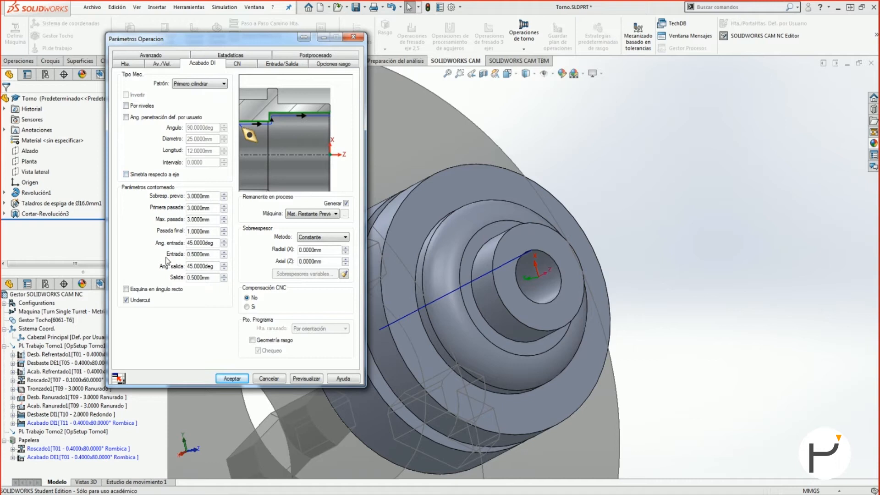
{"action": "left_click", "coordinate": [135, 105]}
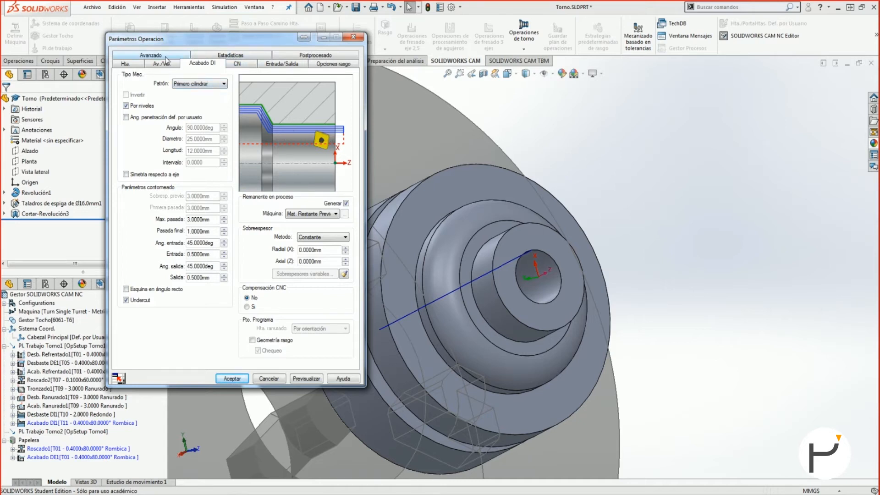
Review the NC, entry/exit and advanced settings of Acabado DI1, and accept the operation parameters
{"action": "left_click", "coordinate": [251, 65]}
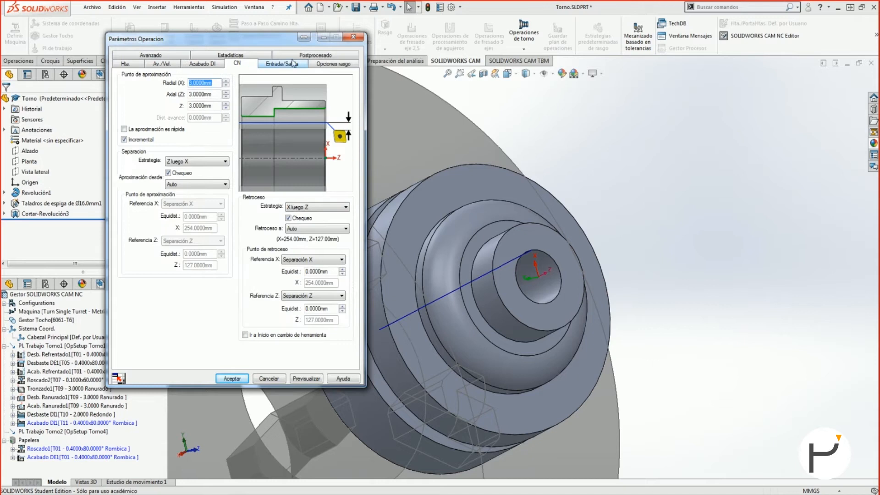
{"action": "left_click", "coordinate": [288, 64]}
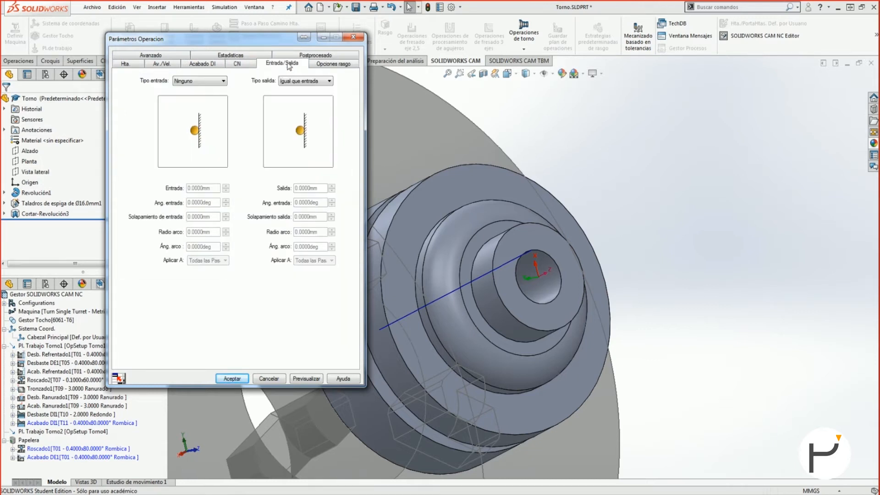
{"action": "left_click", "coordinate": [154, 55]}
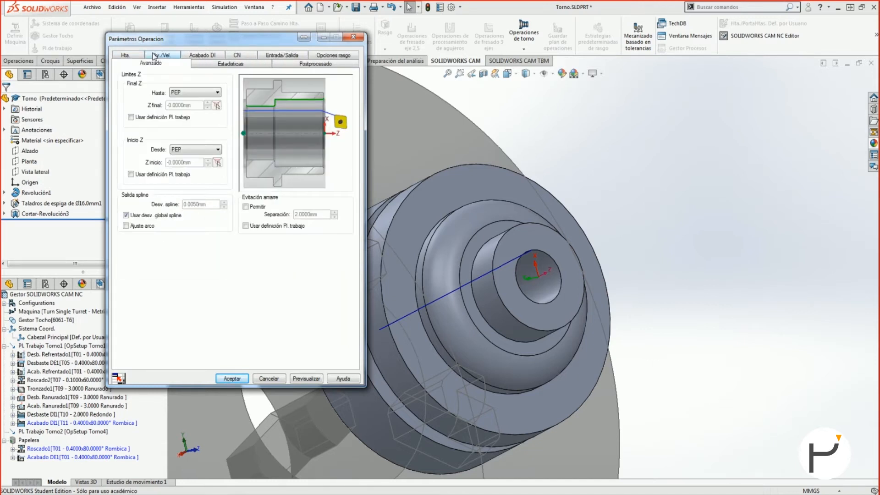
{"action": "left_click", "coordinate": [231, 379]}
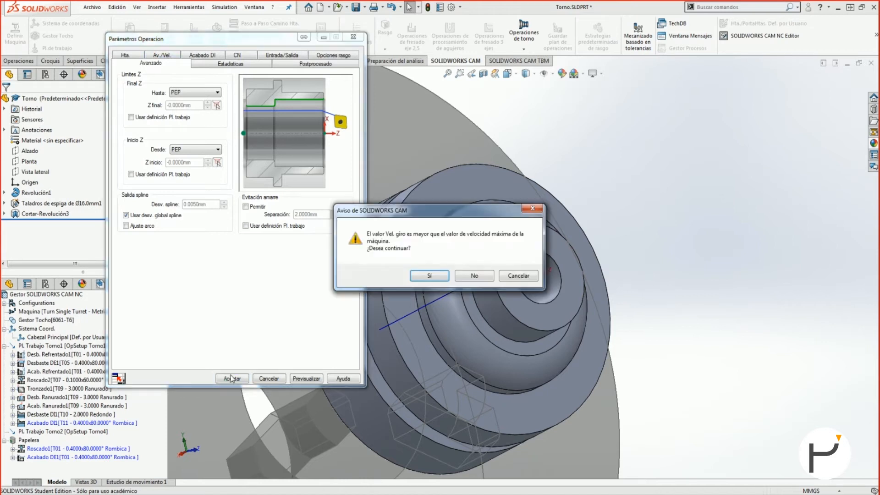
{"action": "left_click", "coordinate": [426, 276]}
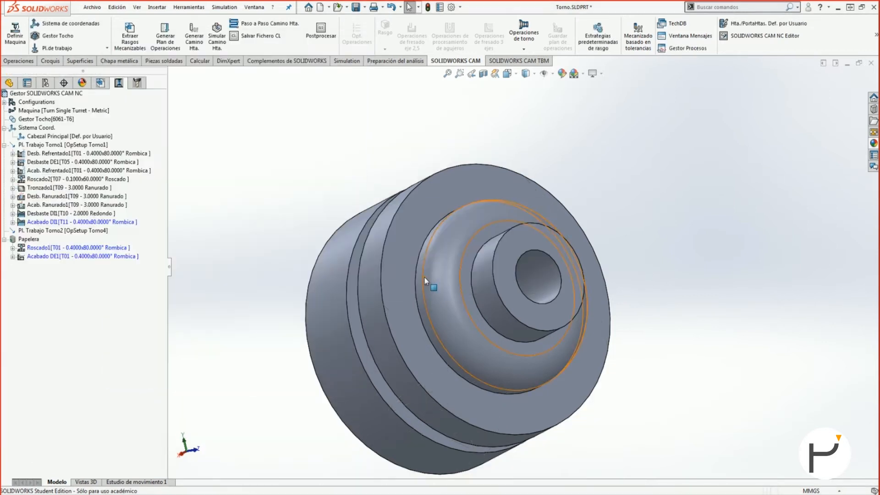
Insert a Broca drilling operation on the Rasgo DI1 drill feature using the default technology database parameters
{"action": "left_click", "coordinate": [100, 82]}
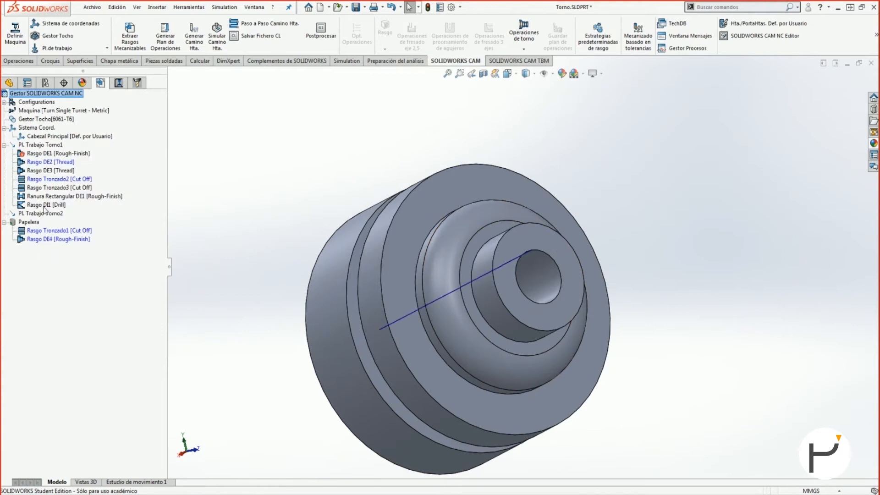
{"action": "right_click", "coordinate": [35, 204]}
{"action": "mouse_move", "coordinate": [107, 286]}
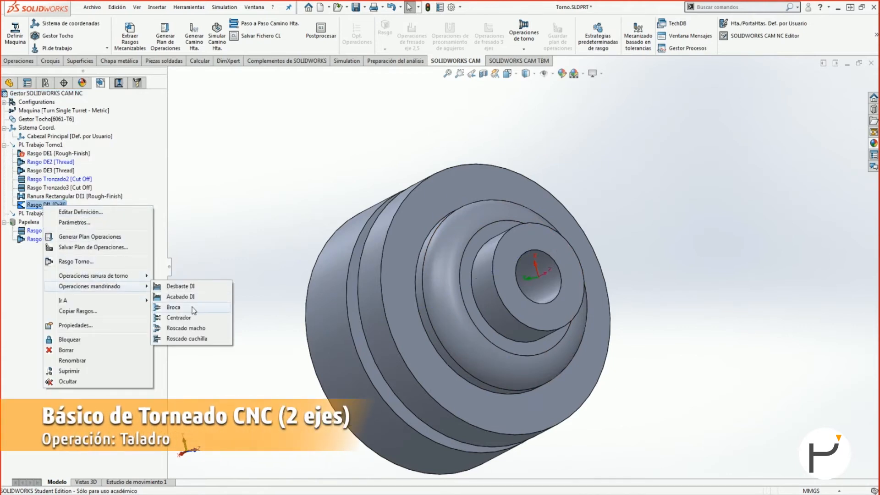
{"action": "left_click", "coordinate": [192, 308]}
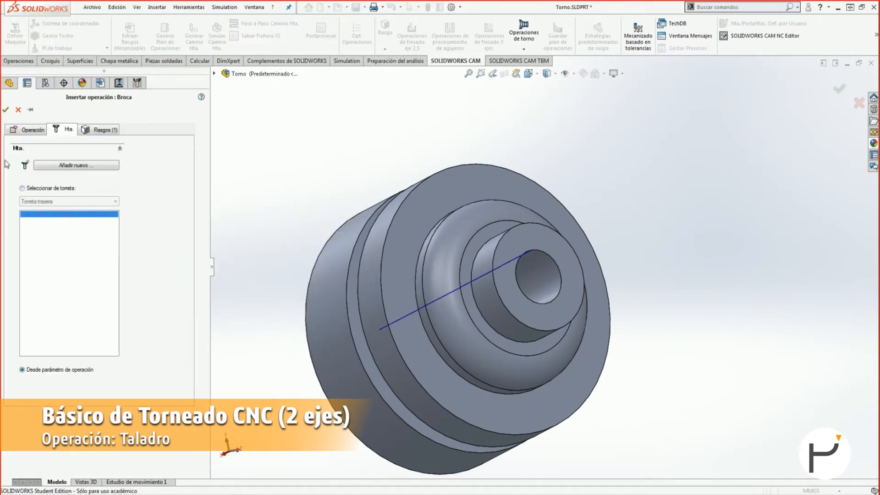
{"action": "left_click", "coordinate": [11, 126]}
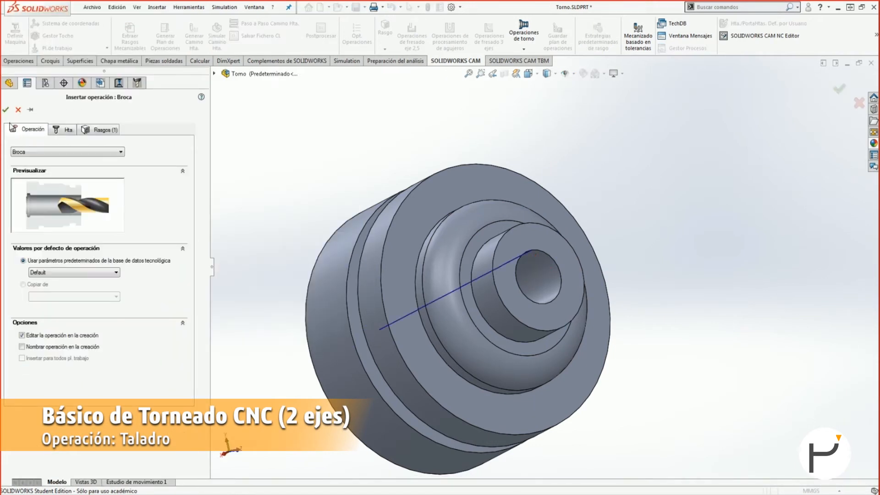
{"action": "left_click", "coordinate": [49, 151]}
{"action": "left_click", "coordinate": [70, 155]}
{"action": "left_click", "coordinate": [5, 109]}
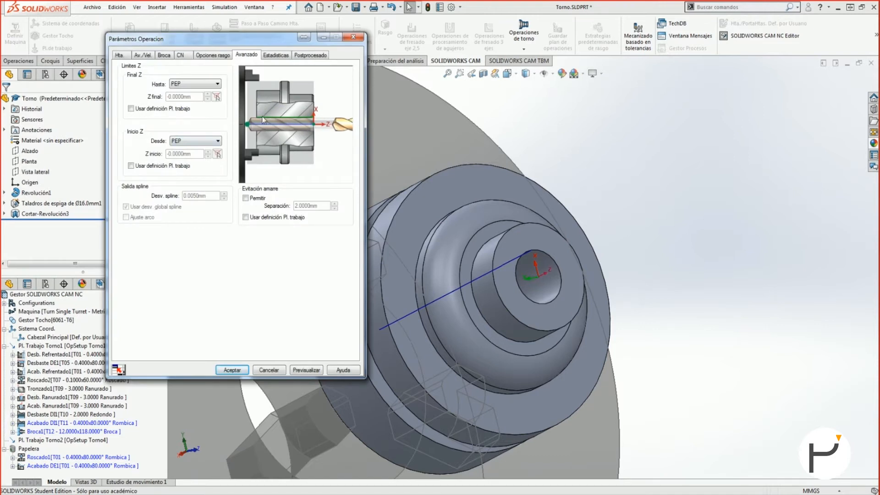
Review the drilling operation's peck parameters, the geometry of turret tool 12, and the feed and speed settings
{"action": "left_click", "coordinate": [165, 55]}
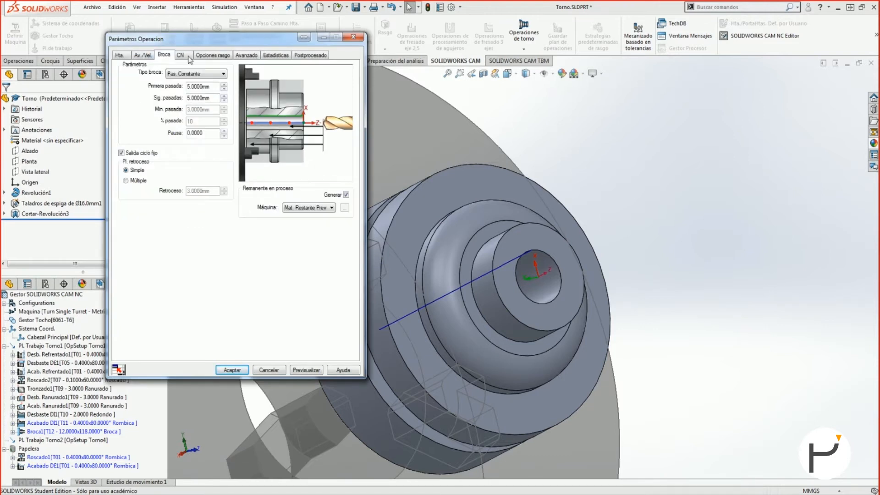
{"action": "left_click", "coordinate": [120, 55]}
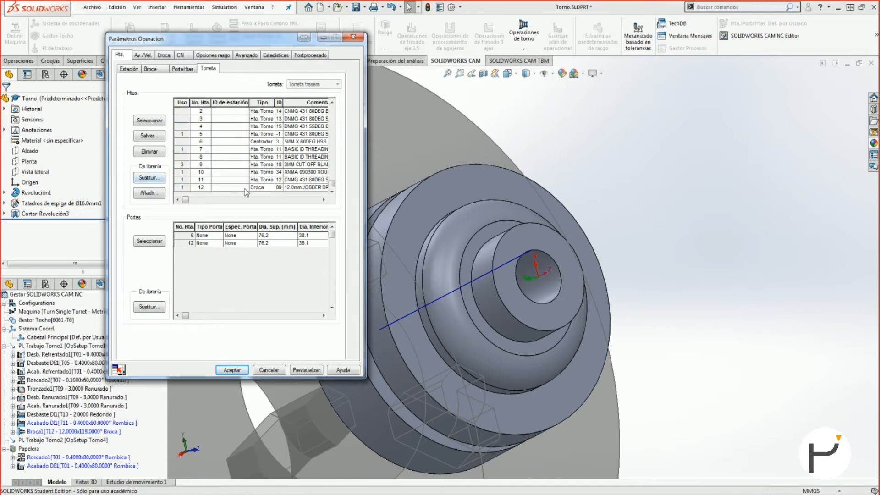
{"action": "left_click", "coordinate": [246, 187]}
{"action": "left_click", "coordinate": [148, 69]}
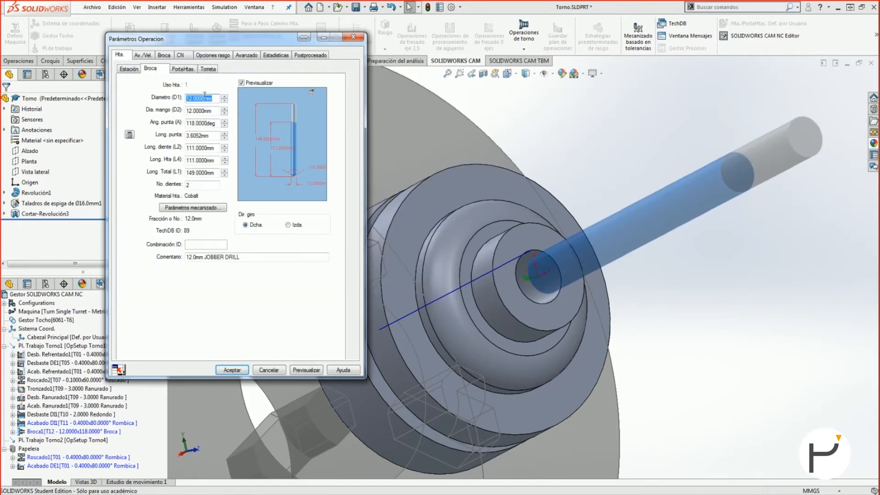
{"action": "left_click", "coordinate": [142, 55]}
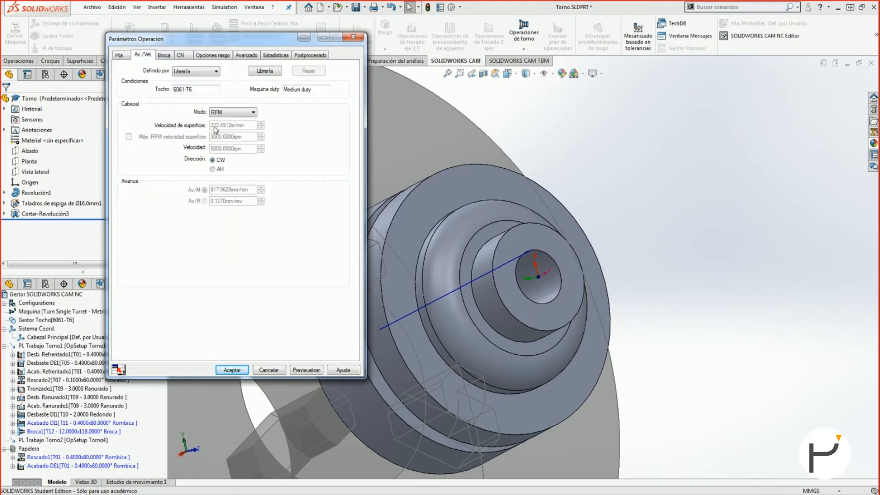
Try different drill types for the Broca1 operation, including Taladrado and Pas. Constante
{"action": "left_click", "coordinate": [164, 55]}
{"action": "left_click", "coordinate": [194, 75]}
{"action": "left_click", "coordinate": [197, 83]}
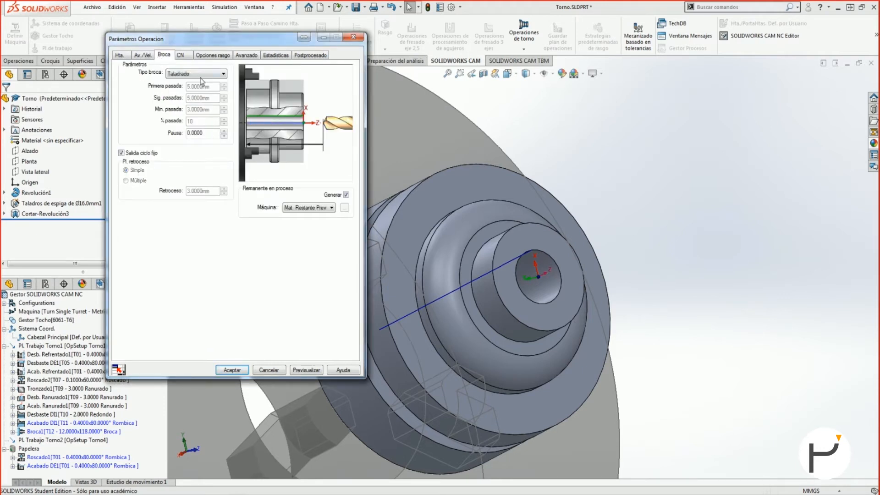
{"action": "left_click", "coordinate": [190, 76]}
{"action": "left_click", "coordinate": [194, 88]}
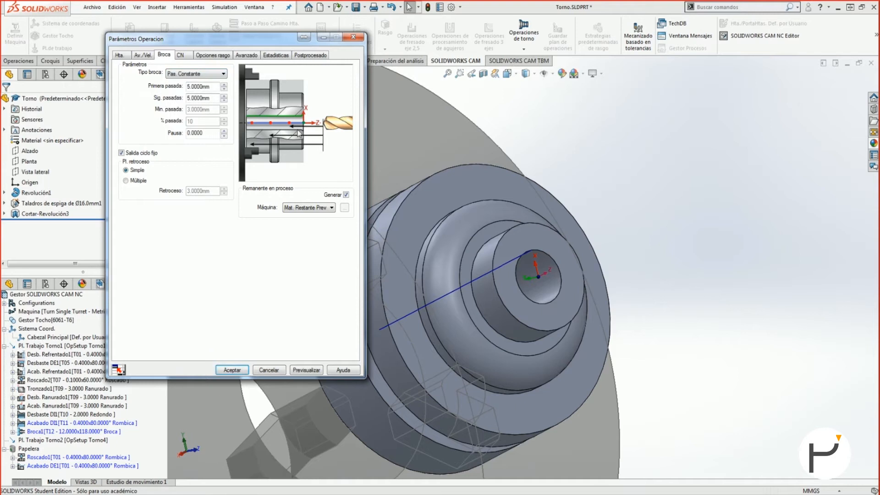
{"action": "left_click", "coordinate": [206, 74]}
{"action": "left_click", "coordinate": [195, 94]}
{"action": "left_click", "coordinate": [204, 74]}
{"action": "left_click", "coordinate": [203, 91]}
{"action": "left_click", "coordinate": [204, 75]}
{"action": "left_click", "coordinate": [192, 102]}
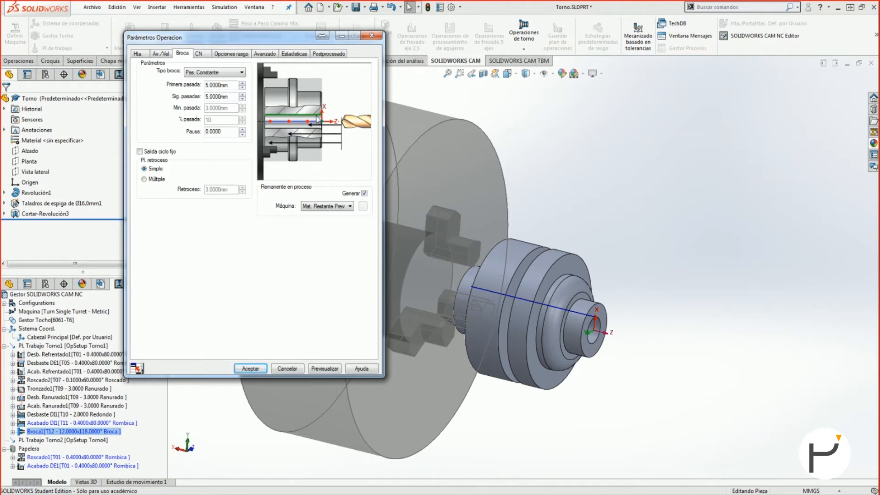
Check the approach and retract settings of Broca1 and switch its drill type to Taladrado
{"action": "left_click", "coordinate": [218, 74]}
{"action": "left_click", "coordinate": [192, 92]}
{"action": "left_click", "coordinate": [198, 54]}
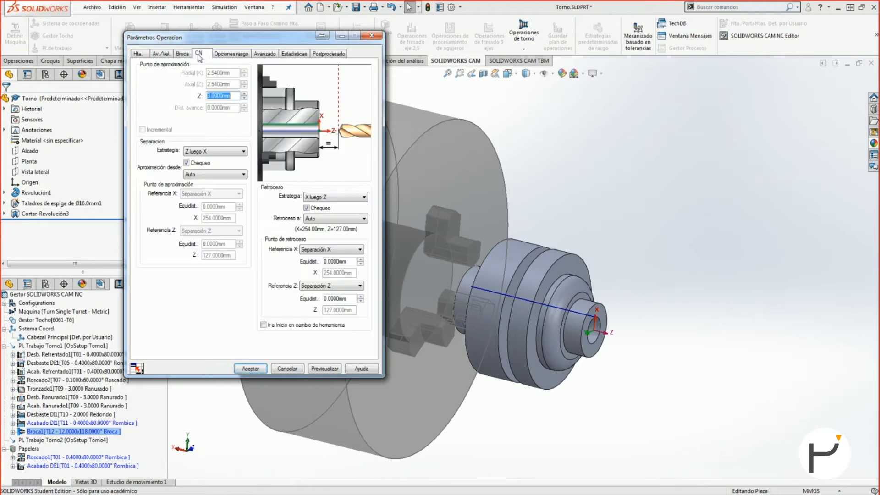
{"action": "left_click", "coordinate": [183, 53]}
{"action": "left_click", "coordinate": [229, 74]}
{"action": "left_click", "coordinate": [225, 77]}
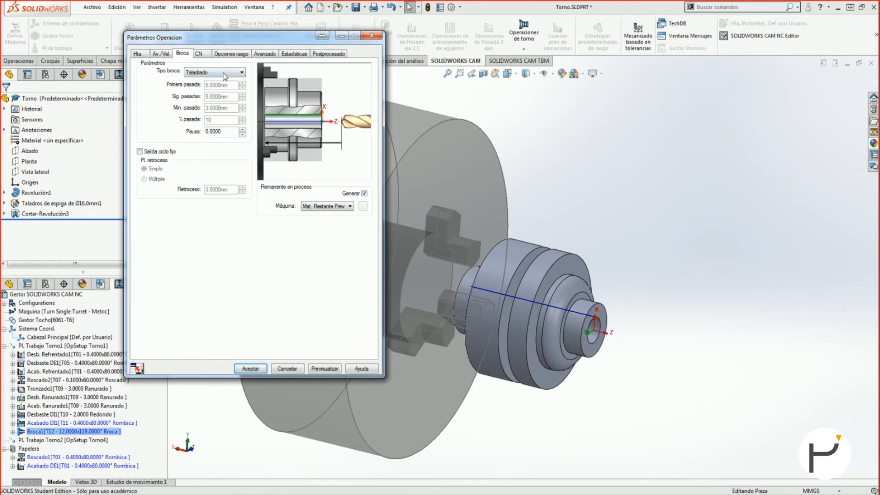
Try toggling the fixed cycle output (Salida ciclo fijo) of the Broca1 operation on and off
{"action": "left_click", "coordinate": [140, 151]}
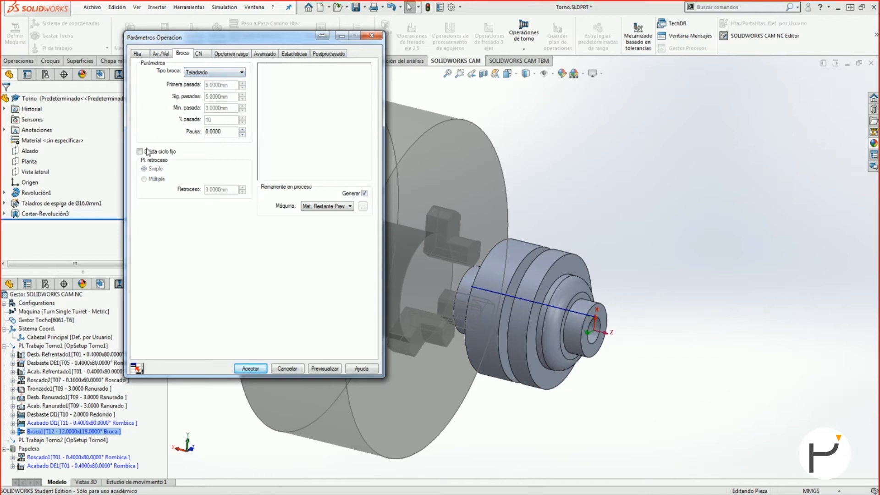
{"action": "left_click", "coordinate": [152, 153]}
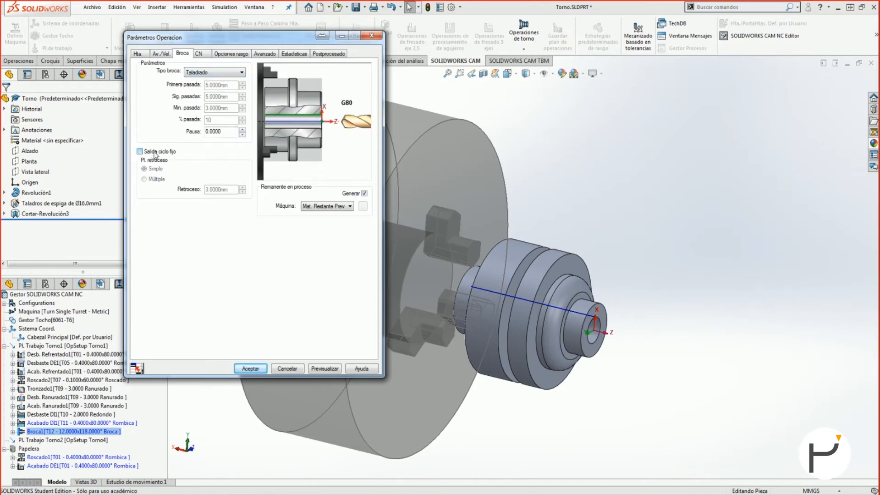
{"action": "left_click", "coordinate": [156, 154]}
{"action": "left_click", "coordinate": [140, 152]}
{"action": "left_click", "coordinate": [156, 153]}
{"action": "left_click", "coordinate": [163, 155]}
Set the Broca1 drill type to Pas. Constante and preview its toolpath
{"action": "left_click", "coordinate": [211, 72]}
{"action": "left_click", "coordinate": [215, 87]}
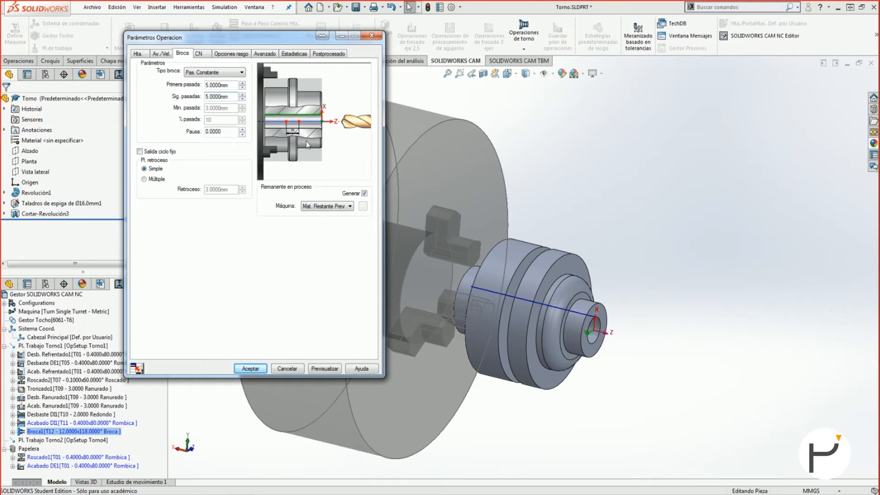
{"action": "left_click", "coordinate": [324, 368]}
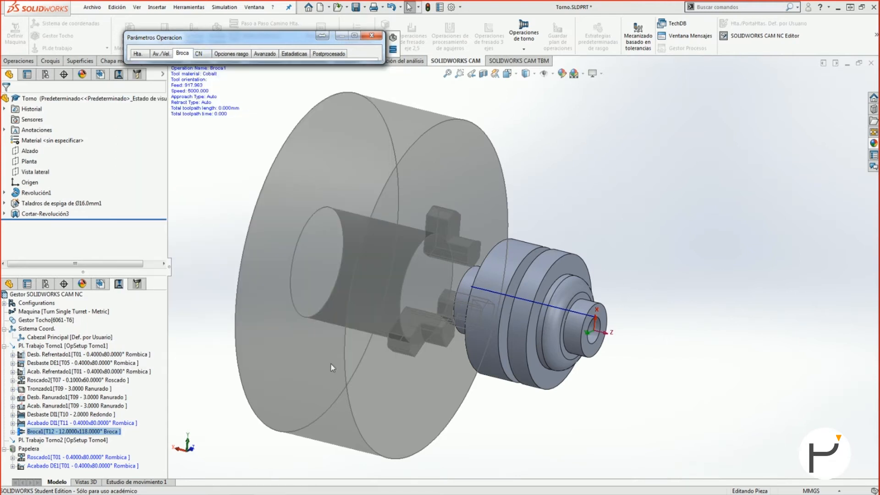
Simulate the Broca1 drilling toolpath on the stock and return to the operation parameters
{"action": "left_click", "coordinate": [394, 39]}
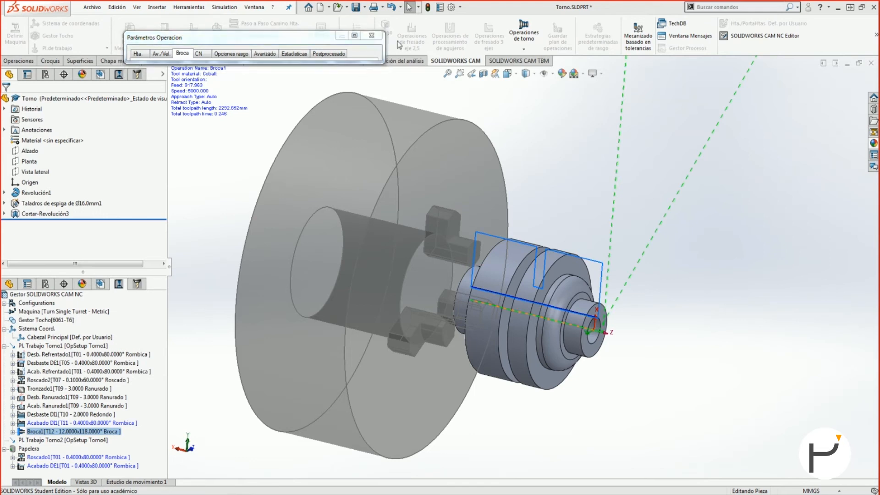
{"action": "left_click", "coordinate": [63, 296]}
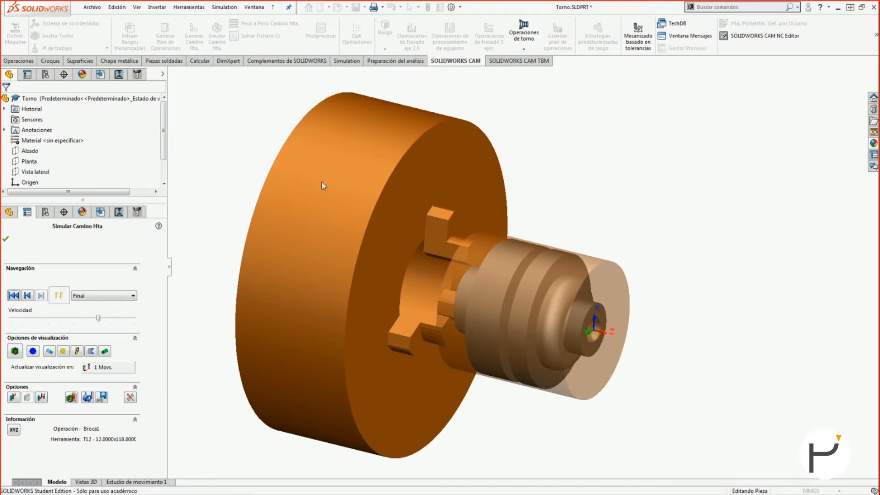
{"action": "left_click", "coordinate": [6, 238]}
{"action": "left_click", "coordinate": [362, 37]}
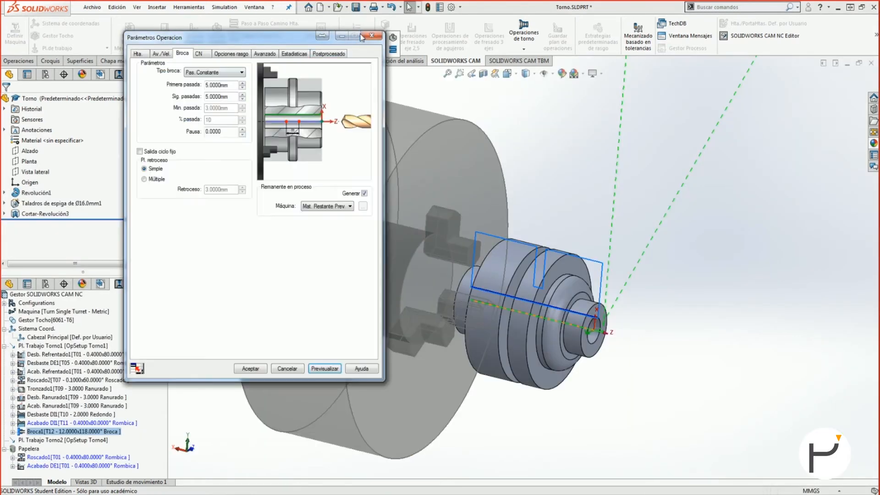
Set the drill type of the Broca1 operation to Taladrado
{"action": "left_click", "coordinate": [220, 72]}
{"action": "left_click", "coordinate": [210, 86]}
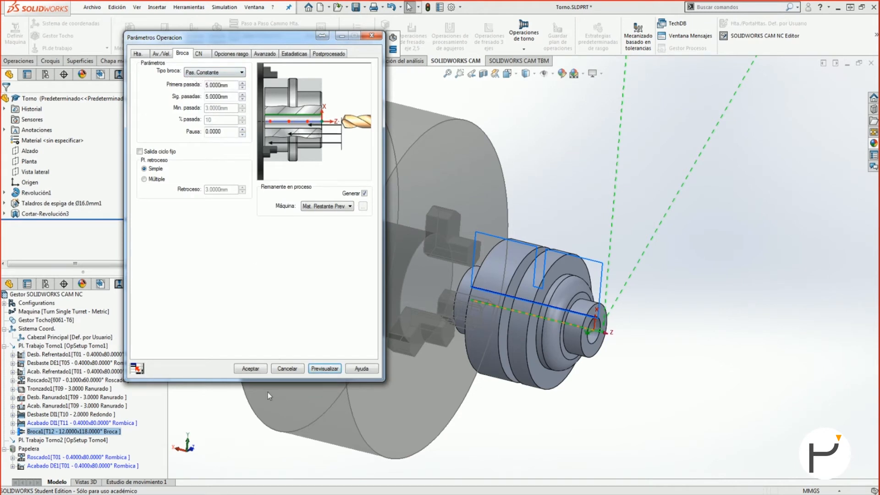
{"action": "left_click", "coordinate": [220, 72]}
{"action": "left_click", "coordinate": [209, 79]}
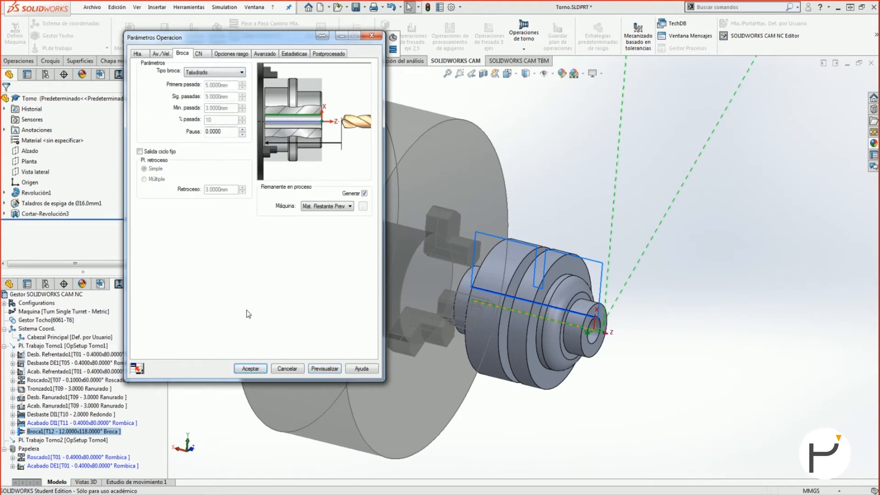
Accept the Broca1 operation parameters and simulate its drilling toolpath on the stock
{"action": "left_click", "coordinate": [250, 368]}
{"action": "left_click", "coordinate": [26, 231]}
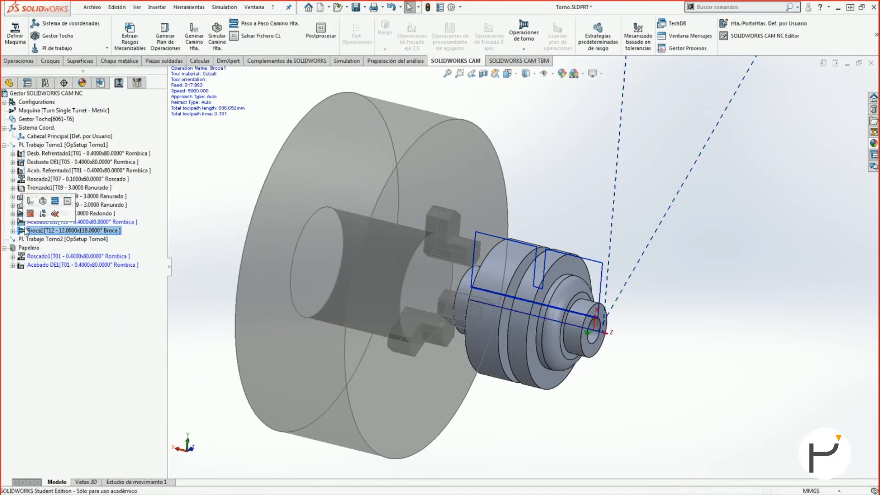
{"action": "left_click", "coordinate": [43, 200]}
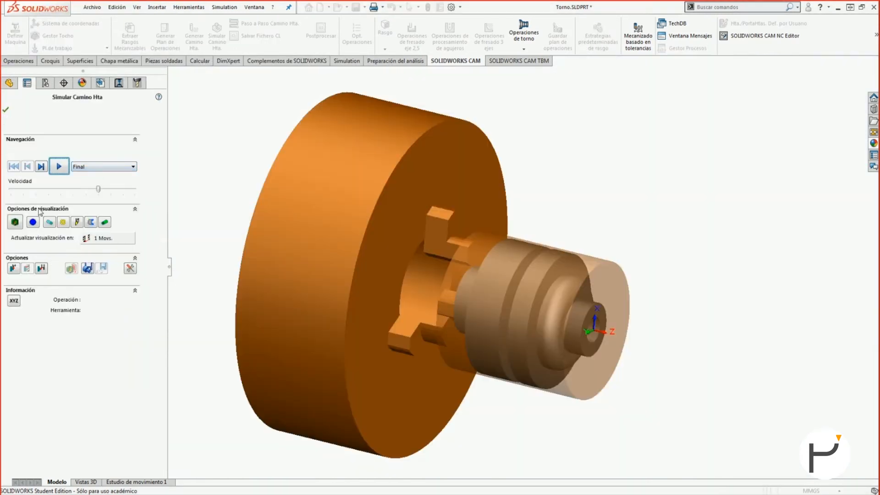
{"action": "left_click", "coordinate": [59, 167]}
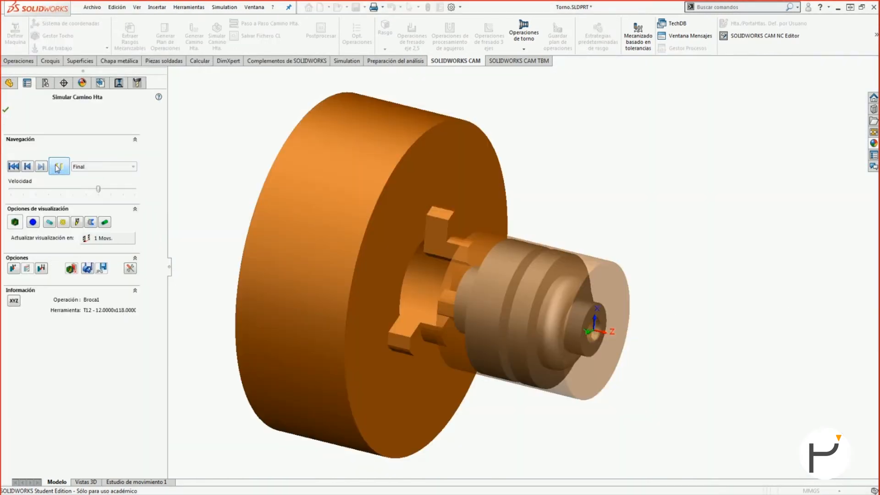
{"action": "left_click", "coordinate": [6, 108]}
Insert a Centrador operation on the Rasgo DI1 drill feature using the T06 5MM X 60DEG centre drill and default parameters
{"action": "left_click", "coordinate": [102, 84]}
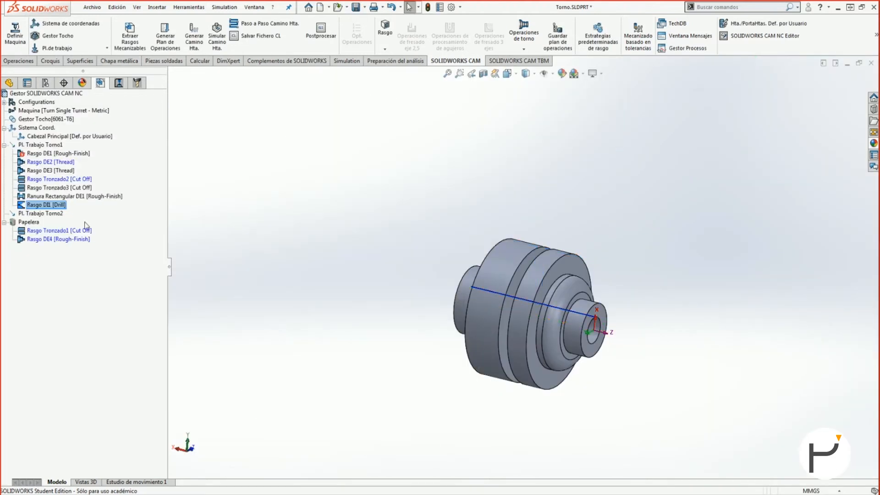
{"action": "right_click", "coordinate": [39, 205]}
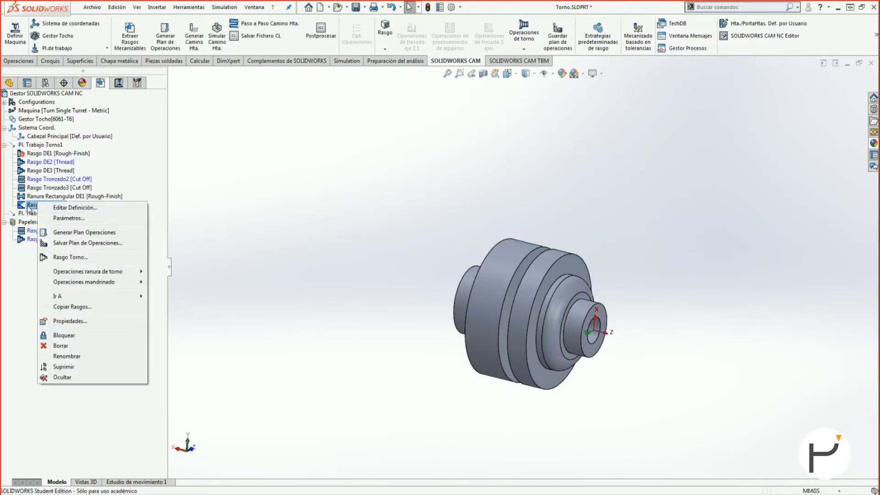
{"action": "mouse_move", "coordinate": [92, 281]}
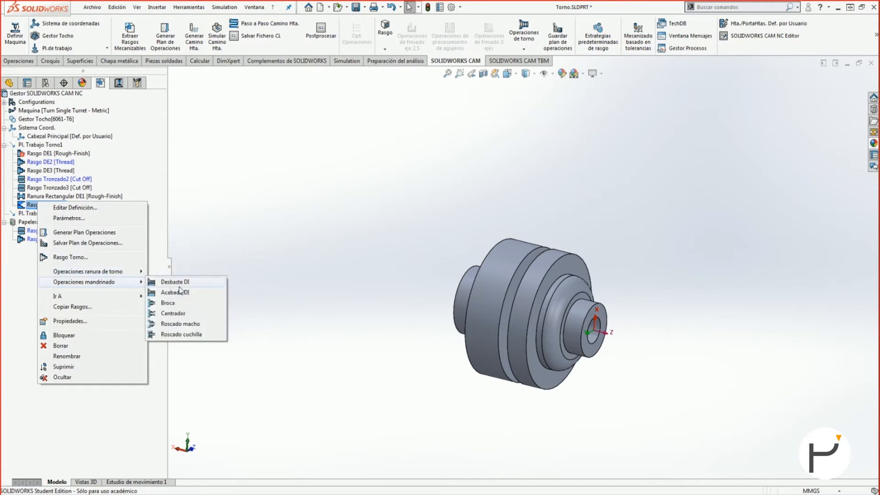
{"action": "left_click", "coordinate": [184, 313]}
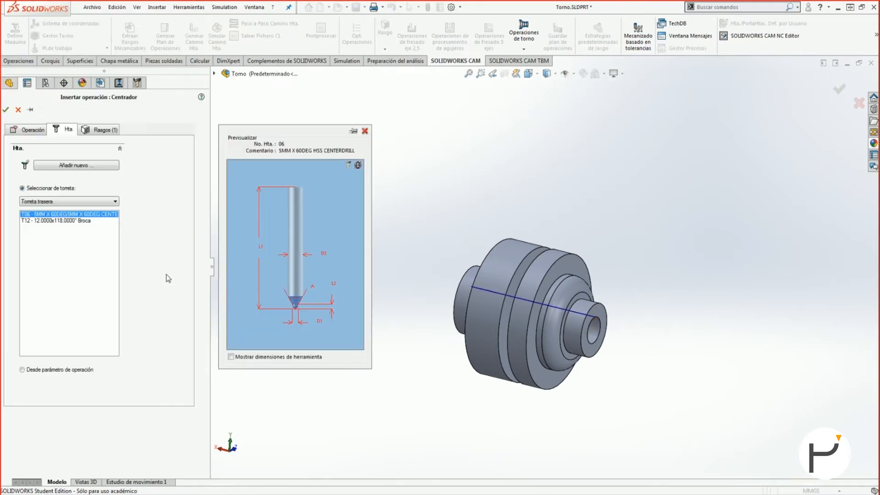
{"action": "left_click", "coordinate": [28, 130]}
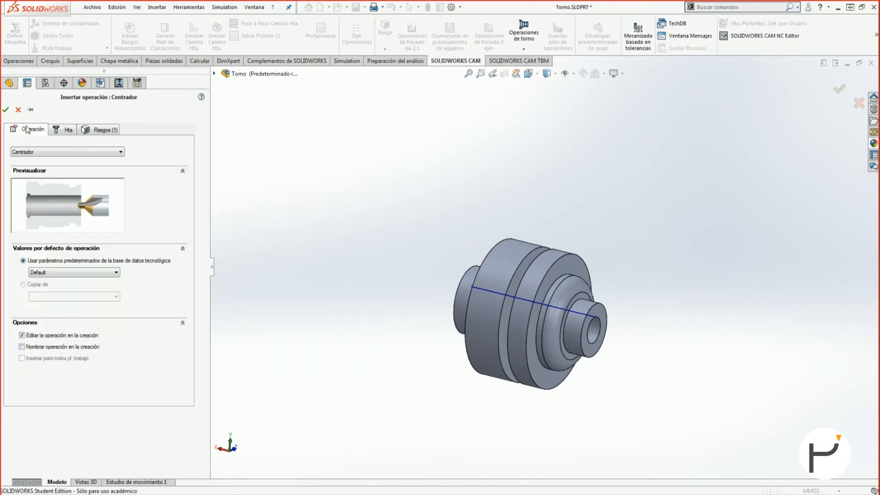
{"action": "left_click", "coordinate": [5, 109]}
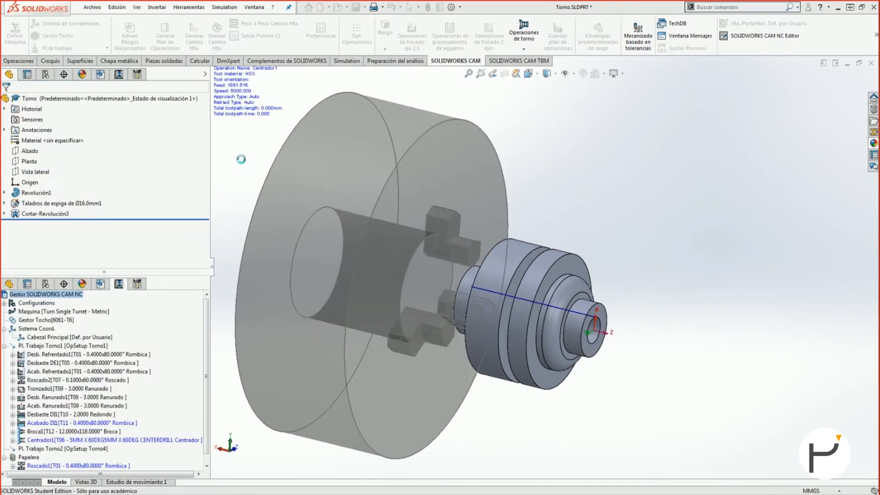
Try the Pas. Constante centring type for Centrador1, restore Taladrado, and check the available types
{"action": "left_click", "coordinate": [213, 74]}
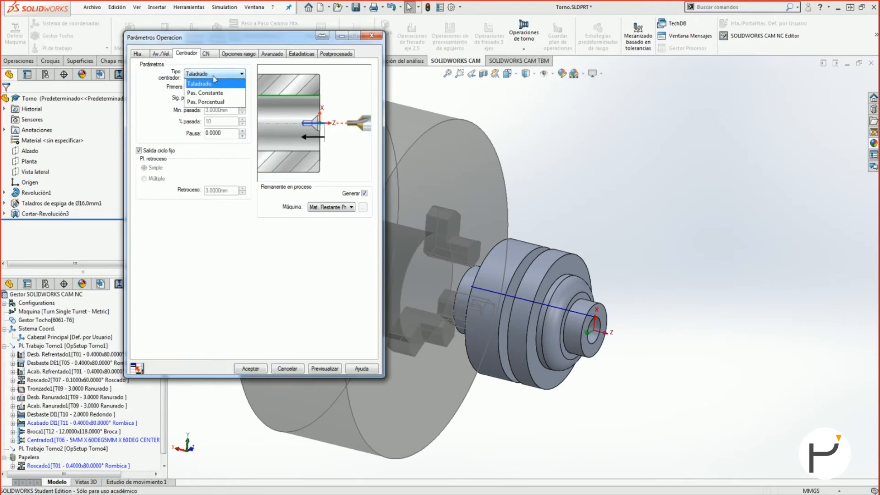
{"action": "left_click_drag", "start_coordinate": [192, 42], "coordinate": [232, 97]}
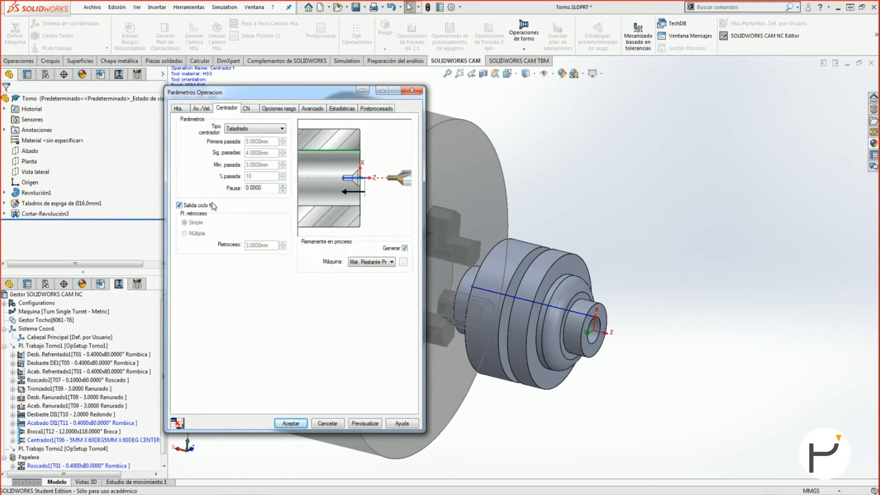
{"action": "mouse_move", "coordinate": [201, 204]}
{"action": "left_click", "coordinate": [265, 129]}
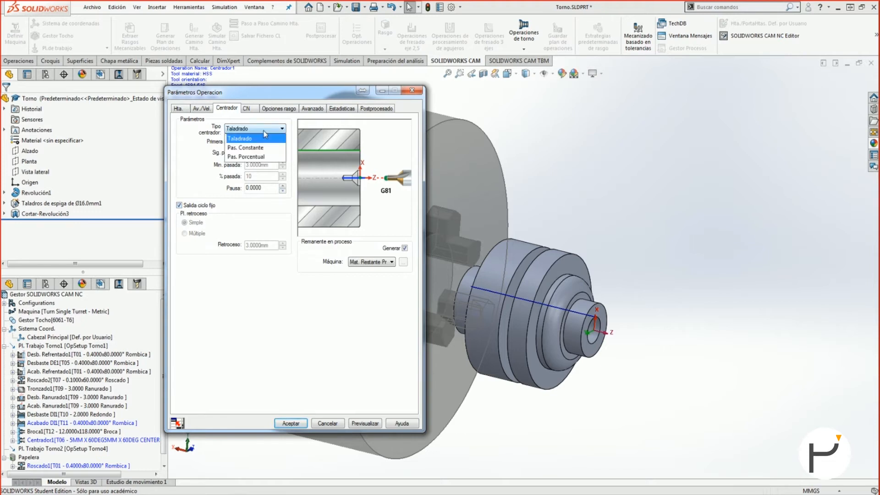
{"action": "left_click", "coordinate": [264, 147]}
{"action": "left_click", "coordinate": [259, 129]}
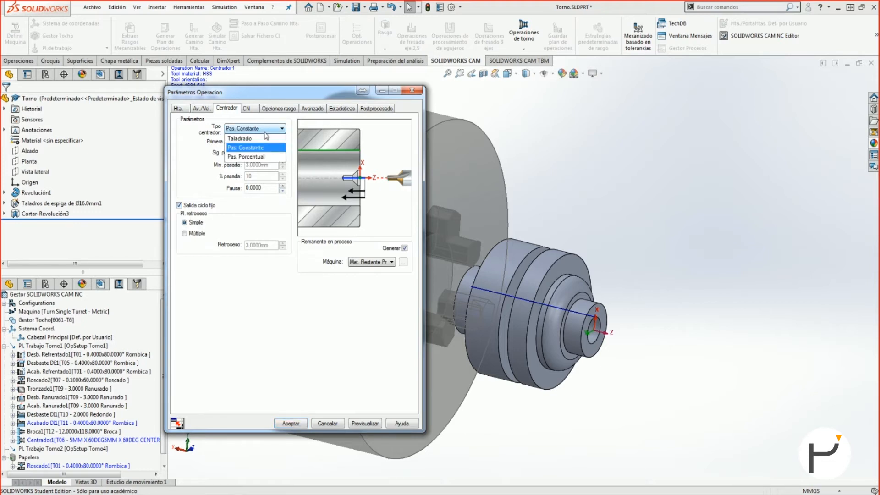
{"action": "left_click", "coordinate": [268, 139]}
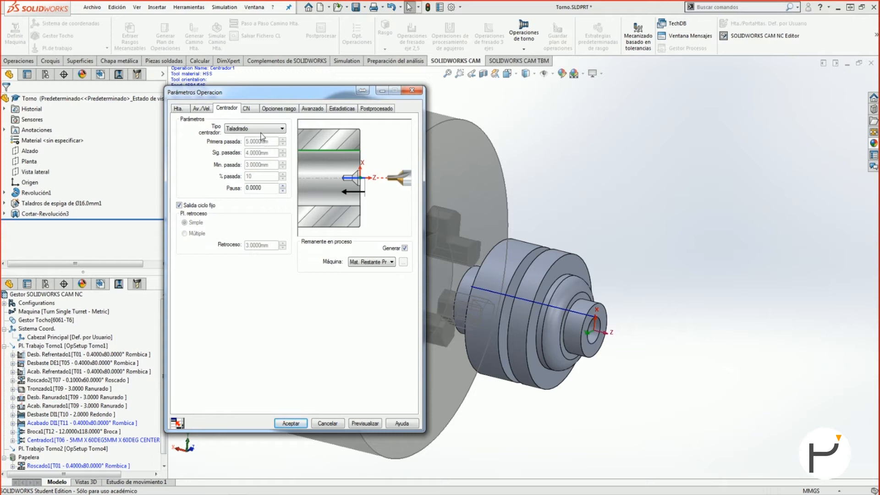
{"action": "left_click", "coordinate": [255, 129]}
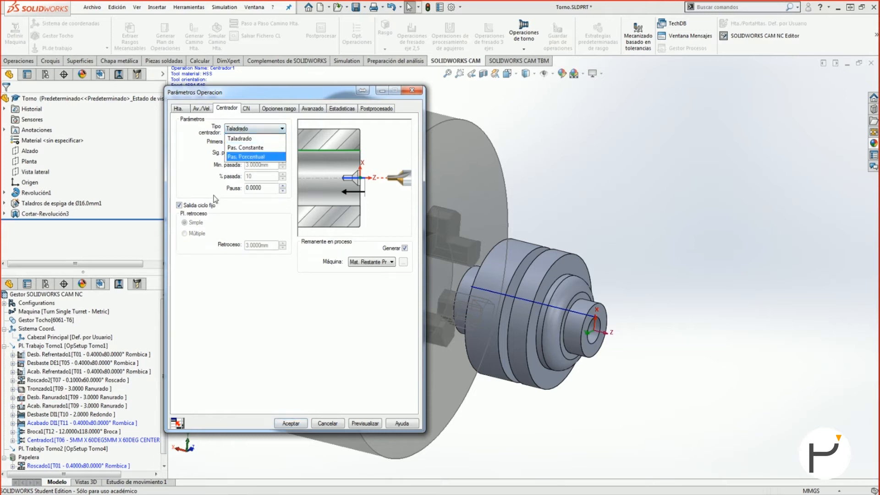
{"action": "left_click", "coordinate": [240, 139]}
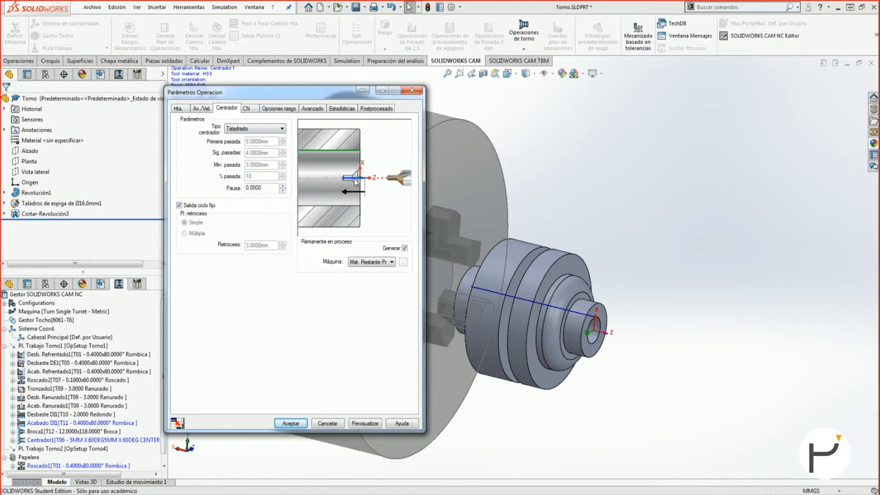
{"action": "left_click", "coordinate": [263, 130]}
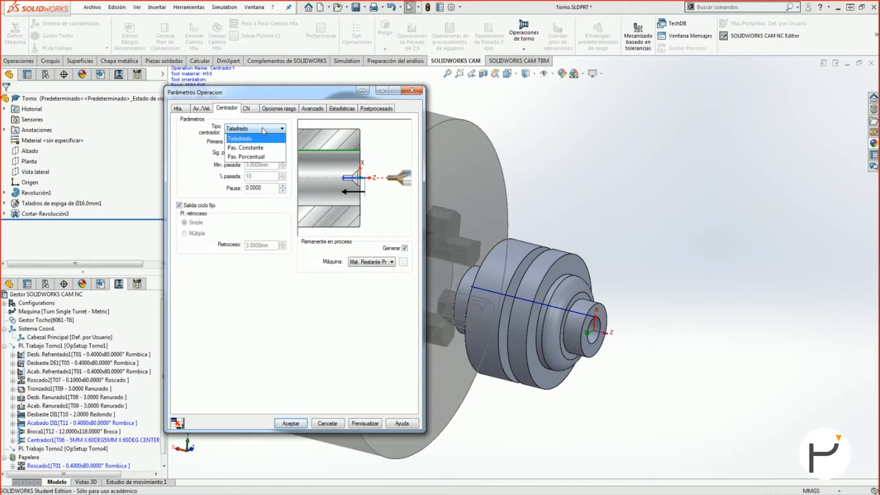
Enable manual editing of the machining depth and created diameter in the Centrador1 feature options
{"action": "left_click", "coordinate": [278, 108]}
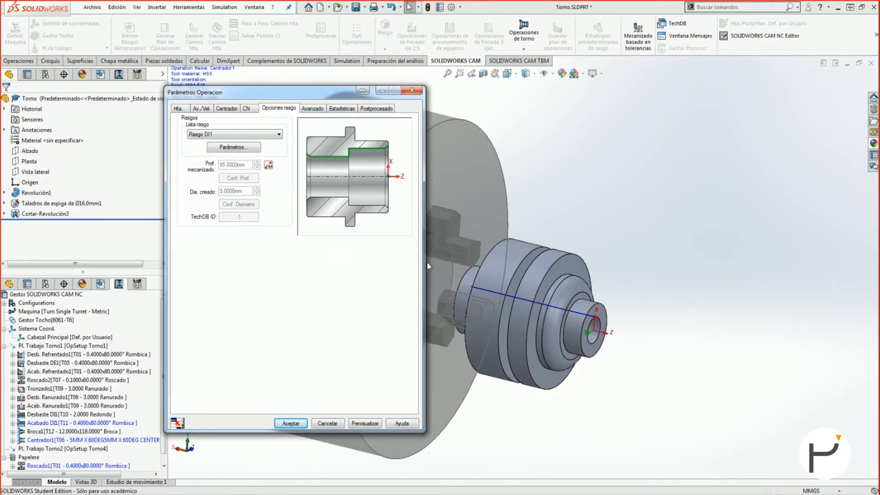
{"action": "left_click", "coordinate": [270, 165]}
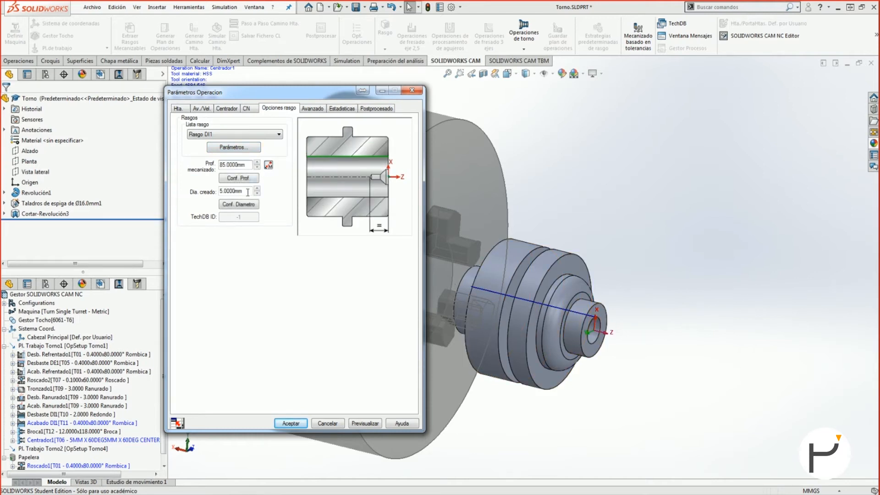
{"action": "double_click", "coordinate": [249, 165]}
{"action": "key", "text": "Tab"}
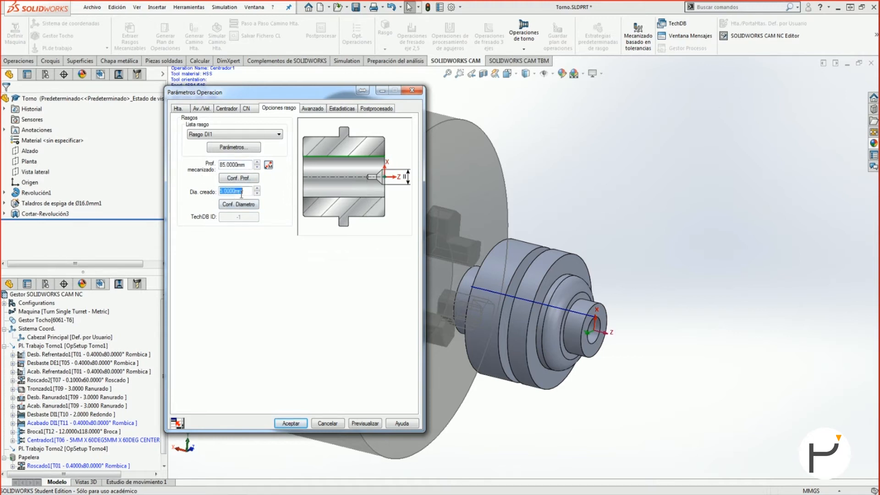
Examine the tool holder and centre drill dimensions assigned to Centrador1
{"action": "left_click", "coordinate": [178, 109]}
{"action": "left_click", "coordinate": [195, 123]}
{"action": "left_click", "coordinate": [232, 123]}
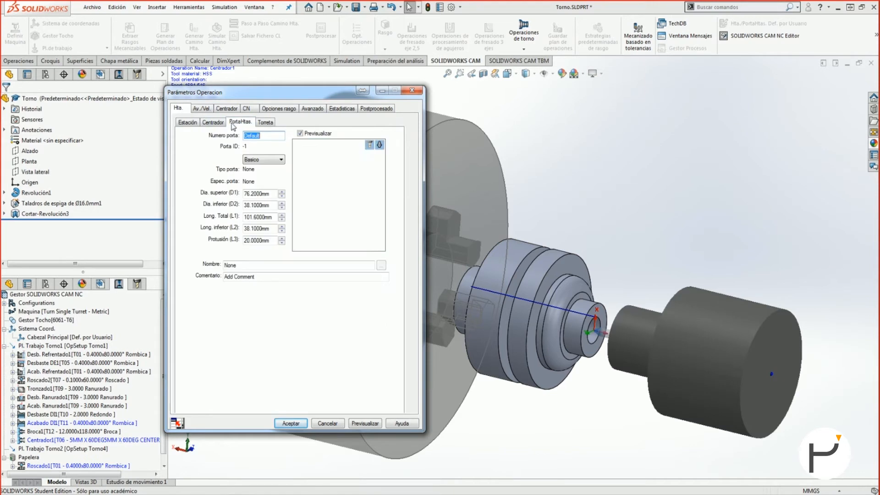
{"action": "left_click", "coordinate": [349, 242]}
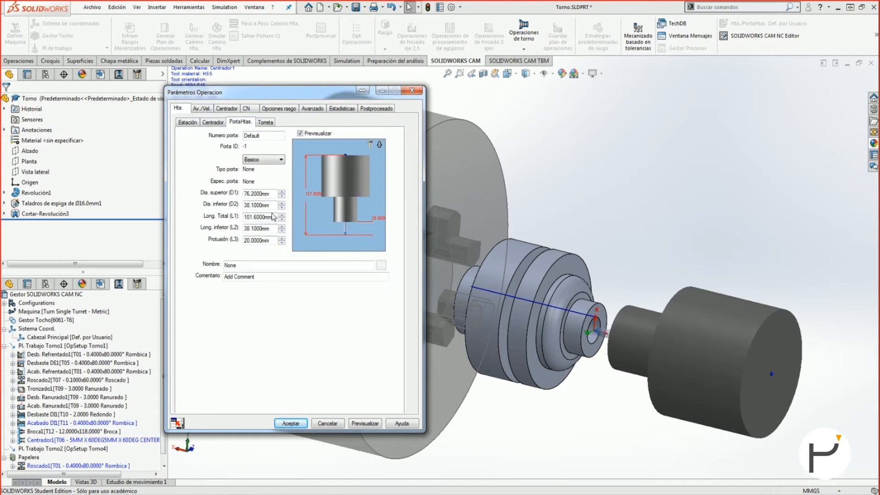
{"action": "left_click", "coordinate": [213, 122]}
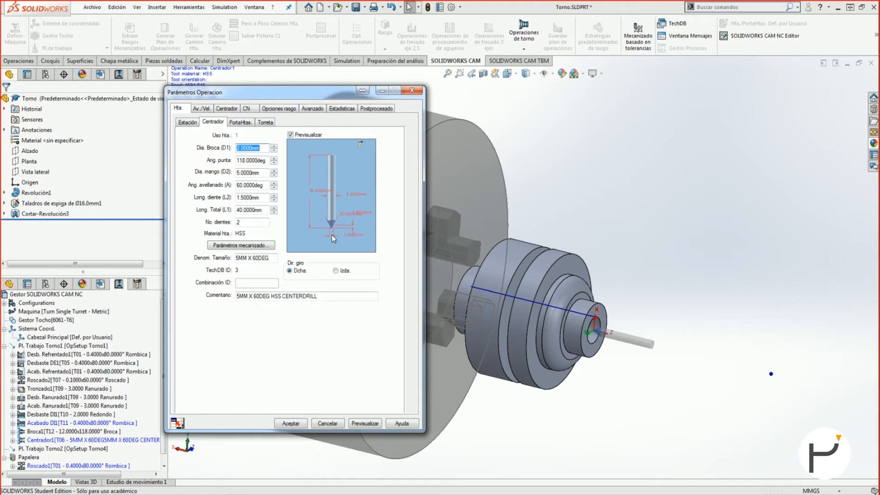
{"action": "left_click", "coordinate": [264, 173]}
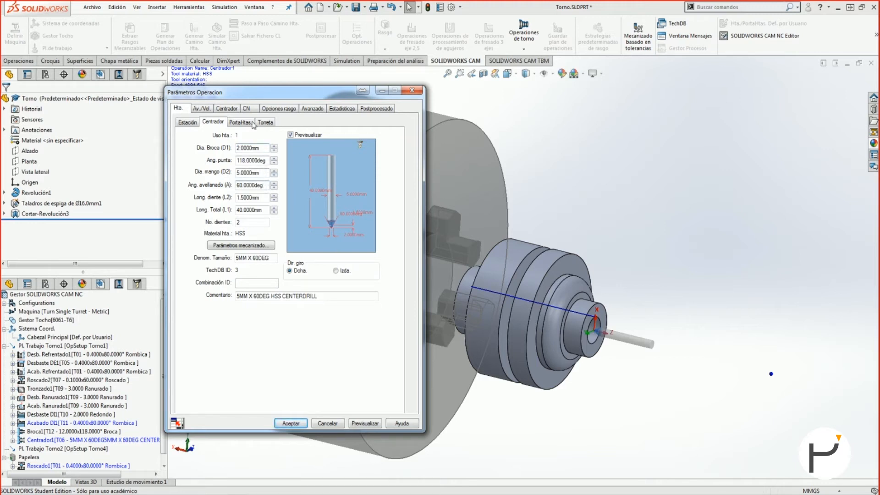
Set the created diameter of Centrador1 to 4 mm and calculate the machining depth from it
{"action": "left_click", "coordinate": [279, 108]}
{"action": "left_click", "coordinate": [240, 192]}
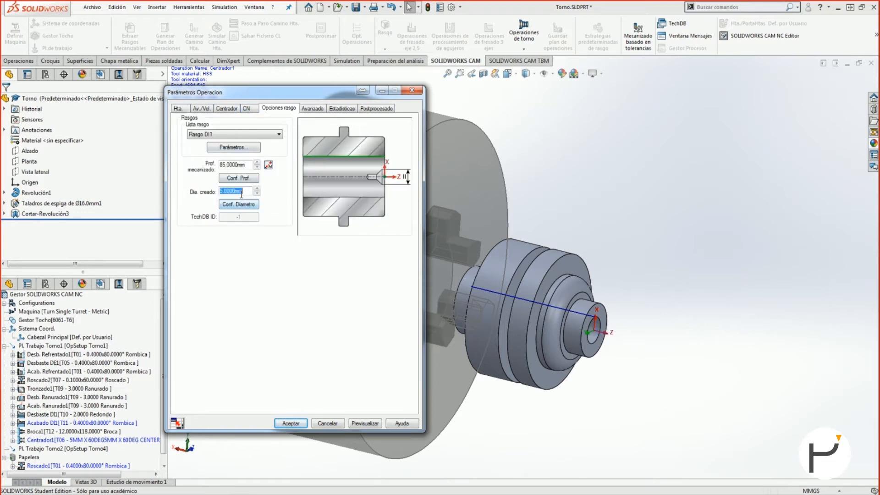
{"action": "type", "text": "4"}
{"action": "left_click", "coordinate": [237, 205]}
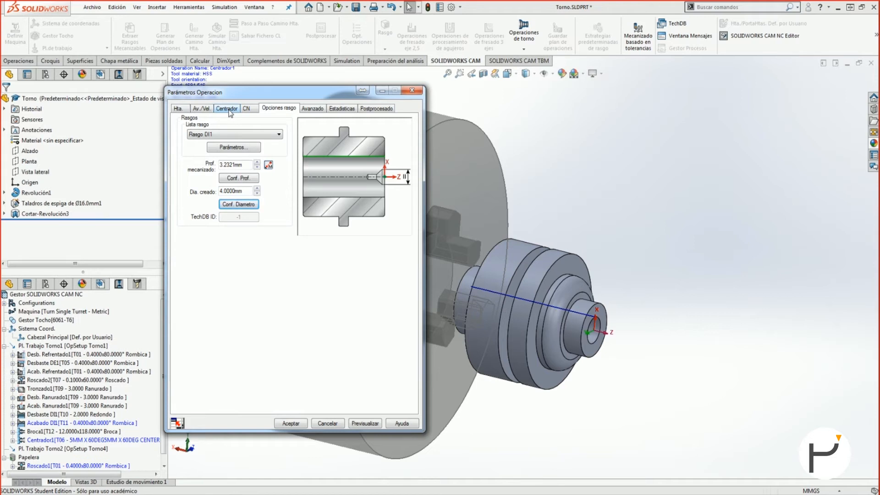
Preview the Centrador1 toolpath, simulate it on the stock, and return to the operation's tool parameters
{"action": "left_click", "coordinate": [178, 109]}
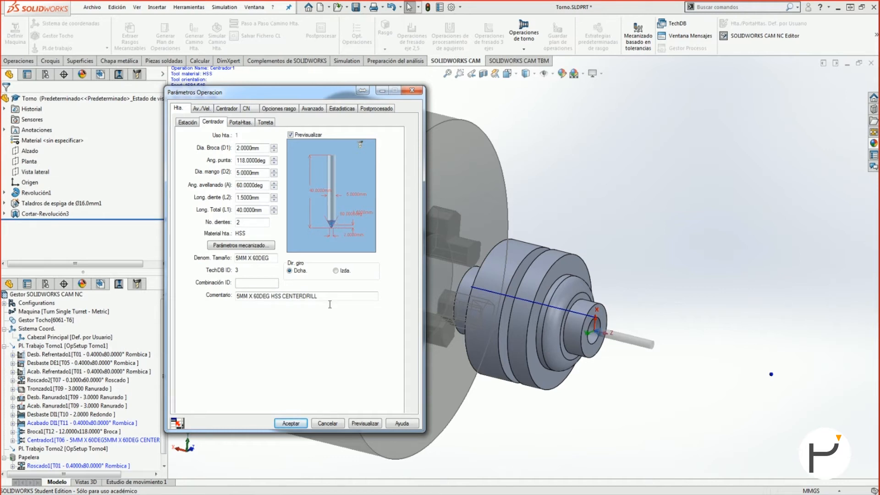
{"action": "left_click", "coordinate": [363, 424]}
{"action": "left_click", "coordinate": [433, 93]}
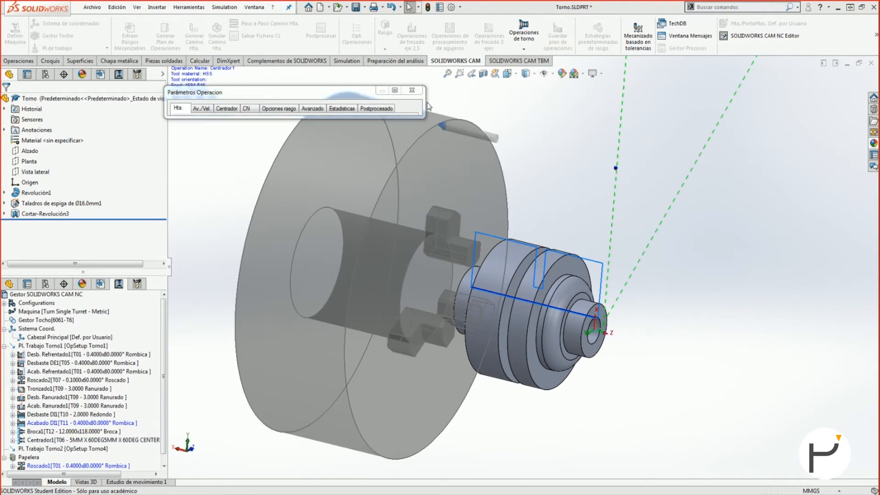
{"action": "left_click", "coordinate": [59, 296]}
{"action": "scroll", "coordinate": [550, 347], "scroll_direction": "down", "scroll_amount": 10}
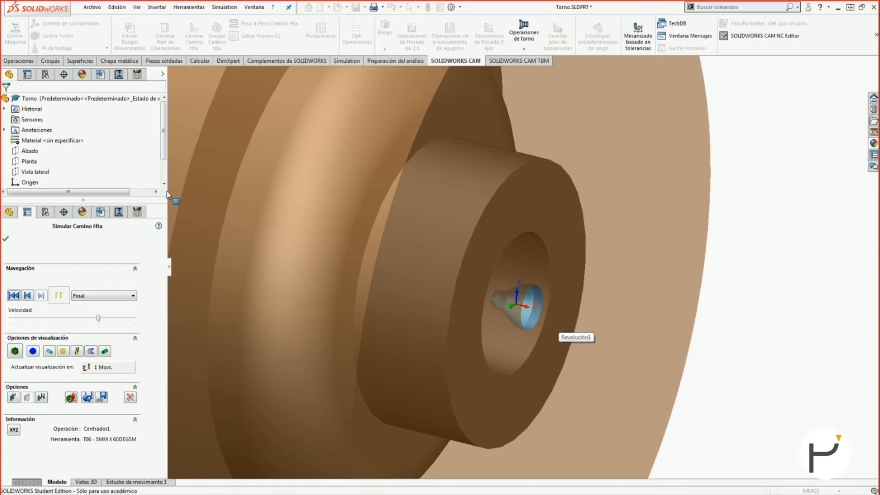
{"action": "left_click", "coordinate": [6, 239]}
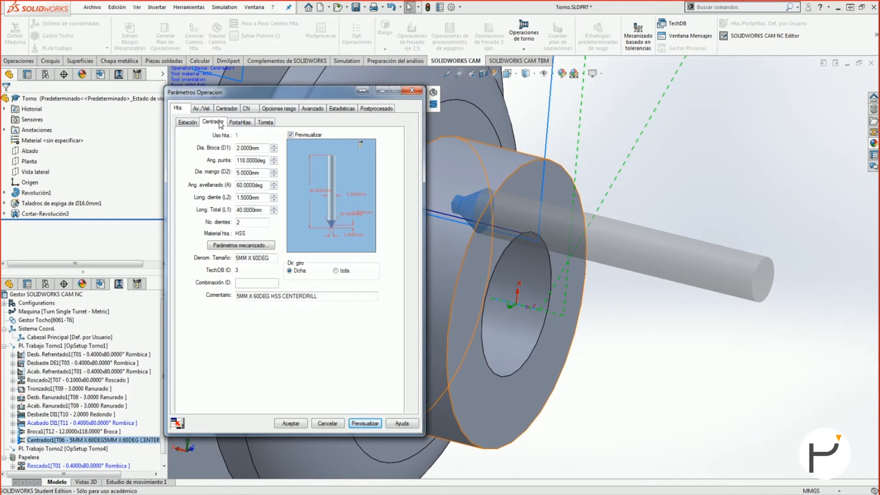
Add the 8MM X 90DEG C'SINK countersink (Avellanador) from the tool library to the turret
{"action": "left_click", "coordinate": [265, 123]}
{"action": "left_click", "coordinate": [208, 246]}
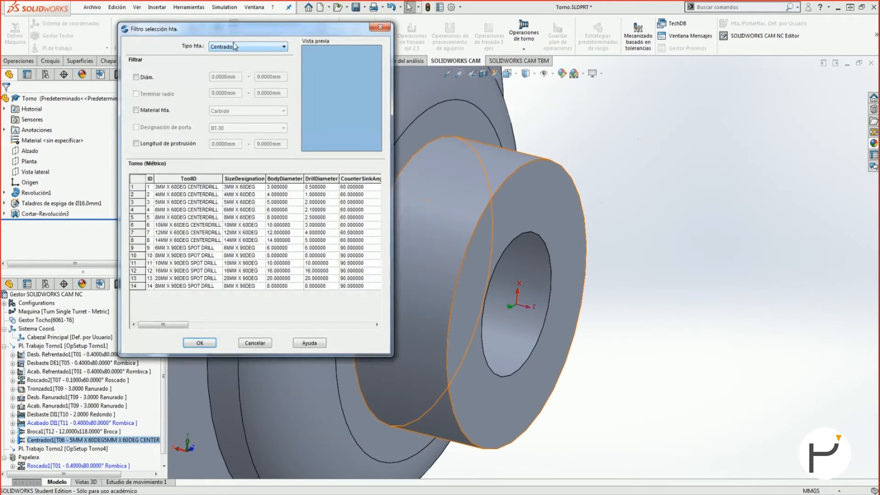
{"action": "left_click", "coordinate": [233, 47]}
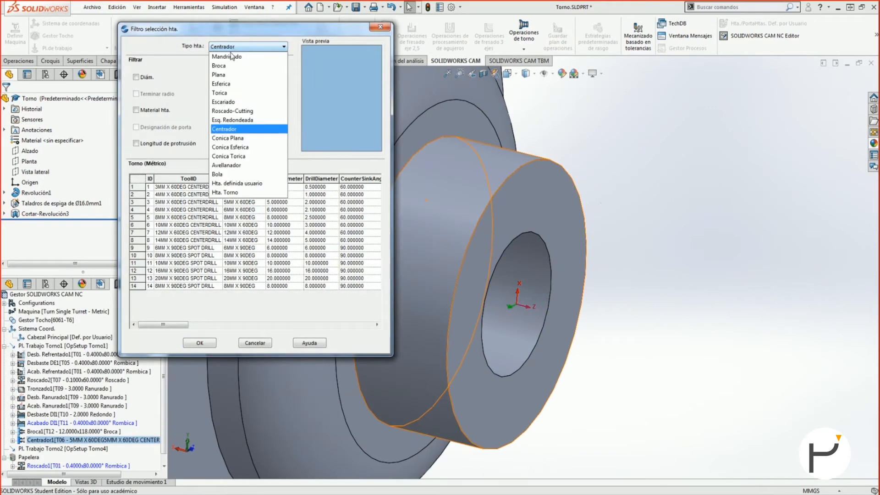
{"action": "left_click", "coordinate": [225, 165]}
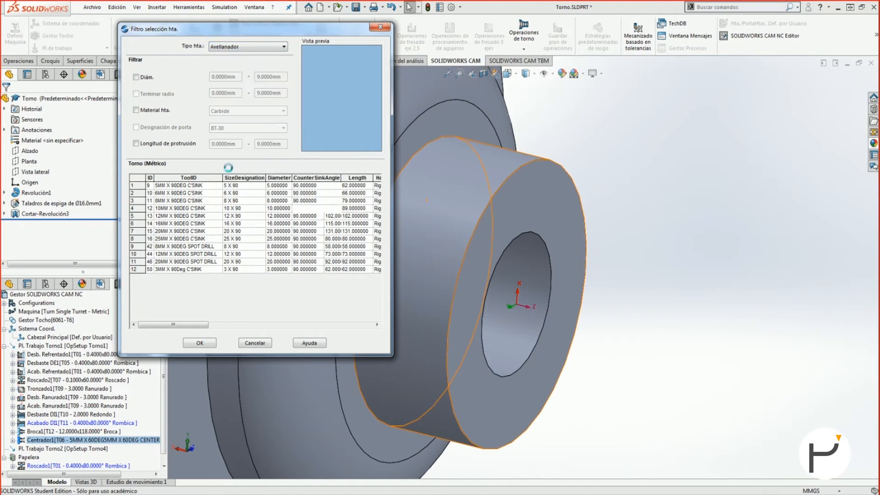
{"action": "left_click", "coordinate": [176, 200]}
{"action": "left_click", "coordinate": [199, 343]}
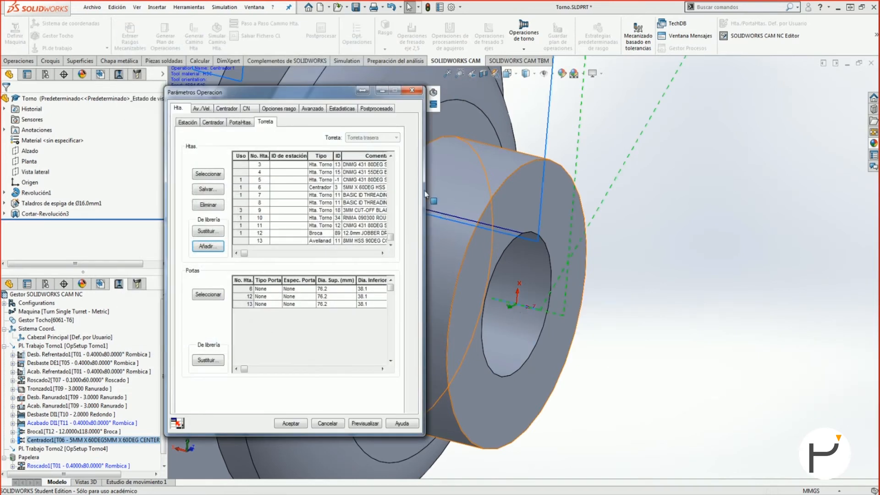
Assign the 8 mm 90-degree countersink, tool 13 in the turret, to the Centrador1 operation
{"action": "left_click", "coordinate": [208, 173]}
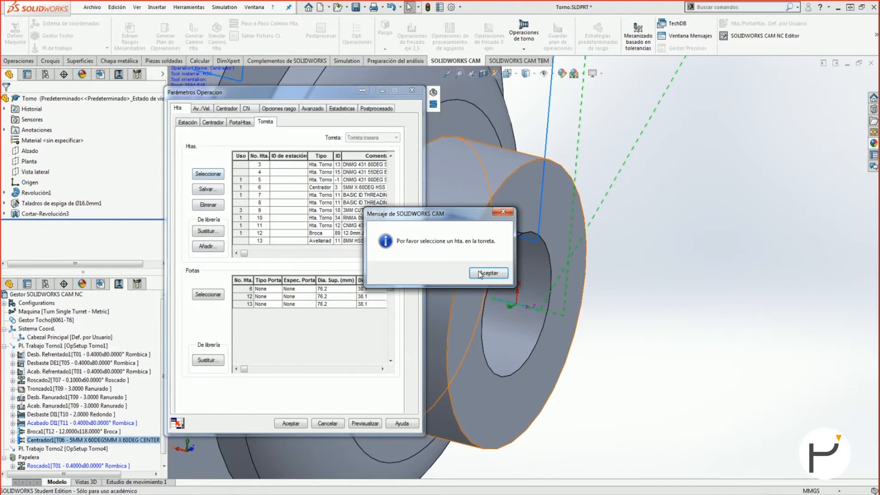
{"action": "left_click", "coordinate": [480, 273]}
{"action": "left_click", "coordinate": [315, 241]}
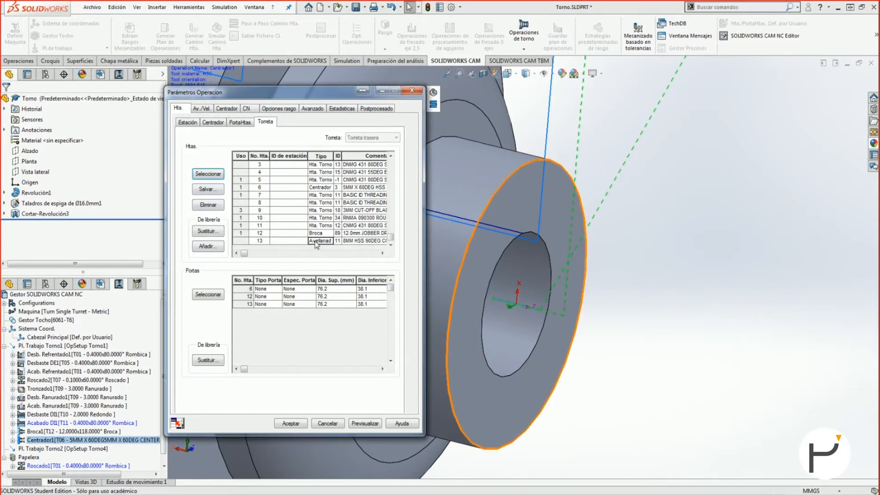
{"action": "left_click", "coordinate": [208, 173]}
{"action": "left_click", "coordinate": [278, 283]}
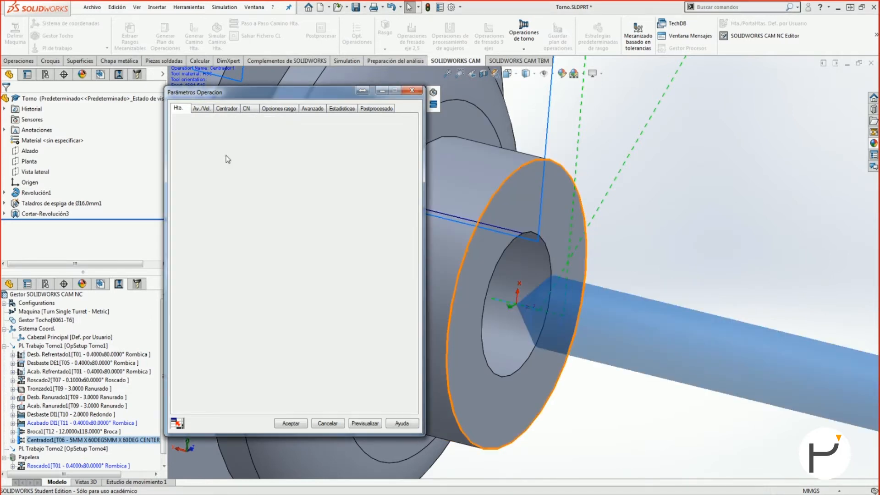
Examine the centring parameters of Centrador1 and the station and dimensions of its countersink tool
{"action": "left_click", "coordinate": [227, 108]}
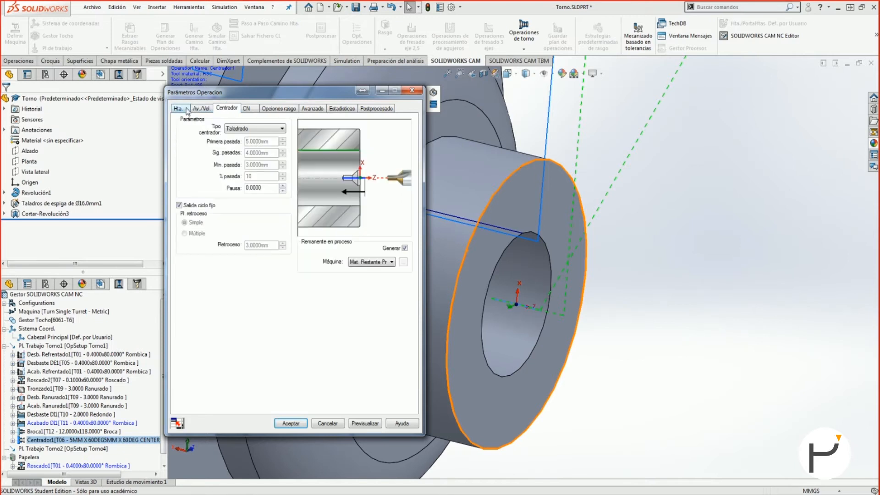
{"action": "left_click", "coordinate": [181, 109]}
{"action": "left_click", "coordinate": [188, 122]}
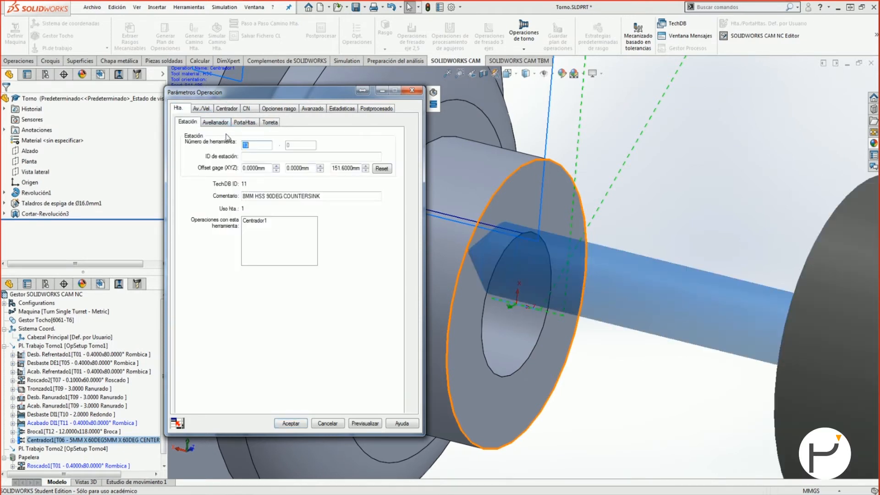
{"action": "left_click", "coordinate": [216, 122]}
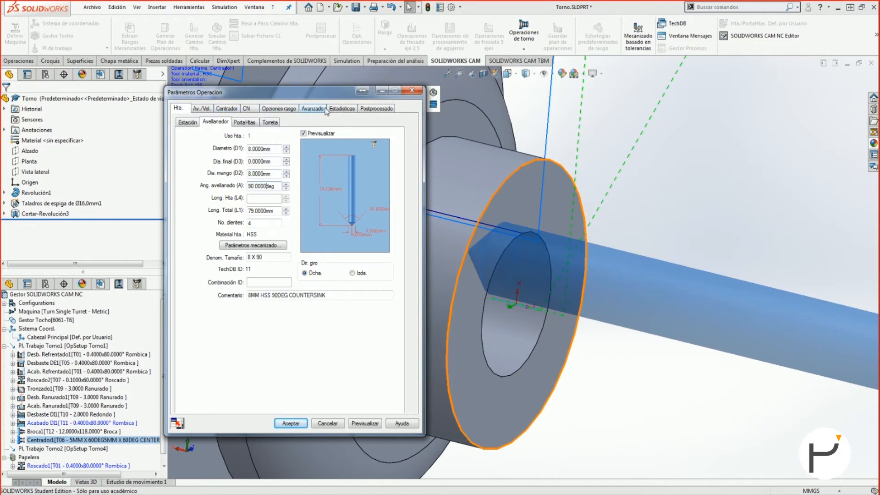
Set the created diameter of Centrador1 to 6.5 mm and calculate the machining depth from it
{"action": "left_click", "coordinate": [274, 110]}
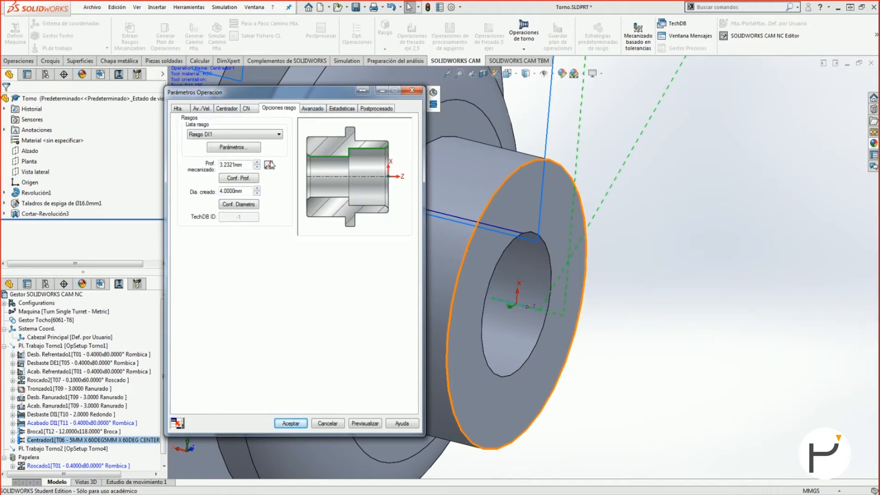
{"action": "left_click", "coordinate": [245, 165]}
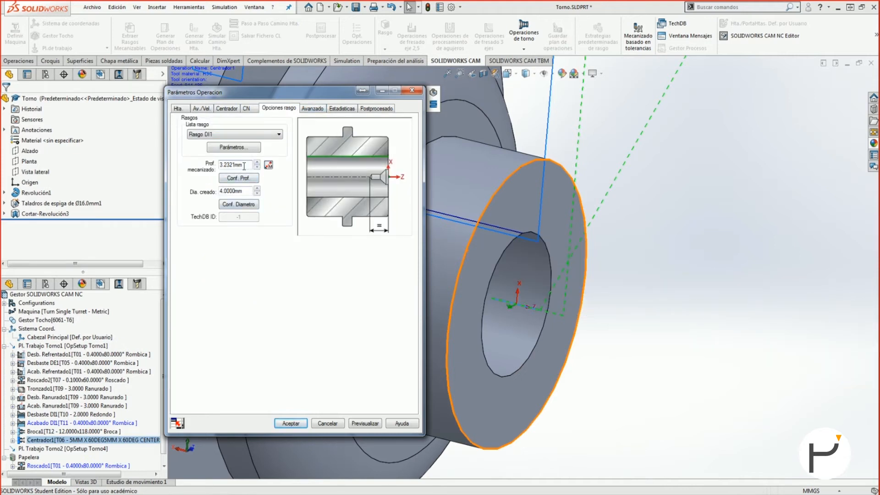
{"action": "left_click", "coordinate": [248, 204]}
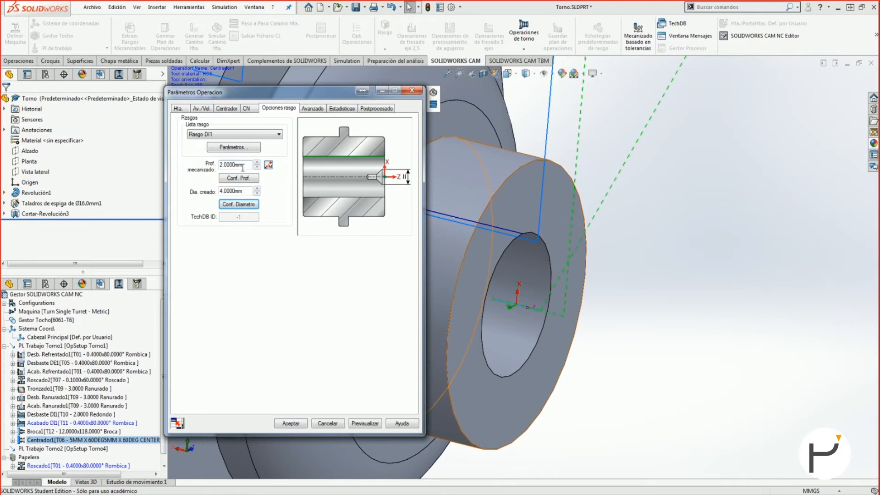
{"action": "key", "text": "shift+Tab"}
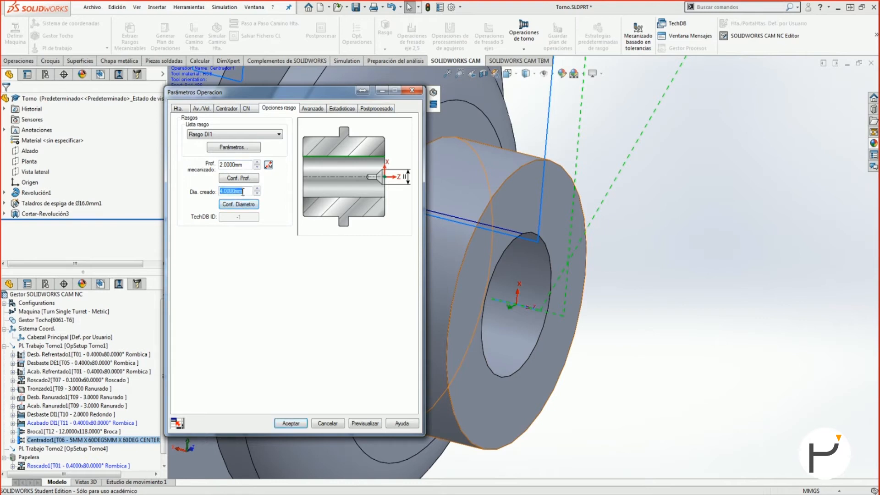
{"action": "type", "text": "36"}
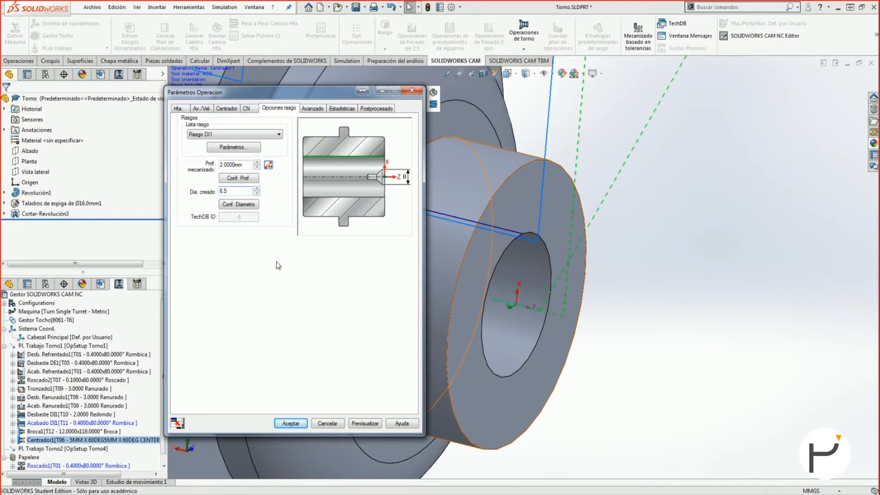
{"action": "left_click", "coordinate": [244, 204]}
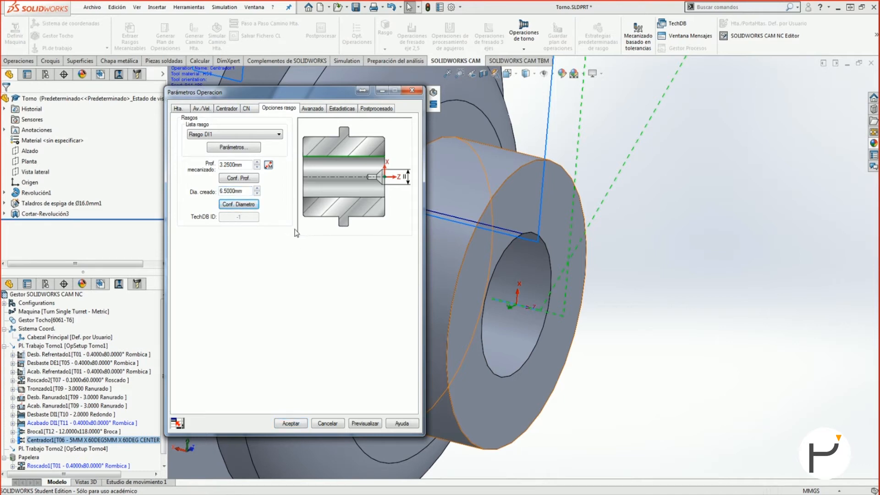
Preview the Centrador1 toolpath and simulate the countersink on the stock, then return to the operation parameters
{"action": "left_click", "coordinate": [366, 424]}
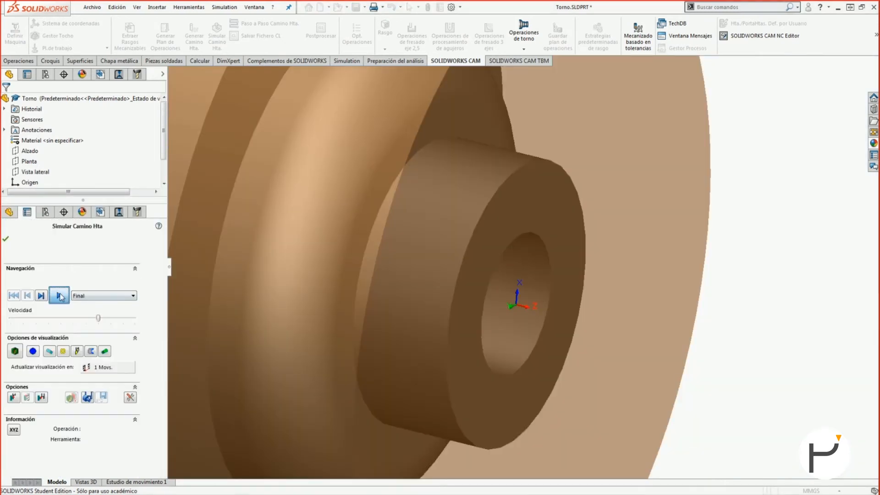
{"action": "left_click", "coordinate": [59, 295]}
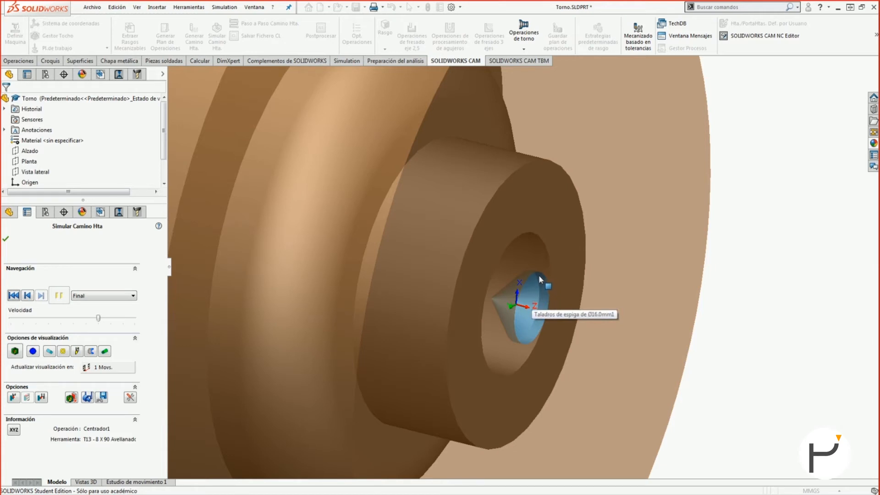
{"action": "left_click", "coordinate": [6, 239]}
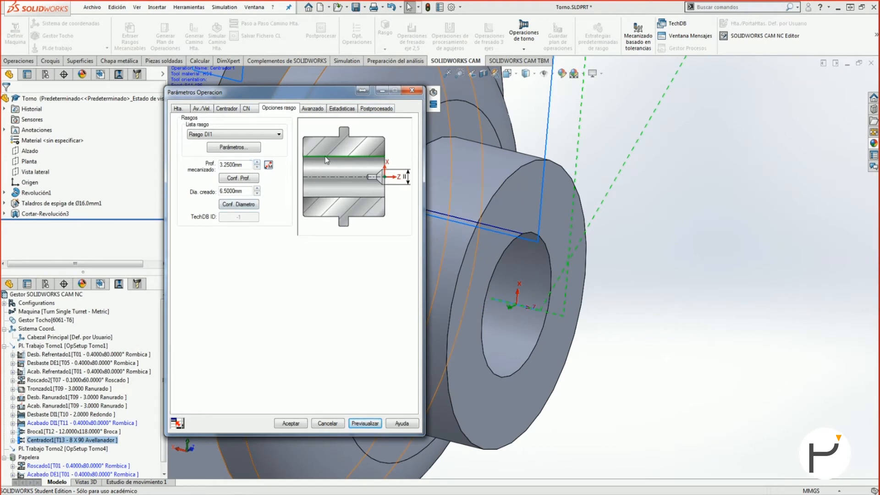
Set the countersink's diameter and shank diameter to 10 mm and its countersink angle to 60 degrees
{"action": "left_click", "coordinate": [187, 112]}
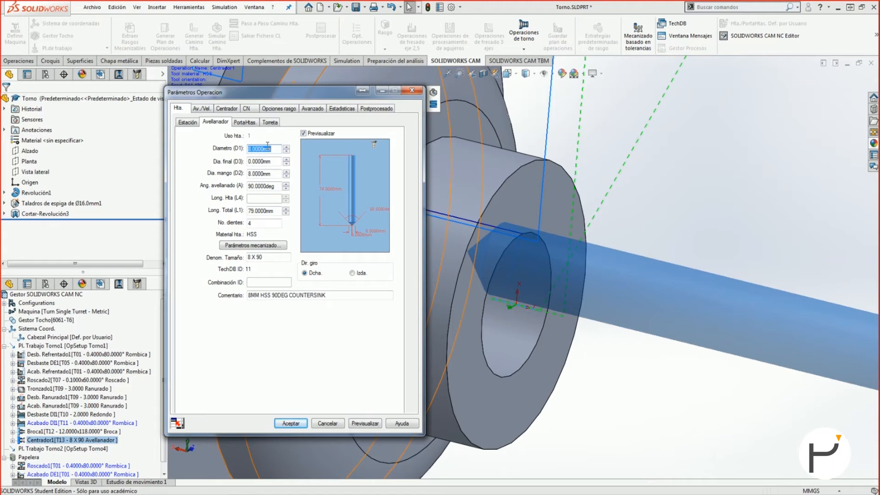
{"action": "type", "text": "10"}
{"action": "key", "text": "Tab"}
{"action": "key", "text": "Tab"}
{"action": "type", "text": "10"}
{"action": "key", "text": "Tab"}
{"action": "type", "text": "60"}
{"action": "key", "text": "Tab"}
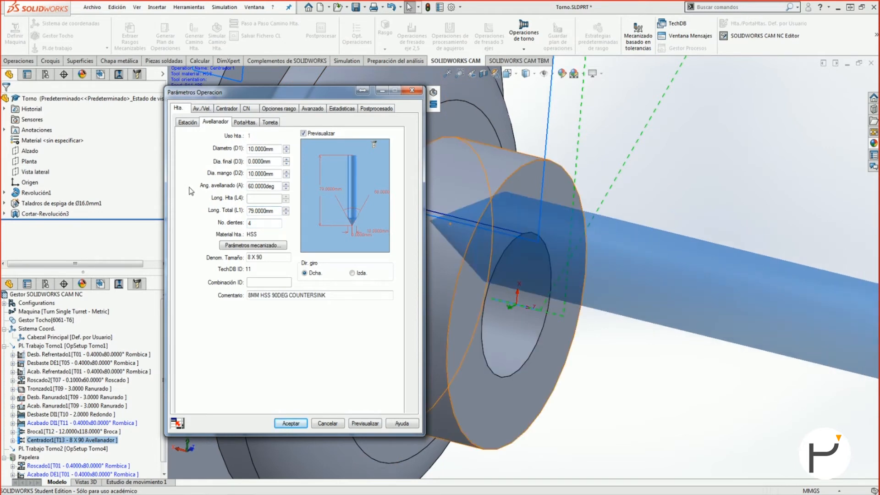
Enable manual depth editing in Centrador1, set the machining depth to 62 mm, calculate the created diameter from it, and preview the toolpath
{"action": "left_click", "coordinate": [279, 108]}
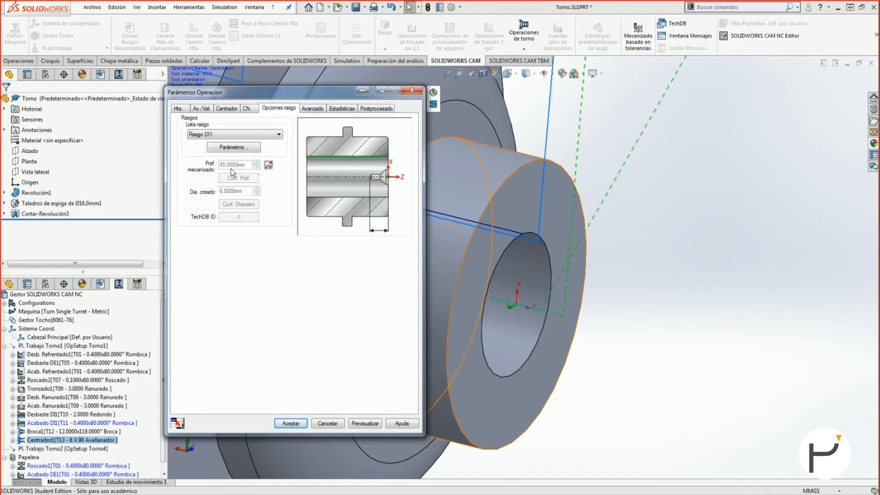
{"action": "left_click", "coordinate": [269, 165]}
{"action": "left_click_drag", "start_coordinate": [277, 96], "coordinate": [151, 96]}
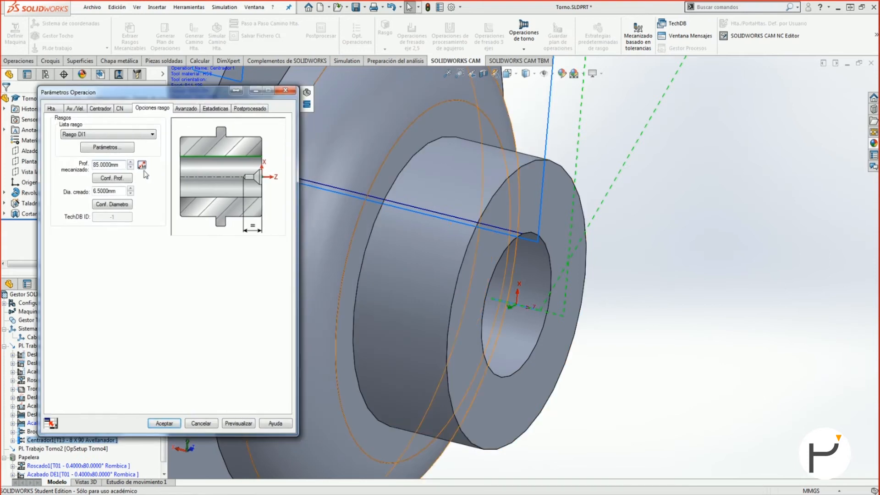
{"action": "scroll", "coordinate": [390, 202], "scroll_direction": "up", "scroll_amount": 7}
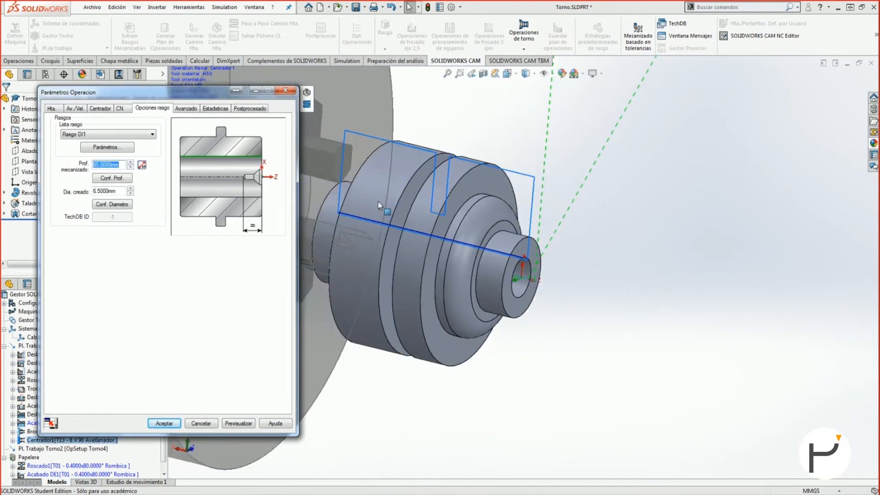
{"action": "scroll", "coordinate": [378, 202], "scroll_direction": "down", "scroll_amount": 2}
{"action": "type", "text": "62"}
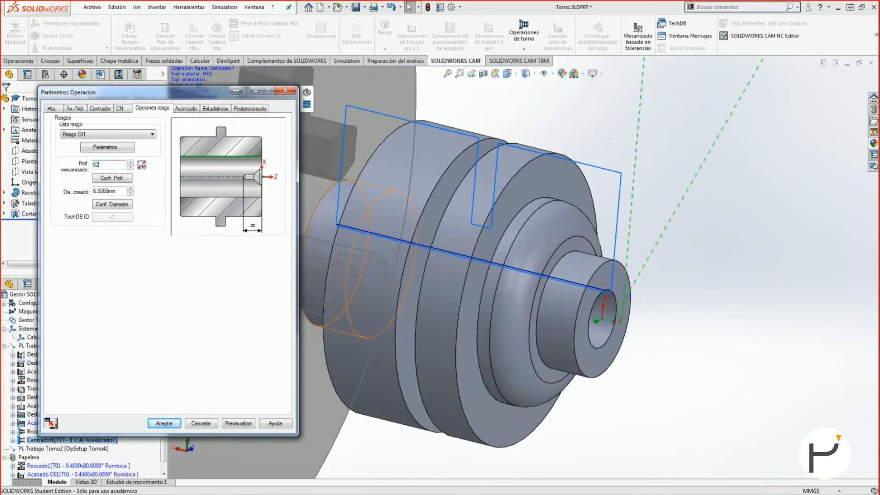
{"action": "left_click", "coordinate": [116, 178]}
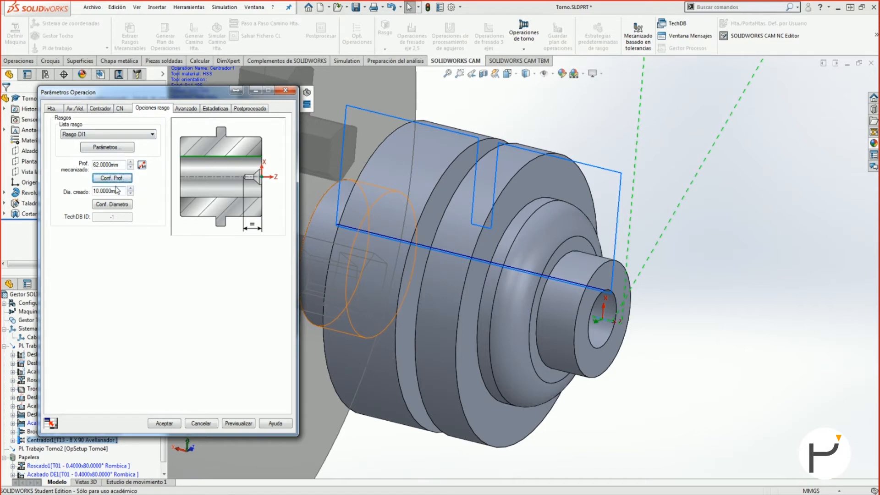
{"action": "left_click", "coordinate": [237, 422]}
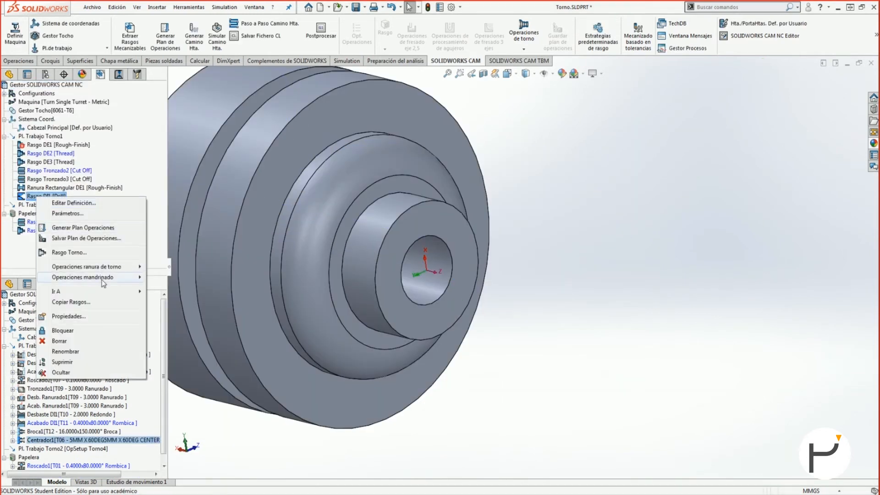
Insert a tapping operation (Roscado Macho) for the inner drill feature Rasgo DI1
{"action": "mouse_move", "coordinate": [112, 277]}
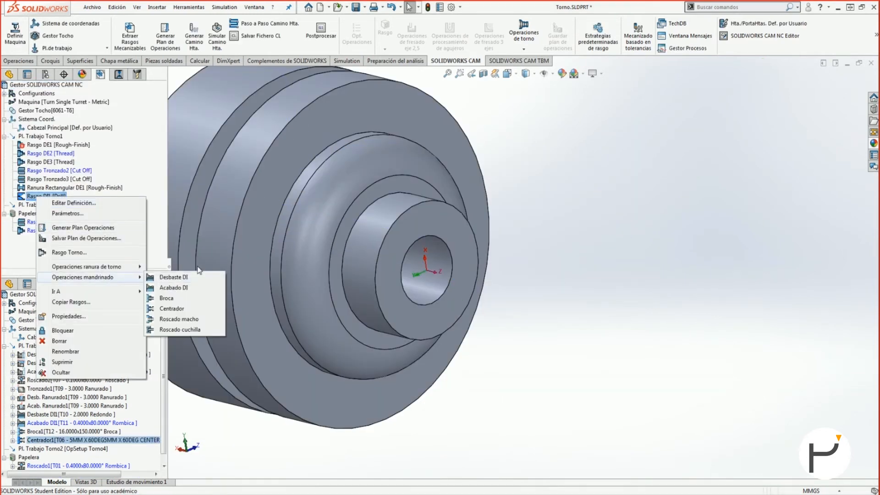
{"action": "left_click", "coordinate": [200, 319]}
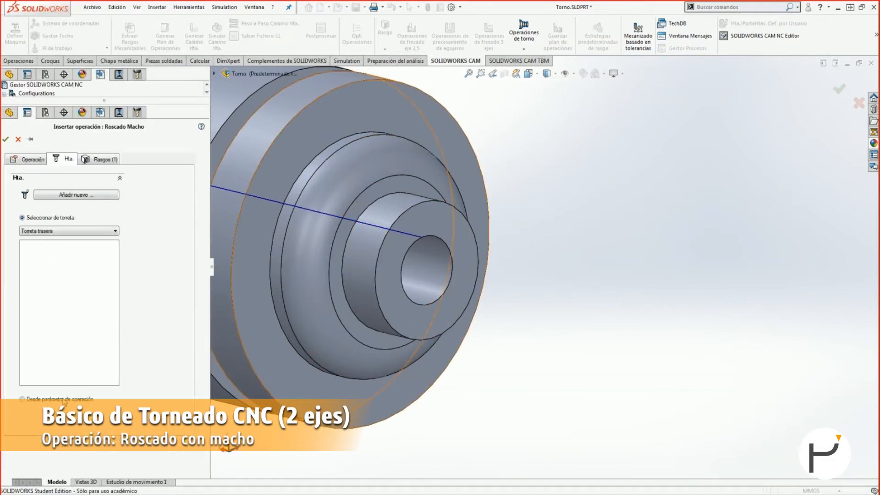
{"action": "left_click", "coordinate": [23, 159]}
{"action": "left_click", "coordinate": [7, 138]}
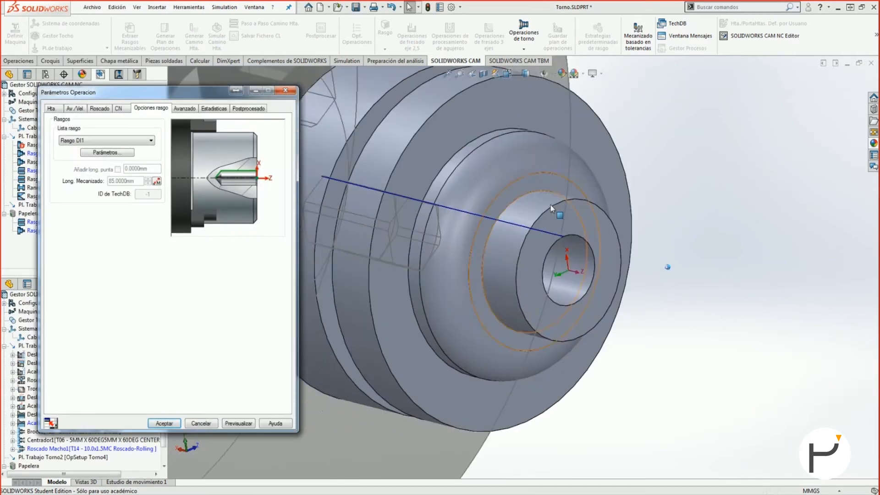
Examine the tap's dimensions, turret list and station, and the feed and speed settings of the tapping operation
{"action": "left_click", "coordinate": [77, 108]}
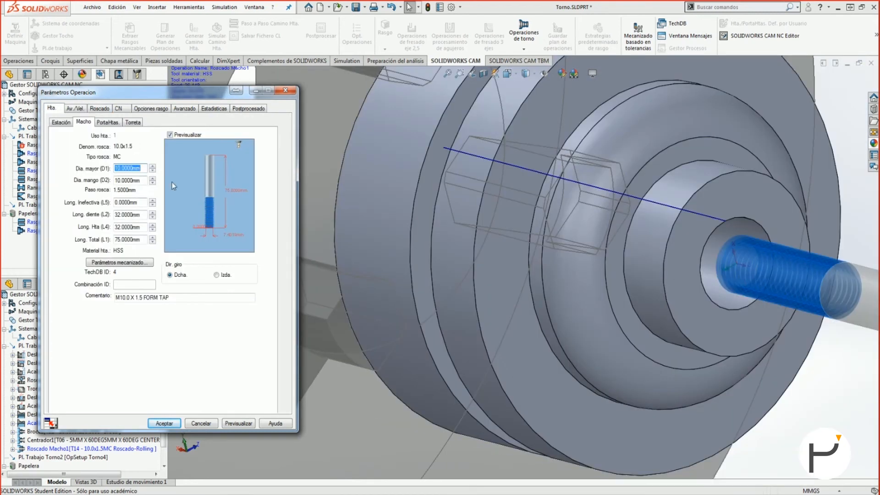
{"action": "left_click", "coordinate": [144, 202]}
{"action": "left_click", "coordinate": [131, 123]}
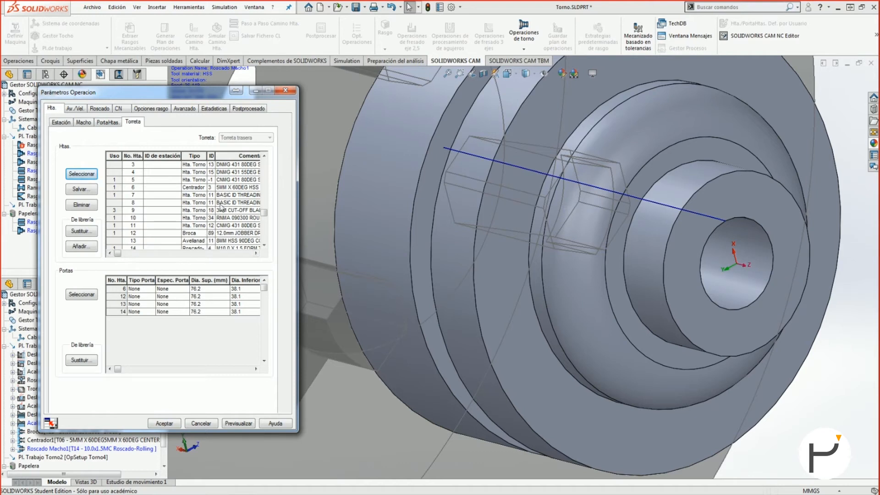
{"action": "left_click", "coordinate": [70, 122]}
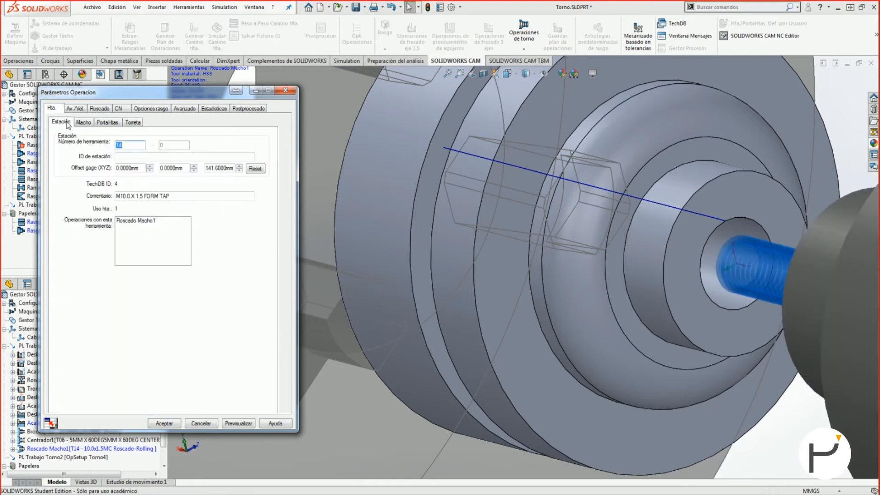
{"action": "left_click", "coordinate": [84, 122]}
{"action": "left_click", "coordinate": [143, 180]}
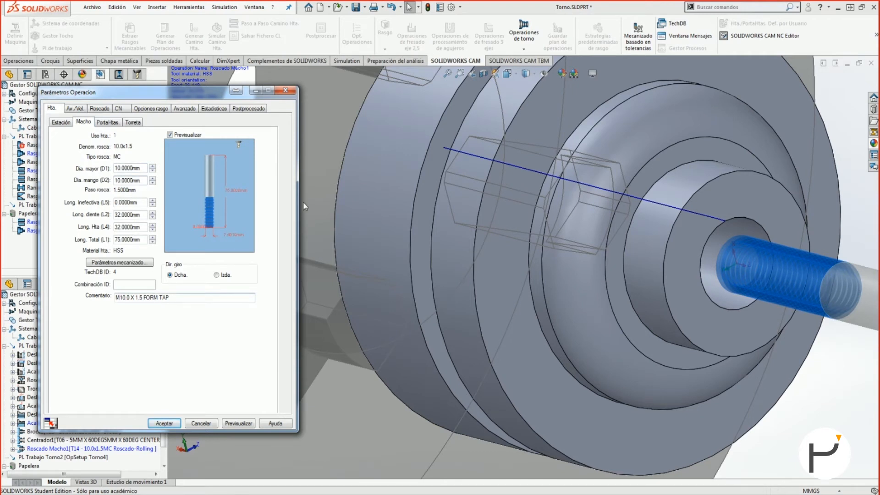
{"action": "left_click", "coordinate": [83, 109]}
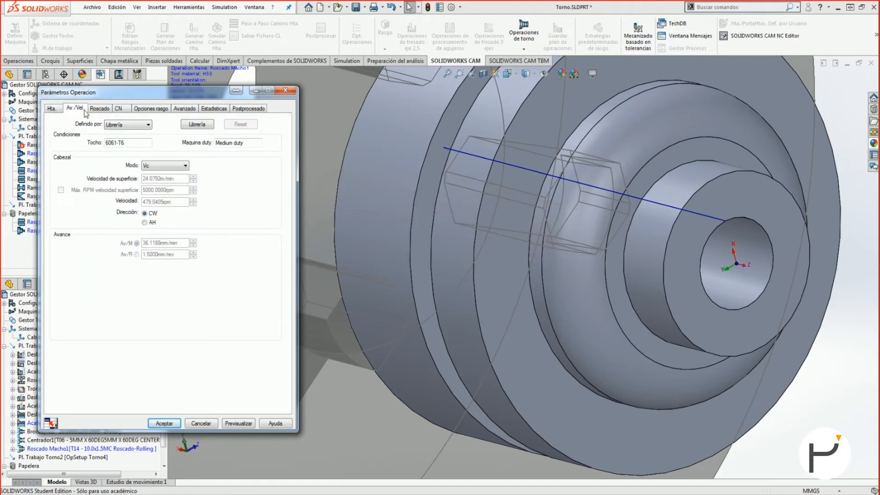
Examine the tapping operation's pause, fixed-cycle output and in-process stock settings, along with its NC parameters
{"action": "left_click", "coordinate": [98, 109]}
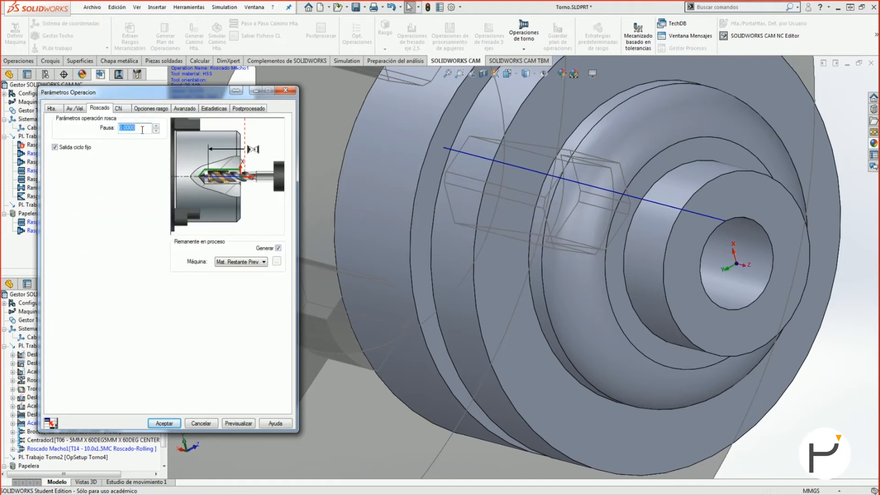
{"action": "left_click", "coordinate": [77, 149]}
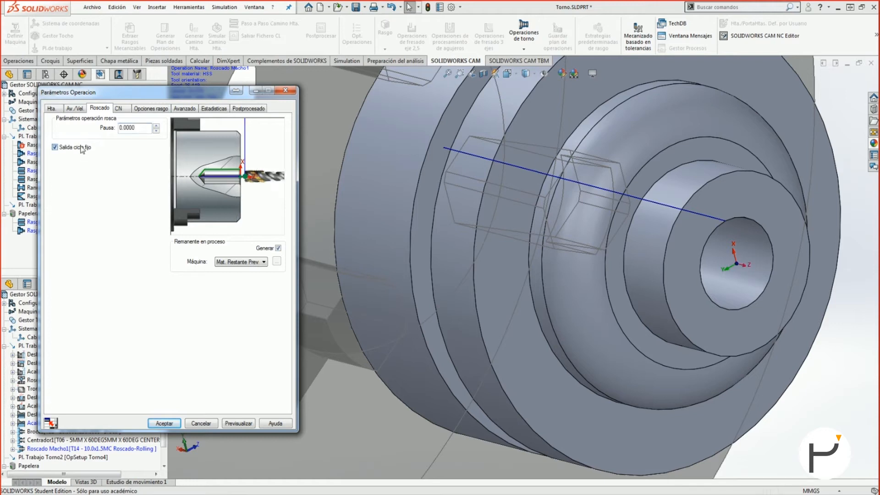
{"action": "double_click", "coordinate": [133, 127]}
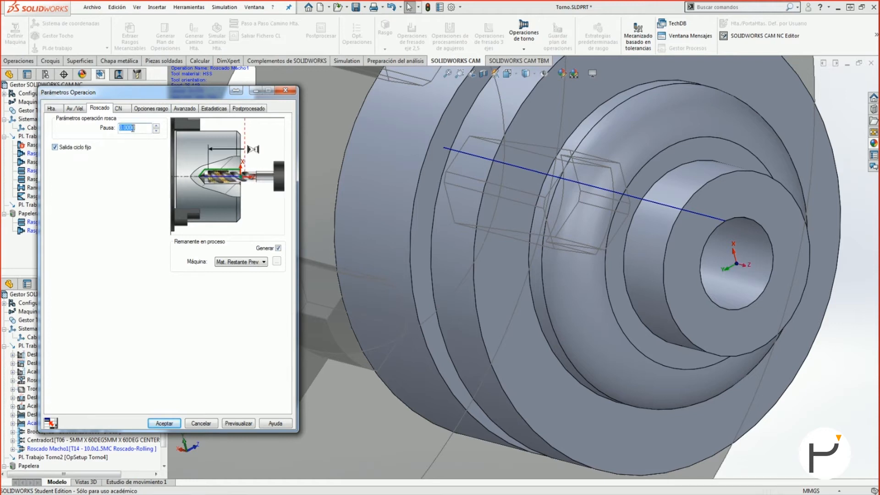
{"action": "left_click", "coordinate": [77, 148]}
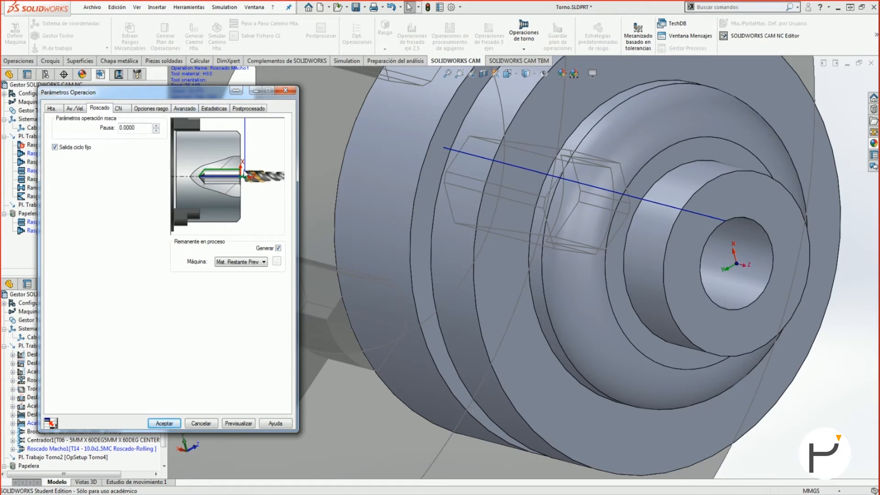
{"action": "left_click", "coordinate": [131, 126]}
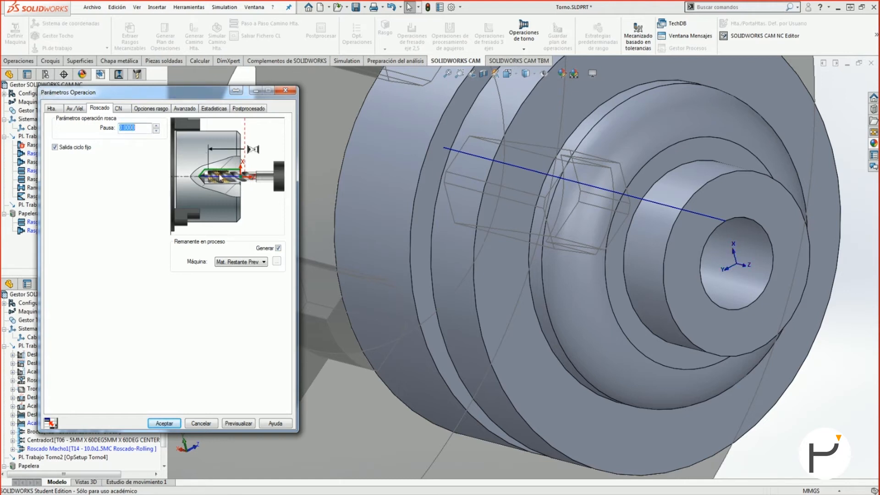
{"action": "left_click", "coordinate": [123, 110]}
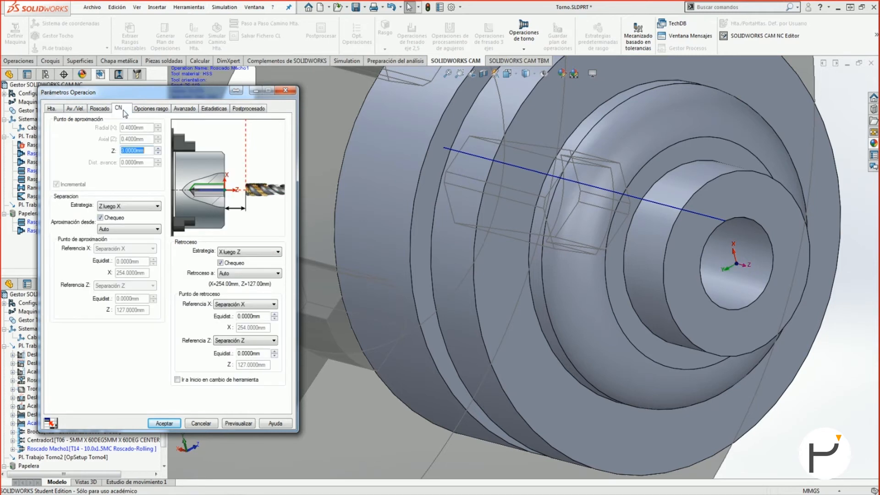
{"action": "left_click", "coordinate": [103, 110]}
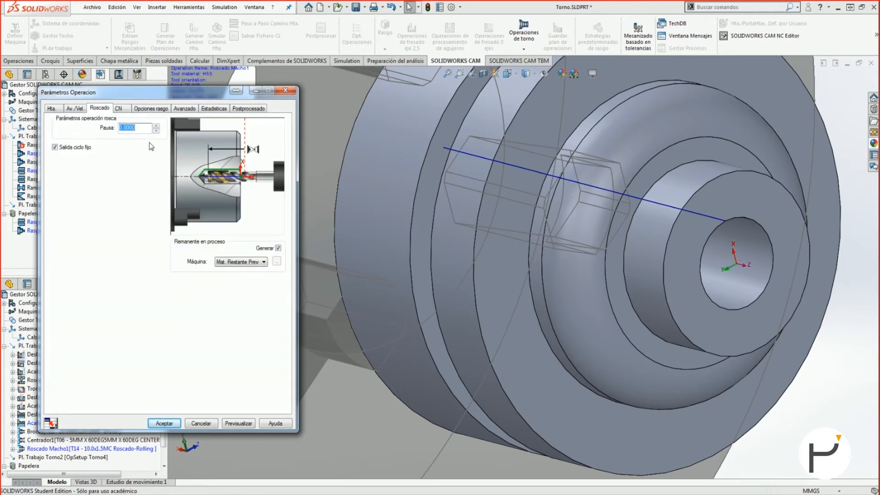
{"action": "left_click", "coordinate": [243, 263]}
{"action": "left_click", "coordinate": [246, 270]}
Set the tapping operation's approach Z distance to 1 mm, enable manual machining length and set it to 30 mm
{"action": "left_click", "coordinate": [120, 109]}
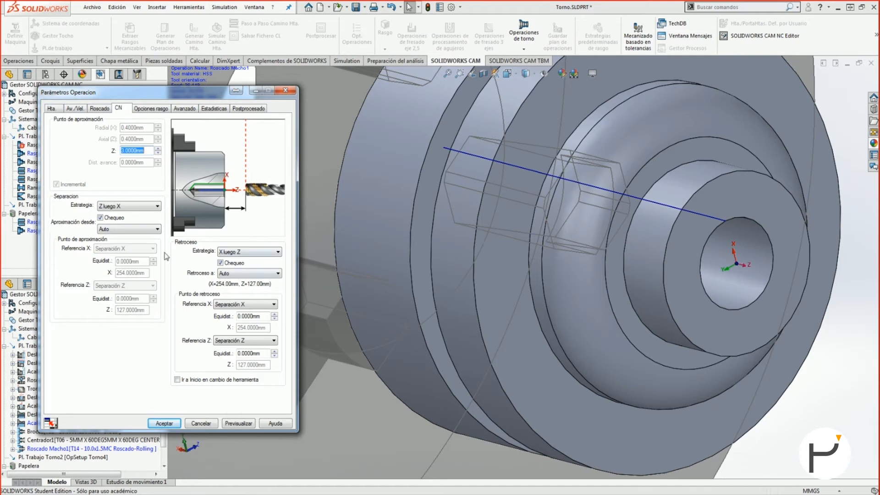
{"action": "type", "text": "1"}
{"action": "left_click", "coordinate": [150, 109]}
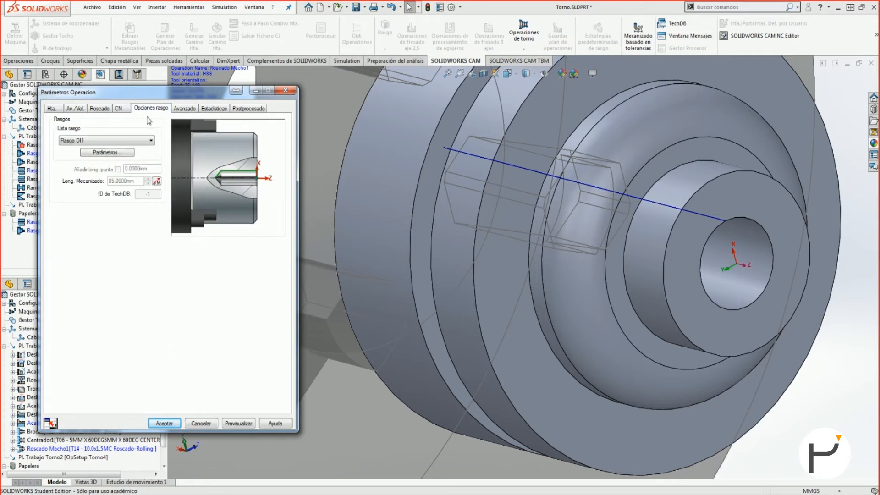
{"action": "left_click", "coordinate": [157, 182]}
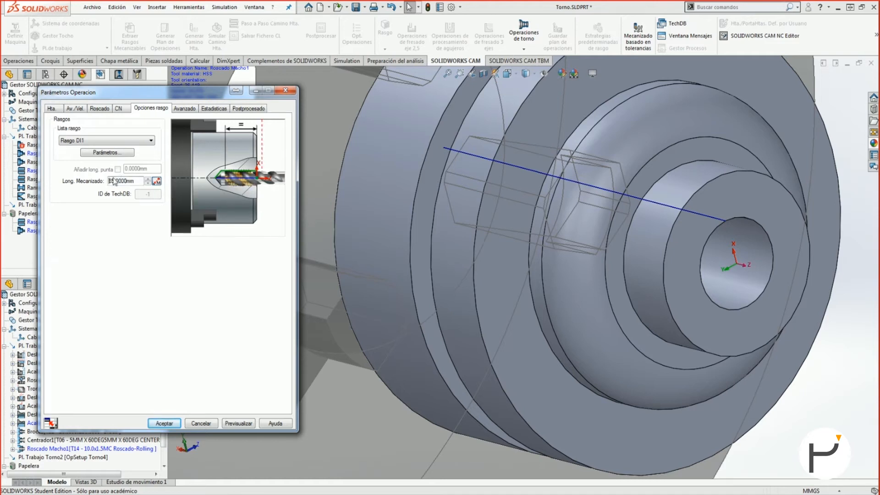
{"action": "type", "text": "30"}
{"action": "left_click", "coordinate": [185, 108]}
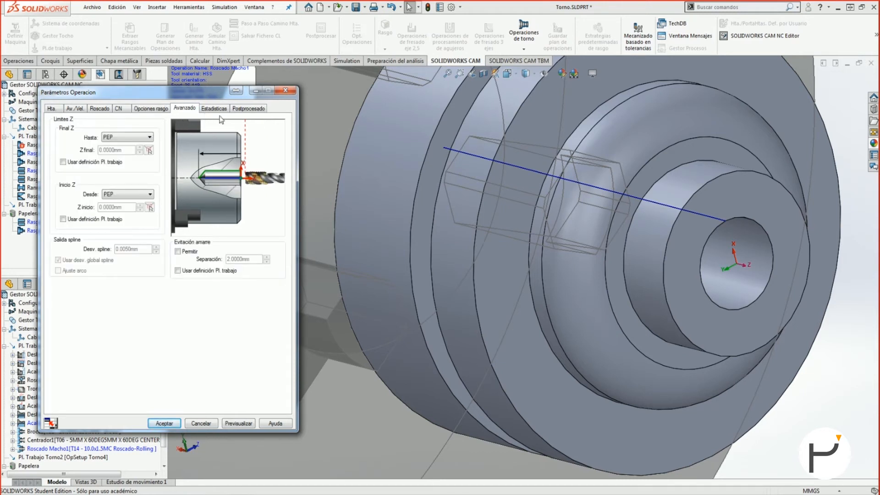
{"action": "left_click", "coordinate": [158, 108]}
Preview the tapping toolpath around the central hole and accept the operation parameters
{"action": "left_click", "coordinate": [238, 423]}
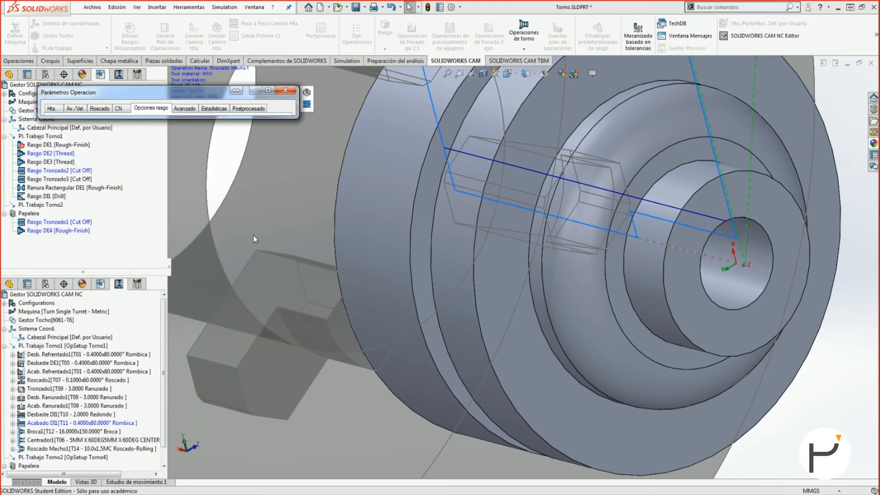
{"action": "left_click", "coordinate": [286, 90]}
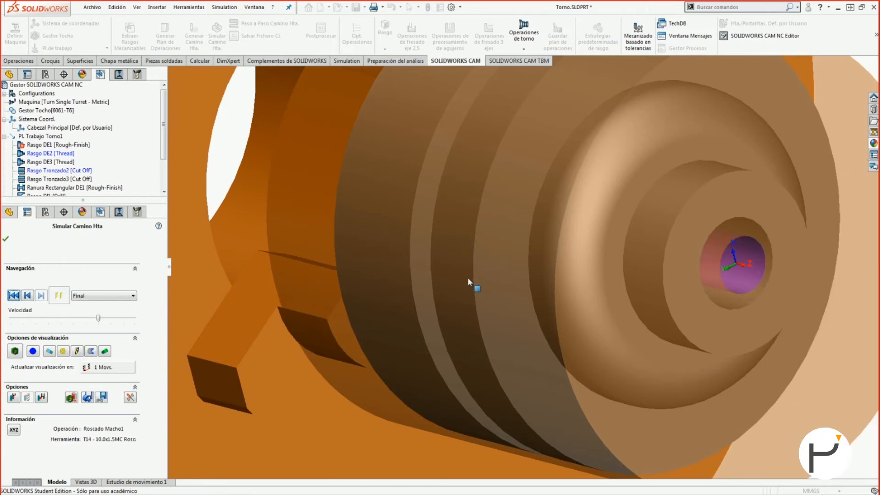
{"action": "key", "text": "Escape"}
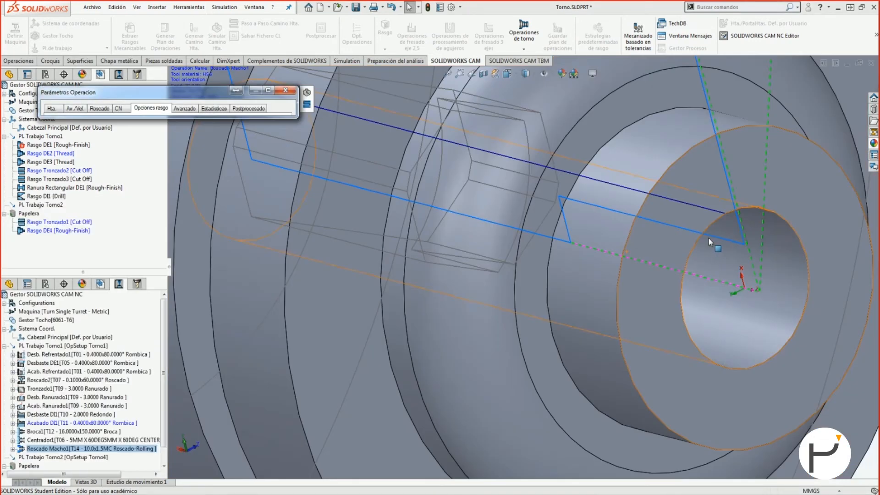
{"action": "middle_click_drag", "start_coordinate": [685, 269], "coordinate": [666, 268]}
{"action": "left_click", "coordinate": [268, 92]}
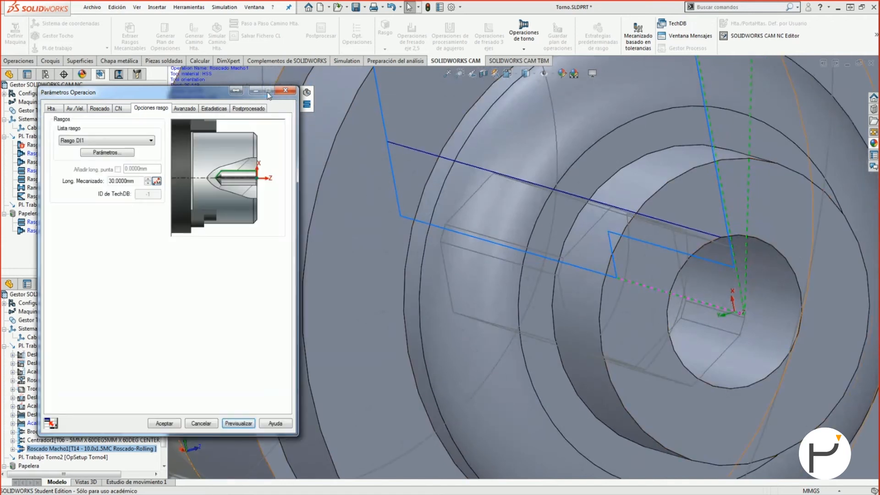
{"action": "left_click", "coordinate": [164, 422]}
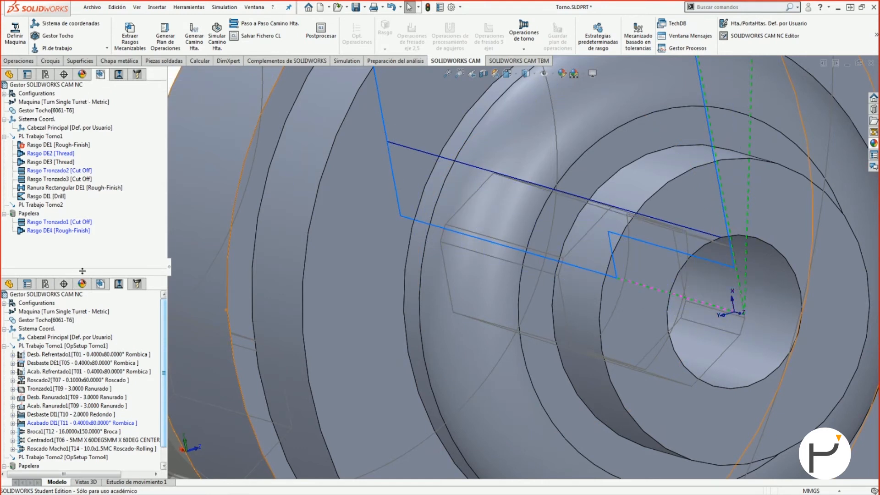
Insert a Roscado cuchilla threading operation after Roscado Macho1 with the default parameters and tool T07 - 0.1000x60.0000°
{"action": "left_click_drag", "start_coordinate": [83, 272], "coordinate": [83, 73]}
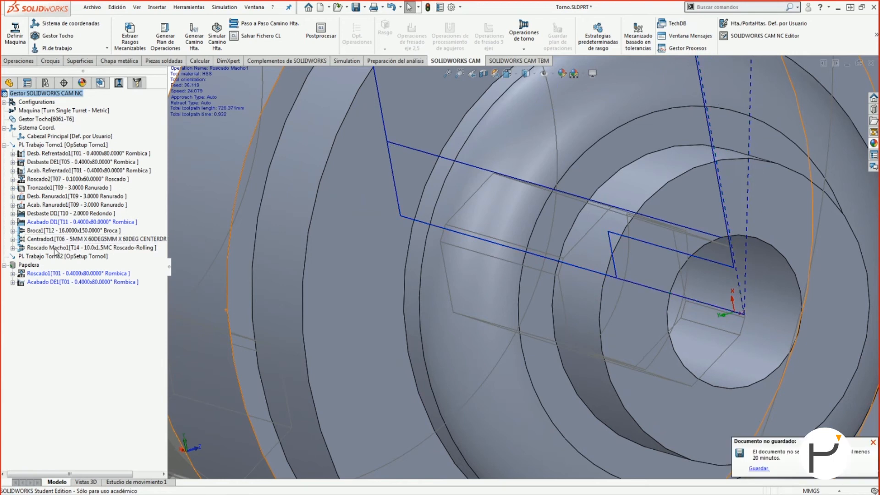
{"action": "right_click", "coordinate": [54, 248]}
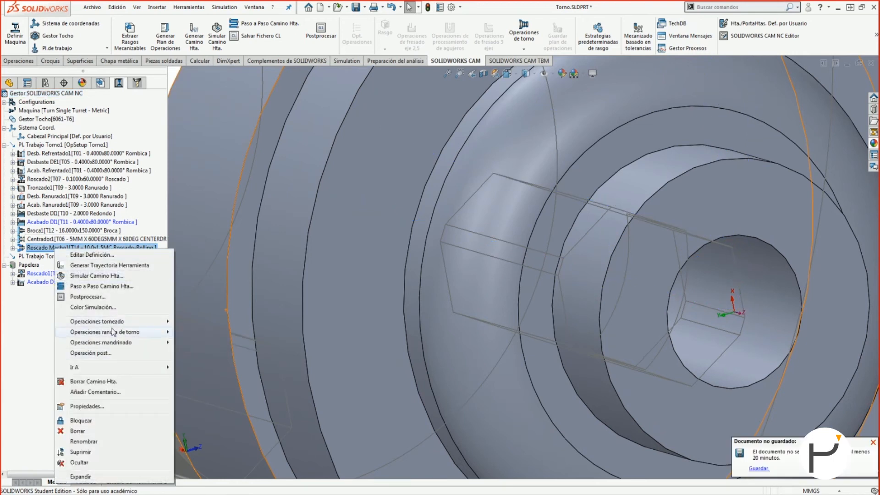
{"action": "mouse_move", "coordinate": [123, 347]}
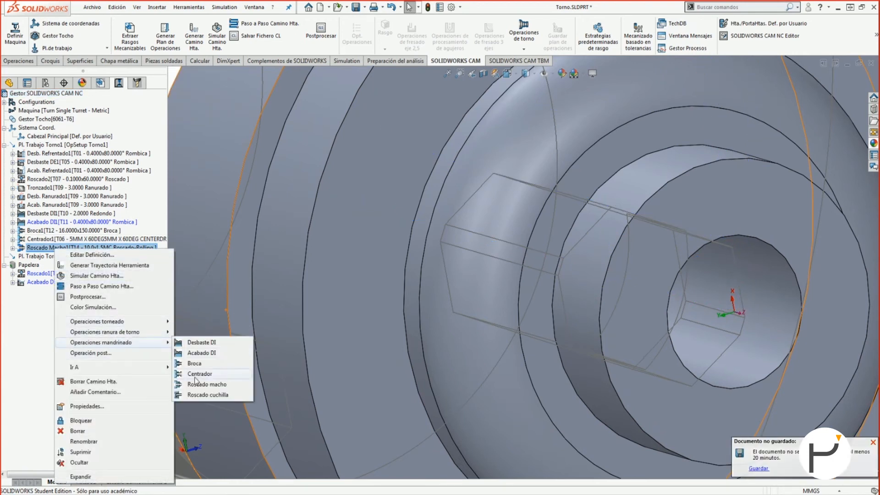
{"action": "left_click", "coordinate": [209, 395]}
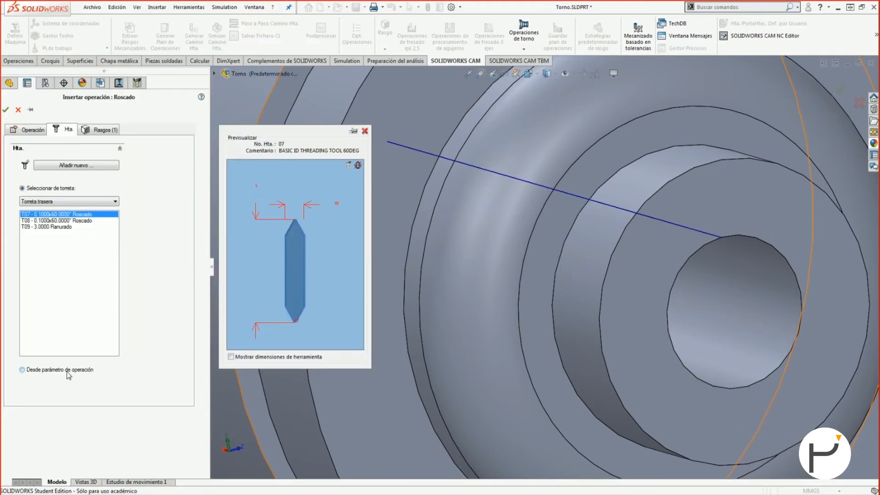
{"action": "left_click", "coordinate": [26, 130]}
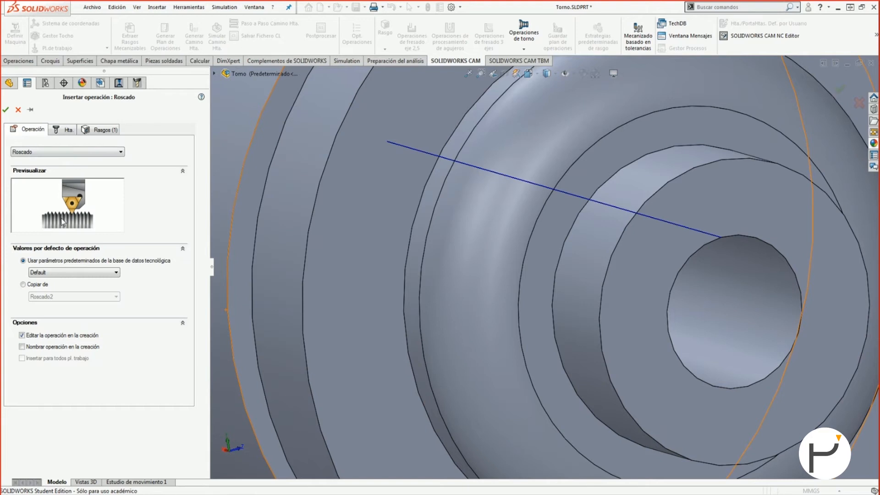
{"action": "left_click", "coordinate": [6, 109]}
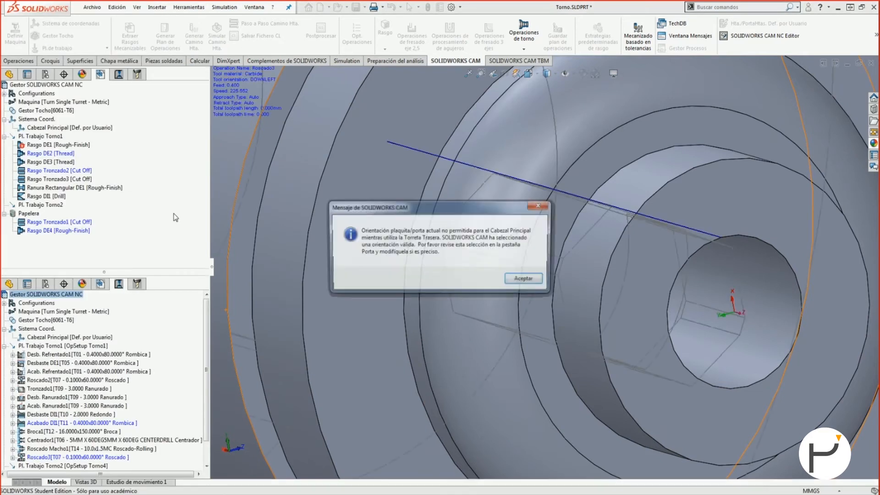
{"action": "left_click", "coordinate": [532, 280]}
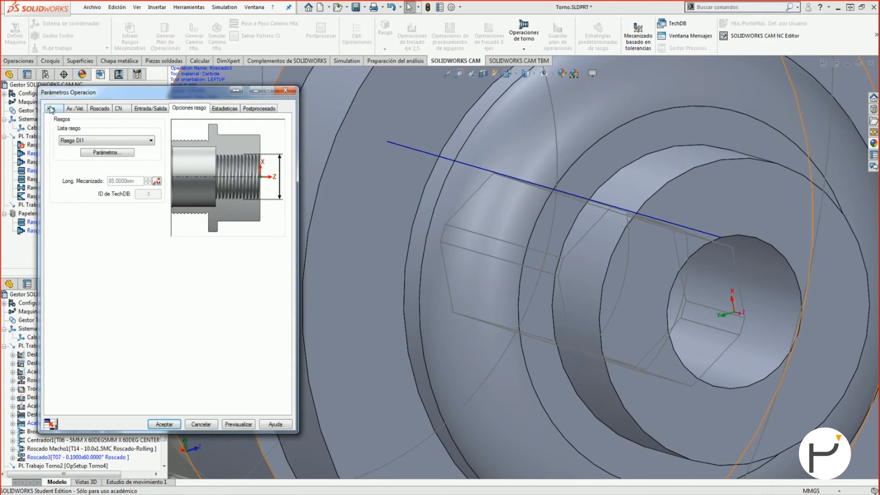
Examine the threading insert, boring bar and turret tool list of the new threading operation
{"action": "left_click", "coordinate": [51, 109]}
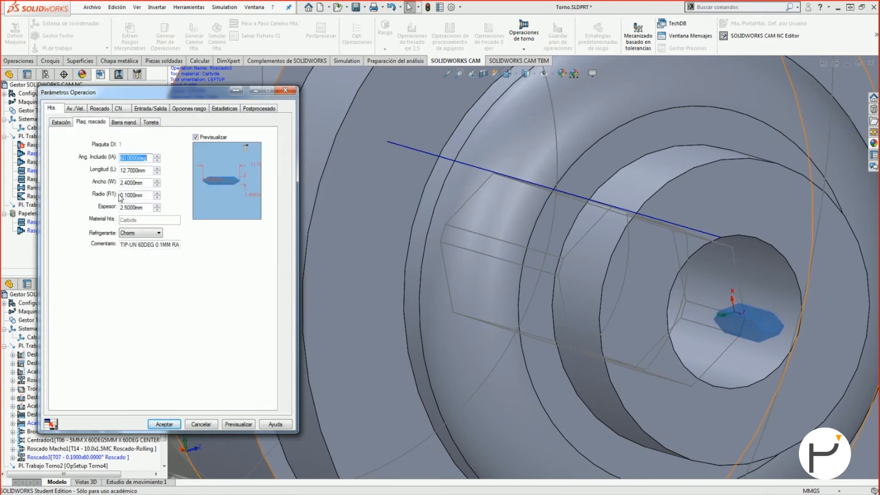
{"action": "left_click", "coordinate": [124, 122]}
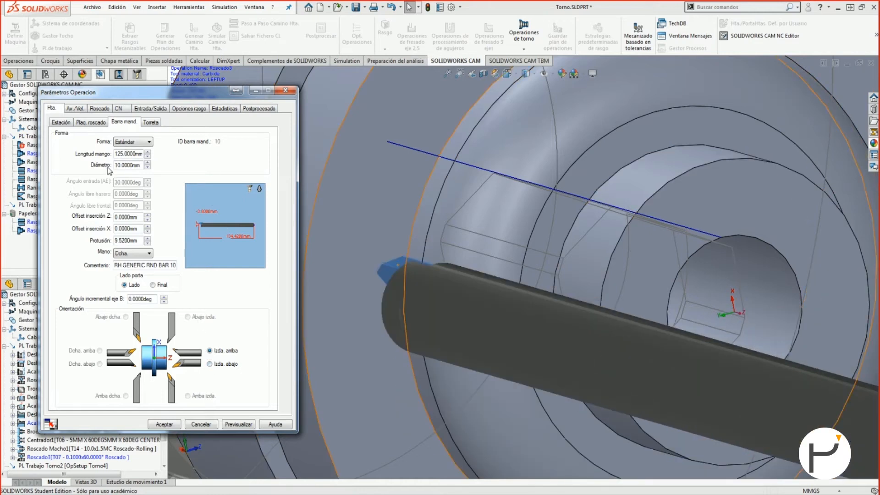
{"action": "left_click", "coordinate": [104, 123]}
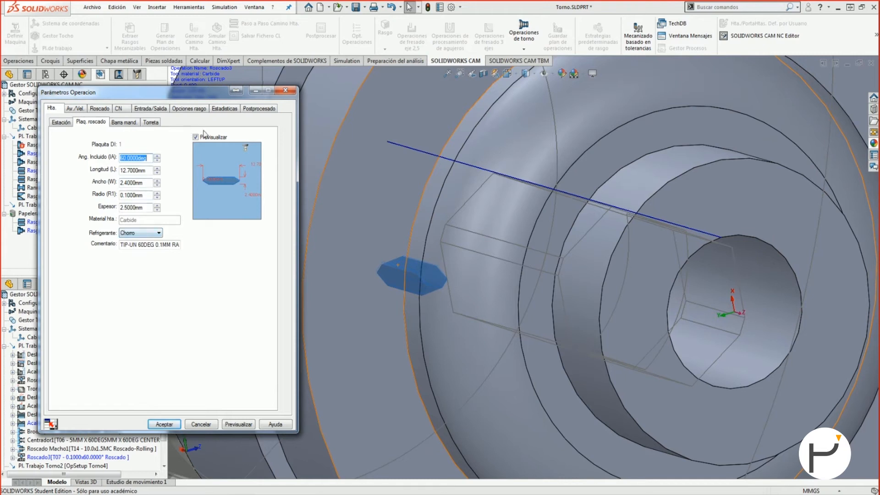
{"action": "left_click", "coordinate": [151, 122]}
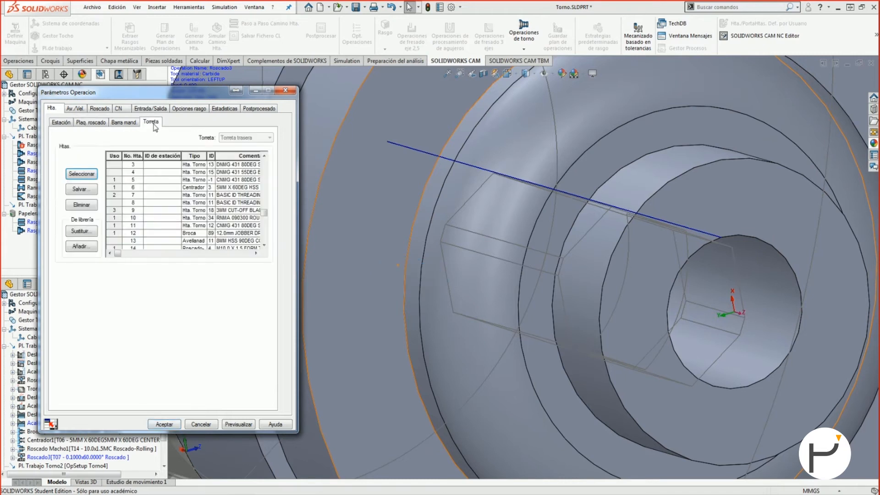
{"action": "left_click", "coordinate": [88, 122]}
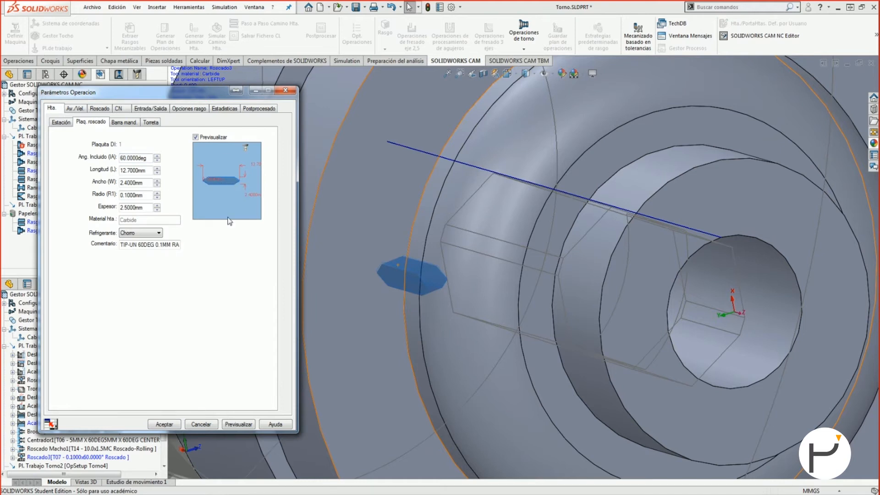
Try the lower-left orientation for the threading boring bar, and return it to upper-left
{"action": "left_click", "coordinate": [124, 121]}
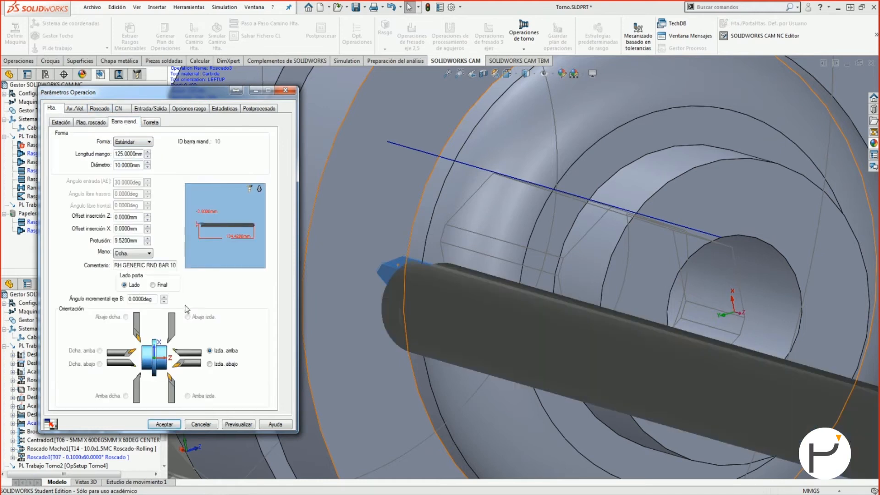
{"action": "left_click", "coordinate": [209, 364]}
{"action": "left_click", "coordinate": [213, 365]}
{"action": "left_click", "coordinate": [213, 351]}
Review the threading insert dimensions, the tool station and the feed and speed settings
{"action": "left_click", "coordinate": [94, 123]}
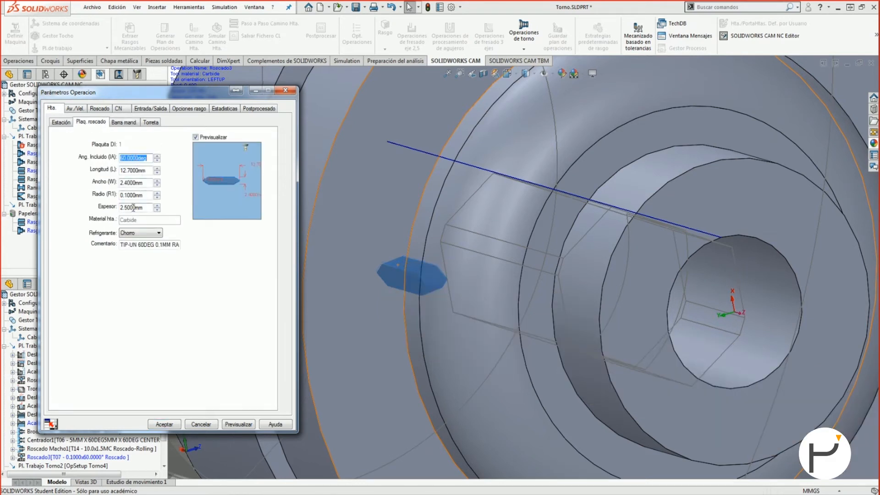
{"action": "left_click", "coordinate": [61, 123]}
{"action": "left_click", "coordinate": [75, 109]}
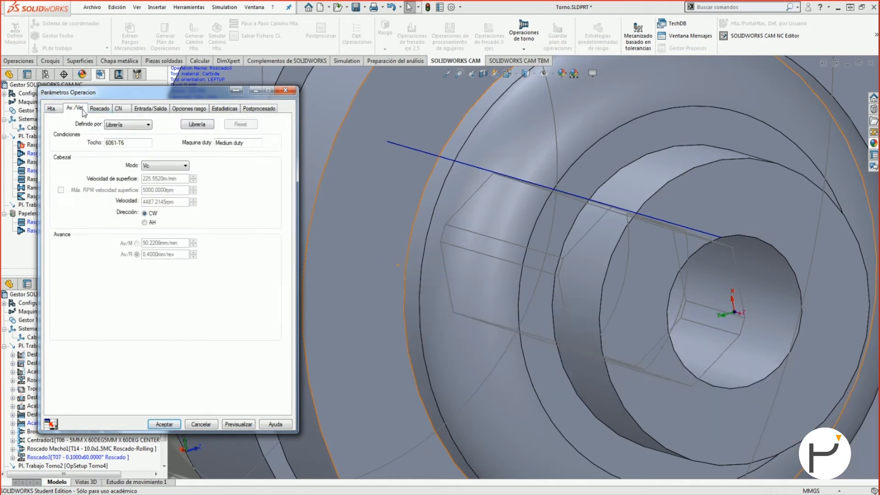
Try the Volumen constante threading strategy, return to Pasada constante and open the depth per pass for editing
{"action": "left_click", "coordinate": [106, 110]}
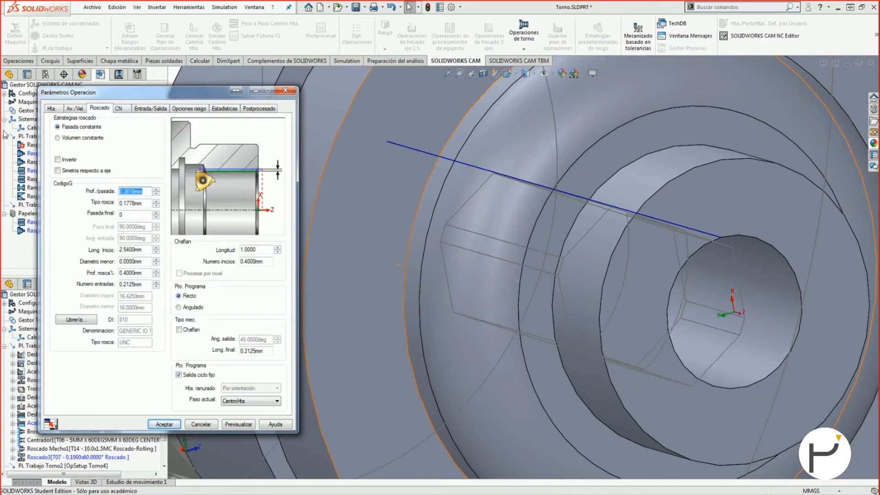
{"action": "left_click", "coordinate": [89, 139]}
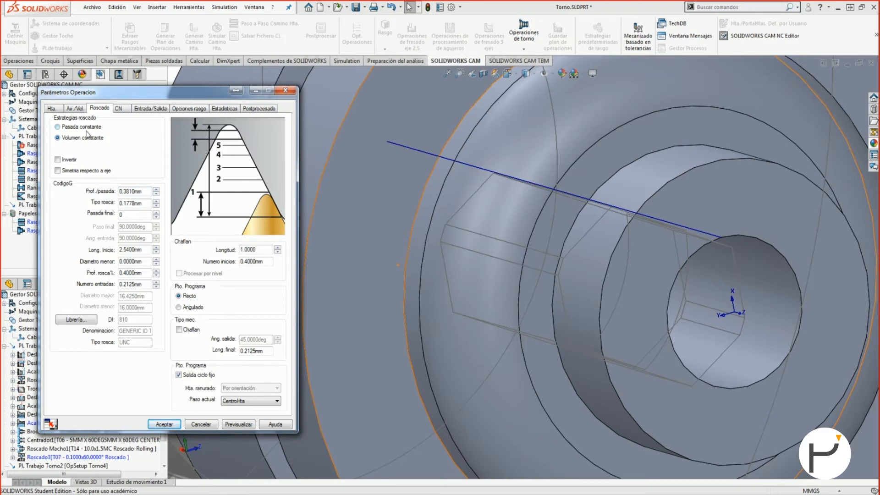
{"action": "left_click", "coordinate": [87, 131]}
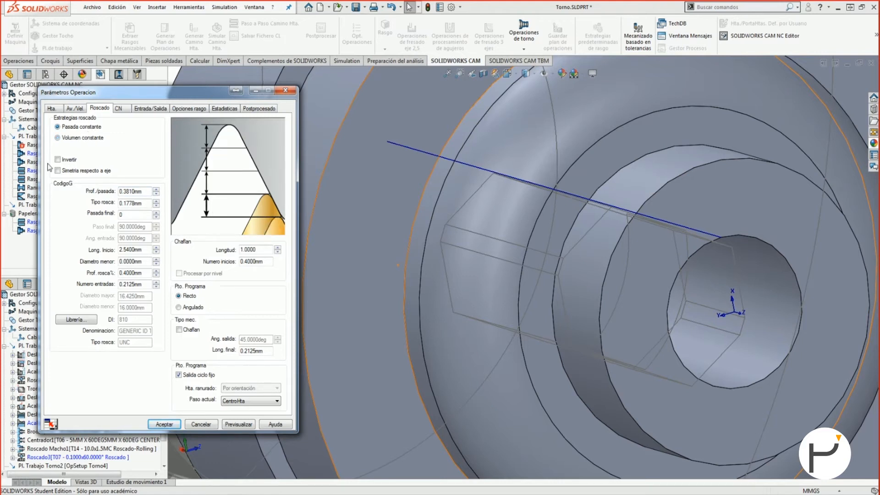
{"action": "left_click", "coordinate": [134, 190]}
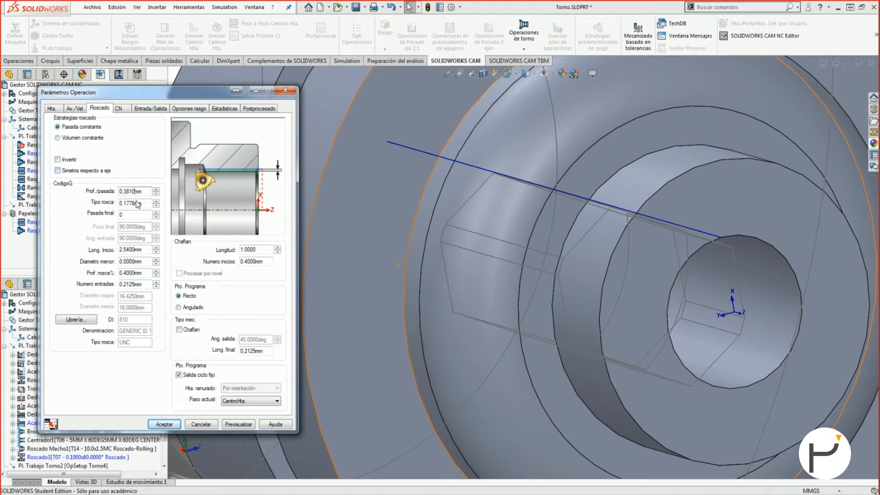
Load the 1 1/4-11.5 NPT thread condition from the library into the threading operation
{"action": "left_click", "coordinate": [75, 319]}
{"action": "left_click_drag", "start_coordinate": [700, 110], "coordinate": [699, 133]}
{"action": "left_click", "coordinate": [473, 207]}
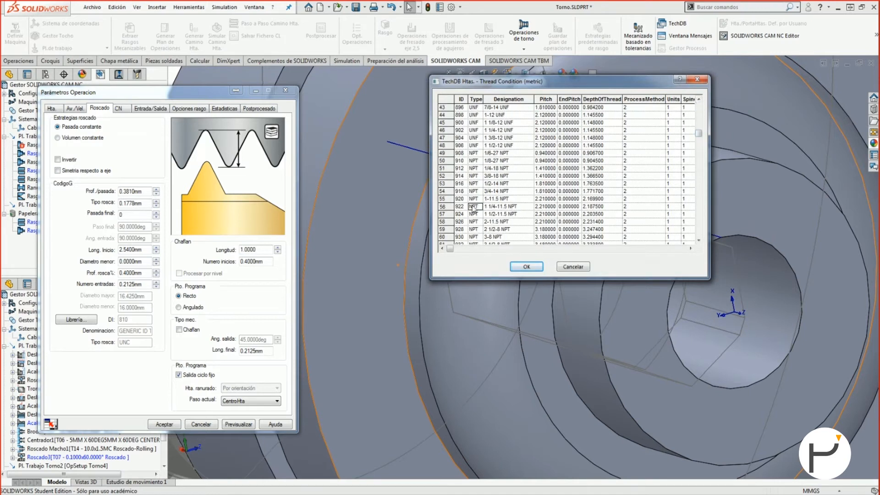
{"action": "left_click", "coordinate": [526, 266]}
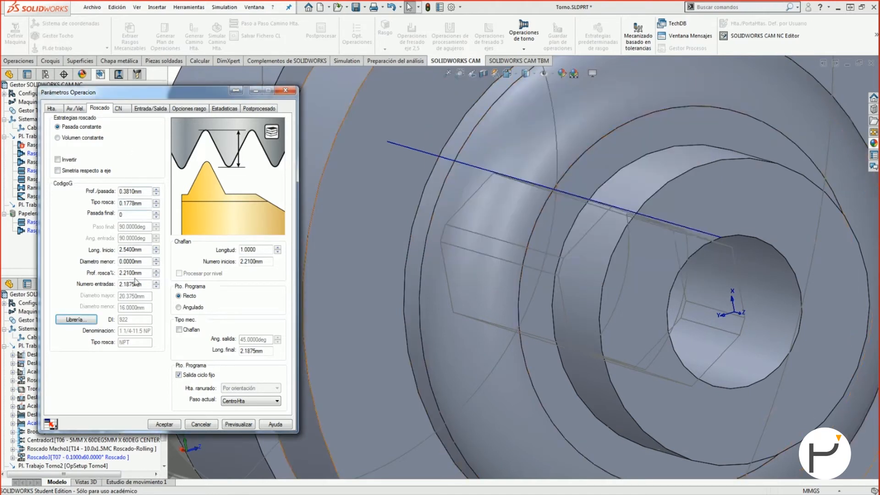
Try the Angulado infeed option for the thread, and return to Recto
{"action": "left_click", "coordinate": [190, 297]}
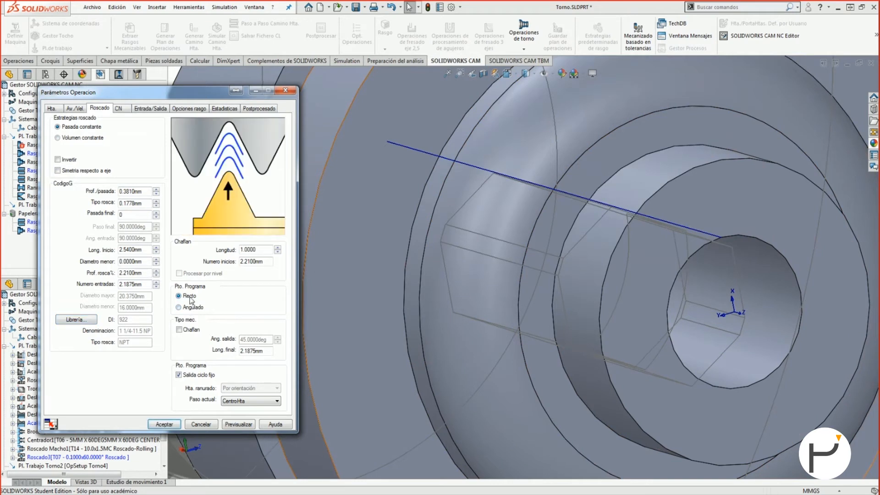
{"action": "left_click", "coordinate": [194, 307]}
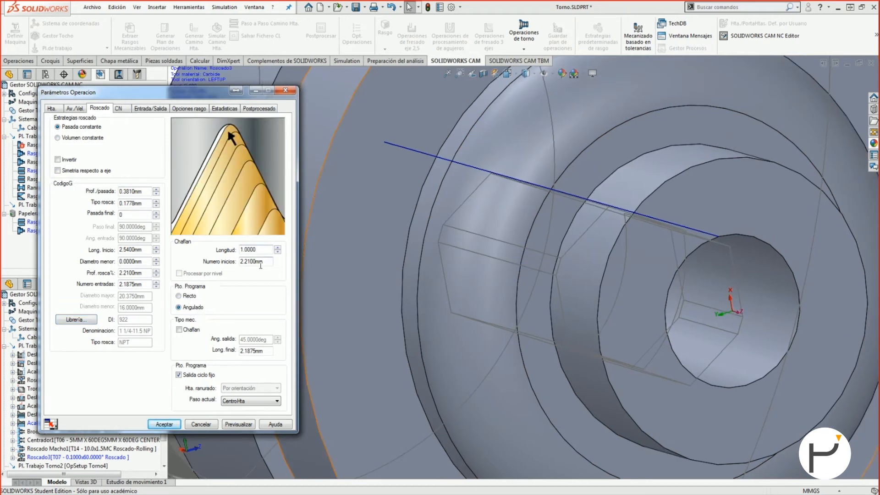
{"action": "left_click", "coordinate": [191, 296]}
Try the threading operation without Salida ciclo fijo and with the PuntaHta program point, then restore the fixed cycle output and CentroHta
{"action": "left_click", "coordinate": [254, 404]}
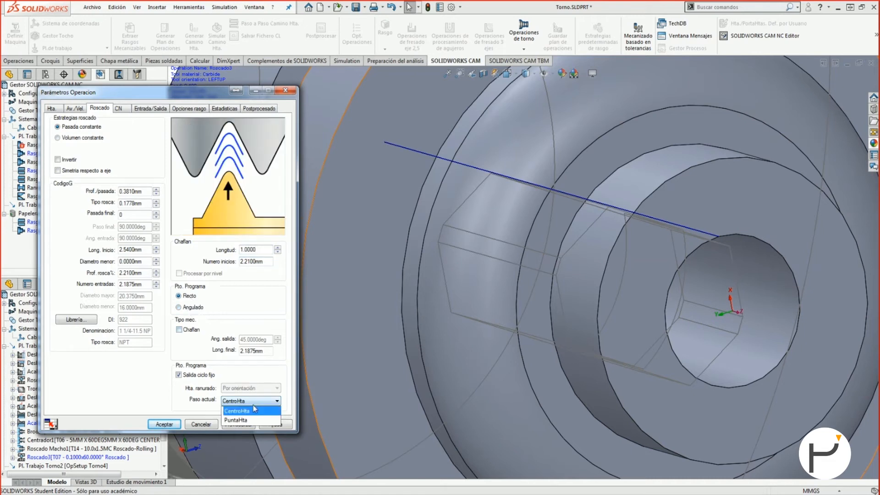
{"action": "left_click", "coordinate": [255, 411]}
{"action": "left_click", "coordinate": [178, 375]}
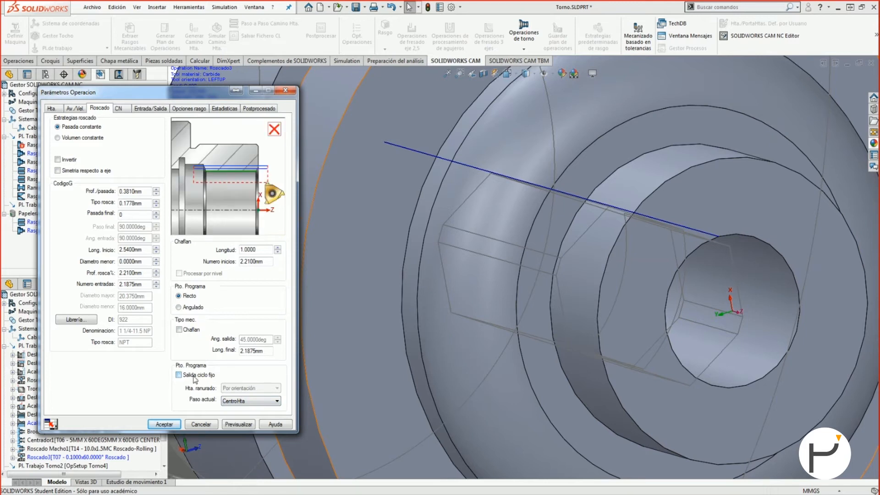
{"action": "left_click", "coordinate": [195, 376]}
{"action": "left_click", "coordinate": [260, 402]}
{"action": "left_click", "coordinate": [239, 420]}
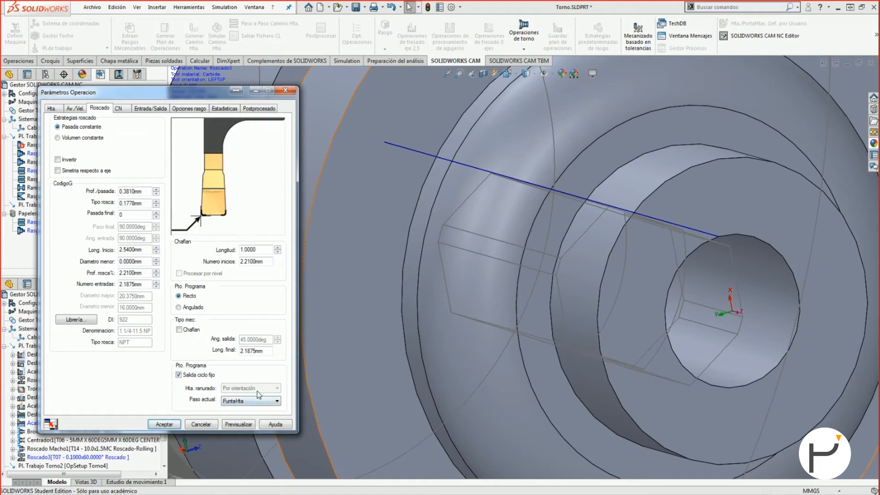
{"action": "left_click", "coordinate": [262, 400]}
{"action": "left_click", "coordinate": [242, 418]}
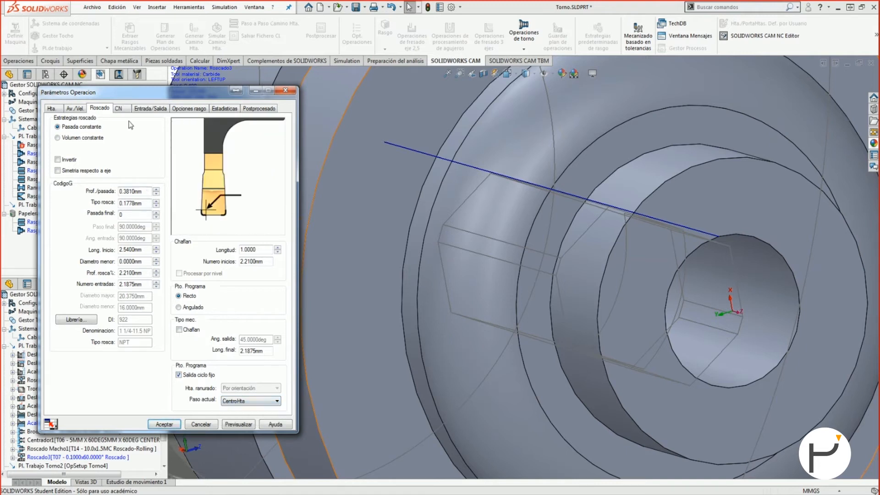
Review the threading operation's approach and retraction, feed and speed, threading insert and boring bar settings
{"action": "left_click", "coordinate": [121, 109]}
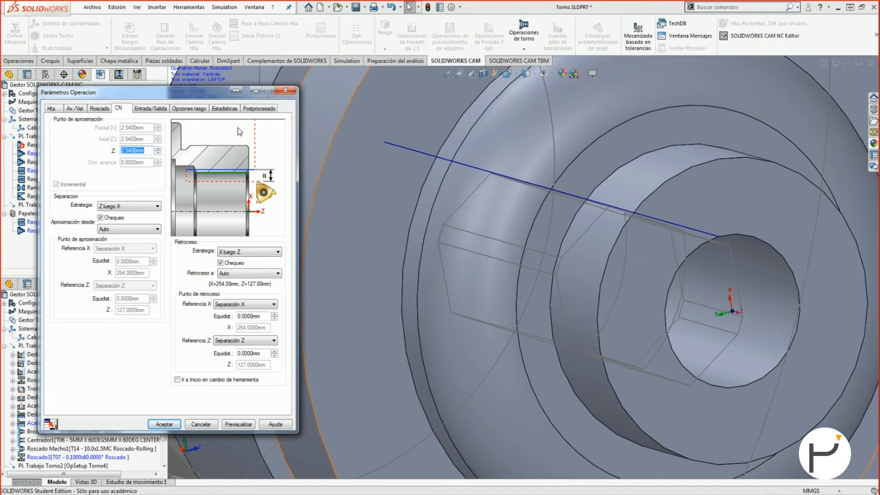
{"action": "left_click", "coordinate": [75, 108]}
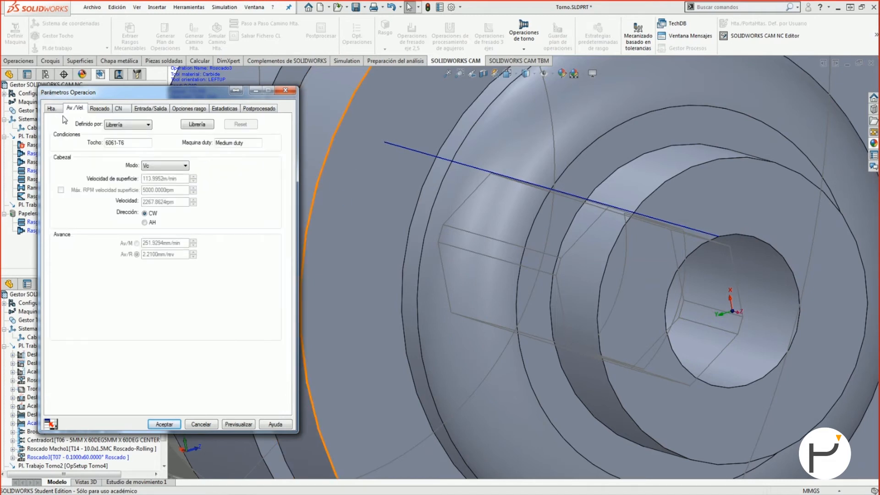
{"action": "left_click", "coordinate": [50, 108]}
{"action": "left_click", "coordinate": [74, 123]}
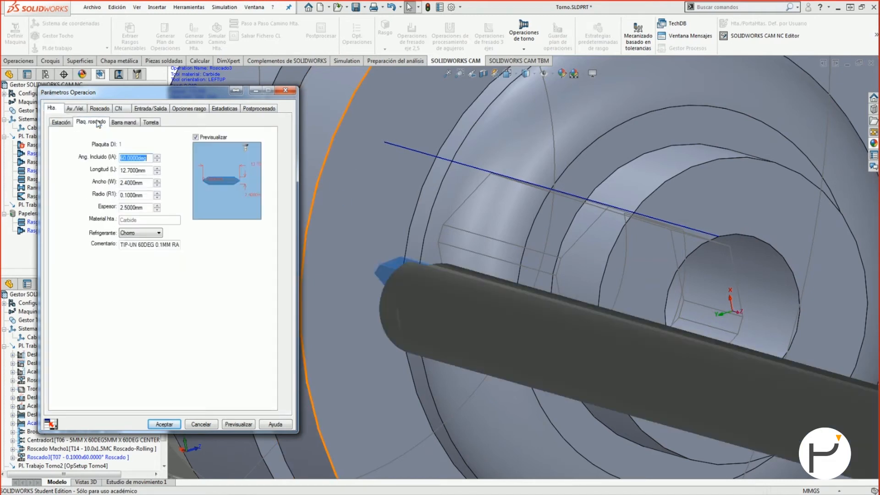
{"action": "left_click", "coordinate": [198, 186]}
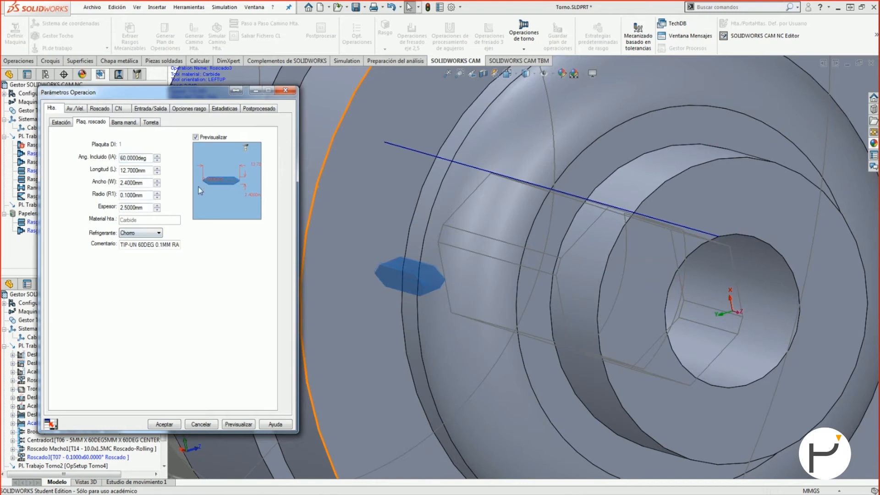
{"action": "left_click", "coordinate": [118, 122]}
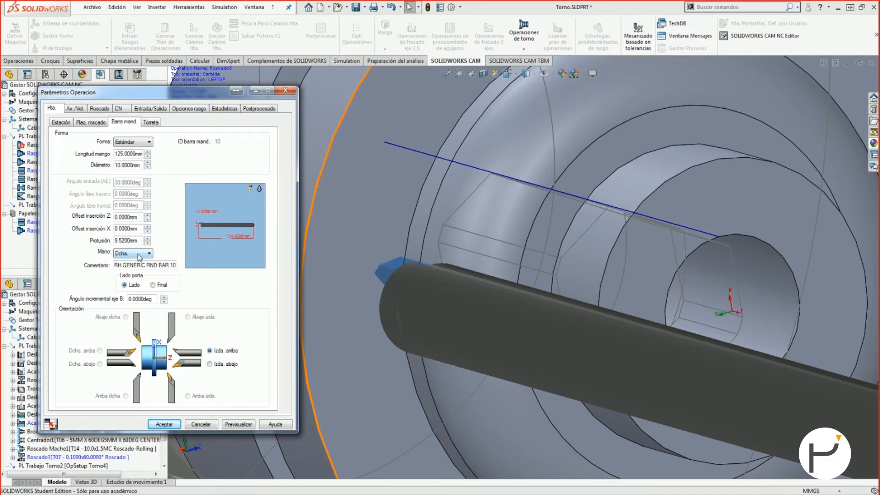
Preview the tapping, countersink and CNMG tools in the turret, and add a basic OD threading tool from the library
{"action": "left_click", "coordinate": [152, 122]}
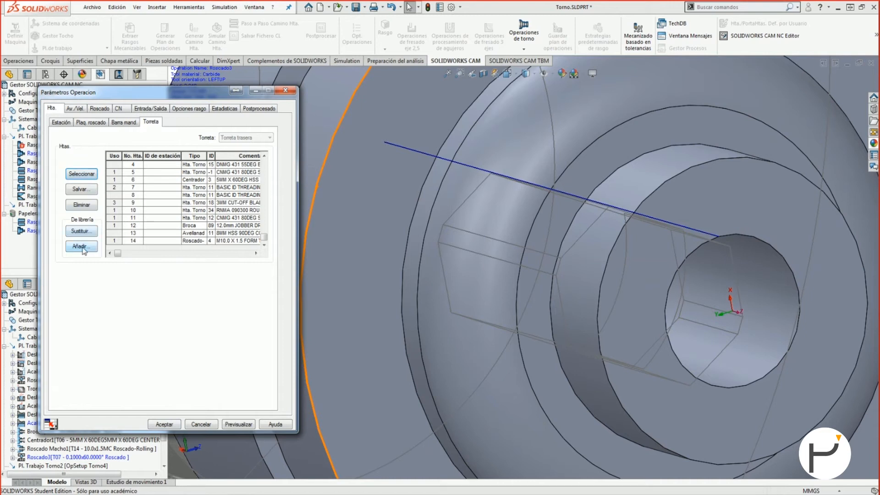
{"action": "left_click", "coordinate": [192, 242]}
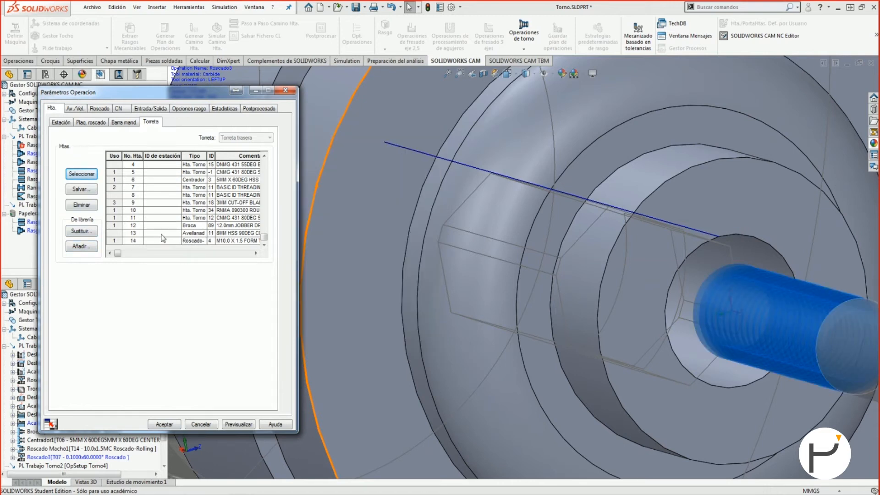
{"action": "left_click", "coordinate": [165, 234]}
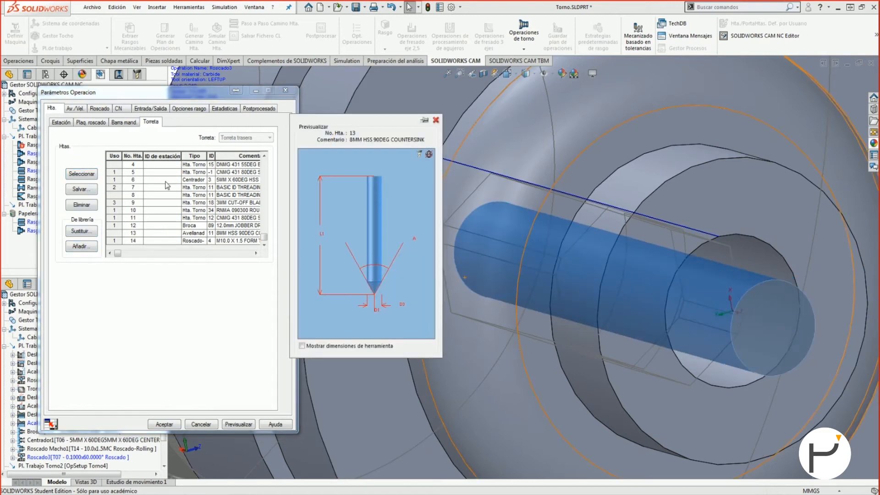
{"action": "left_click", "coordinate": [165, 217]}
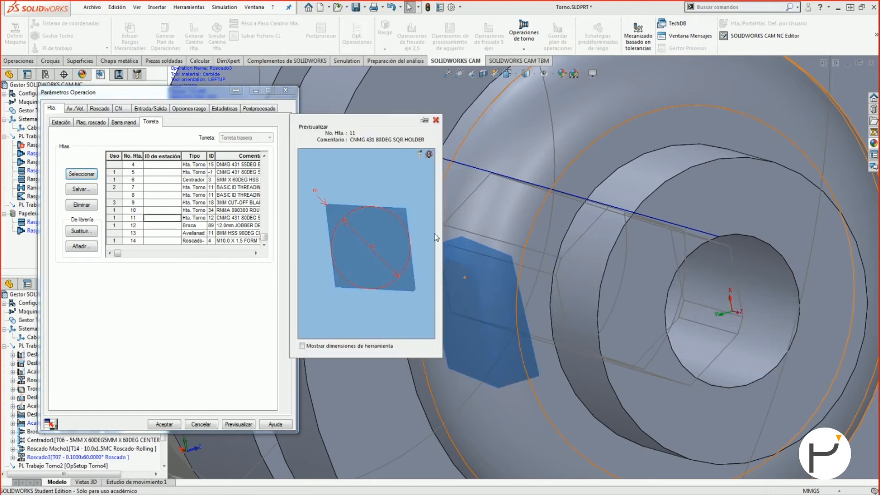
{"action": "left_click", "coordinate": [85, 247]}
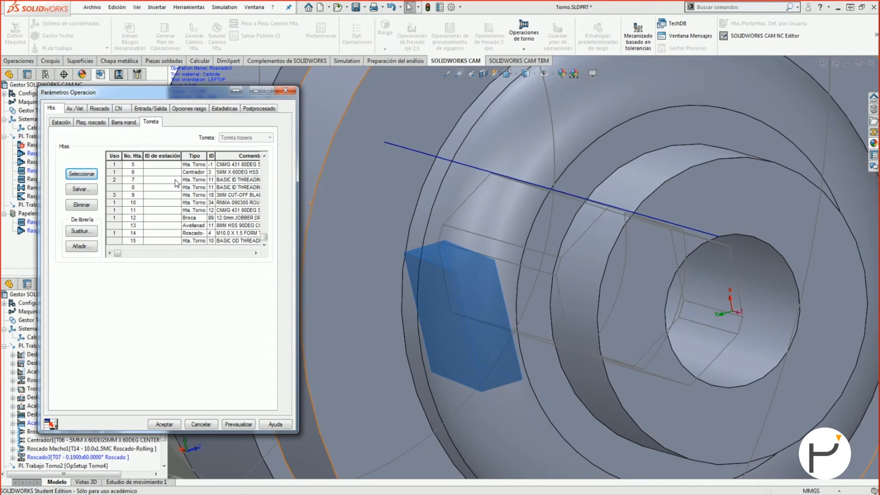
Examine the threading operation's depth per pass, start and end lengths and thread depth using the illustrations
{"action": "left_click", "coordinate": [101, 109]}
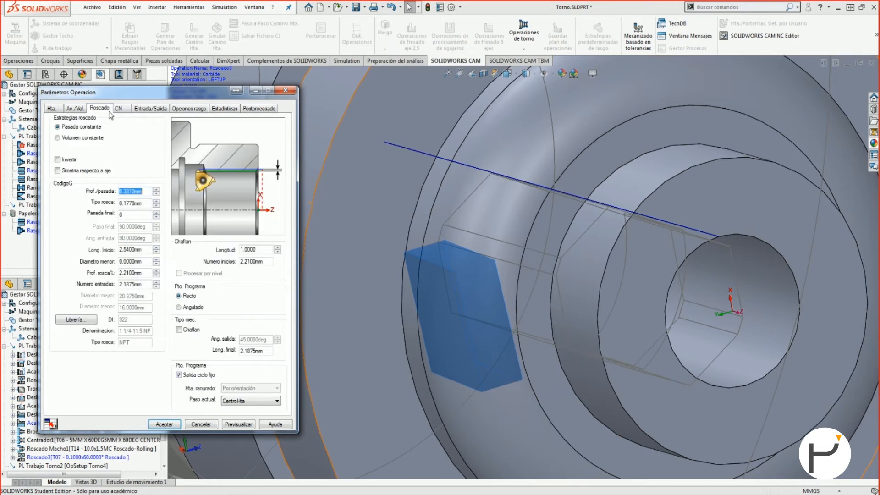
{"action": "left_click", "coordinate": [142, 249]}
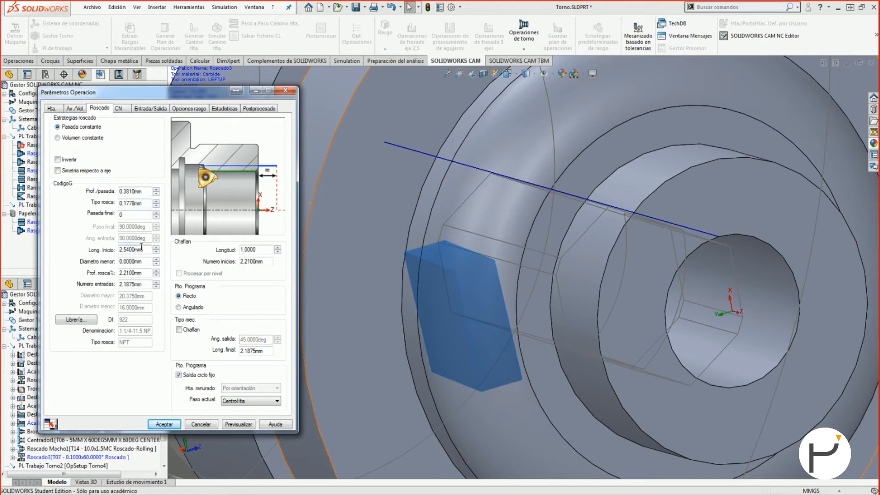
{"action": "left_click", "coordinate": [133, 203]}
{"action": "left_click", "coordinate": [141, 192]}
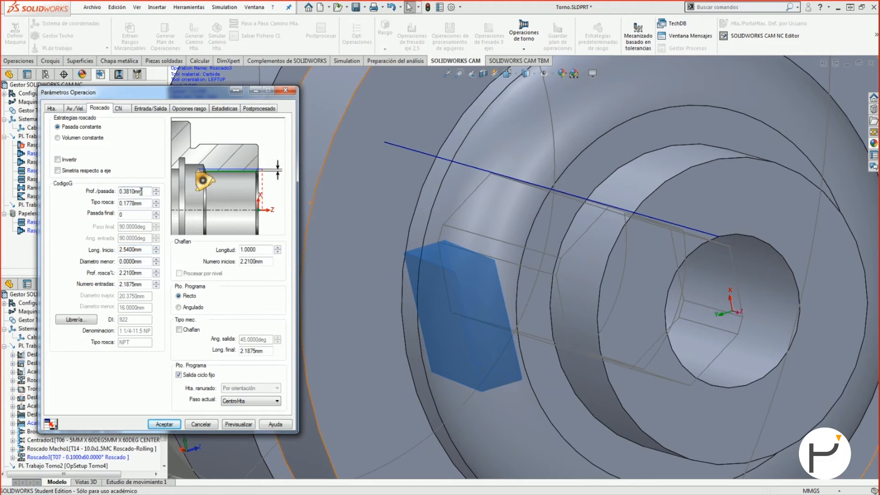
{"action": "left_click", "coordinate": [142, 262]}
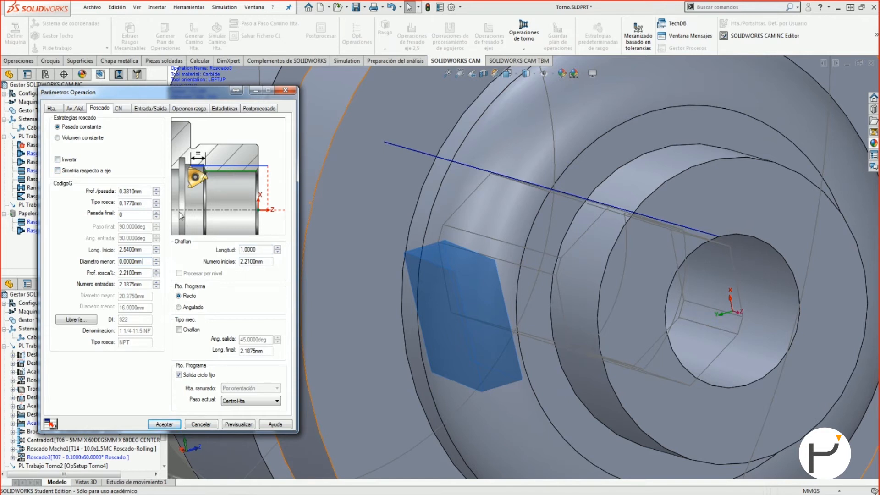
{"action": "left_click", "coordinate": [143, 284]}
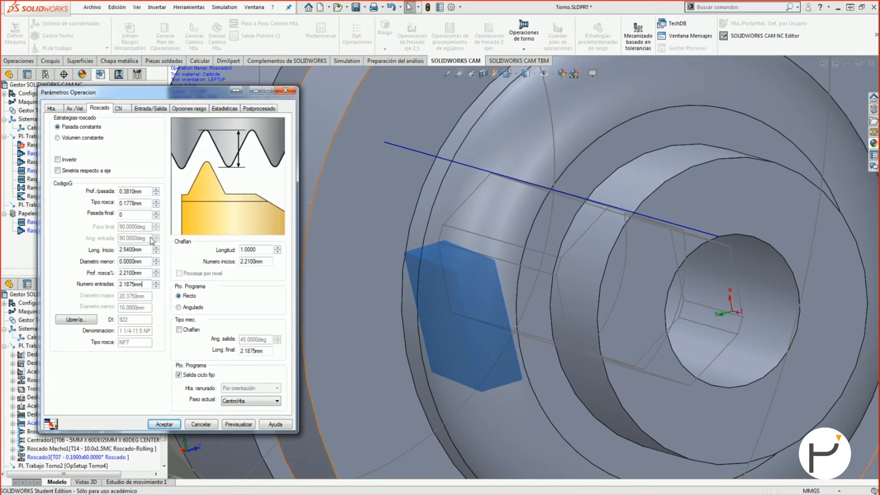
Enable the thread exit chamfer with a 60° exit angle, and accept the operation parameters by adding the modified tool as a new one
{"action": "left_click", "coordinate": [195, 329]}
{"action": "left_click", "coordinate": [254, 339]}
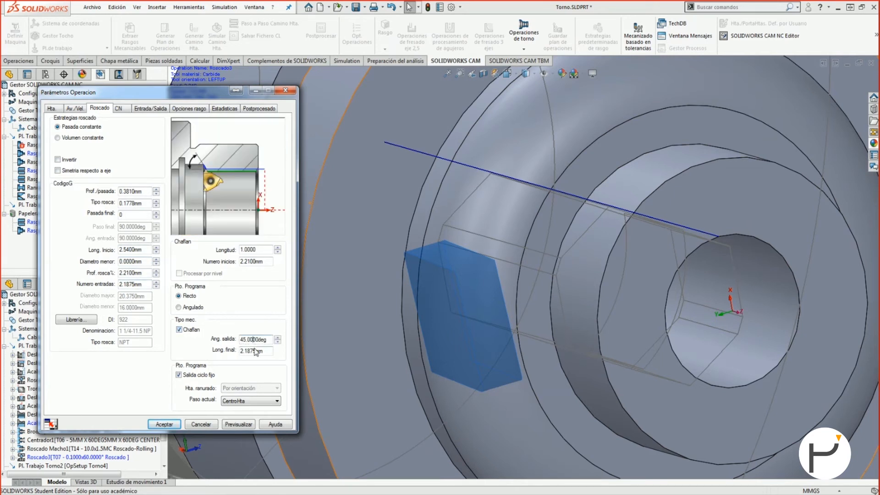
{"action": "left_click", "coordinate": [254, 350]}
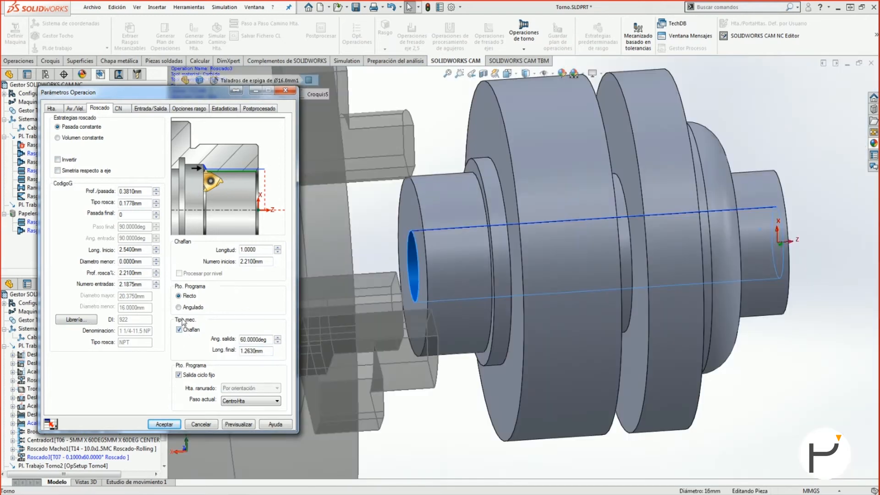
{"action": "double_click", "coordinate": [269, 250]}
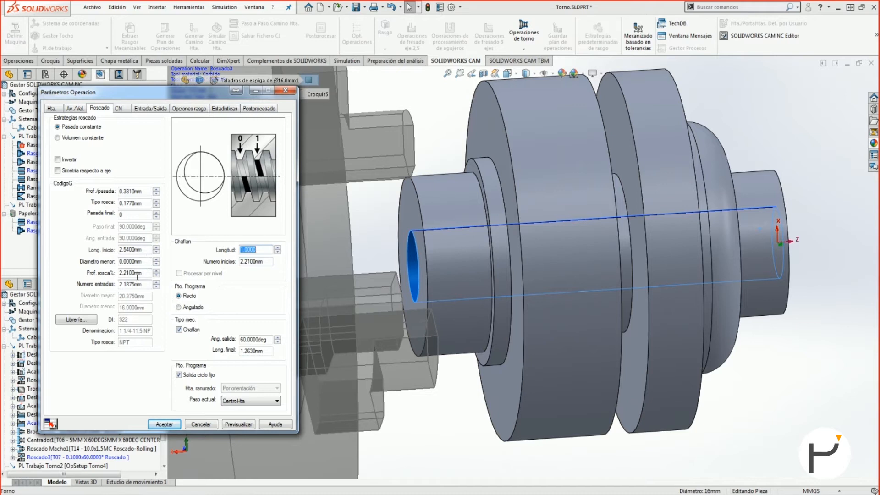
{"action": "left_click", "coordinate": [168, 426]}
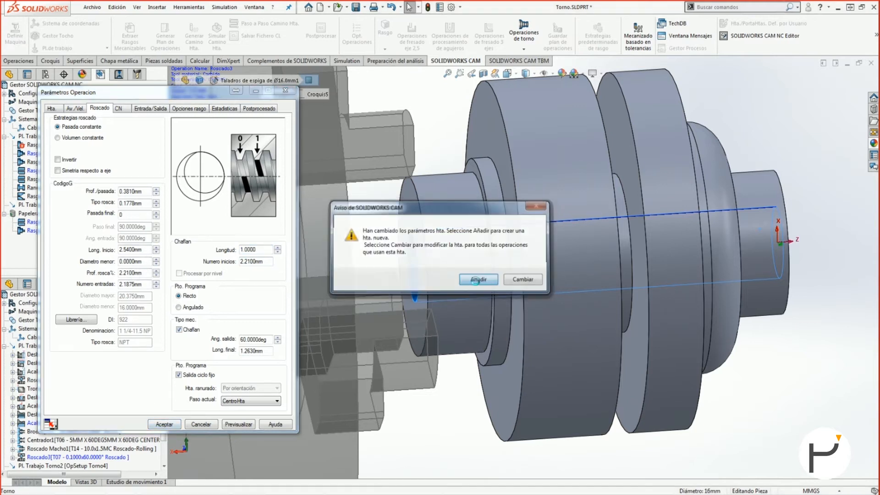
{"action": "left_click", "coordinate": [481, 285]}
{"action": "left_click", "coordinate": [98, 256]}
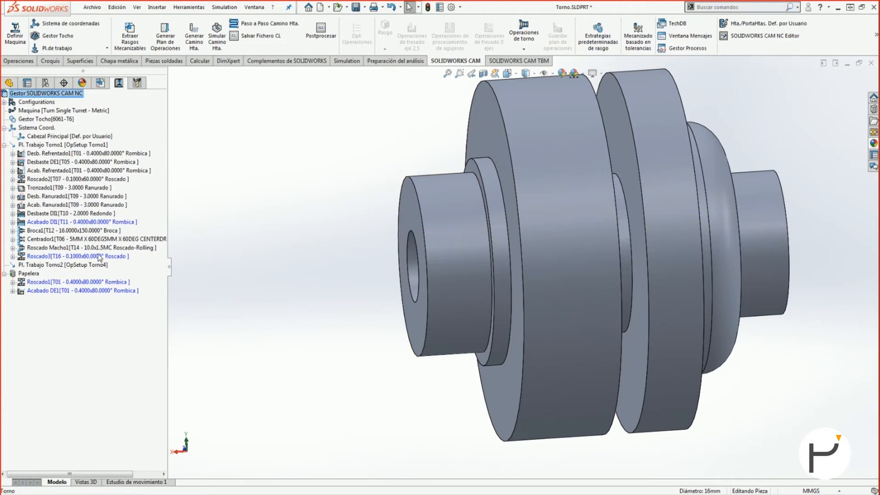
Start a new turning feature on the first turning setup, trying the Ranura Generica type and the strategies of Rasgo DI
{"action": "left_click", "coordinate": [100, 83]}
{"action": "right_click", "coordinate": [40, 145]}
{"action": "left_click", "coordinate": [66, 158]}
{"action": "left_click", "coordinate": [89, 156]}
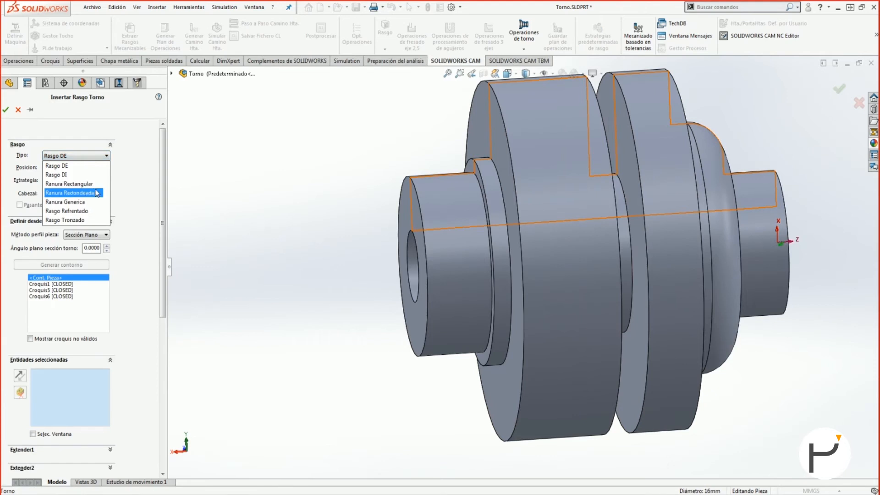
{"action": "left_click", "coordinate": [91, 202]}
{"action": "left_click", "coordinate": [85, 169]}
{"action": "left_click", "coordinate": [77, 156]}
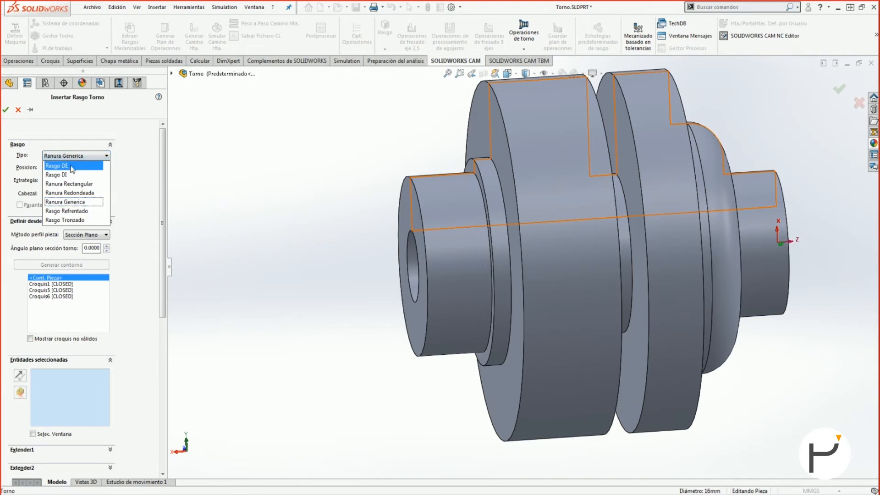
{"action": "left_click", "coordinate": [72, 174]}
{"action": "left_click", "coordinate": [71, 182]}
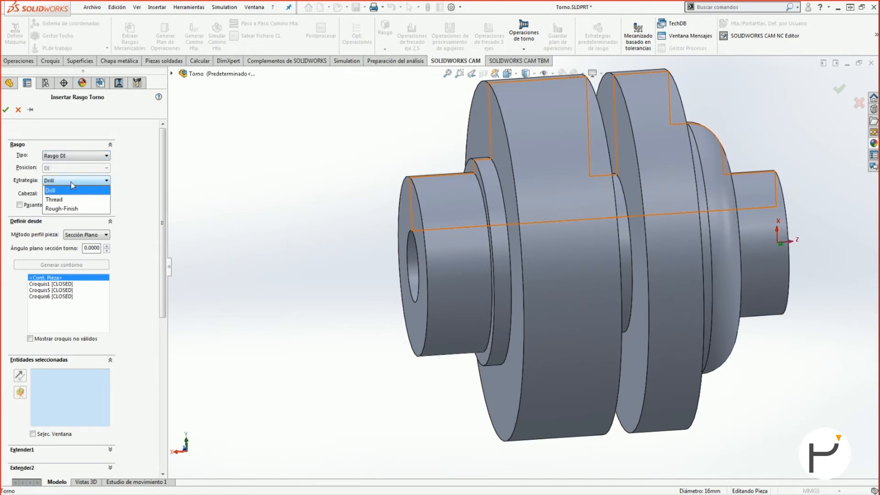
Set the new turning feature to Ranura Rectangular with the Refrentado position and the Rough-Finish strategy
{"action": "left_click", "coordinate": [65, 157]}
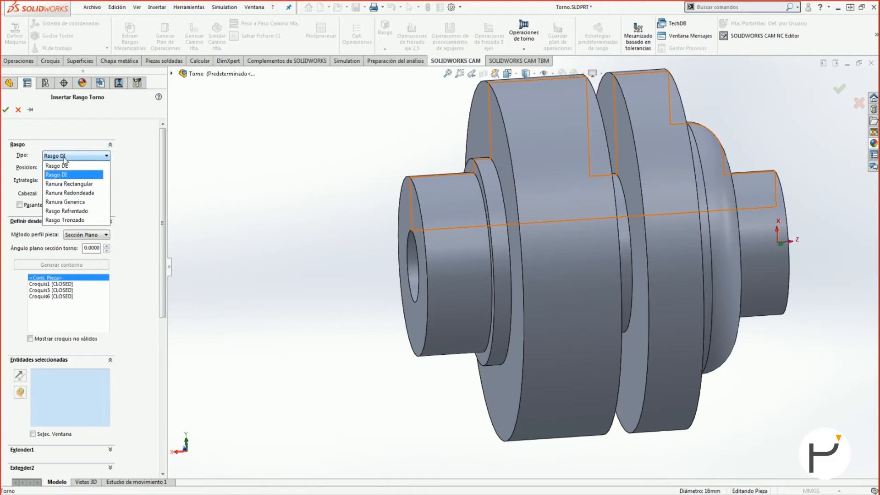
{"action": "left_click", "coordinate": [70, 183]}
{"action": "left_click", "coordinate": [72, 168]}
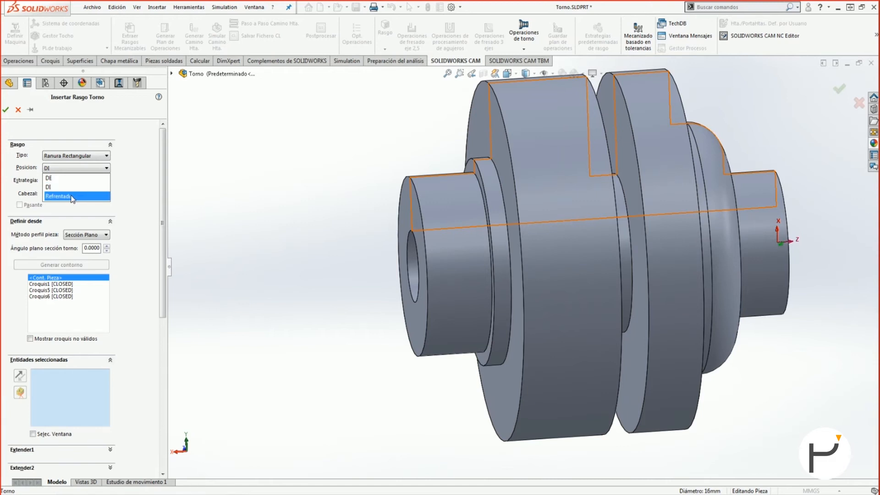
{"action": "left_click", "coordinate": [72, 197]}
{"action": "left_click", "coordinate": [70, 169]}
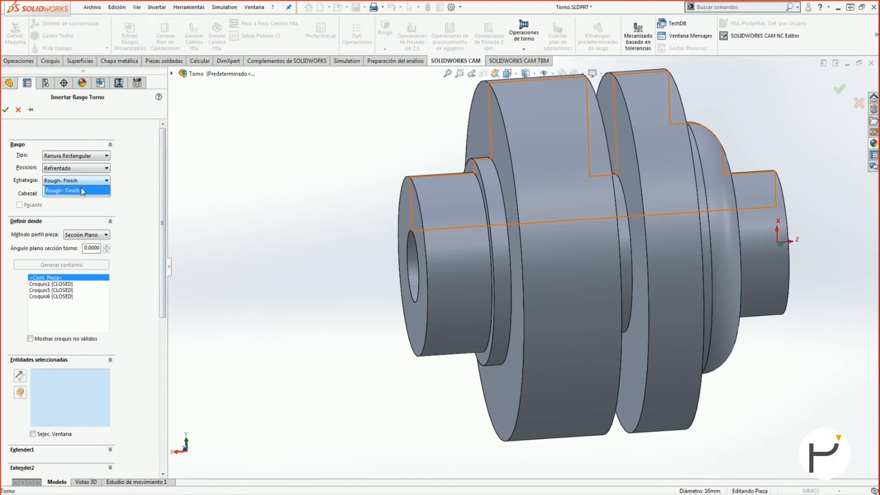
{"action": "left_click", "coordinate": [64, 186]}
{"action": "left_click", "coordinate": [58, 169]}
{"action": "left_click", "coordinate": [59, 196]}
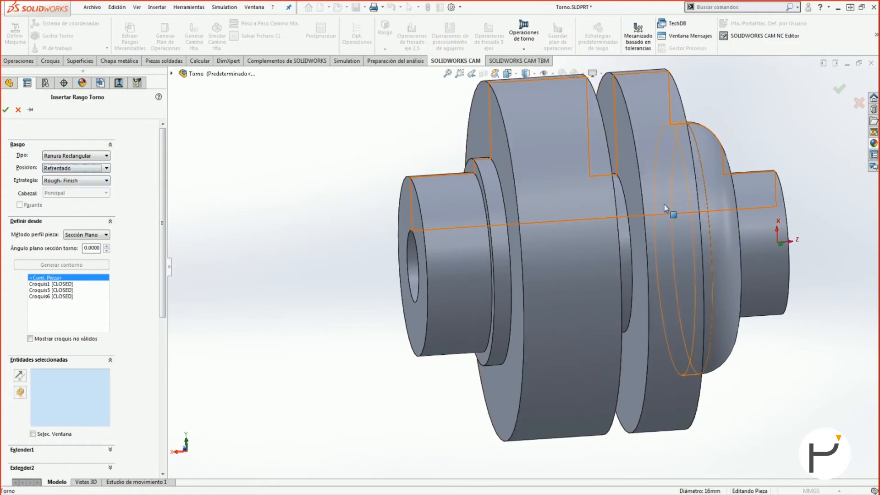
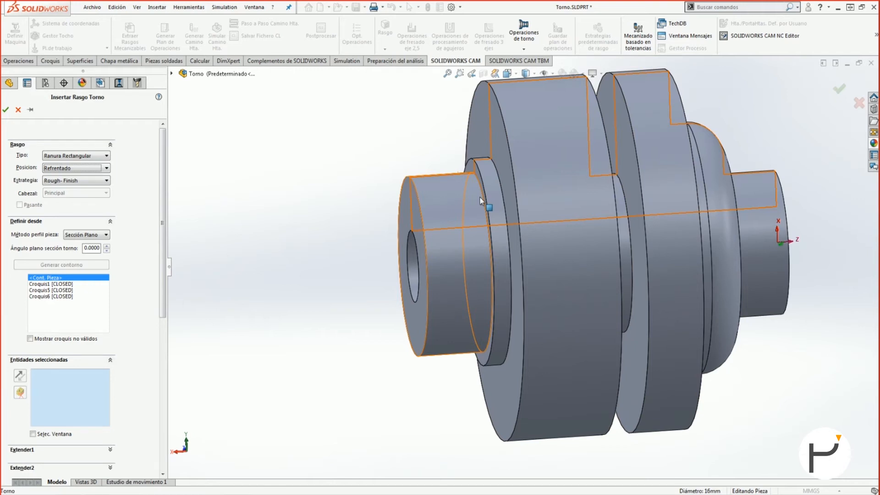
{"action": "left_click", "coordinate": [82, 168]}
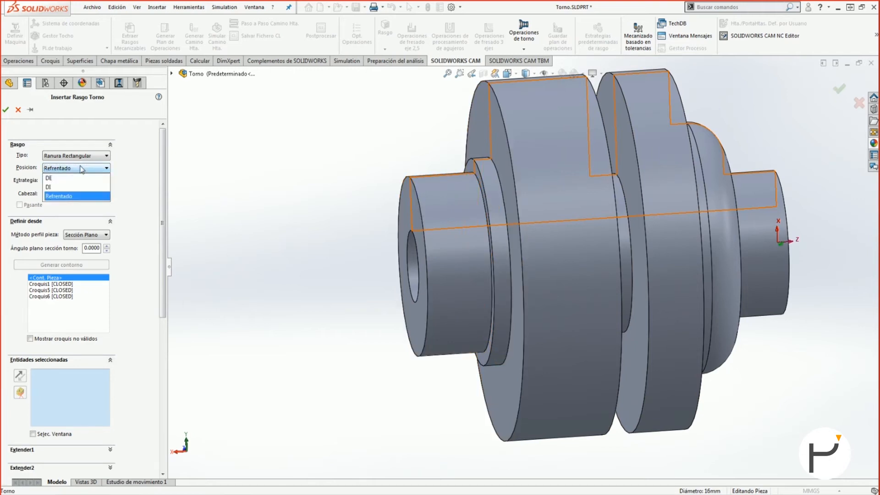
{"action": "left_click", "coordinate": [83, 196]}
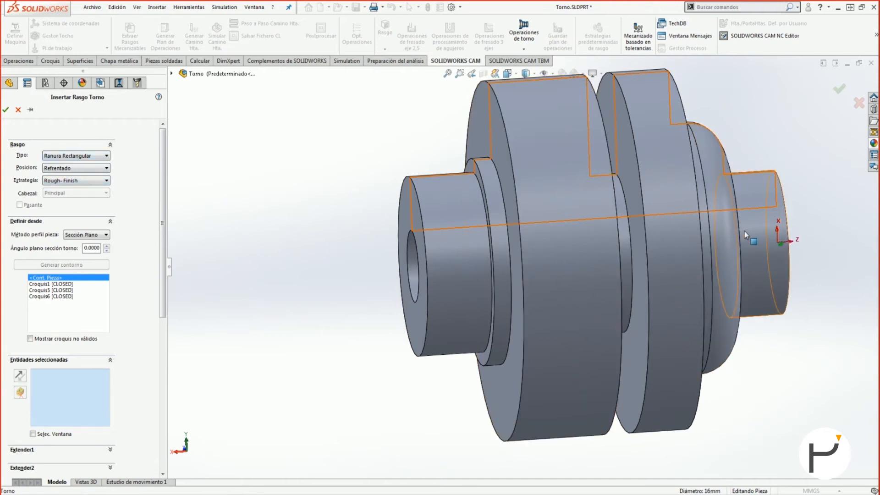
{"action": "left_click", "coordinate": [738, 187]}
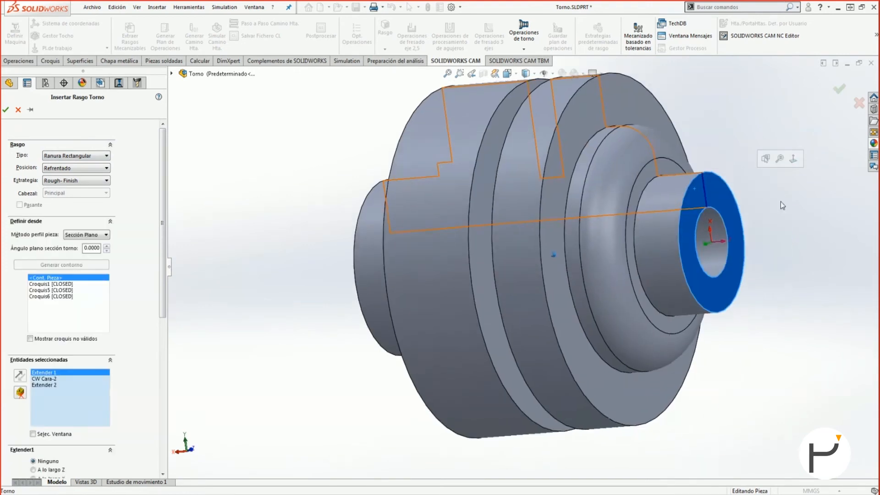
{"action": "left_click", "coordinate": [18, 109]}
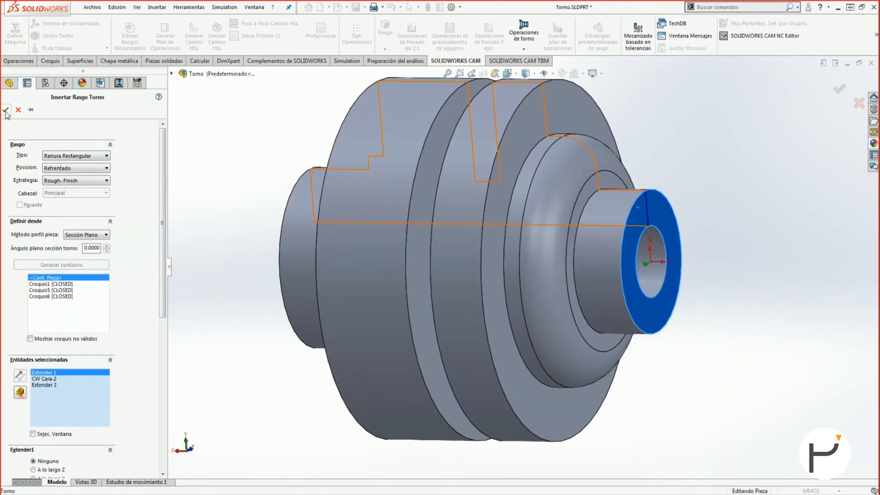
{"action": "left_click", "coordinate": [524, 279]}
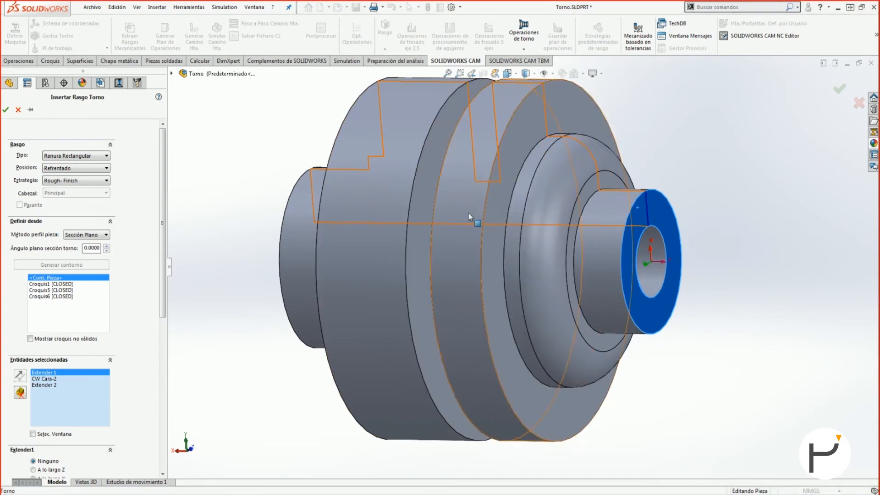
{"action": "left_click", "coordinate": [15, 110]}
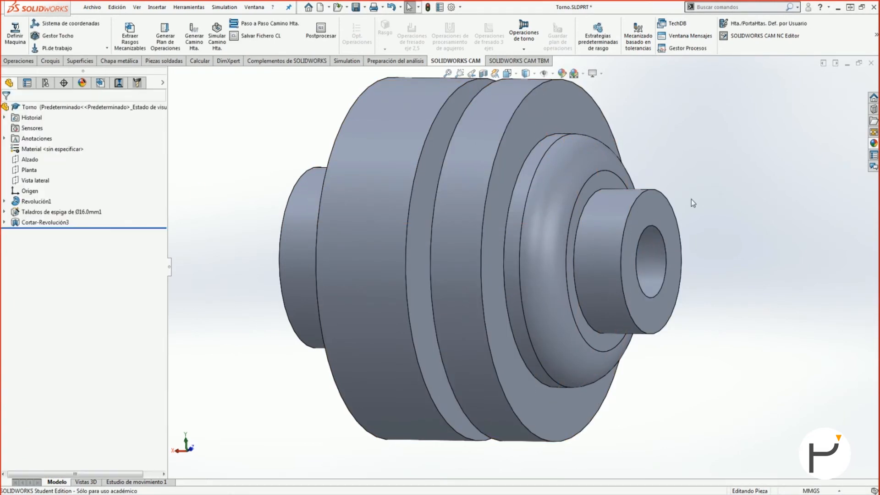
Start a sketch on the end face of the narrow hub and draw a circle about 22 mm in diameter concentric with the hole
{"action": "left_click", "coordinate": [659, 209]}
{"action": "left_click", "coordinate": [699, 182]}
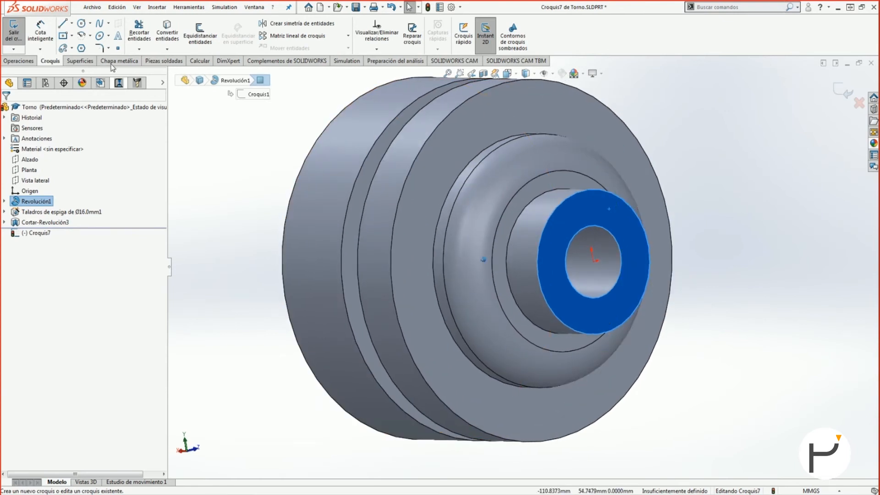
{"action": "left_click", "coordinate": [82, 24]}
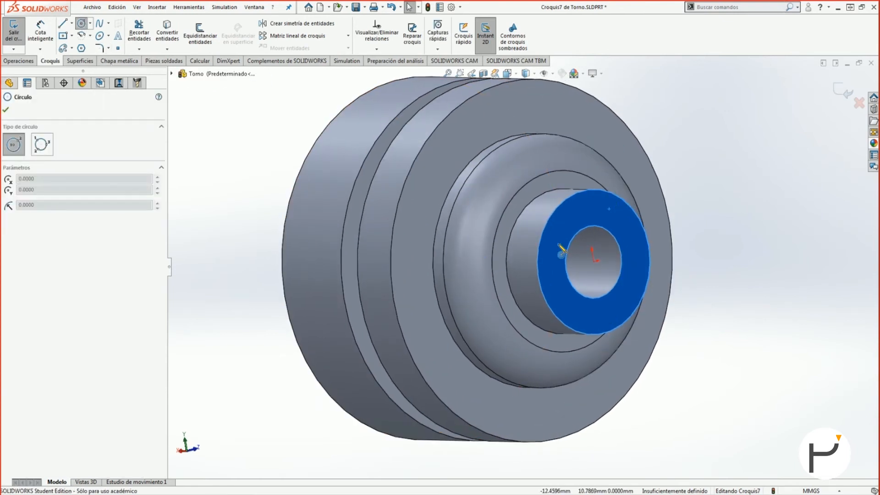
{"action": "left_click", "coordinate": [594, 259]}
{"action": "left_click", "coordinate": [614, 223]}
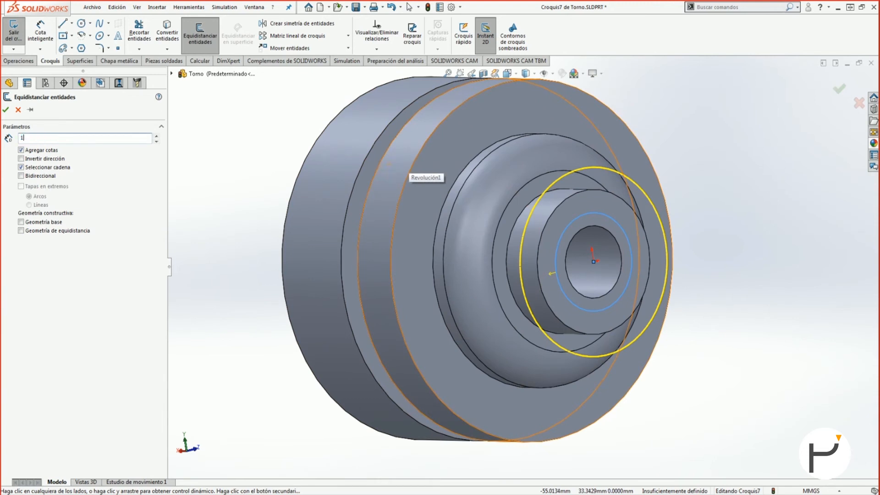
Offset the sketched circle outward by 2 mm on the hub's end face
{"action": "key", "text": "Return"}
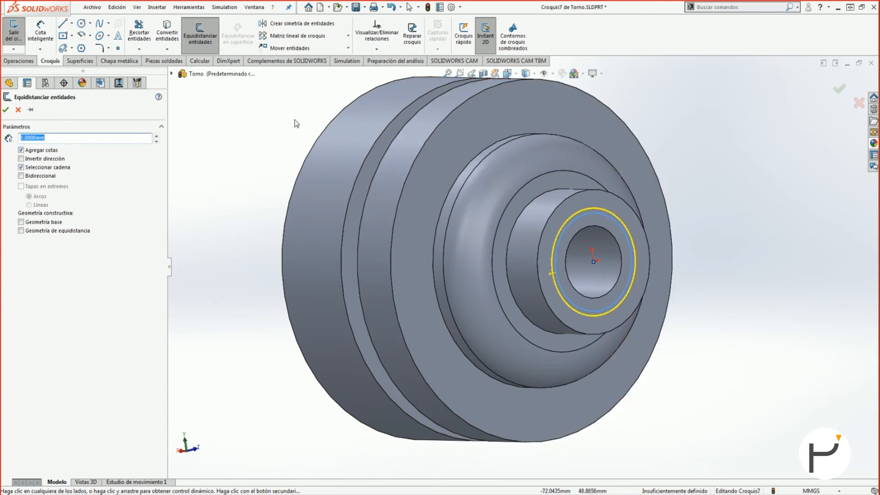
{"action": "type", "text": "2"}
{"action": "key", "text": "Return"}
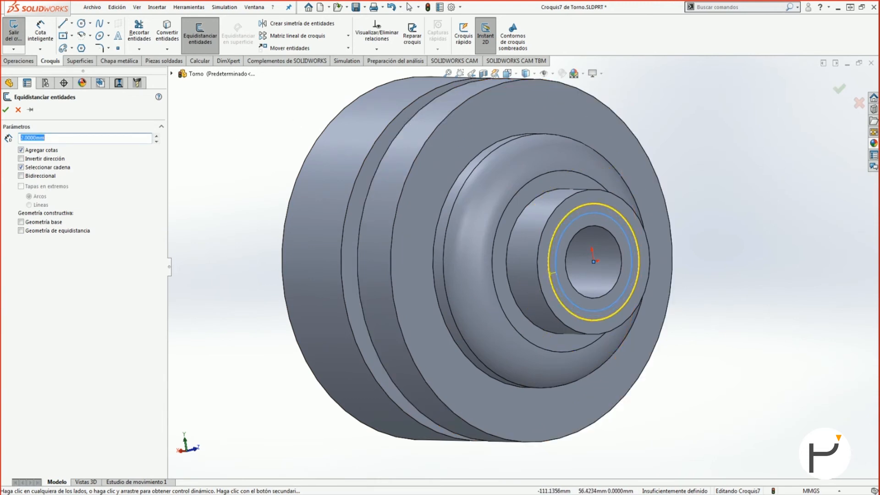
{"action": "left_click", "coordinate": [6, 110]}
Cut-extrude the ring between the two circles 5 mm deep to form a face groove in the hub
{"action": "left_click", "coordinate": [21, 61]}
{"action": "left_click", "coordinate": [157, 34]}
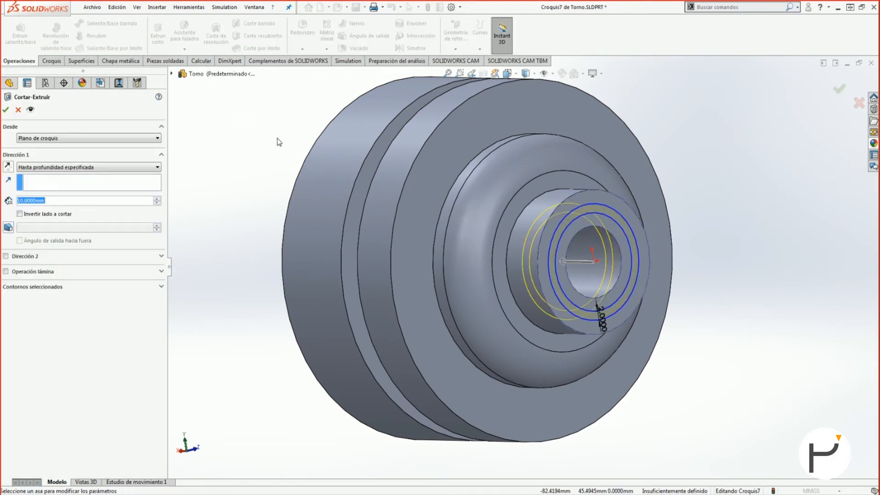
{"action": "type", "text": "5"}
{"action": "key", "text": "Return"}
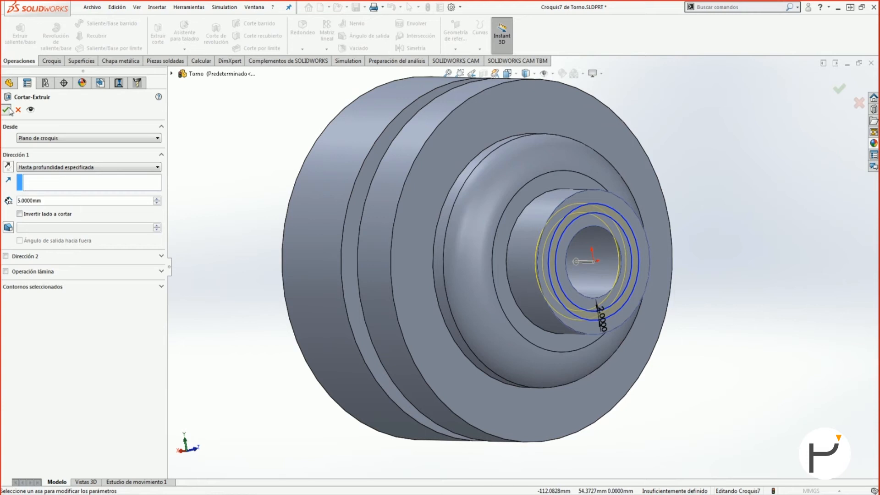
{"action": "left_click", "coordinate": [7, 110]}
{"action": "middle_click_drag", "start_coordinate": [667, 159], "coordinate": [729, 151]}
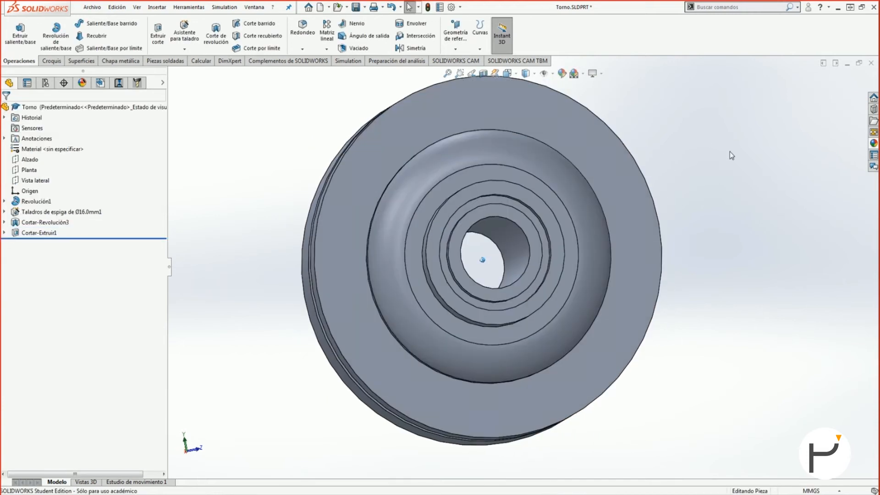
Rebuild the SOLIDWORKS CAM data for the modified part, and check the operation list before returning to the feature list
{"action": "left_click", "coordinate": [100, 83]}
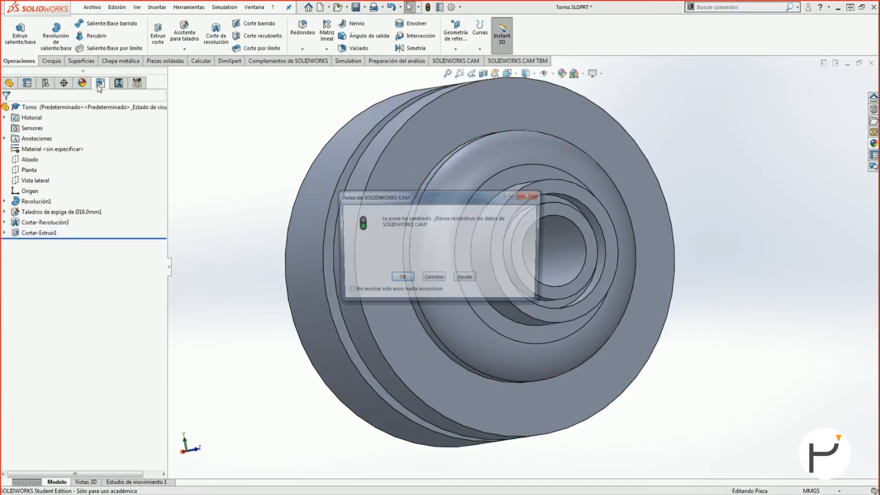
{"action": "left_click", "coordinate": [401, 280]}
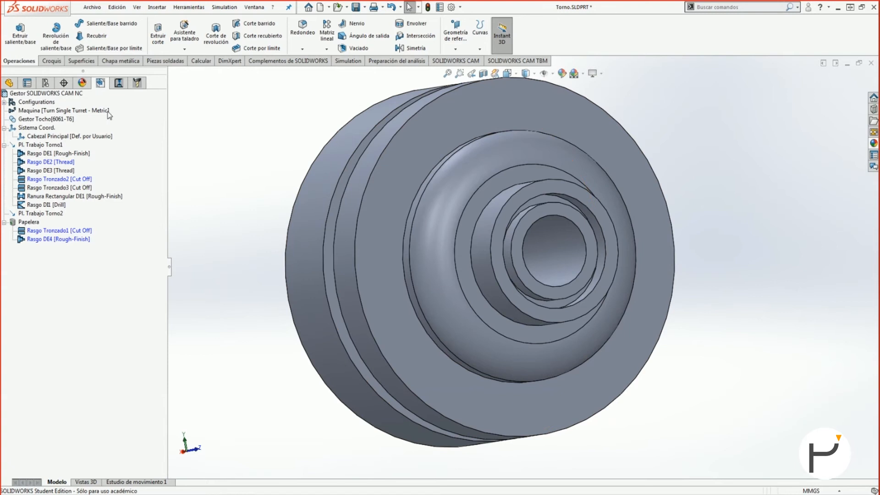
{"action": "left_click", "coordinate": [118, 83]}
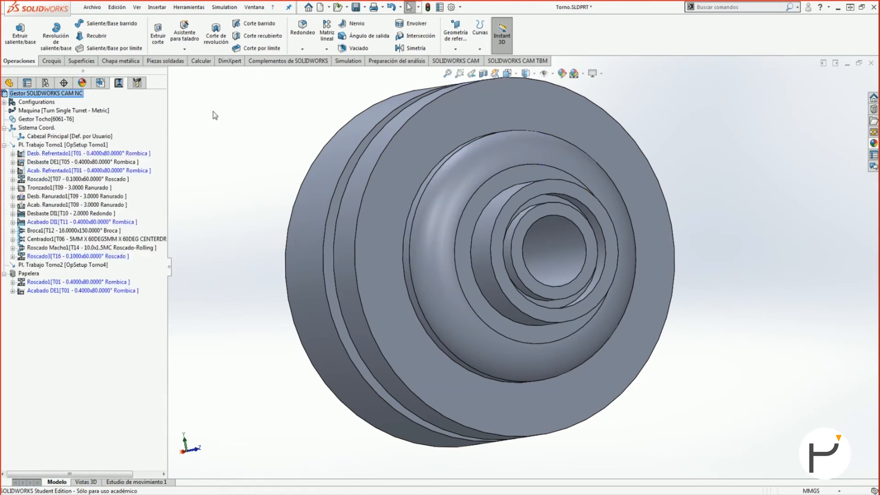
{"action": "left_click", "coordinate": [100, 83]}
Start a new turning feature on Pl. Trabajo Torno1 with the Ranura Rectangular type and the Refrentado position
{"action": "right_click", "coordinate": [41, 144]}
{"action": "left_click", "coordinate": [55, 195]}
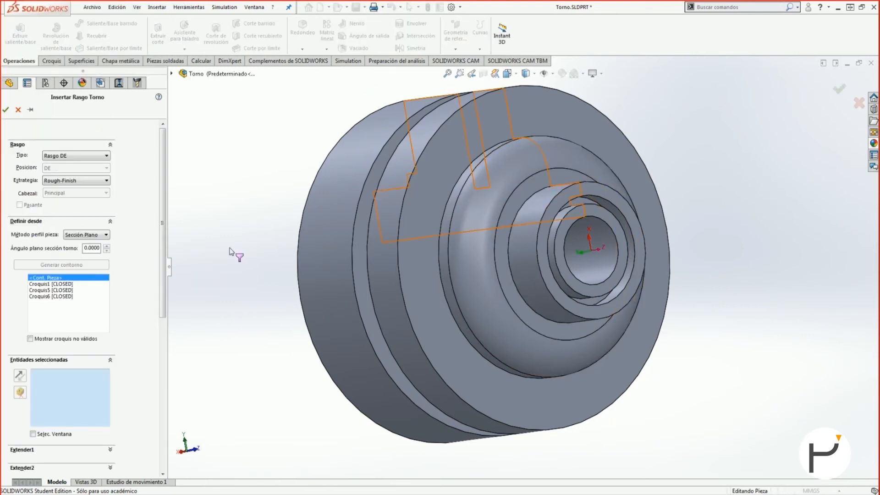
{"action": "left_click", "coordinate": [85, 157]}
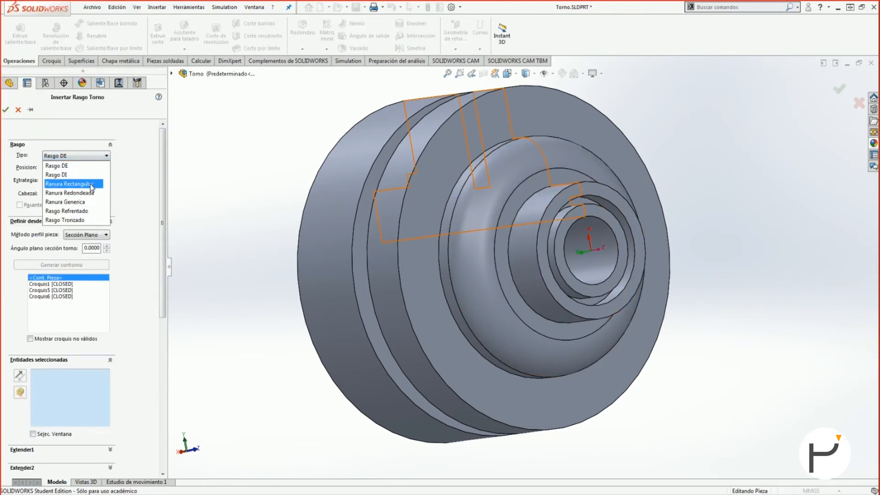
{"action": "left_click", "coordinate": [73, 184]}
{"action": "left_click", "coordinate": [84, 169]}
{"action": "left_click", "coordinate": [69, 194]}
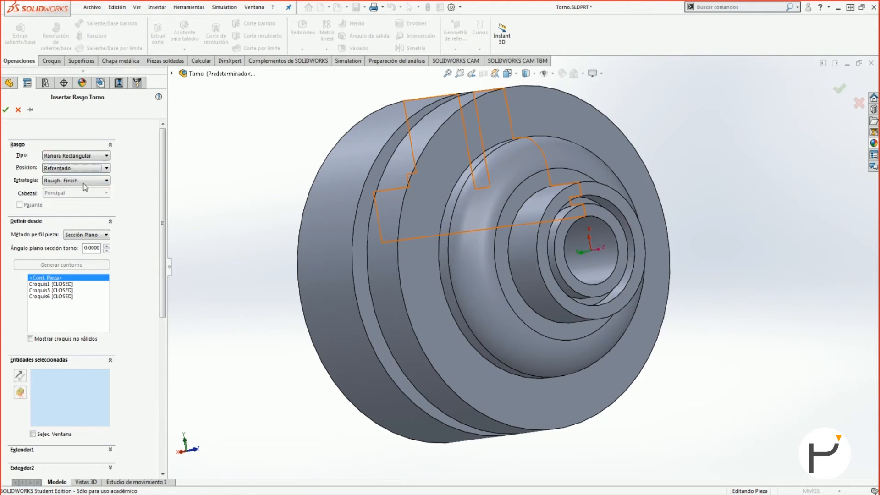
Define the turning feature from the face groove's outer wall, floor and inner wall, and accept it
{"action": "left_click", "coordinate": [572, 204]}
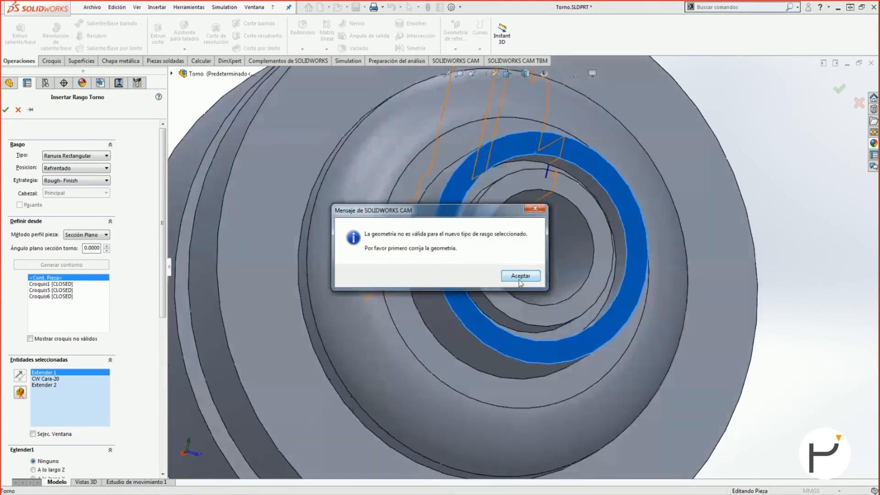
{"action": "left_click", "coordinate": [519, 276]}
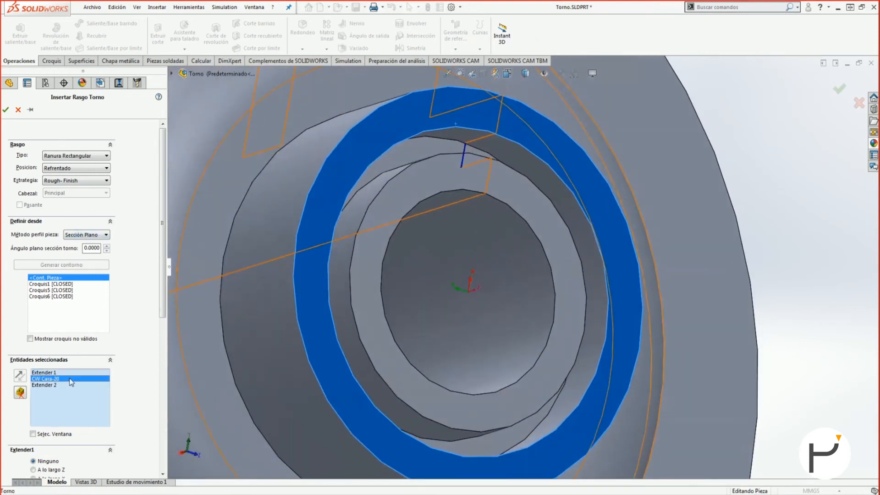
{"action": "left_click", "coordinate": [456, 134]}
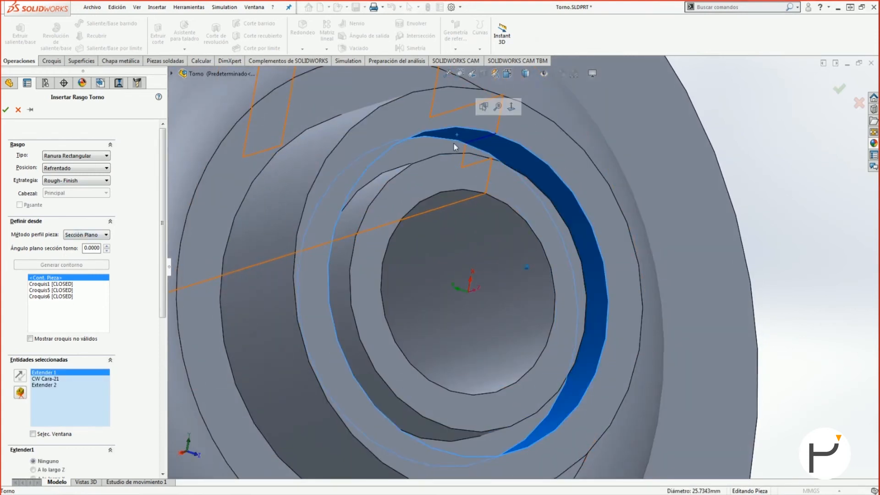
{"action": "left_click", "coordinate": [453, 144]}
{"action": "left_click", "coordinate": [454, 164]}
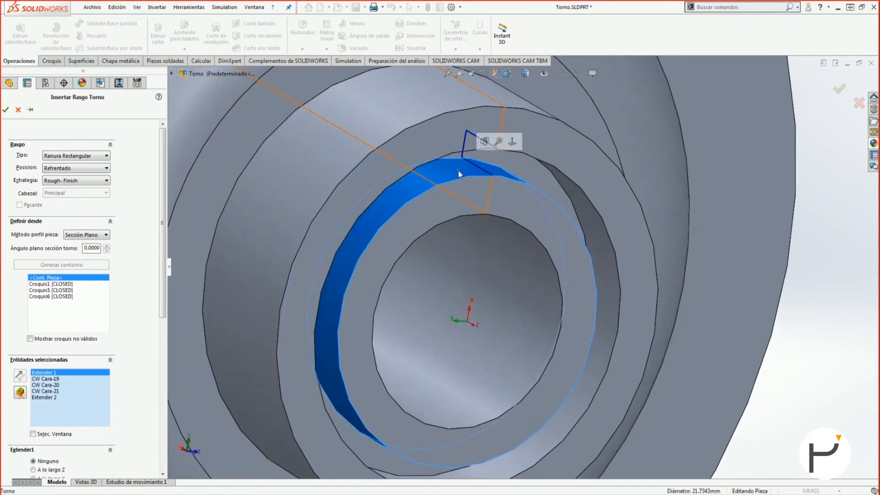
{"action": "left_click", "coordinate": [6, 110]}
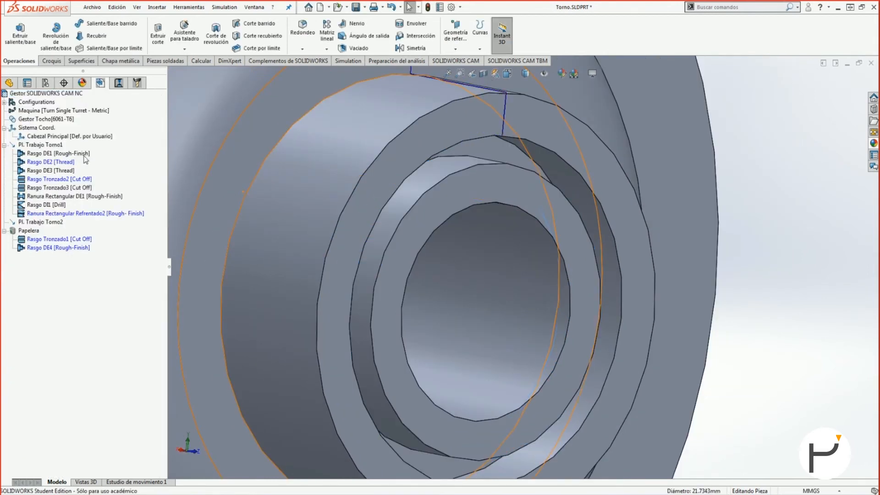
Add an Acab. Ranurado operation to the new face groove using the T09 3 mm grooving tool, and accept its default parameters
{"action": "right_click", "coordinate": [41, 214]}
{"action": "mouse_move", "coordinate": [104, 275]}
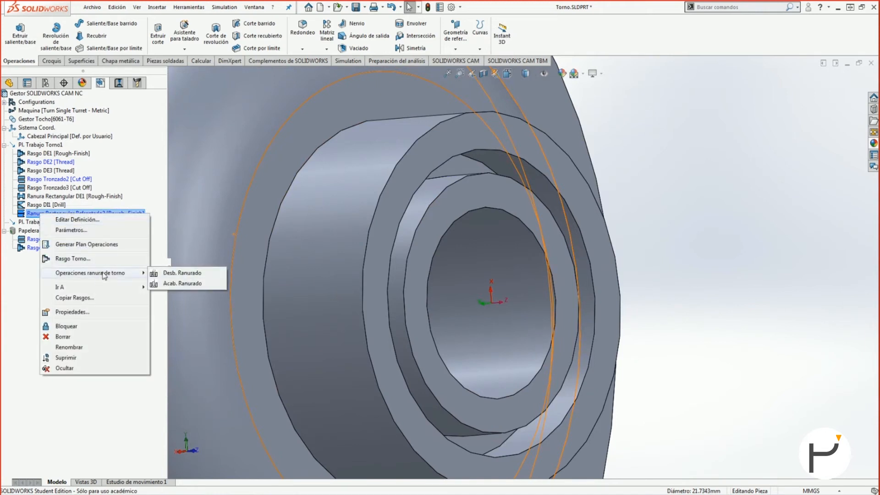
{"action": "left_click", "coordinate": [182, 283]}
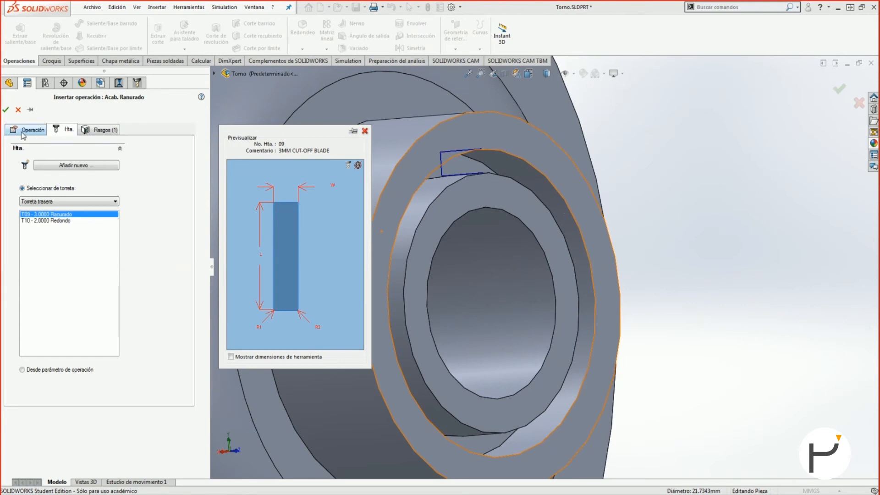
{"action": "left_click", "coordinate": [6, 109]}
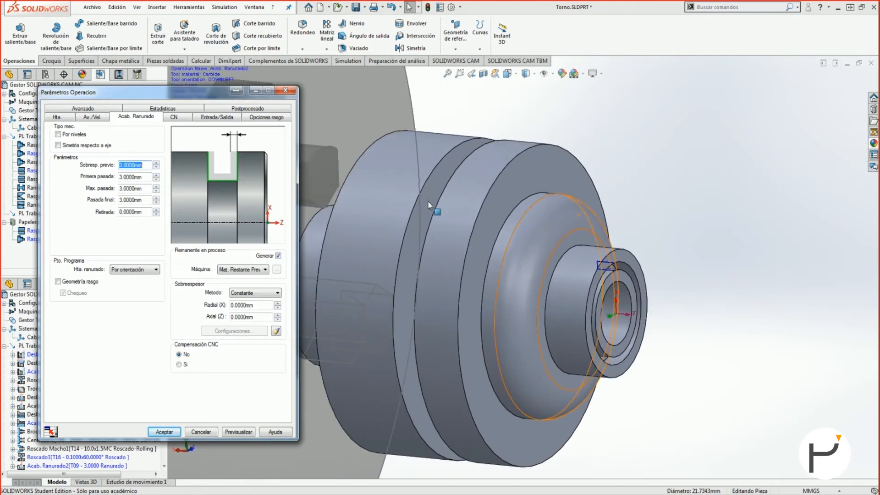
{"action": "left_click", "coordinate": [165, 432]}
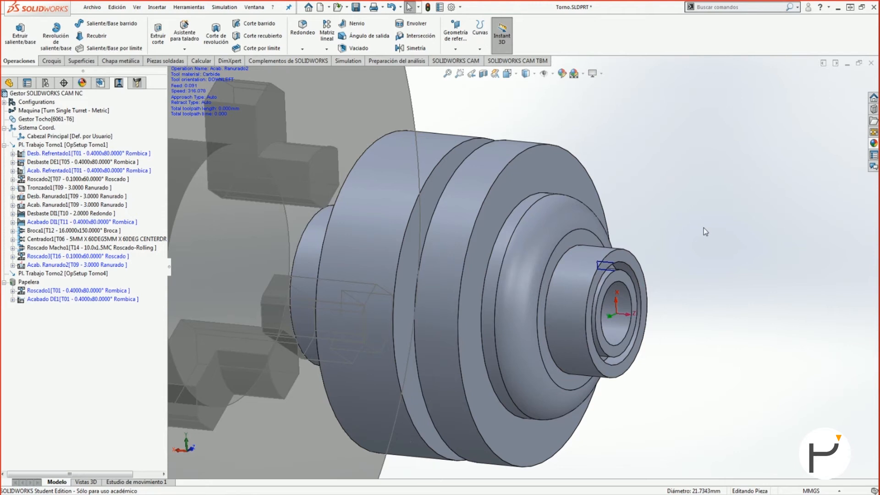
{"action": "left_click", "coordinate": [21, 223]}
{"action": "left_click", "coordinate": [91, 265]}
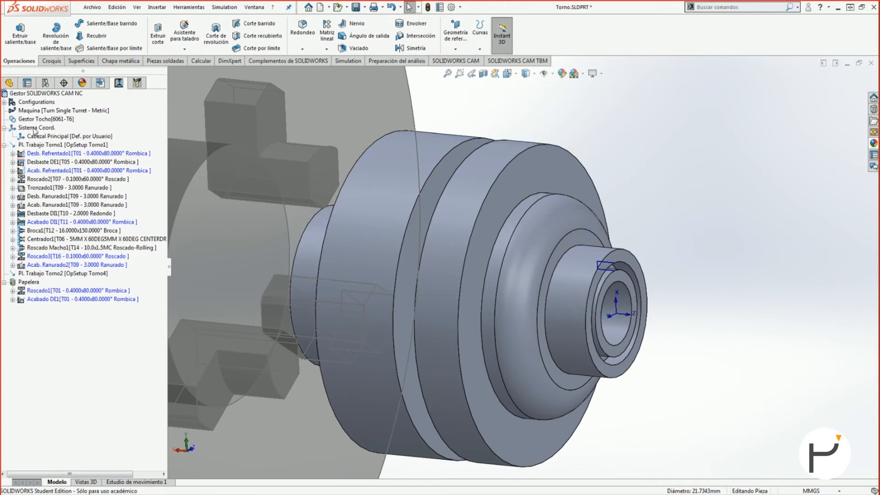
{"action": "left_click", "coordinate": [99, 85]}
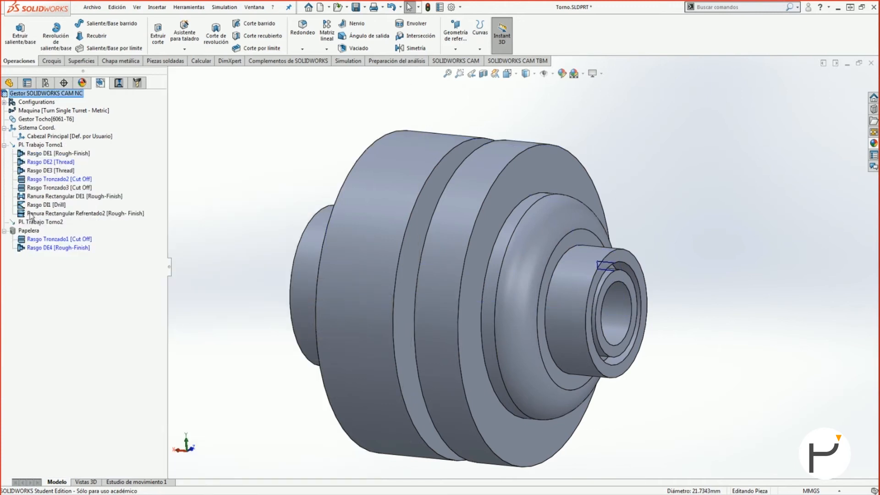
{"action": "right_click", "coordinate": [30, 214]}
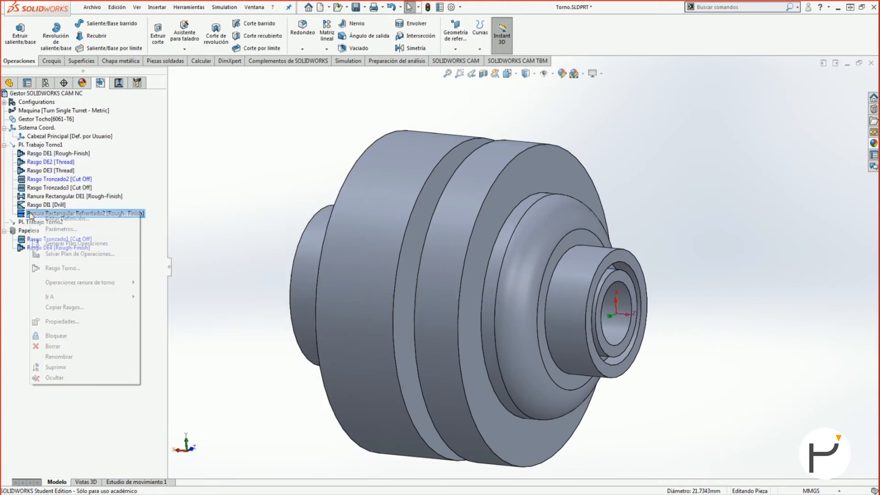
{"action": "right_click", "coordinate": [22, 147]}
{"action": "left_click", "coordinate": [60, 194]}
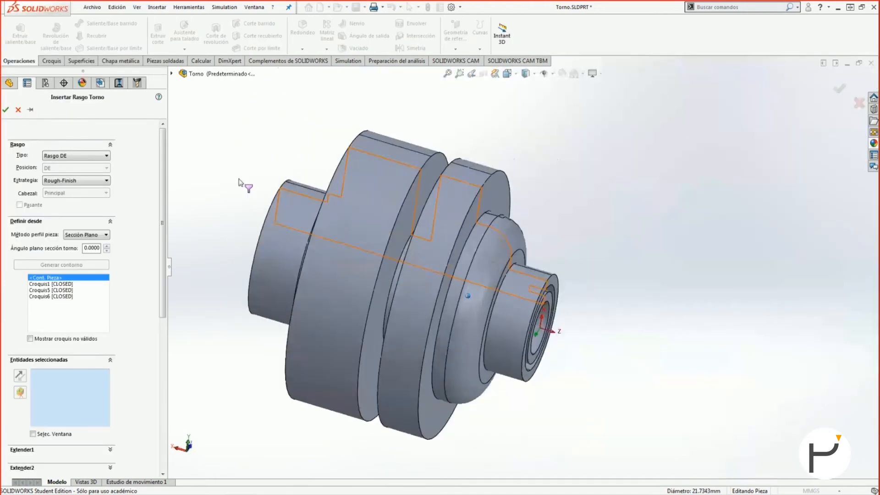
{"action": "left_click", "coordinate": [66, 155]}
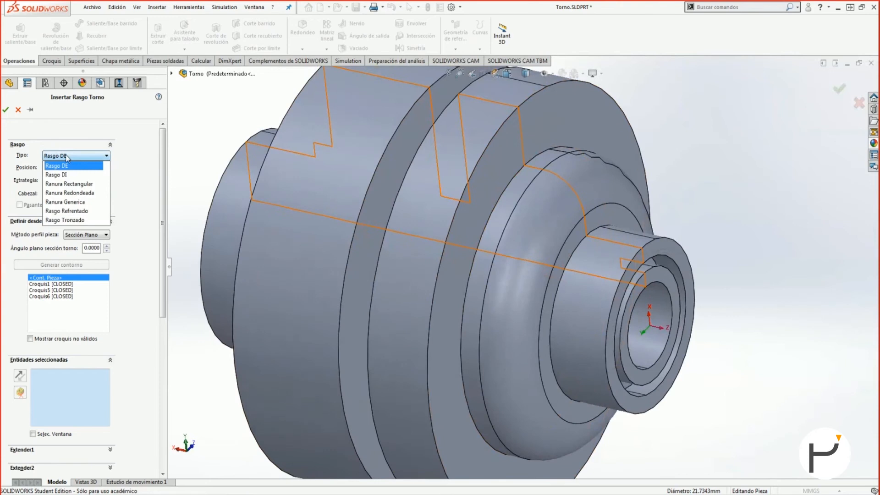
{"action": "left_click", "coordinate": [81, 193]}
{"action": "left_click", "coordinate": [92, 167]}
{"action": "left_click", "coordinate": [65, 195]}
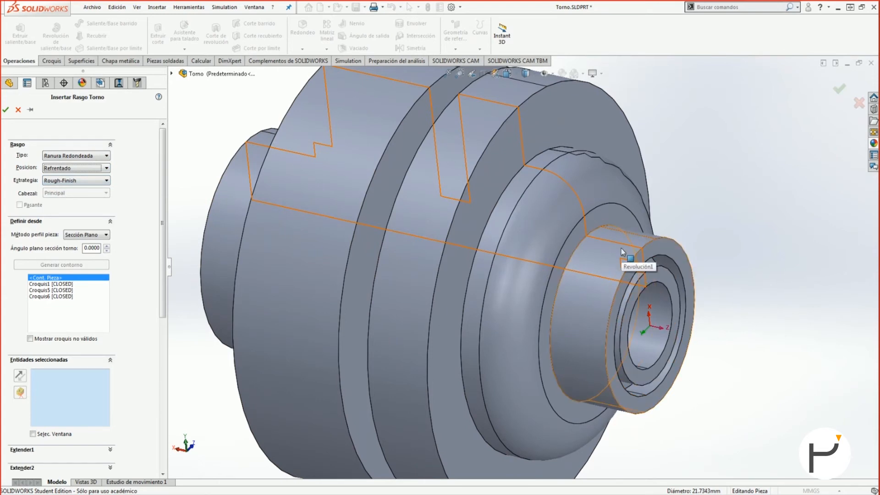
{"action": "left_click", "coordinate": [81, 180]}
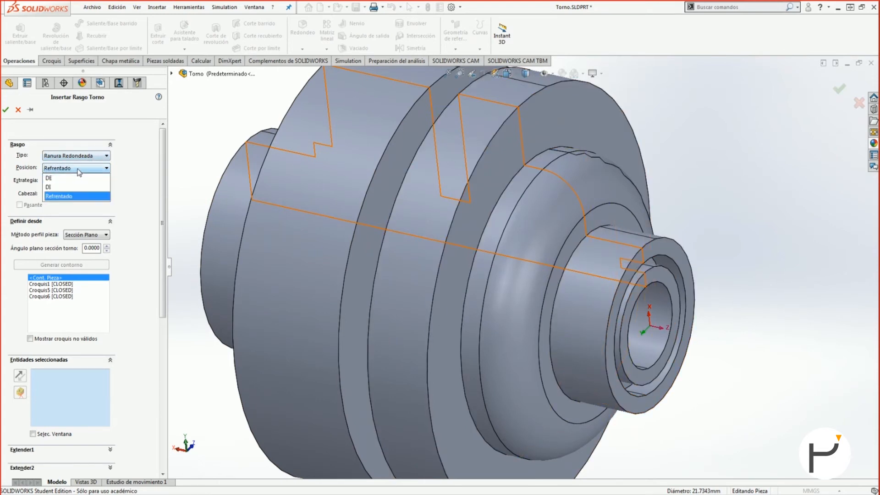
{"action": "left_click", "coordinate": [66, 155]}
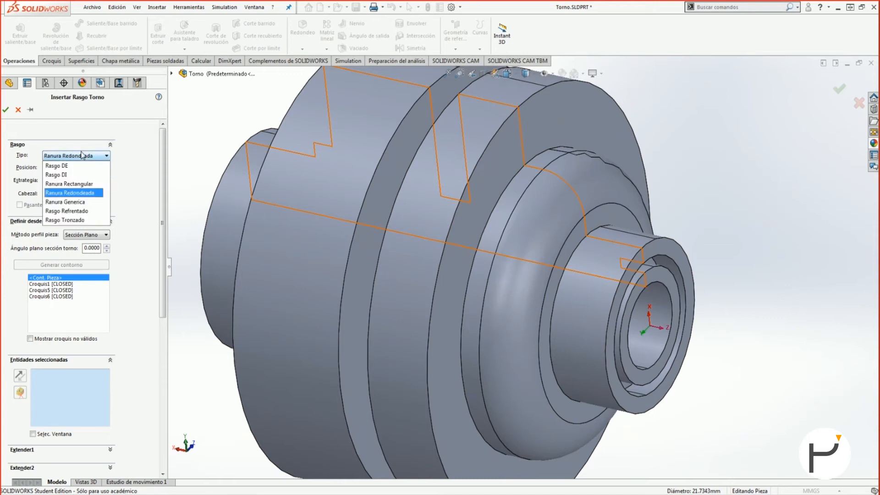
{"action": "left_click", "coordinate": [83, 207]}
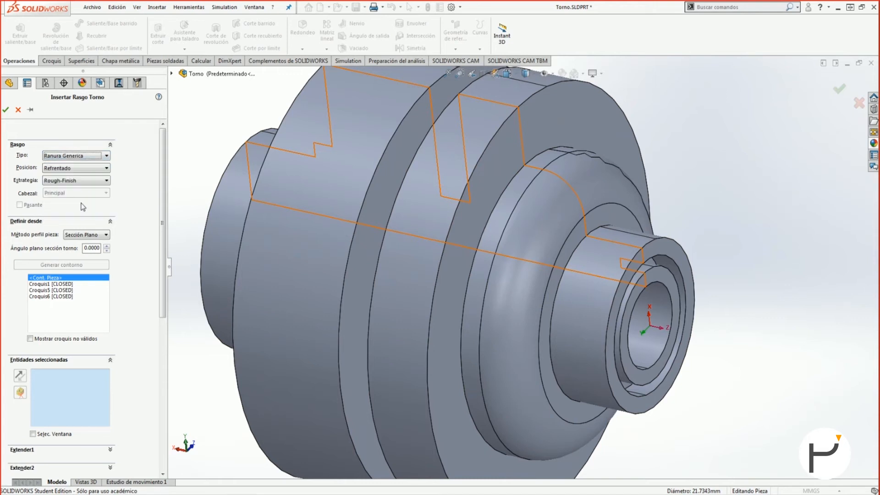
{"action": "left_click", "coordinate": [84, 169]}
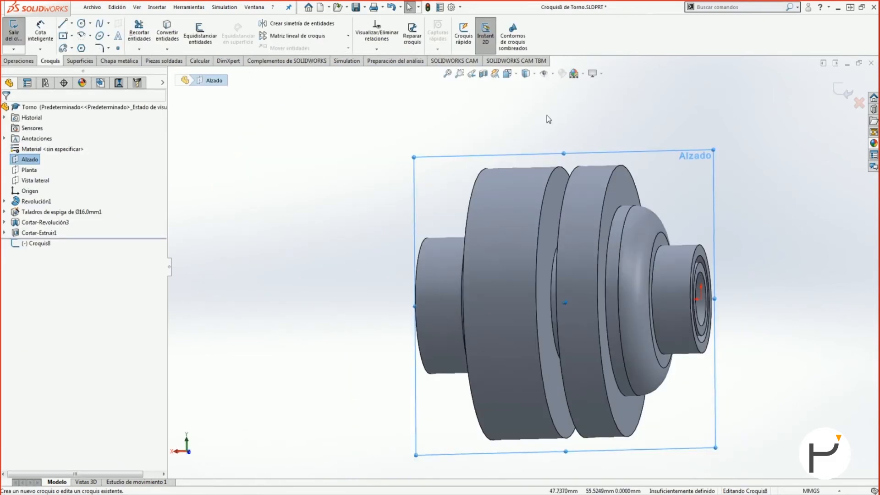
Sketch a circle of about 4.9 mm radius on the Alzado plane, centred on the wide flange's upper edge
{"action": "scroll", "coordinate": [546, 116], "scroll_direction": "down", "scroll_amount": 1}
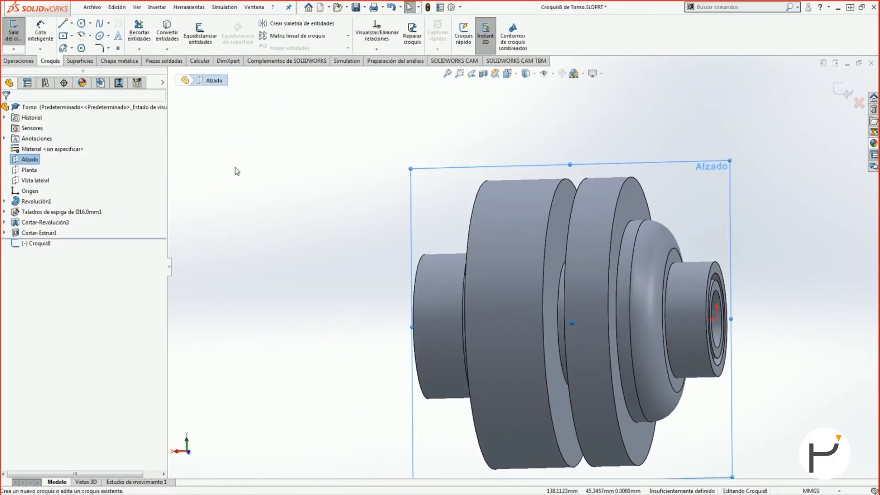
{"action": "scroll", "coordinate": [236, 168], "scroll_direction": "down", "scroll_amount": 1}
{"action": "left_click", "coordinate": [505, 152]}
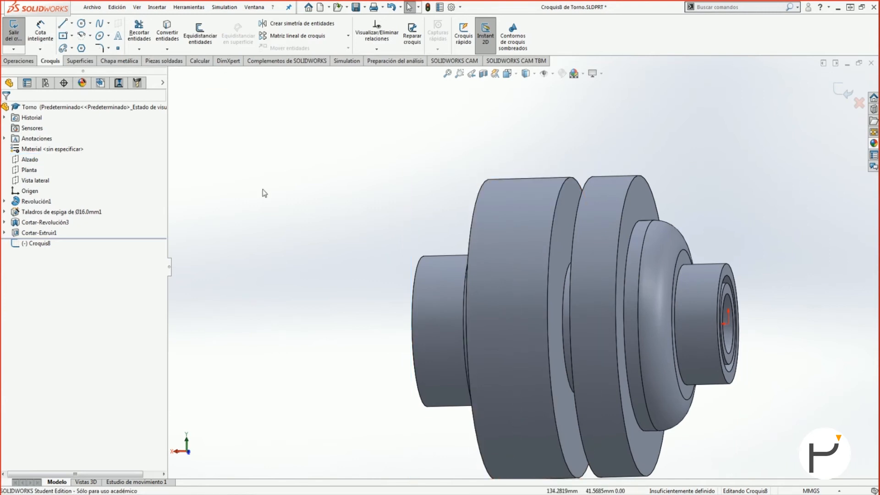
{"action": "key", "text": "s"}
{"action": "left_click", "coordinate": [361, 206]}
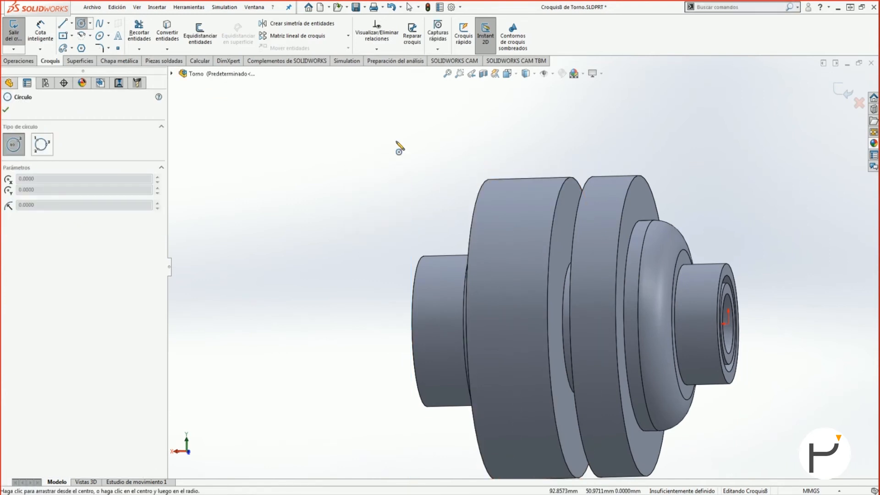
{"action": "key", "text": "space"}
{"action": "double_click", "coordinate": [407, 64]}
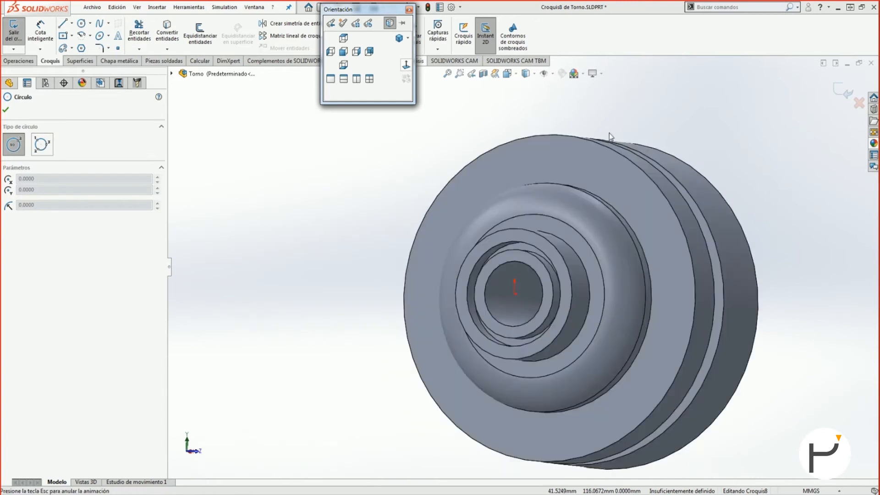
{"action": "scroll", "coordinate": [522, 101], "scroll_direction": "up", "scroll_amount": 3}
{"action": "scroll", "coordinate": [568, 202], "scroll_direction": "down", "scroll_amount": 3}
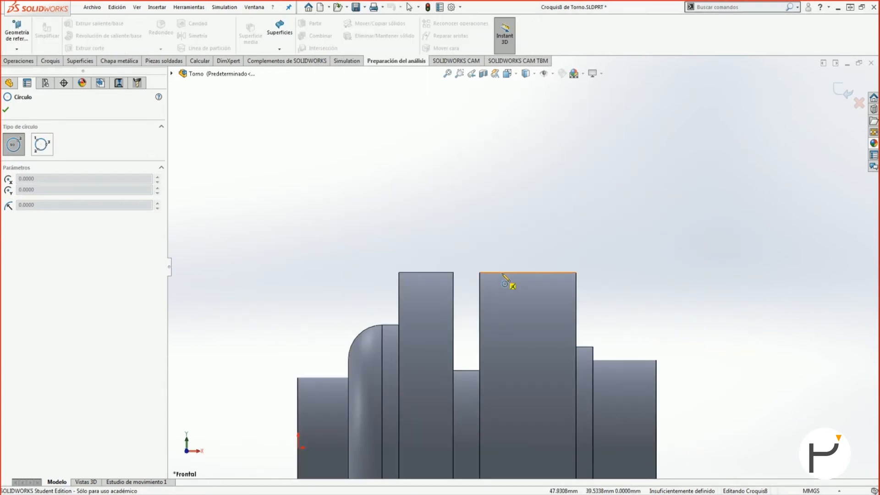
{"action": "left_click", "coordinate": [503, 272]}
{"action": "left_click", "coordinate": [517, 287]}
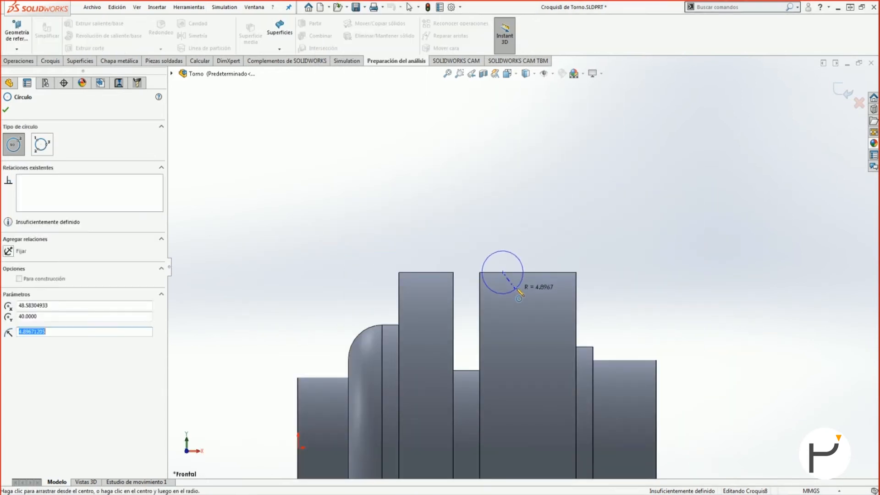
{"action": "key", "text": "Escape"}
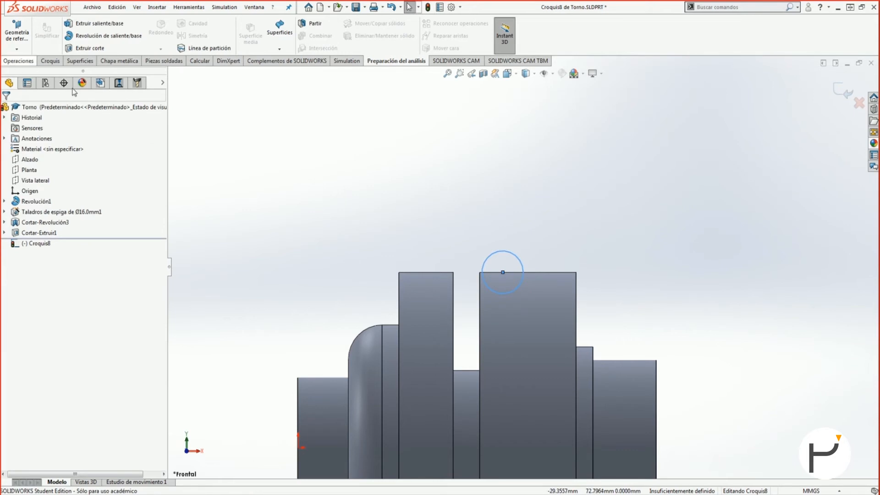
Add an infinite horizontal construction line through the origin as the axis of revolution
{"action": "key", "text": "s"}
{"action": "left_click", "coordinate": [321, 180]}
{"action": "left_click", "coordinate": [348, 201]}
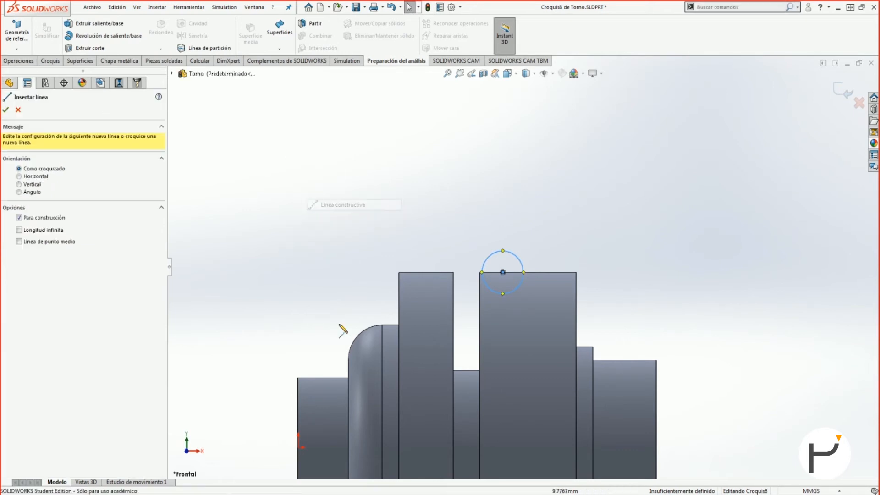
{"action": "scroll", "coordinate": [523, 267], "scroll_direction": "up", "scroll_amount": 4}
{"action": "left_click", "coordinate": [42, 179]}
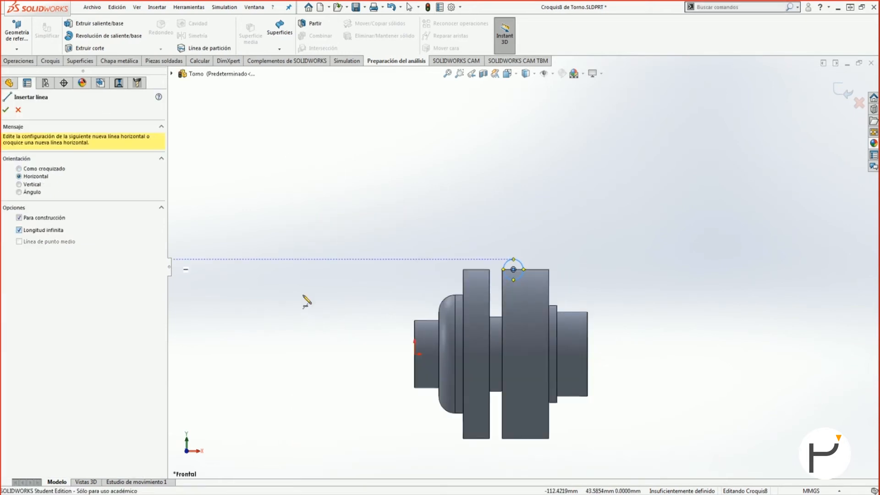
{"action": "left_click", "coordinate": [417, 354]}
{"action": "key", "text": "Escape"}
Cut the rounded groove by revolving the circle 360° around the construction line
{"action": "left_click", "coordinate": [34, 61]}
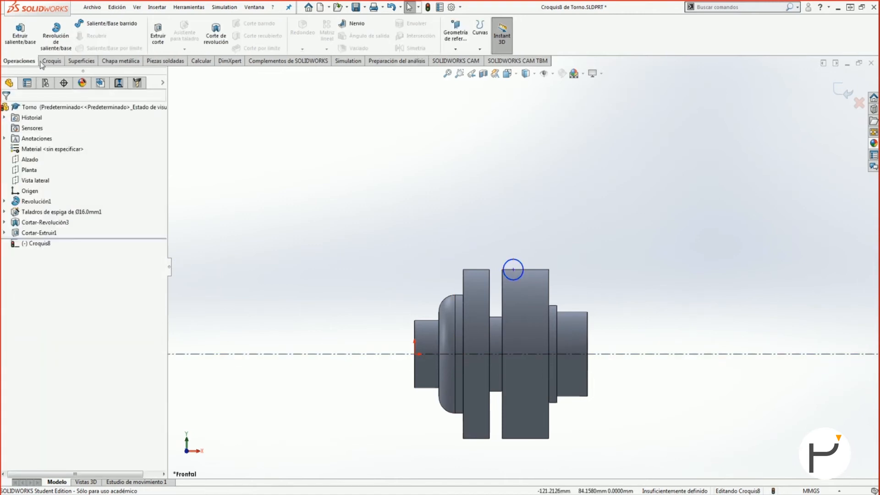
{"action": "left_click", "coordinate": [216, 35]}
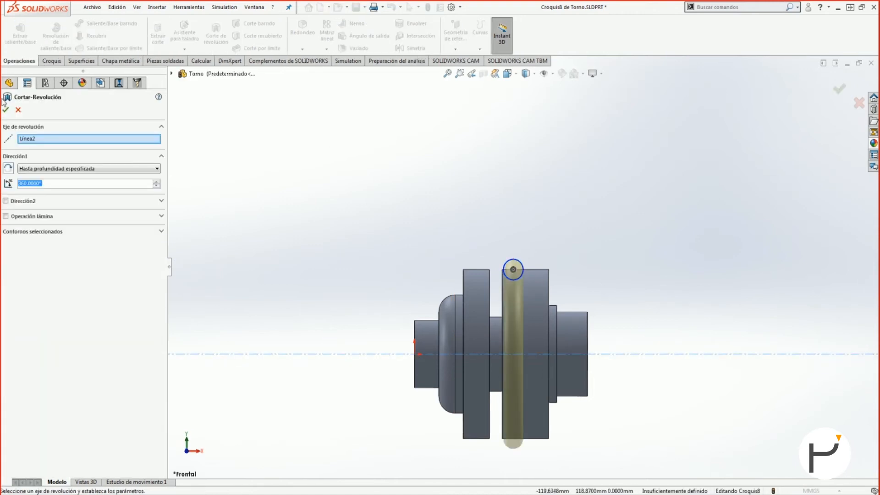
{"action": "left_click", "coordinate": [6, 109]}
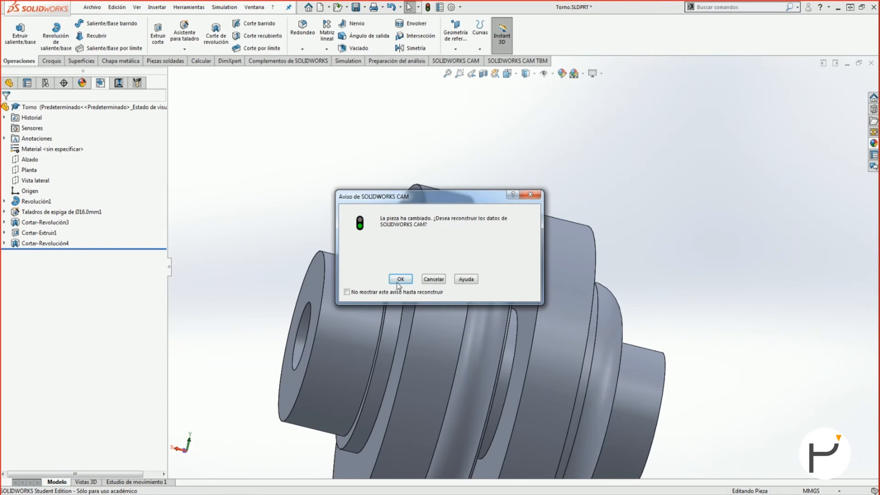
Rebuild the CAM data and start a turning feature on Pl. Trabajo Torno1 with type Ranura Redondeada and position DE
{"action": "left_click", "coordinate": [398, 282]}
{"action": "right_click", "coordinate": [22, 145]}
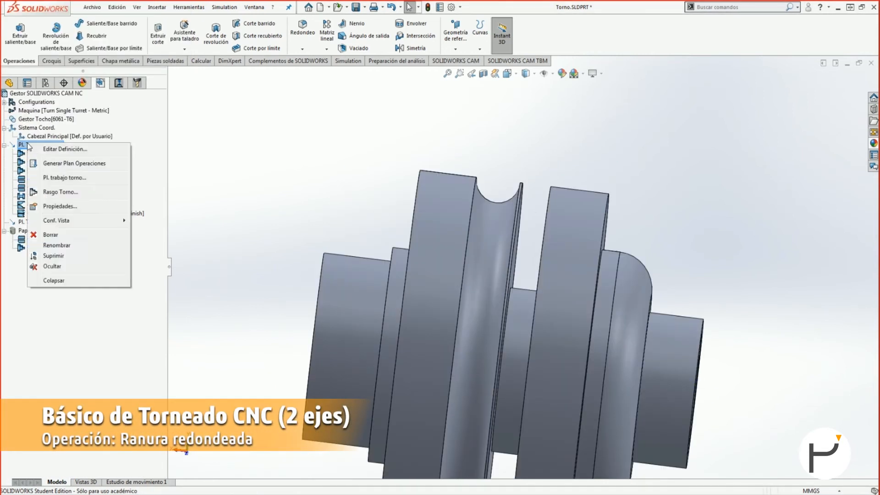
{"action": "left_click", "coordinate": [72, 193]}
{"action": "left_click", "coordinate": [74, 157]}
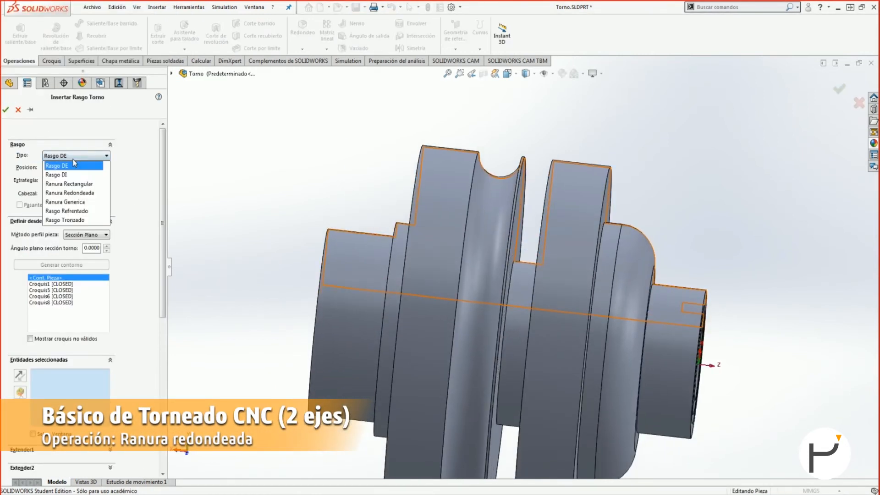
{"action": "left_click", "coordinate": [91, 193]}
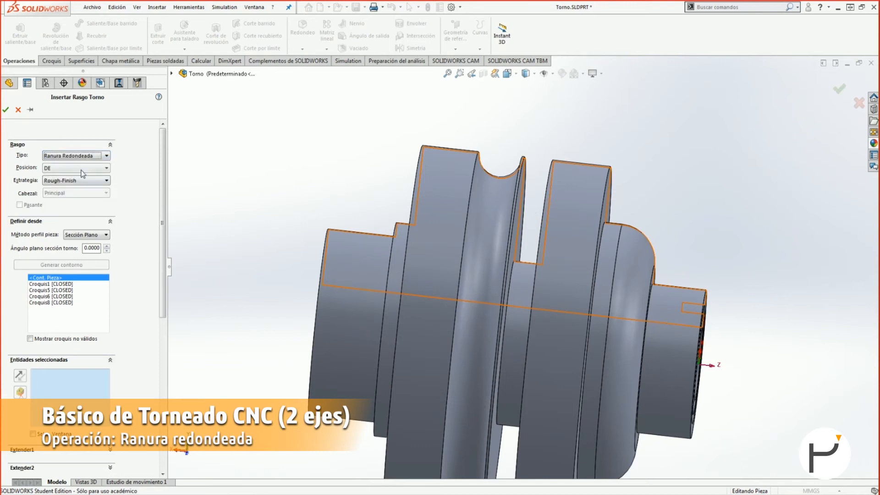
{"action": "left_click", "coordinate": [81, 168]}
{"action": "left_click", "coordinate": [82, 178]}
Select the revolved groove's curved face as the feature geometry and choose the Rough-Finish strategy
{"action": "left_click", "coordinate": [507, 178]}
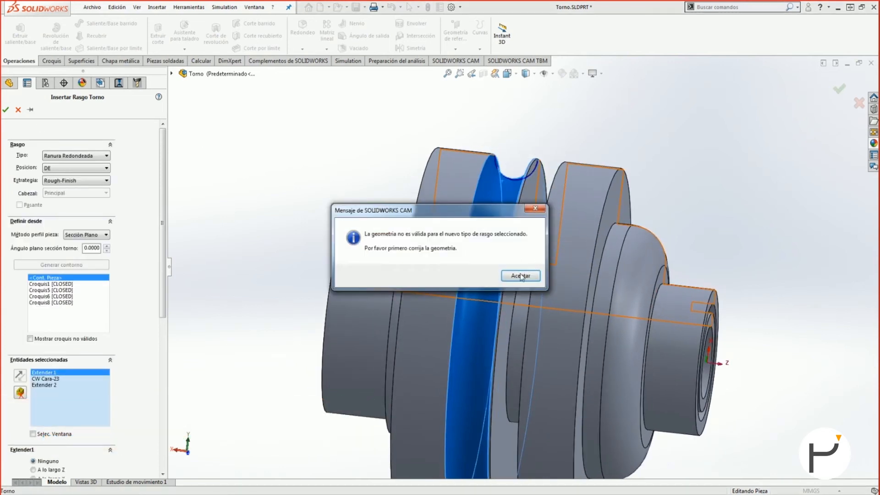
{"action": "left_click", "coordinate": [519, 275]}
{"action": "scroll", "coordinate": [512, 163], "scroll_direction": "down", "scroll_amount": 8}
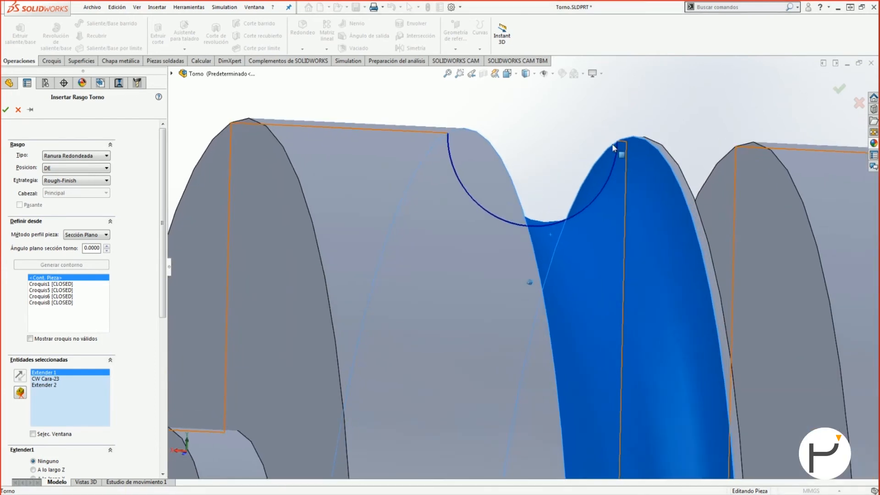
{"action": "middle_click_drag", "start_coordinate": [614, 155], "coordinate": [292, 169]}
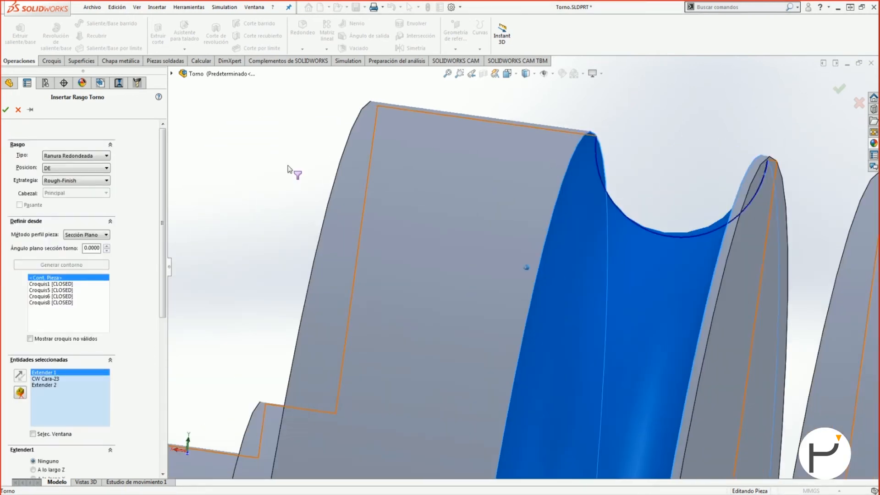
{"action": "left_click", "coordinate": [75, 180]}
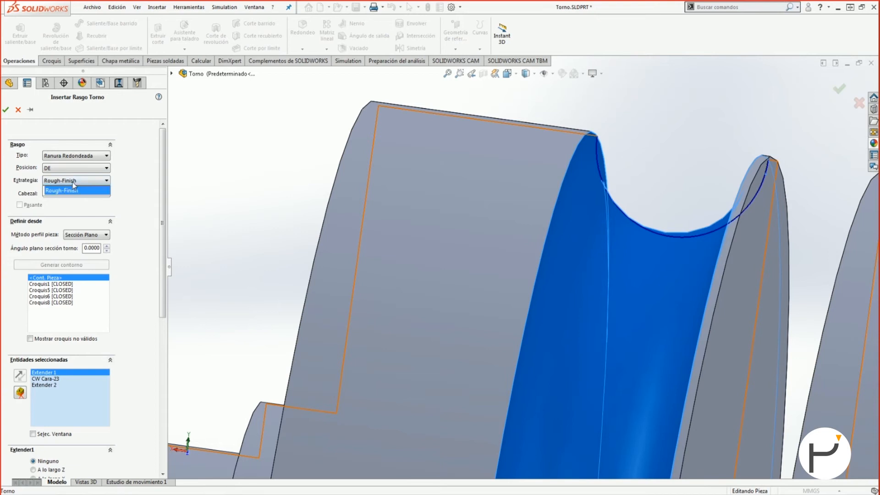
{"action": "left_click", "coordinate": [74, 190]}
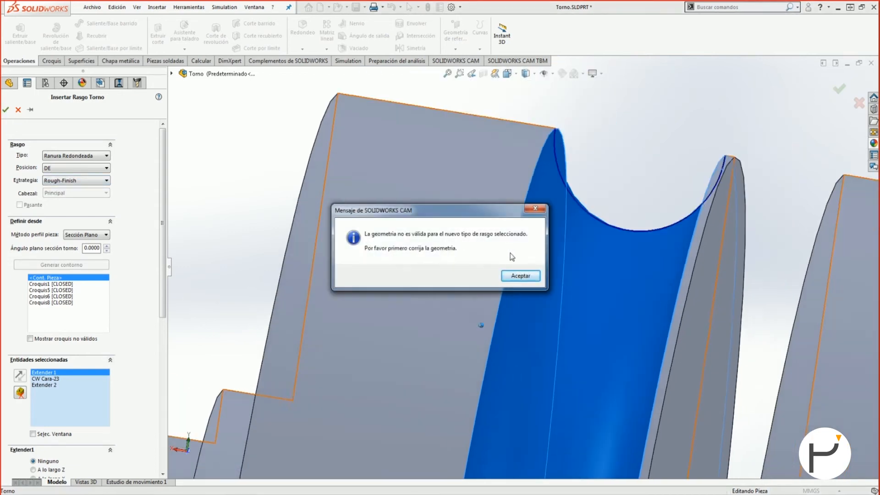
{"action": "left_click", "coordinate": [519, 277]}
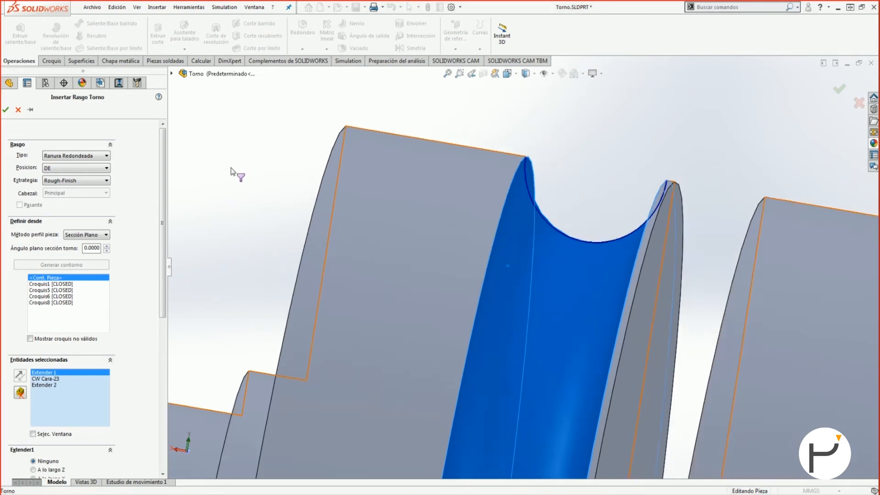
Try the DI position for the rounded groove feature
{"action": "left_click", "coordinate": [534, 209]}
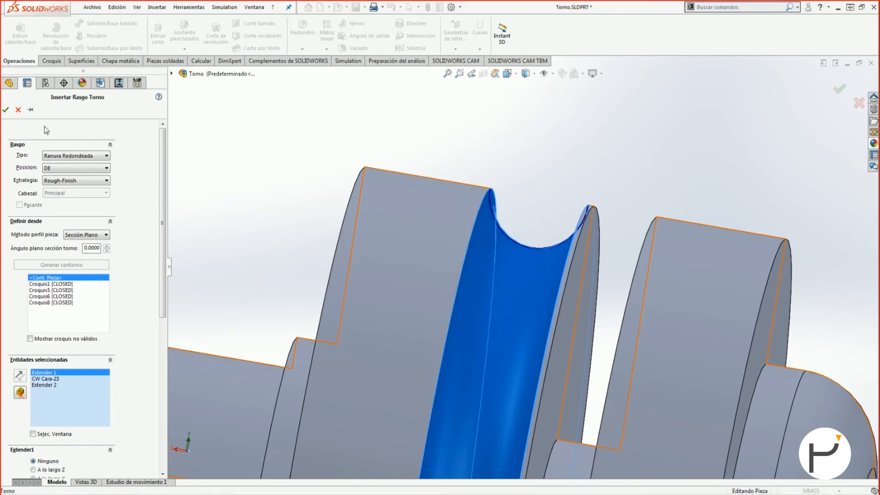
{"action": "left_click", "coordinate": [66, 168]}
{"action": "left_click", "coordinate": [54, 174]}
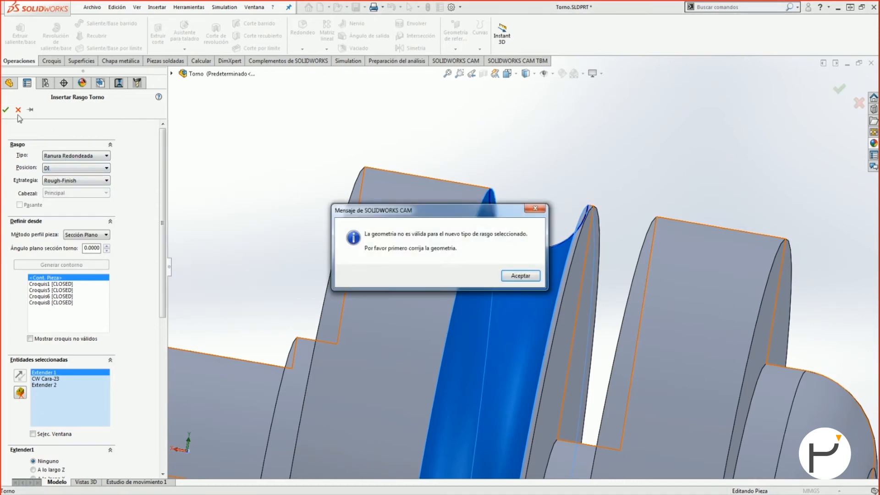
{"action": "left_click", "coordinate": [521, 274]}
Define the turning feature as type Ranura Generica with position DE on the revolved groove's curved face
{"action": "left_click", "coordinate": [62, 149]}
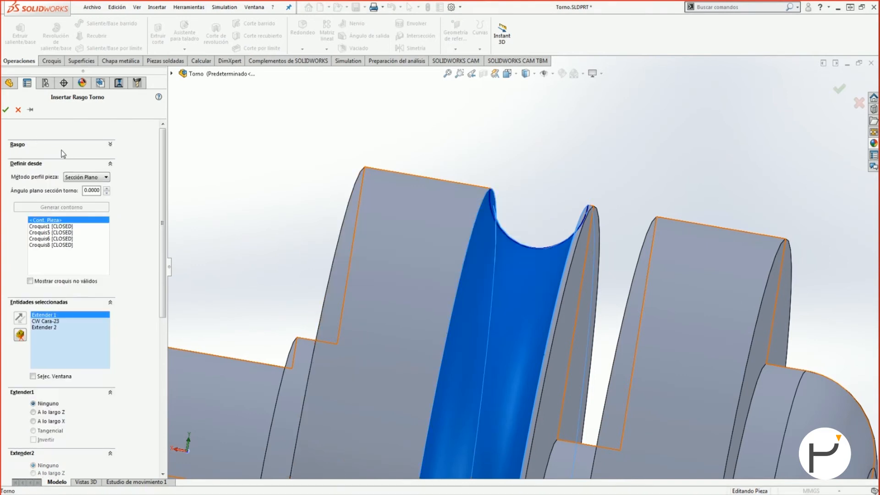
{"action": "left_click", "coordinate": [111, 145]}
{"action": "left_click", "coordinate": [101, 156]}
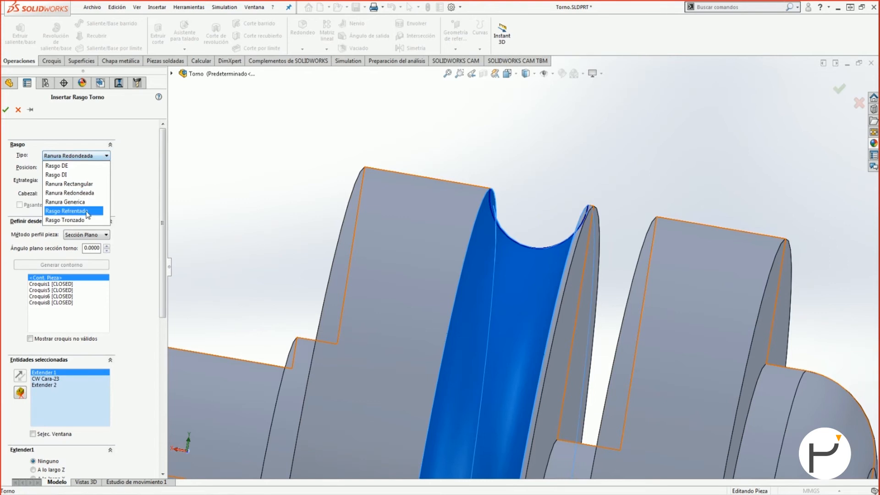
{"action": "left_click", "coordinate": [69, 201]}
{"action": "left_click", "coordinate": [73, 168]}
{"action": "left_click", "coordinate": [54, 178]}
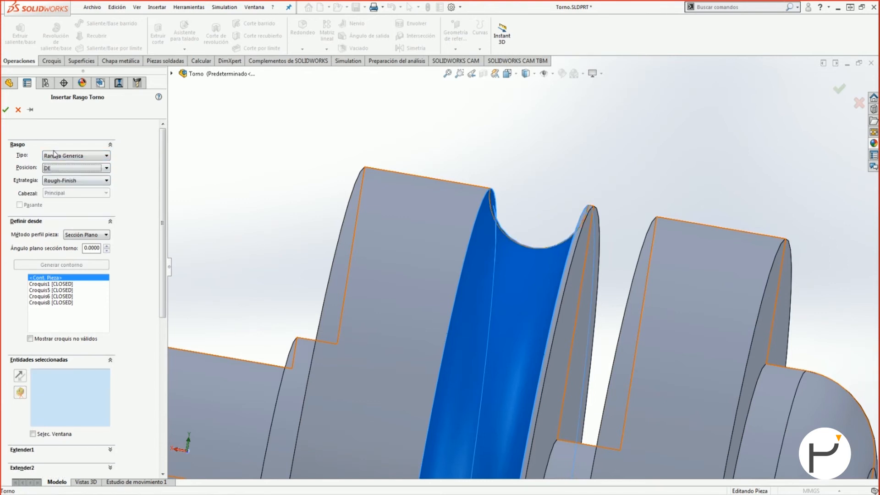
{"action": "left_click", "coordinate": [525, 246]}
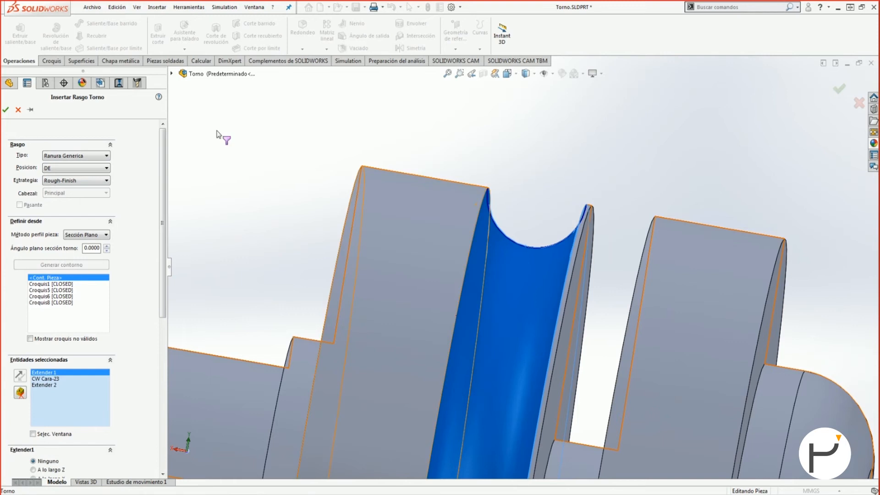
{"action": "left_click", "coordinate": [6, 109]}
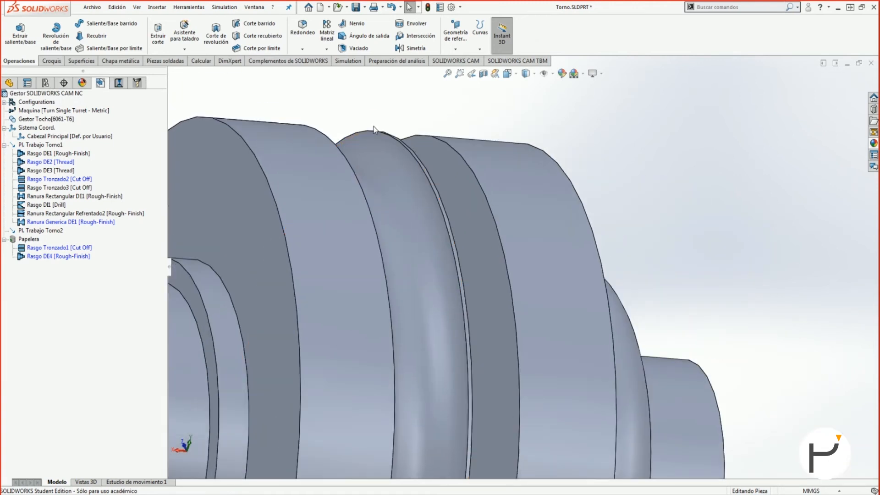
Add a Desb. Ranurado operation to the Ranura Generica DE1 feature using tool T10 - 2.0000 Redondo
{"action": "middle_click_drag", "start_coordinate": [376, 124], "coordinate": [380, 121]}
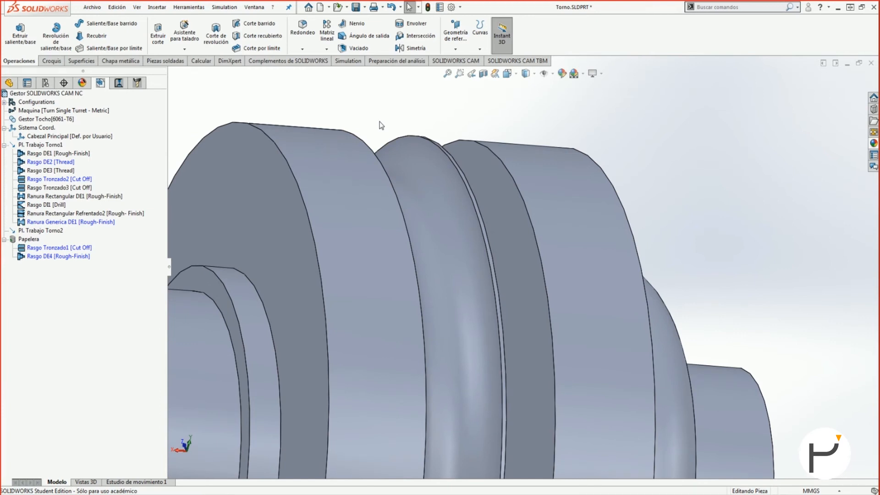
{"action": "middle_click_drag", "start_coordinate": [380, 125], "coordinate": [420, 161]}
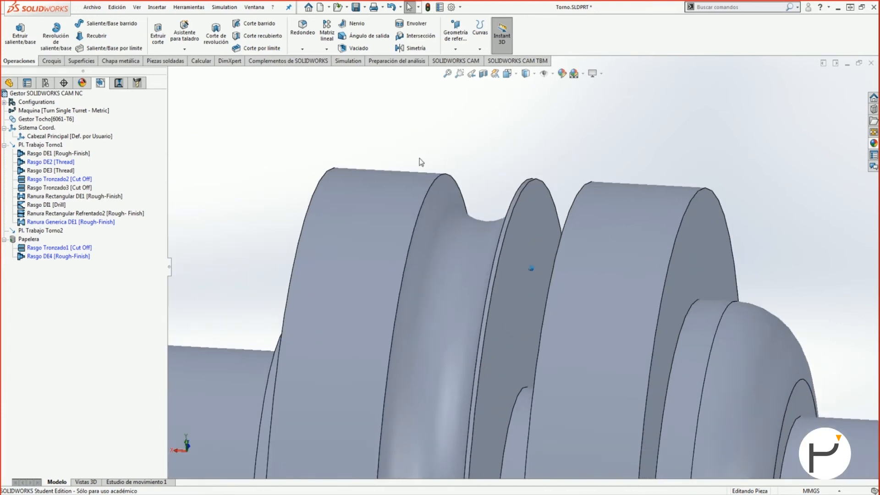
{"action": "scroll", "coordinate": [421, 162], "scroll_direction": "down", "scroll_amount": 3}
{"action": "left_click", "coordinate": [40, 224]}
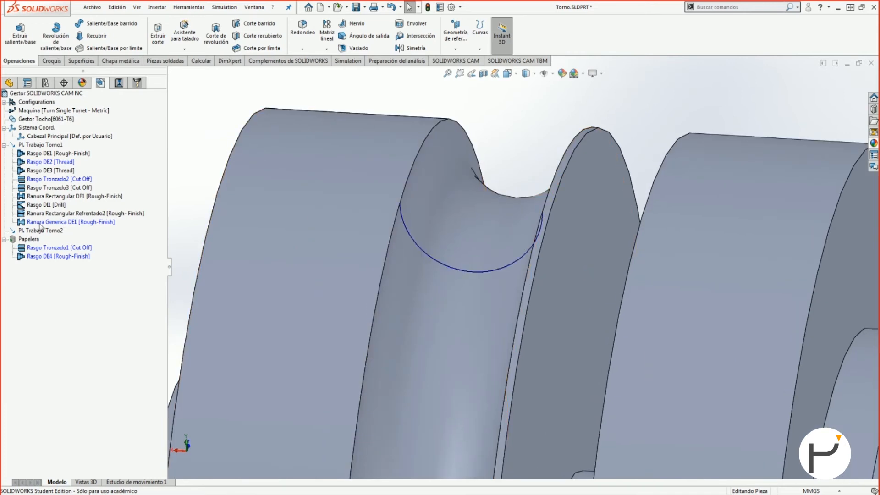
{"action": "right_click", "coordinate": [40, 224]}
{"action": "mouse_move", "coordinate": [126, 283]}
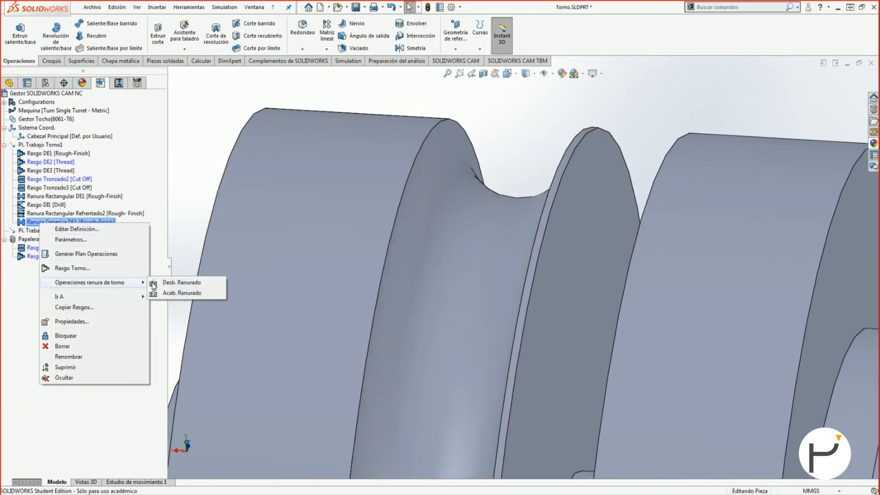
{"action": "left_click", "coordinate": [183, 282]}
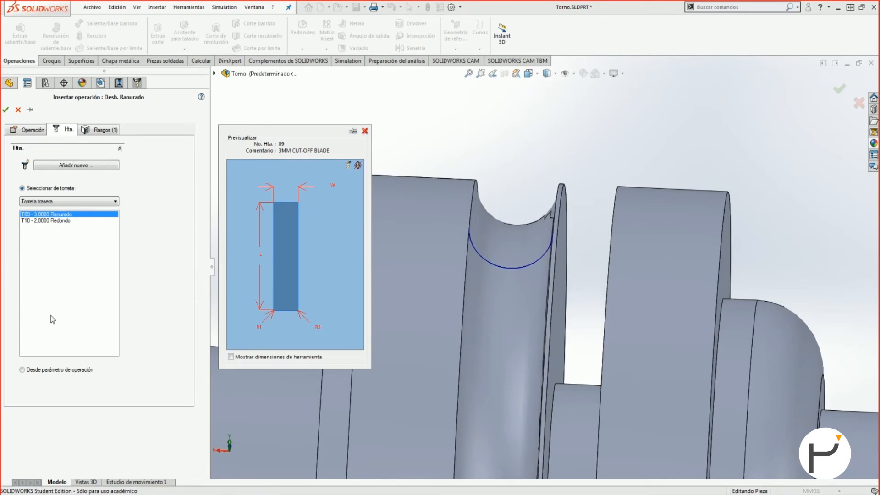
{"action": "left_click", "coordinate": [59, 221]}
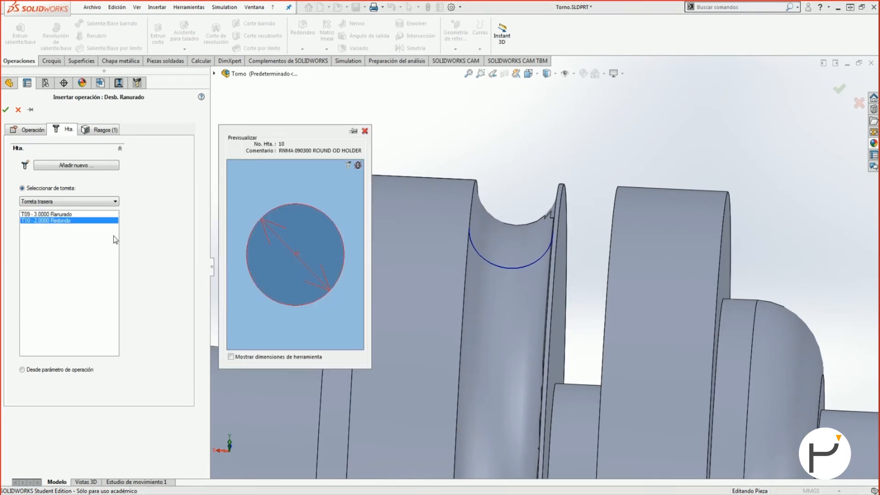
{"action": "left_click", "coordinate": [21, 131]}
{"action": "left_click", "coordinate": [35, 272]}
{"action": "left_click", "coordinate": [46, 278]}
{"action": "left_click", "coordinate": [6, 109]}
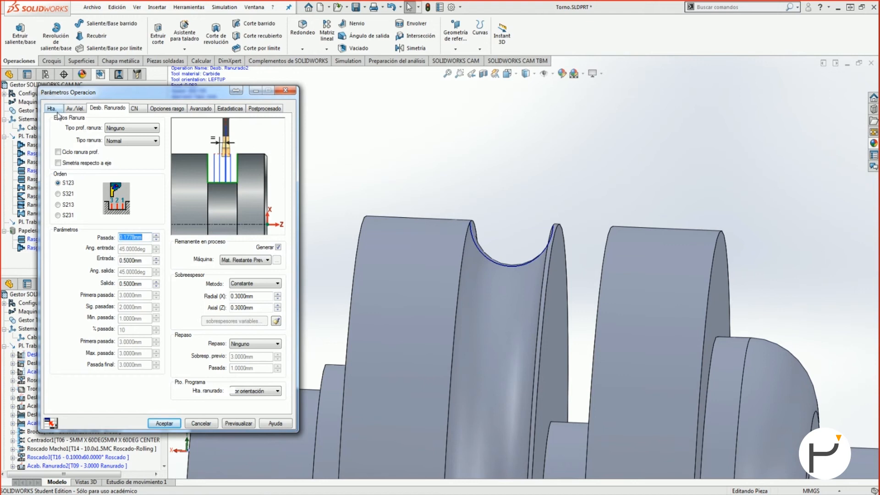
Set the groove depth type to Constante and the groove type to Zigzag for the roughing operation
{"action": "left_click", "coordinate": [125, 129]}
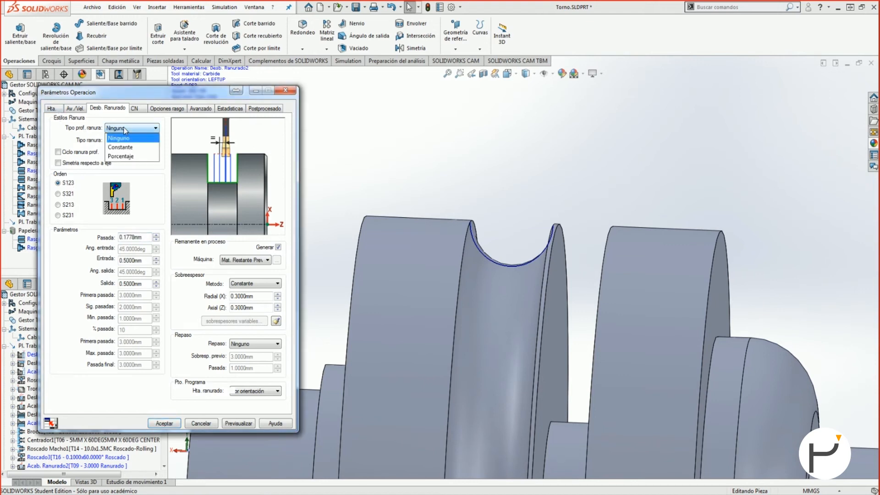
{"action": "left_click", "coordinate": [123, 147]}
{"action": "left_click", "coordinate": [126, 142]}
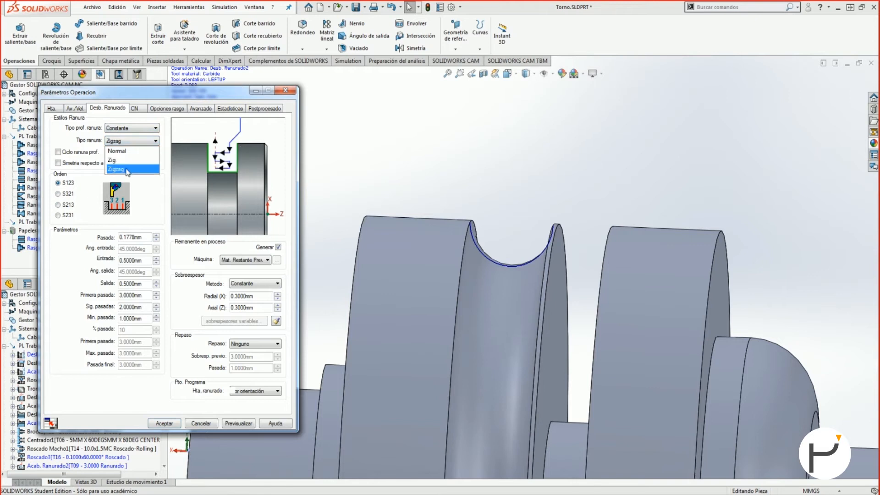
{"action": "left_click", "coordinate": [125, 169]}
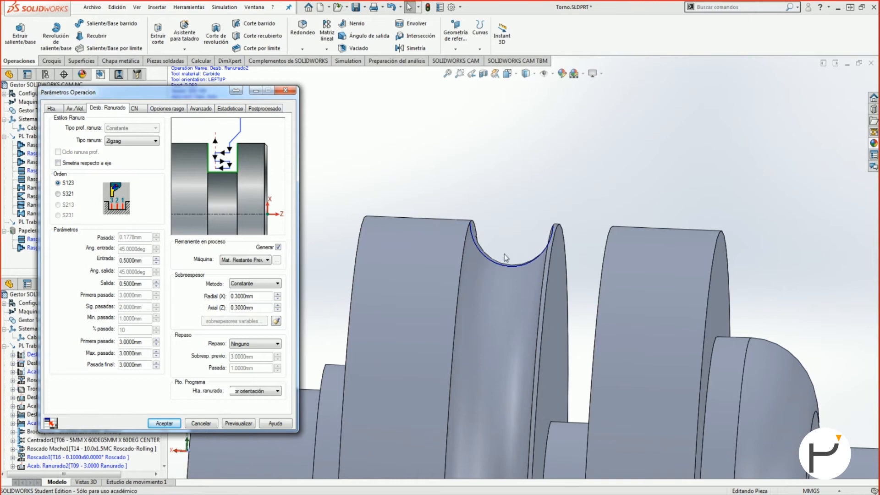
Check the round insert against the groove and set the tool holder orientation to Abajo izda
{"action": "middle_click_drag", "start_coordinate": [398, 275], "coordinate": [431, 277]}
{"action": "left_click", "coordinate": [51, 109]}
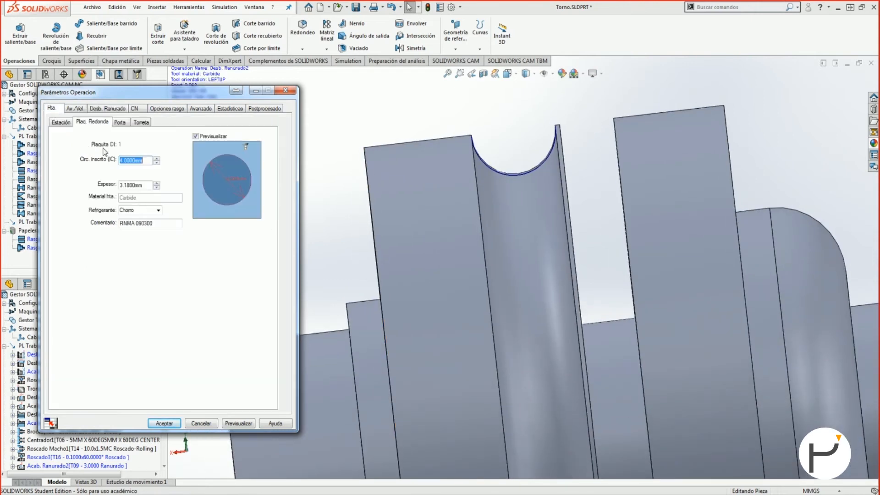
{"action": "left_click", "coordinate": [510, 183]}
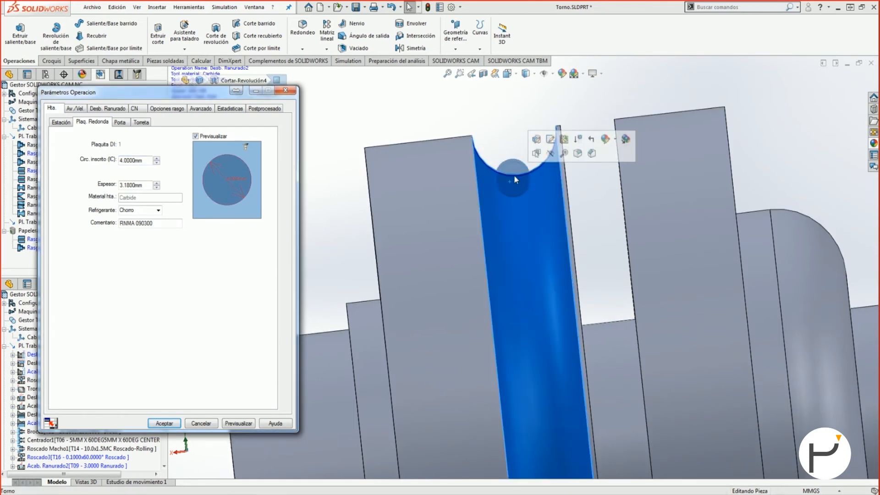
{"action": "left_click", "coordinate": [119, 122]}
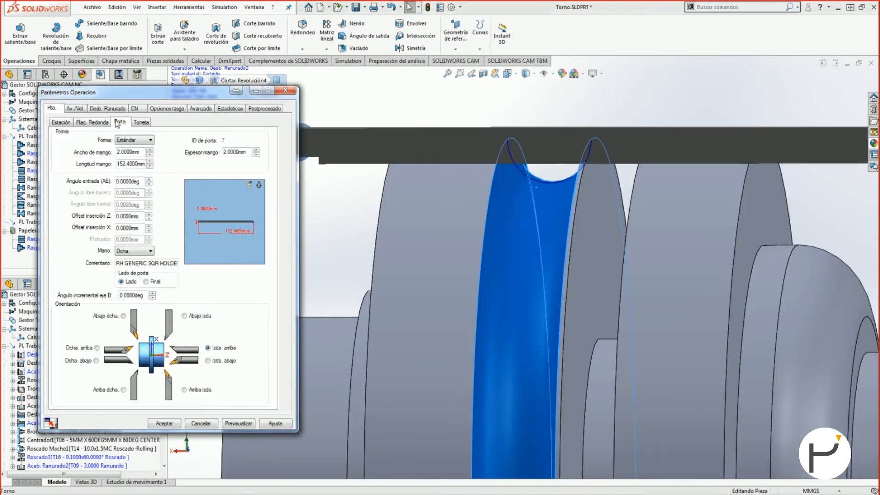
{"action": "left_click", "coordinate": [184, 316]}
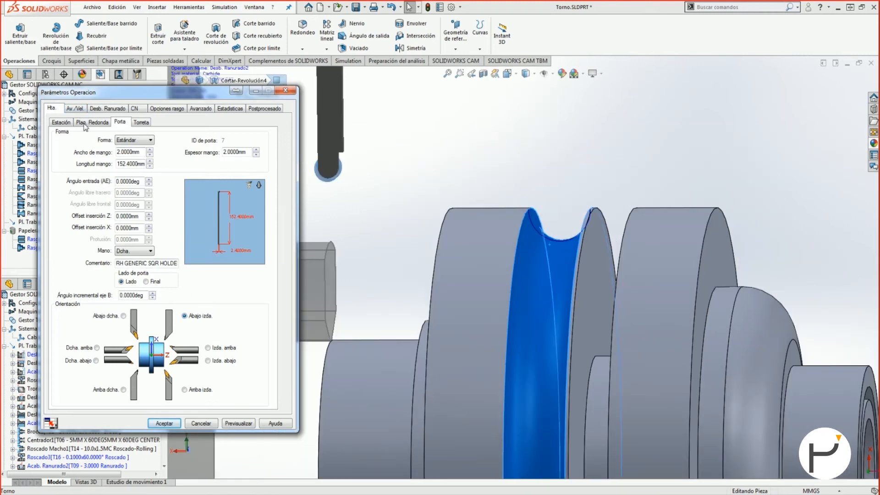
Try pass orders S321 and S213, using groove type Normal for the latter, and restore the Zigzag type
{"action": "left_click", "coordinate": [77, 109]}
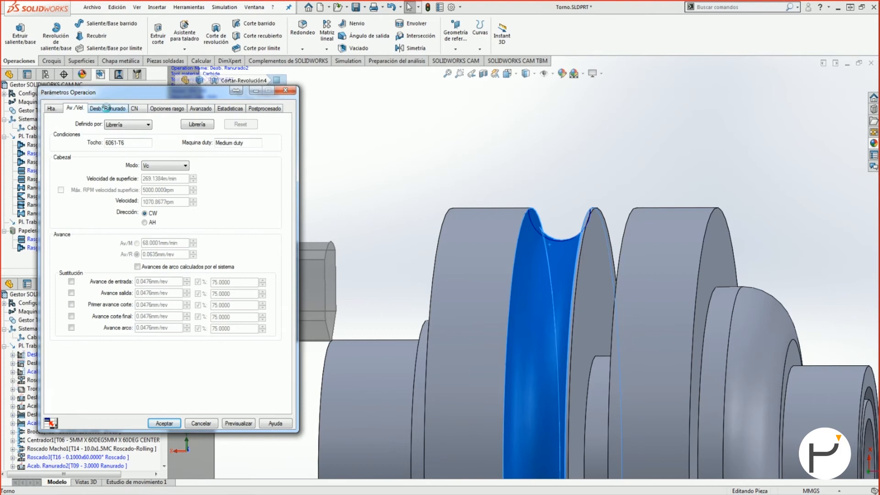
{"action": "left_click", "coordinate": [106, 109]}
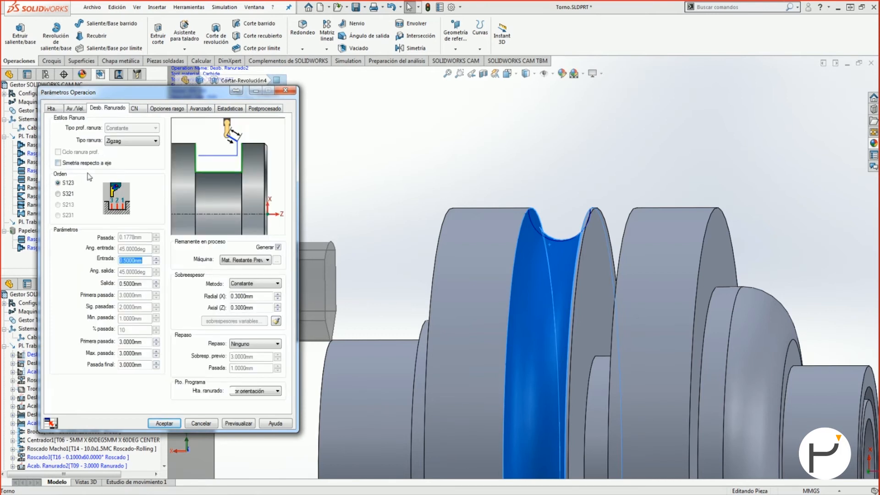
{"action": "left_click", "coordinate": [58, 194]}
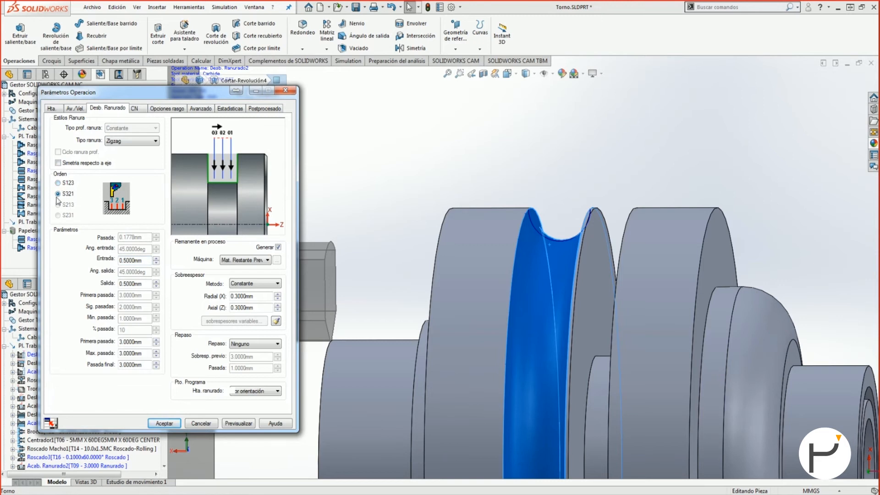
{"action": "left_click", "coordinate": [58, 183]}
{"action": "left_click", "coordinate": [156, 141]}
{"action": "left_click", "coordinate": [120, 148]}
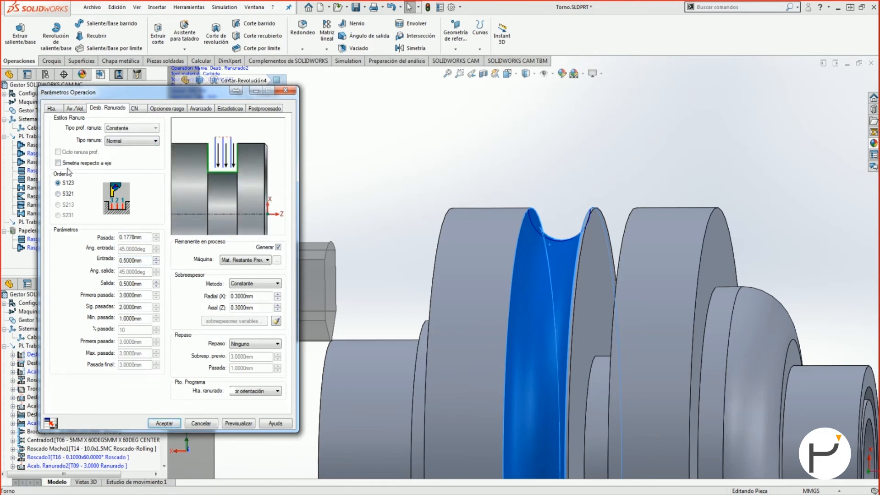
{"action": "left_click", "coordinate": [58, 205]}
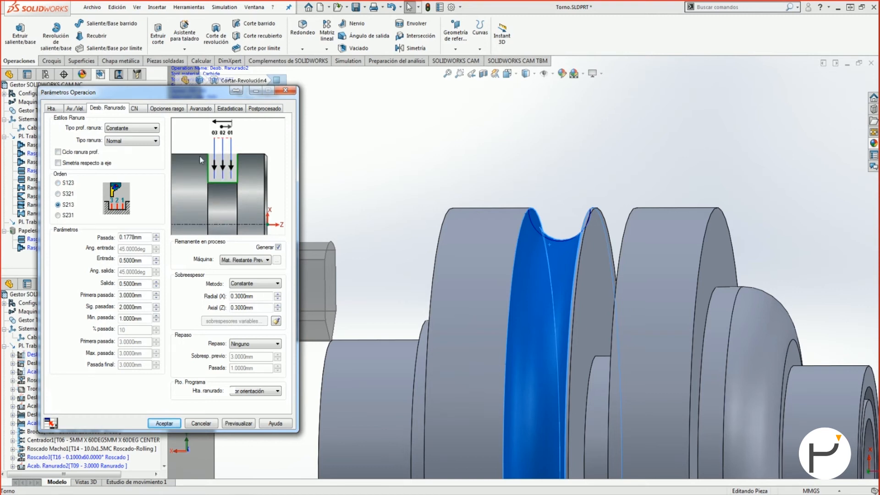
{"action": "left_click", "coordinate": [155, 141]}
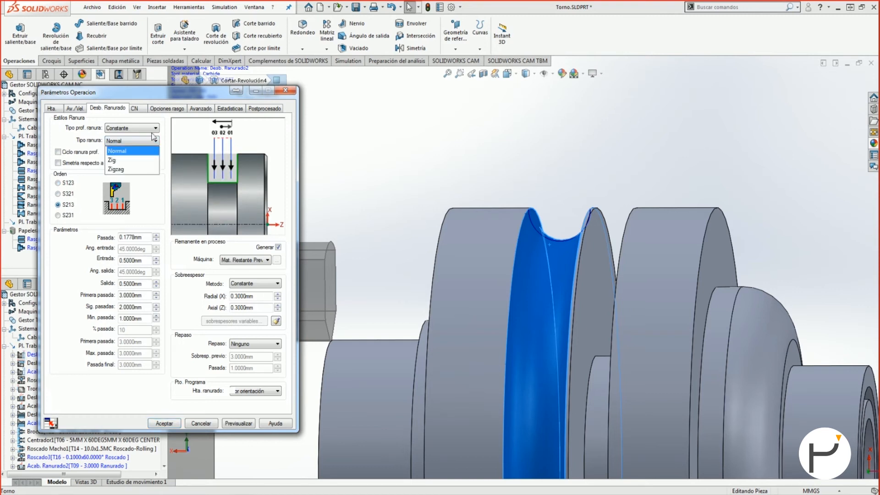
{"action": "left_click", "coordinate": [128, 170]}
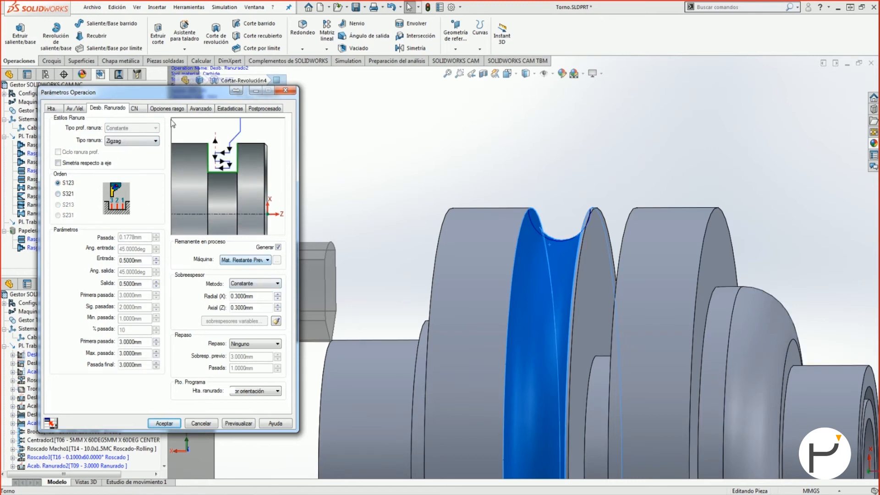
Set the in-process stock to Tocho Inicial and review the operation's NC, feature and advanced options
{"action": "left_click", "coordinate": [244, 260]}
{"action": "left_click", "coordinate": [246, 274]}
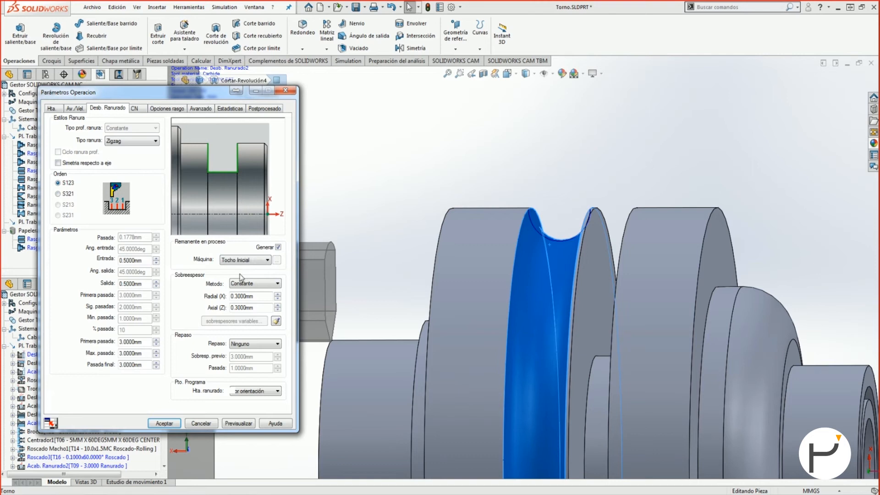
{"action": "left_click", "coordinate": [134, 108]}
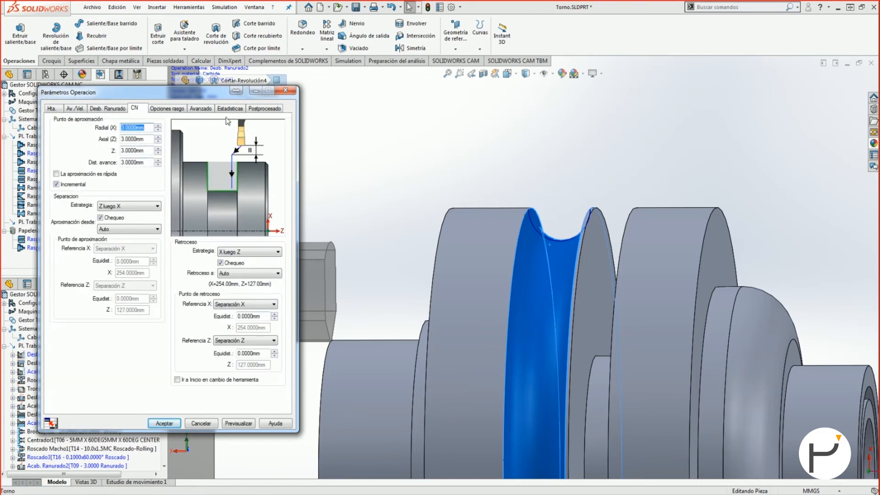
{"action": "left_click", "coordinate": [182, 108]}
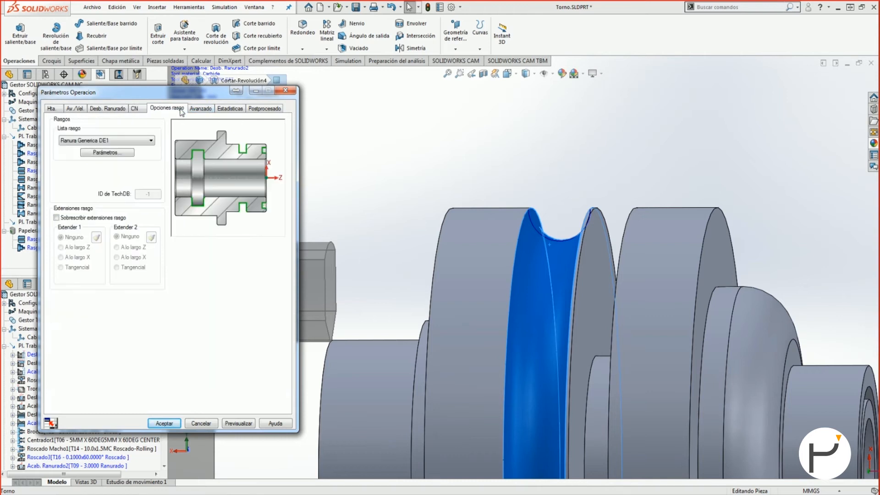
{"action": "left_click", "coordinate": [207, 112]}
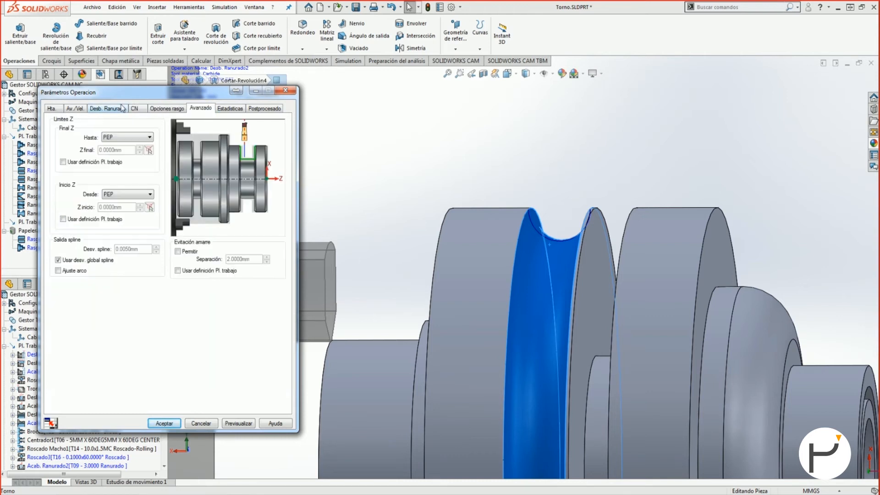
Preview the groove roughing toolpath, run its simulation and inspect the cut around the rounded groove
{"action": "left_click", "coordinate": [239, 422]}
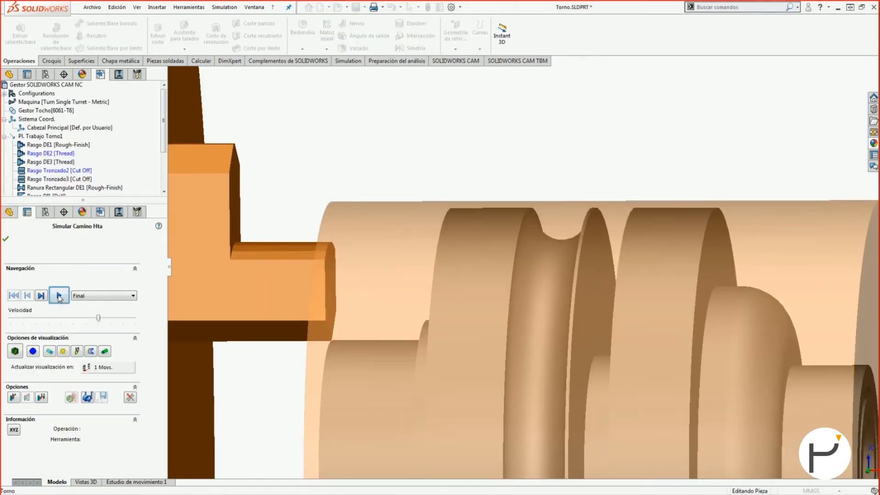
{"action": "left_click", "coordinate": [59, 295]}
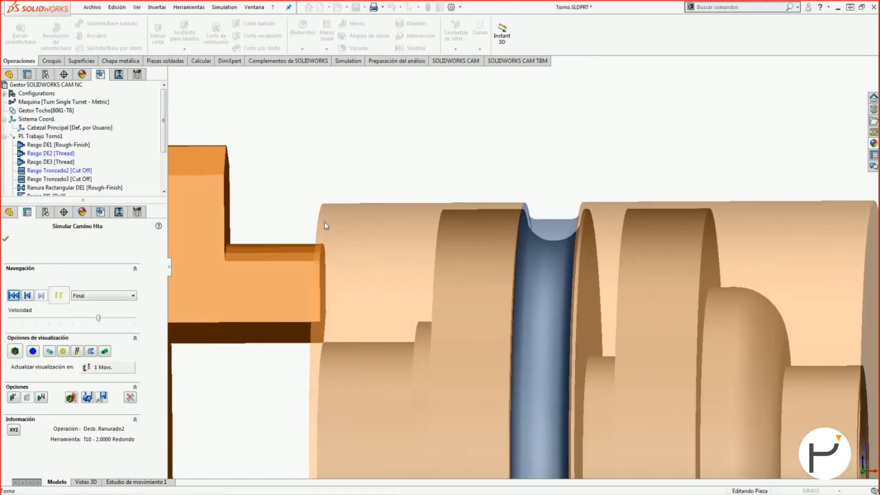
{"action": "middle_click_drag", "start_coordinate": [562, 215], "coordinate": [565, 217]}
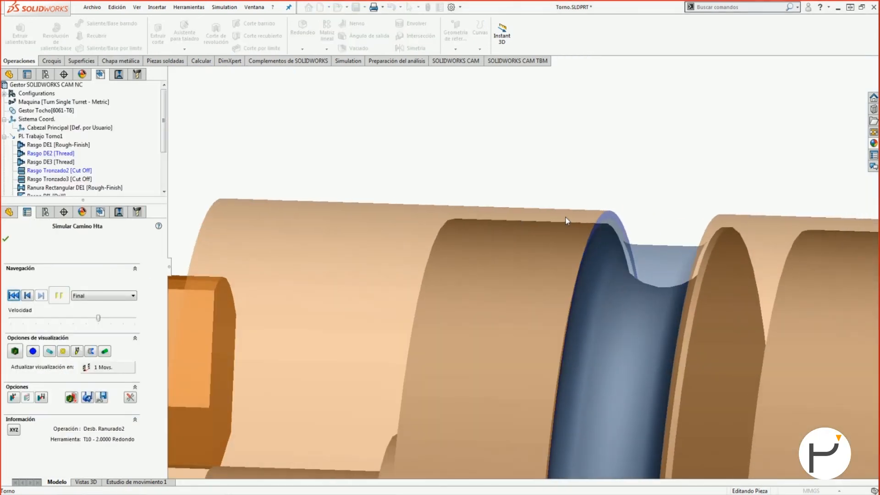
{"action": "left_click", "coordinate": [5, 238]}
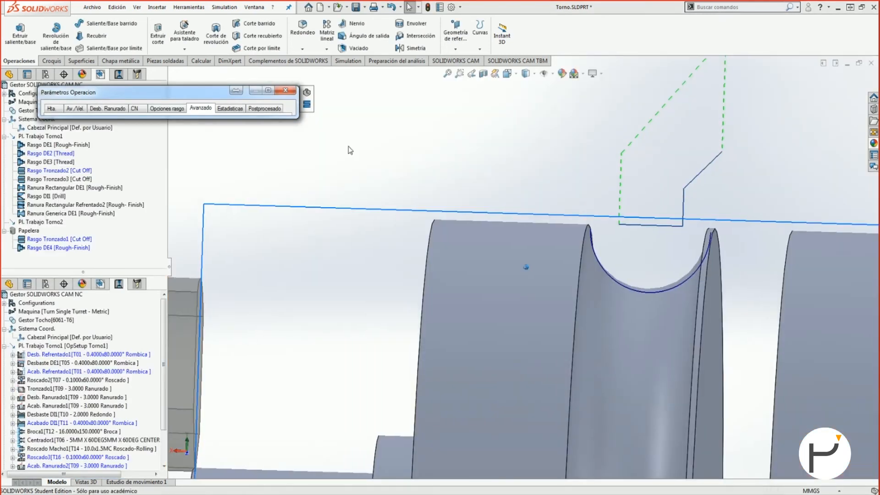
Set the groove roughing's Repaso to Ranura Completa with a Sobresp. previo of 0.3 mm, and keep the tool program point at Por orientación
{"action": "left_click", "coordinate": [92, 109]}
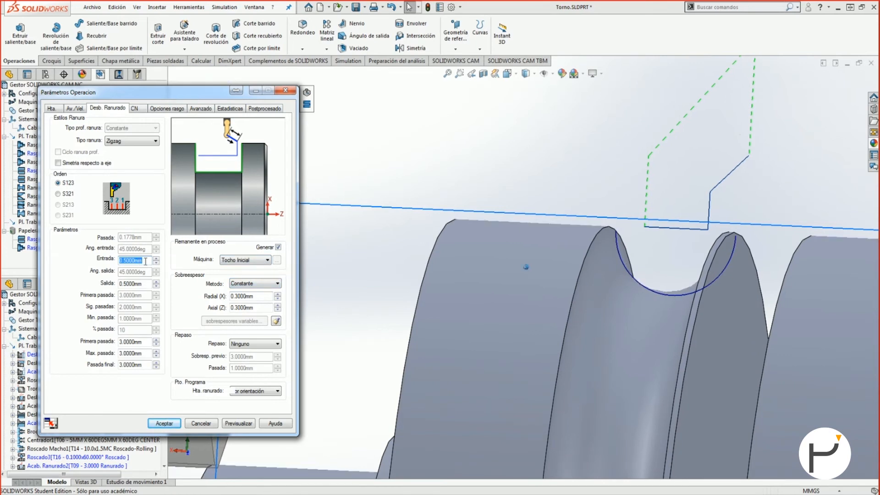
{"action": "left_click", "coordinate": [145, 284]}
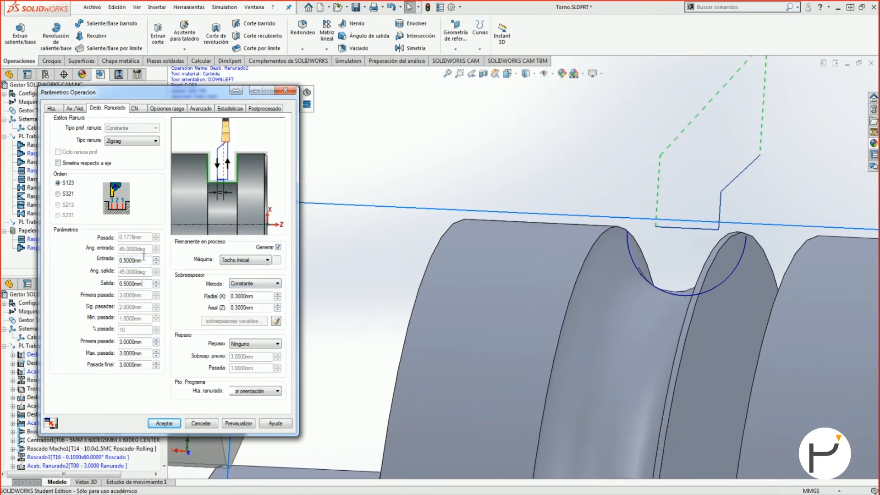
{"action": "key", "text": "Tab"}
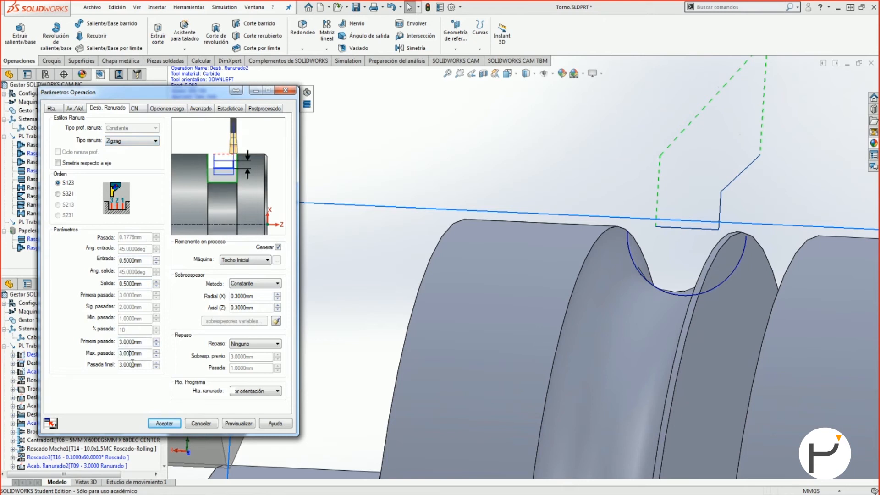
{"action": "left_click", "coordinate": [257, 343]}
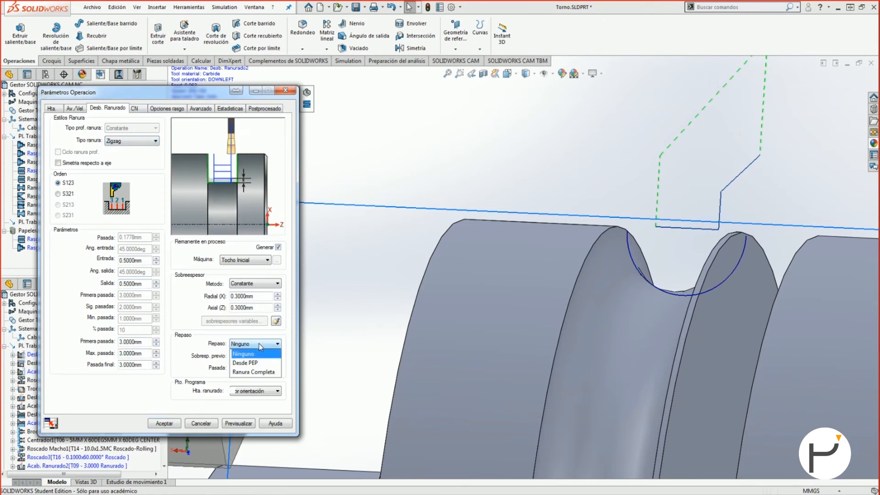
{"action": "left_click", "coordinate": [254, 371]}
{"action": "left_click", "coordinate": [253, 355]}
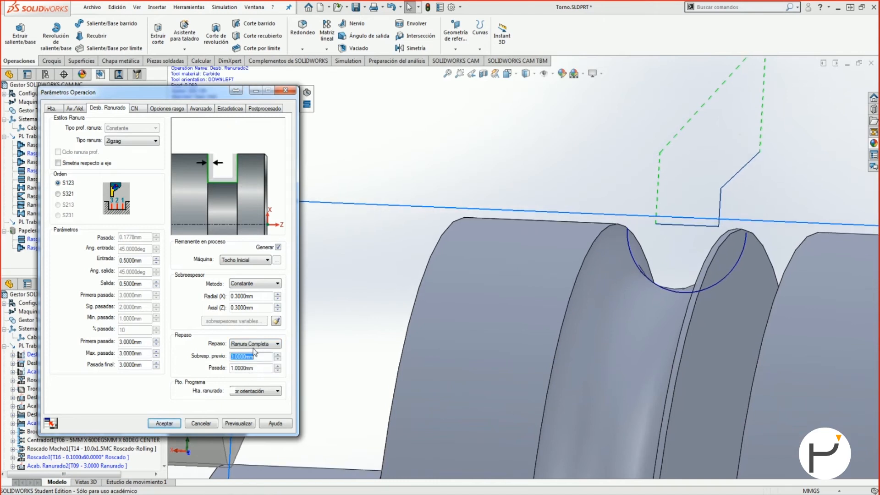
{"action": "type", "text": "0.3"}
{"action": "key", "text": "Tab"}
{"action": "key", "text": "Tab"}
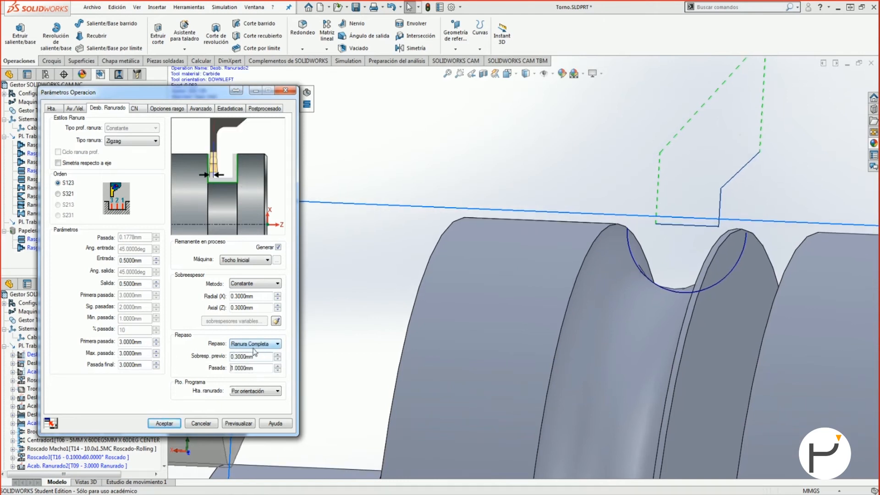
{"action": "left_click", "coordinate": [255, 392]}
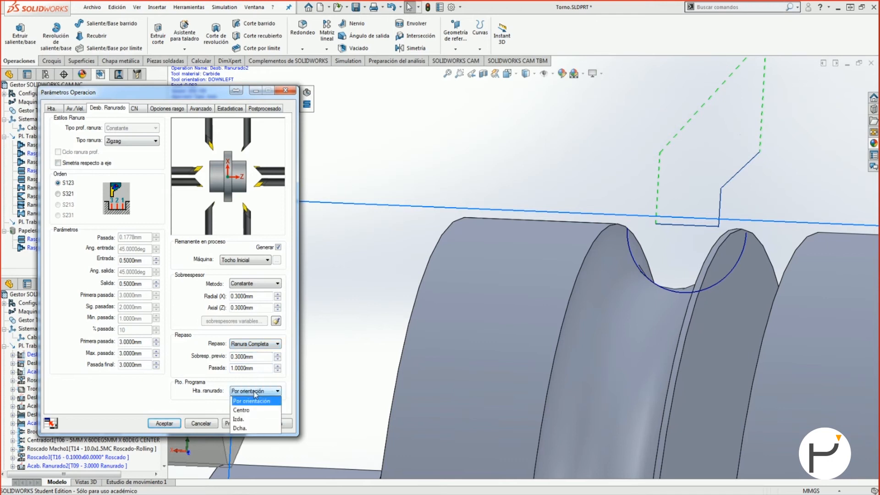
{"action": "left_click", "coordinate": [262, 393]}
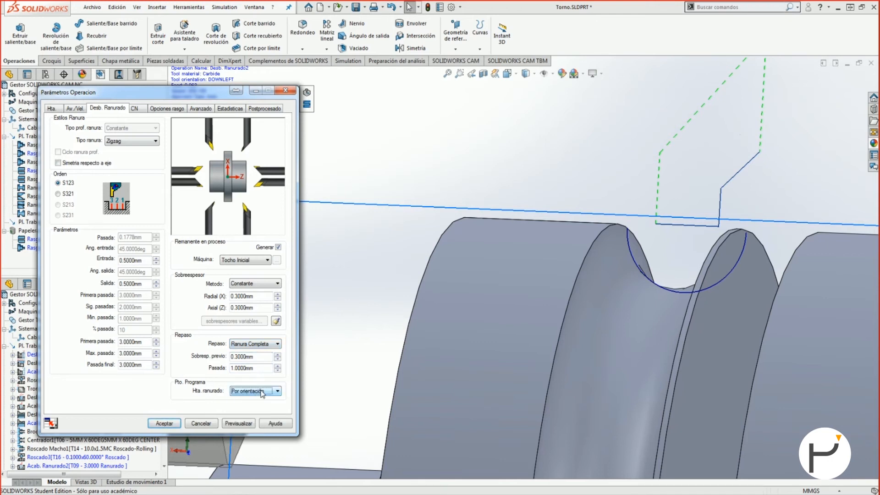
Preview and simulate the groove roughing with the Ranura Completa pass, inspect the cut, and close the operation parameters
{"action": "left_click", "coordinate": [238, 422]}
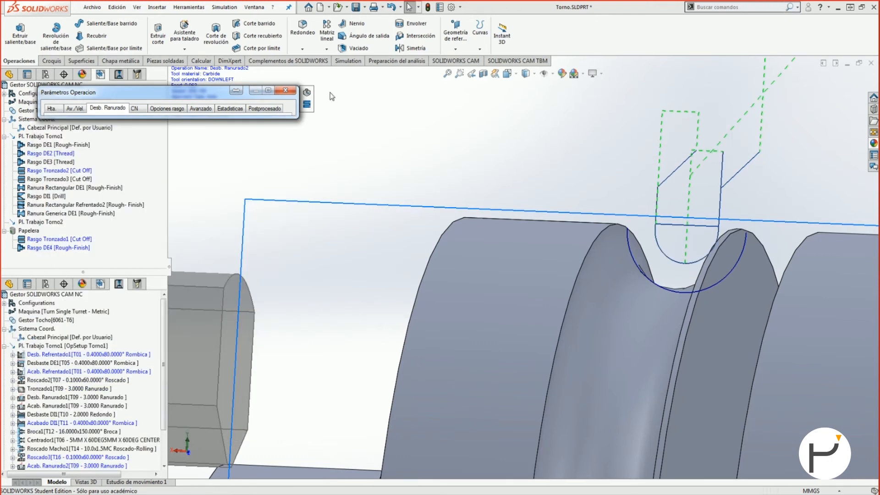
{"action": "left_click", "coordinate": [305, 92]}
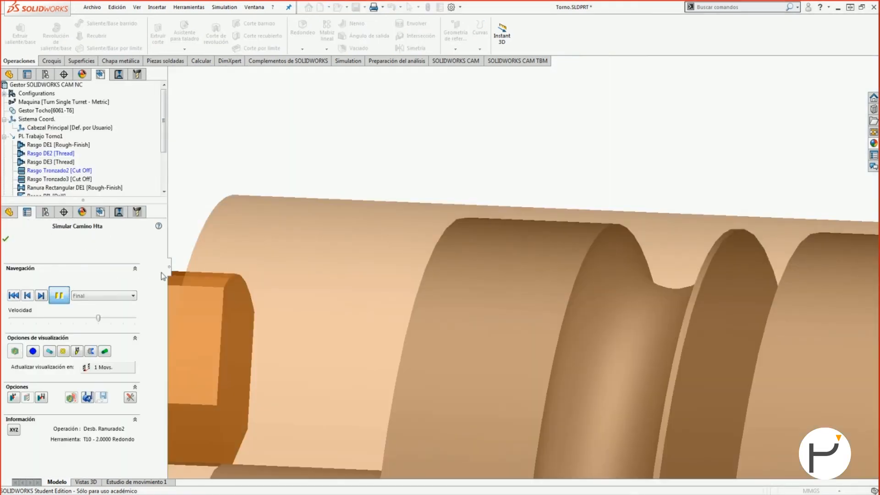
{"action": "middle_click_drag", "start_coordinate": [240, 264], "coordinate": [658, 124]}
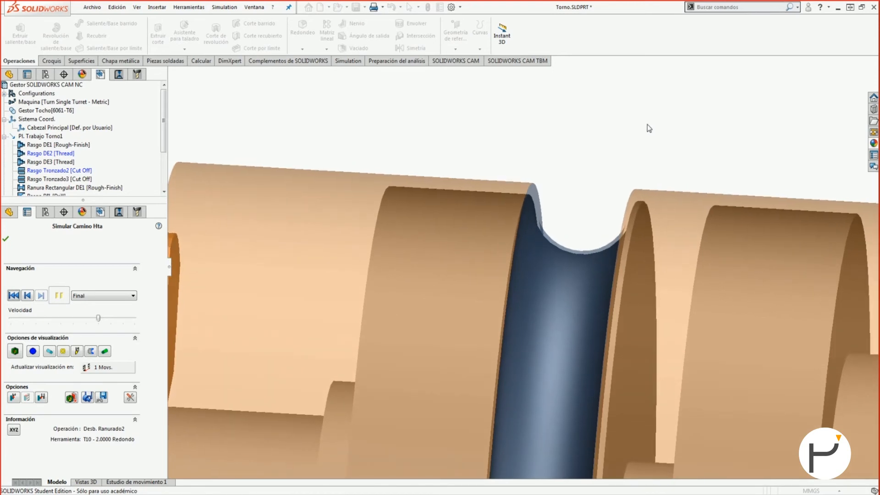
{"action": "left_click", "coordinate": [6, 239]}
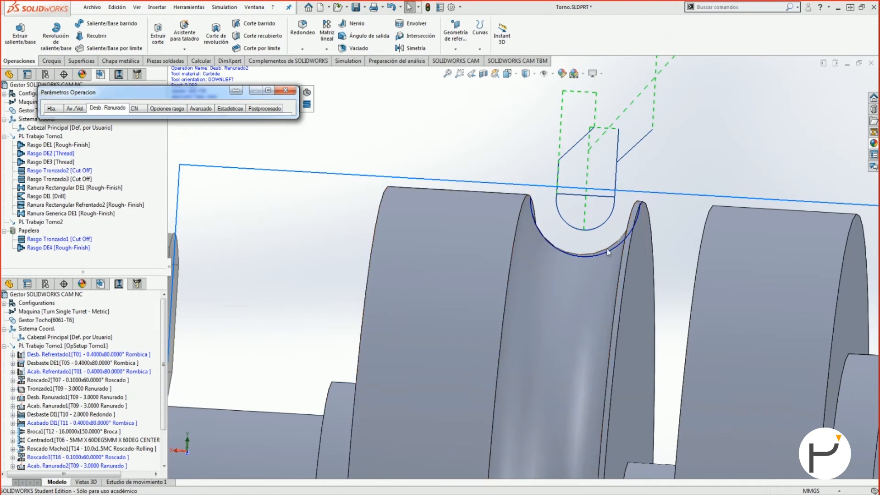
{"action": "middle_click_drag", "start_coordinate": [581, 241], "coordinate": [561, 183]}
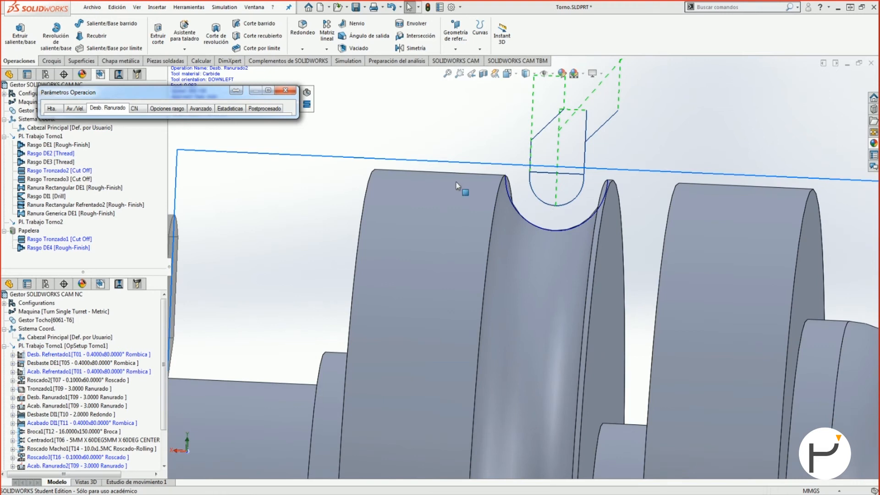
{"action": "left_click", "coordinate": [269, 92]}
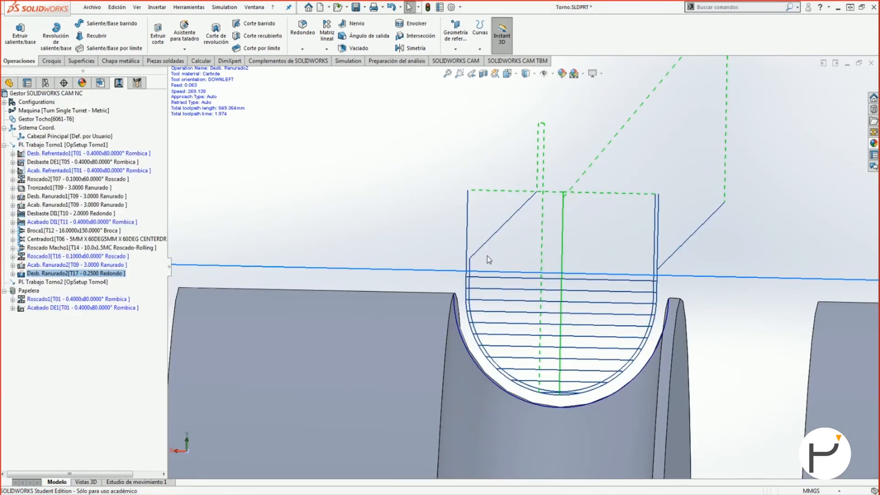
Return to the model's feature tree and open a new sketch on the Alzado plane
{"action": "left_click", "coordinate": [10, 84]}
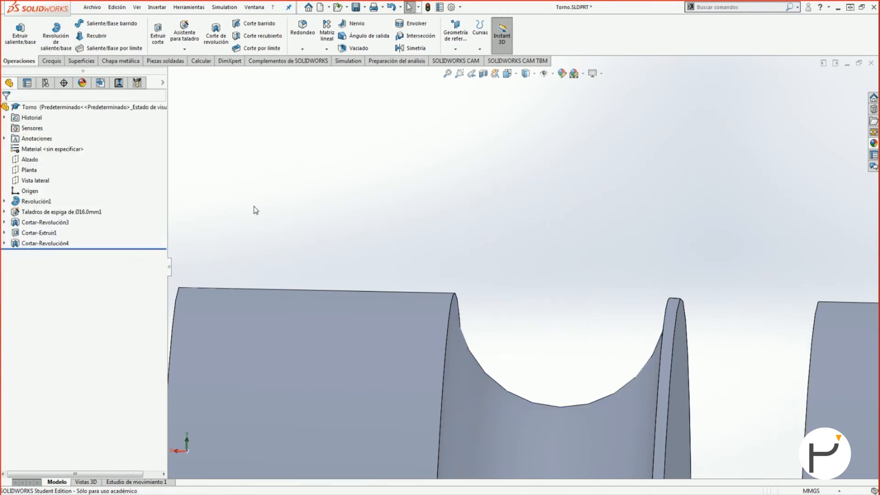
{"action": "scroll", "coordinate": [256, 210], "scroll_direction": "up", "scroll_amount": 4}
{"action": "left_click", "coordinate": [30, 159]}
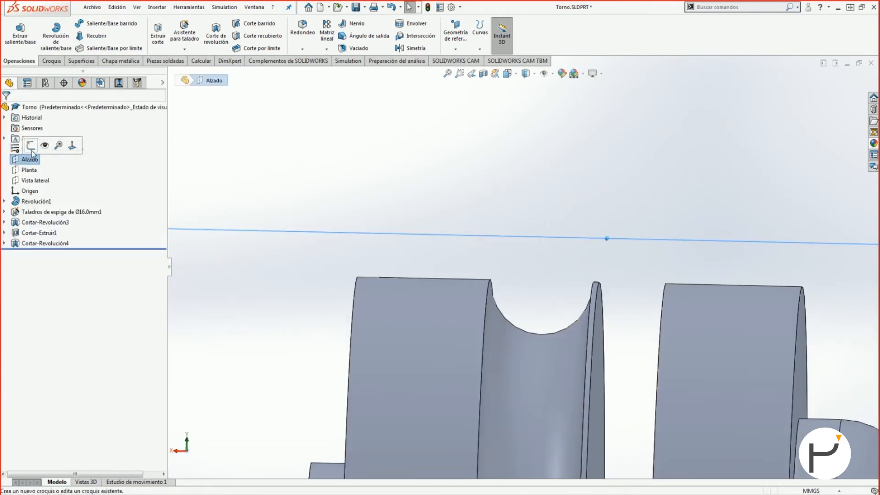
{"action": "left_click", "coordinate": [41, 145]}
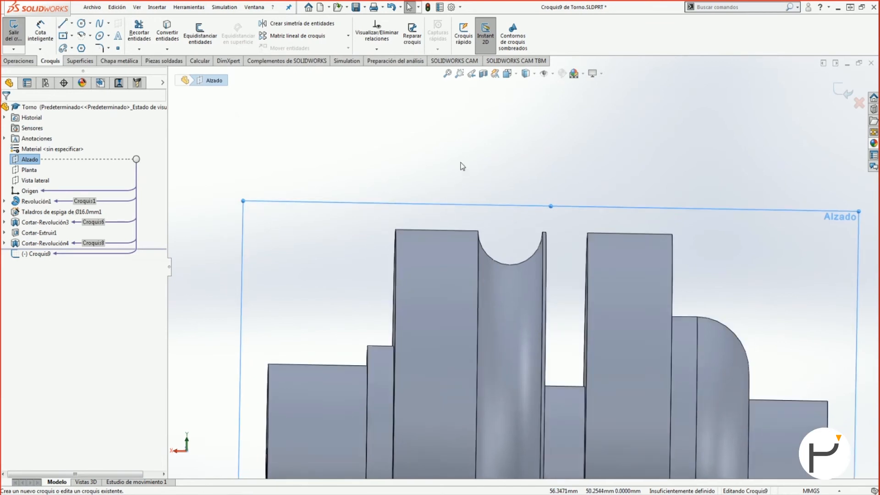
Sketch an ellipse centred on the outer edge of the large cylinder beside the rounded groove, with radii about 4.18 and 2.52 mm
{"action": "left_click", "coordinate": [100, 23]}
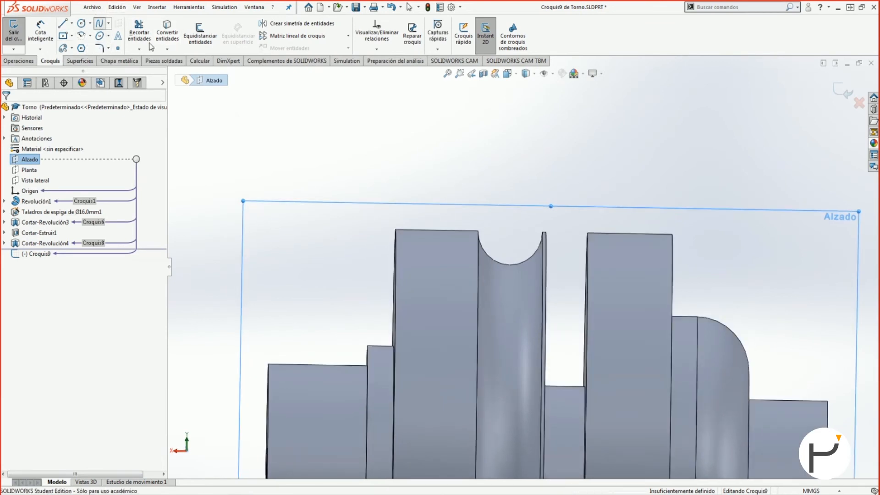
{"action": "left_click", "coordinate": [100, 36]}
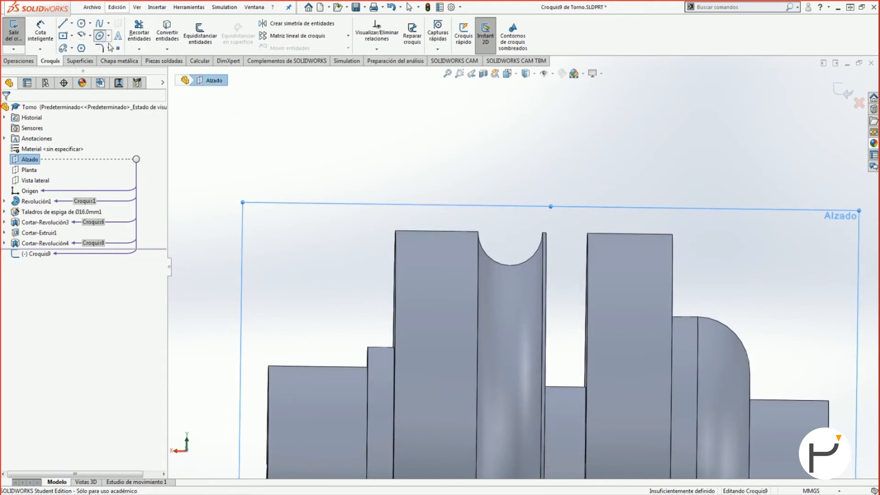
{"action": "scroll", "coordinate": [437, 279], "scroll_direction": "down", "scroll_amount": 2}
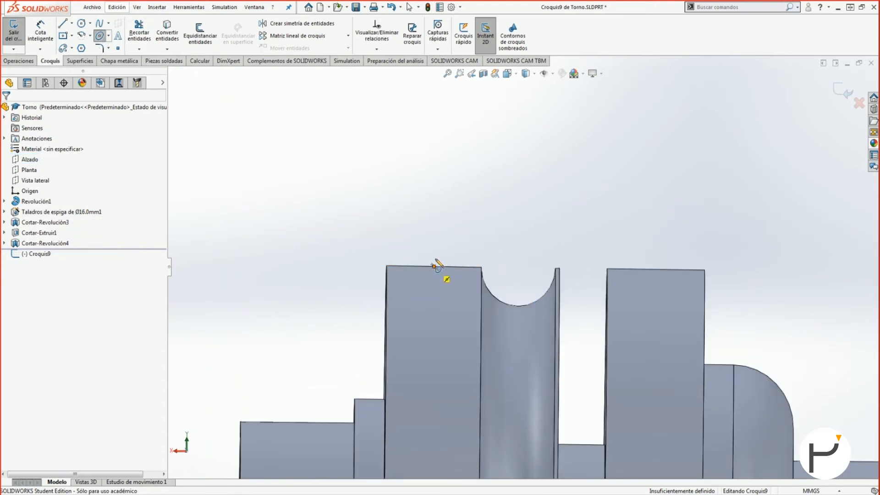
{"action": "left_click", "coordinate": [433, 266]}
{"action": "left_click", "coordinate": [441, 235]}
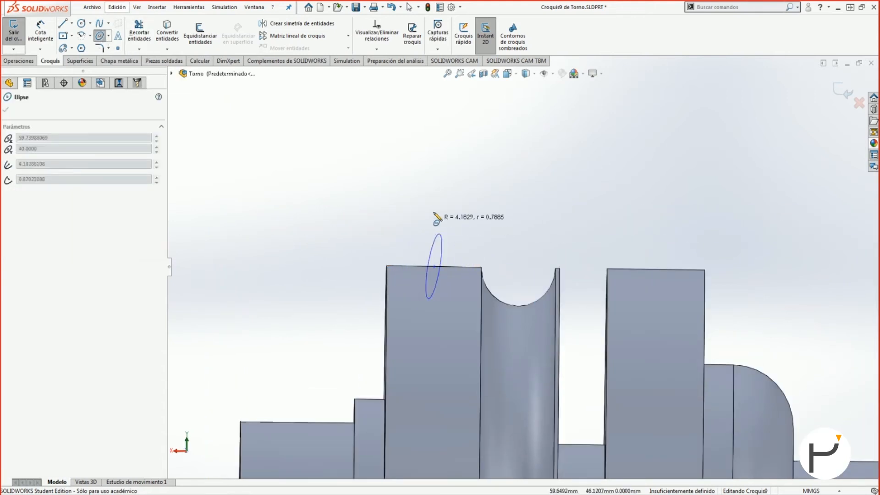
{"action": "left_click", "coordinate": [433, 191]}
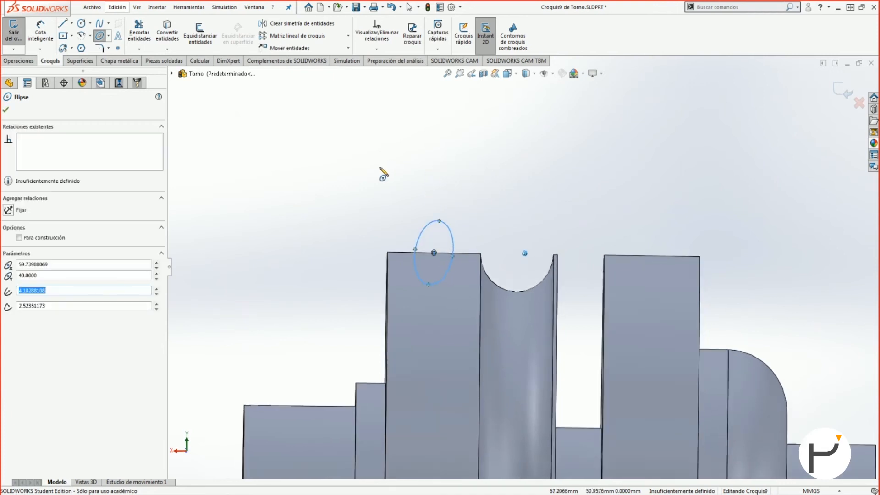
{"action": "left_click", "coordinate": [5, 110]}
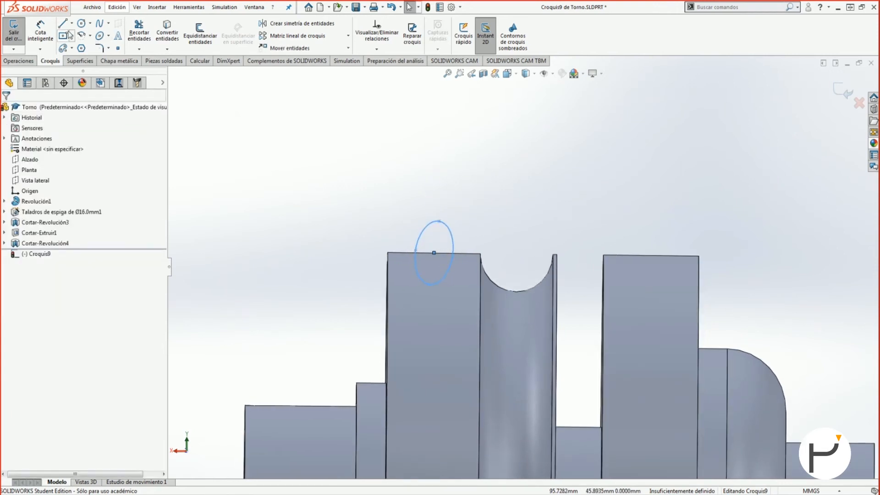
Add an infinite horizontal construction line along the part's rotation axis
{"action": "left_click", "coordinate": [71, 23]}
{"action": "left_click", "coordinate": [83, 42]}
{"action": "left_click", "coordinate": [18, 176]}
{"action": "left_click", "coordinate": [19, 230]}
{"action": "middle_click_drag", "start_coordinate": [503, 275], "coordinate": [504, 175]}
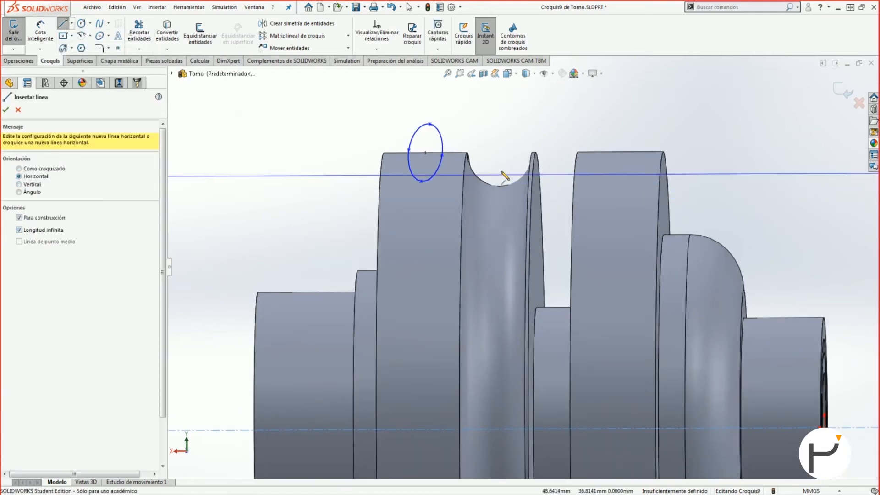
{"action": "key", "text": "Escape"}
Tilt the ellipse by moving its lower axis point to about X 61.89, Y 36.53 mm
{"action": "left_click", "coordinate": [426, 183]}
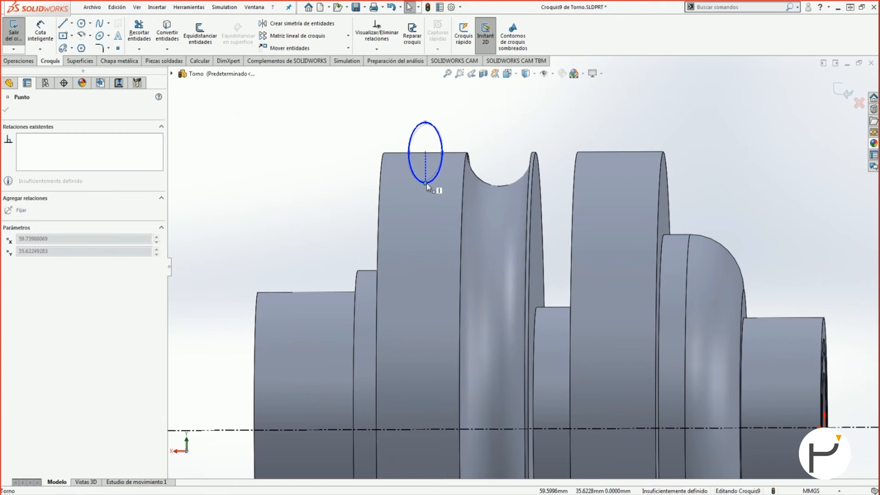
{"action": "mouse_move", "coordinate": [426, 183]}
{"action": "left_mouse_down"}
{"action": "mouse_move", "coordinate": [403, 173]}
{"action": "mouse_move", "coordinate": [417, 181]}
{"action": "mouse_move", "coordinate": [411, 177]}
{"action": "left_mouse_up"}
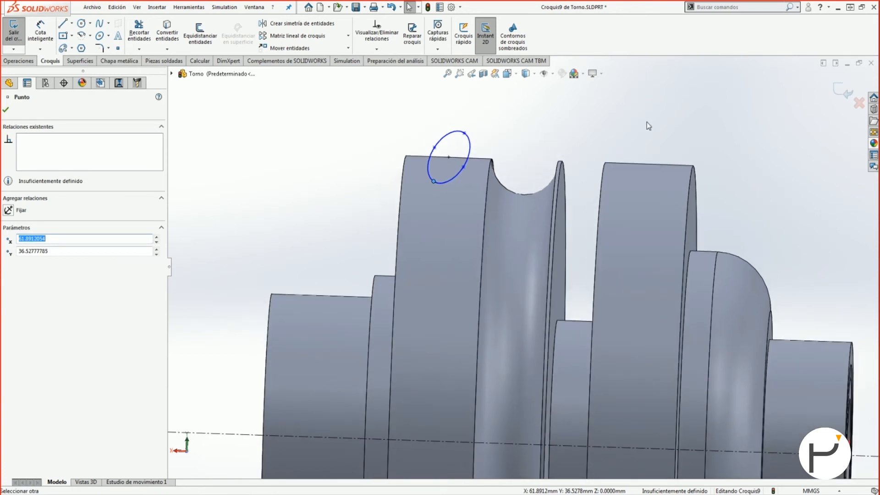
Cut a 360° revolved groove from the ellipse sketch around the part's centre axis
{"action": "left_click", "coordinate": [18, 61]}
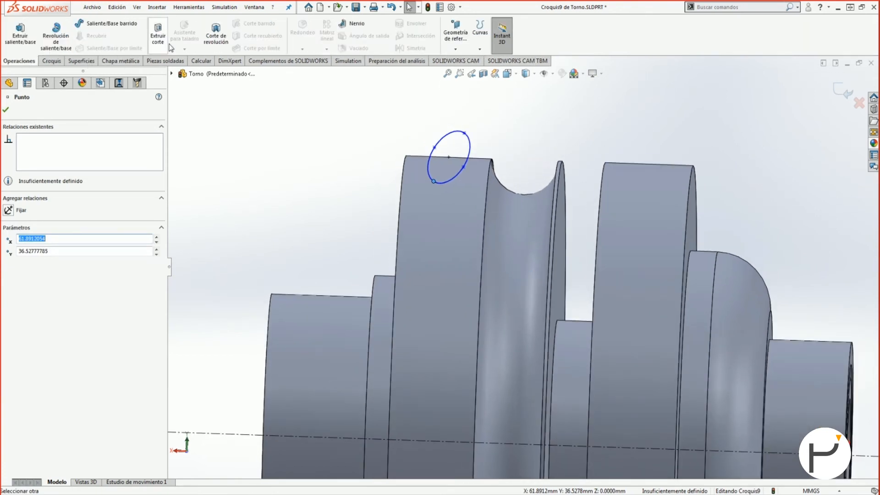
{"action": "left_click", "coordinate": [216, 37]}
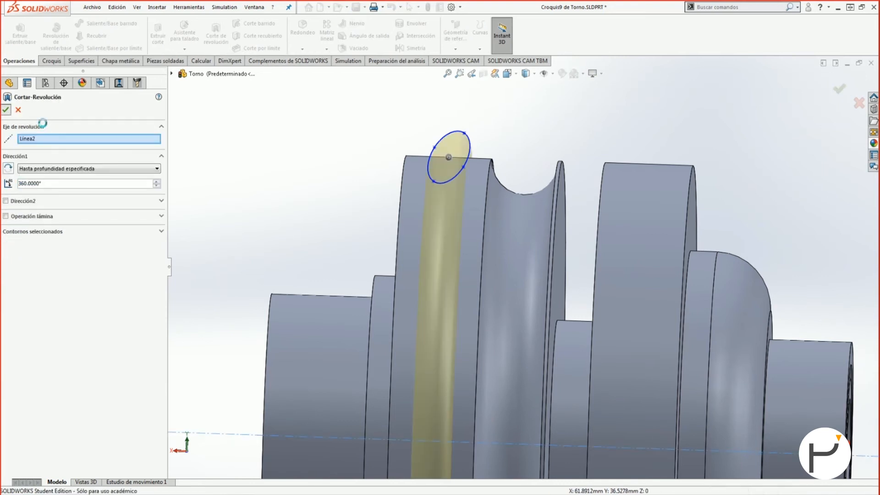
{"action": "left_click", "coordinate": [373, 152]}
{"action": "mouse_move", "coordinate": [517, 146]}
{"action": "middle_mouse_down"}
{"action": "mouse_move", "coordinate": [529, 267]}
{"action": "mouse_move", "coordinate": [480, 164]}
{"action": "middle_mouse_up"}
Start a turn feature in Pl. Trabajo Torno1 with type Ranura Redondeada and select the new elliptical groove's face
{"action": "left_click", "coordinate": [102, 86]}
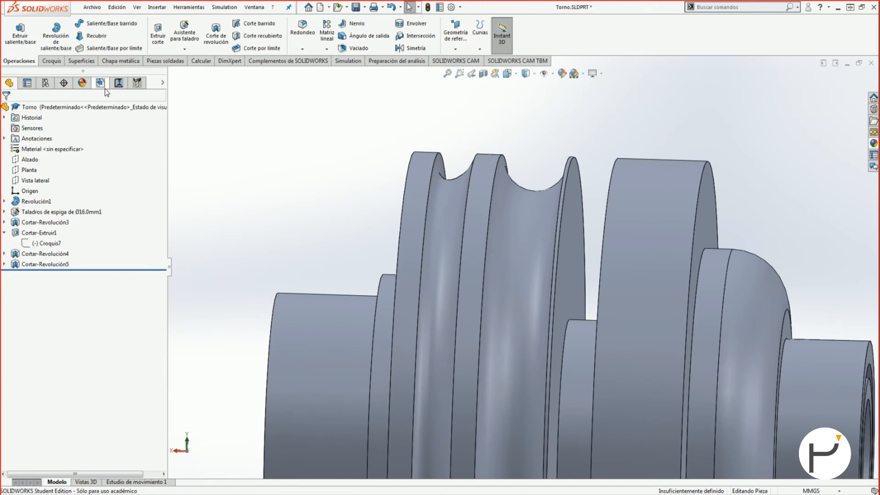
{"action": "left_click", "coordinate": [403, 279]}
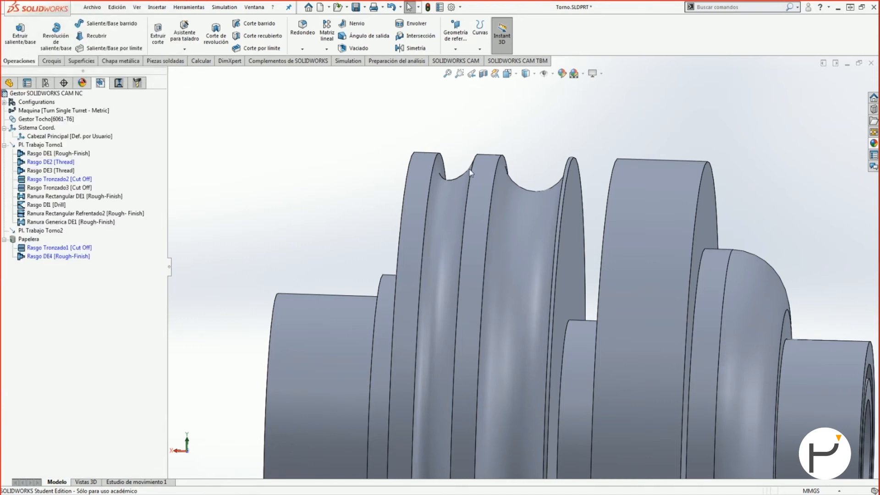
{"action": "right_click", "coordinate": [49, 145]}
{"action": "left_click", "coordinate": [81, 194]}
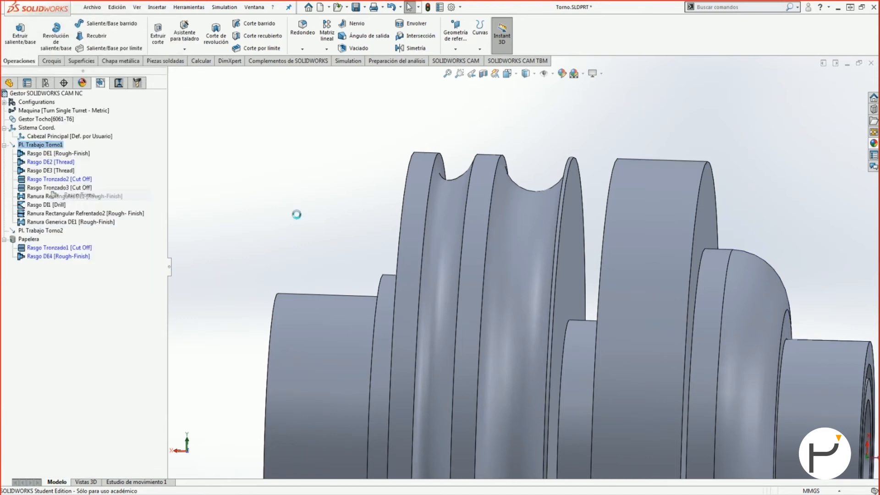
{"action": "left_click", "coordinate": [72, 155]}
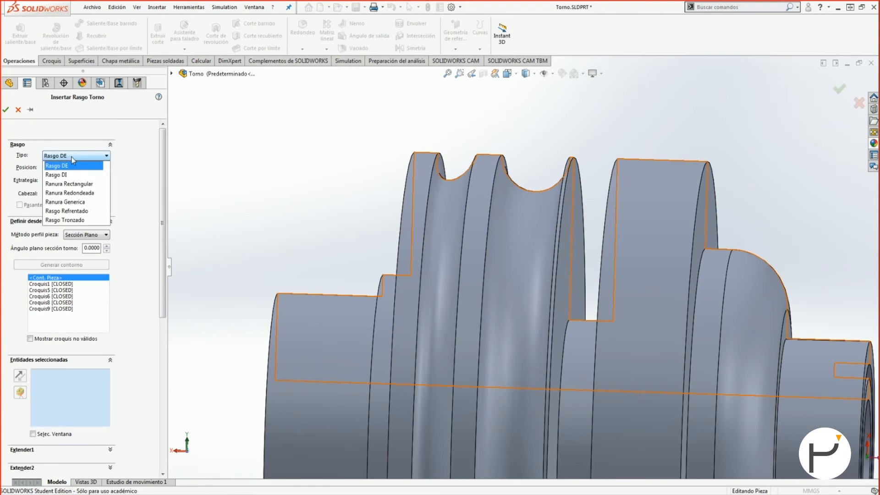
{"action": "left_click", "coordinate": [81, 195]}
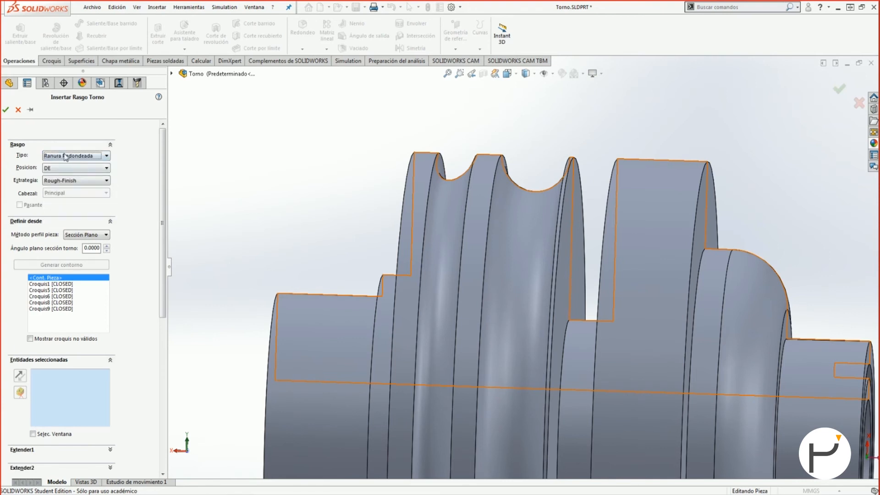
{"action": "left_click", "coordinate": [441, 181]}
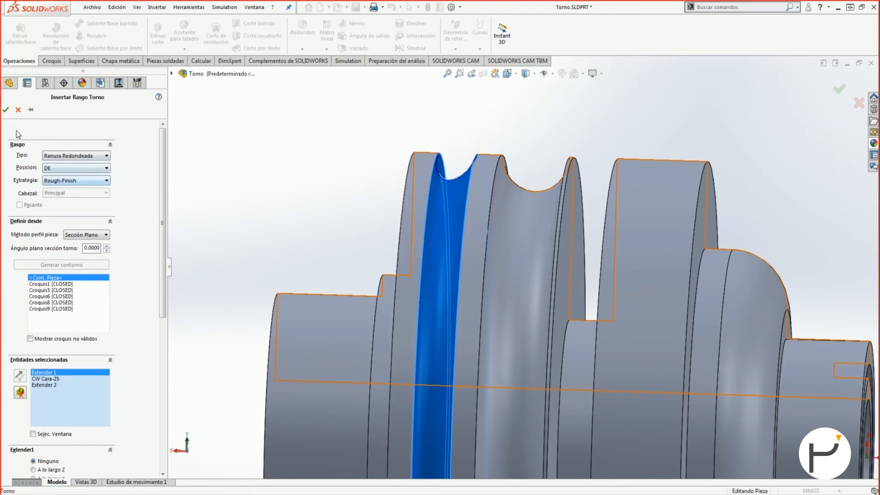
Change the turn feature's type to Ranura Generica with position DE and create it on the elliptical groove
{"action": "key", "text": "Return"}
{"action": "left_click", "coordinate": [76, 156]}
{"action": "left_click", "coordinate": [73, 202]}
{"action": "left_click", "coordinate": [72, 171]}
{"action": "left_click", "coordinate": [66, 197]}
{"action": "left_click", "coordinate": [71, 170]}
{"action": "left_click", "coordinate": [66, 178]}
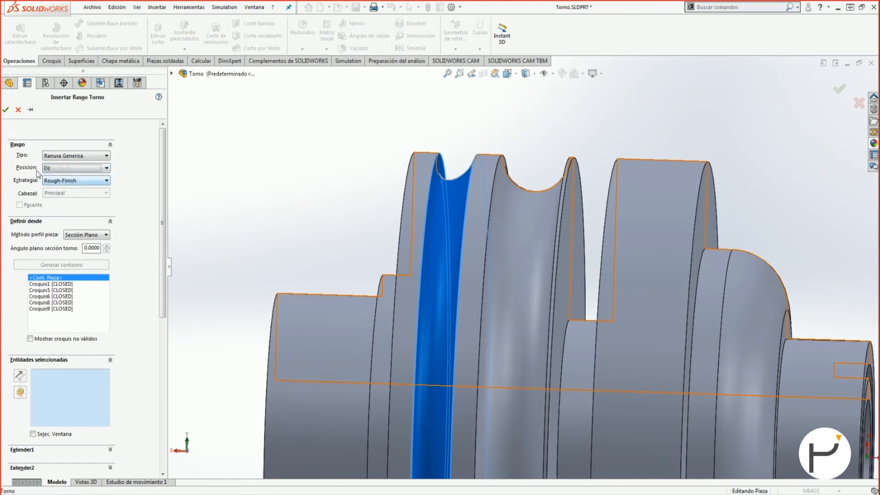
{"action": "left_click", "coordinate": [6, 110]}
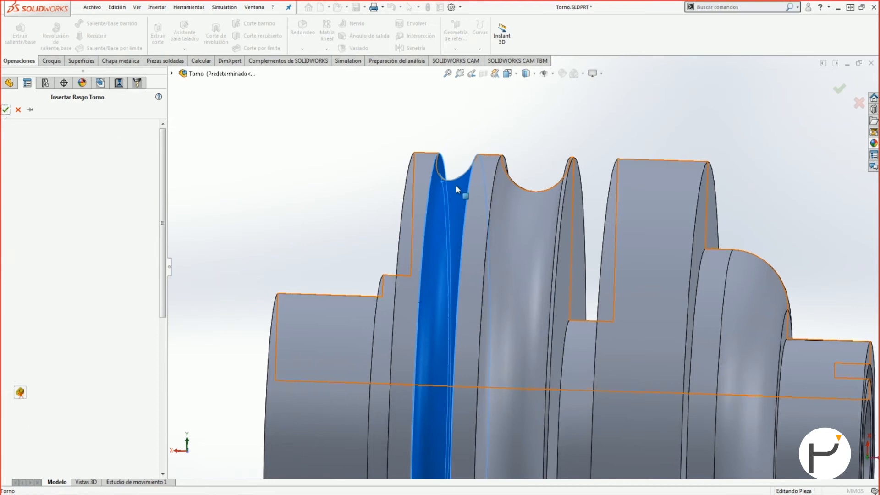
{"action": "left_click", "coordinate": [5, 110]}
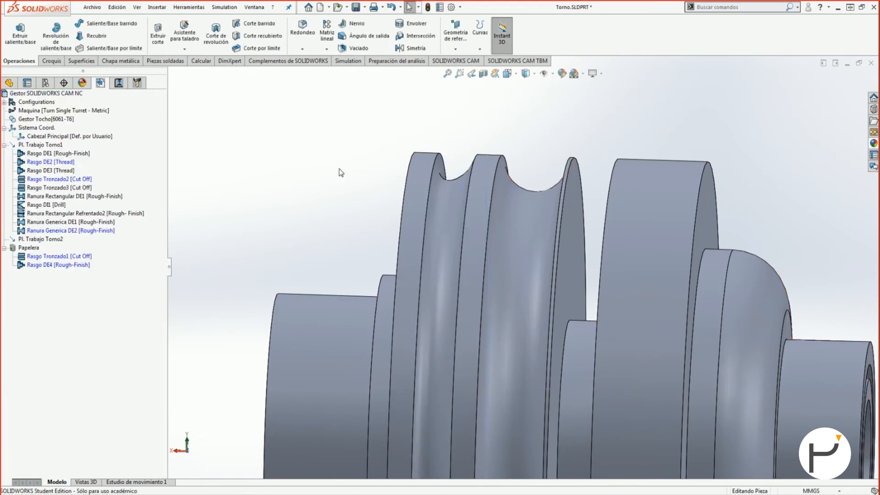
Start a Desb. Ranurado operation on the new generic groove feature with turret tool T17 - 0.2500 Redondo
{"action": "right_click", "coordinate": [67, 230]}
{"action": "mouse_move", "coordinate": [119, 293]}
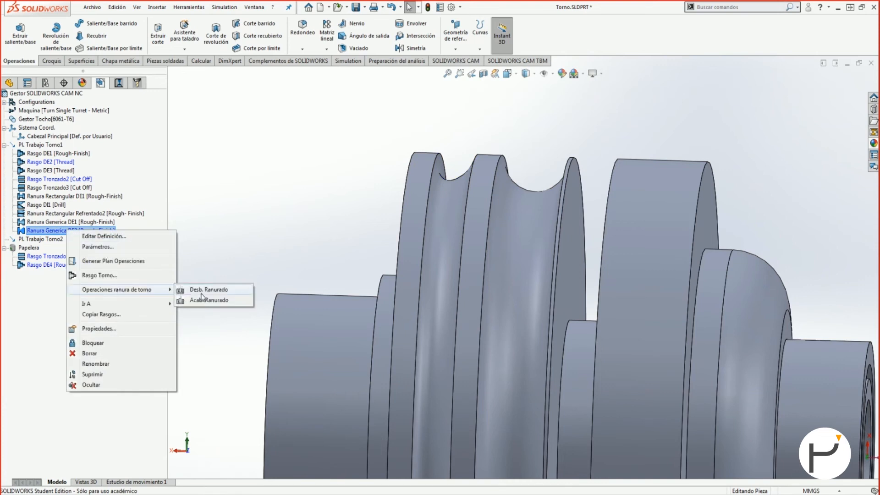
{"action": "left_click", "coordinate": [211, 292]}
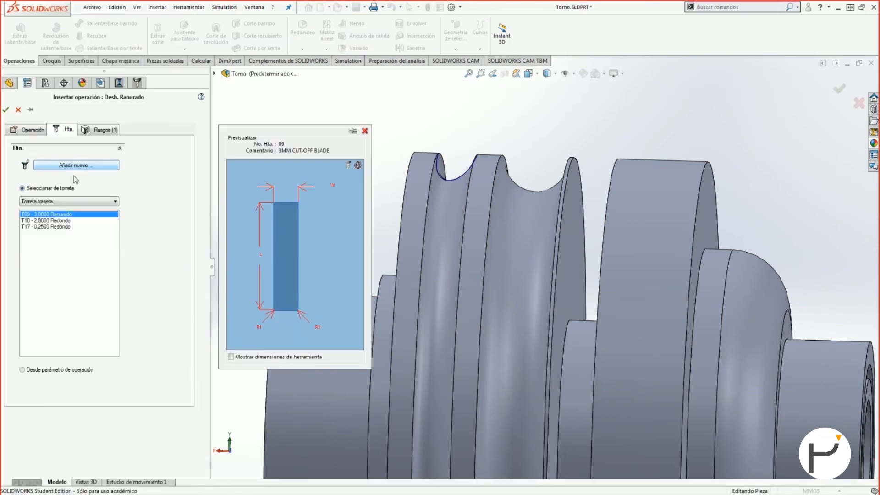
{"action": "left_click", "coordinate": [48, 227]}
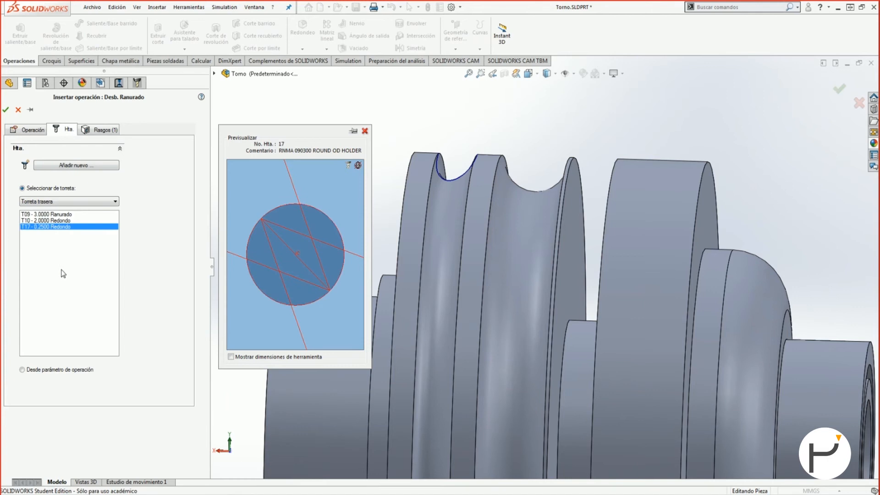
Copy the operation's default values from Desb. Ranurado2 and create the groove roughing operation
{"action": "left_click", "coordinate": [28, 130]}
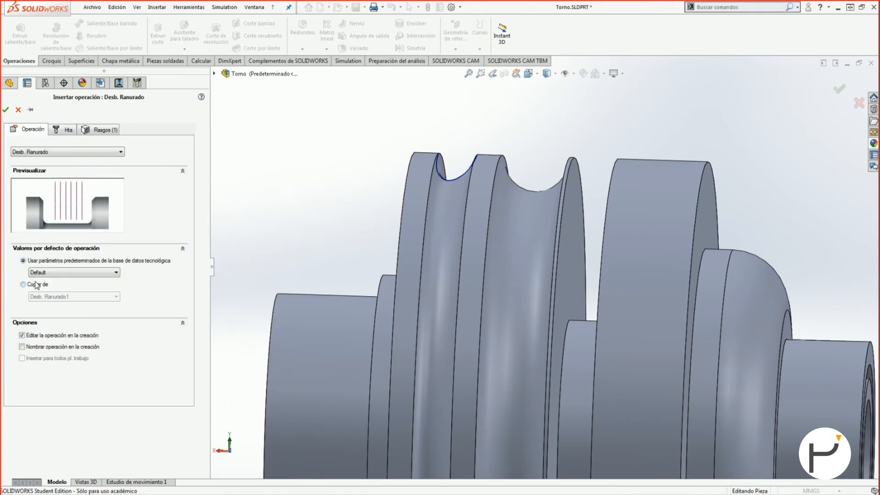
{"action": "left_click", "coordinate": [36, 284]}
{"action": "left_click", "coordinate": [50, 297]}
{"action": "left_click", "coordinate": [59, 307]}
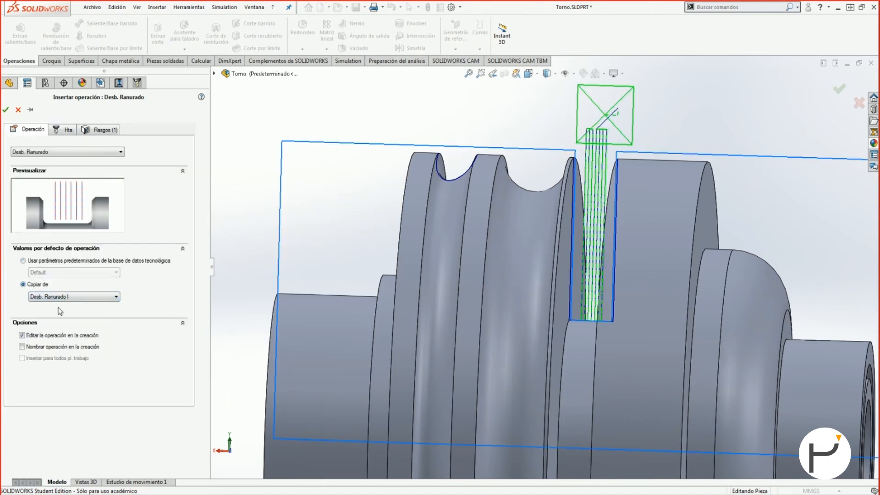
{"action": "left_click", "coordinate": [89, 297]}
{"action": "left_click", "coordinate": [71, 315]}
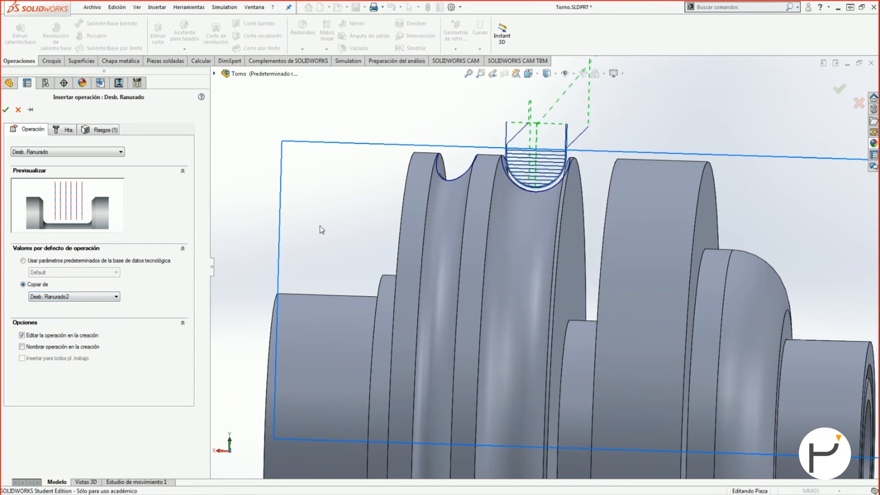
{"action": "left_click", "coordinate": [6, 110]}
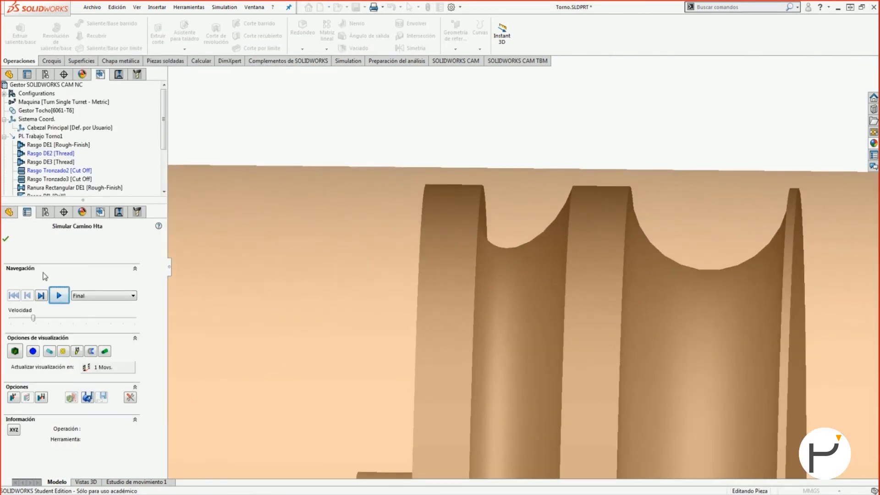
Simulate the groove roughing toolpath at a higher speed, compare the machined stock with the design part, and close the simulation
{"action": "left_click_drag", "start_coordinate": [34, 318], "coordinate": [83, 318]}
{"action": "left_click", "coordinate": [59, 295]}
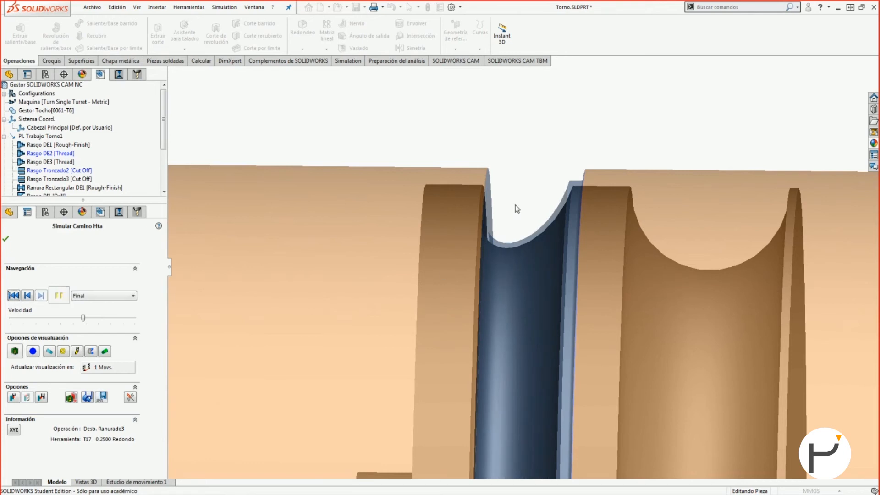
{"action": "left_click", "coordinate": [14, 351]}
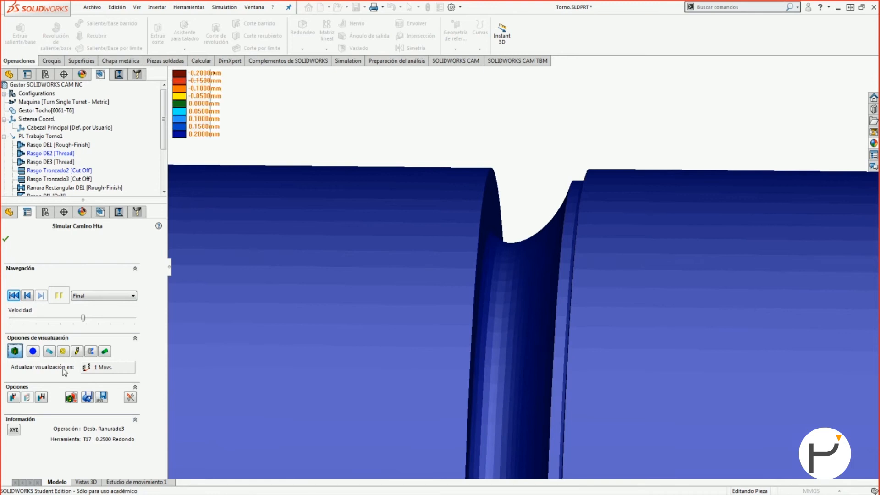
{"action": "middle_click_drag", "start_coordinate": [213, 73], "coordinate": [496, 210]}
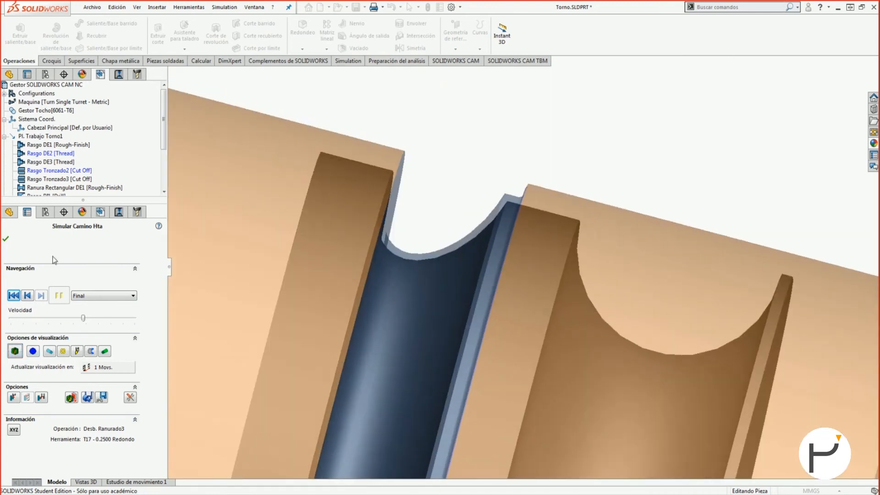
{"action": "left_click", "coordinate": [6, 239]}
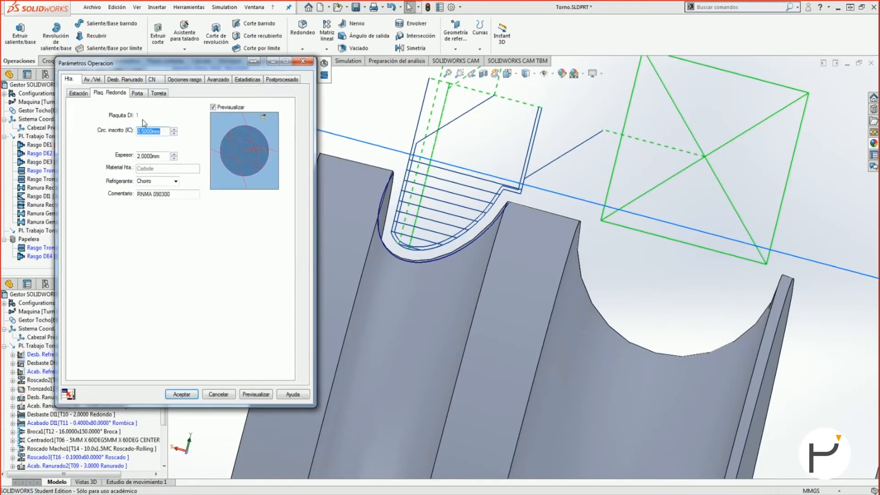
Set the round insert's inscribed circle to 2 mm and preview the roughing toolpath
{"action": "type", "text": "2"}
{"action": "left_click", "coordinate": [155, 155]}
{"action": "left_click", "coordinate": [257, 394]}
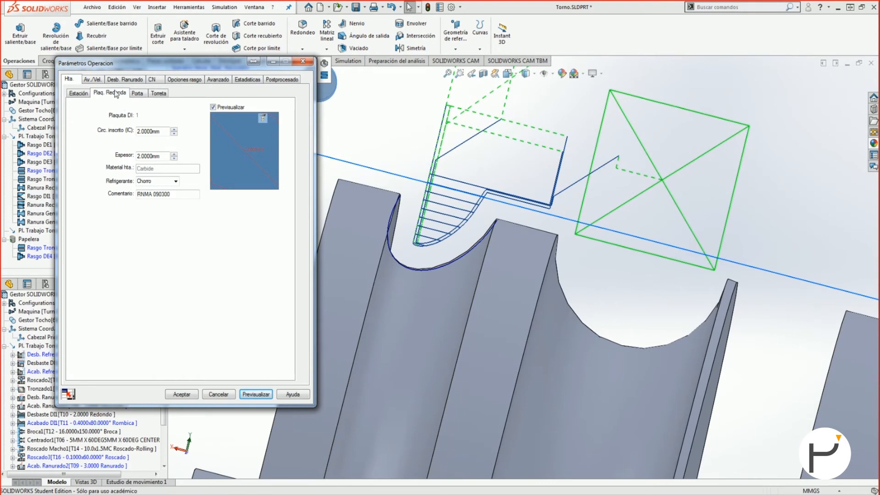
Turn off the Incremental option for the approach point and review the operation's feature options and advanced settings
{"action": "left_click", "coordinate": [117, 93]}
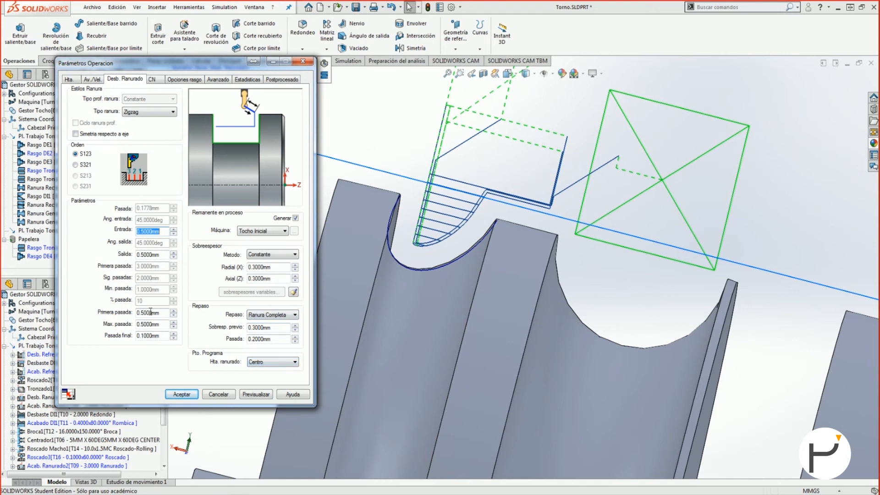
{"action": "left_click", "coordinate": [150, 80]}
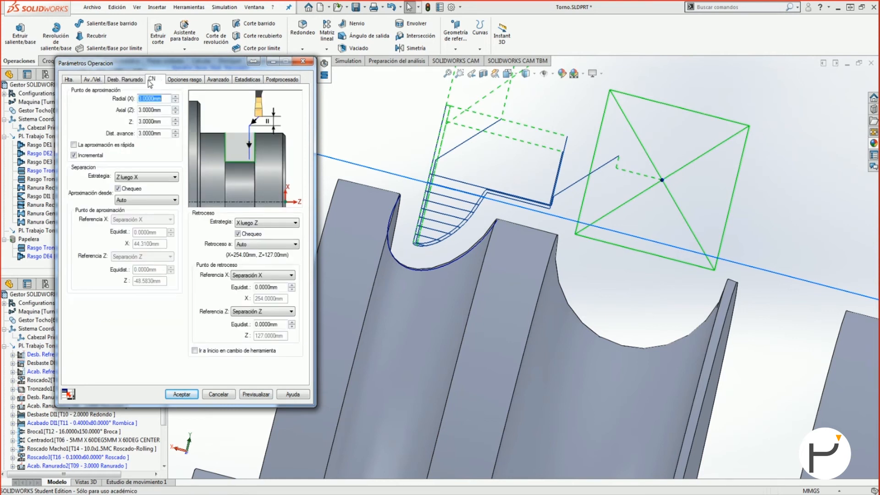
{"action": "left_click", "coordinate": [74, 155]}
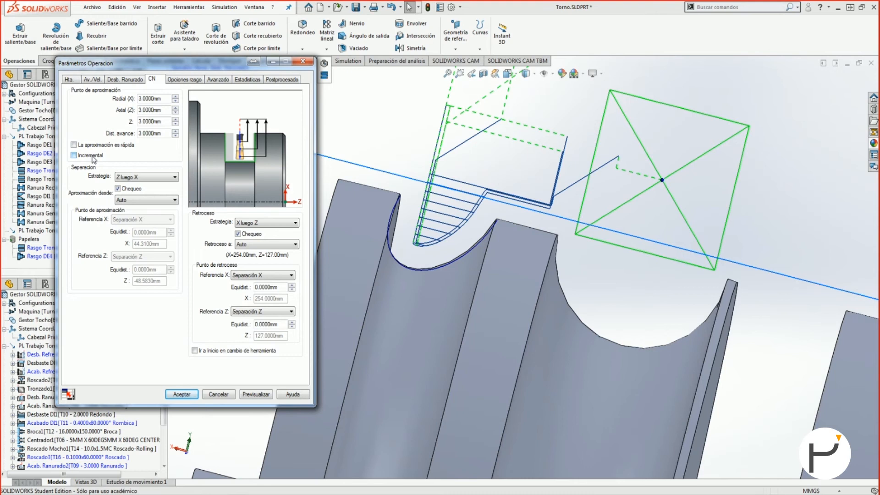
{"action": "left_click", "coordinate": [186, 81]}
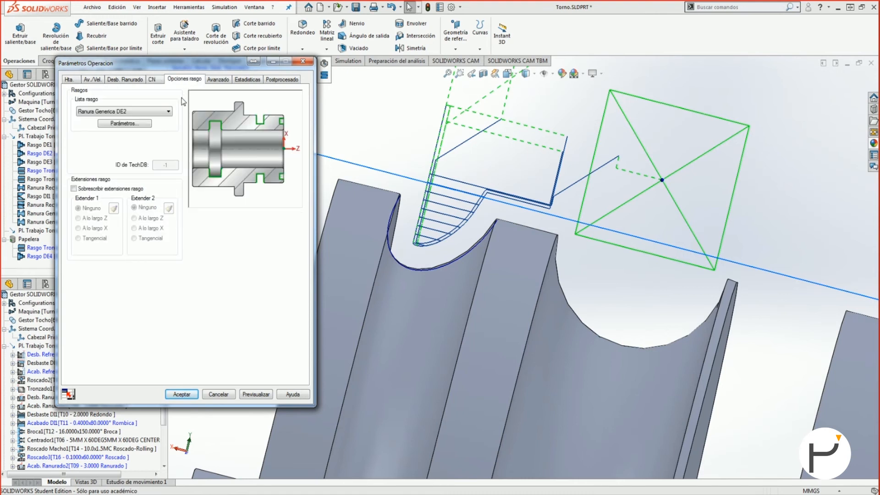
{"action": "left_click", "coordinate": [217, 80]}
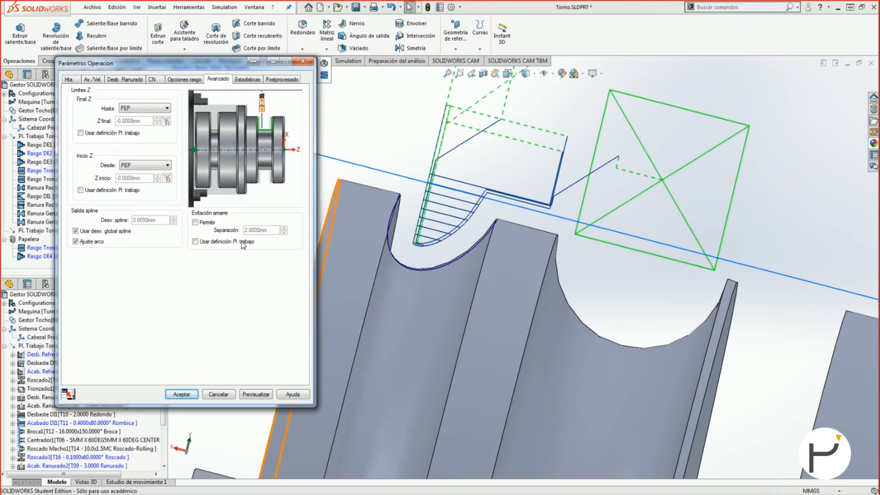
Switch the groove type to Normal to set the depth type to Ninguno, and return the groove type to Zigzag
{"action": "left_click", "coordinate": [123, 79]}
{"action": "left_click", "coordinate": [152, 112]}
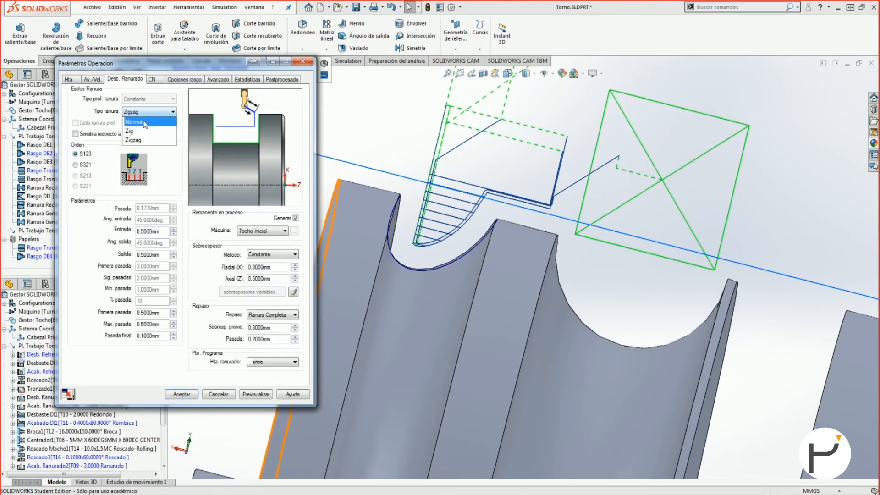
{"action": "left_click", "coordinate": [144, 123]}
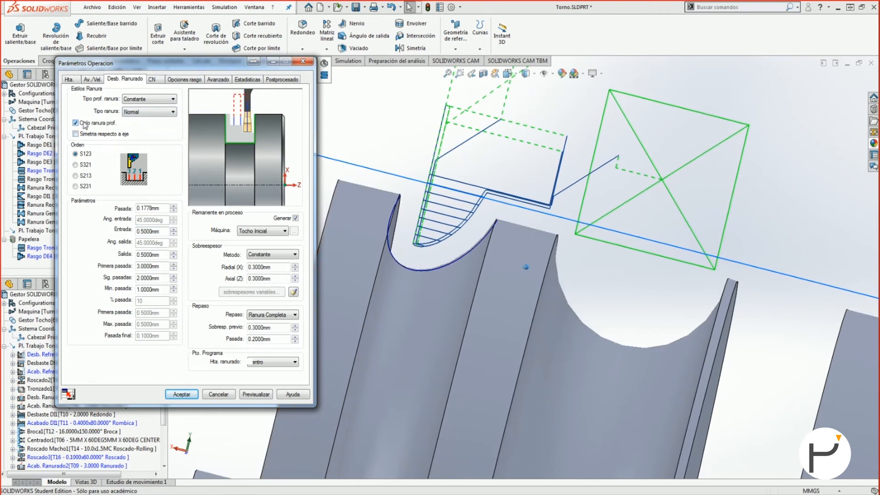
{"action": "left_click", "coordinate": [158, 99]}
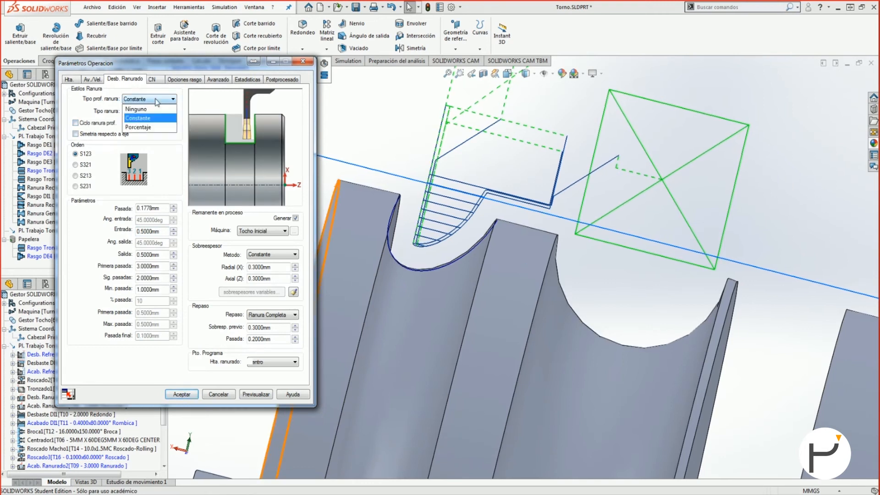
{"action": "left_click", "coordinate": [140, 115]}
{"action": "left_click", "coordinate": [139, 115]}
{"action": "left_click", "coordinate": [139, 140]}
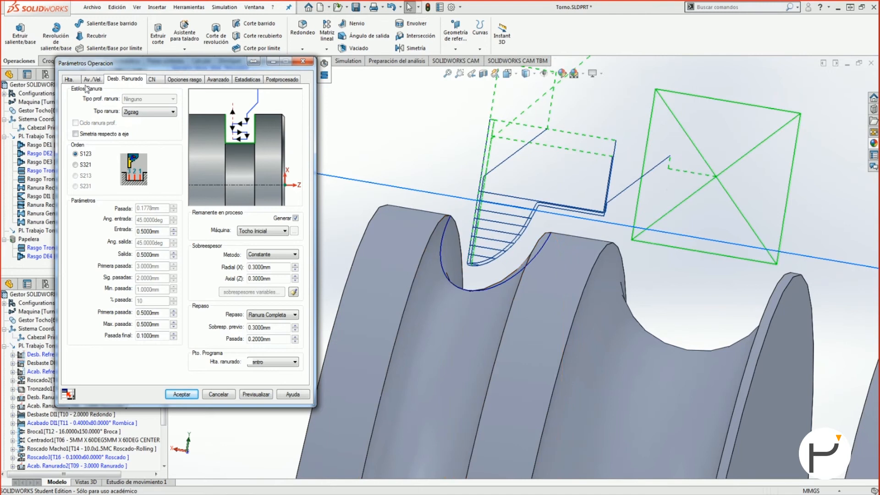
Preview the groove roughing toolpath and select Centro as the grooving tool's program point
{"action": "left_click", "coordinate": [255, 394]}
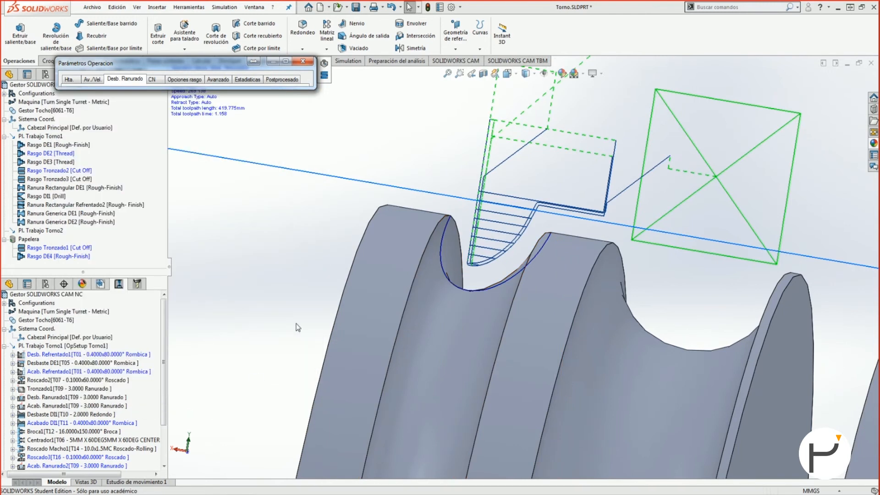
{"action": "left_click", "coordinate": [285, 61]}
{"action": "left_click", "coordinate": [270, 362]}
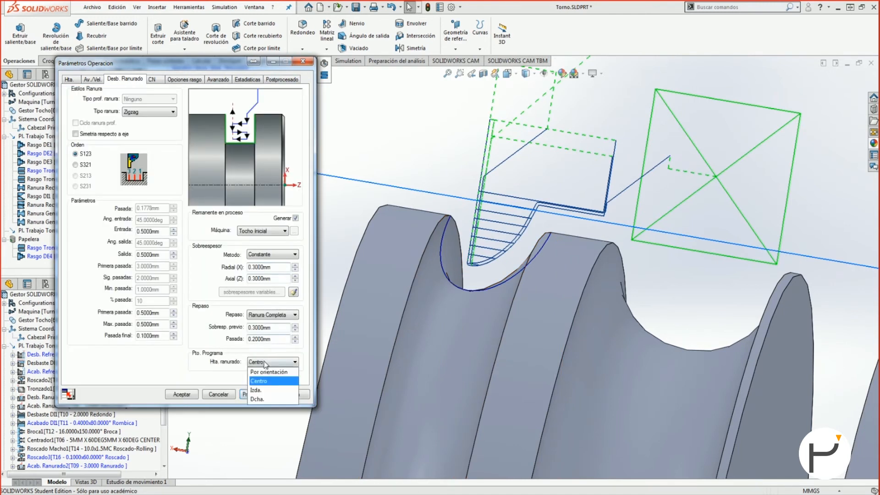
{"action": "left_click", "coordinate": [270, 382]}
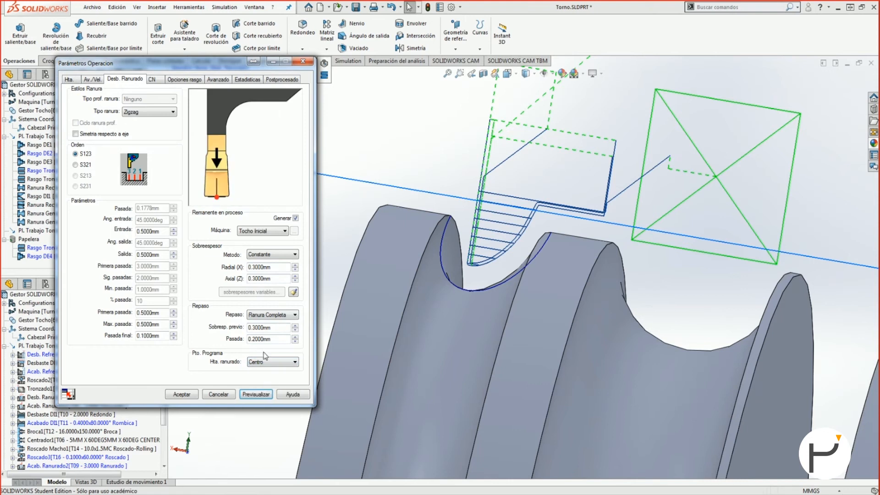
Accept the groove roughing parameters with Ranura Completa cleanup and Tocho Inicial stock, adding the modified round insert as a new tool
{"action": "left_click", "coordinate": [279, 315]}
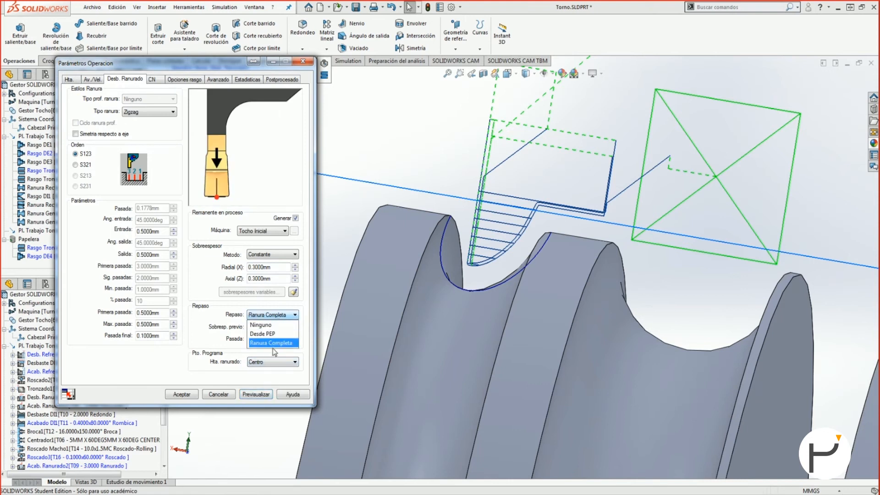
{"action": "left_click", "coordinate": [206, 337]}
{"action": "left_click", "coordinate": [275, 230]}
{"action": "left_click", "coordinate": [261, 239]}
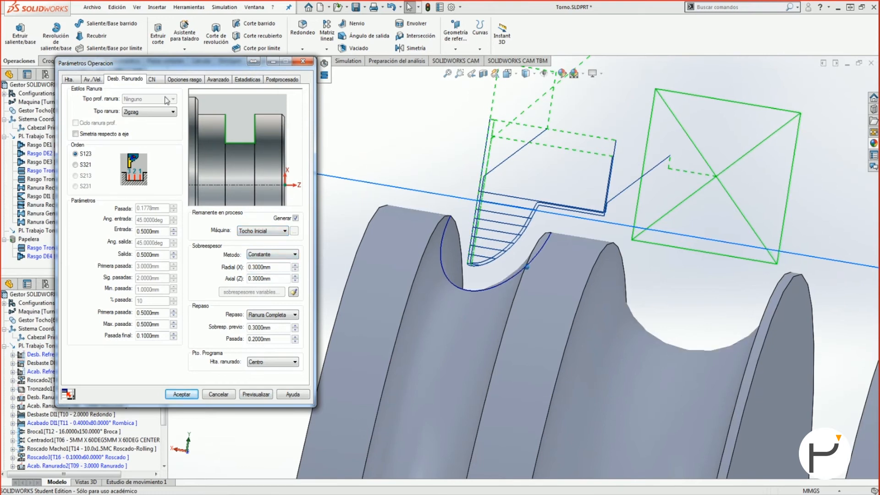
{"action": "left_click", "coordinate": [182, 394]}
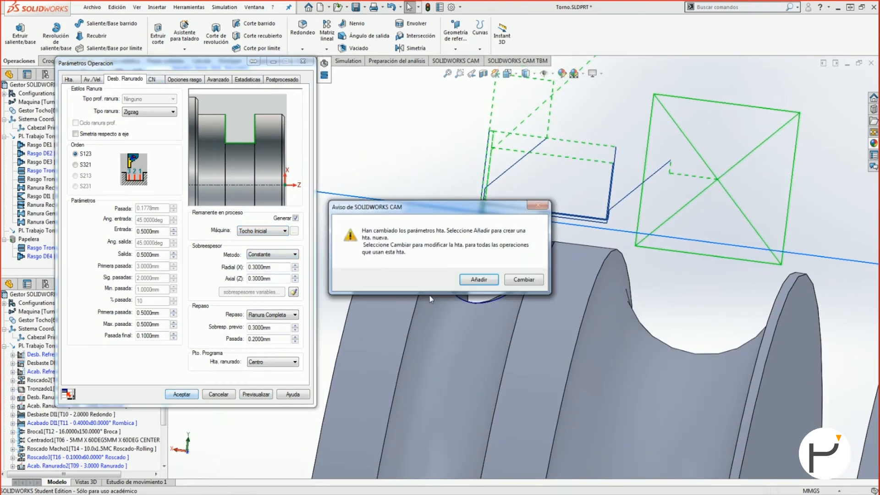
{"action": "left_click", "coordinate": [479, 279]}
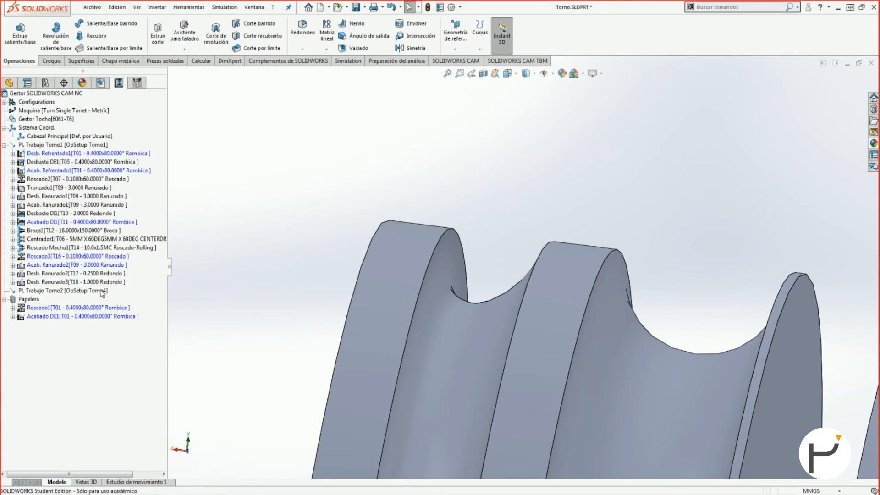
Examine the Desb. Ranurado3 toolpath and review its round insert, holder, feed and groove roughing settings
{"action": "left_click", "coordinate": [64, 282]}
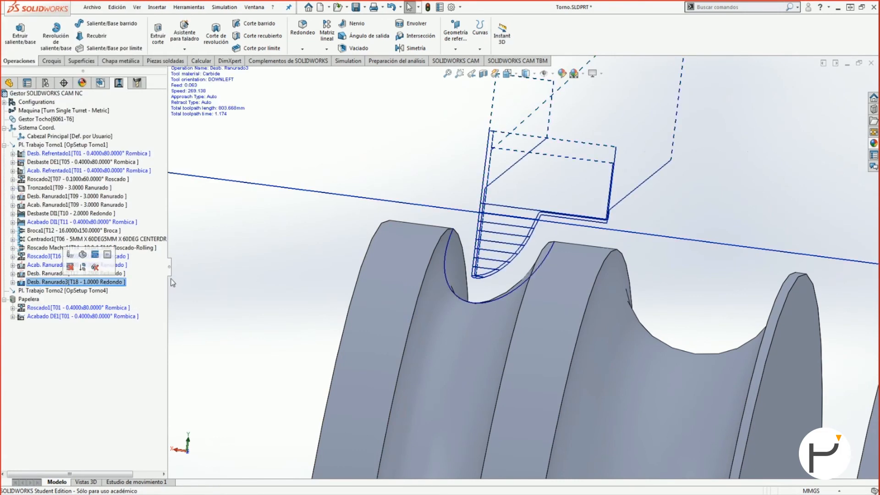
{"action": "mouse_move", "coordinate": [450, 266]}
{"action": "middle_mouse_down"}
{"action": "mouse_move", "coordinate": [461, 262]}
{"action": "mouse_move", "coordinate": [438, 274]}
{"action": "middle_mouse_up"}
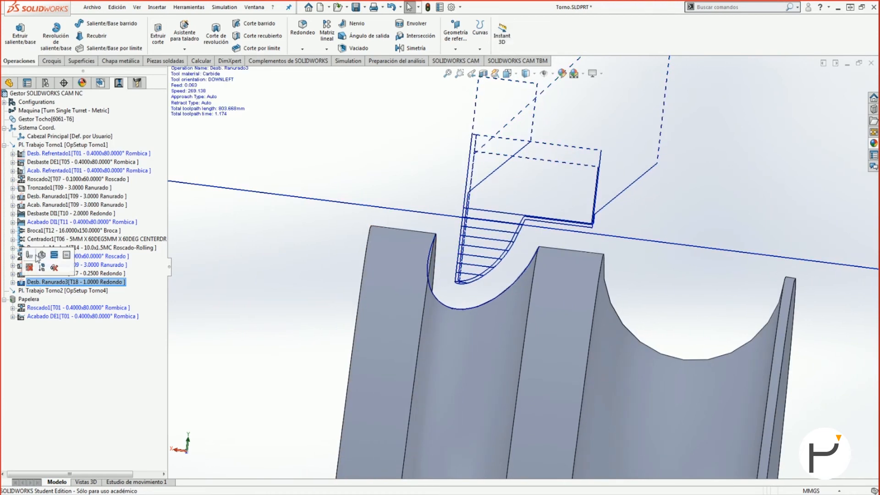
{"action": "double_click", "coordinate": [29, 285]}
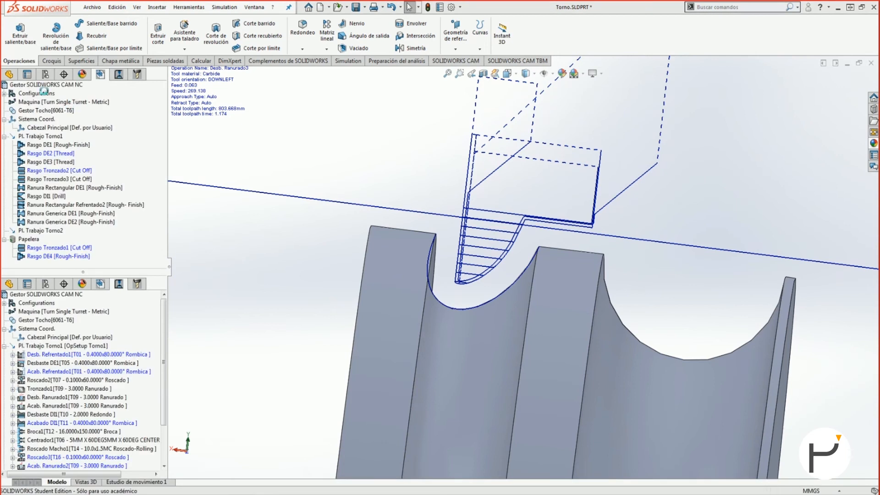
{"action": "left_click", "coordinate": [70, 79]}
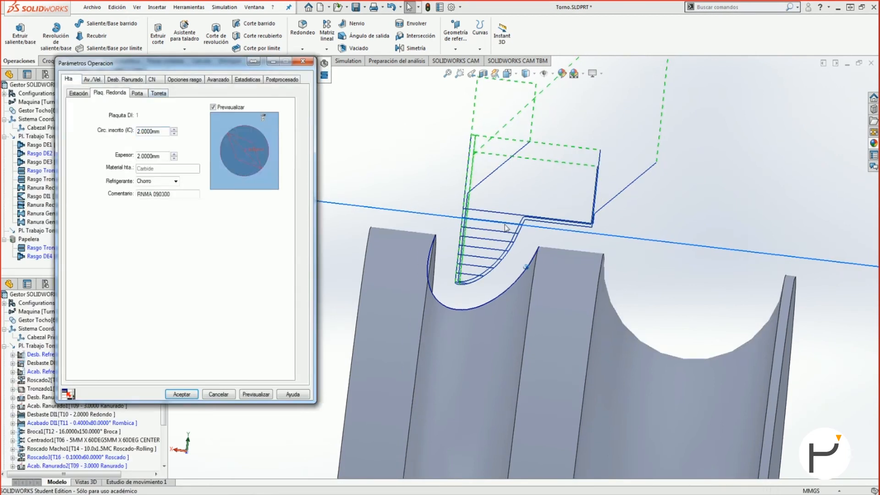
{"action": "left_click", "coordinate": [137, 93]}
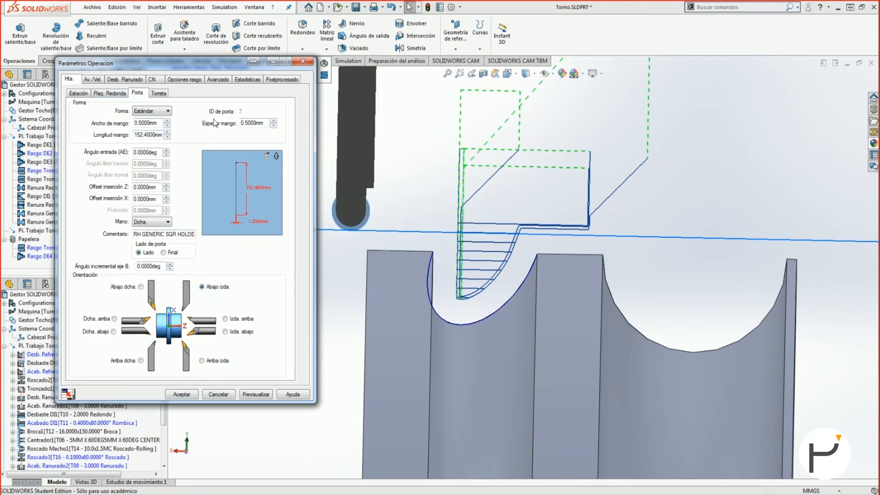
{"action": "left_click", "coordinate": [162, 120]}
{"action": "left_click", "coordinate": [153, 200]}
{"action": "left_click", "coordinate": [100, 79]}
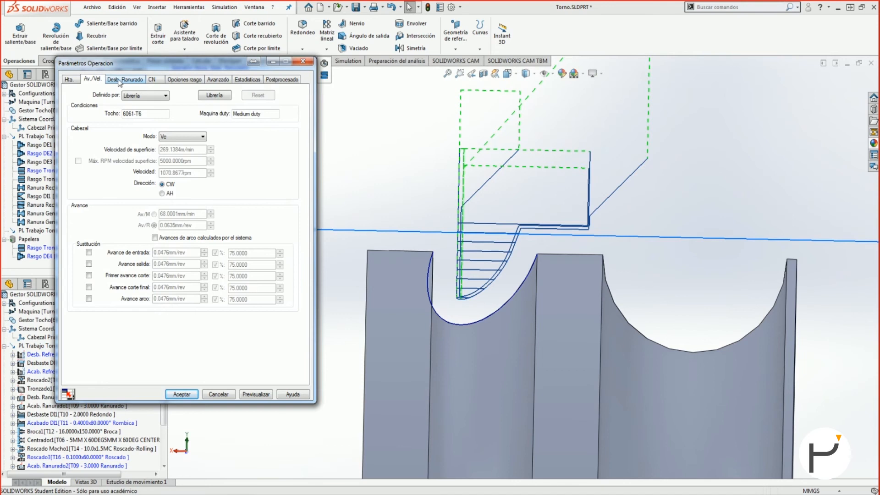
{"action": "left_click", "coordinate": [122, 80]}
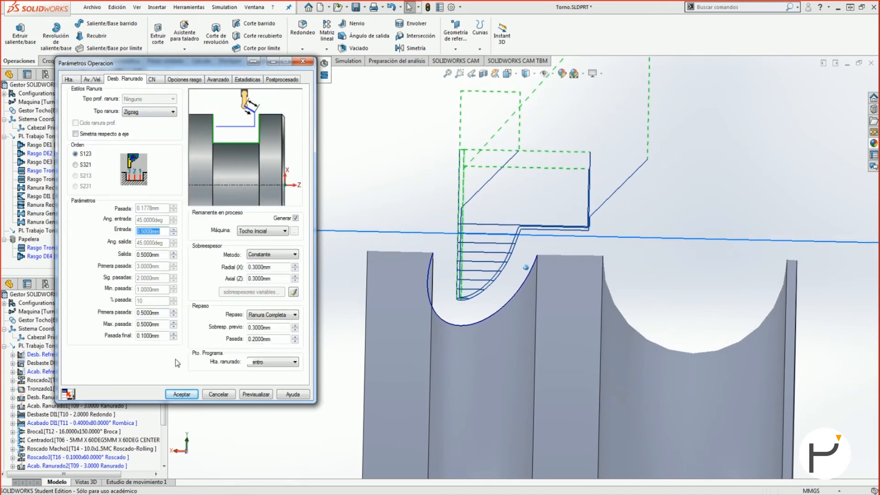
{"action": "left_click", "coordinate": [175, 391]}
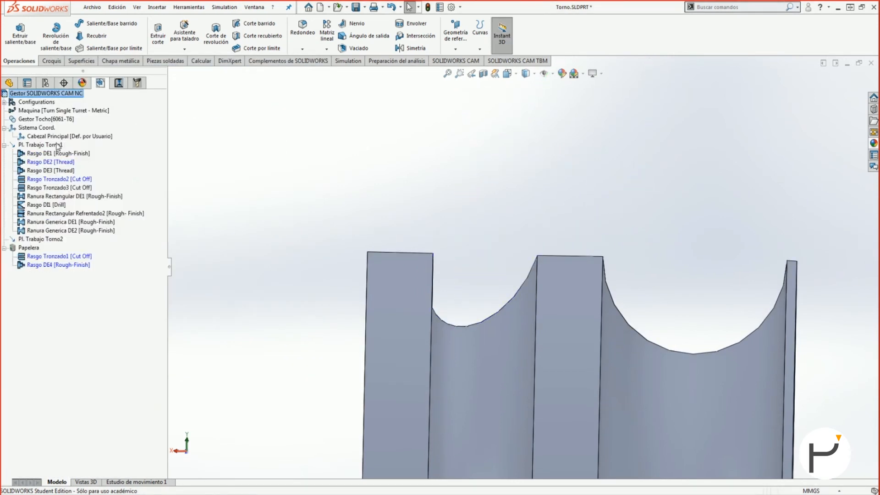
Insert a Rasgo DE turn feature with the Rough-Finish strategy on the elliptical groove's face
{"action": "right_click", "coordinate": [35, 145]}
{"action": "left_click", "coordinate": [64, 193]}
{"action": "left_click", "coordinate": [70, 156]}
{"action": "left_click", "coordinate": [69, 165]}
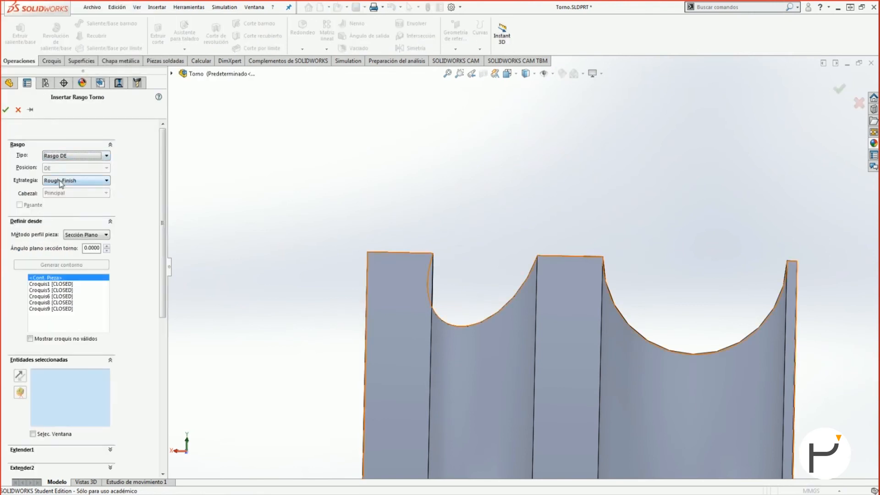
{"action": "left_click", "coordinate": [465, 341]}
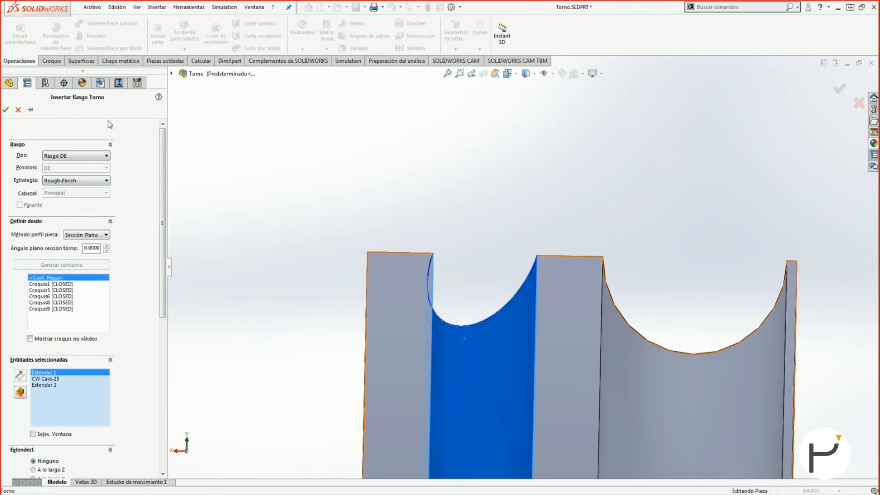
{"action": "left_click", "coordinate": [5, 110]}
Create a Desb. Ranurado operation for the new feature using the technology database defaults and tool T10 - 2.0000 Redondo
{"action": "right_click", "coordinate": [35, 239]}
{"action": "mouse_move", "coordinate": [132, 295]}
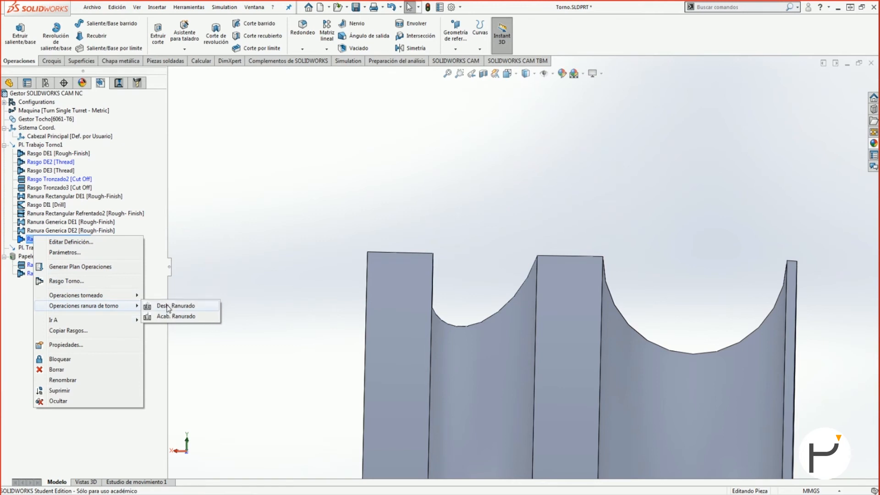
{"action": "left_click", "coordinate": [177, 306]}
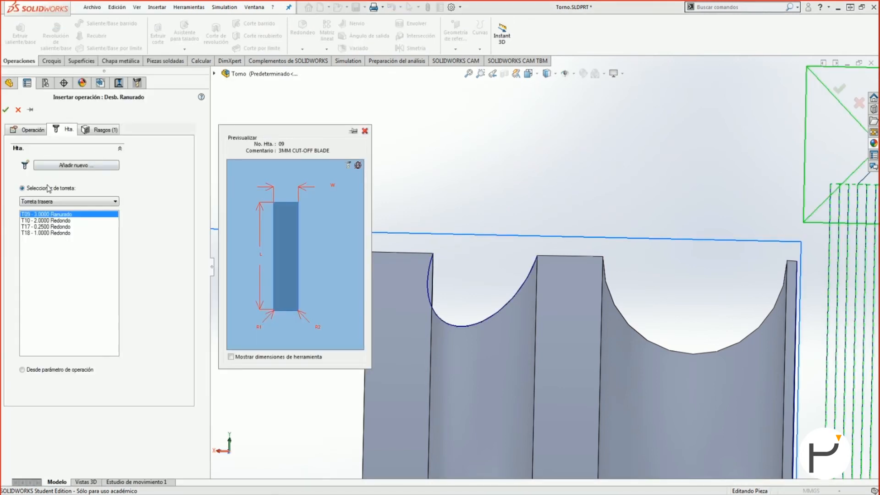
{"action": "left_click", "coordinate": [14, 130]}
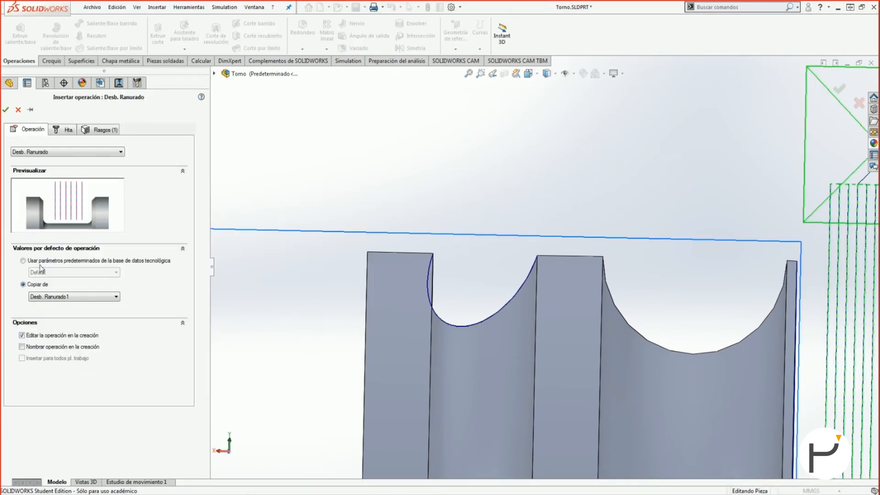
{"action": "left_click", "coordinate": [41, 261]}
{"action": "left_click", "coordinate": [66, 130]}
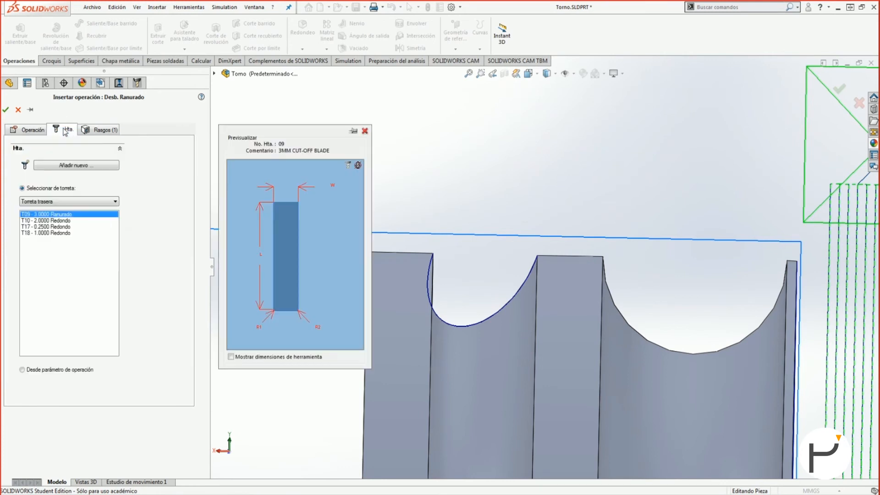
{"action": "left_click", "coordinate": [44, 232]}
{"action": "left_click", "coordinate": [40, 221]}
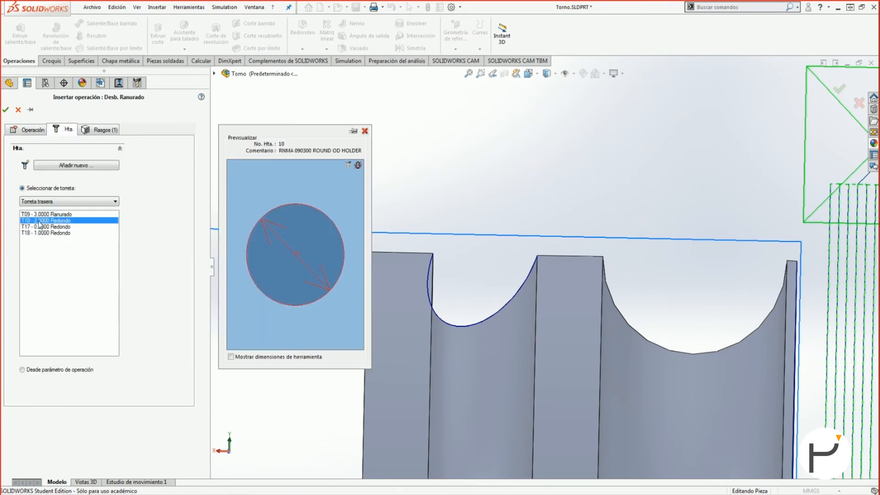
{"action": "left_click", "coordinate": [6, 109]}
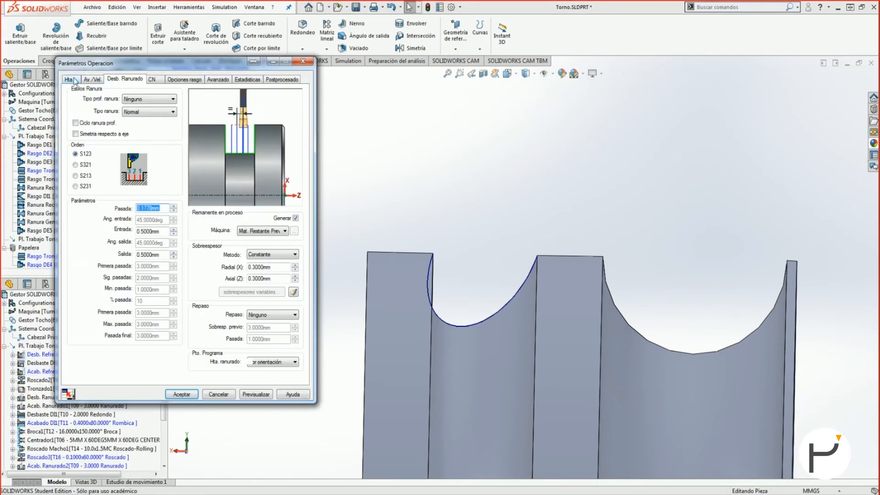
Set the tool holder's shank width and thickness to 1 mm and its orientation to Abajo izda
{"action": "left_click", "coordinate": [74, 80]}
{"action": "left_click", "coordinate": [136, 93]}
{"action": "type", "text": "1"}
{"action": "key", "text": "Tab"}
{"action": "type", "text": "1"}
{"action": "key", "text": "Tab"}
{"action": "left_click", "coordinate": [215, 287]}
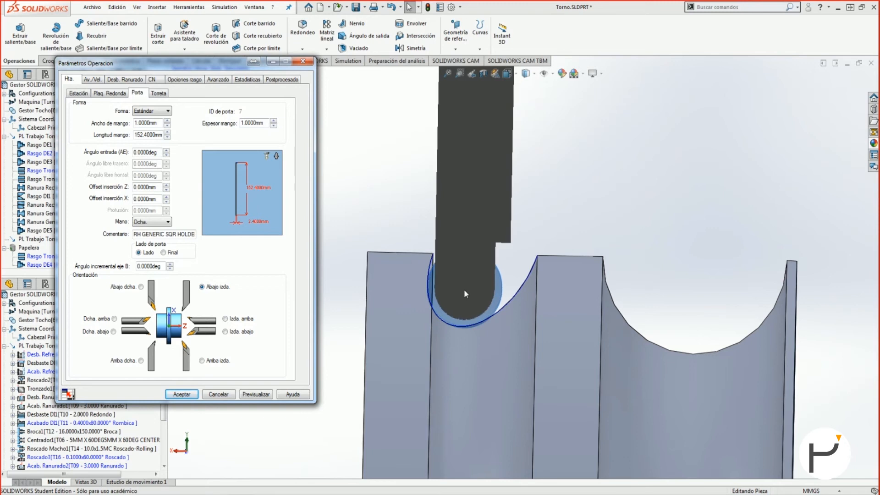
Set the round insert's inscribed circle to 2 mm and its thickness to 1 mm
{"action": "left_click", "coordinate": [85, 94]}
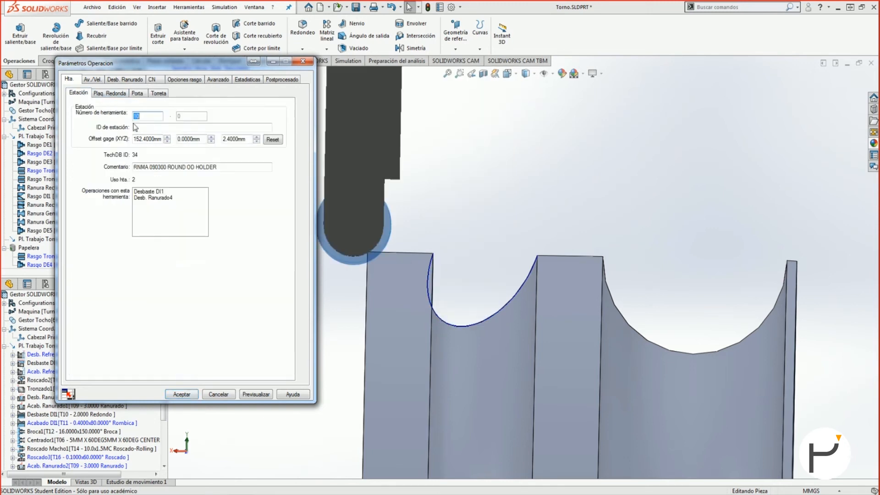
{"action": "left_click", "coordinate": [111, 93]}
{"action": "type", "text": "2"}
{"action": "left_click", "coordinate": [146, 156]}
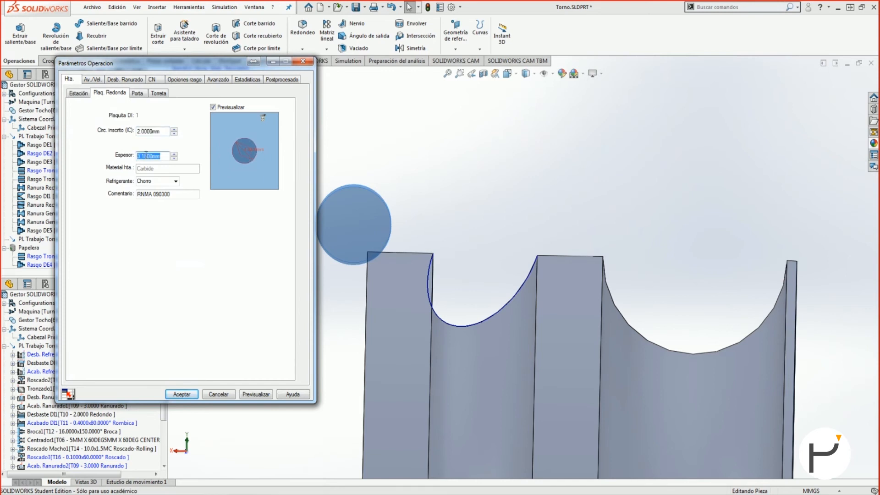
{"action": "type", "text": "1"}
{"action": "key", "text": "Tab"}
Set the tool holder's shank width and thickness to 0.5 mm, keeping the Estándar shape
{"action": "left_click", "coordinate": [137, 93]}
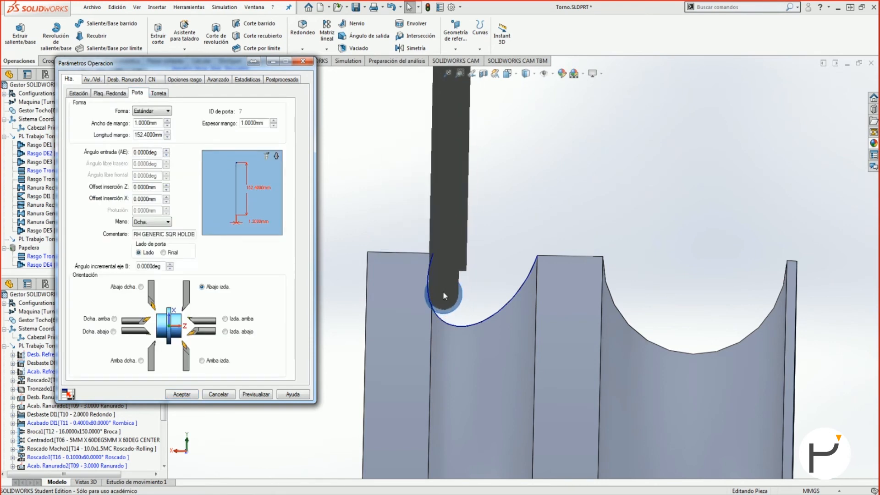
{"action": "left_click", "coordinate": [152, 122]}
{"action": "type", "text": "0.5"}
{"action": "left_click", "coordinate": [153, 134]}
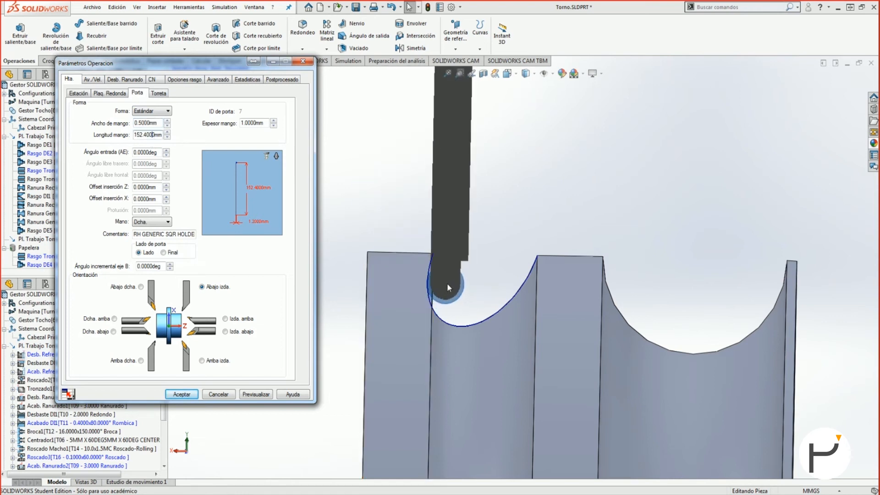
{"action": "left_click", "coordinate": [265, 122]}
{"action": "type", "text": "0.5"}
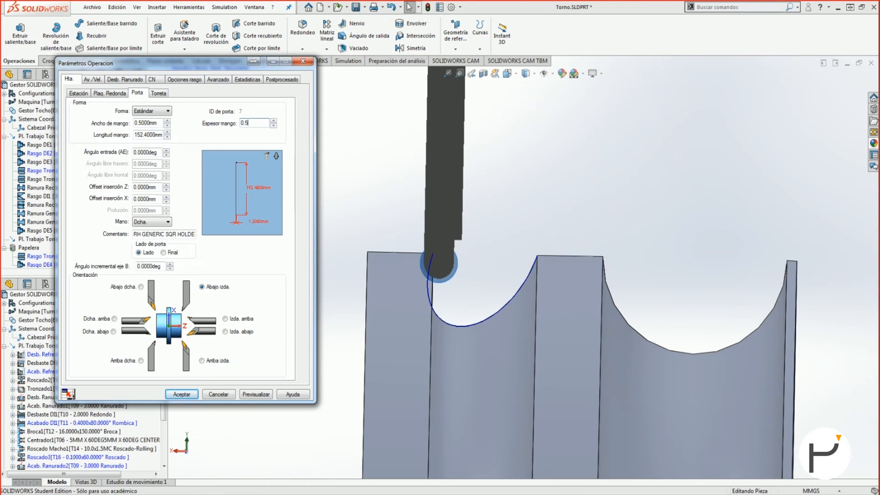
{"action": "left_click", "coordinate": [140, 134]}
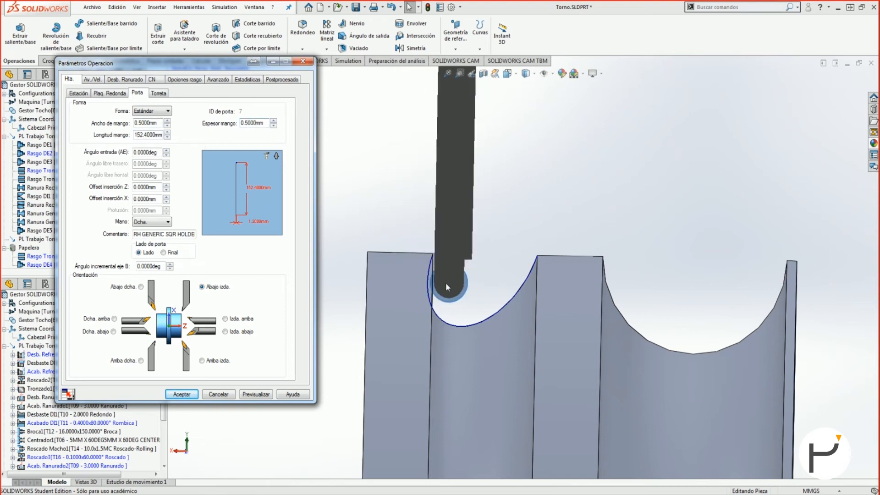
{"action": "left_click", "coordinate": [159, 114]}
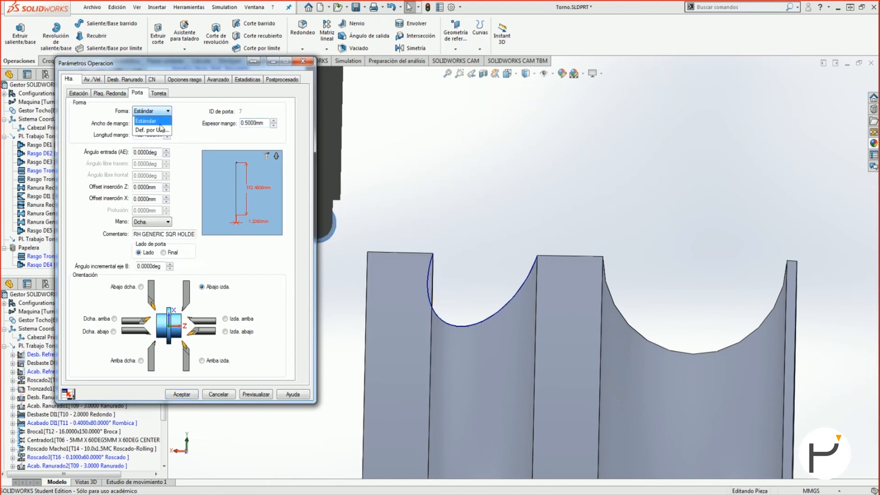
{"action": "left_click", "coordinate": [167, 118]}
{"action": "left_click", "coordinate": [165, 111]}
{"action": "left_click", "coordinate": [147, 118]}
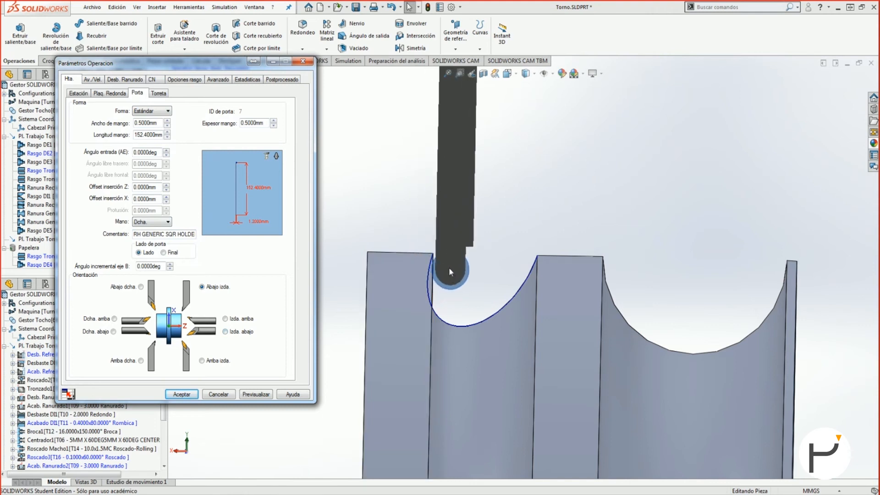
Set the round insert's inscribed circle to 3 mm and check the holder settings
{"action": "left_click", "coordinate": [110, 93]}
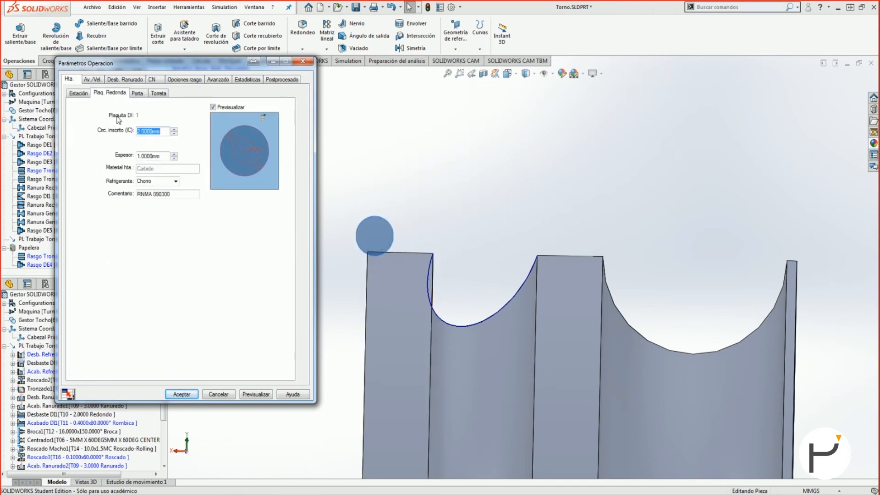
{"action": "double_click", "coordinate": [164, 130]}
{"action": "type", "text": "3"}
{"action": "left_click", "coordinate": [138, 93]}
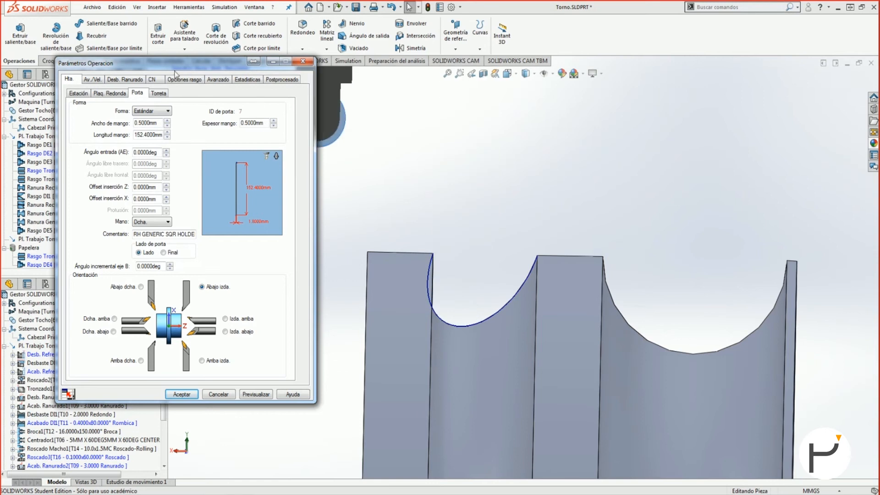
Set the groove type of the new groove roughing operation to Zigzag
{"action": "left_click", "coordinate": [182, 79]}
{"action": "left_click", "coordinate": [125, 78]}
{"action": "left_click", "coordinate": [156, 114]}
{"action": "left_click", "coordinate": [156, 115]}
{"action": "left_click", "coordinate": [156, 114]}
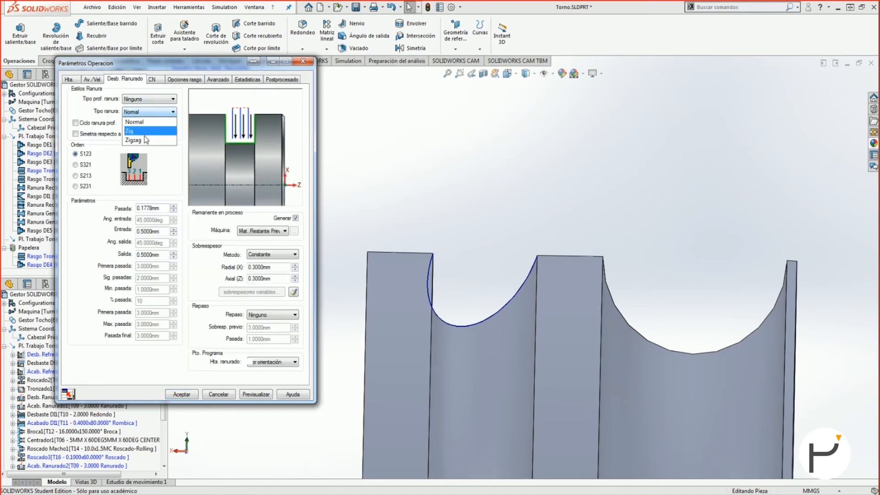
{"action": "left_click", "coordinate": [144, 140]}
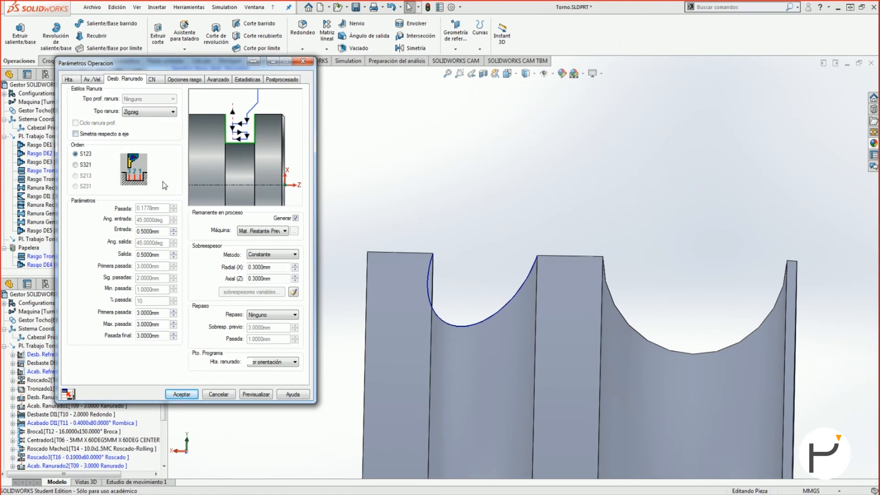
Set the groove operation's Repaso to Ranura Completa with a Sobresp. previo of 0.1 mm
{"action": "left_click", "coordinate": [272, 314]}
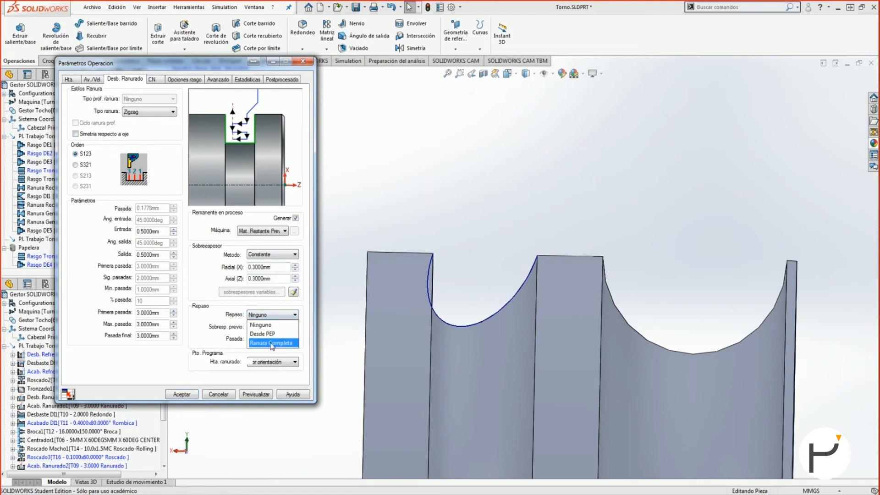
{"action": "left_click", "coordinate": [271, 342]}
{"action": "double_click", "coordinate": [258, 327]}
{"action": "type", "text": "0.1"}
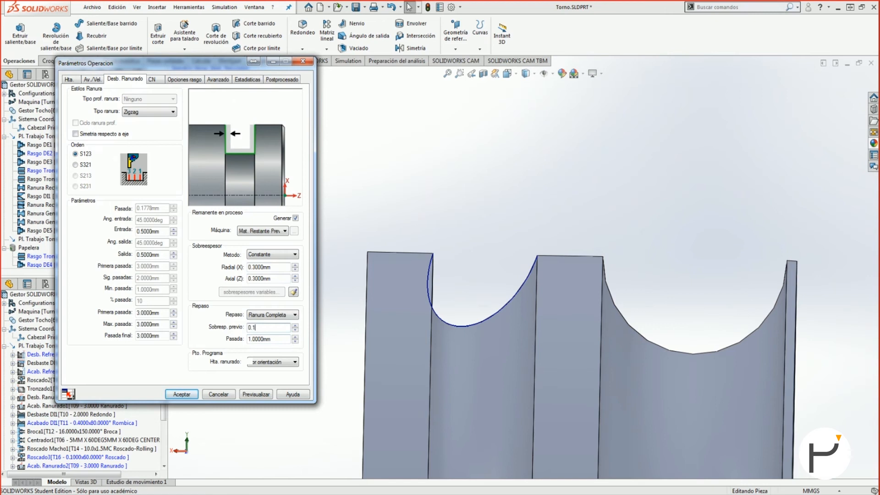
{"action": "left_click", "coordinate": [248, 339]}
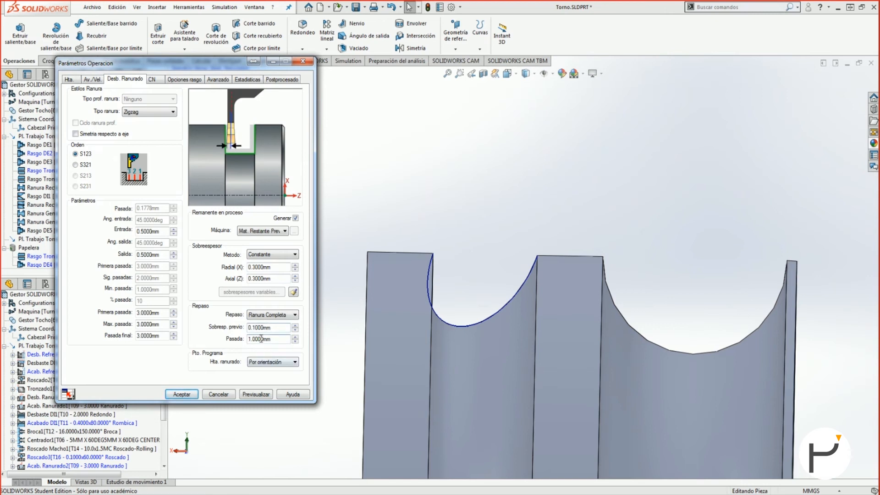
Set the zigzag groove's Primera pasada, Max. pasada and Pasada final to 0.5 mm each
{"action": "double_click", "coordinate": [149, 312]}
{"action": "type", "text": "0.5"}
{"action": "key", "text": "Tab"}
{"action": "type", "text": "0"}
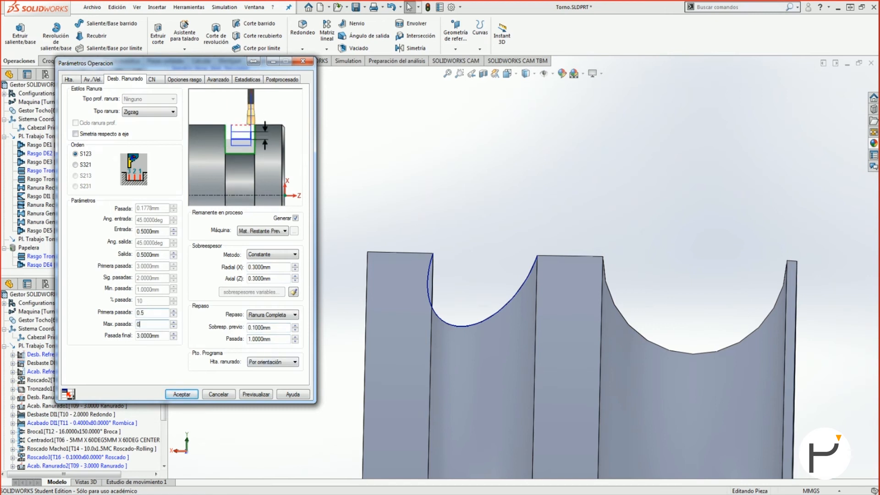
{"action": "type", "text": ".5"}
{"action": "key", "text": "Tab"}
{"action": "type", "text": "0.5"}
{"action": "key", "text": "Tab"}
Review the NC, feature and advanced settings and preview the zigzag groove toolpath
{"action": "left_click", "coordinate": [152, 79]}
{"action": "left_click", "coordinate": [135, 81]}
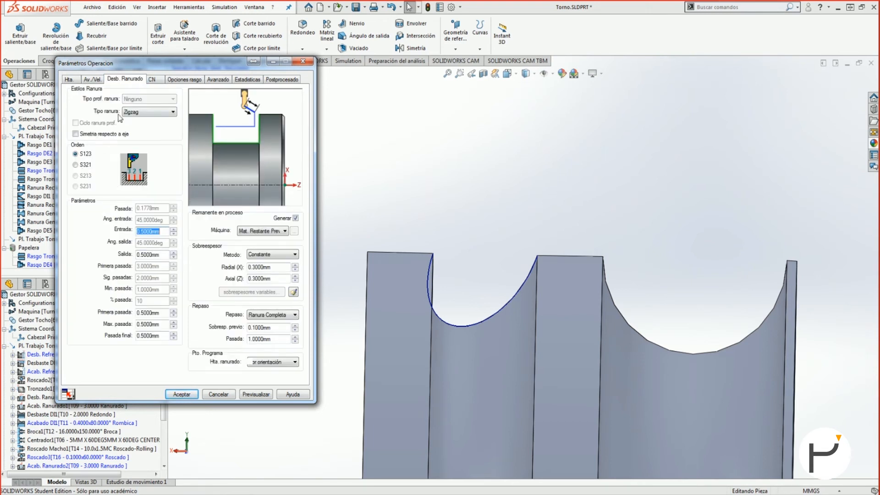
{"action": "left_click", "coordinate": [160, 81]}
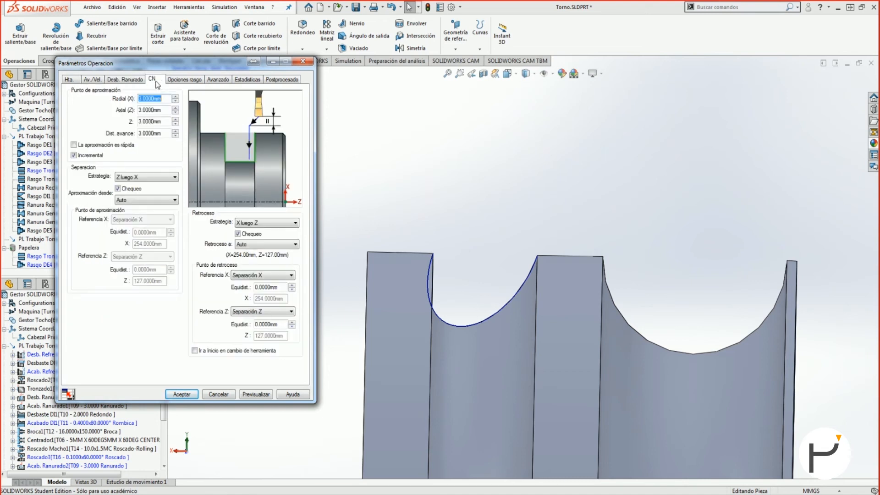
{"action": "left_click", "coordinate": [183, 81]}
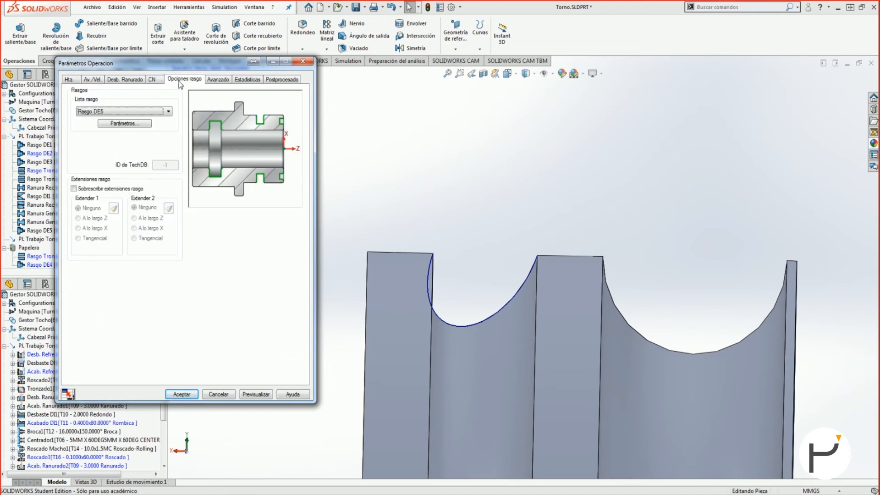
{"action": "left_click", "coordinate": [213, 81]}
{"action": "left_click", "coordinate": [256, 395]}
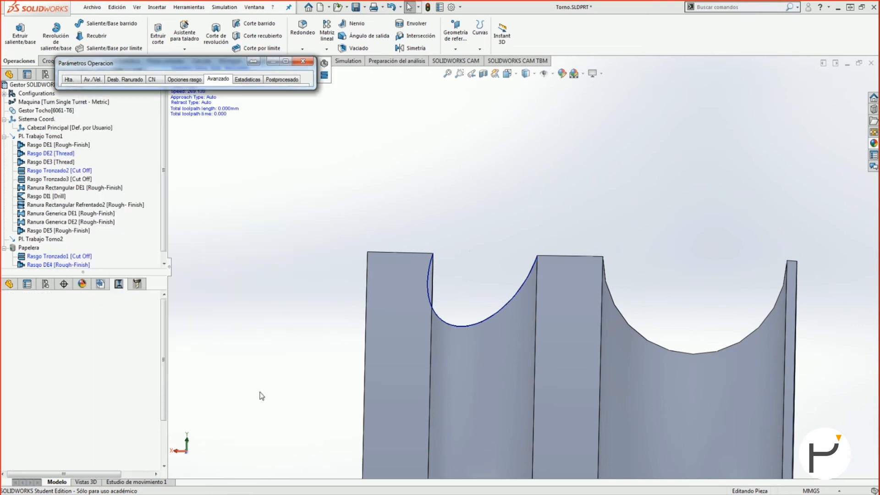
{"action": "left_click", "coordinate": [253, 61]}
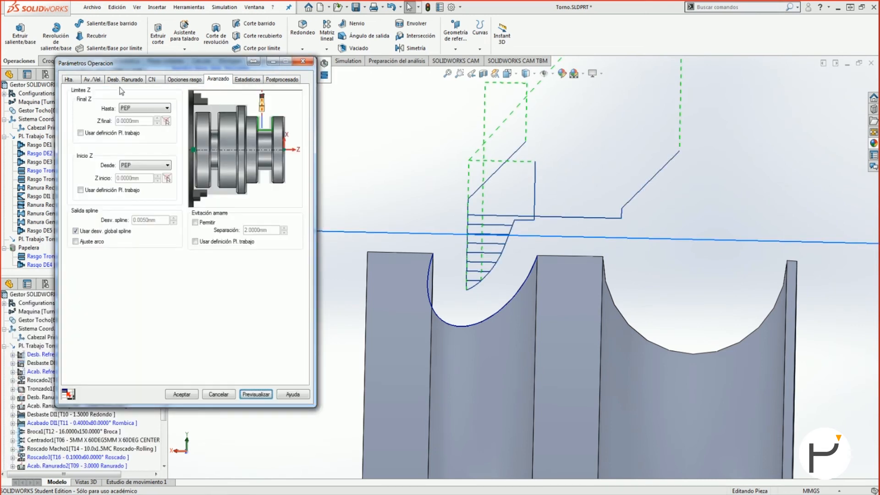
Change the groove type to Normal, enable Ciclo ranura prof. and set the deep groove type to Constante
{"action": "left_click", "coordinate": [125, 80]}
{"action": "left_click", "coordinate": [145, 113]}
{"action": "left_click", "coordinate": [135, 121]}
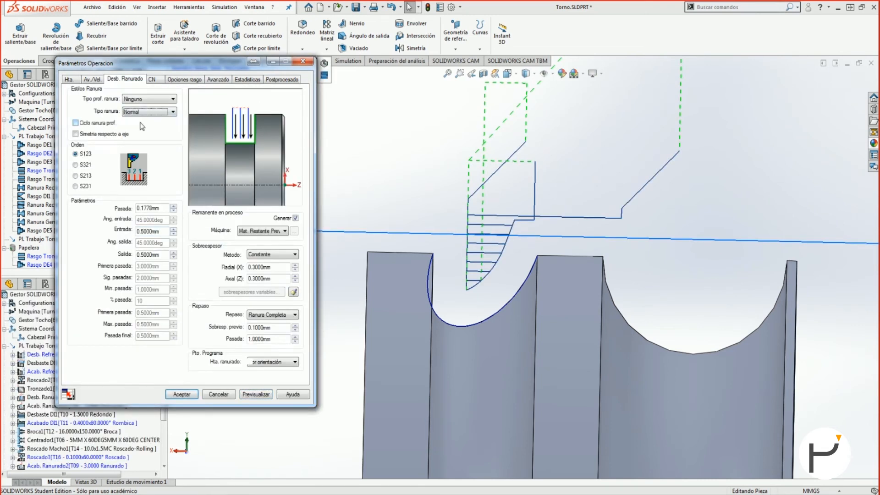
{"action": "left_click", "coordinate": [85, 124]}
{"action": "left_click", "coordinate": [151, 99]}
{"action": "left_click", "coordinate": [148, 119]}
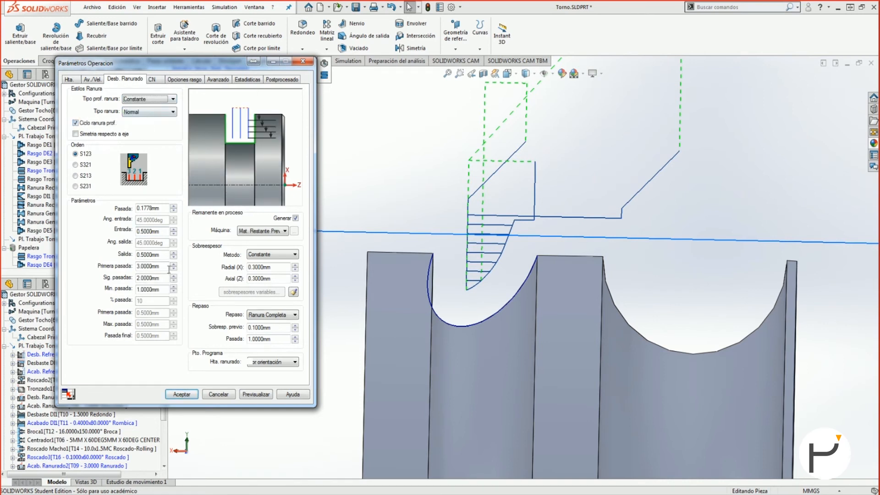
Preview the Normal groove toolpath and simulate its material removal at maximum speed
{"action": "left_click", "coordinate": [253, 396]}
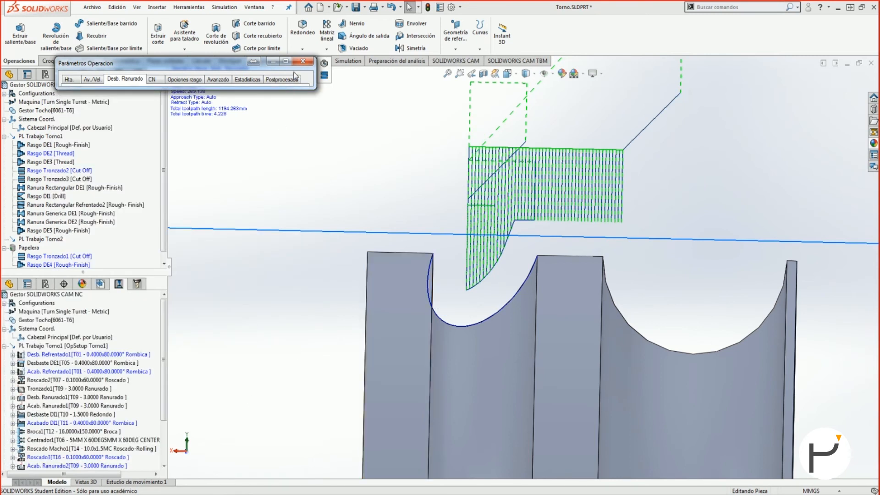
{"action": "mouse_move", "coordinate": [294, 76]}
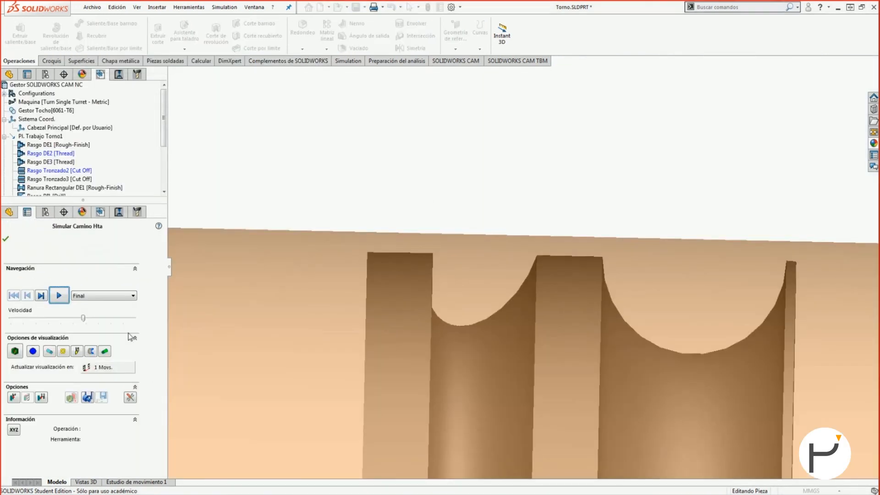
{"action": "left_click", "coordinate": [59, 295]}
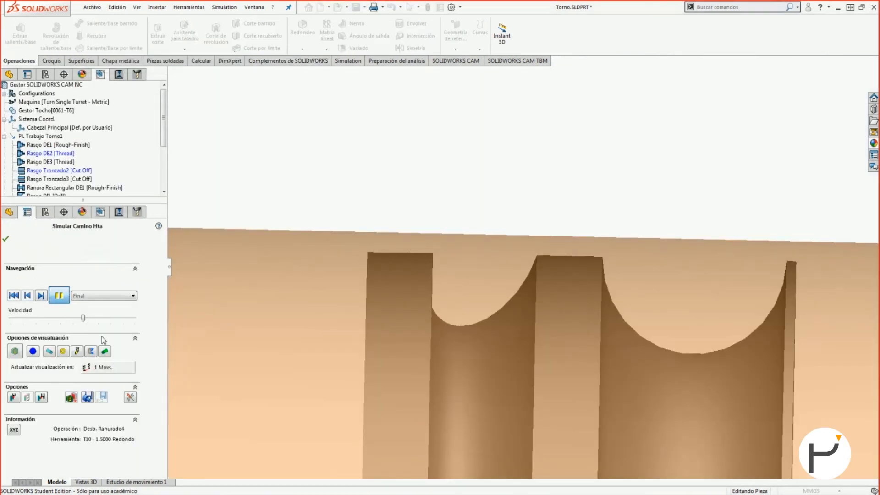
{"action": "left_click", "coordinate": [139, 319]}
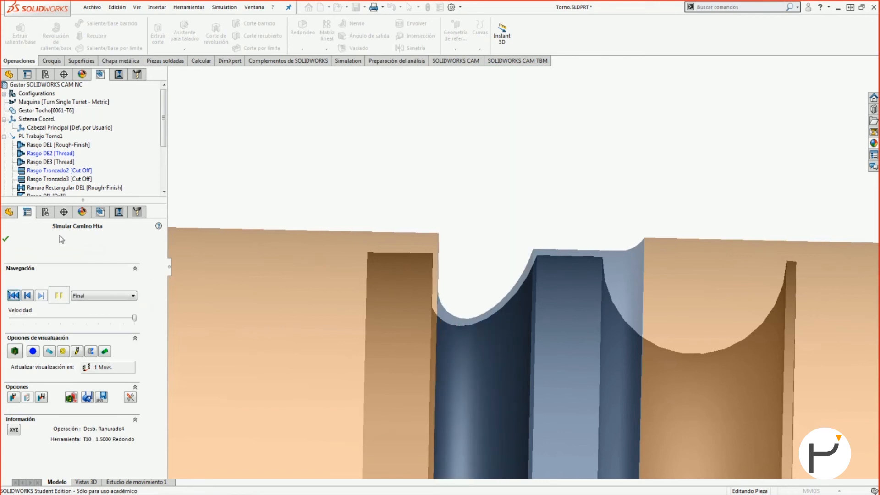
{"action": "left_click", "coordinate": [7, 239]}
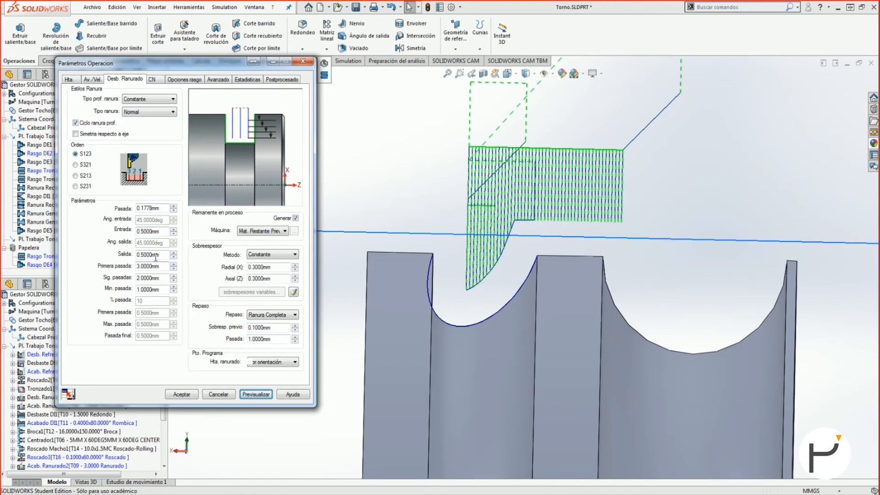
Set the in-process stock to Tocho Inicial and the grooving tool's program point to Centro, and preview the toolpath
{"action": "left_click", "coordinate": [285, 230]}
{"action": "left_click", "coordinate": [265, 242]}
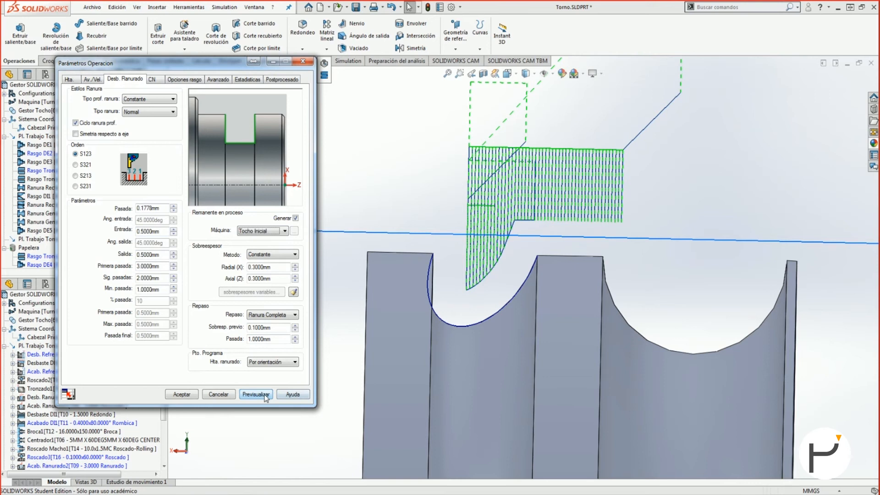
{"action": "left_click", "coordinate": [272, 362]}
{"action": "left_click", "coordinate": [261, 377]}
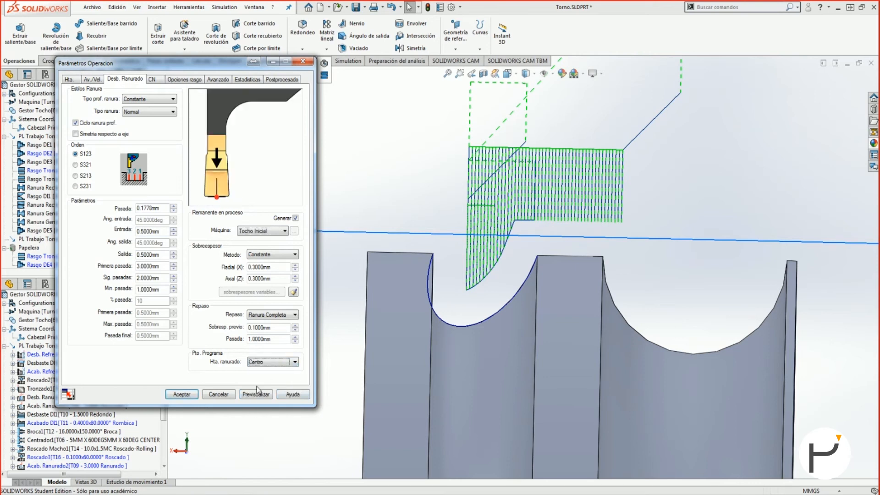
{"action": "left_click", "coordinate": [255, 394]}
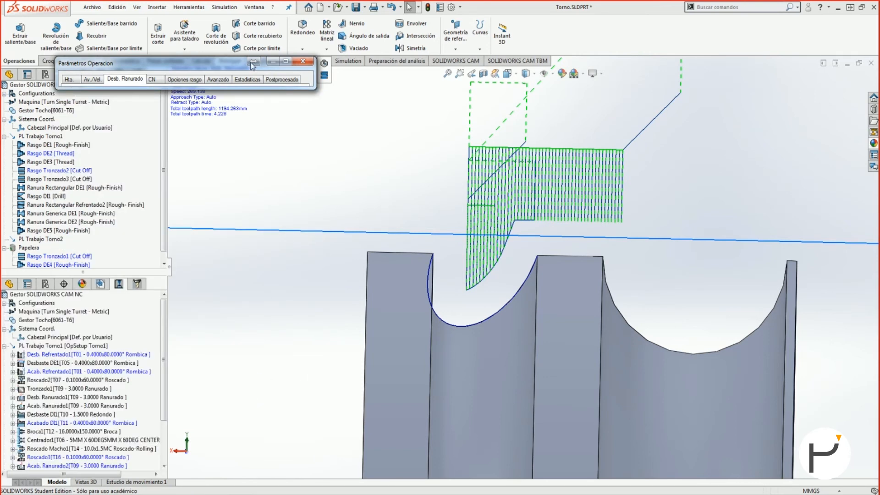
{"action": "mouse_move", "coordinate": [290, 64]}
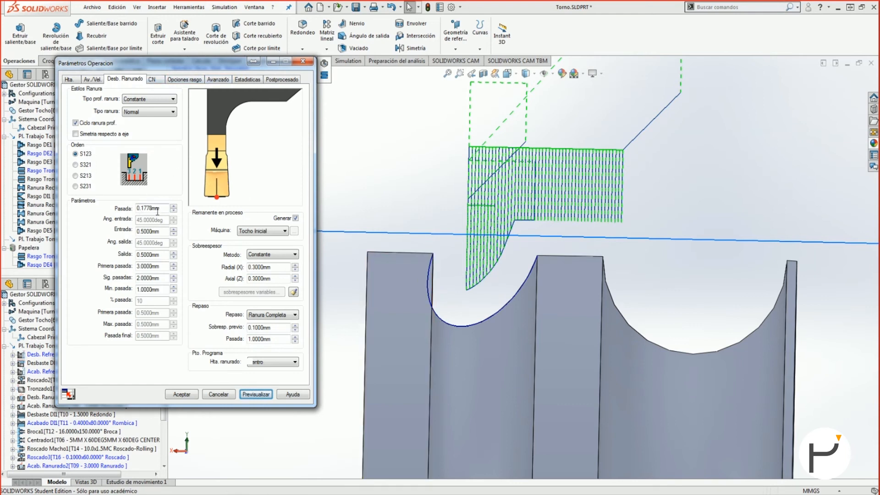
Set the groove roughing's Salida value to 0 and preview the toolpath
{"action": "left_click", "coordinate": [166, 230]}
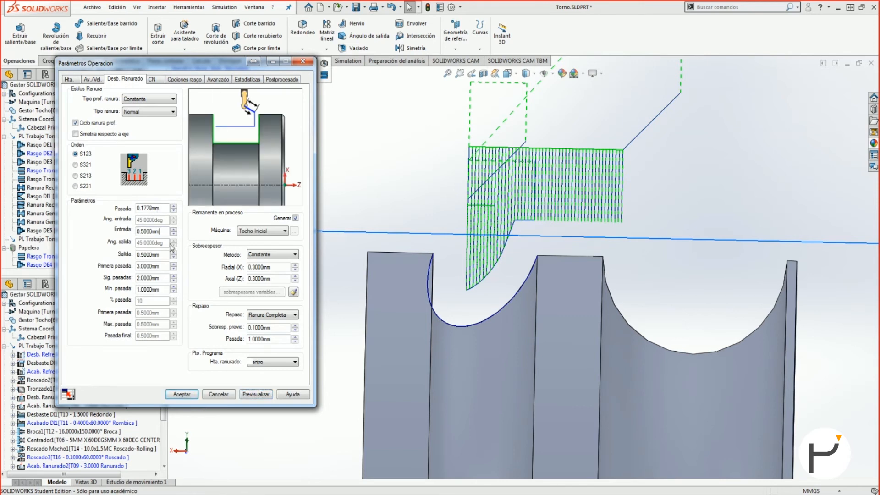
{"action": "double_click", "coordinate": [167, 254]}
{"action": "type", "text": "0"}
{"action": "left_click", "coordinate": [156, 278]}
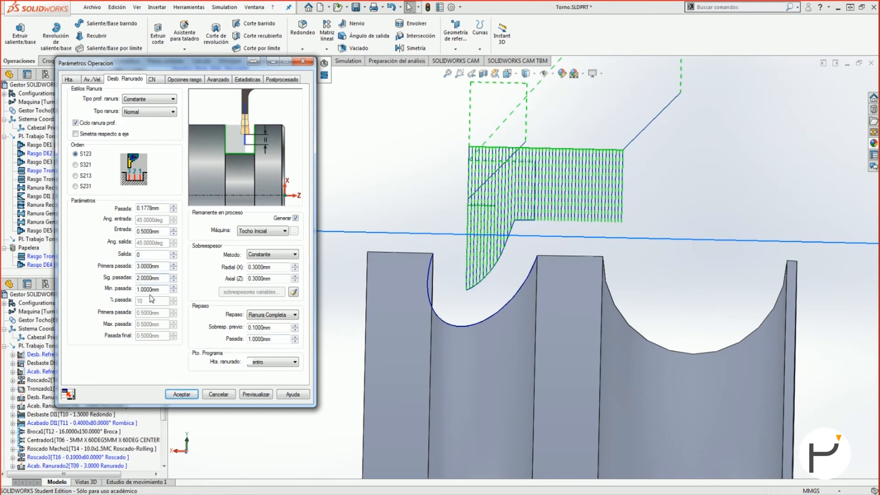
{"action": "left_click", "coordinate": [255, 394]}
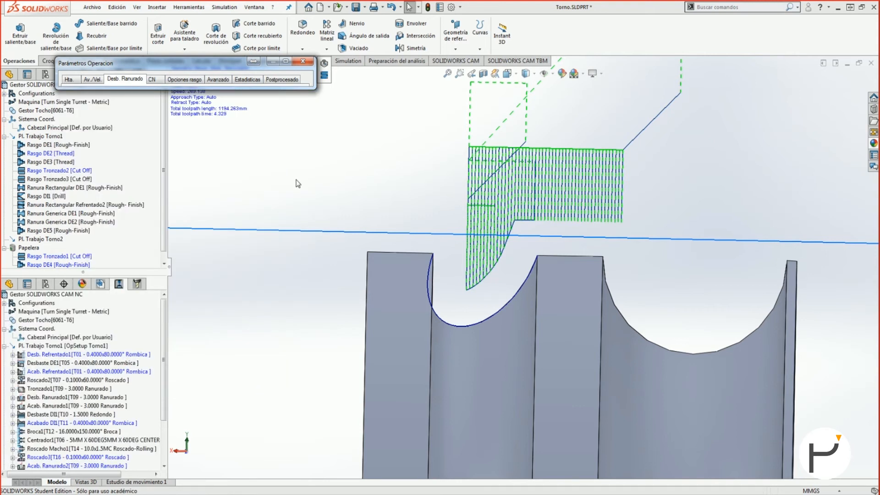
Accept the groove operation parameters and add the modified round insert as a new tool
{"action": "left_click", "coordinate": [285, 63]}
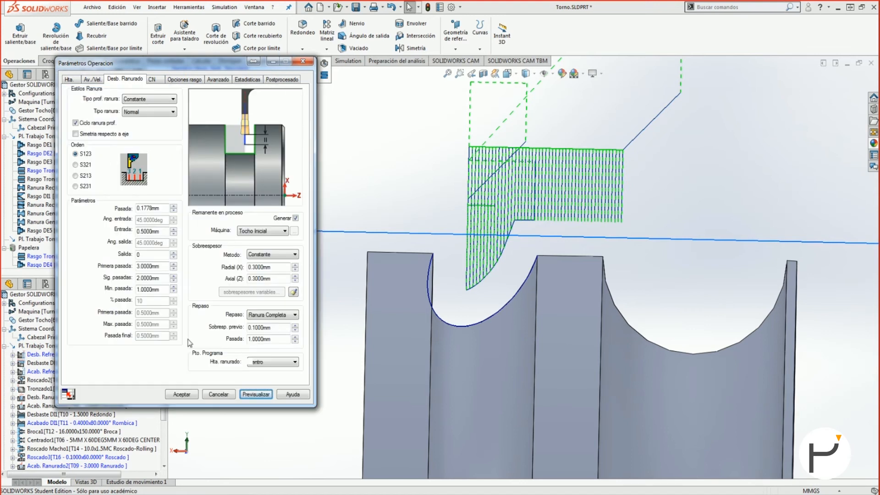
{"action": "left_click", "coordinate": [181, 394]}
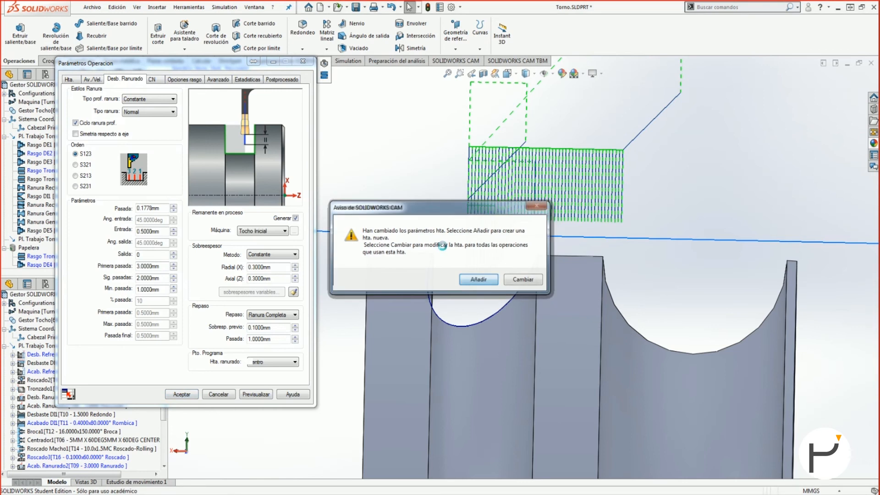
{"action": "left_click", "coordinate": [477, 279]}
Insert a Rasgo DE feature with the Rough-Finish strategy on the elliptical groove face under Pl. Trabajo Torno1
{"action": "right_click", "coordinate": [19, 145]}
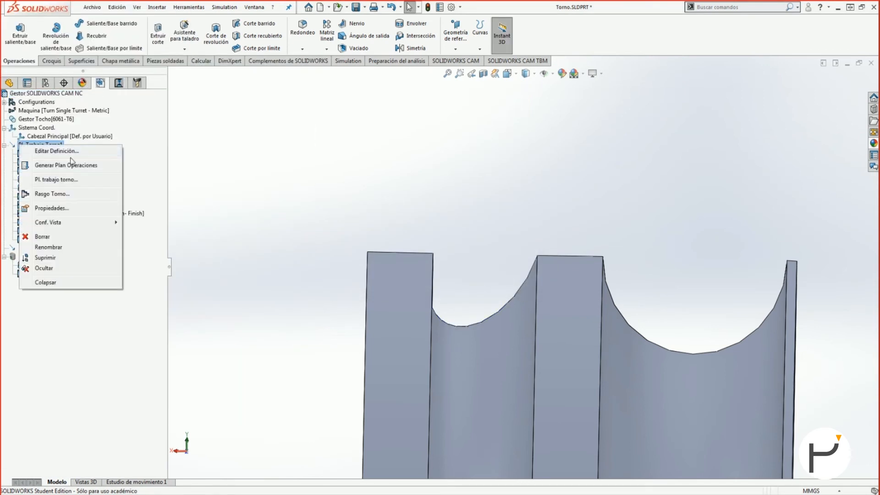
{"action": "left_click", "coordinate": [127, 165]}
{"action": "right_click", "coordinate": [23, 145]}
{"action": "left_click", "coordinate": [64, 197]}
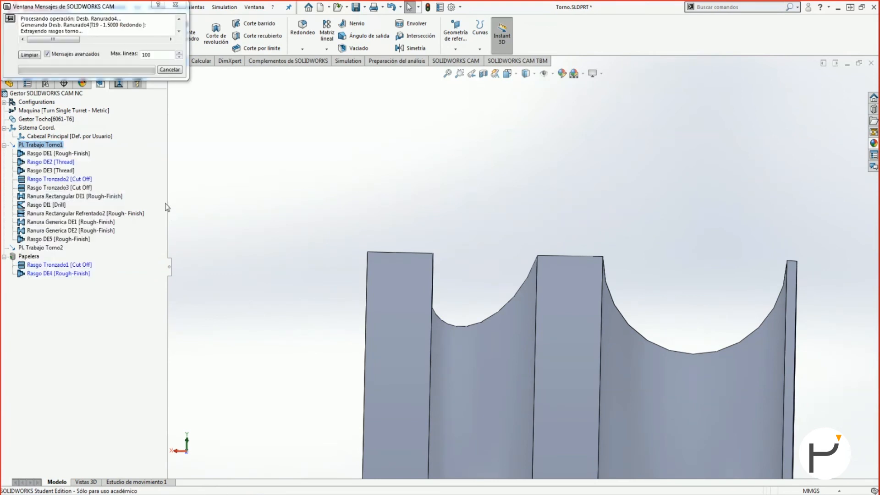
{"action": "left_click", "coordinate": [64, 157]}
{"action": "left_click", "coordinate": [68, 165]}
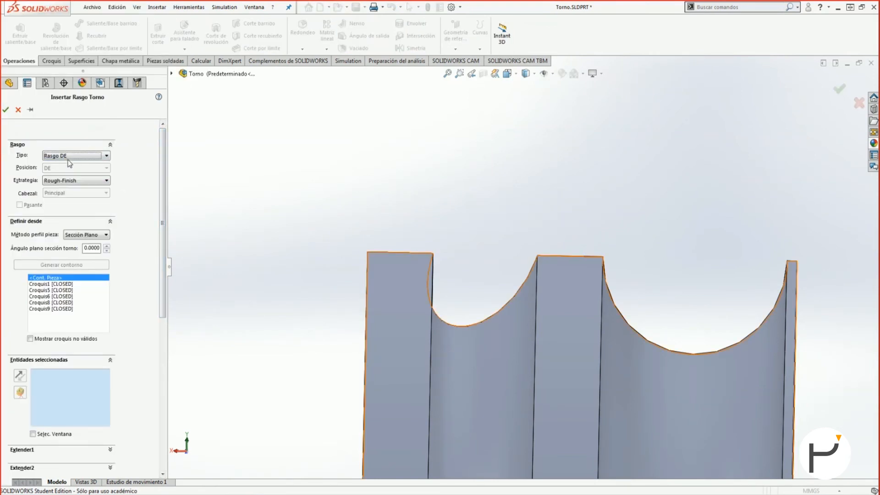
{"action": "left_click", "coordinate": [69, 157]}
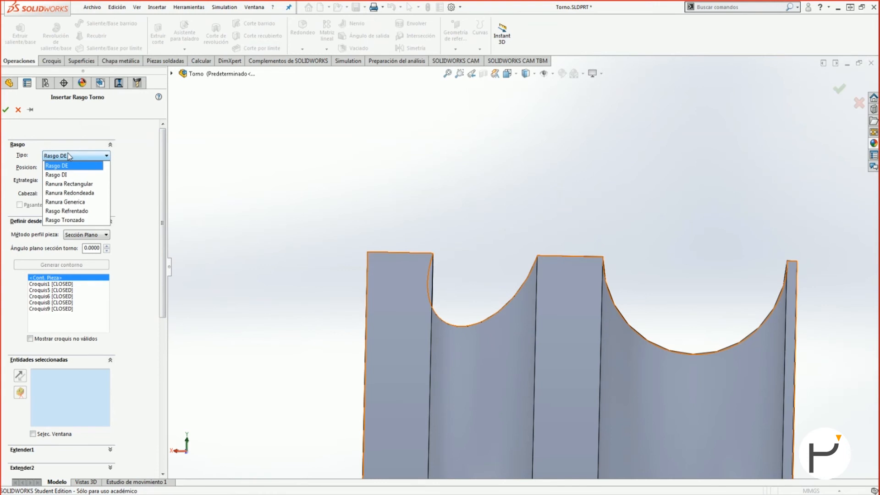
{"action": "left_click", "coordinate": [65, 166]}
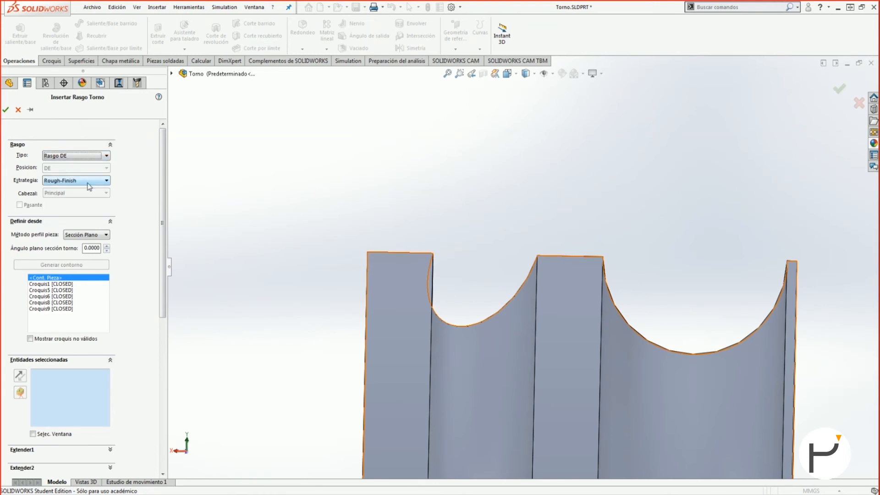
{"action": "left_click", "coordinate": [476, 328]}
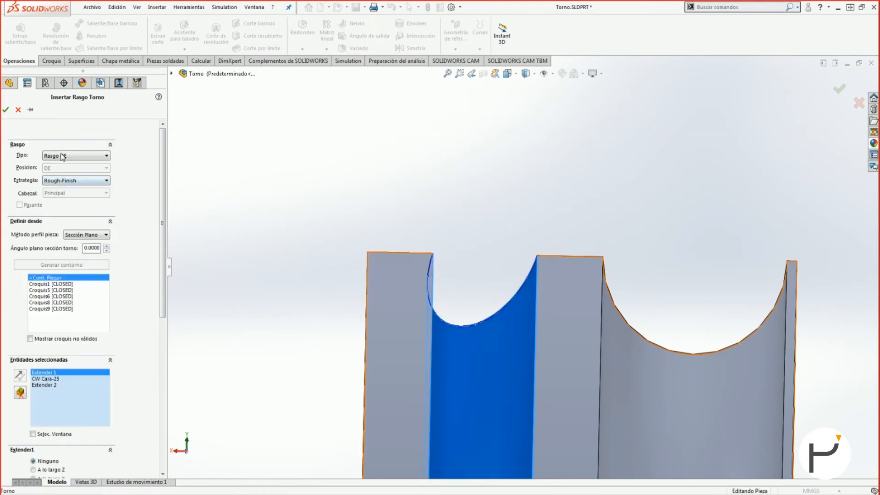
{"action": "left_click", "coordinate": [5, 111]}
Insert an Acabado DE operation on the new groove feature using the T10 2.0000 Redondo tool
{"action": "right_click", "coordinate": [35, 248]}
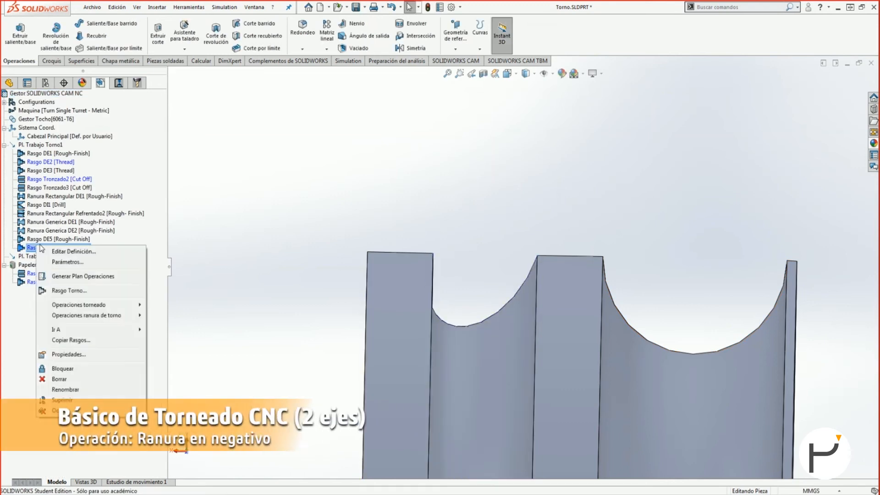
{"action": "mouse_move", "coordinate": [99, 304]}
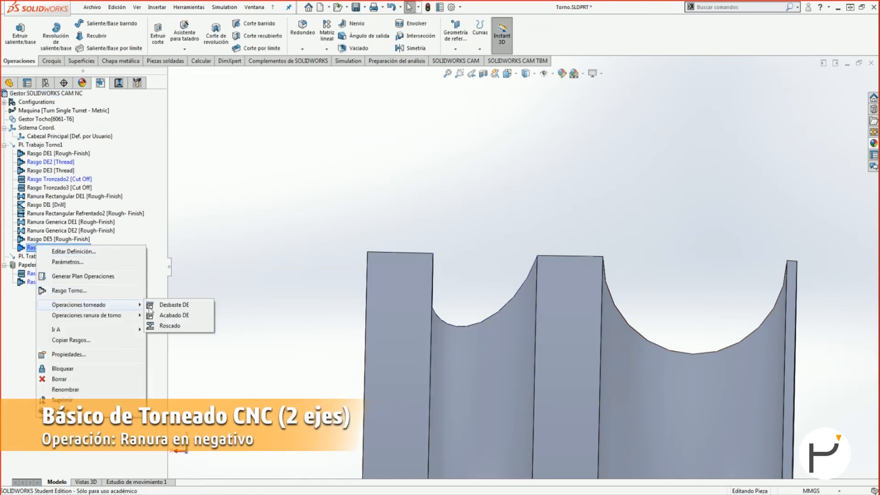
{"action": "left_click", "coordinate": [174, 316]}
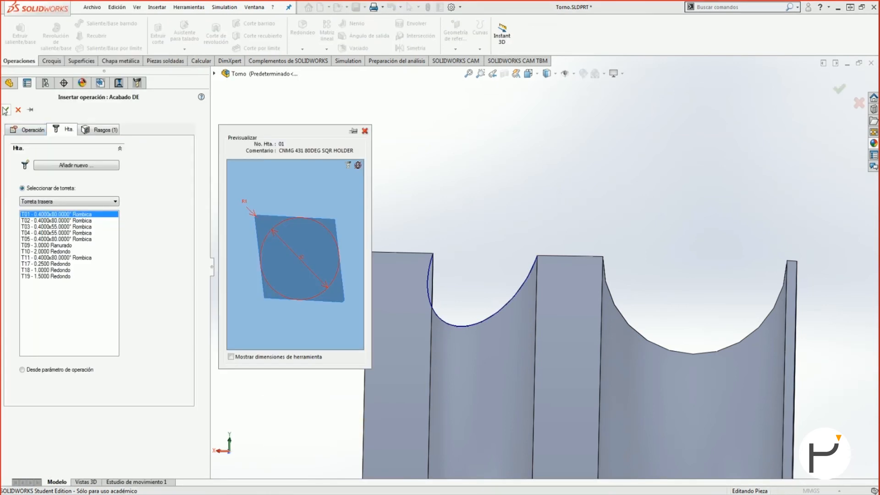
{"action": "left_click", "coordinate": [49, 251]}
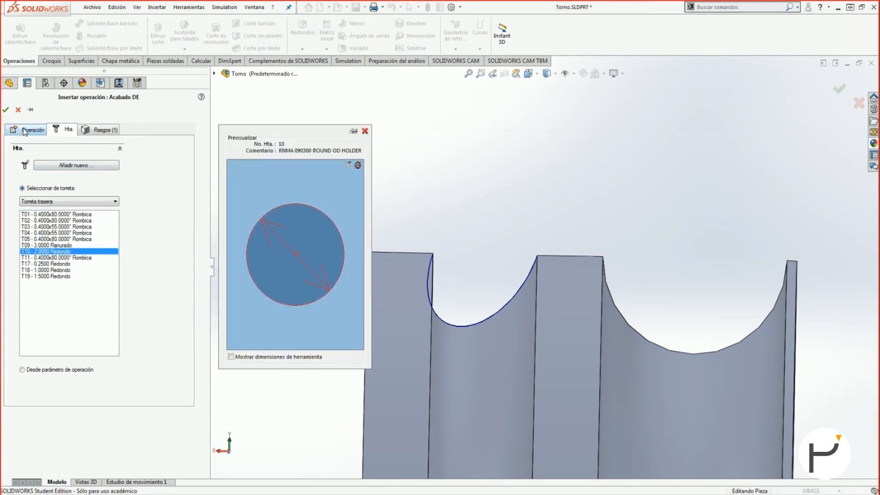
{"action": "left_click", "coordinate": [31, 130]}
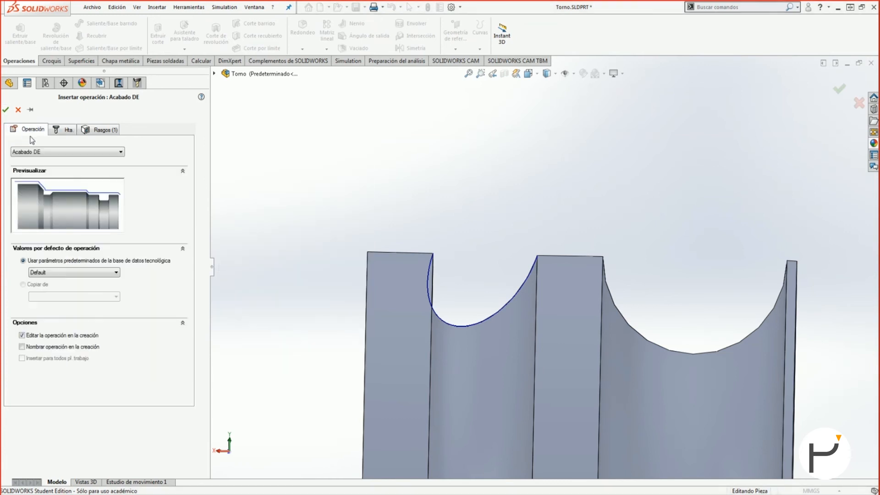
{"action": "left_click", "coordinate": [6, 109]}
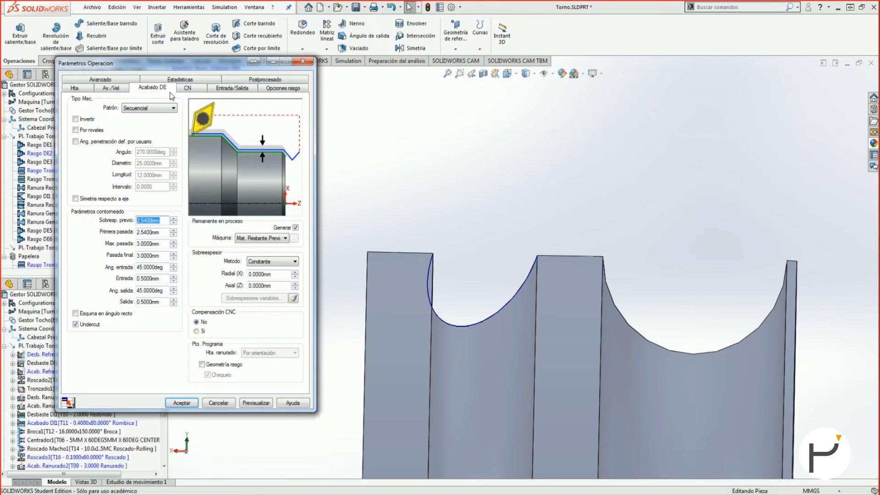
Review the undercut, level, plunge angle and previous allowance options of the finishing operation and preview its toolpath
{"action": "left_click", "coordinate": [83, 322]}
{"action": "left_click", "coordinate": [83, 324]}
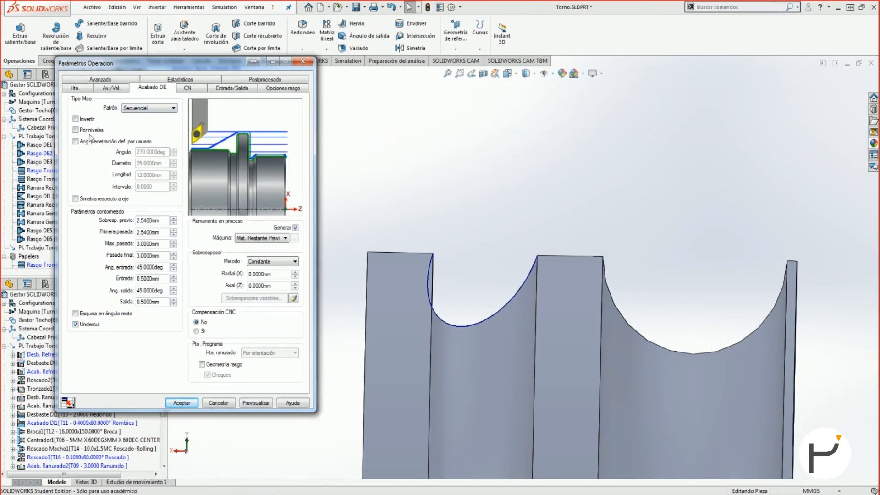
{"action": "left_click", "coordinate": [96, 140]}
{"action": "left_click", "coordinate": [96, 141]}
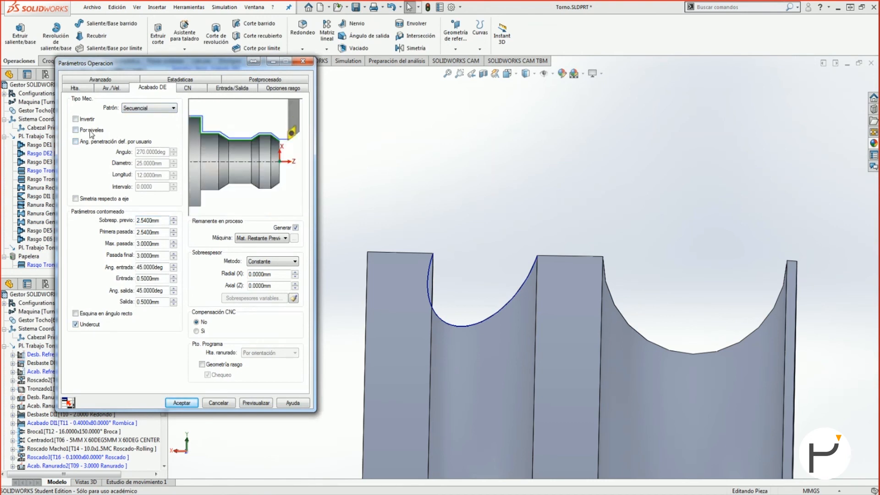
{"action": "left_click", "coordinate": [89, 131]}
{"action": "left_click", "coordinate": [89, 131]}
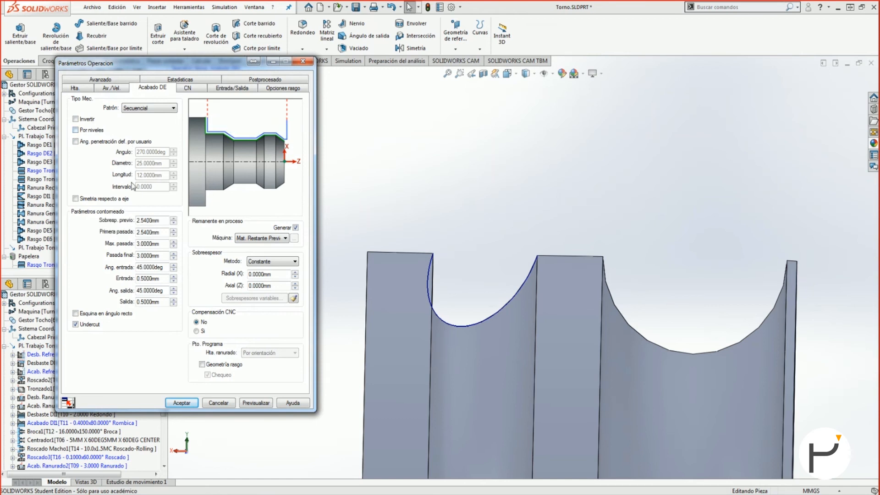
{"action": "left_click", "coordinate": [156, 219]}
{"action": "double_click", "coordinate": [160, 221]}
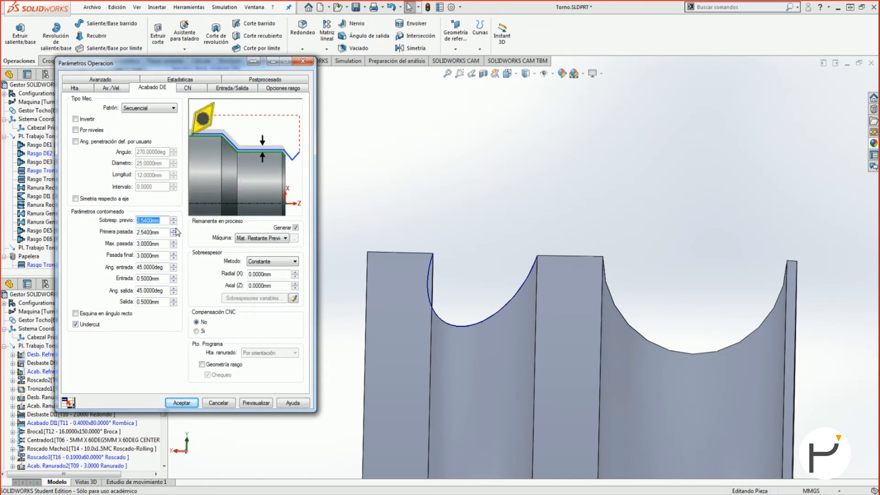
{"action": "left_click", "coordinate": [266, 403]}
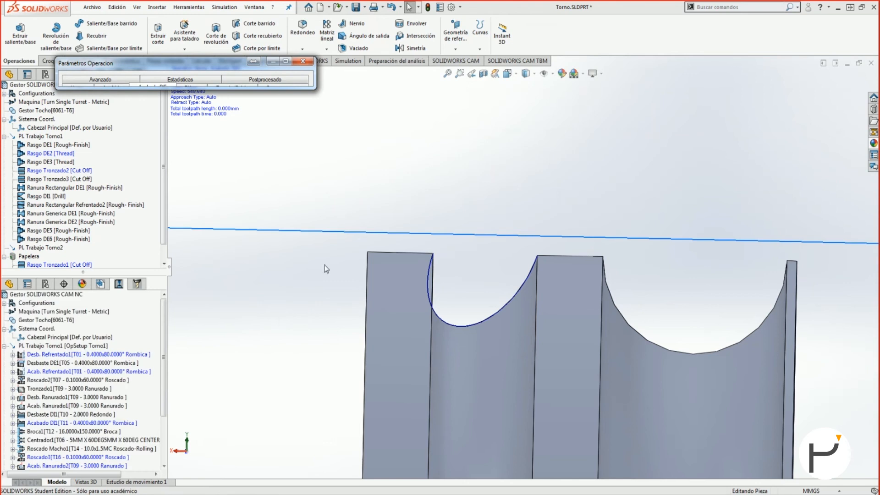
{"action": "scroll", "coordinate": [613, 249], "scroll_direction": "up", "scroll_amount": 3}
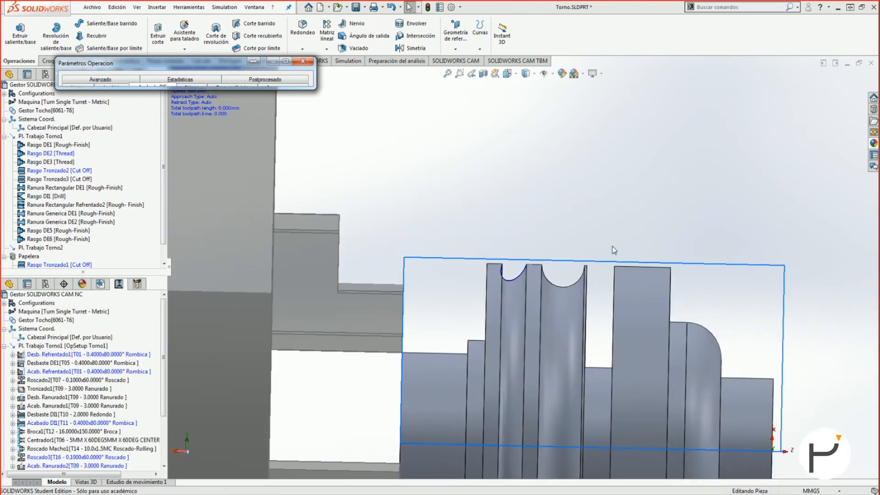
{"action": "scroll", "coordinate": [614, 250], "scroll_direction": "down", "scroll_amount": 5}
{"action": "left_click", "coordinate": [253, 61]}
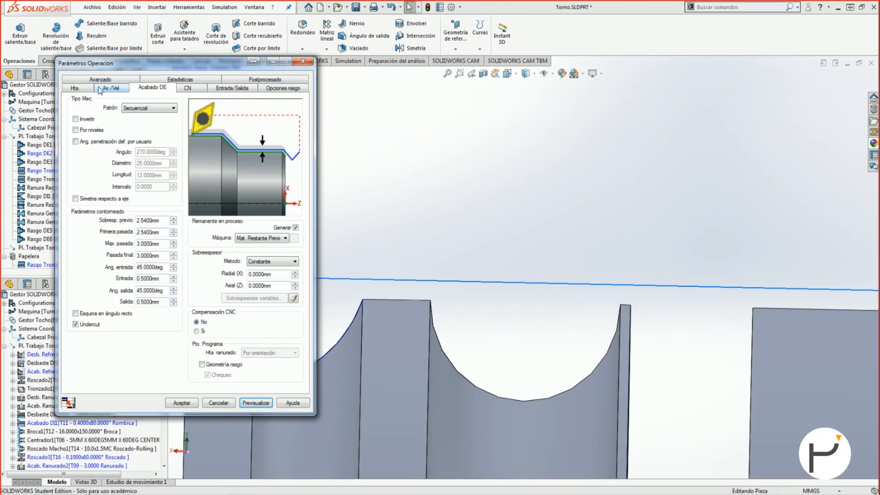
Set the round insert's inscribed circle to 3 mm and the holder orientation to Abajo izda
{"action": "left_click", "coordinate": [91, 87]}
{"action": "left_click", "coordinate": [97, 102]}
{"action": "type", "text": "3"}
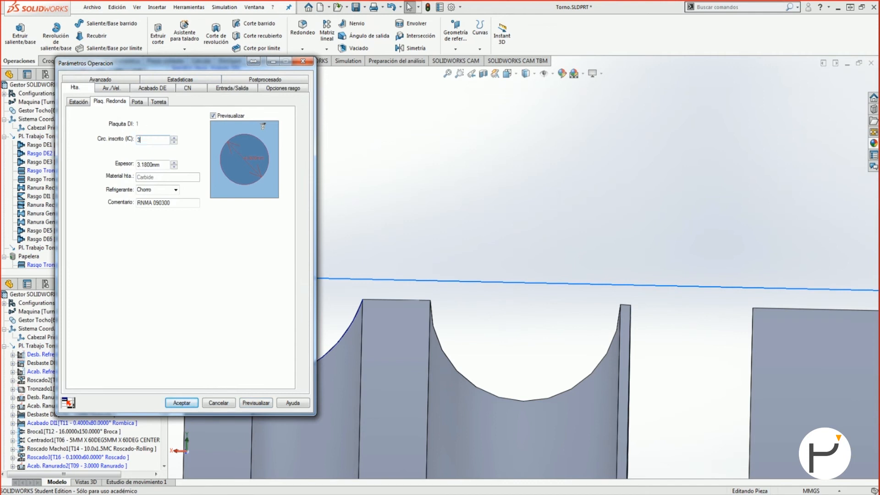
{"action": "left_click", "coordinate": [137, 102]}
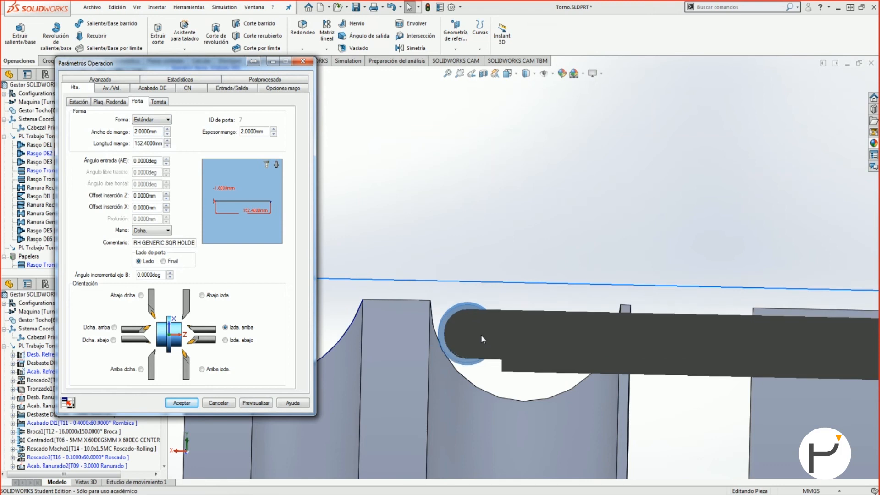
{"action": "left_click", "coordinate": [224, 298]}
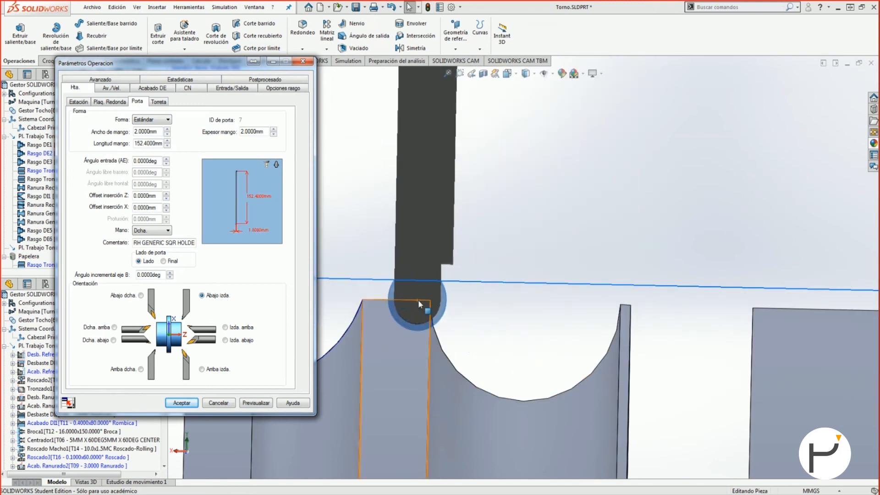
{"action": "scroll", "coordinate": [418, 303], "scroll_direction": "up", "scroll_amount": 3}
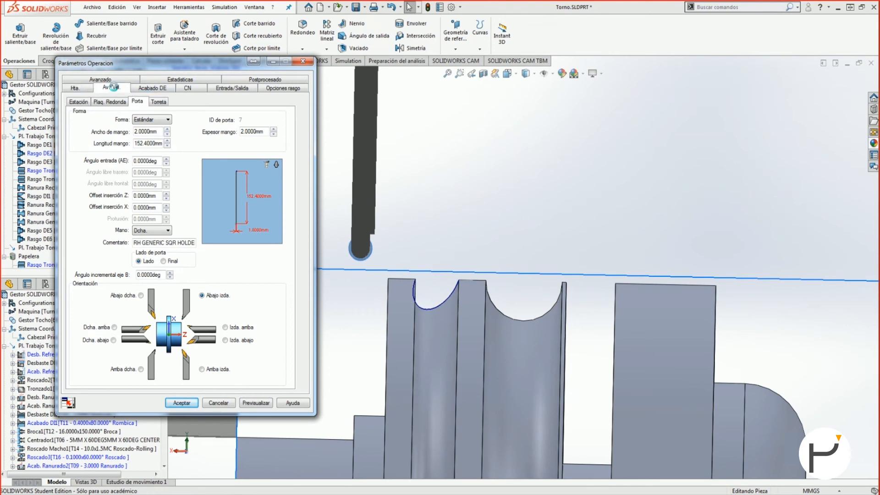
Keep the finishing pattern as Secuencial and preview the toolpath over the elliptical groove
{"action": "left_click", "coordinate": [113, 87]}
{"action": "left_click", "coordinate": [152, 87]}
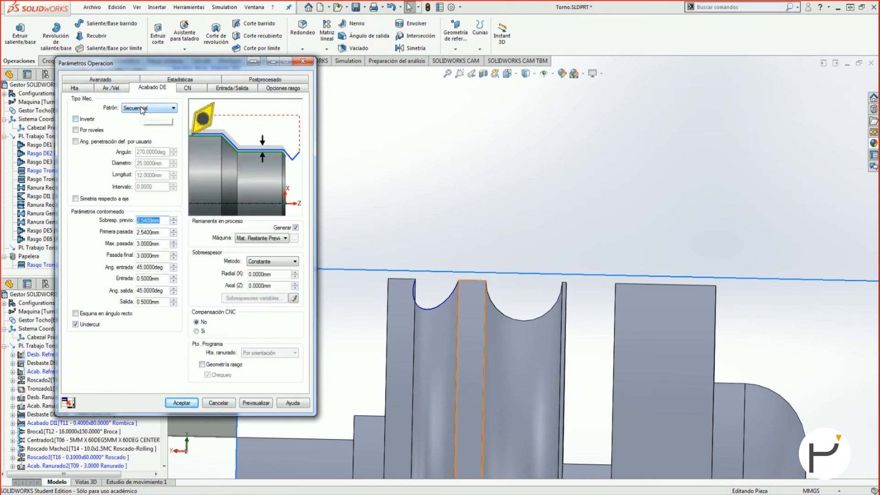
{"action": "left_click", "coordinate": [142, 109]}
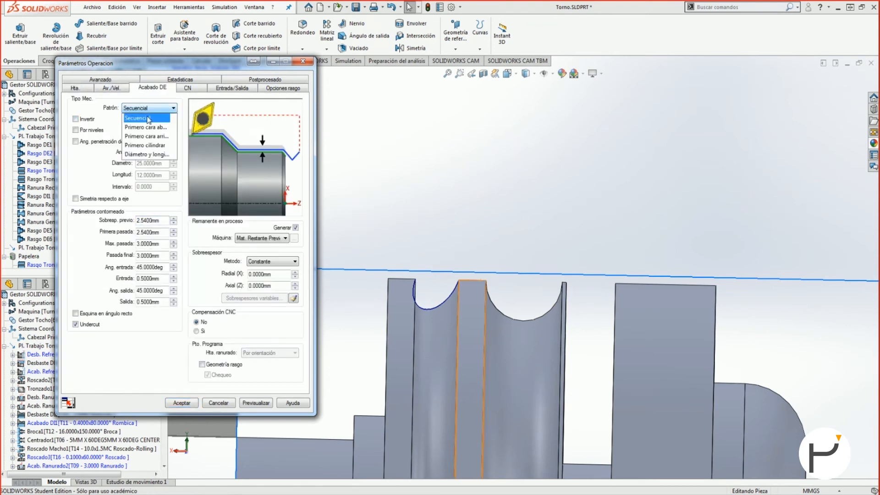
{"action": "left_click", "coordinate": [147, 119]}
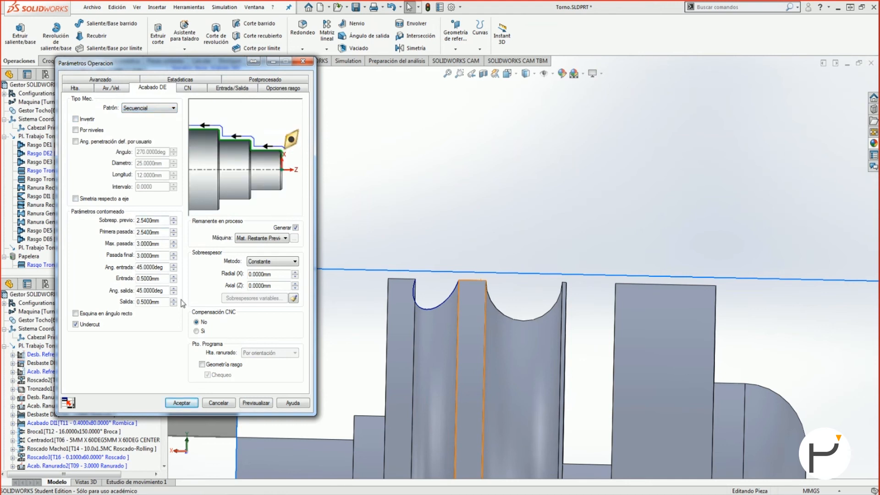
{"action": "left_click", "coordinate": [268, 402]}
{"action": "scroll", "coordinate": [432, 291], "scroll_direction": "down", "scroll_amount": 4}
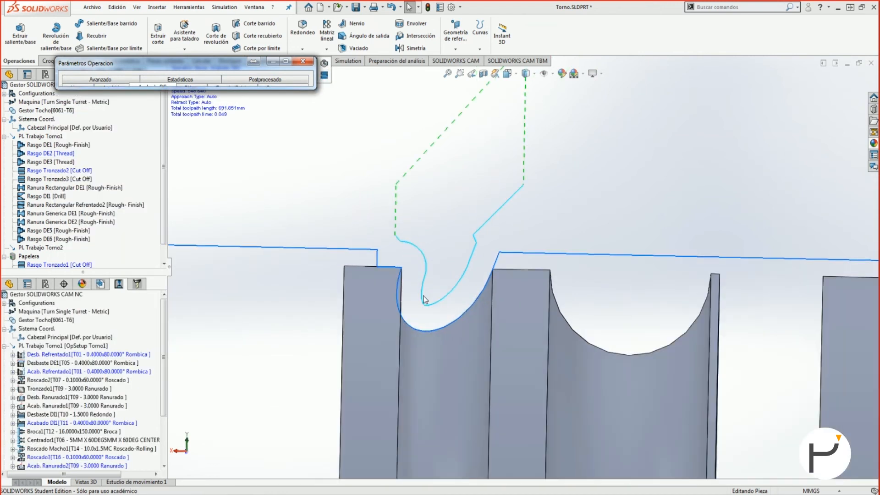
Simulate the Acabado DE toolpath and compare the machined groove with the target part
{"action": "left_click", "coordinate": [324, 63]}
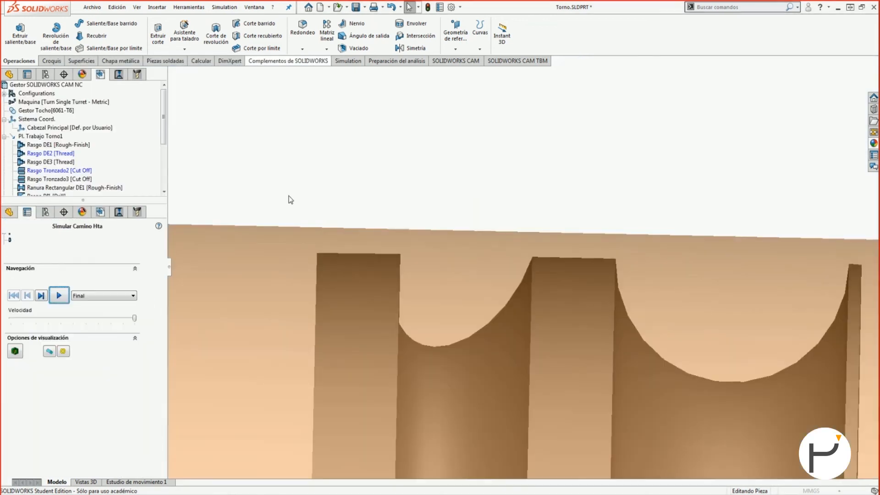
{"action": "left_click", "coordinate": [59, 294]}
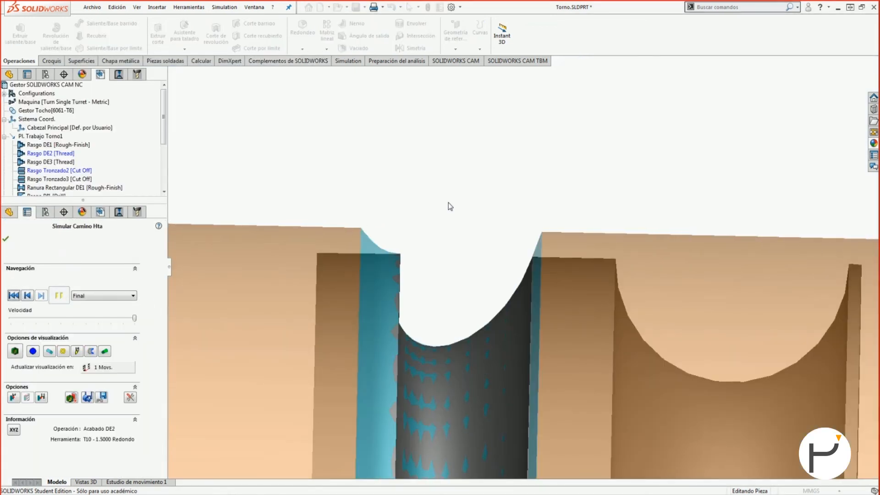
{"action": "left_click", "coordinate": [15, 351]}
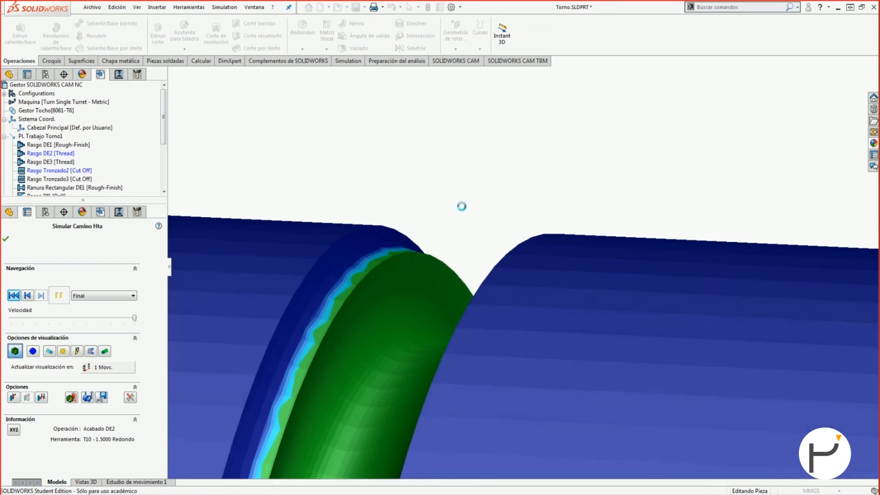
{"action": "left_click", "coordinate": [6, 238]}
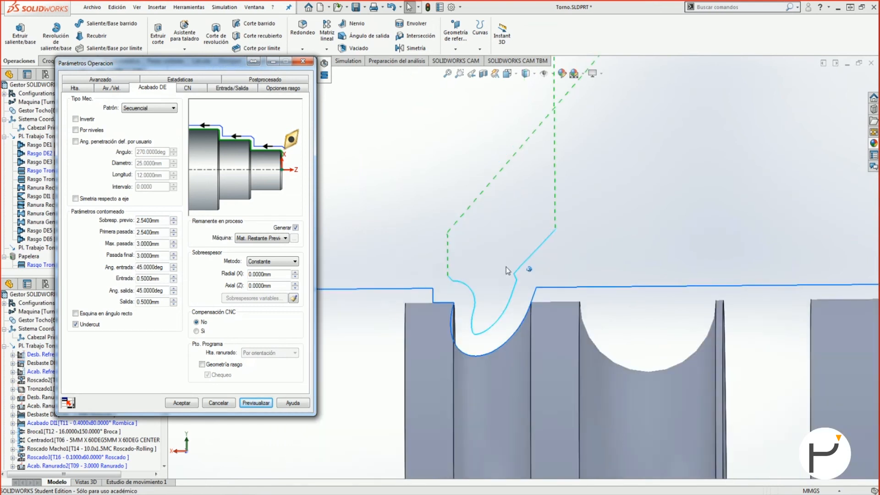
Keep the Constante allowance method and Secuencial pattern, accept the finishing parameters and add the modified insert as a new tool
{"action": "left_click", "coordinate": [255, 262]}
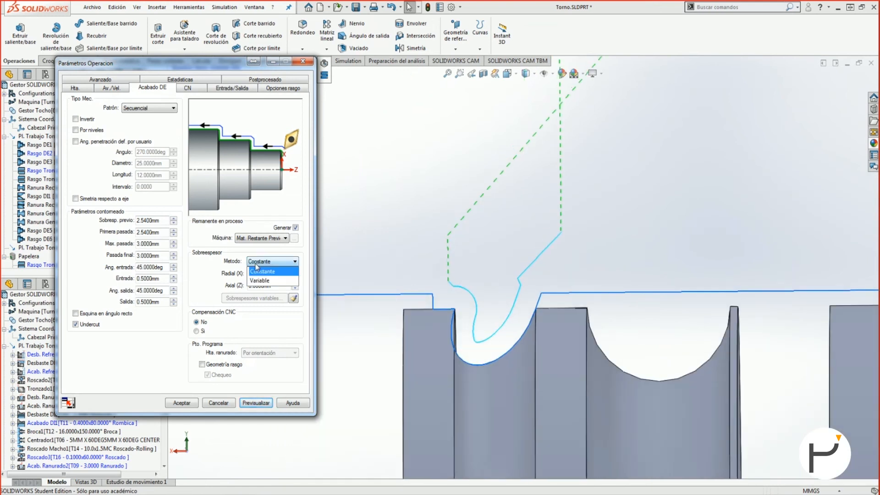
{"action": "left_click", "coordinate": [254, 263]}
{"action": "left_click", "coordinate": [149, 107]}
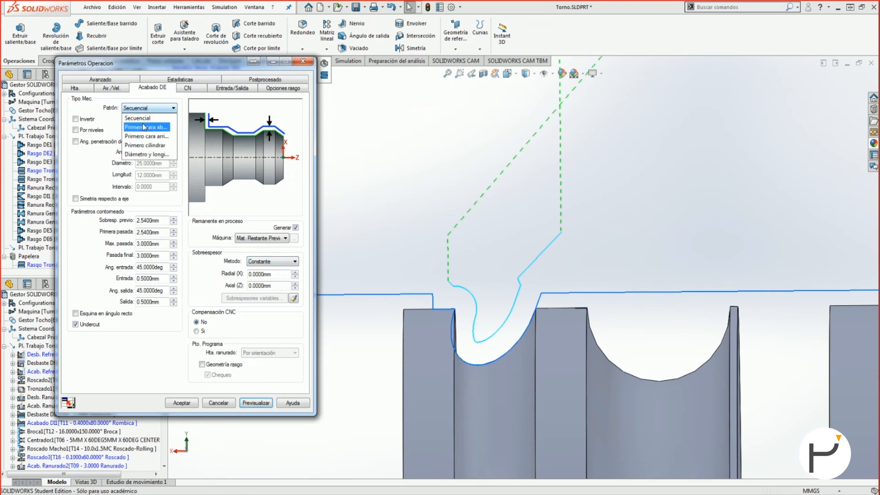
{"action": "left_click", "coordinate": [116, 110]}
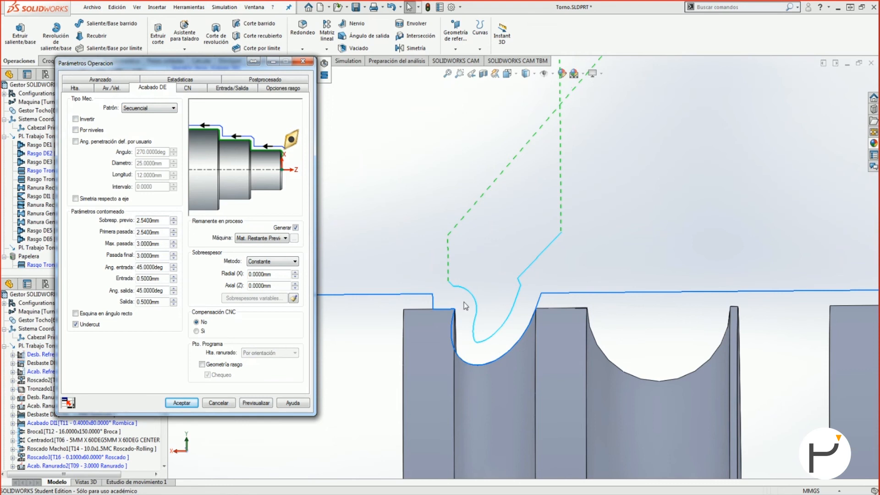
{"action": "left_click", "coordinate": [190, 401]}
{"action": "left_click", "coordinate": [477, 280]}
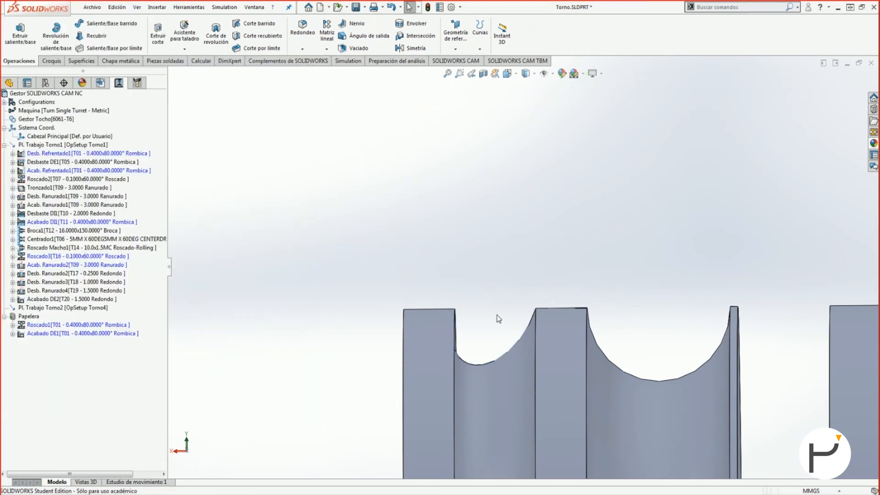
Examine the Acabado DE2 toolpath on the groove and the definition of its Rasgo DE feature
{"action": "scroll", "coordinate": [497, 346], "scroll_direction": "down", "scroll_amount": 3}
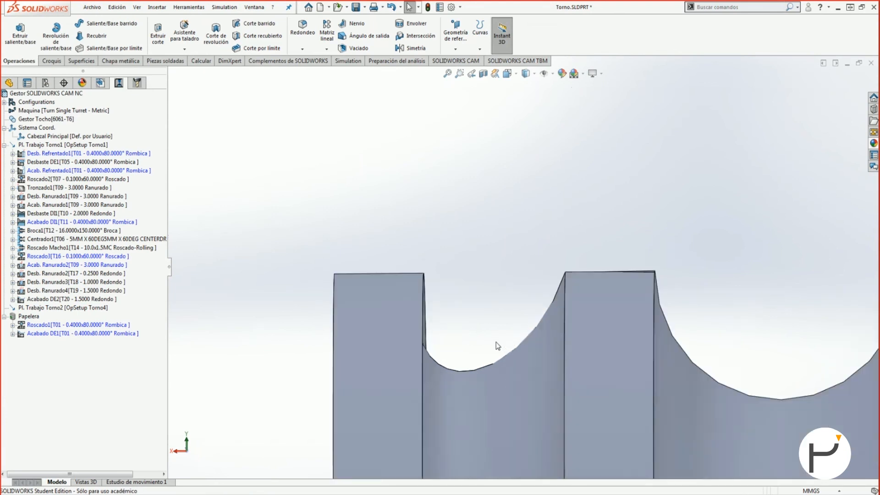
{"action": "scroll", "coordinate": [495, 339], "scroll_direction": "up", "scroll_amount": 2}
{"action": "left_click", "coordinate": [73, 299]}
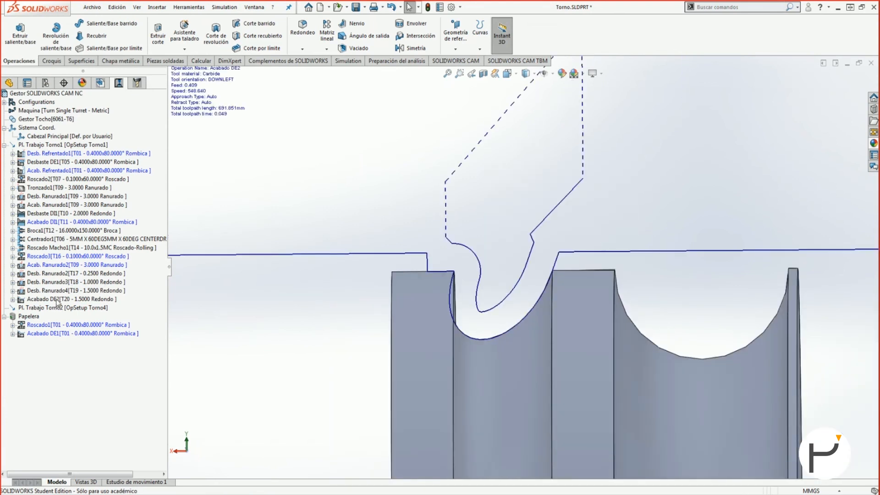
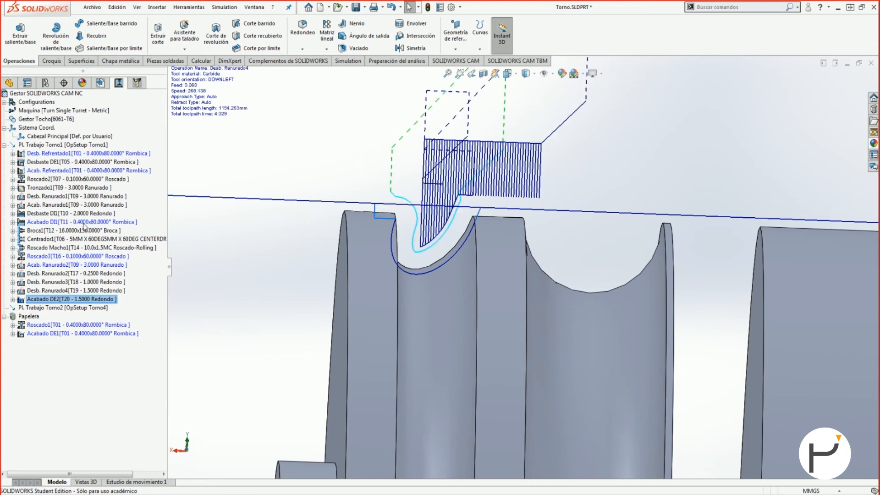
{"action": "left_click", "coordinate": [100, 83]}
{"action": "double_click", "coordinate": [44, 247]}
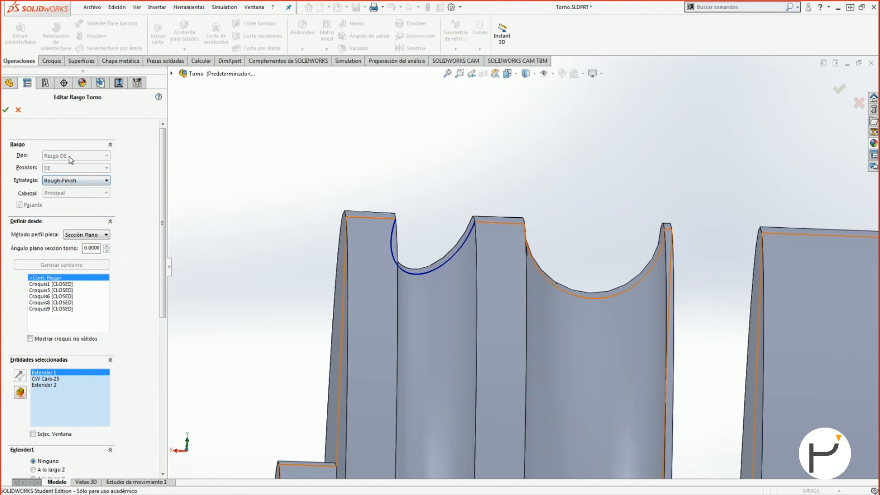
{"action": "left_click", "coordinate": [6, 109]}
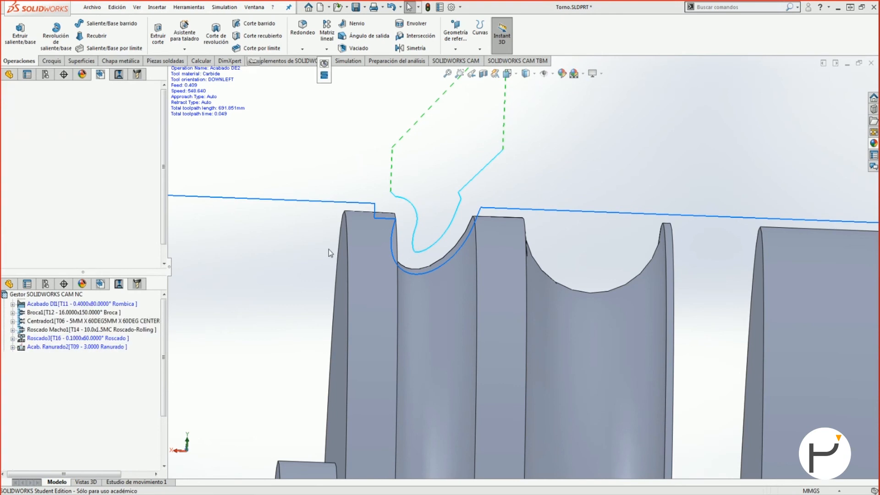
Set the in-process stock of the Acabado DE2 operation to Tocho Inicial
{"action": "left_click", "coordinate": [275, 238]}
{"action": "left_click", "coordinate": [258, 254]}
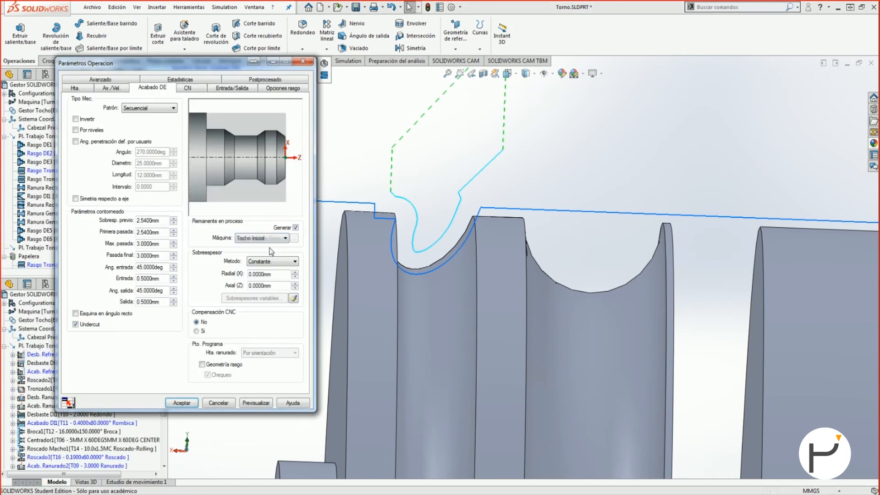
Preview the Acabado DE2 toolpath and set its first pass to 0.5 mm and both its maximum and final pass to 0.1 mm
{"action": "left_click", "coordinate": [255, 403]}
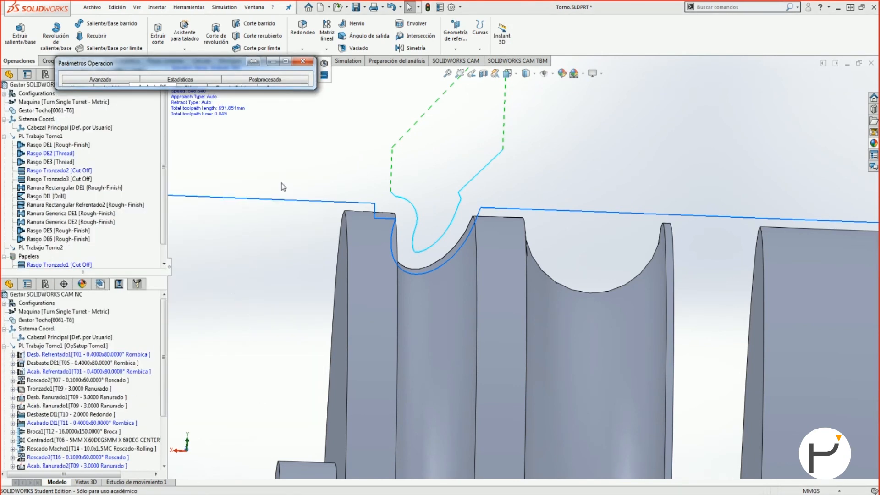
{"action": "left_click", "coordinate": [286, 61]}
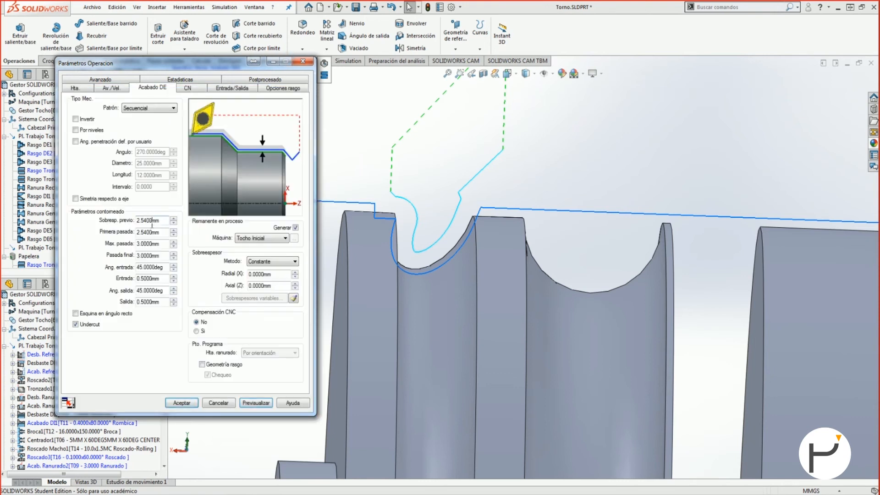
{"action": "key", "text": "Tab"}
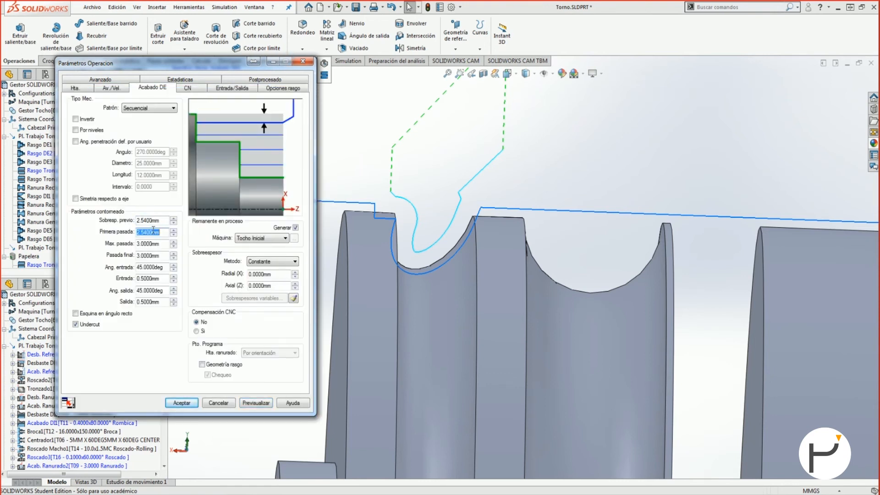
{"action": "type", "text": "0.5"}
{"action": "key", "text": "Tab"}
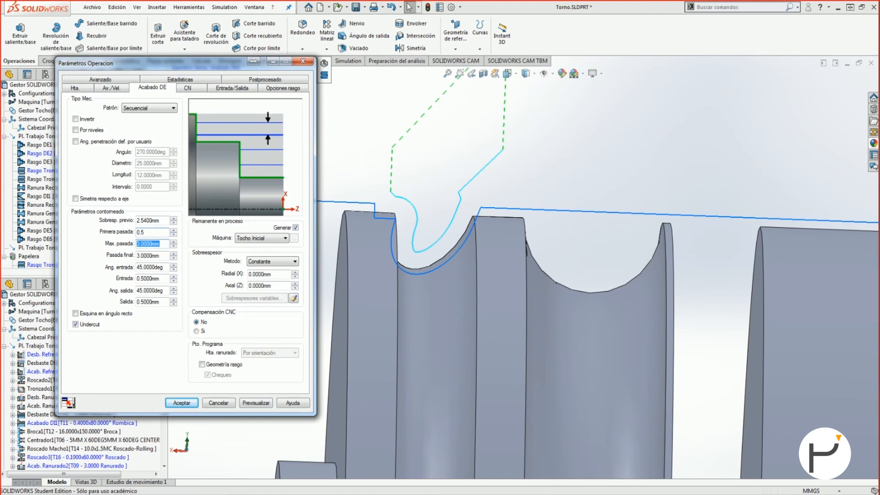
{"action": "type", "text": "0.1"}
{"action": "key", "text": "Tab"}
{"action": "type", "text": "0.1"}
{"action": "key", "text": "Tab"}
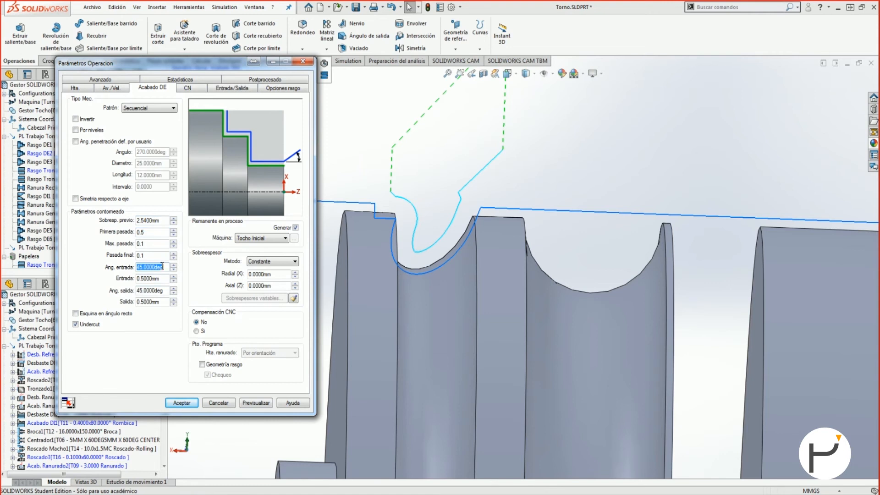
Set the finishing entry angle to 90° and the exit angle to -45°, and preview the toolpath on the groove
{"action": "type", "text": "90"}
{"action": "key", "text": "Tab"}
{"action": "left_click", "coordinate": [164, 290]}
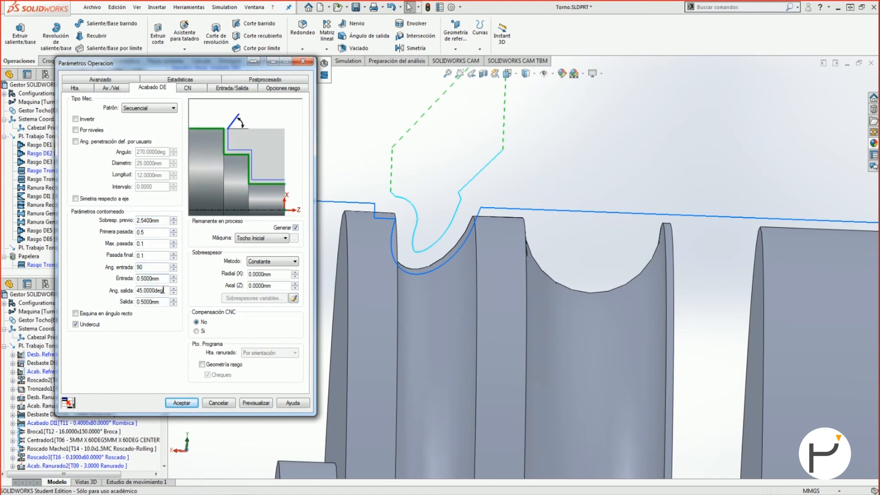
{"action": "double_click", "coordinate": [156, 290]}
{"action": "type", "text": "-45"}
{"action": "left_click", "coordinate": [256, 403]}
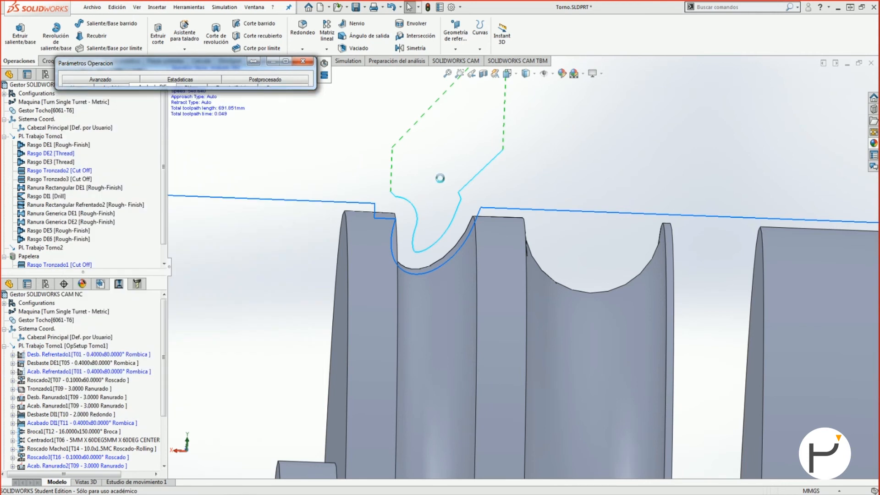
{"action": "scroll", "coordinate": [407, 187], "scroll_direction": "down", "scroll_amount": 5}
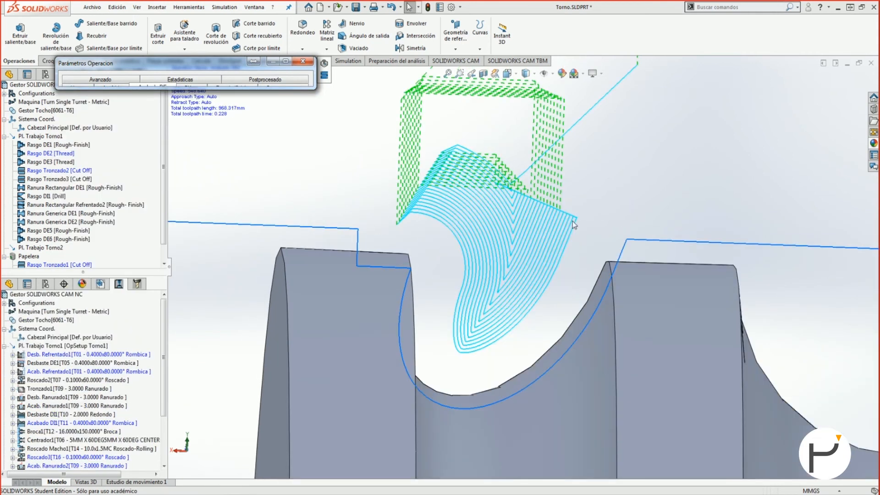
Simulate the Acabado DE2 toolpath and compare the machined groove with the target part
{"action": "left_click", "coordinate": [303, 61]}
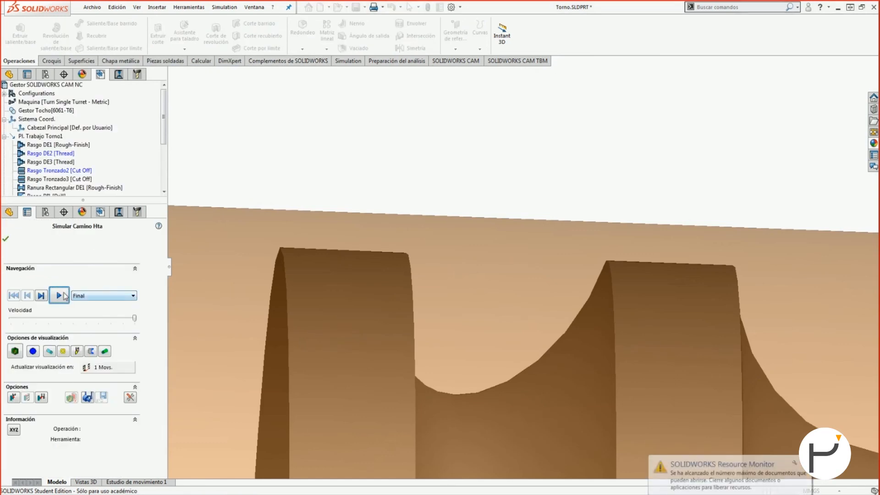
{"action": "left_click", "coordinate": [60, 295]}
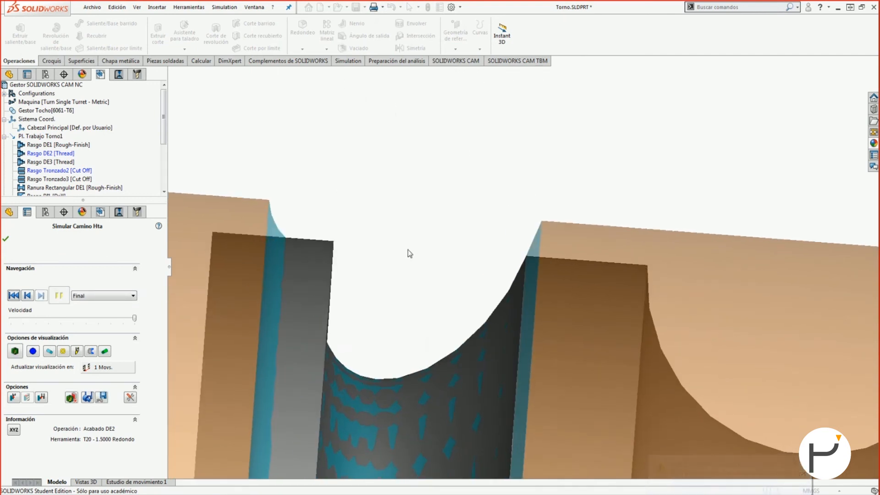
{"action": "left_click", "coordinate": [14, 351]}
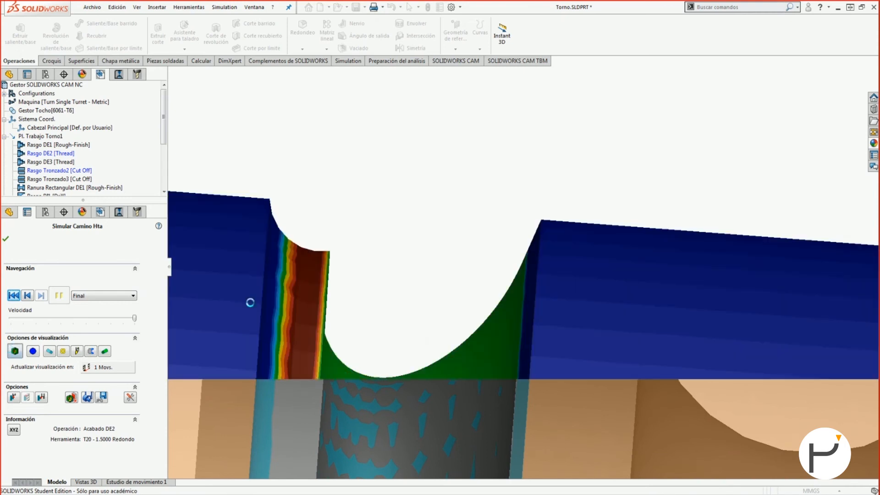
{"action": "mouse_move", "coordinate": [318, 267]}
{"action": "middle_mouse_down"}
{"action": "mouse_move", "coordinate": [328, 273]}
{"action": "mouse_move", "coordinate": [332, 266]}
{"action": "middle_mouse_up"}
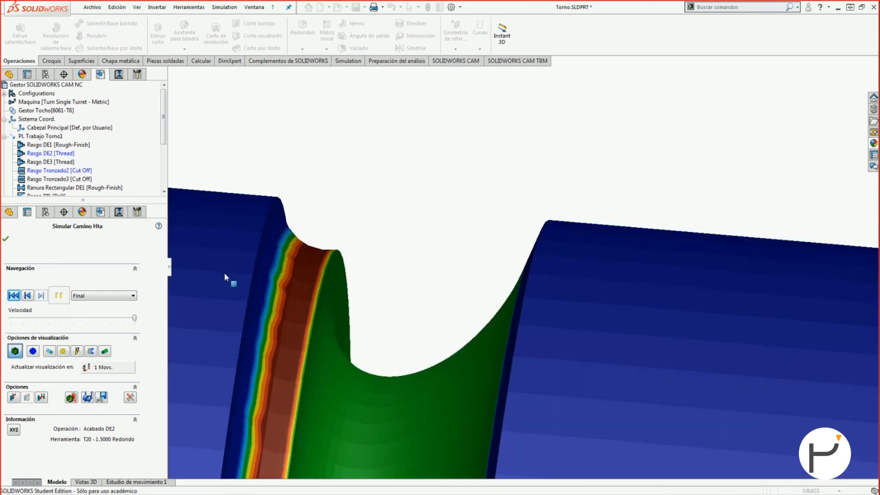
{"action": "left_click", "coordinate": [6, 240]}
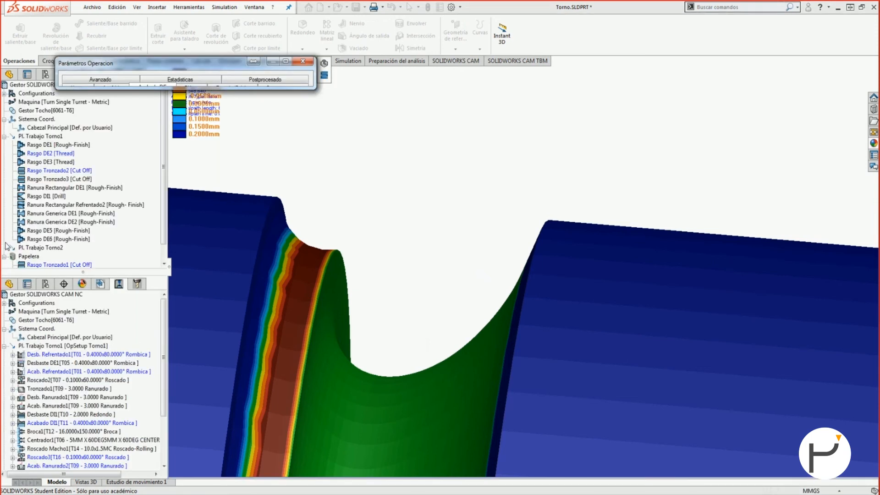
Set the finishing exit angle to 135° and preview the toolpath again
{"action": "left_click", "coordinate": [287, 62]}
{"action": "middle_click_drag", "start_coordinate": [420, 251], "coordinate": [350, 228]}
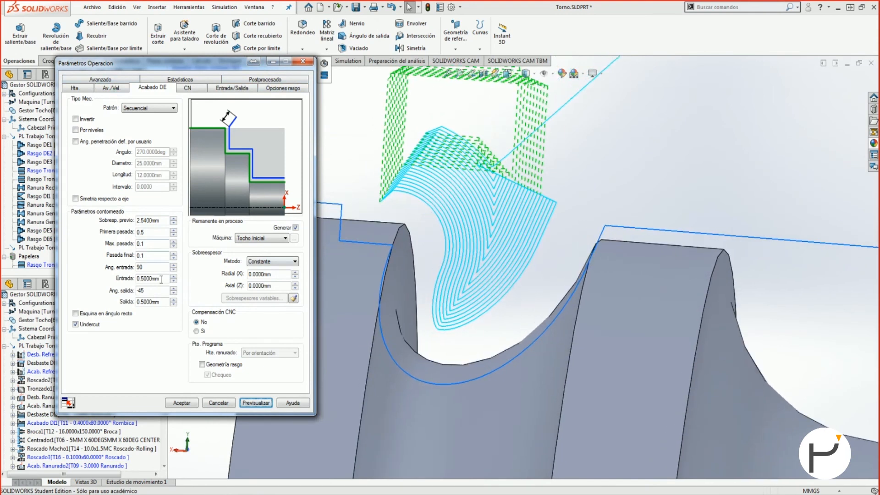
{"action": "left_click", "coordinate": [154, 289]}
{"action": "left_click_drag", "start_coordinate": [153, 289], "coordinate": [113, 291]}
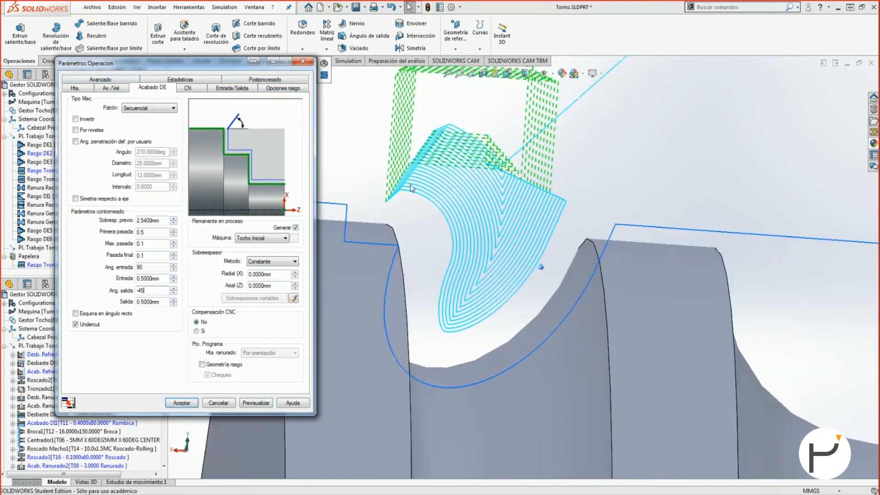
{"action": "type", "text": "45"}
{"action": "left_click", "coordinate": [156, 278]}
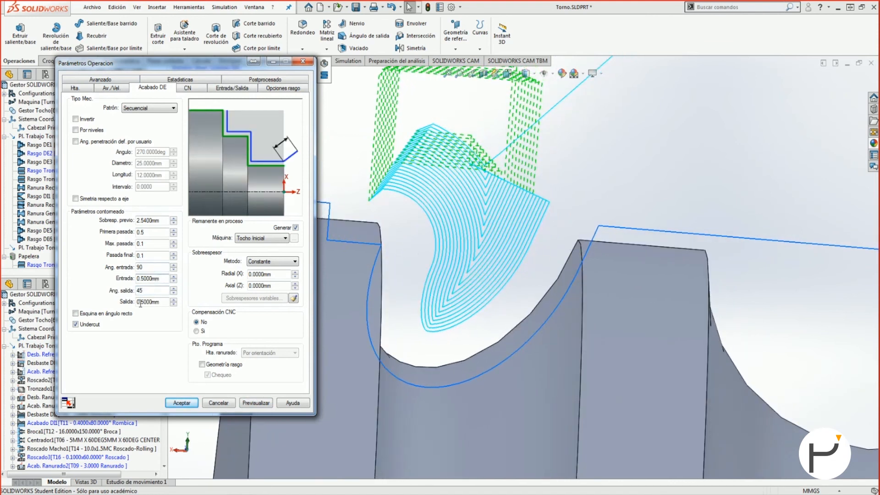
{"action": "double_click", "coordinate": [149, 291]}
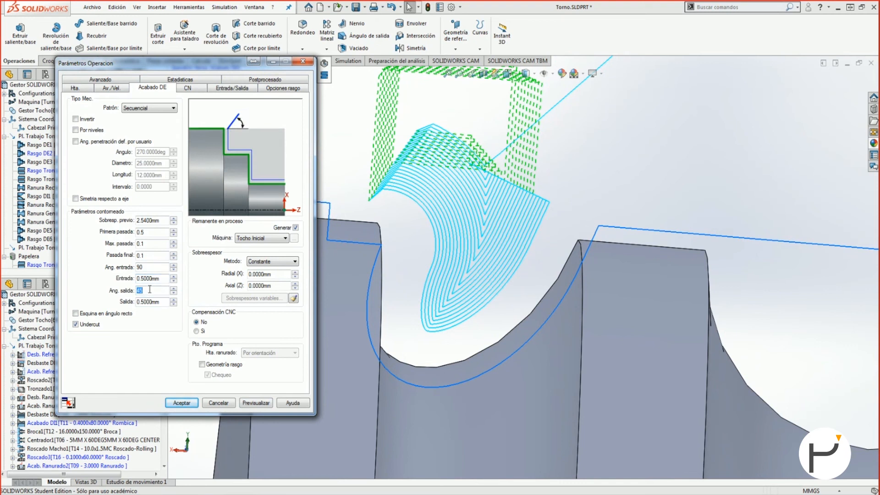
{"action": "type", "text": "135"}
{"action": "left_click", "coordinate": [255, 402]}
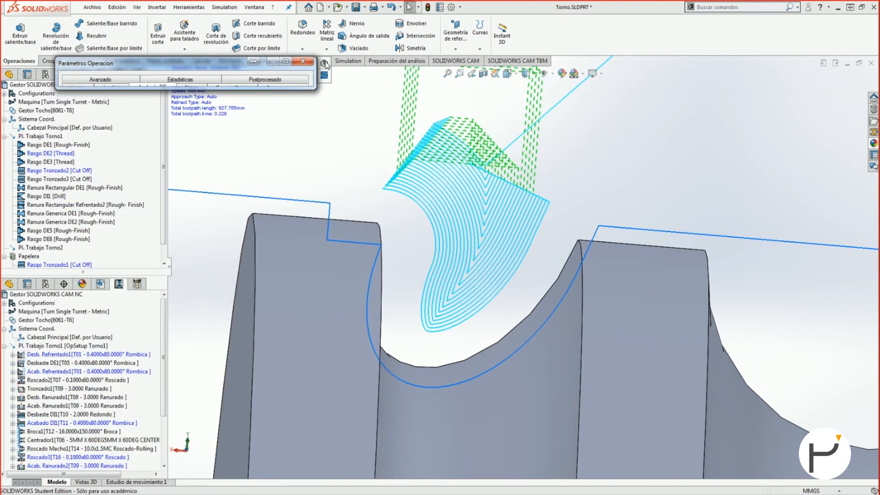
Simulate the finishing passes with the 135° exit angle and inspect the toolpath and groove on the whole part
{"action": "key", "text": "Return"}
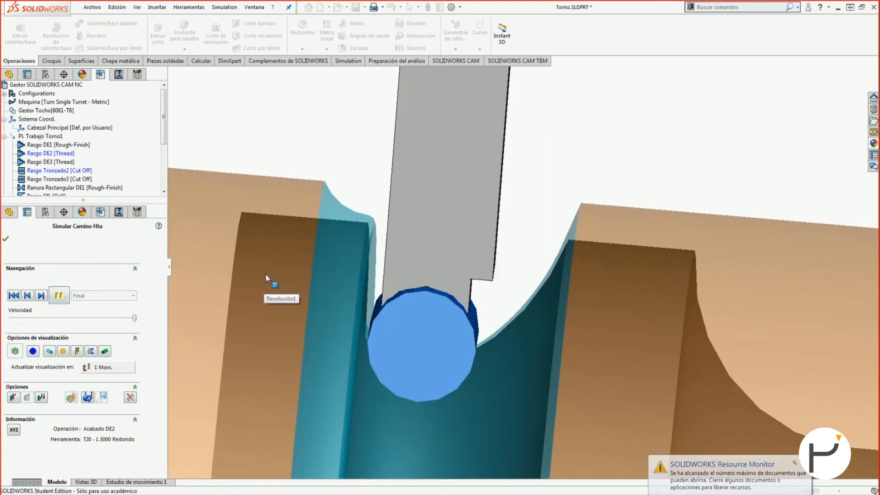
{"action": "middle_click_drag", "start_coordinate": [408, 245], "coordinate": [398, 229]}
{"action": "left_click", "coordinate": [6, 238]}
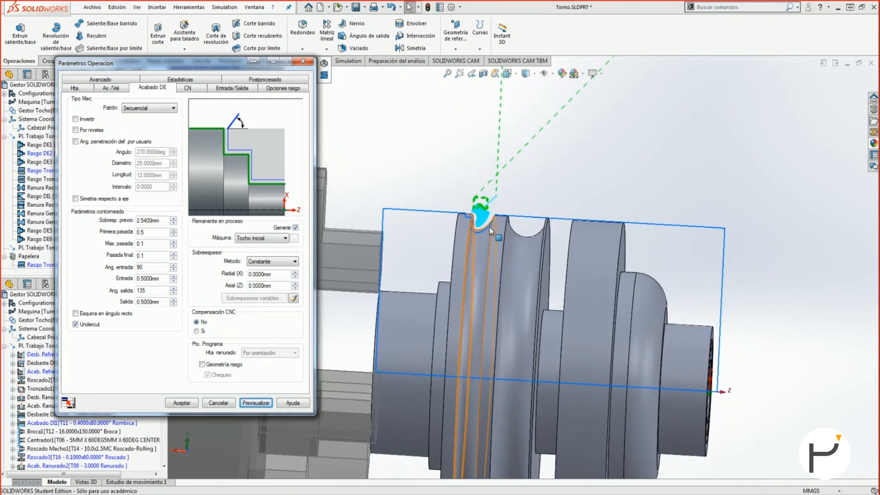
{"action": "middle_click_drag", "start_coordinate": [817, 332], "coordinate": [740, 340]}
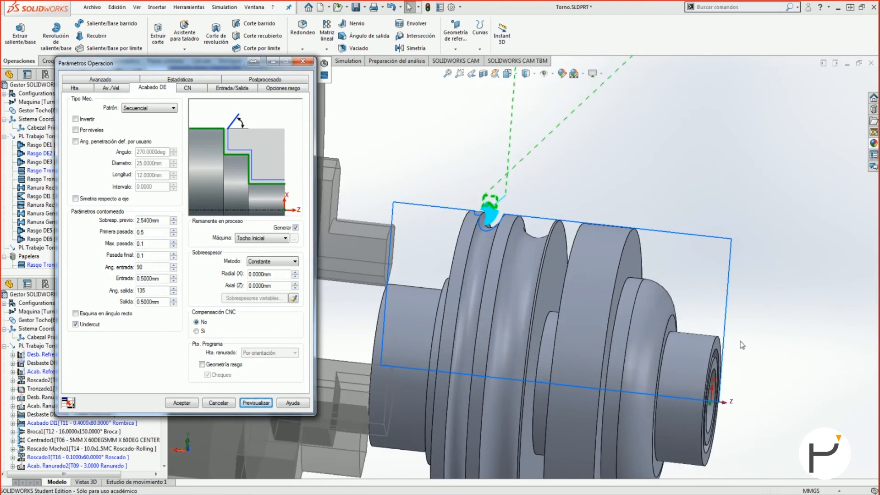
{"action": "middle_click_drag", "start_coordinate": [548, 331], "coordinate": [553, 332]}
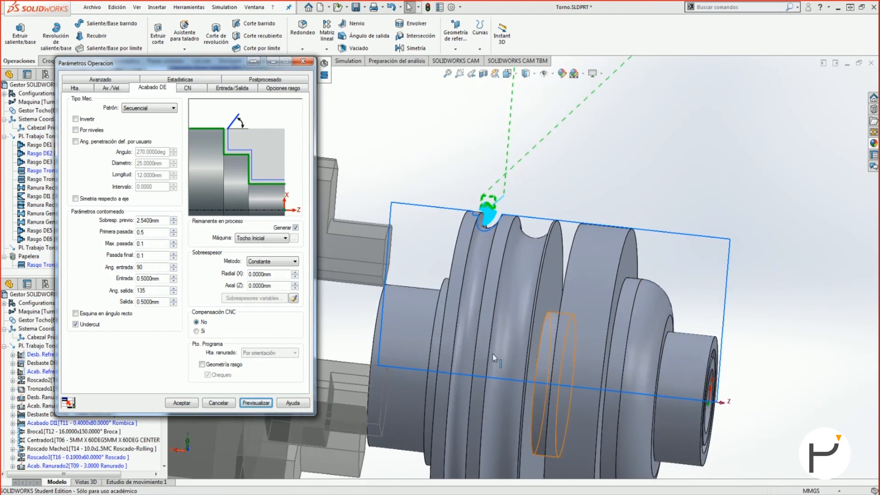
{"action": "middle_click_drag", "start_coordinate": [678, 393], "coordinate": [683, 392]}
{"action": "left_click", "coordinate": [710, 397]}
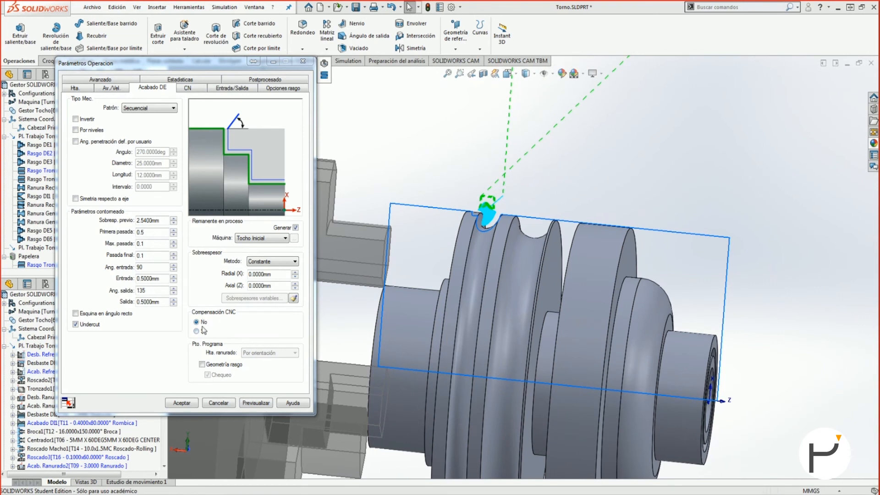
Enable CNC compensation for the Acabado DE2 operation and preview its toolpath
{"action": "left_click", "coordinate": [198, 332]}
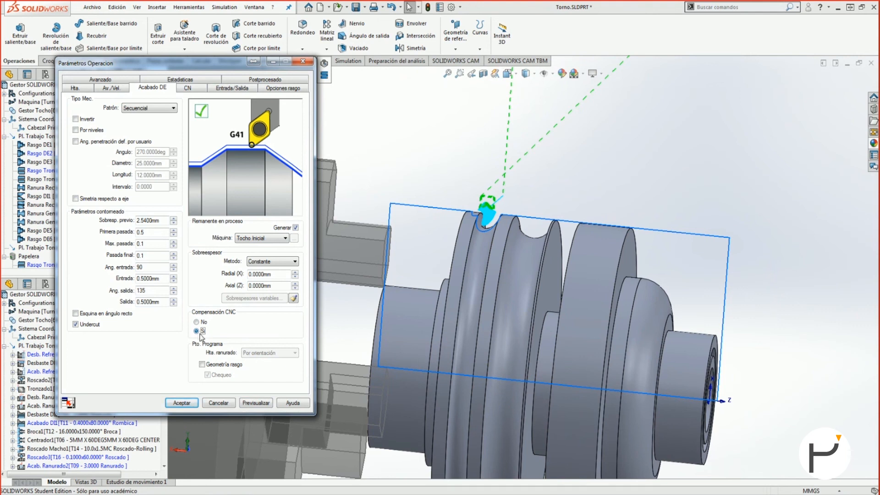
{"action": "left_click", "coordinate": [255, 402]}
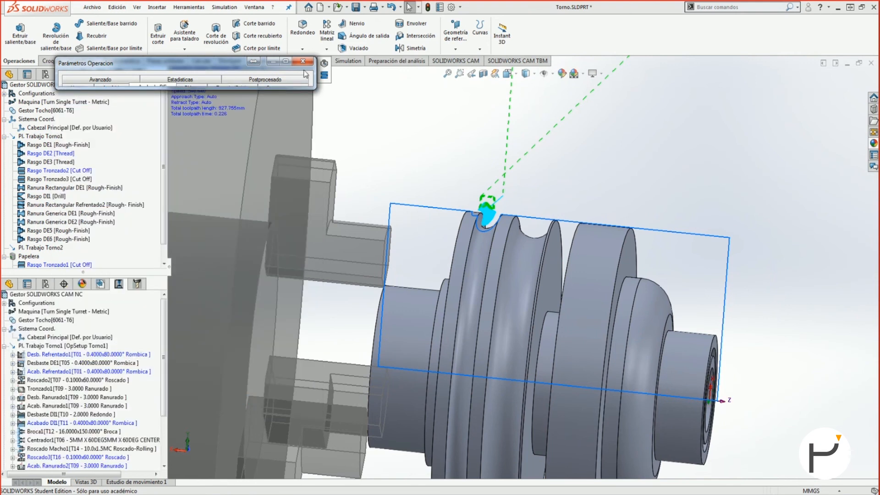
{"action": "left_click", "coordinate": [285, 62]}
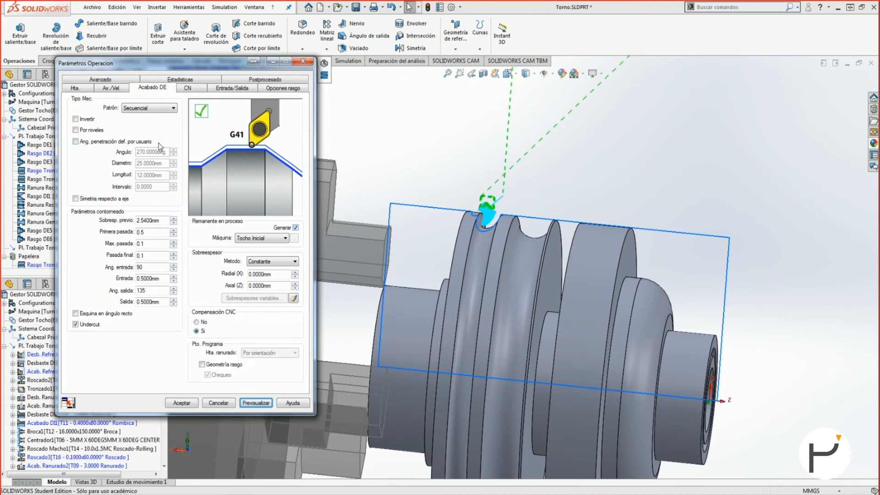
Set the first, maximum and final finishing passes to 5 mm each and preview the toolpath
{"action": "left_click", "coordinate": [153, 232]}
{"action": "type", "text": "13"}
{"action": "type", "text": "5"}
{"action": "key", "text": "Tab"}
{"action": "type", "text": "5"}
{"action": "key", "text": "Tab"}
{"action": "type", "text": "5"}
{"action": "key", "text": "Tab"}
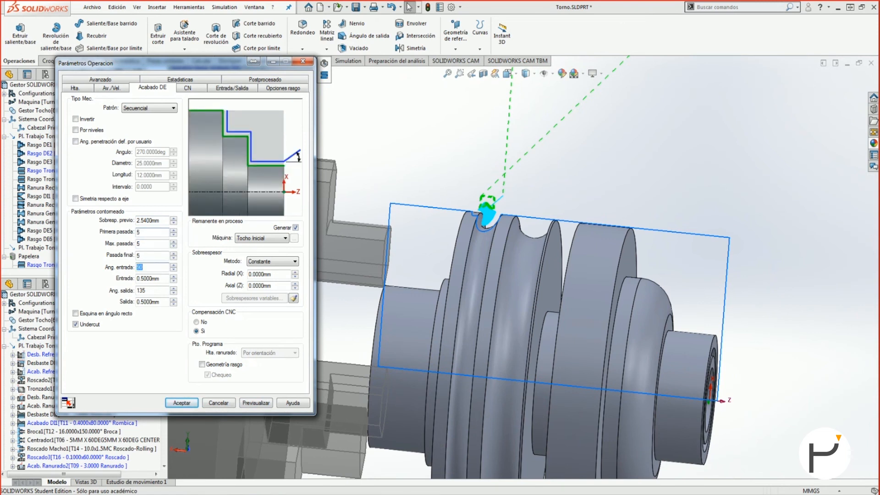
{"action": "left_click", "coordinate": [265, 403]}
{"action": "scroll", "coordinate": [508, 252], "scroll_direction": "down", "scroll_amount": 4}
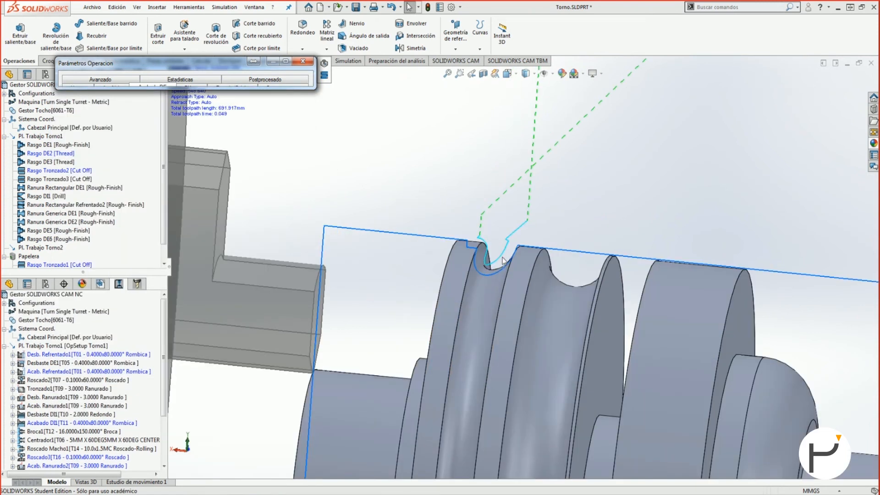
Check the round insert definition of the operation's tool and return to the Acabado DE parameters
{"action": "left_click", "coordinate": [286, 63]}
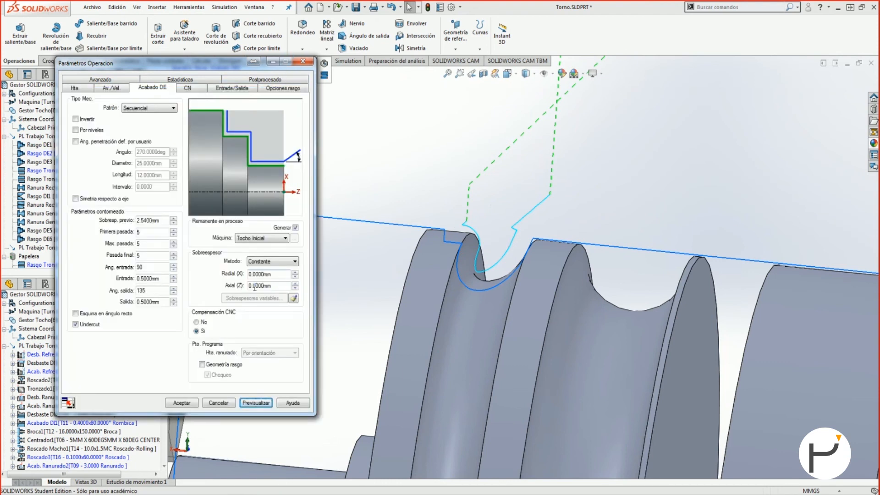
{"action": "left_click", "coordinate": [76, 88]}
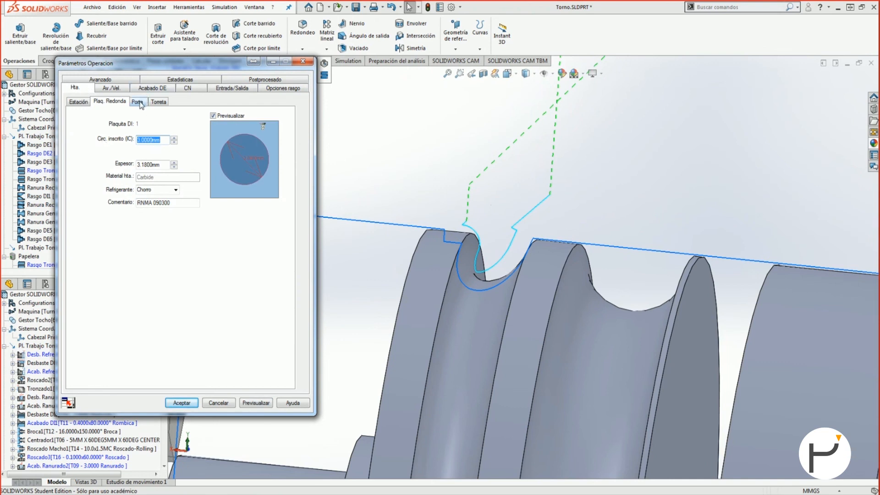
{"action": "left_click", "coordinate": [168, 88]}
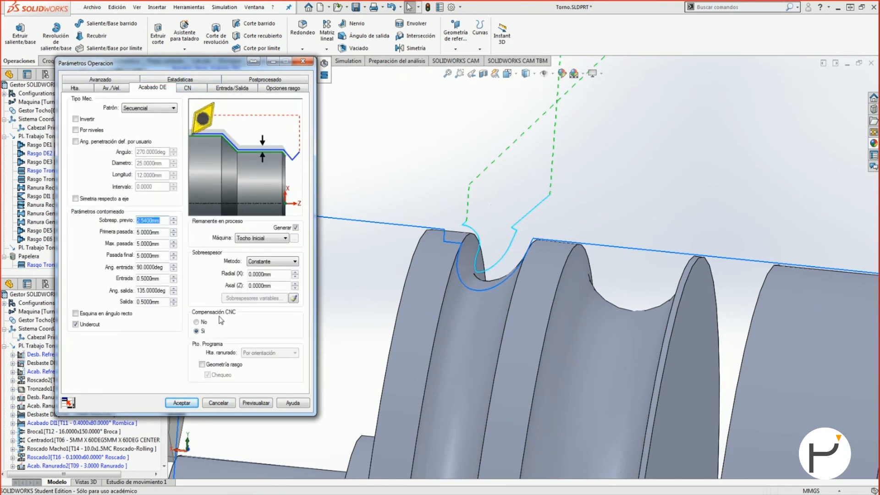
Try the Geometría rasgo option for the program point of the finishing operation
{"action": "left_click", "coordinate": [234, 365]}
{"action": "left_click", "coordinate": [234, 369]}
{"action": "left_click", "coordinate": [234, 365]}
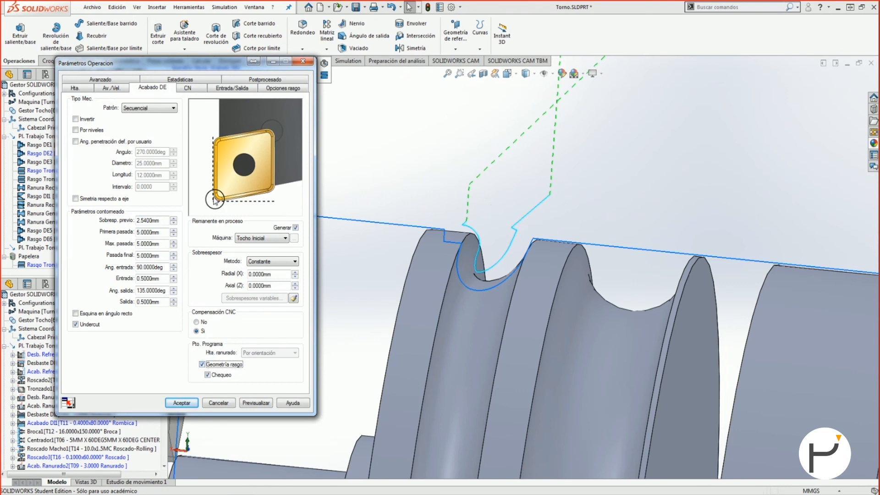
{"action": "left_click", "coordinate": [226, 365]}
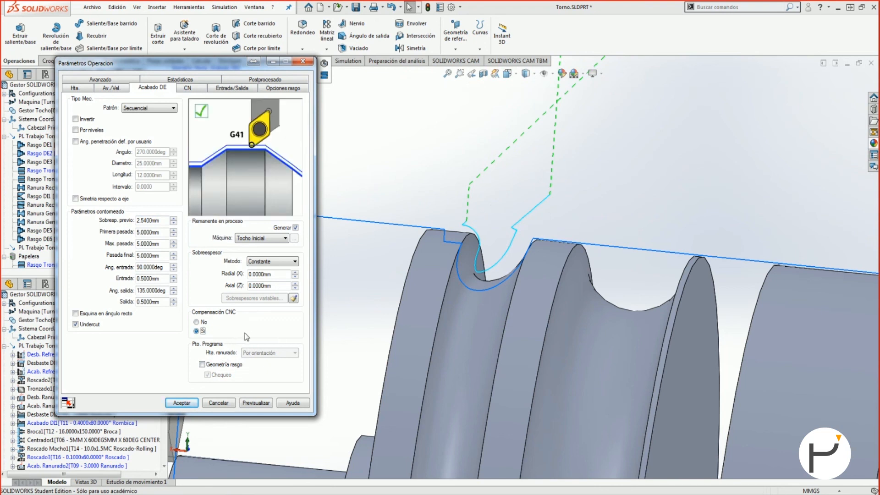
Accept the Acabado DE2 parameters and view the regenerated toolpath on the whole part
{"action": "left_click", "coordinate": [181, 402]}
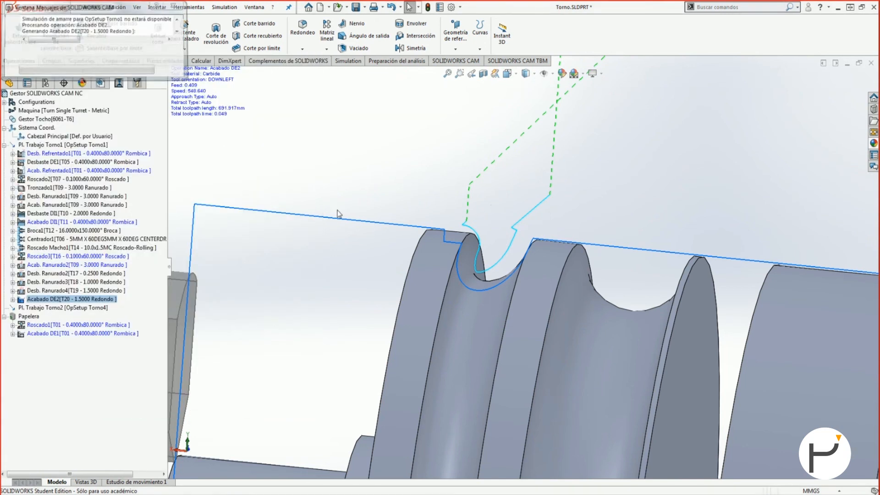
{"action": "scroll", "coordinate": [529, 231], "scroll_direction": "up", "scroll_amount": 3}
{"action": "middle_click_drag", "start_coordinate": [608, 253], "coordinate": [689, 354]}
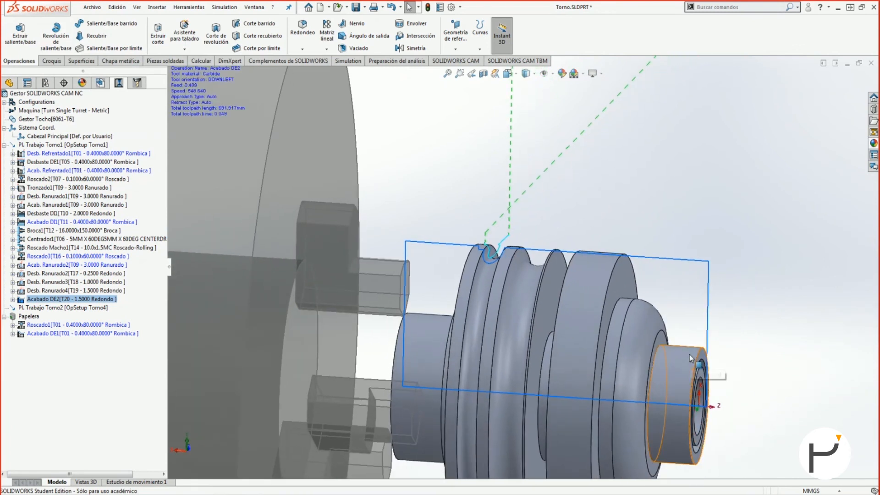
{"action": "scroll", "coordinate": [690, 356], "scroll_direction": "down", "scroll_amount": 3}
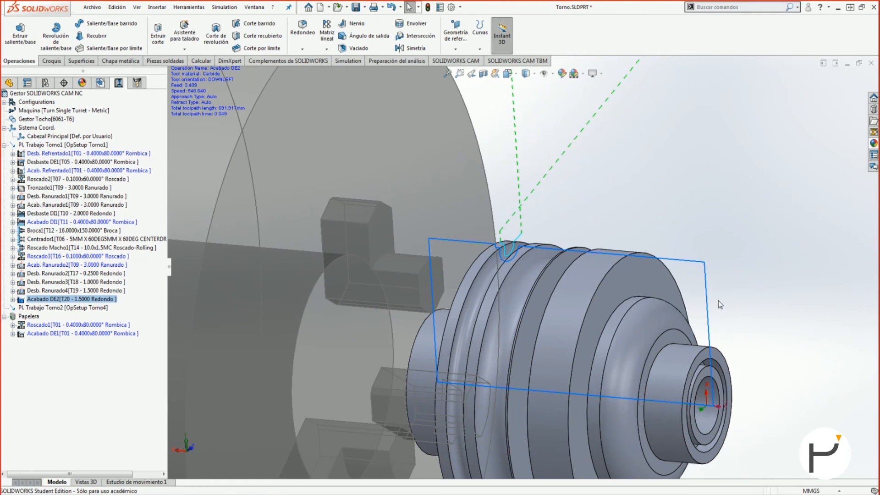
{"action": "middle_click_drag", "start_coordinate": [691, 354], "coordinate": [694, 380]}
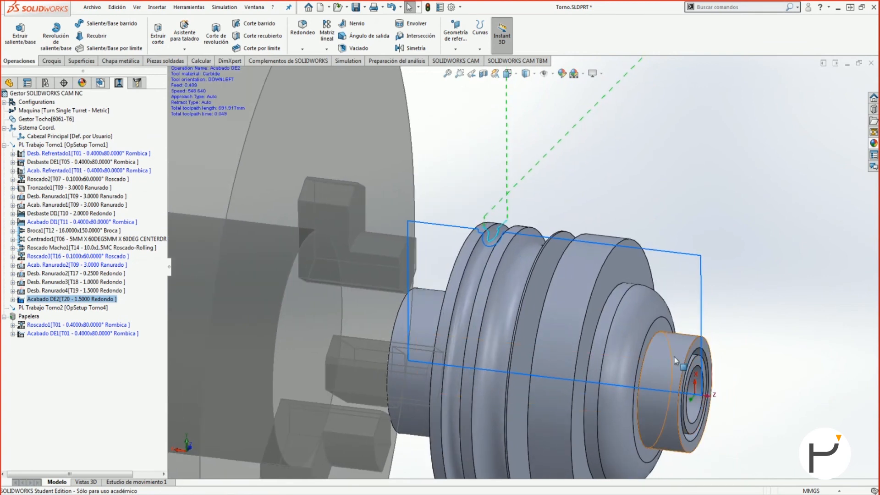
{"action": "middle_click_drag", "start_coordinate": [663, 333], "coordinate": [655, 333]}
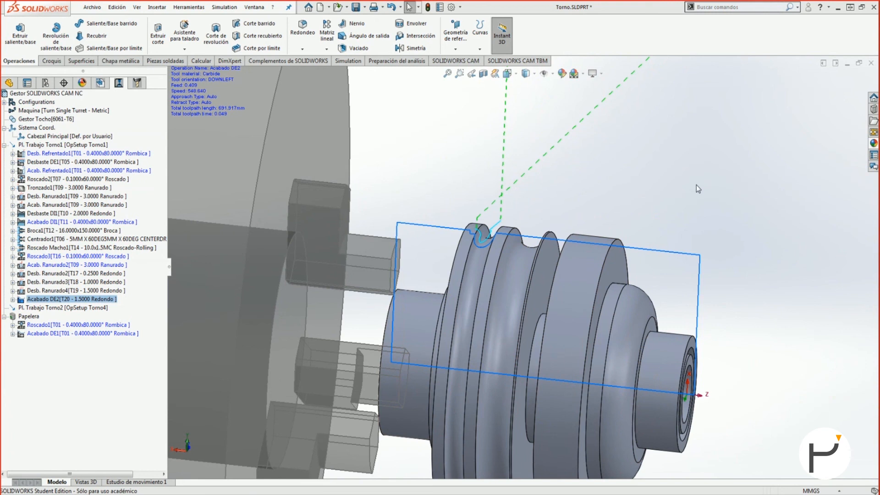
{"action": "middle_click_drag", "start_coordinate": [665, 179], "coordinate": [492, 221]}
{"action": "left_click", "coordinate": [529, 191]}
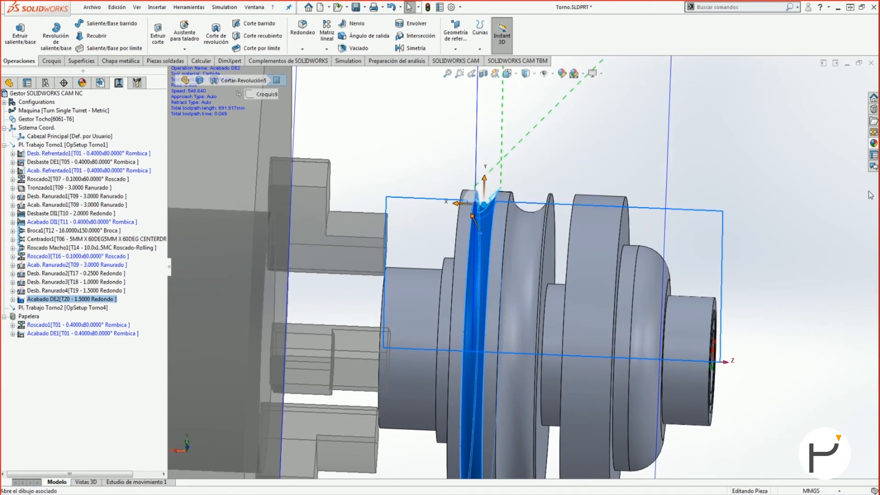
{"action": "scroll", "coordinate": [519, 169], "scroll_direction": "up", "scroll_amount": 5}
{"action": "middle_click_drag", "start_coordinate": [519, 168], "coordinate": [532, 196]}
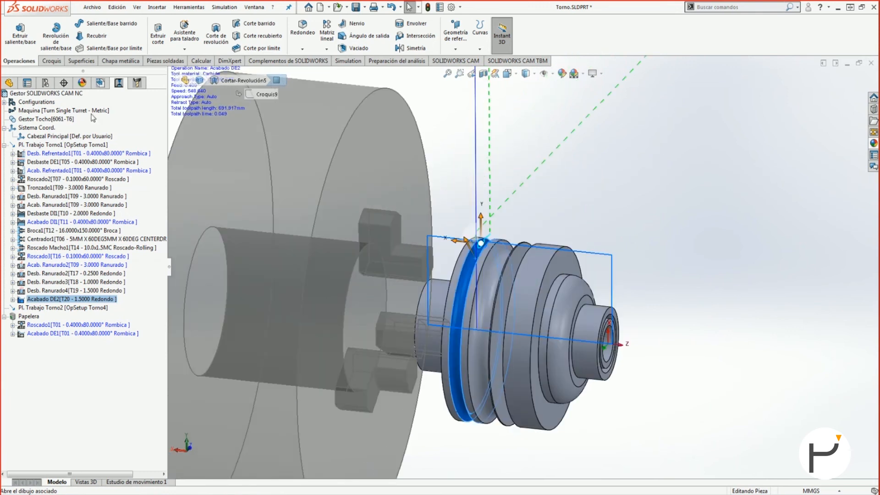
Insert a Rasgo Tronzado turn feature with the Cut Off strategy in Pl. Trabajo Torno1, using the flange-side wall of the deep groove
{"action": "left_click", "coordinate": [101, 82]}
{"action": "right_click", "coordinate": [24, 145]}
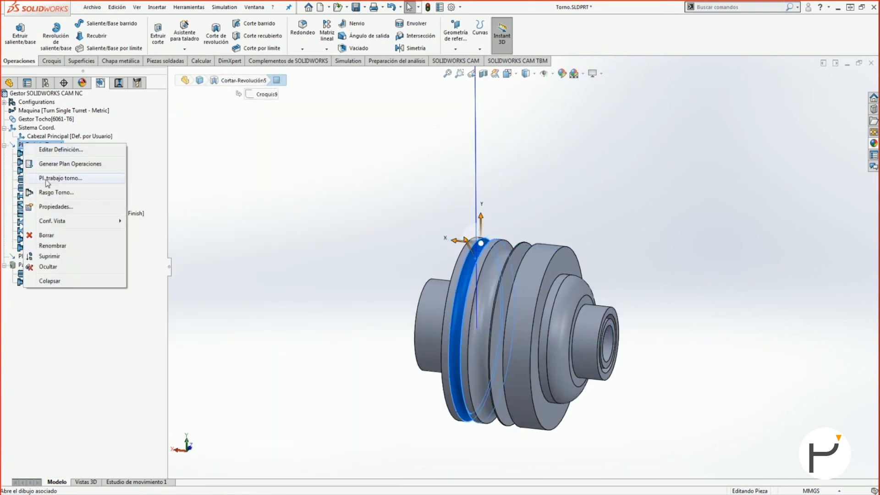
{"action": "left_click", "coordinate": [55, 193]}
{"action": "left_click", "coordinate": [84, 157]}
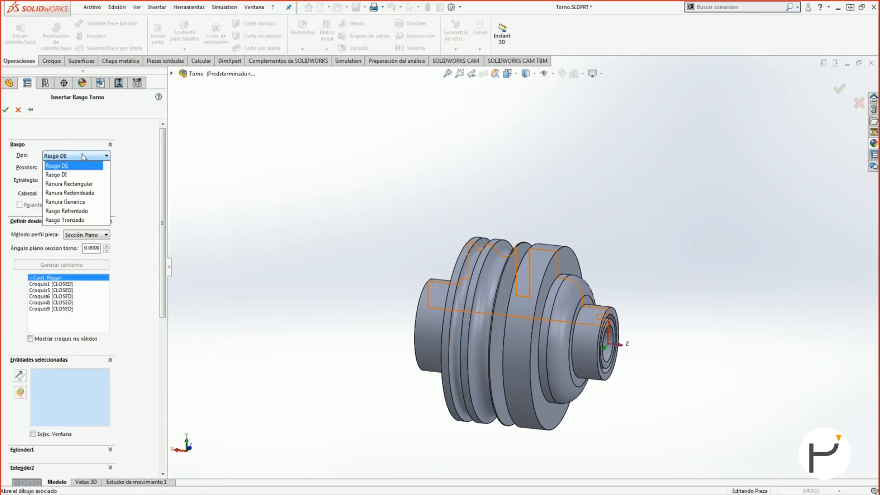
{"action": "left_click", "coordinate": [93, 220]}
{"action": "middle_click_drag", "start_coordinate": [476, 266], "coordinate": [522, 268]}
{"action": "left_click", "coordinate": [530, 263]}
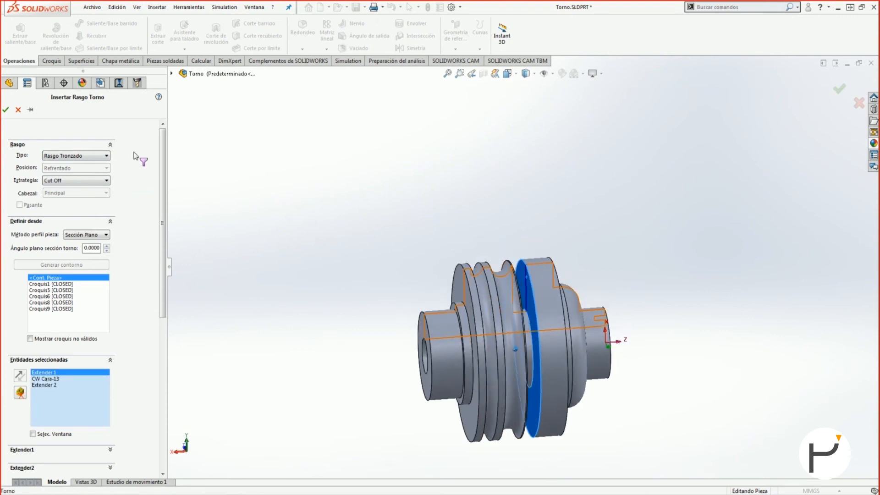
{"action": "left_click", "coordinate": [6, 109]}
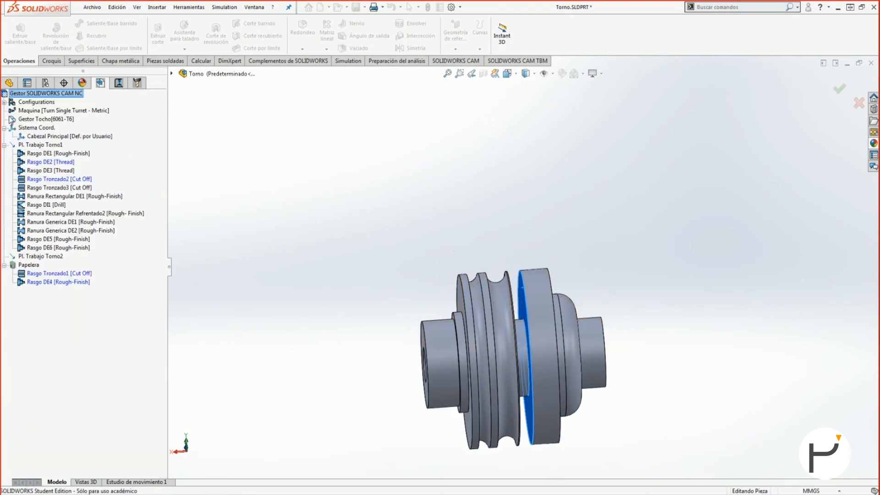
Check the definition of the newly added cut-off feature and return to the feature tree
{"action": "left_click", "coordinate": [59, 179]}
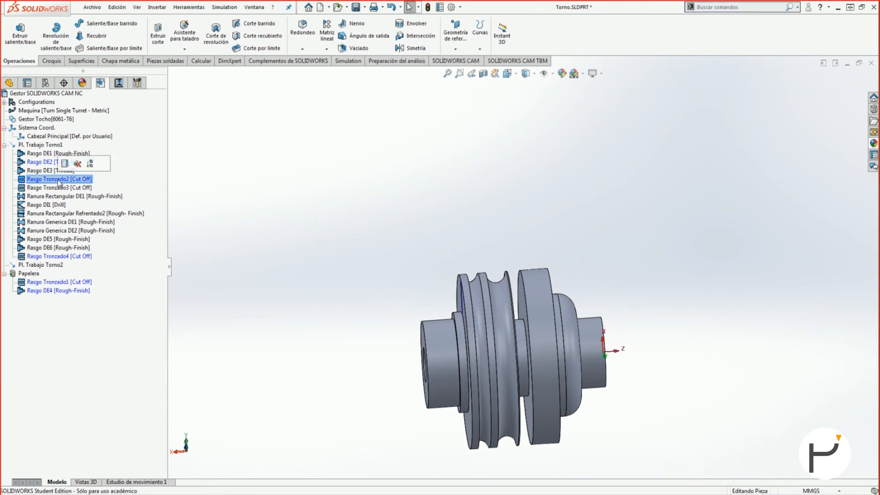
{"action": "left_click", "coordinate": [60, 256]}
{"action": "double_click", "coordinate": [60, 256]}
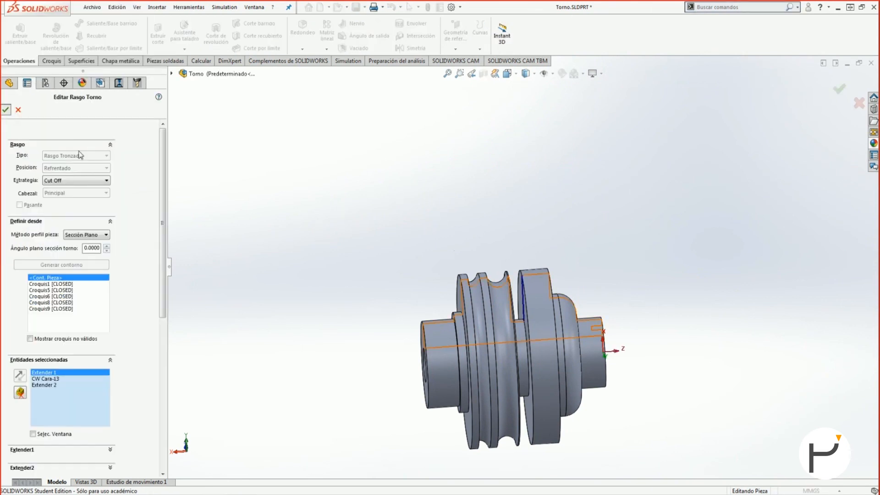
{"action": "left_click", "coordinate": [6, 109]}
Try to add an Acab. Ranurado operation to the new cut-off feature with tool T09 - 3.0000 Ranurado
{"action": "right_click", "coordinate": [45, 256]}
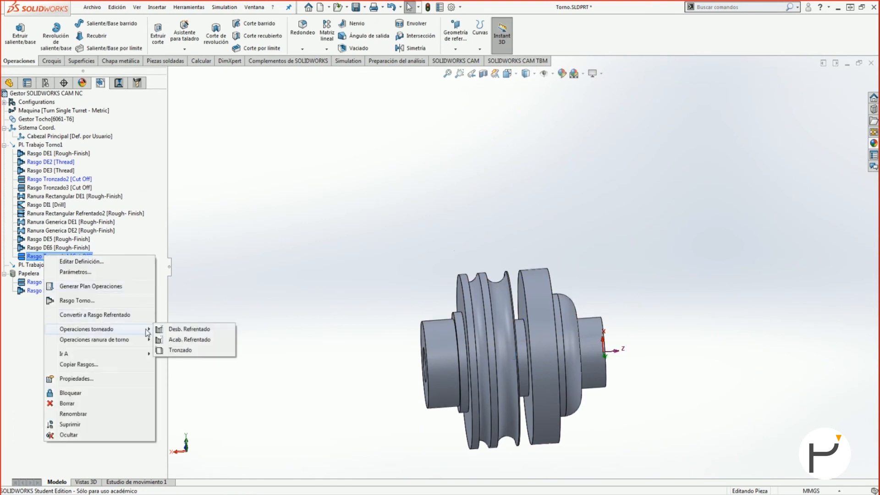
{"action": "mouse_move", "coordinate": [126, 340]}
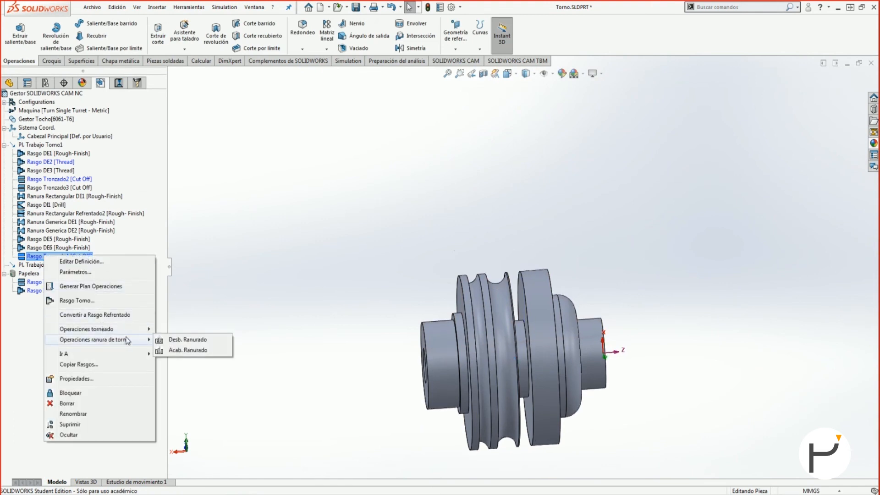
{"action": "mouse_move", "coordinate": [146, 330]}
{"action": "left_click", "coordinate": [194, 351]}
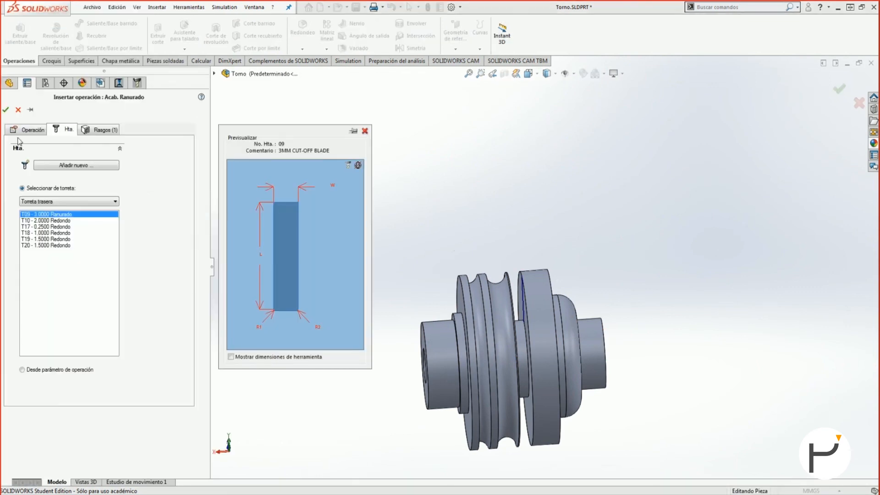
{"action": "left_click", "coordinate": [5, 109]}
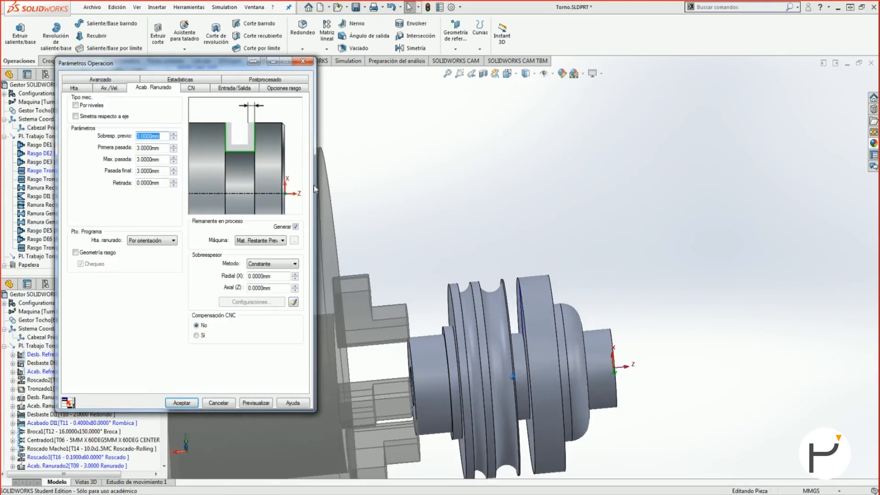
Review the advanced, statistics and feature options of the new groove finishing operation
{"action": "left_click", "coordinate": [127, 80]}
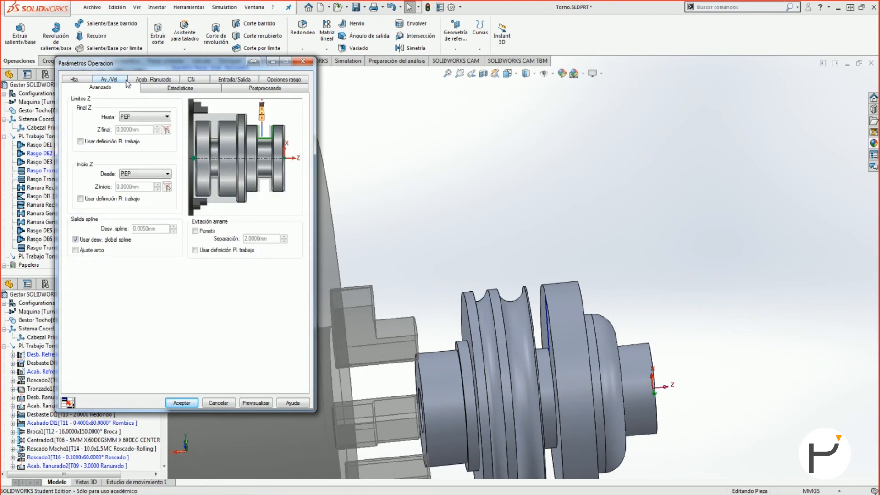
{"action": "left_click", "coordinate": [173, 89]}
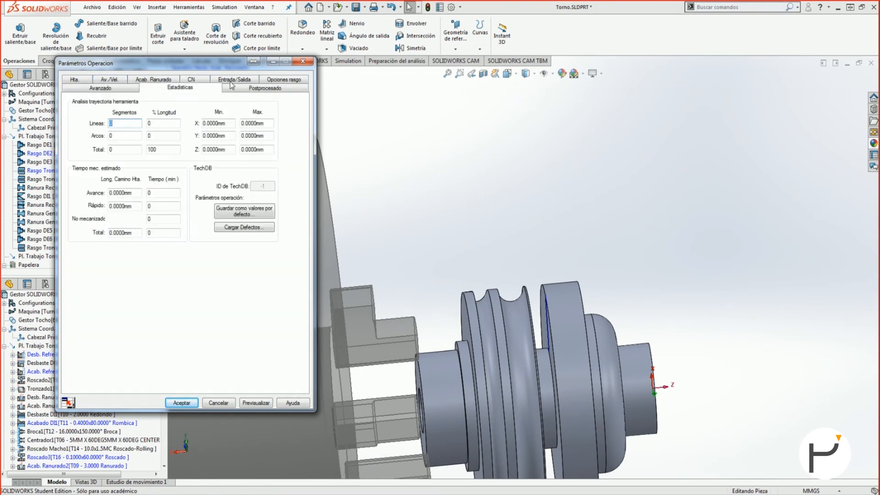
{"action": "left_click", "coordinate": [281, 80]}
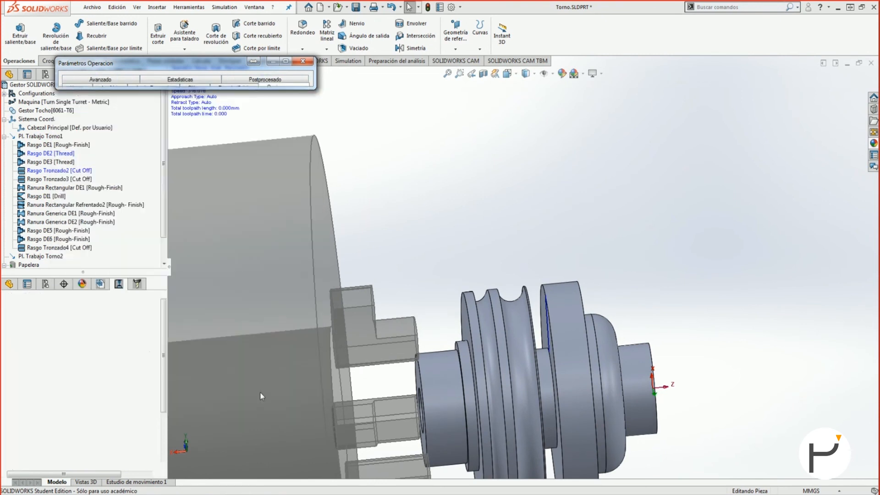
{"action": "scroll", "coordinate": [529, 257], "scroll_direction": "down", "scroll_amount": 2}
{"action": "scroll", "coordinate": [529, 257], "scroll_direction": "down", "scroll_amount": 2}
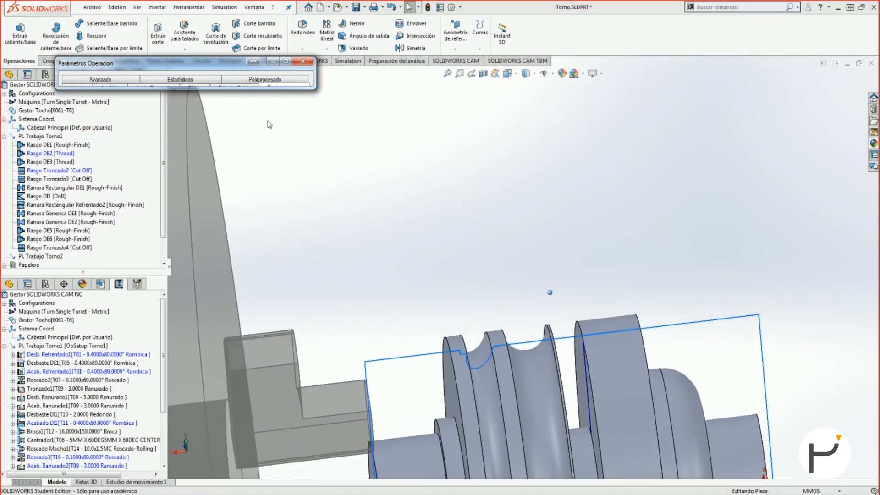
Inspect the groove tool's holder settings and its orientation against the part, and accept the operation parameters
{"action": "mouse_move", "coordinate": [249, 79]}
{"action": "left_click", "coordinate": [86, 87]}
{"action": "left_click", "coordinate": [138, 101]}
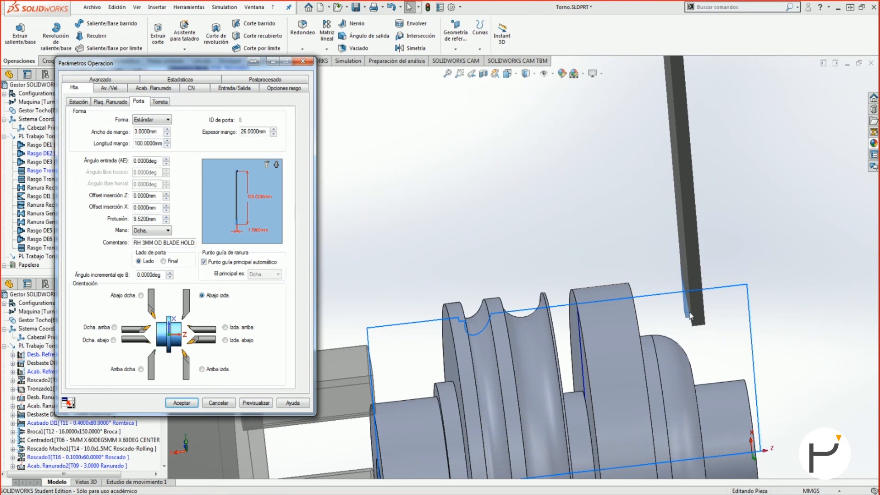
{"action": "mouse_move", "coordinate": [483, 248]}
{"action": "middle_mouse_down"}
{"action": "mouse_move", "coordinate": [555, 224]}
{"action": "mouse_move", "coordinate": [539, 219]}
{"action": "middle_mouse_up"}
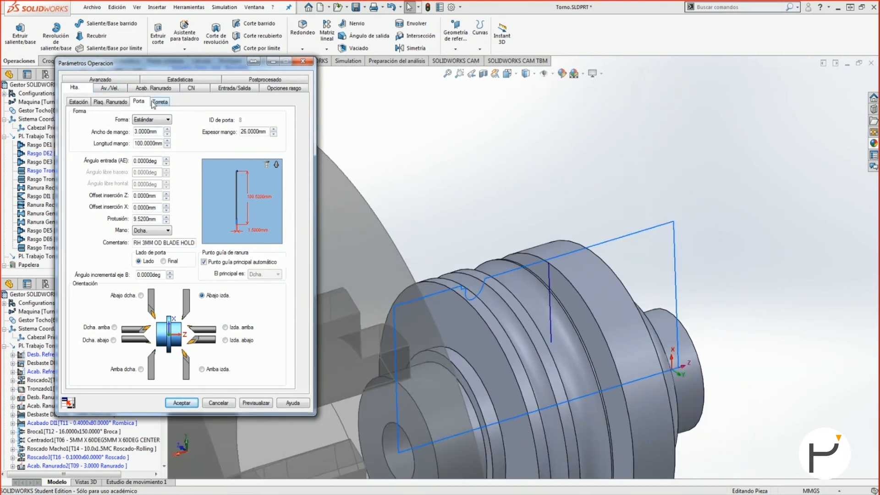
{"action": "left_click", "coordinate": [183, 403]}
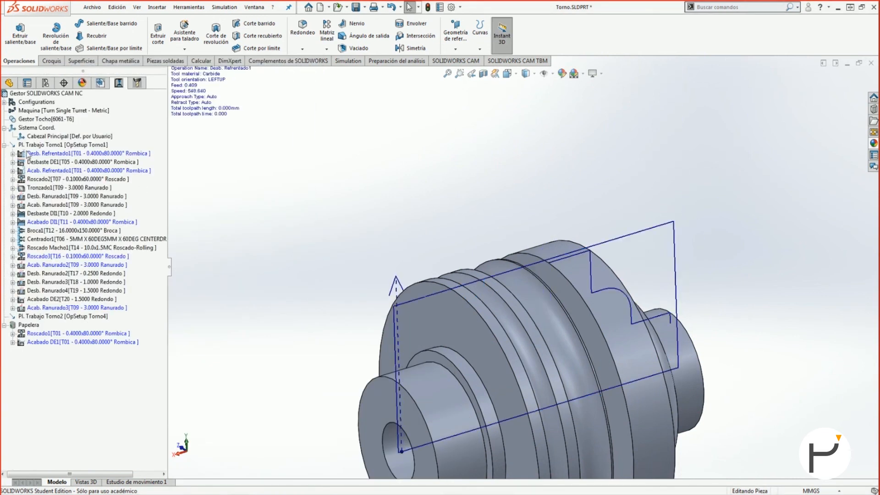
Compare the toolpaths of the existing operations and delete the Acab. Ranurado3 operation
{"action": "left_click", "coordinate": [42, 197]}
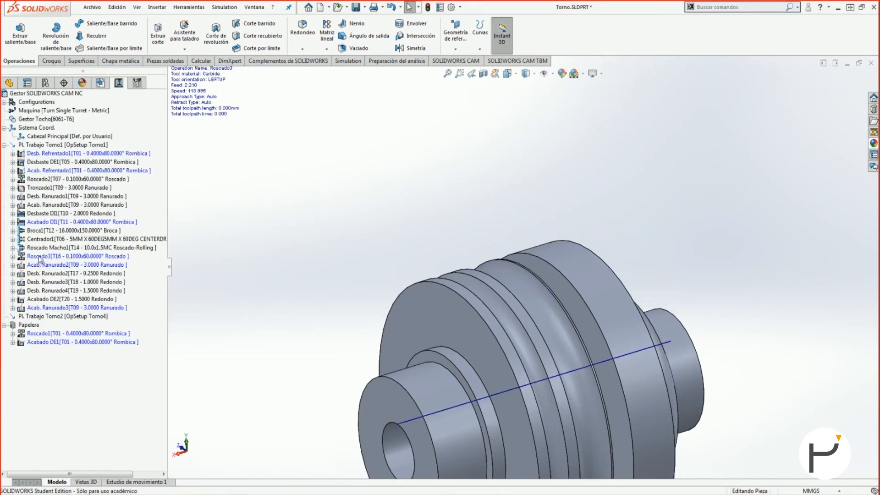
{"action": "left_click", "coordinate": [42, 205]}
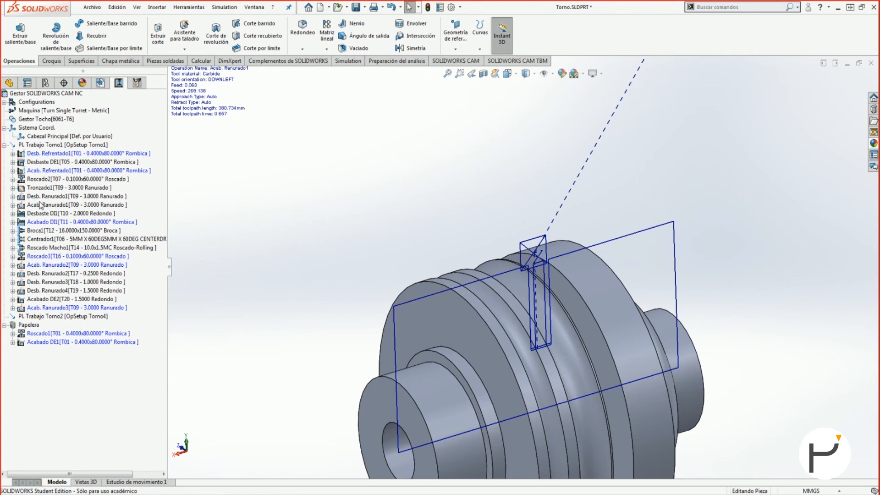
{"action": "left_click", "coordinate": [41, 298]}
{"action": "left_click", "coordinate": [45, 306]}
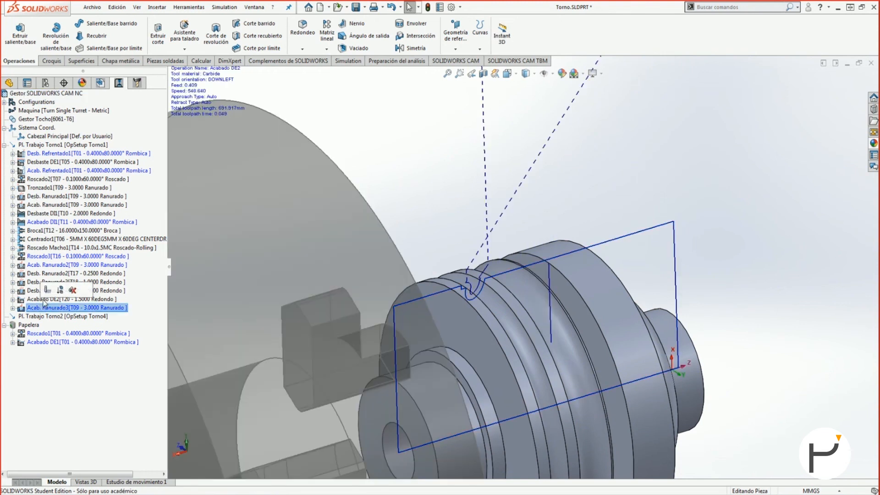
{"action": "key", "text": "Delete"}
{"action": "key", "text": "Return"}
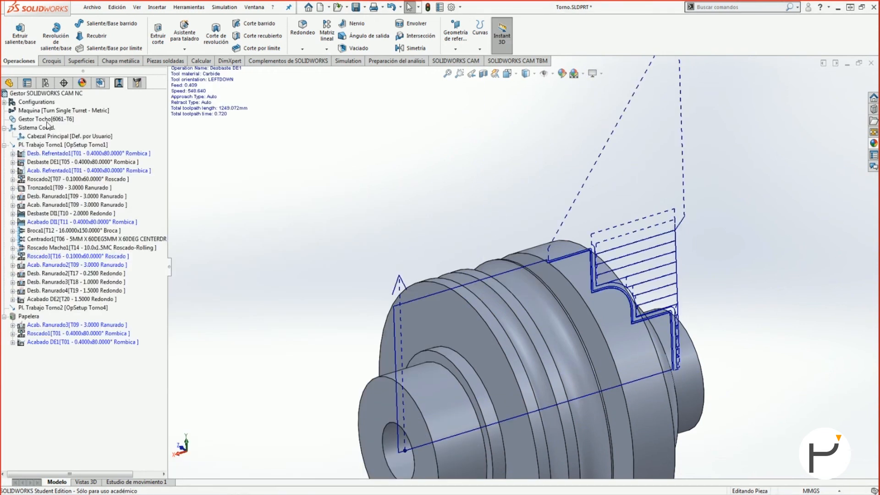
Insert a Rough & Finish Rasgo Refrentado feature in Pl. Trabajo Torno1 along the profile from the flange's front face over the rounded shoulder to the hub end
{"action": "left_click", "coordinate": [101, 83]}
{"action": "right_click", "coordinate": [36, 145]}
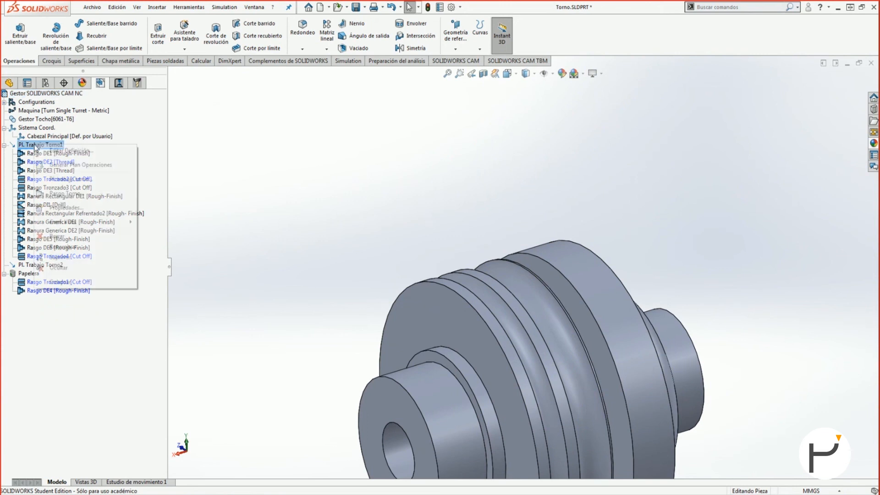
{"action": "left_click", "coordinate": [82, 178]}
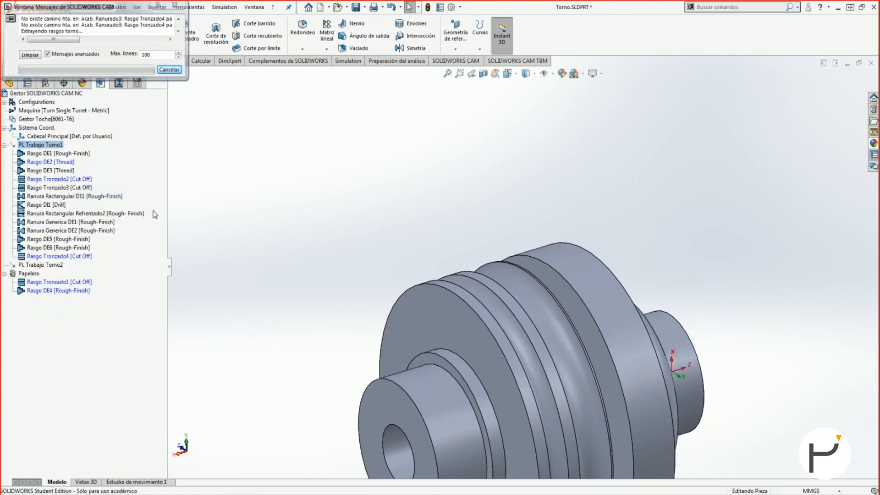
{"action": "left_click", "coordinate": [70, 157]}
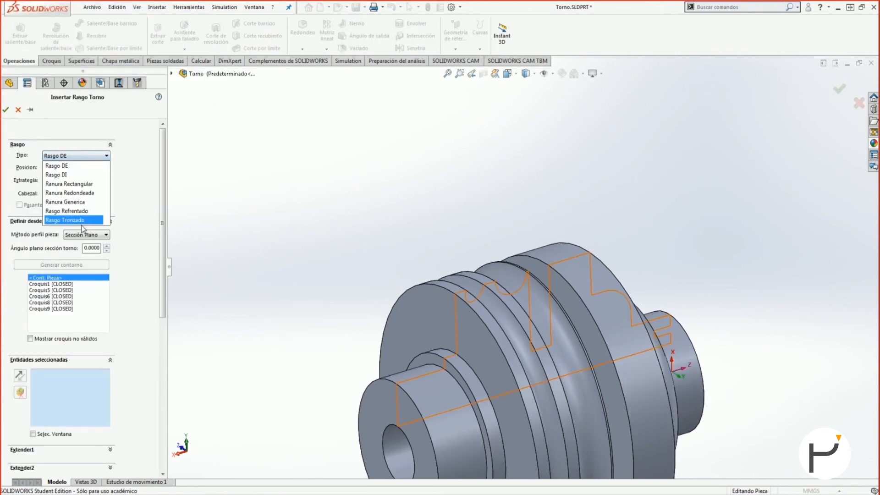
{"action": "left_click", "coordinate": [67, 211]}
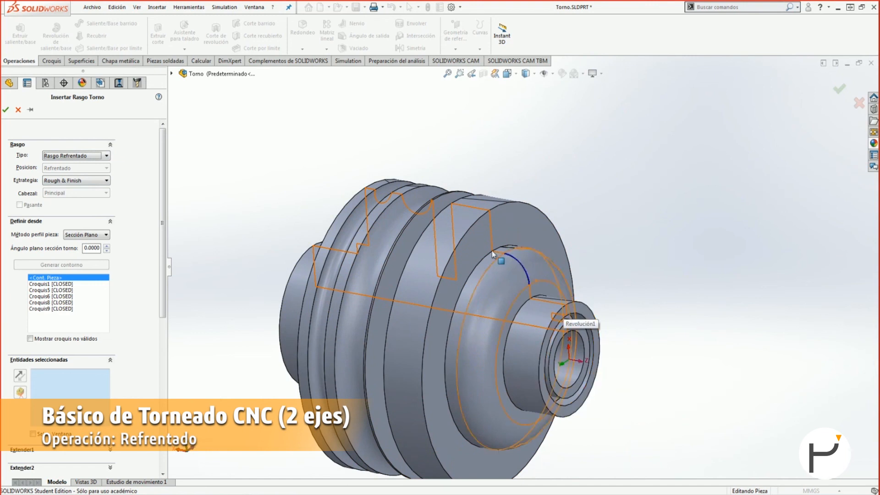
{"action": "left_click", "coordinate": [491, 236]}
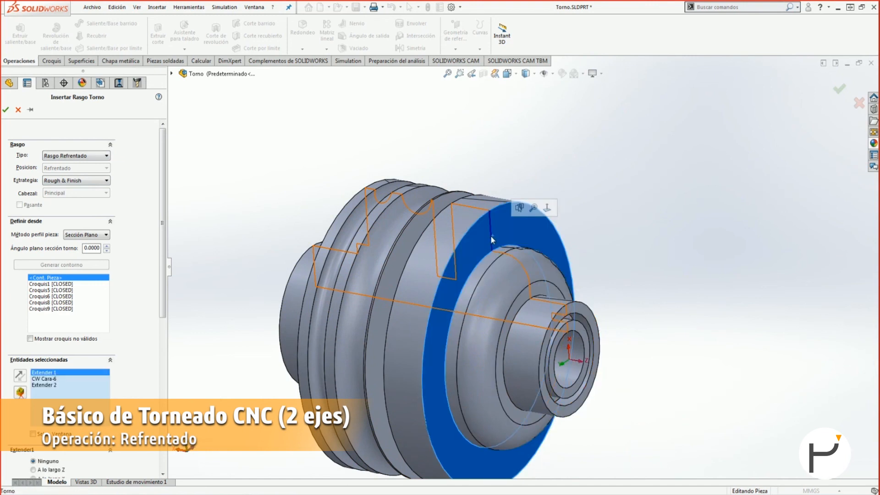
{"action": "left_click", "coordinate": [500, 258]}
{"action": "left_click", "coordinate": [538, 301]}
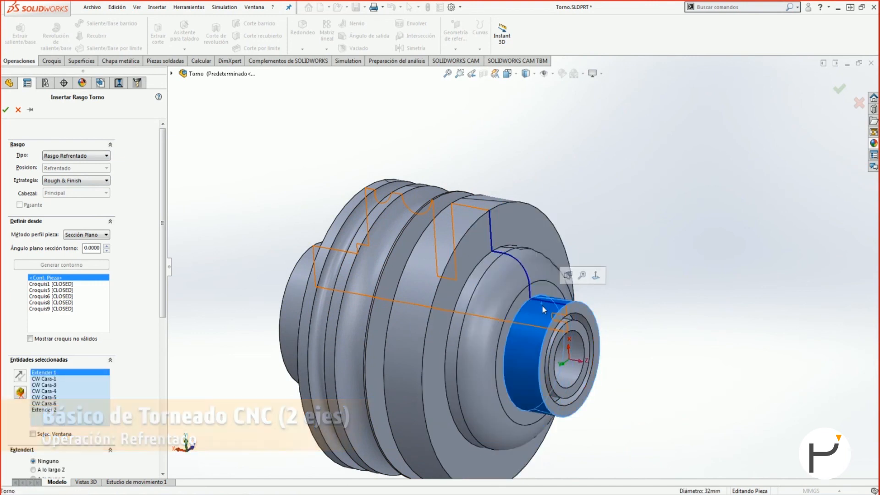
{"action": "left_click", "coordinate": [568, 316]}
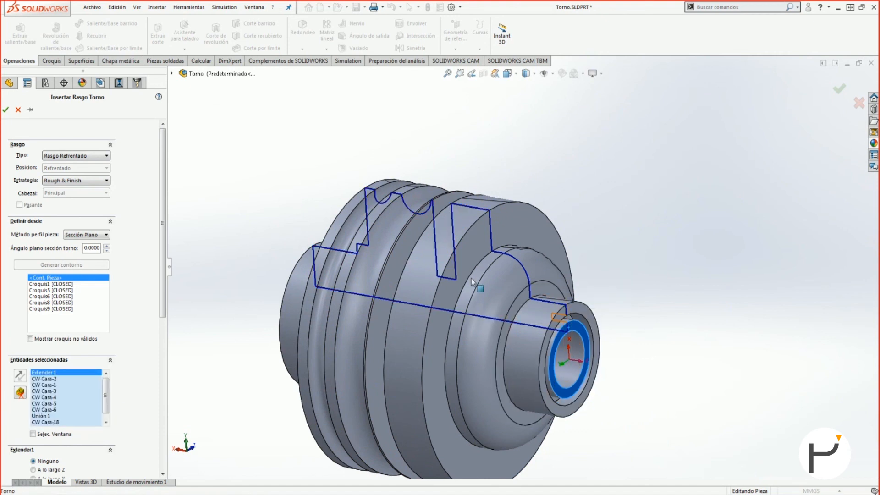
{"action": "left_click", "coordinate": [570, 326]}
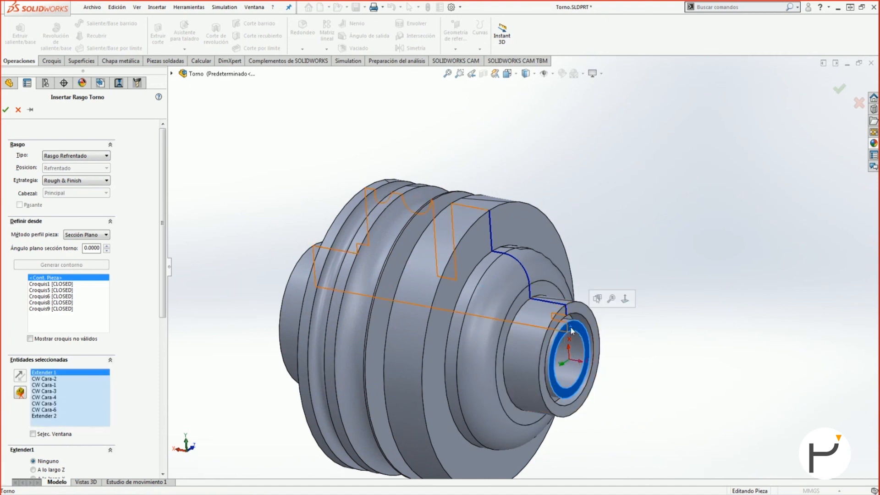
{"action": "left_click", "coordinate": [6, 110]}
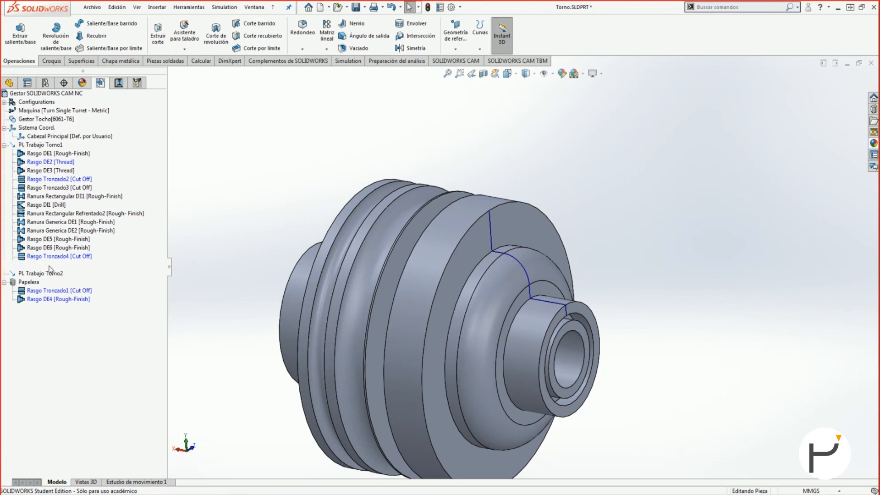
Add an Acab. Refrentado operation to Rasgo Refrentado1 with tool T01 and set its holder orientation to Izda. abajo
{"action": "right_click", "coordinate": [45, 265]}
{"action": "mouse_move", "coordinate": [118, 327]}
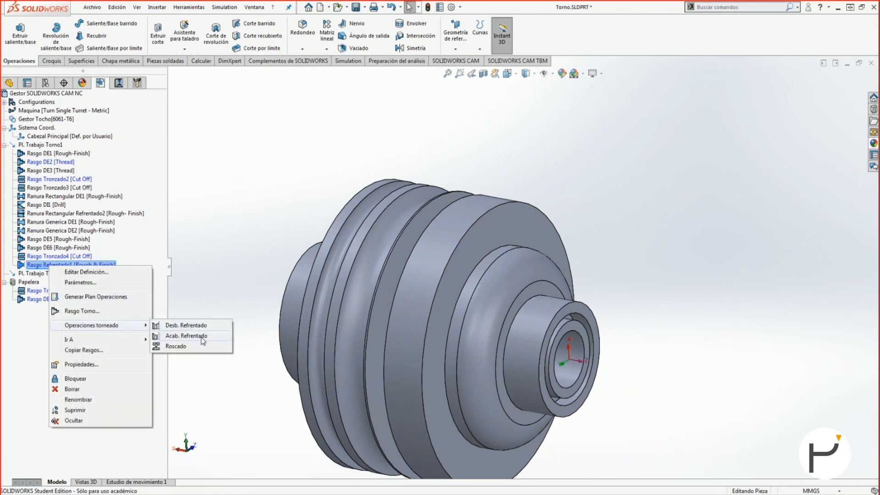
{"action": "left_click", "coordinate": [202, 336]}
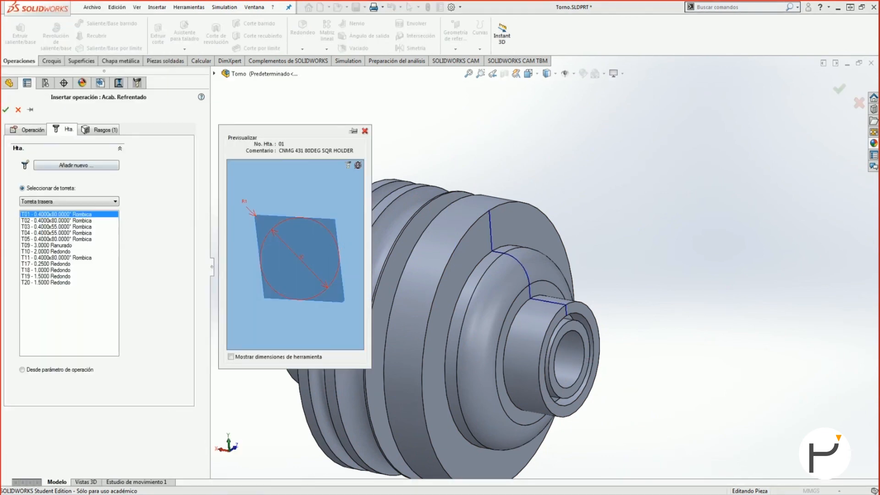
{"action": "left_click", "coordinate": [5, 110]}
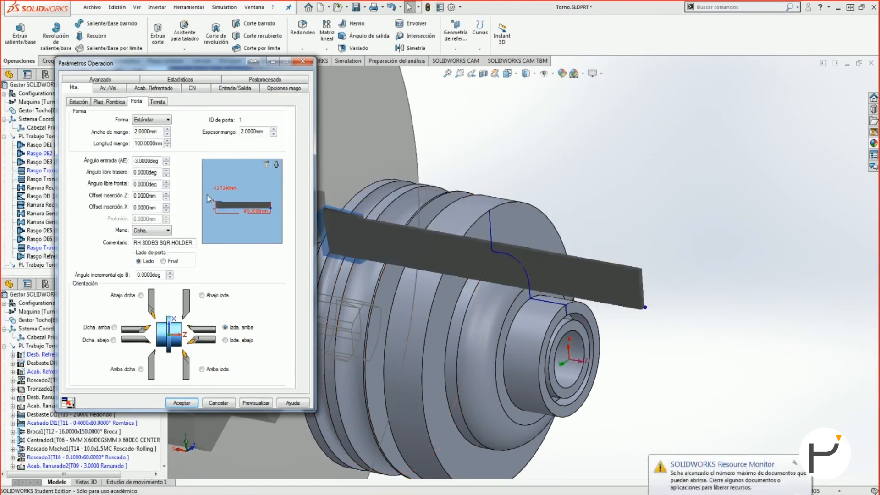
{"action": "left_click", "coordinate": [237, 340]}
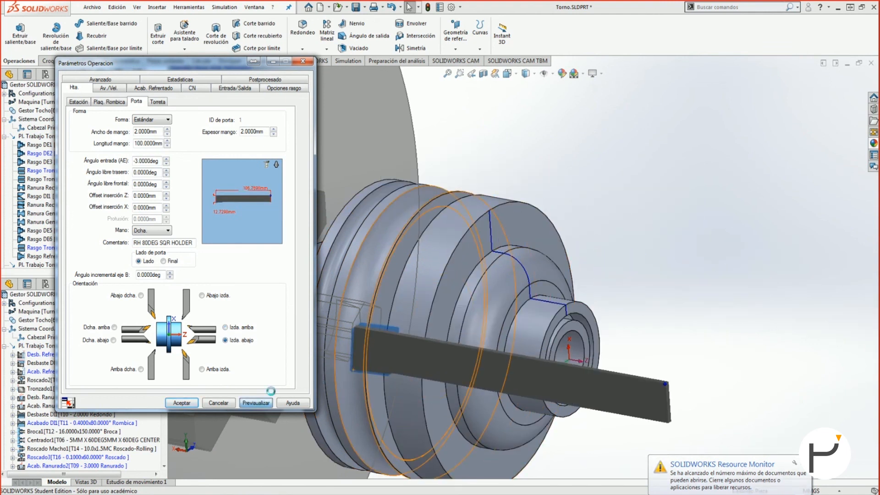
Preview the facing finish toolpath and simulate it to the end against the stock and chuck
{"action": "left_click", "coordinate": [255, 402]}
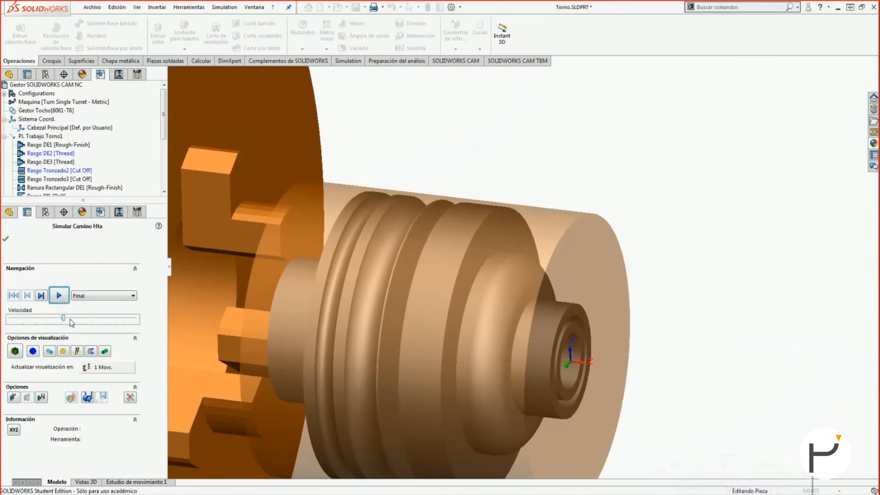
{"action": "left_click", "coordinate": [60, 296]}
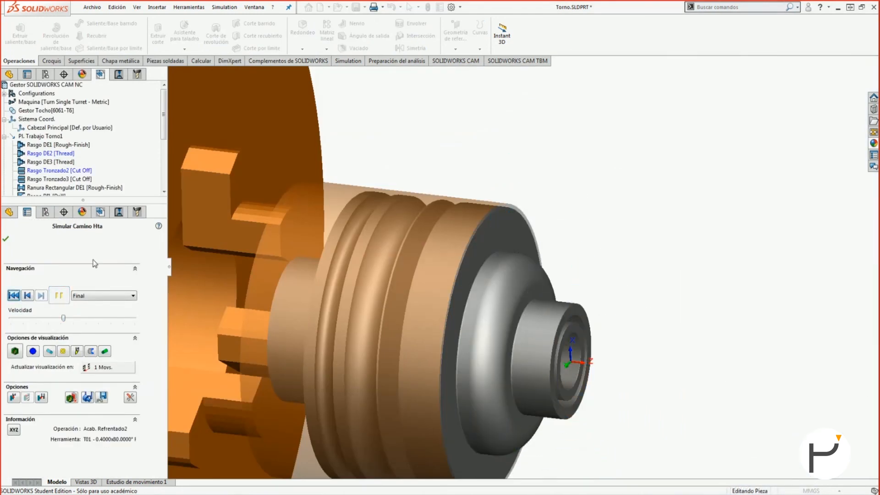
{"action": "left_click", "coordinate": [6, 239]}
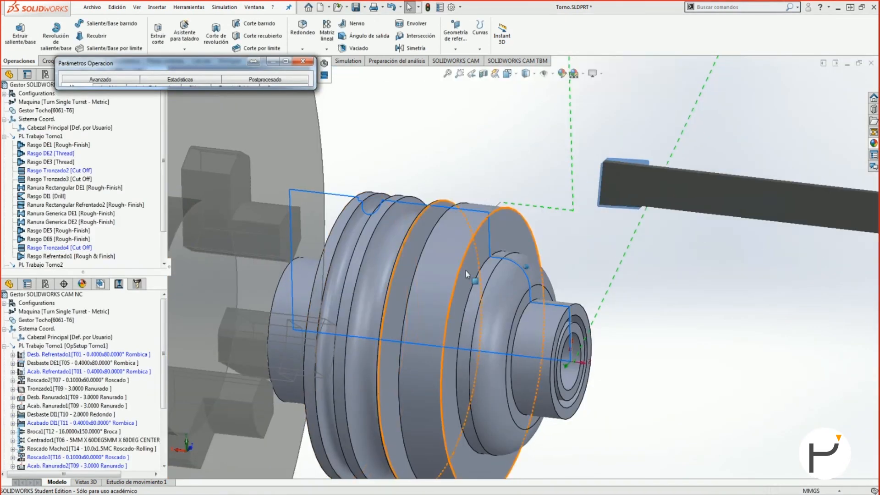
{"action": "left_click", "coordinate": [257, 60]}
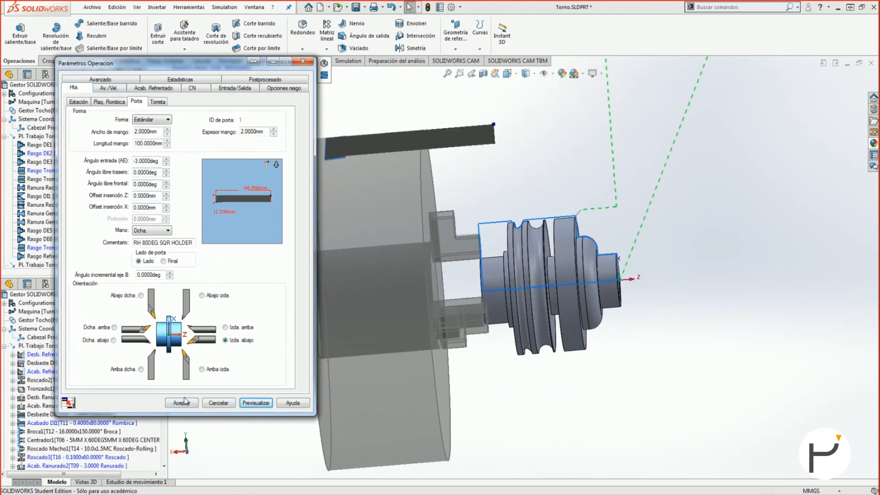
Check the Acab. Refrentado settings, accept the operation parameters and add the modified holder as a new tool
{"action": "left_click", "coordinate": [153, 87]}
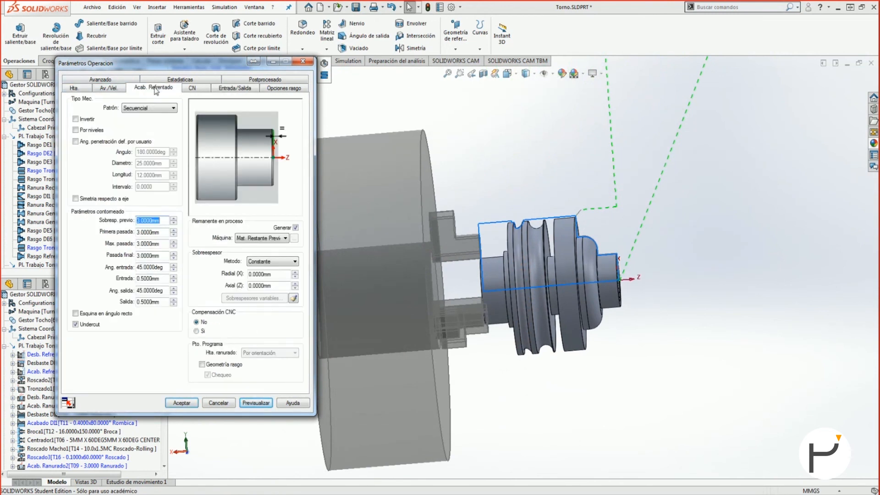
{"action": "left_click", "coordinate": [181, 403]}
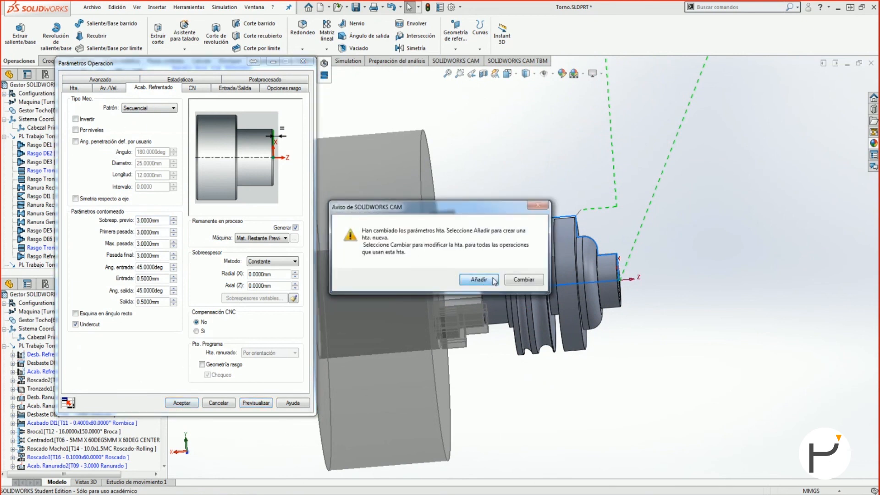
{"action": "left_click", "coordinate": [481, 280]}
{"action": "scroll", "coordinate": [687, 268], "scroll_direction": "down", "scroll_amount": 5}
{"action": "middle_click_drag", "start_coordinate": [707, 269], "coordinate": [599, 230]}
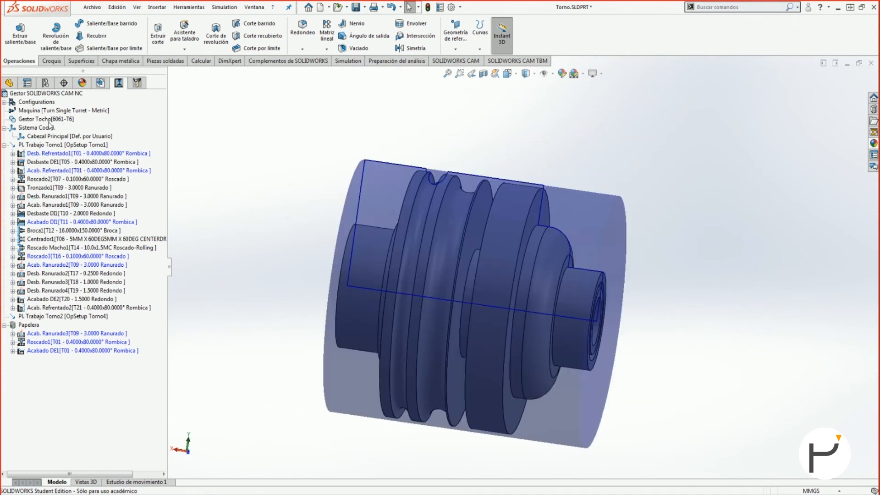
Review the turn feature types available for Pl. Trabajo Torno1 and leave without inserting a feature
{"action": "left_click", "coordinate": [100, 83]}
{"action": "right_click", "coordinate": [27, 146]}
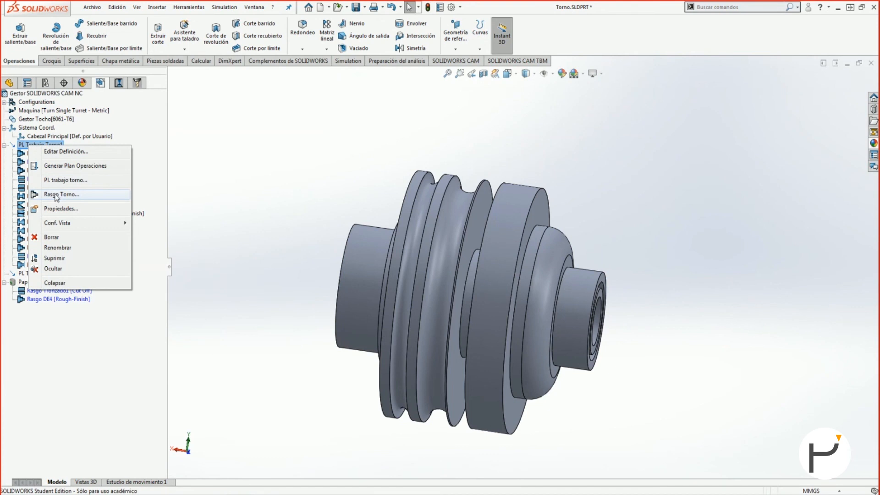
{"action": "left_click", "coordinate": [57, 197]}
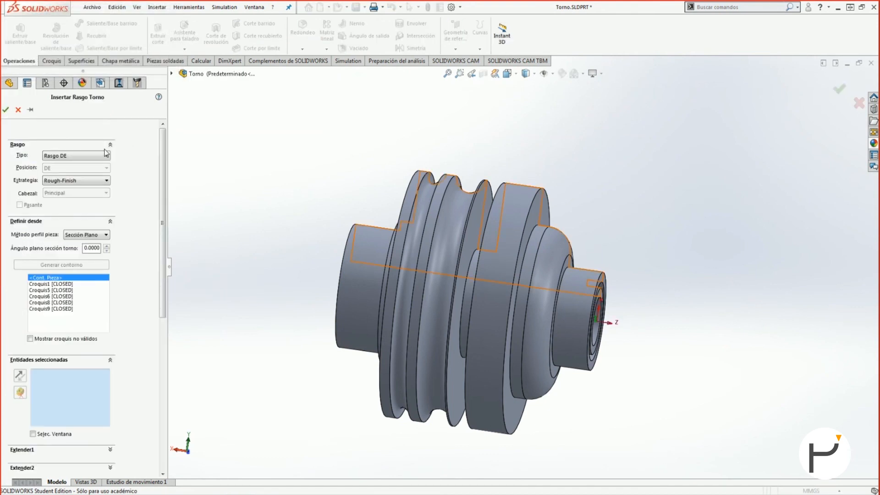
{"action": "left_click", "coordinate": [81, 156]}
{"action": "left_click", "coordinate": [133, 182]}
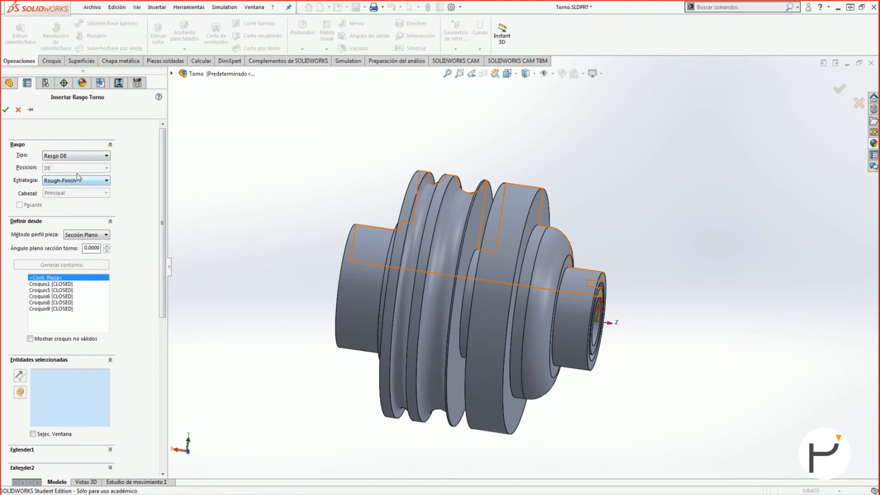
{"action": "left_click", "coordinate": [74, 155]}
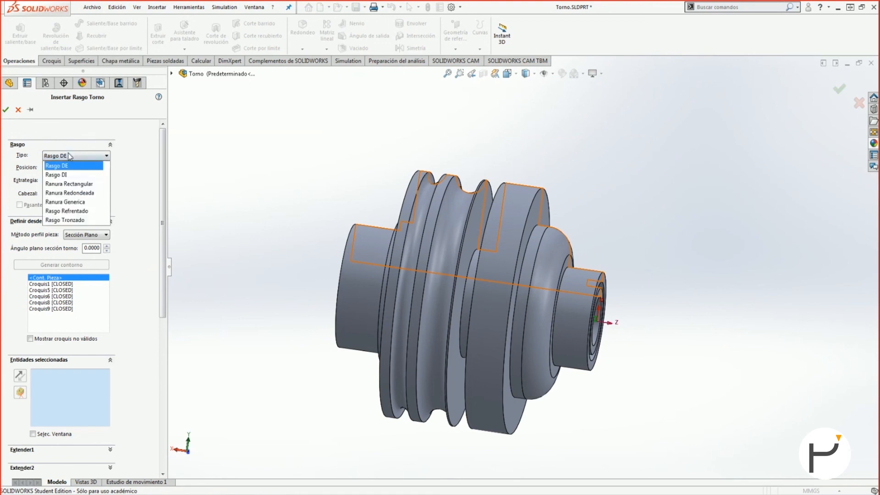
{"action": "left_click", "coordinate": [142, 197]}
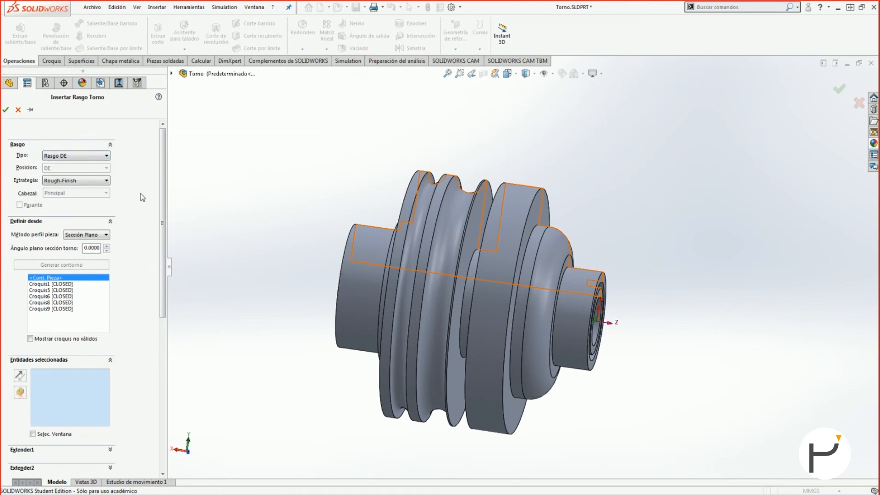
{"action": "left_click", "coordinate": [76, 158]}
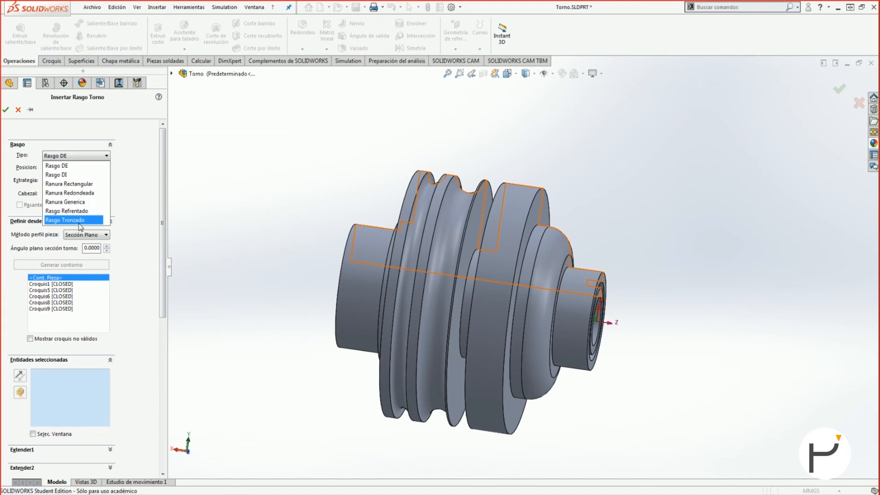
{"action": "left_click", "coordinate": [78, 193]}
{"action": "left_click", "coordinate": [78, 167]}
{"action": "left_click", "coordinate": [133, 184]}
{"action": "left_click", "coordinate": [19, 110]}
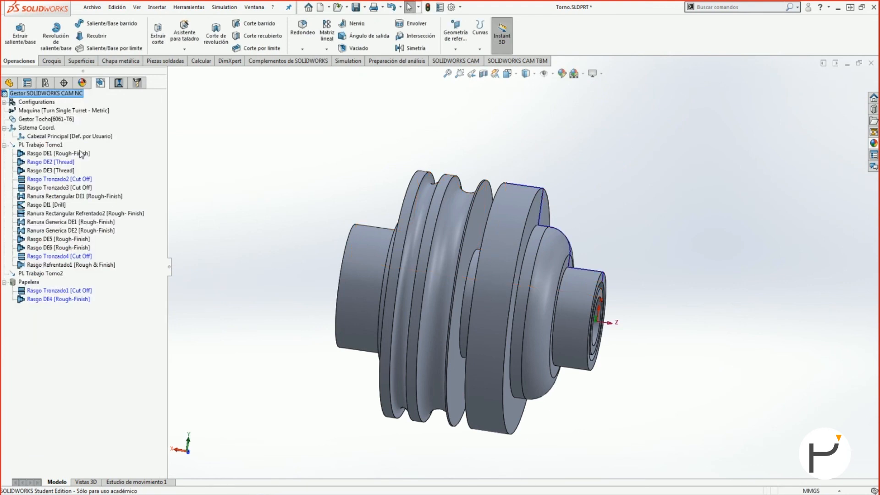
Compare the existing turn features with their operations, looking for the rectangular face groove at the hub end
{"action": "left_click", "coordinate": [44, 216]}
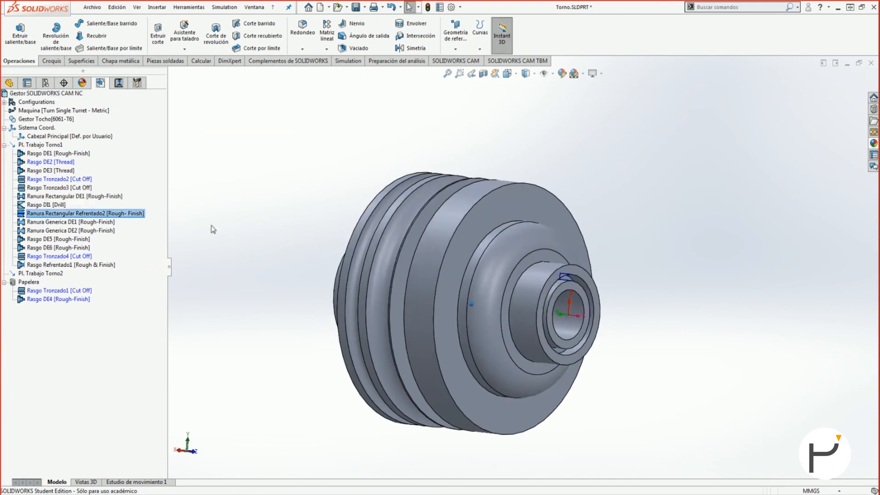
{"action": "left_click", "coordinate": [120, 85]}
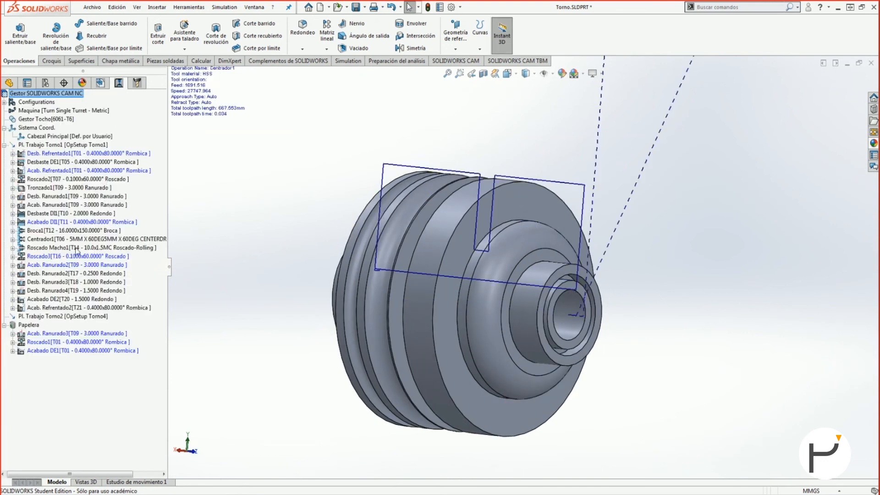
{"action": "left_click", "coordinate": [75, 264]}
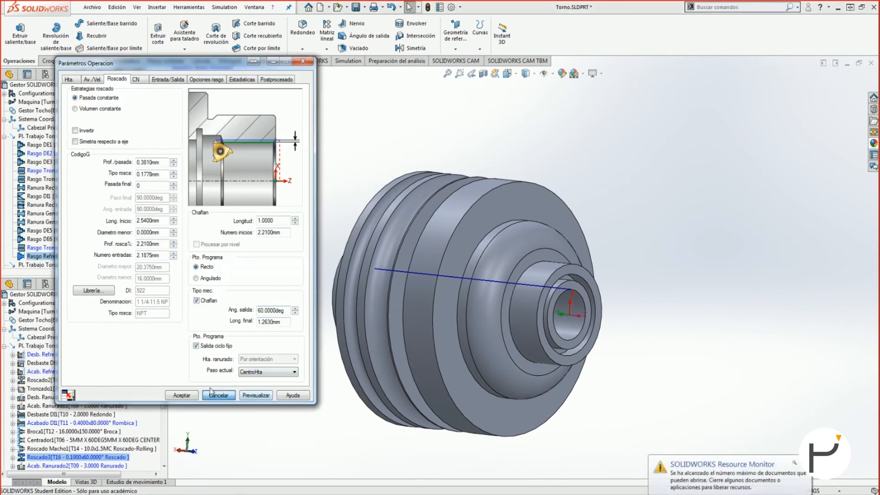
{"action": "left_click", "coordinate": [54, 247]}
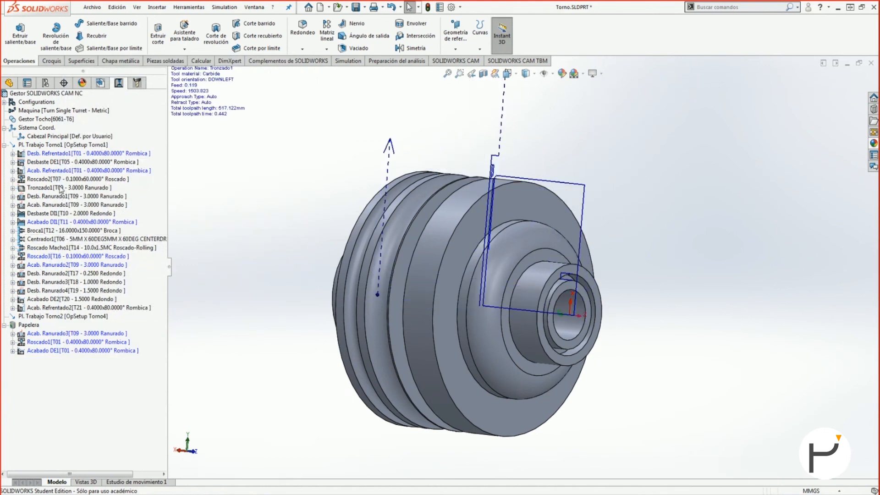
{"action": "left_click", "coordinate": [101, 82]}
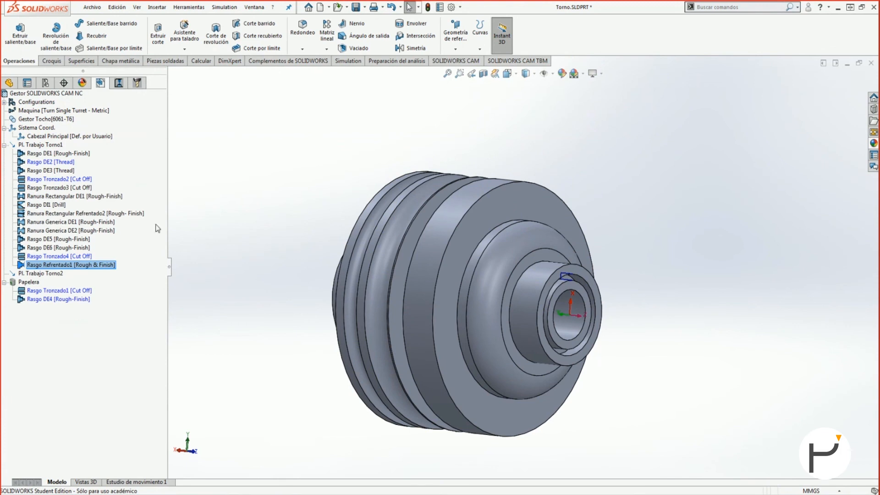
{"action": "left_click", "coordinate": [78, 257]}
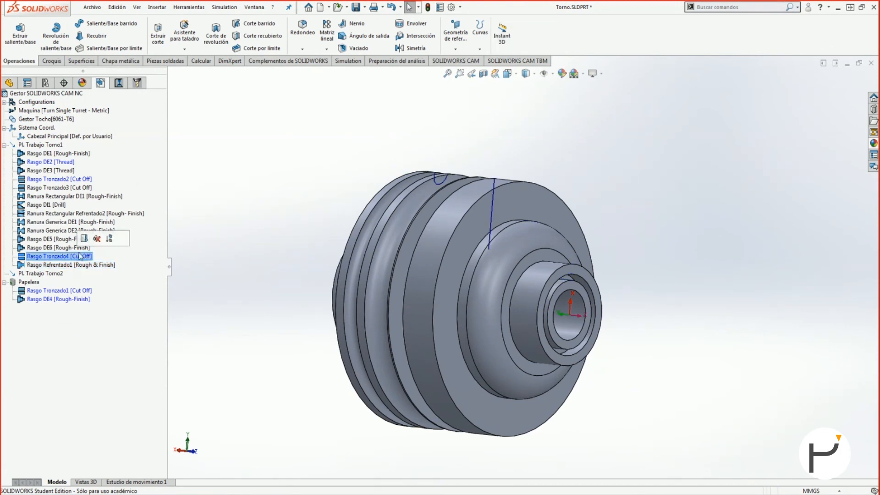
Add an Acab. Ranurado operation to Ranura Rectangular Refrentado2 with the T18 1.0000 Redondo tool and default parameters
{"action": "right_click", "coordinate": [33, 212]}
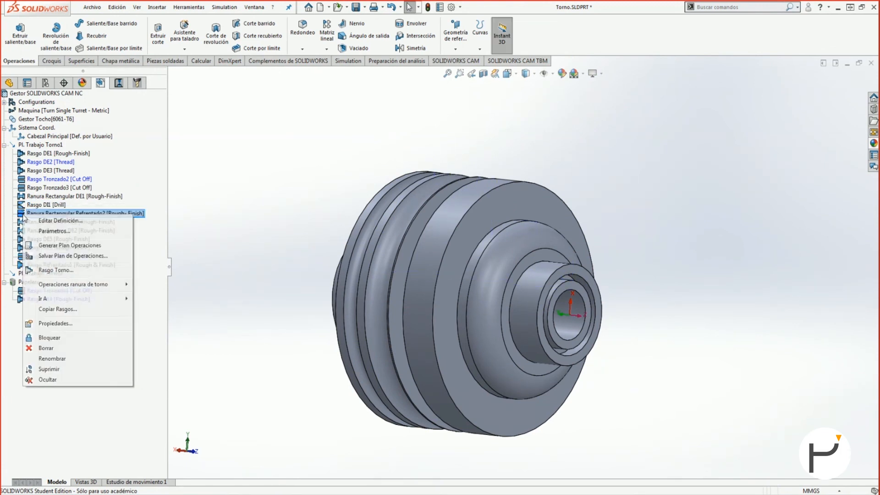
{"action": "mouse_move", "coordinate": [92, 284]}
{"action": "left_click", "coordinate": [173, 296]}
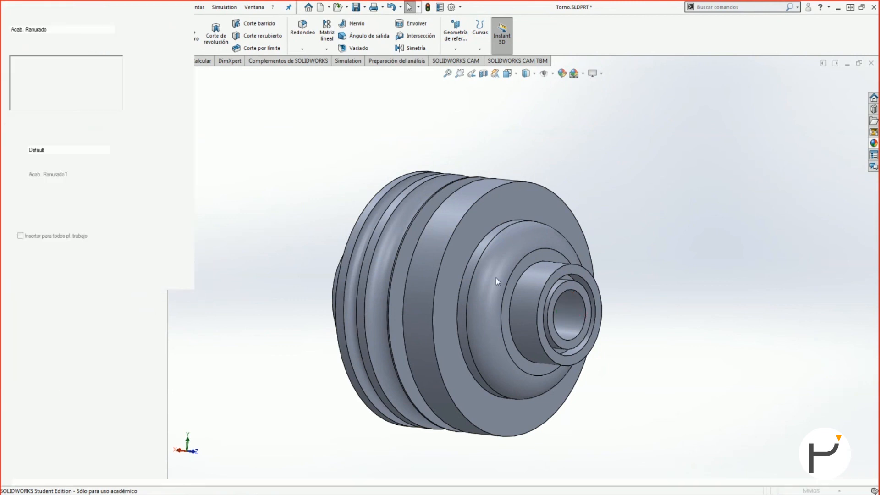
{"action": "scroll", "coordinate": [468, 232], "scroll_direction": "down", "scroll_amount": 3}
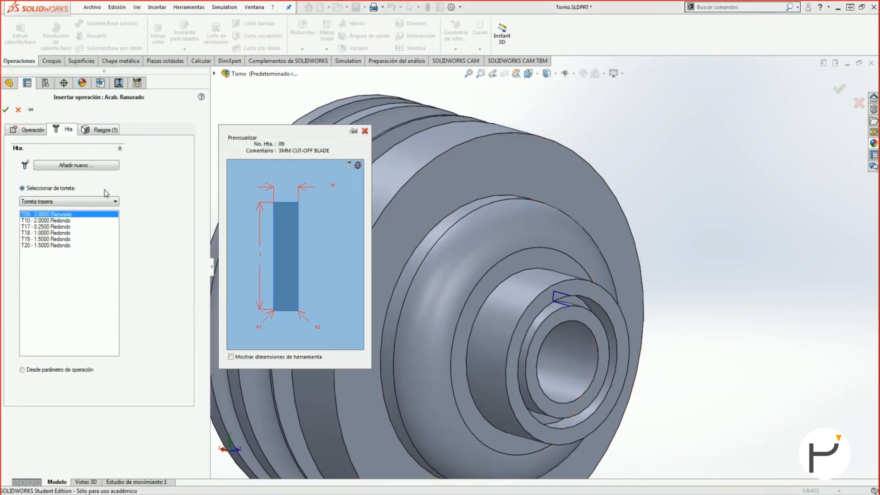
{"action": "left_click", "coordinate": [54, 232]}
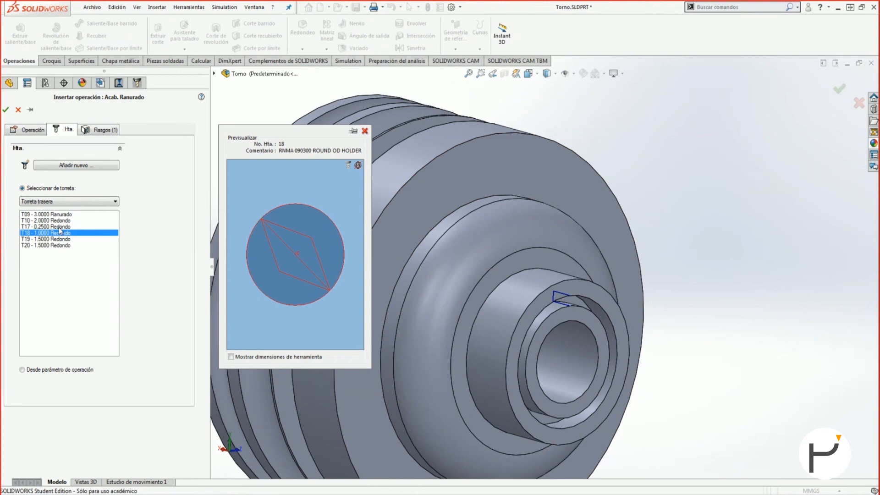
{"action": "left_click", "coordinate": [11, 130]}
{"action": "left_click", "coordinate": [42, 155]}
{"action": "left_click", "coordinate": [44, 154]}
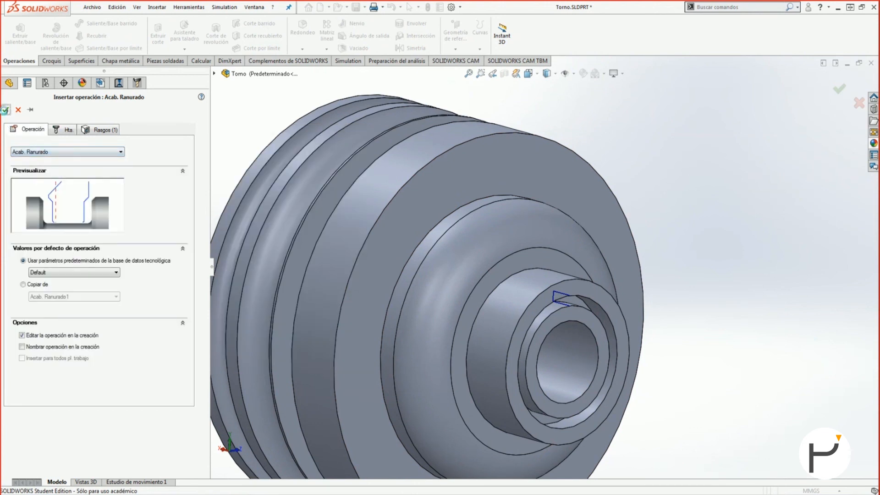
{"action": "left_click", "coordinate": [6, 109]}
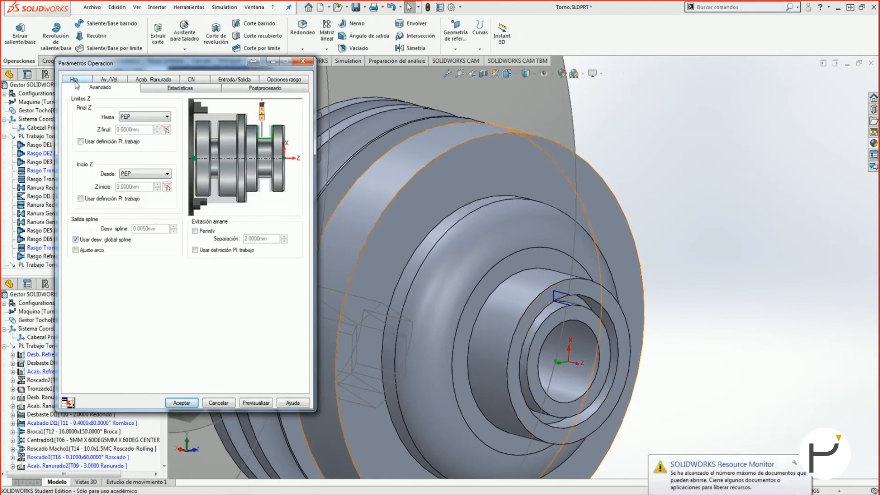
Set the inscribed circle of the groove tool's round insert to 1 mm
{"action": "left_click", "coordinate": [76, 83]}
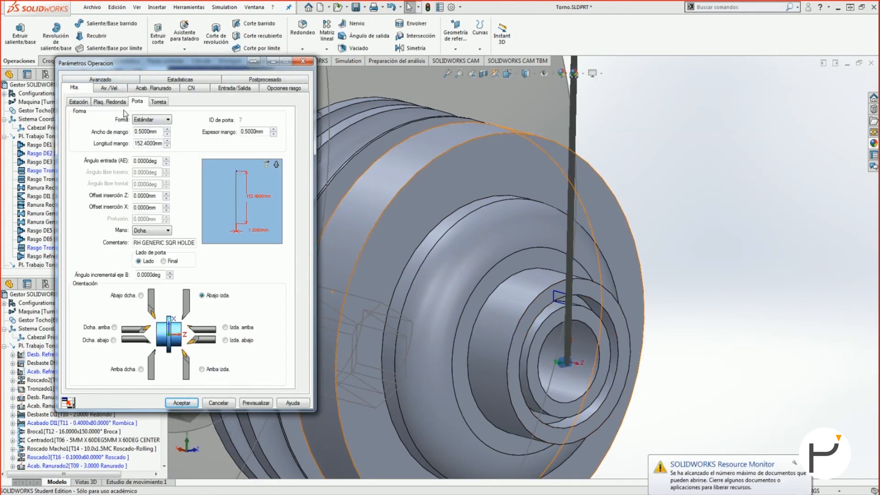
{"action": "left_click", "coordinate": [89, 102]}
{"action": "left_click", "coordinate": [109, 102]}
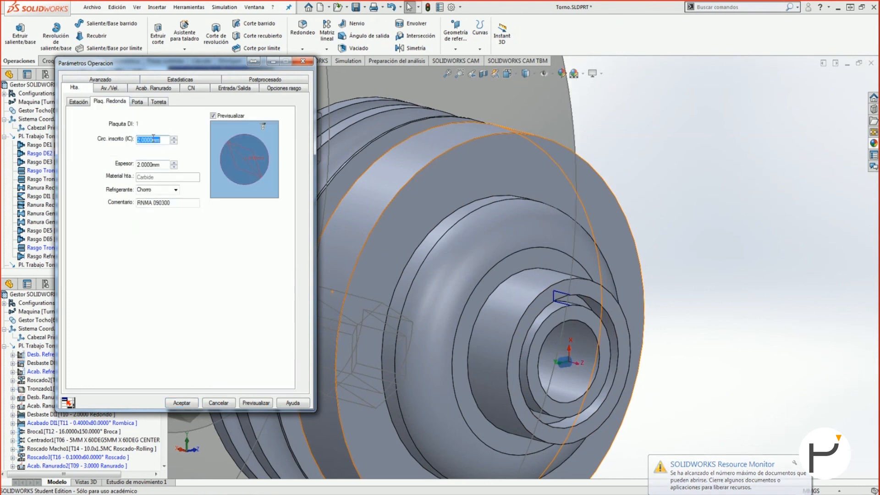
{"action": "type", "text": "1"}
{"action": "key", "text": "Tab"}
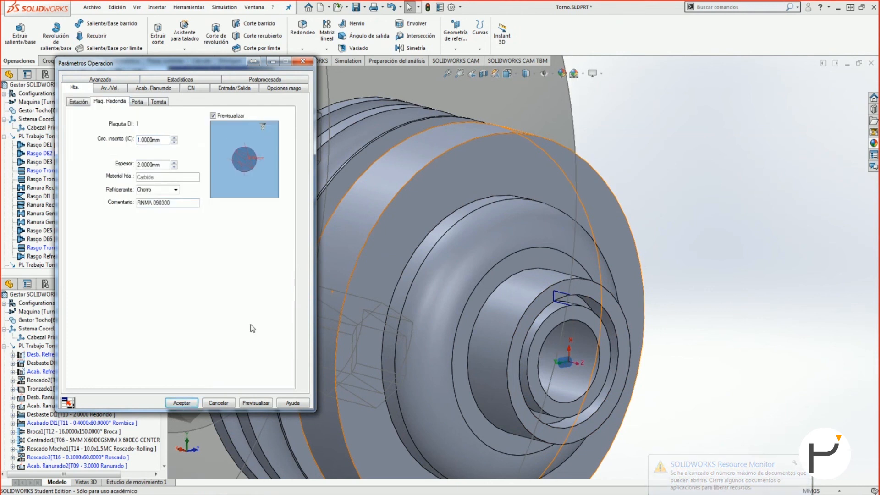
Preview the groove finishing toolpath and simulate the Acab. Ranurado4 operation, inspecting the cut at the hub's face groove
{"action": "left_click", "coordinate": [269, 403]}
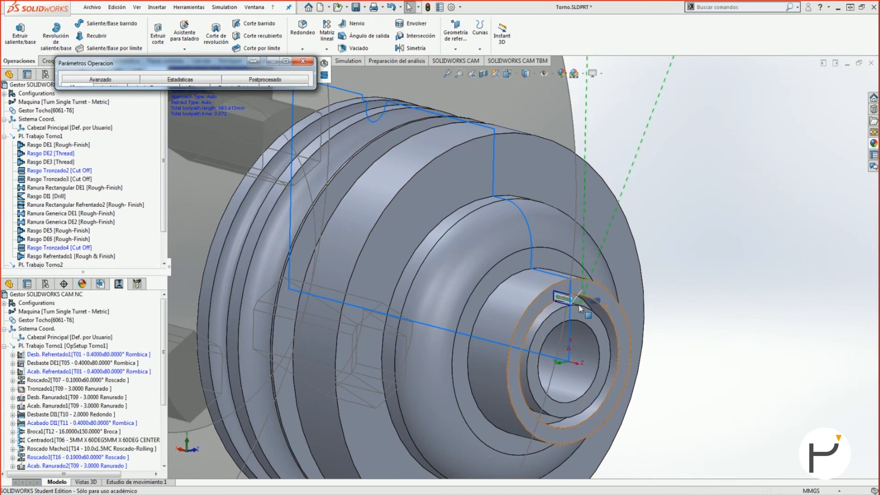
{"action": "scroll", "coordinate": [562, 305], "scroll_direction": "down", "scroll_amount": 5}
{"action": "left_click", "coordinate": [324, 63]}
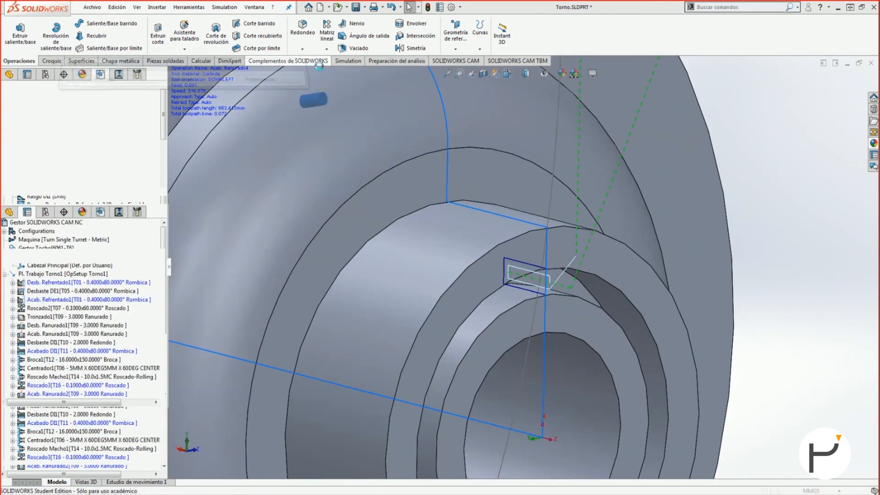
{"action": "left_click", "coordinate": [59, 296]}
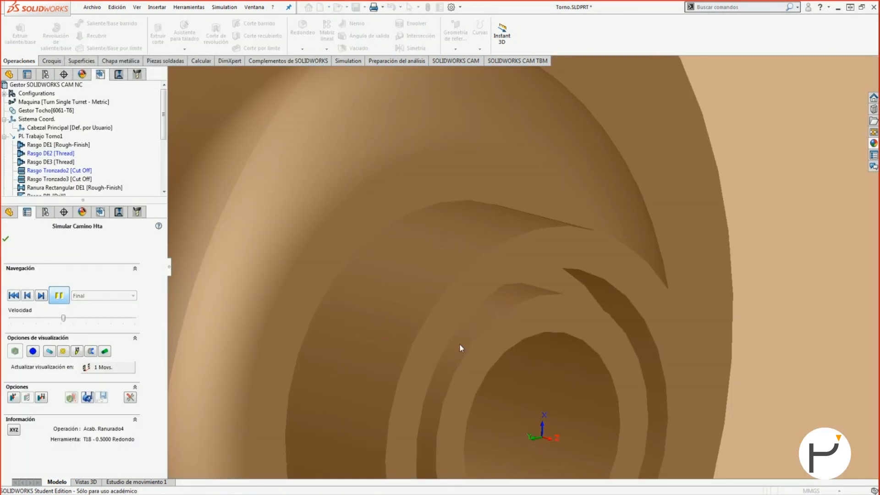
{"action": "scroll", "coordinate": [572, 289], "scroll_direction": "up", "scroll_amount": 5}
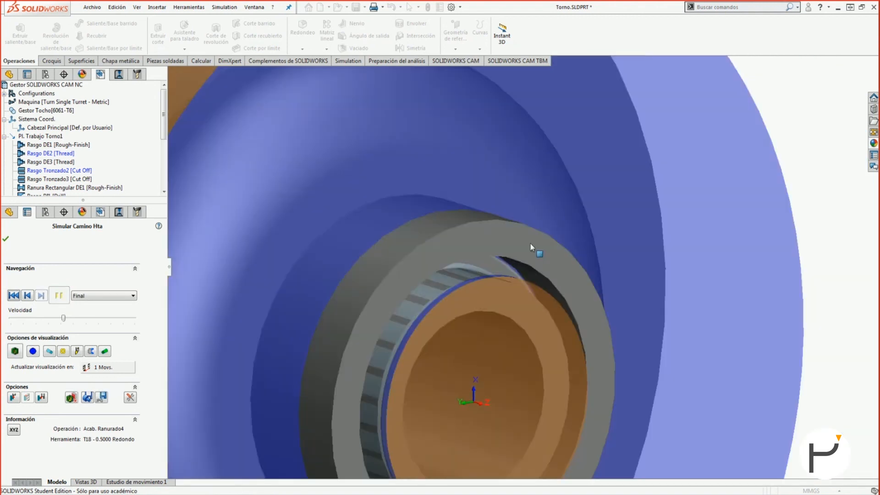
{"action": "left_click", "coordinate": [5, 238]}
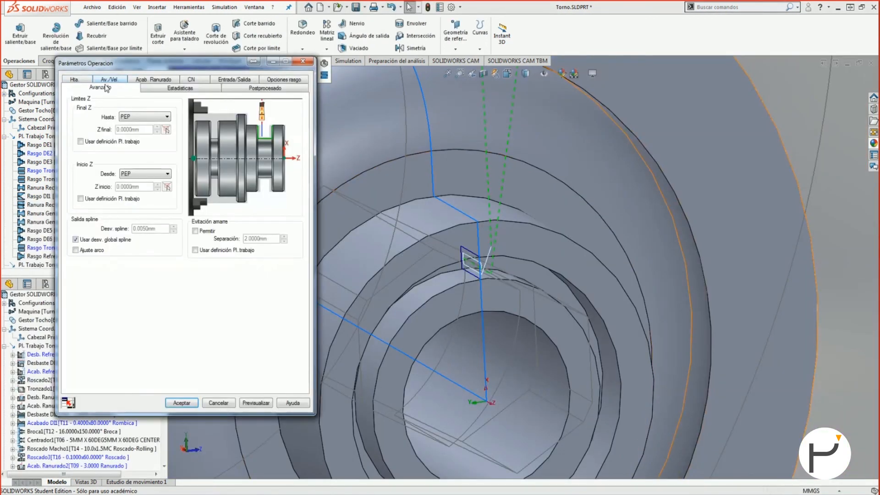
Set the groove tool holder's orientation to Izda. abajo and inspect the tool's direction relative to the part
{"action": "left_click", "coordinate": [91, 94]}
{"action": "left_click", "coordinate": [138, 102]}
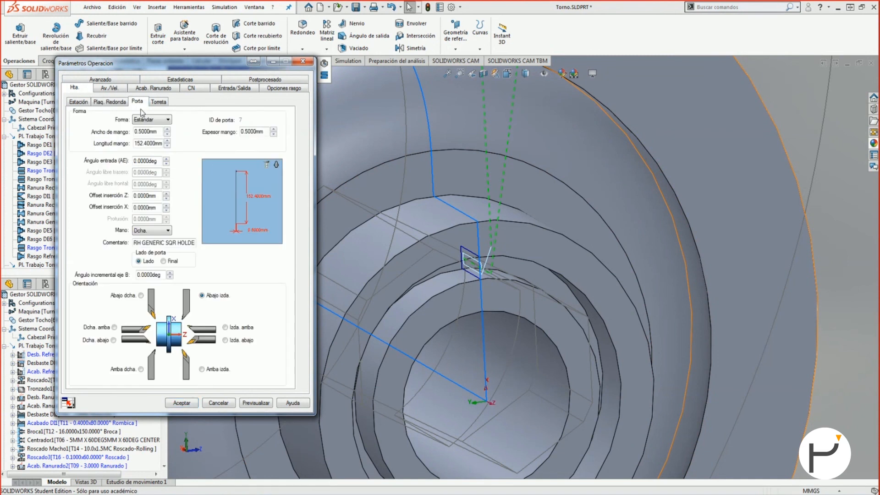
{"action": "left_click", "coordinate": [234, 339]}
{"action": "middle_click_drag", "start_coordinate": [552, 328], "coordinate": [466, 335]}
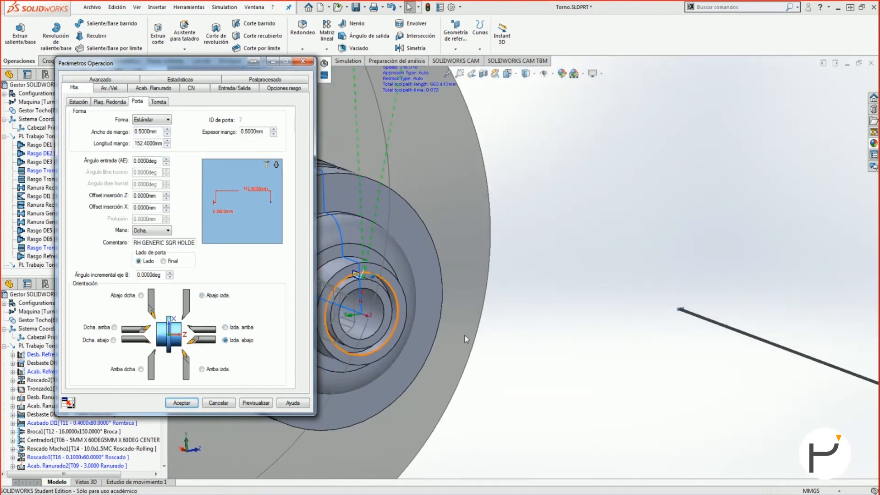
{"action": "scroll", "coordinate": [467, 332], "scroll_direction": "up", "scroll_amount": 2}
{"action": "scroll", "coordinate": [430, 318], "scroll_direction": "down", "scroll_amount": 2}
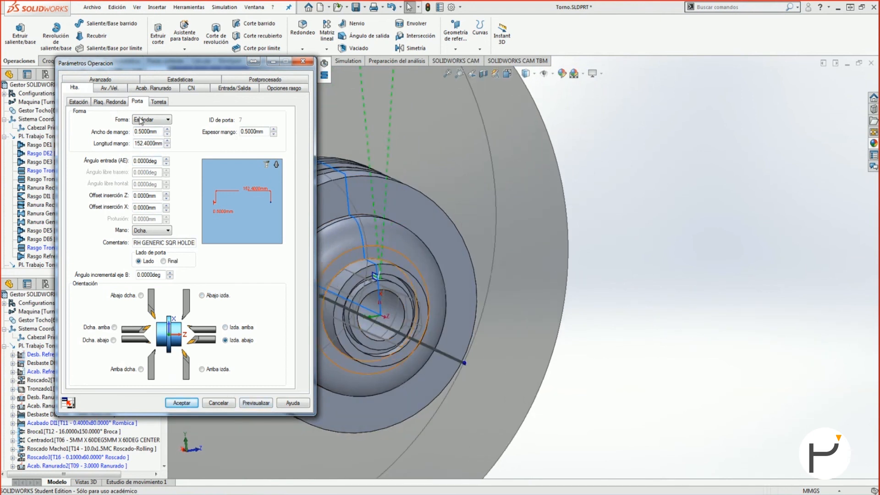
Set the thickness (Espesor) of the groove tool's round insert to 0.5 mm
{"action": "left_click", "coordinate": [110, 101]}
{"action": "double_click", "coordinate": [152, 164]}
{"action": "type", "text": "0.5"}
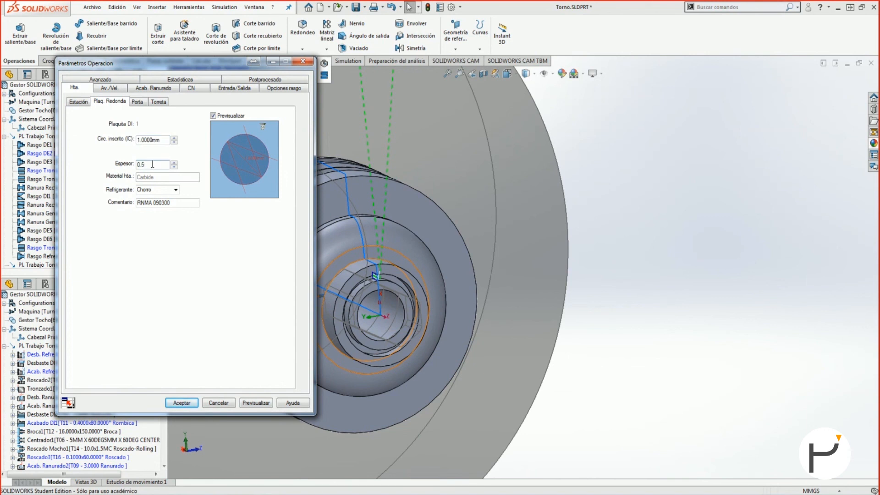
{"action": "key", "text": "Tab"}
Simulate the Acab. Ranurado4 operation and inspect the tool's path into the hub's face groove
{"action": "left_click", "coordinate": [249, 403]}
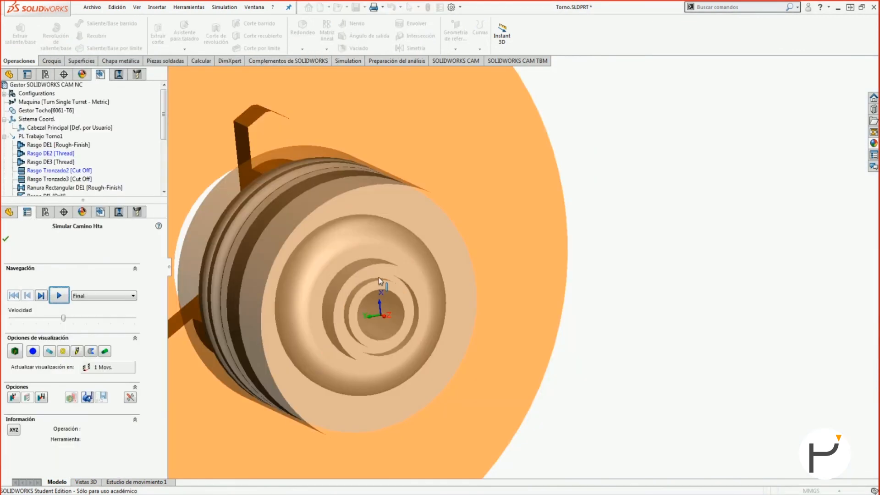
{"action": "left_click", "coordinate": [58, 295]}
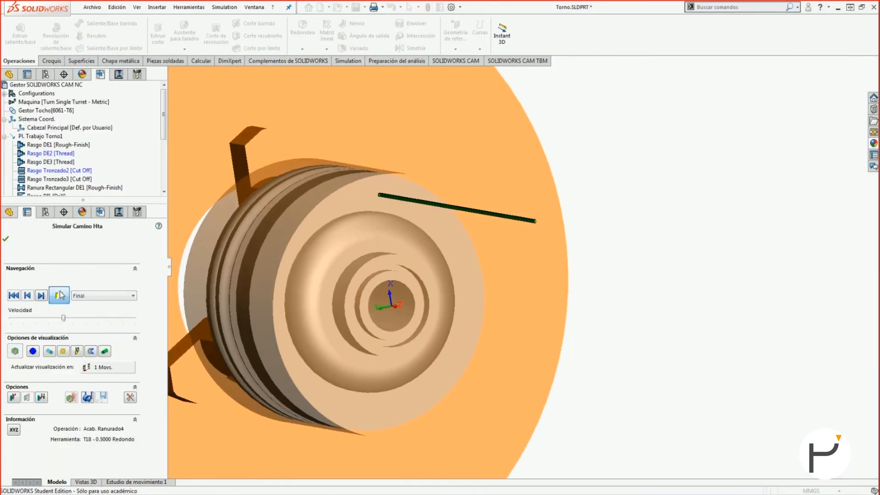
{"action": "scroll", "coordinate": [307, 302], "scroll_direction": "down", "scroll_amount": 10}
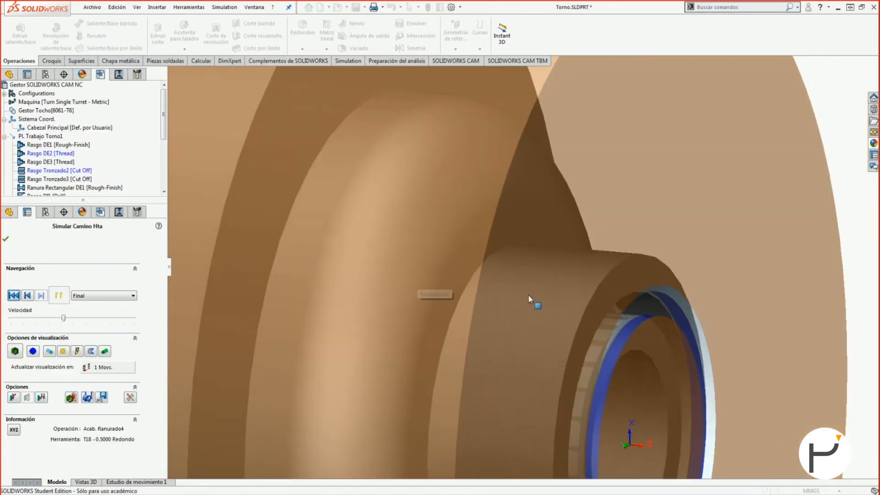
{"action": "middle_click_drag", "start_coordinate": [606, 316], "coordinate": [320, 303]}
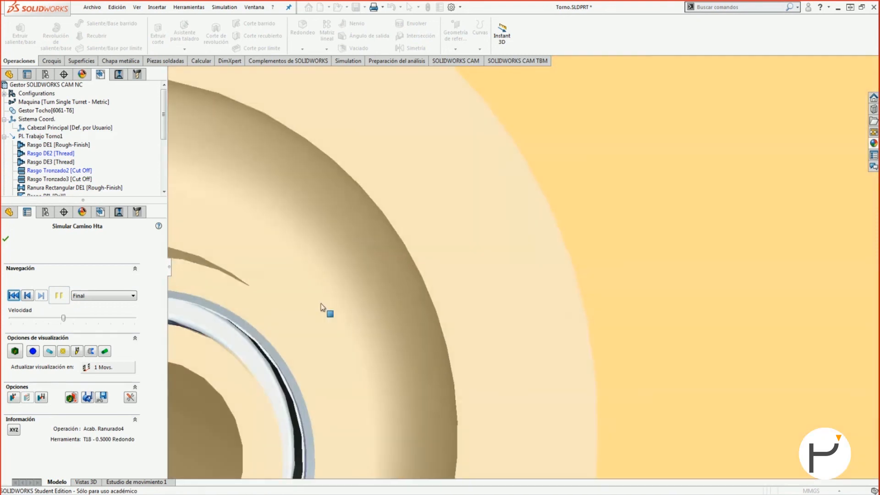
{"action": "left_click", "coordinate": [5, 238]}
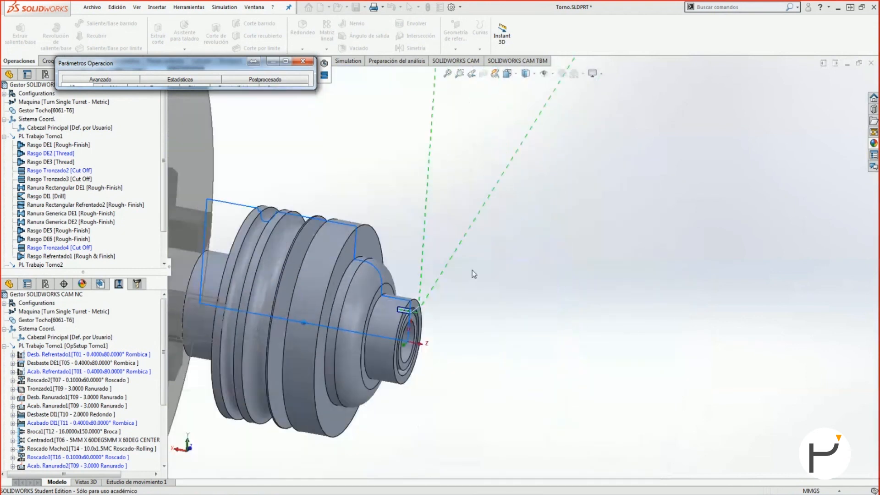
{"action": "scroll", "coordinate": [472, 271], "scroll_direction": "up", "scroll_amount": 2}
{"action": "middle_click_drag", "start_coordinate": [390, 279], "coordinate": [426, 326]}
{"action": "scroll", "coordinate": [427, 328], "scroll_direction": "up", "scroll_amount": 1}
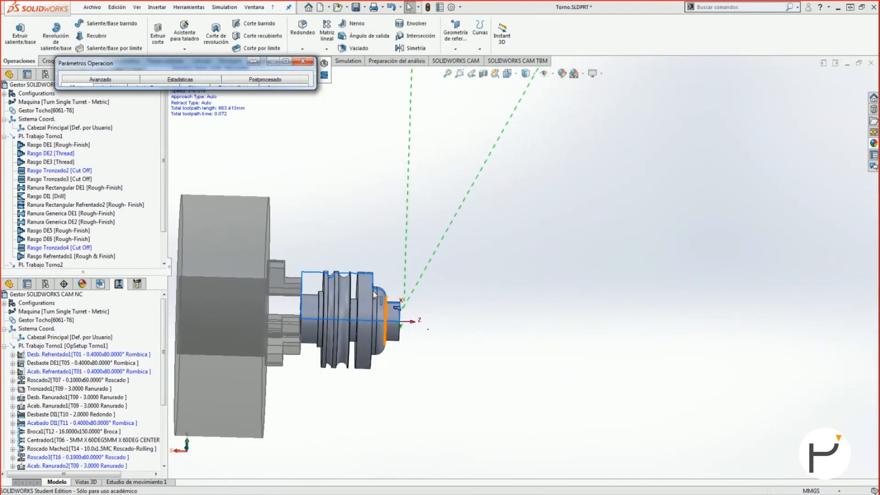
Override the feature extensions of Ranura Rectangular Refrentado2, set Extender 1 and Extender 2 to A lo largo Z, and preview the toolpath
{"action": "left_click", "coordinate": [283, 63]}
{"action": "left_click", "coordinate": [164, 89]}
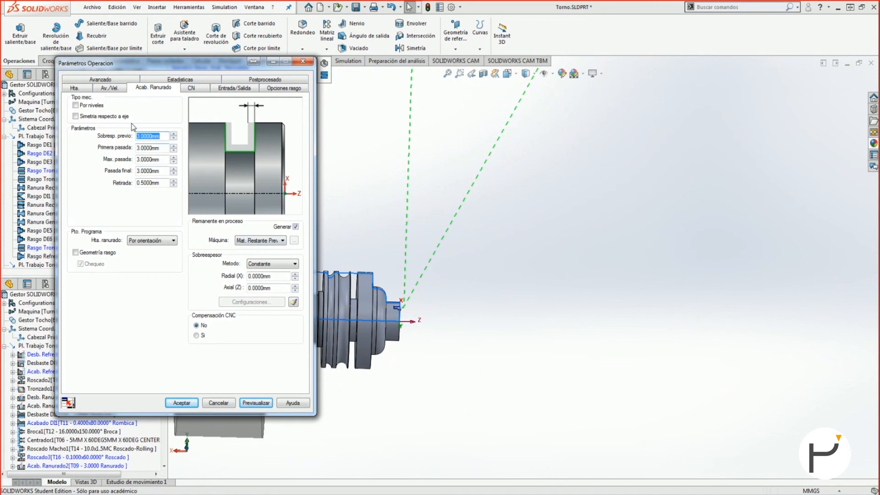
{"action": "left_click", "coordinate": [279, 88]}
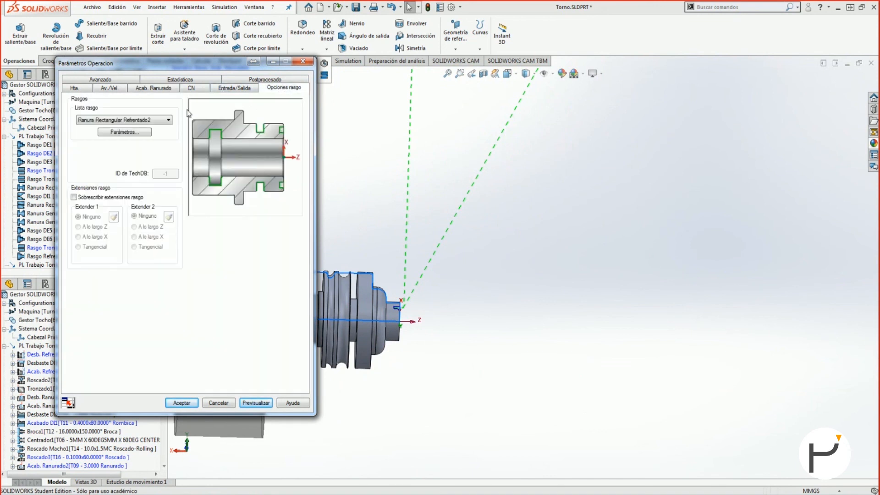
{"action": "left_click", "coordinate": [95, 198]}
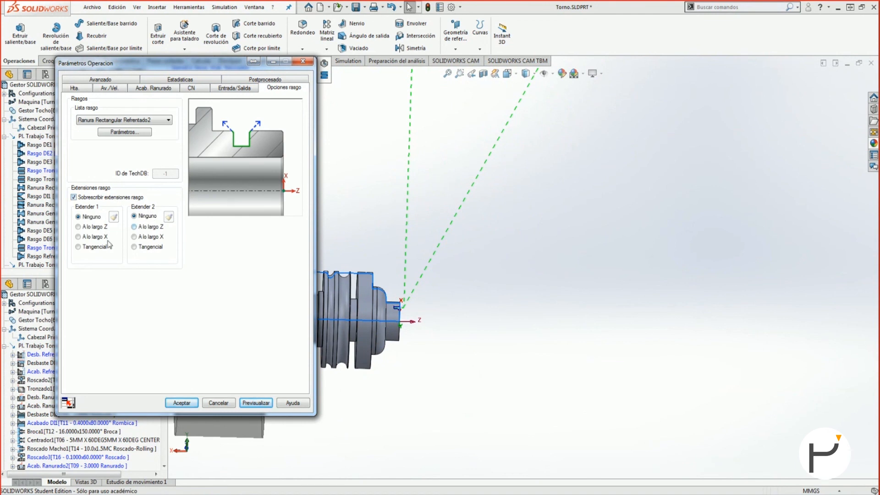
{"action": "left_click", "coordinate": [95, 227]}
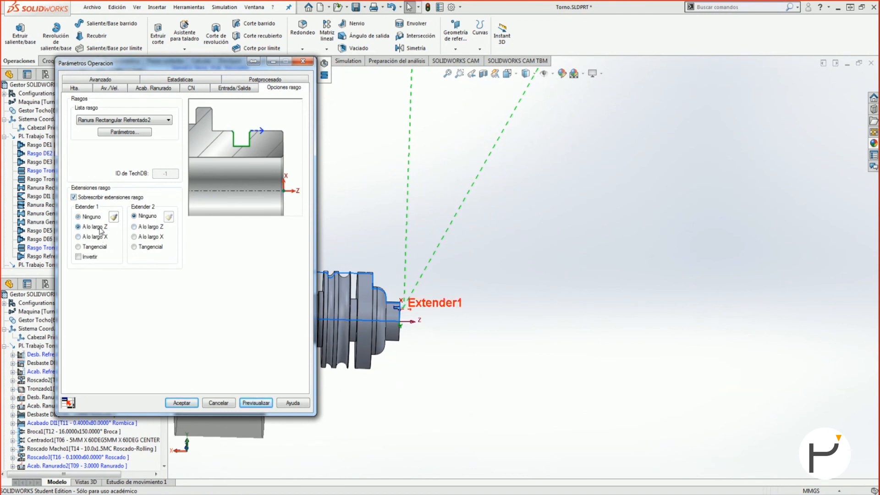
{"action": "left_click", "coordinate": [148, 226]}
{"action": "left_click", "coordinate": [256, 402]}
{"action": "scroll", "coordinate": [434, 322], "scroll_direction": "down", "scroll_amount": 8}
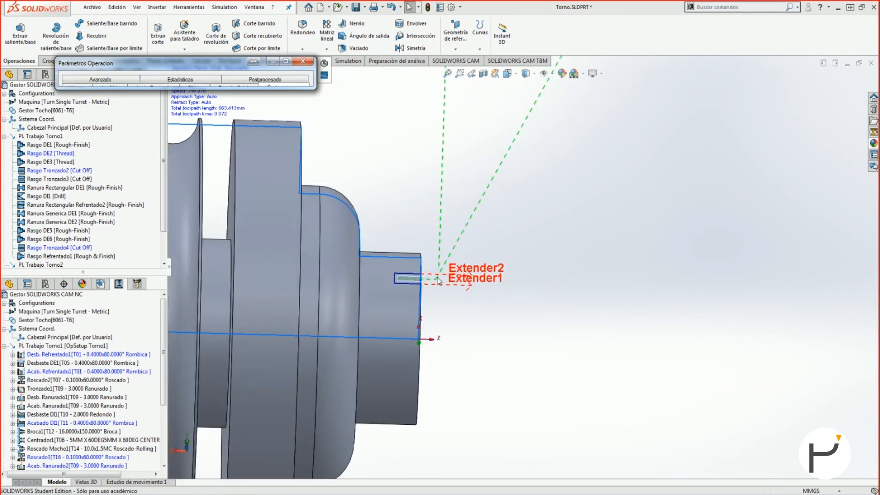
{"action": "scroll", "coordinate": [440, 274], "scroll_direction": "down", "scroll_amount": 6}
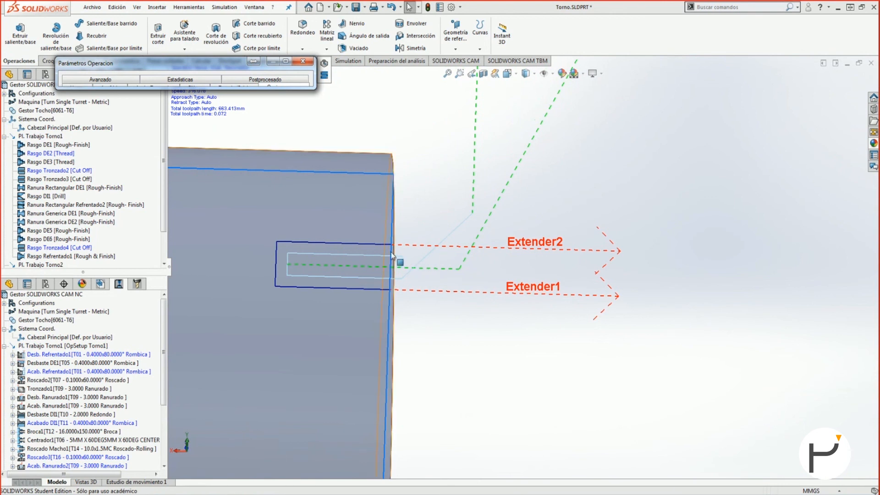
{"action": "left_click", "coordinate": [286, 62]}
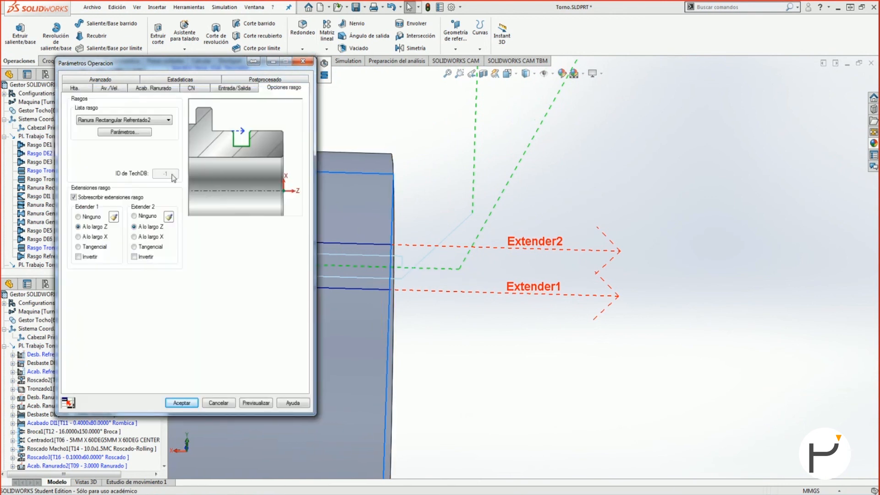
Set both Extender 1 and Extender 2 to Ninguno and preview the groove toolpath
{"action": "left_click", "coordinate": [145, 217]}
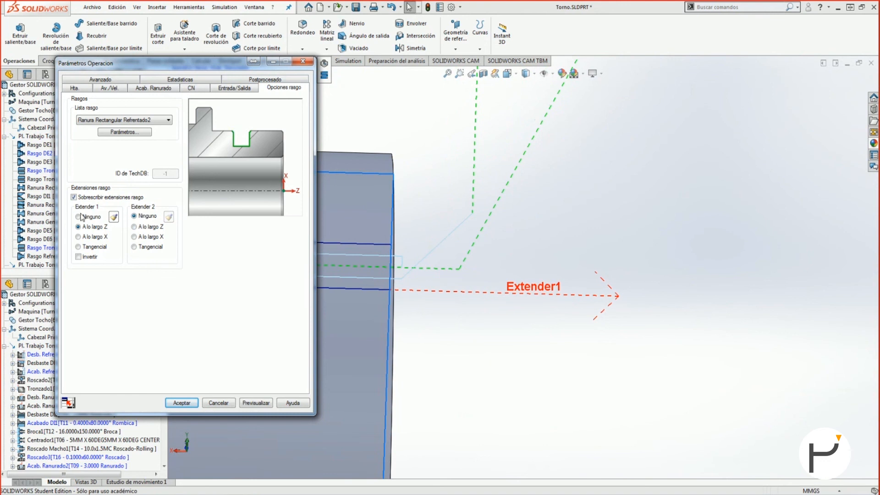
{"action": "left_click", "coordinate": [91, 216]}
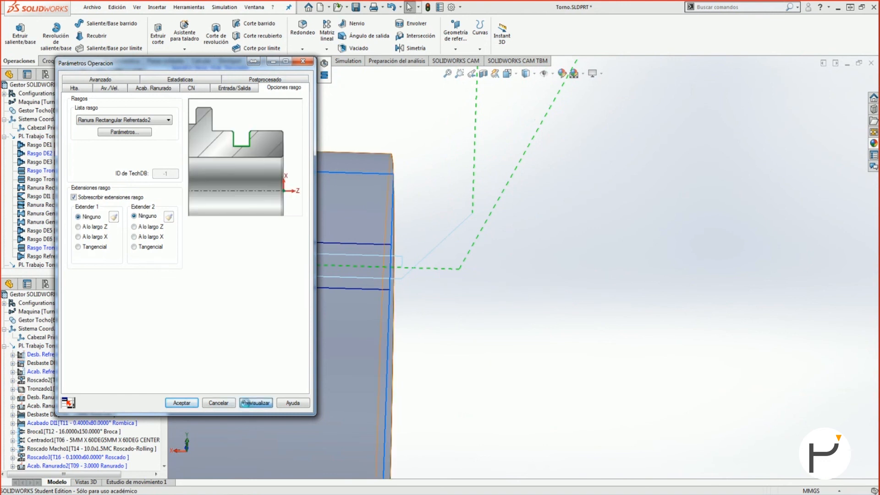
{"action": "left_click", "coordinate": [252, 403]}
{"action": "left_click", "coordinate": [285, 61]}
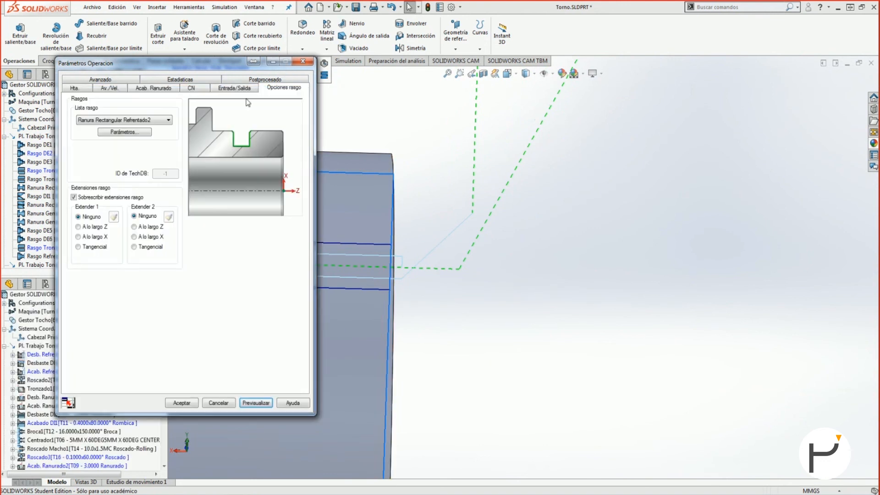
Check the list of features that can be assigned to the groove finishing operation, keeping Ranura Rectangular Refrentado2
{"action": "left_click", "coordinate": [140, 120]}
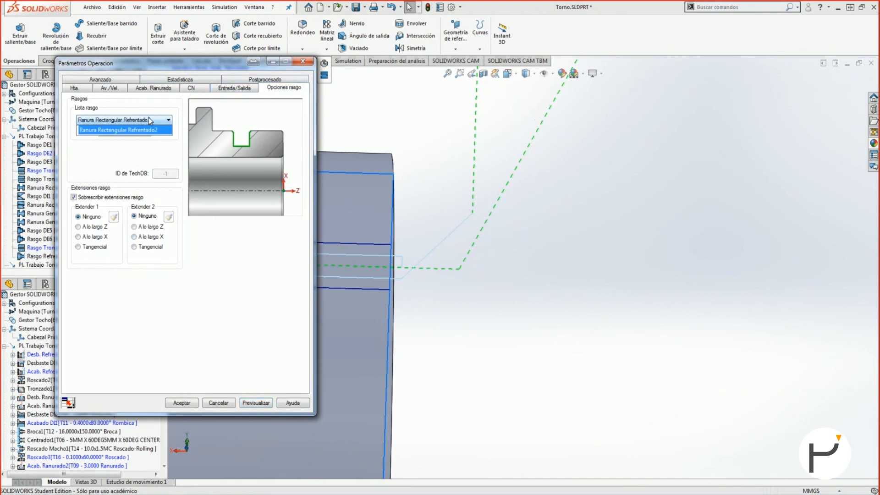
{"action": "left_click", "coordinate": [149, 130]}
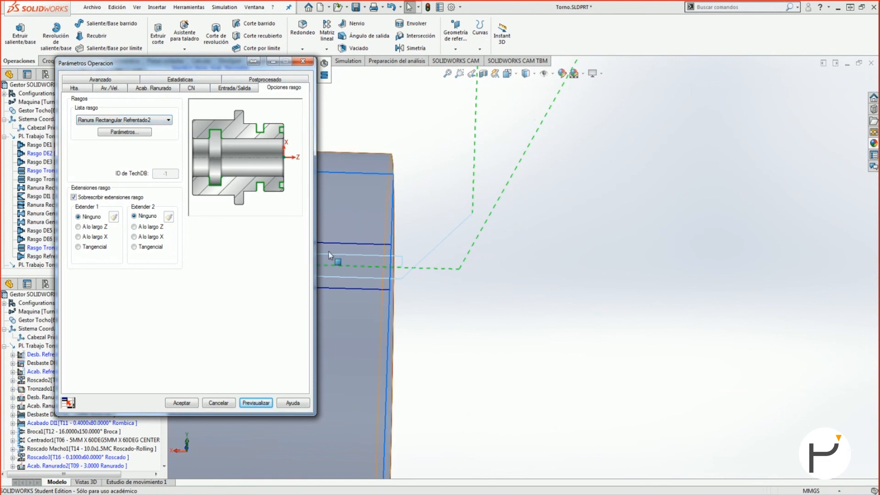
{"action": "left_click", "coordinate": [127, 120]}
{"action": "left_click", "coordinate": [124, 166]}
{"action": "left_click", "coordinate": [147, 118]}
{"action": "left_click", "coordinate": [141, 154]}
Review the finishing operation's pass parameters, remaining-stock options and NC approach settings without changing them
{"action": "left_click", "coordinate": [153, 87]}
{"action": "left_click", "coordinate": [148, 137]}
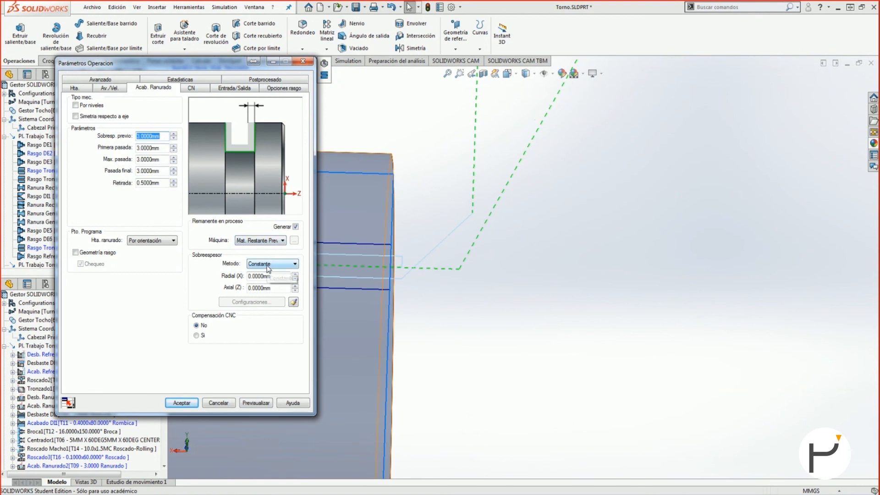
{"action": "left_click", "coordinate": [261, 241]}
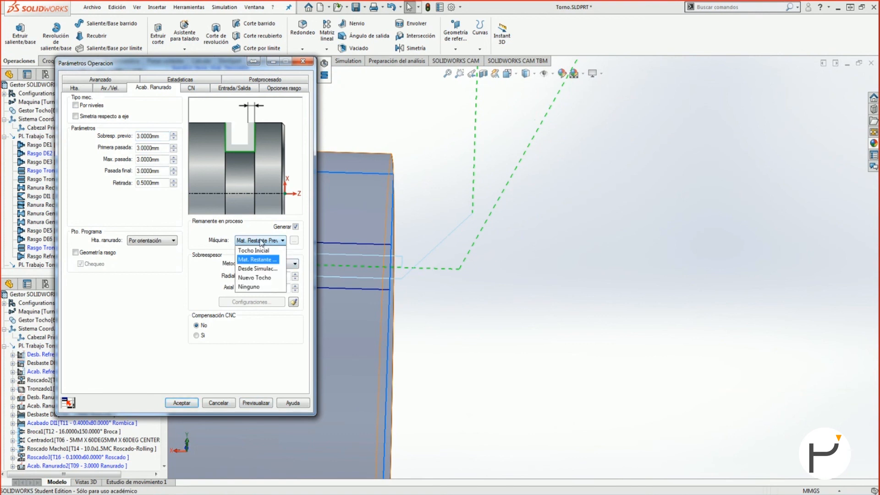
{"action": "left_click", "coordinate": [214, 237]}
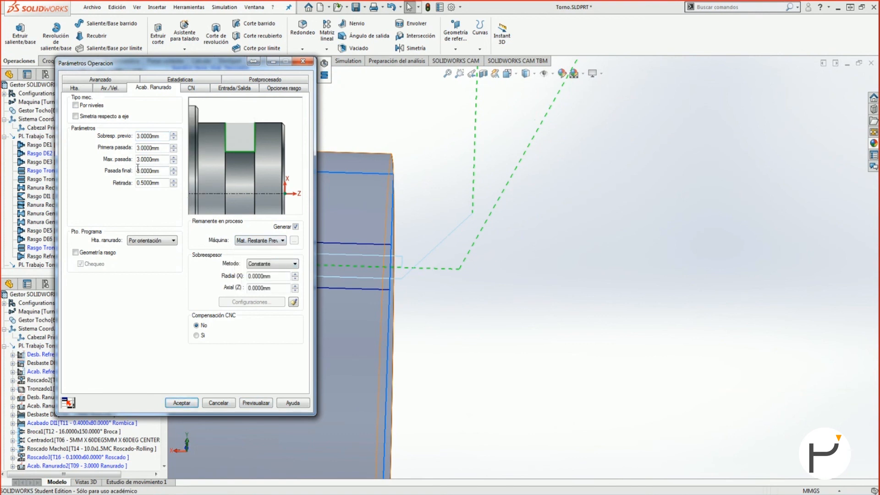
{"action": "left_click", "coordinate": [193, 89]}
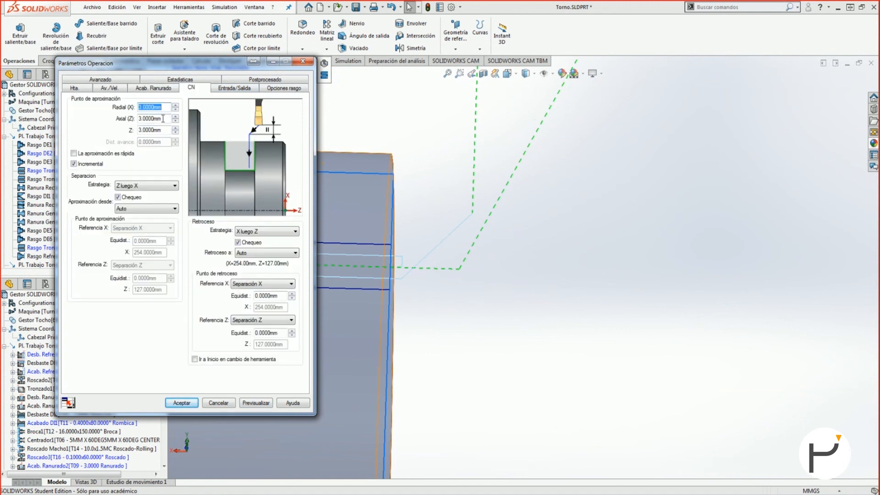
{"action": "left_click", "coordinate": [149, 89]}
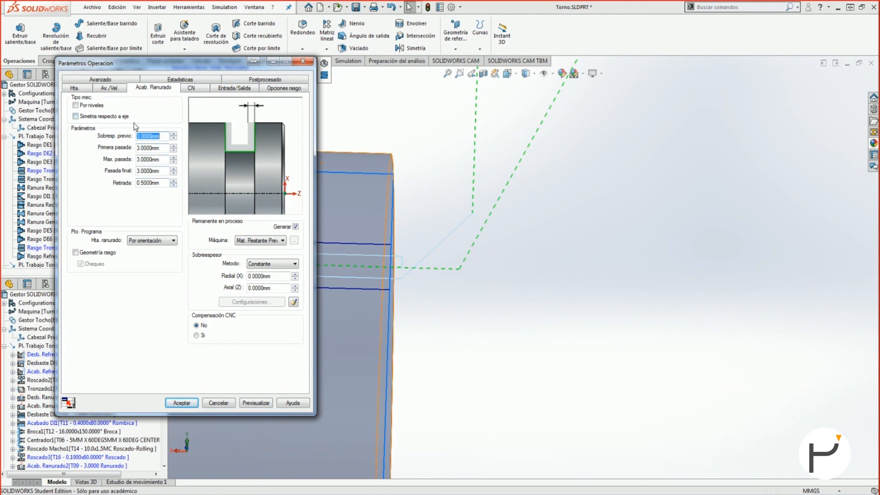
Enable Por niveles machining for the groove finishing operation and recheck its assignable features
{"action": "left_click", "coordinate": [97, 105]}
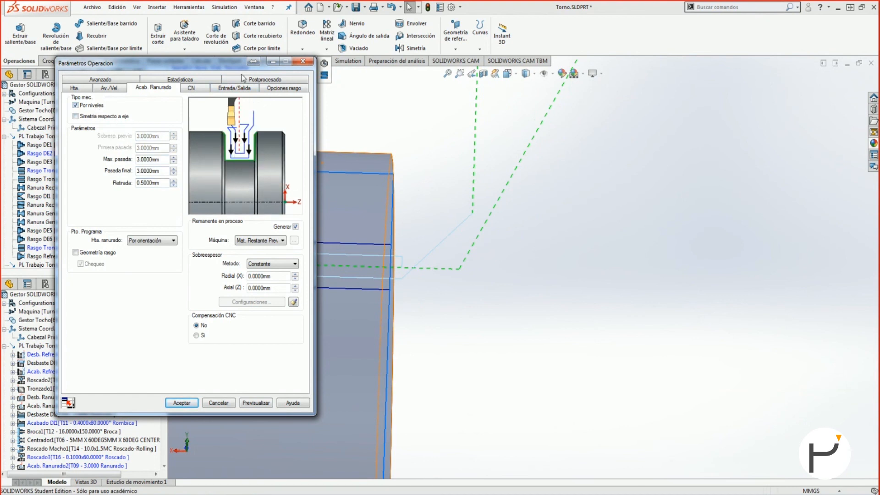
{"action": "left_click", "coordinate": [281, 88]}
{"action": "left_click", "coordinate": [156, 120]}
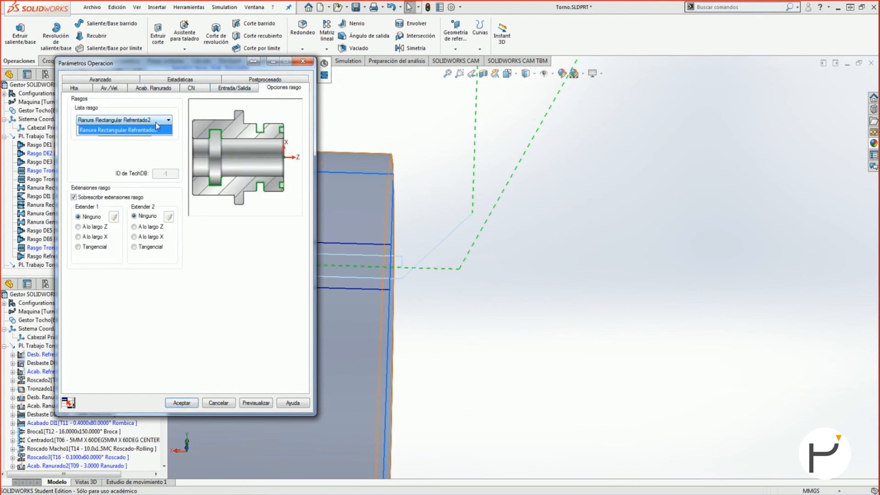
{"action": "left_click", "coordinate": [166, 149]}
{"action": "left_click", "coordinate": [138, 87]}
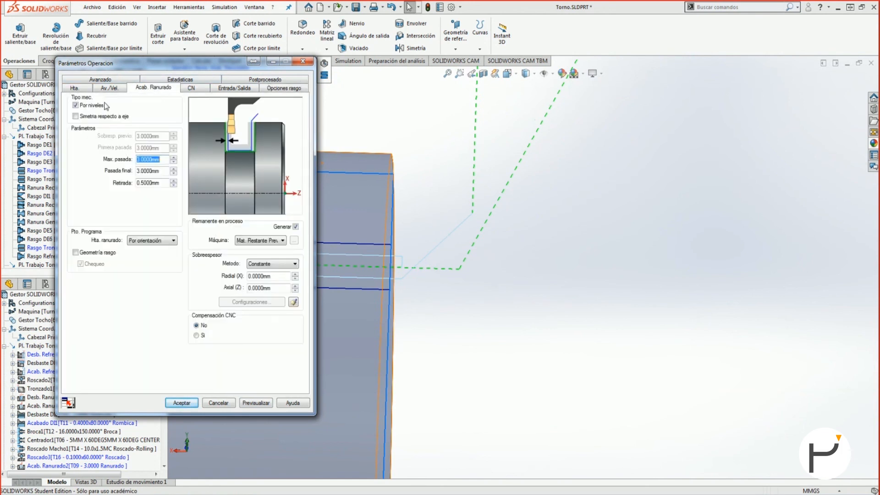
Preview the level-by-level groove finishing toolpath, accept the operation parameters and add the changed tool as a new one
{"action": "left_click", "coordinate": [248, 402]}
{"action": "middle_click_drag", "start_coordinate": [476, 243], "coordinate": [478, 254]}
{"action": "scroll", "coordinate": [478, 255], "scroll_direction": "up", "scroll_amount": 3}
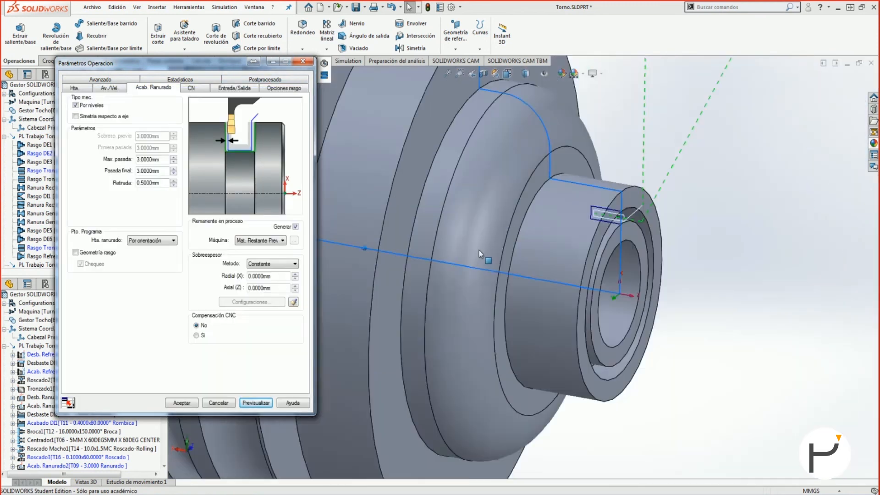
{"action": "left_click", "coordinate": [177, 405]}
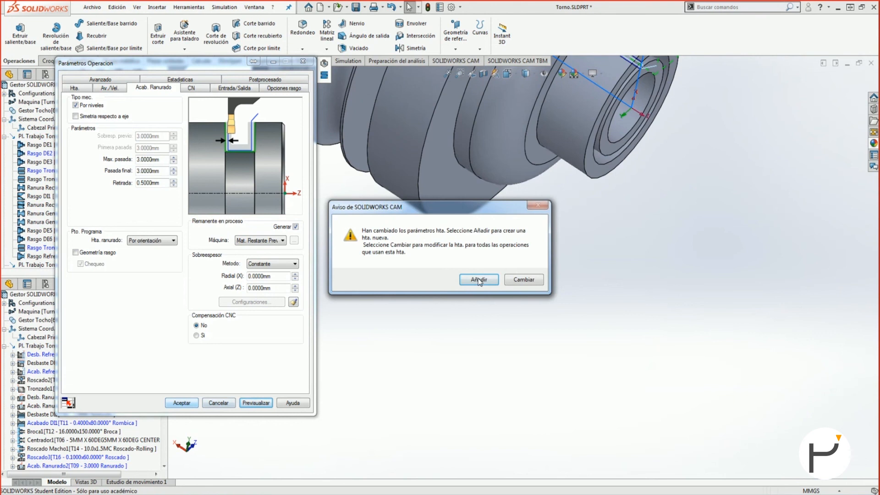
{"action": "left_click", "coordinate": [478, 280]}
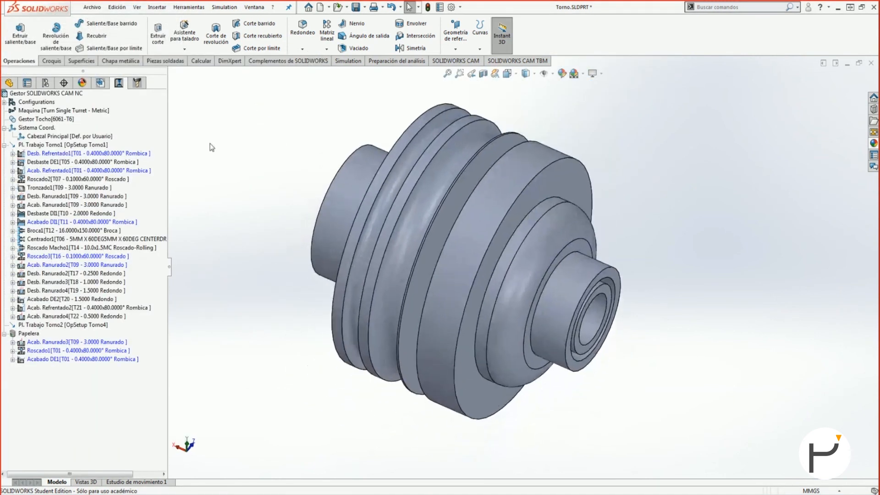
Check the chuck clamping location, work coordinate offset and origin settings of the Pl. Trabajo Torno1 setup
{"action": "double_click", "coordinate": [28, 145]}
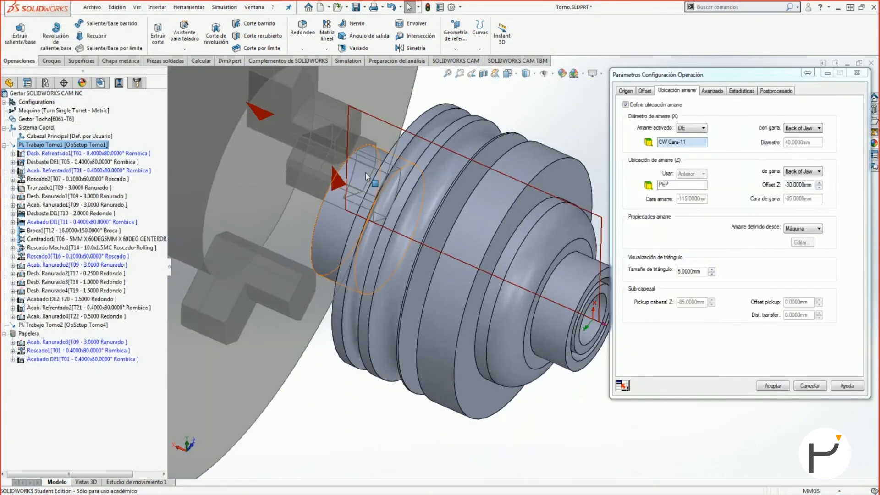
{"action": "left_click_drag", "start_coordinate": [676, 74], "coordinate": [273, 116]}
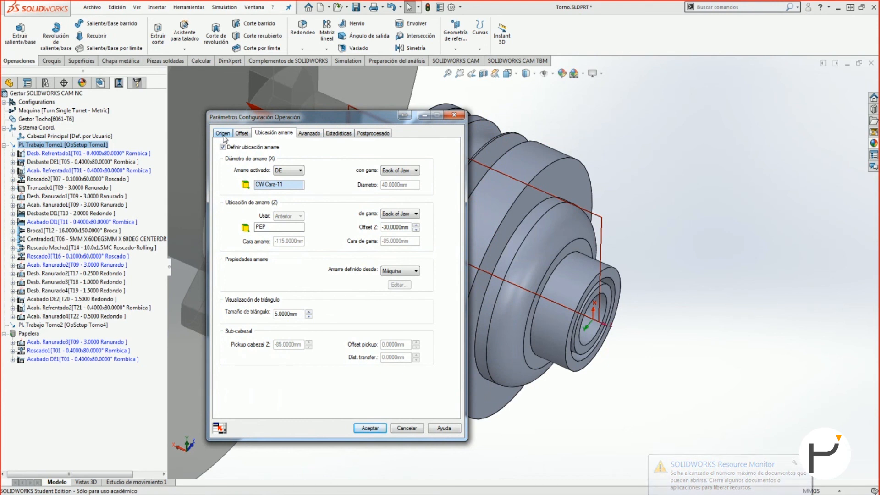
{"action": "left_click_drag", "start_coordinate": [308, 120], "coordinate": [342, 89]}
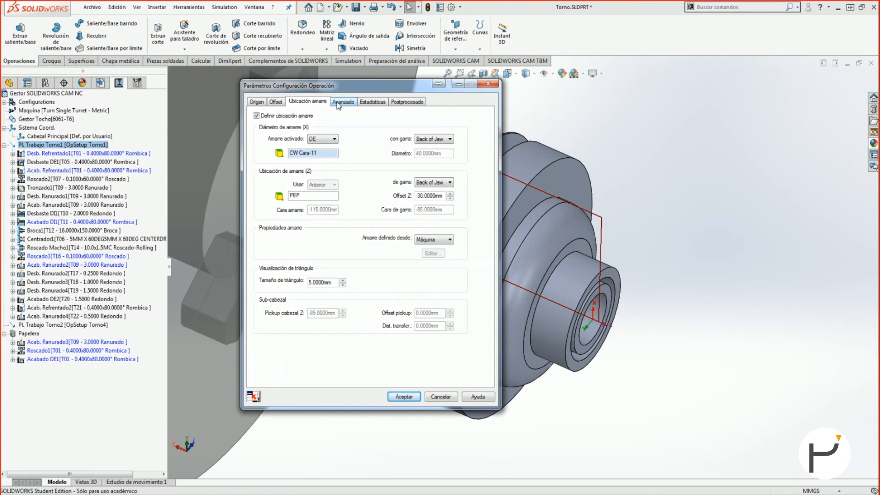
{"action": "left_click", "coordinate": [281, 104]}
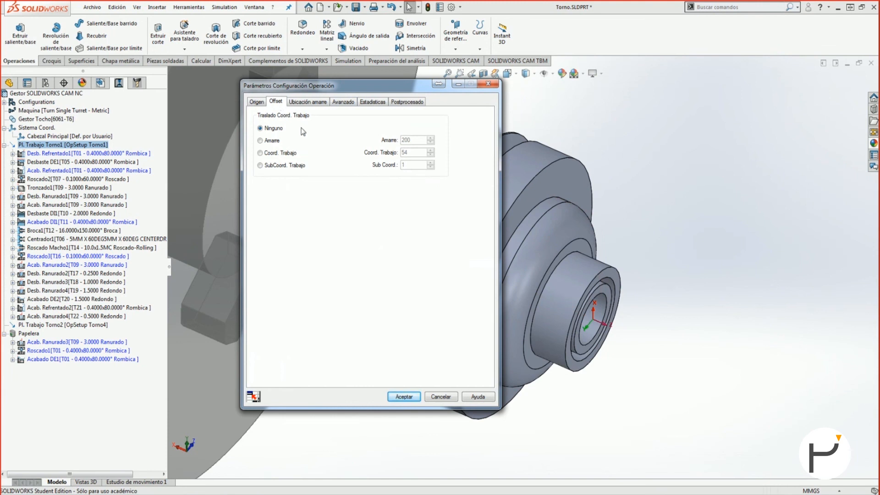
{"action": "left_click", "coordinate": [264, 102]}
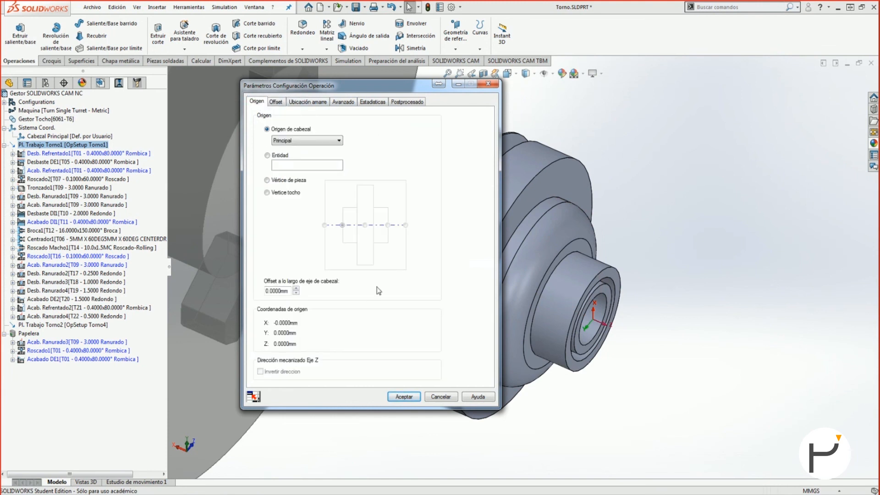
{"action": "left_click", "coordinate": [403, 396]}
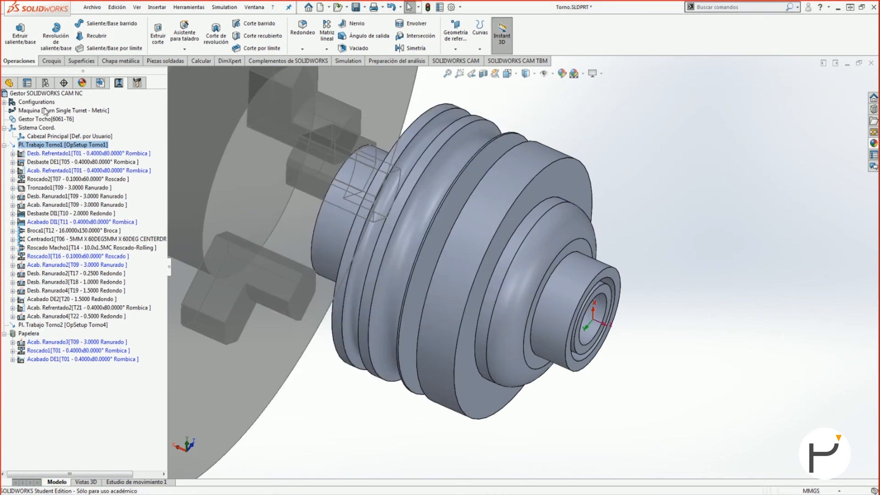
Examine the selected lathe and its turret in the machine definition, leaving the settings unchanged
{"action": "double_click", "coordinate": [60, 110]}
{"action": "left_click", "coordinate": [145, 55]}
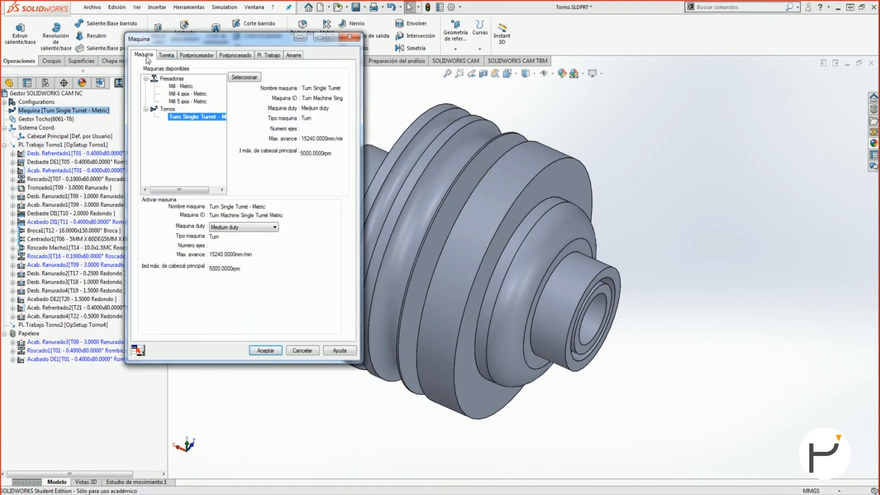
{"action": "left_click", "coordinate": [184, 119]}
{"action": "left_click", "coordinate": [166, 55]}
{"action": "left_click", "coordinate": [302, 351]}
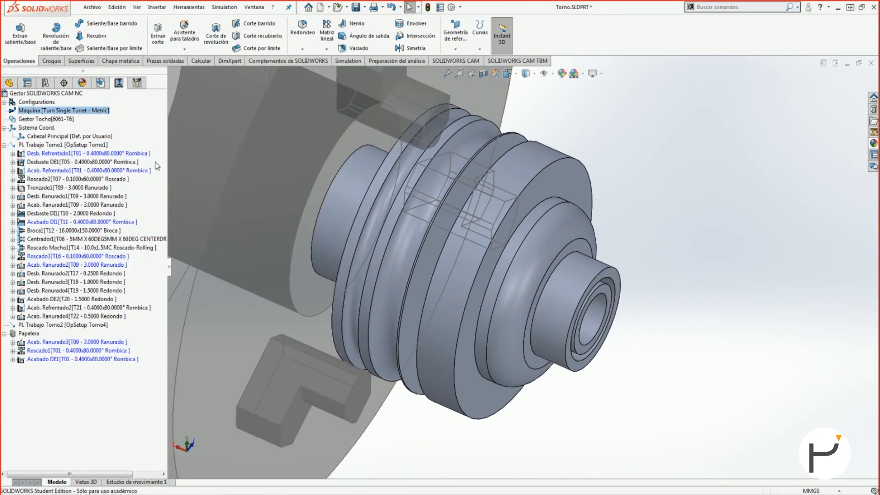
Review the Pl. Trabajo Torno1 setup parameters again, covering origin, clamping location, advanced Z limits, statistics and postprocessing
{"action": "left_click", "coordinate": [35, 129]}
{"action": "double_click", "coordinate": [40, 142]}
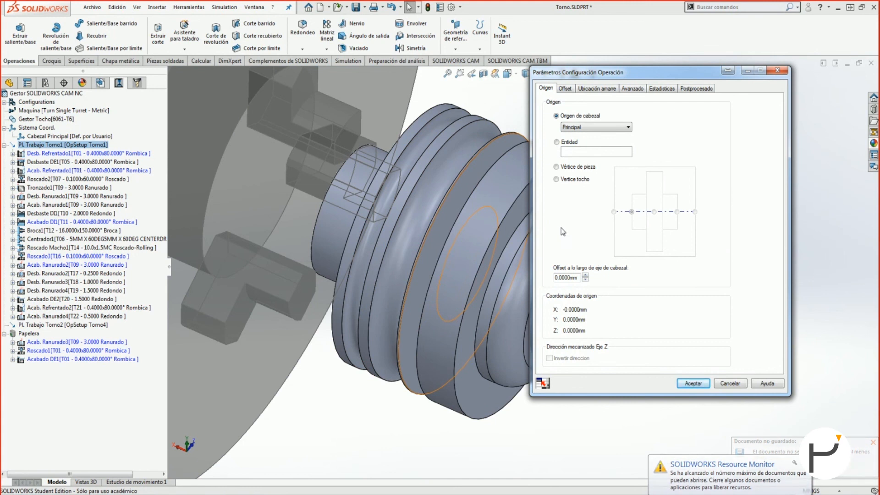
{"action": "left_click", "coordinate": [30, 147]}
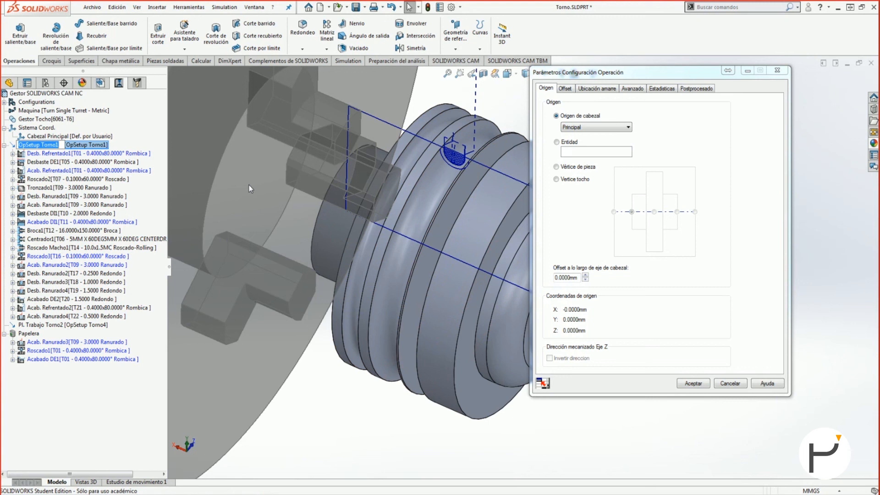
{"action": "left_click", "coordinate": [554, 89]}
{"action": "left_click_drag", "start_coordinate": [632, 74], "coordinate": [520, 86]}
{"action": "left_click", "coordinate": [490, 101]}
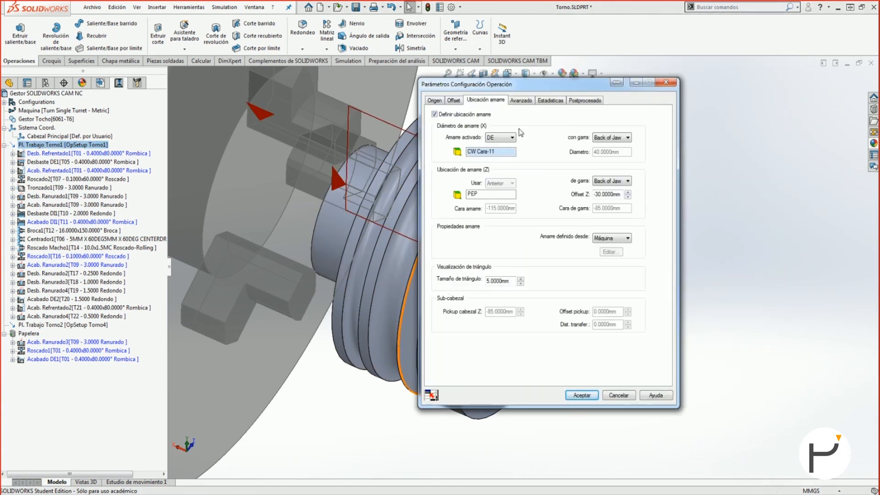
{"action": "left_click", "coordinate": [522, 101]}
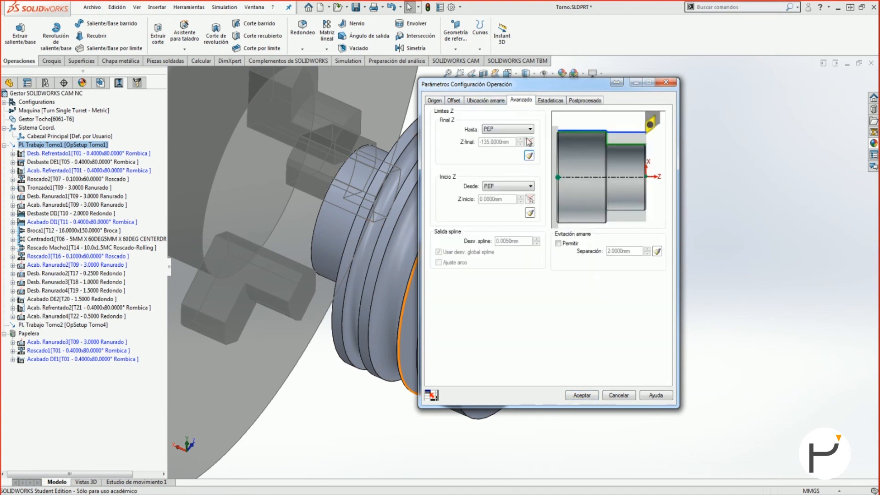
{"action": "left_click", "coordinate": [550, 101]}
{"action": "left_click", "coordinate": [574, 101]}
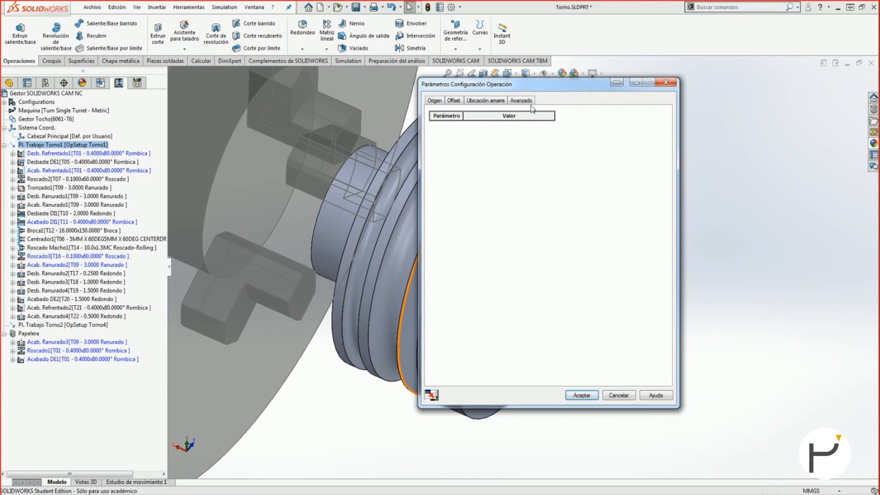
{"action": "left_click", "coordinate": [487, 101]}
{"action": "left_click", "coordinate": [586, 396]}
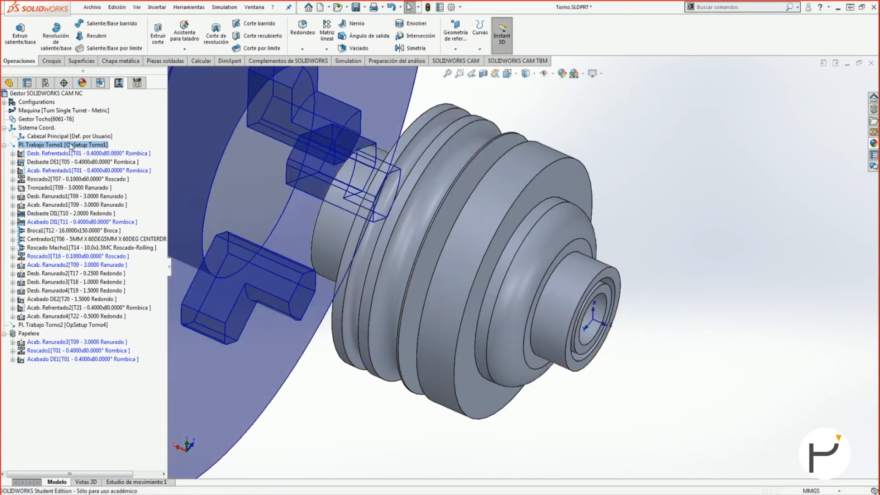
Recheck the machine's Tool Crib 2 Rear (Metric) turret and the Turn Single Turret - Metric machine data
{"action": "left_click", "coordinate": [30, 110]}
{"action": "double_click", "coordinate": [31, 112]}
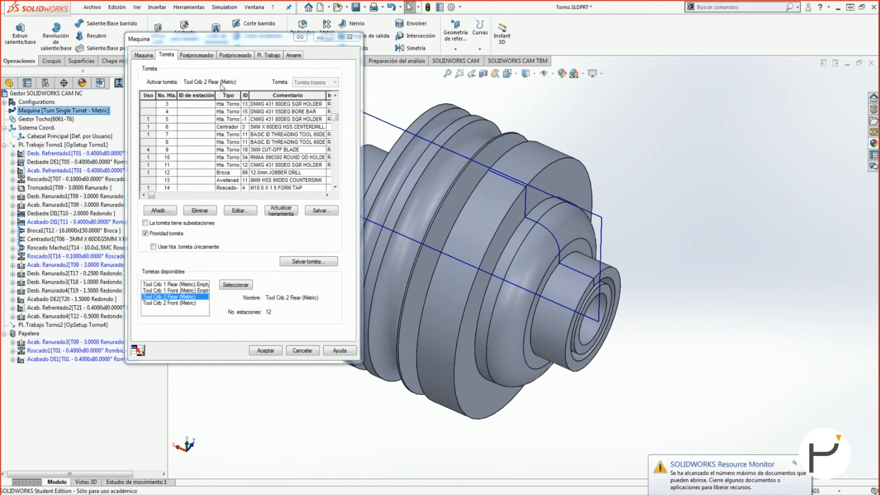
{"action": "left_click", "coordinate": [142, 55]}
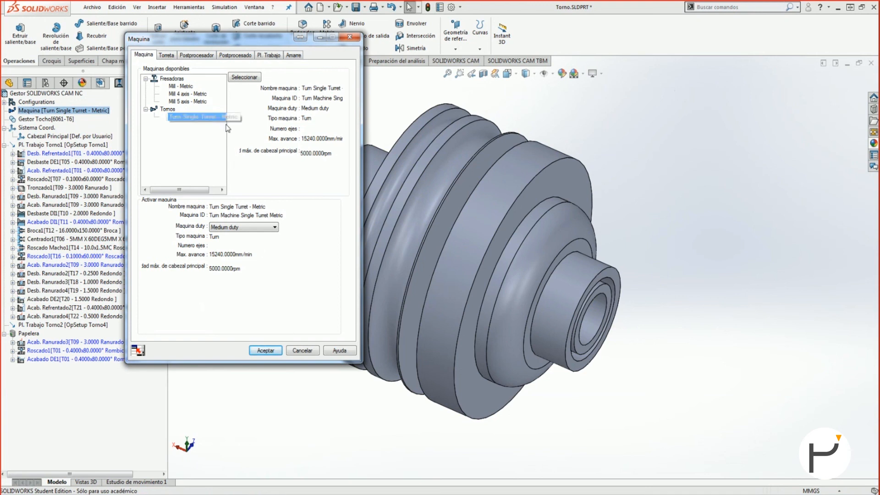
{"action": "left_click", "coordinate": [268, 350]}
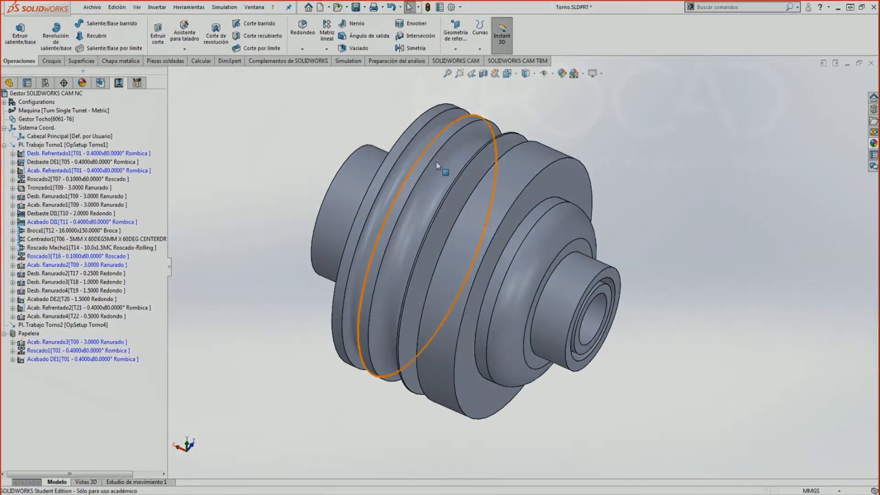